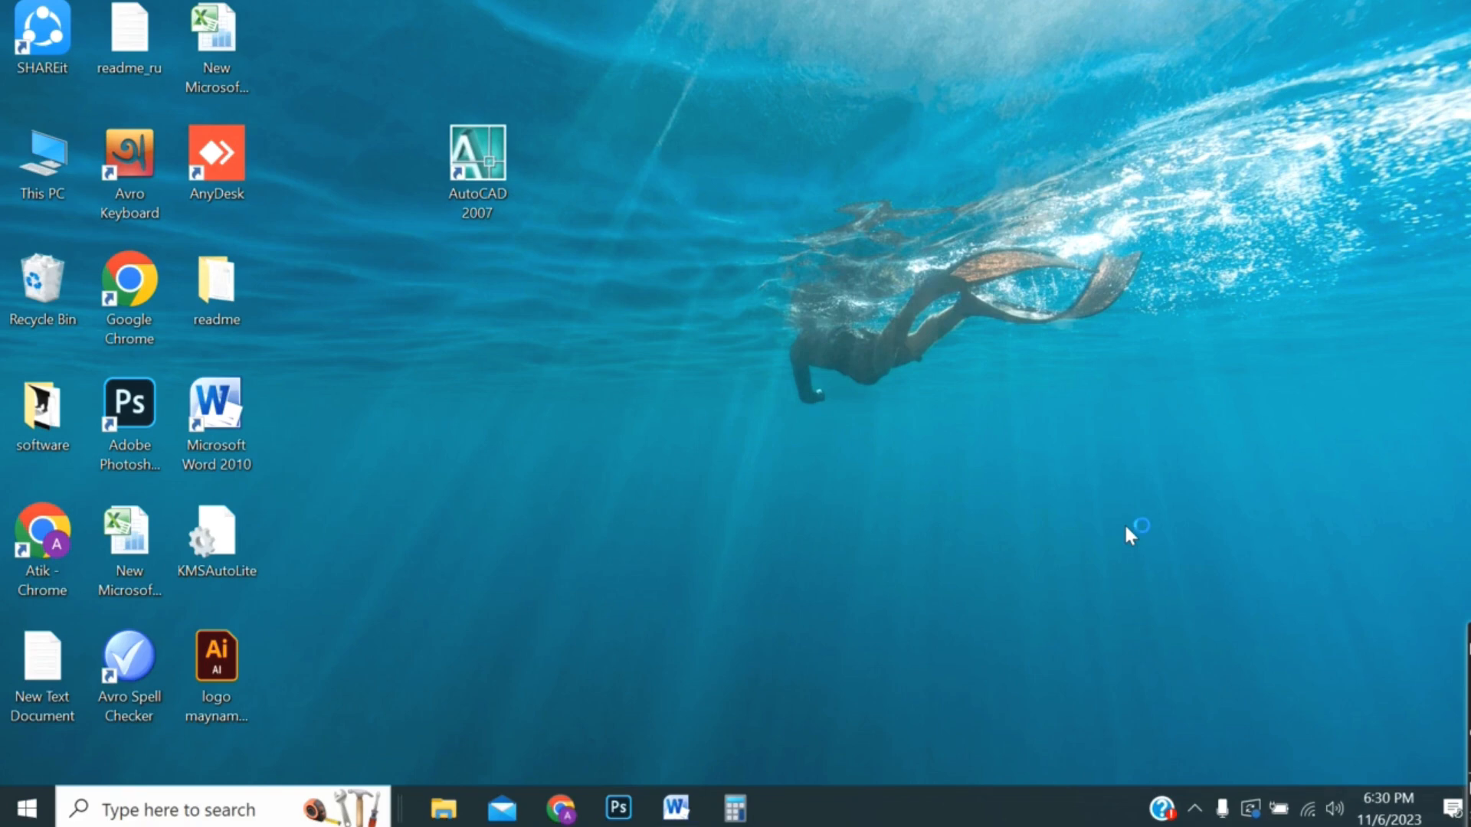
- Start AutoCAD 2007 and open the drawing AutoCAD.dwg from the Documents folder
double_click(478, 164)
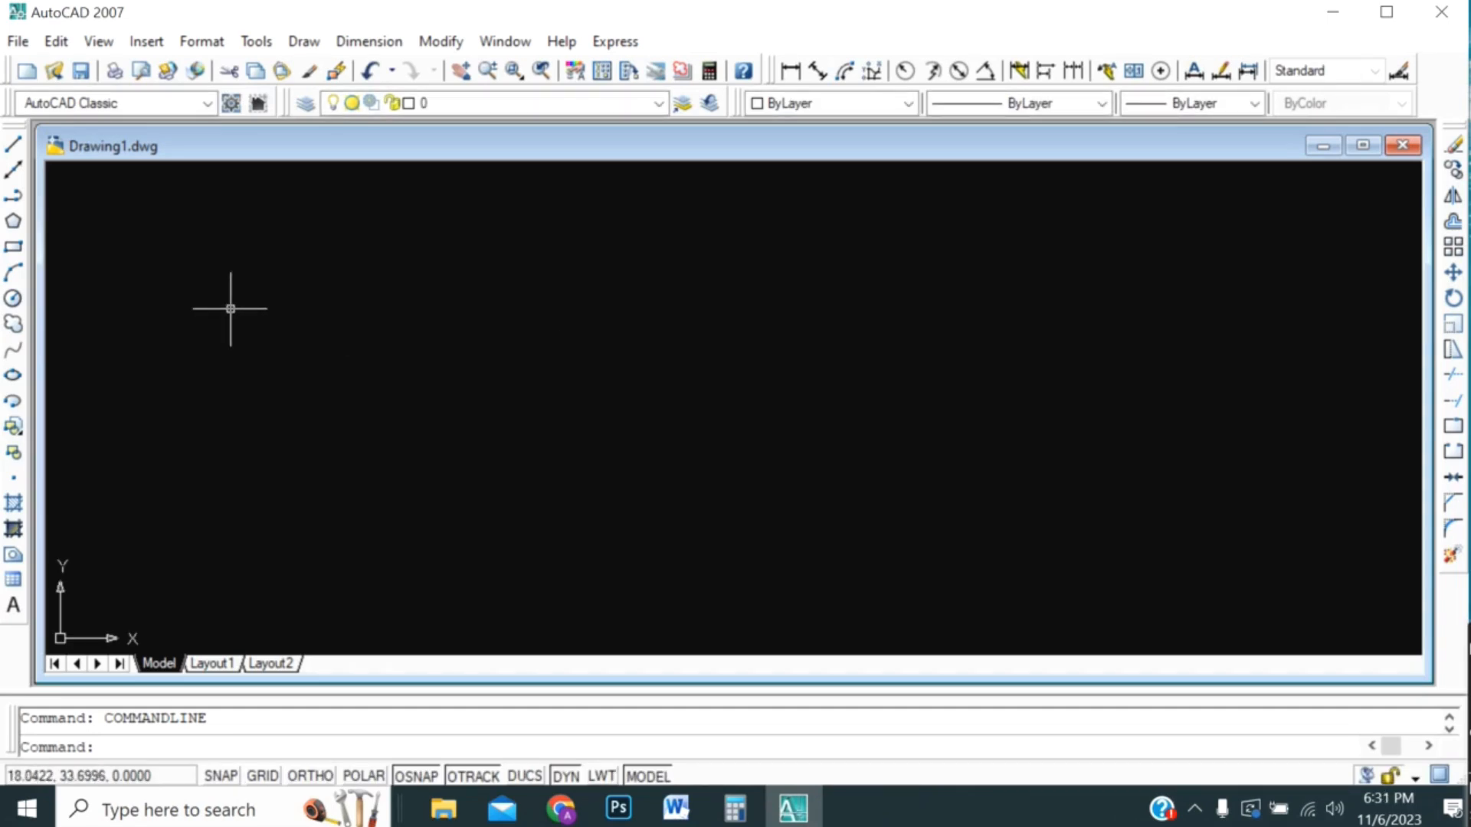
click(18, 41)
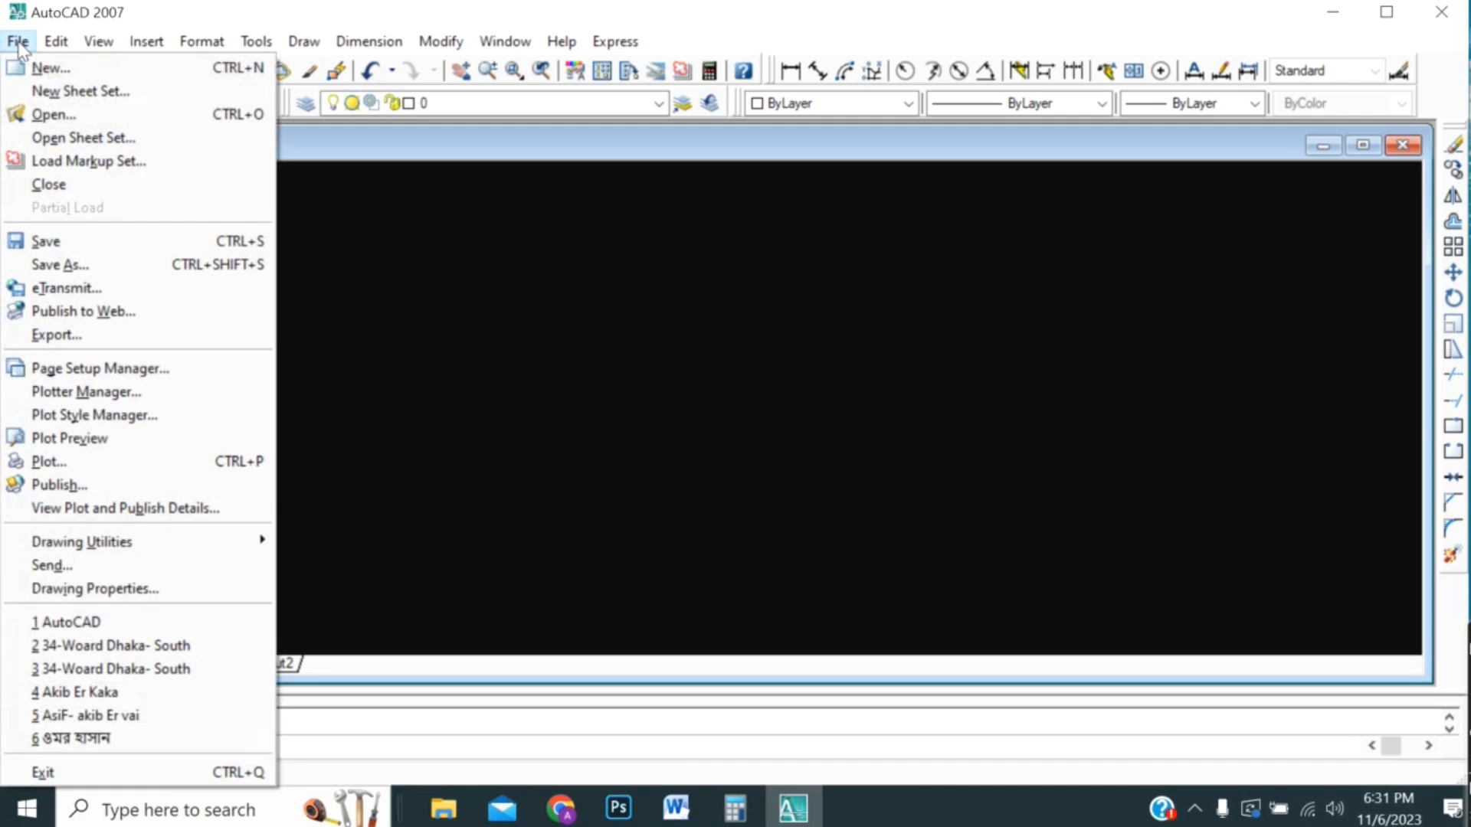
click(58, 117)
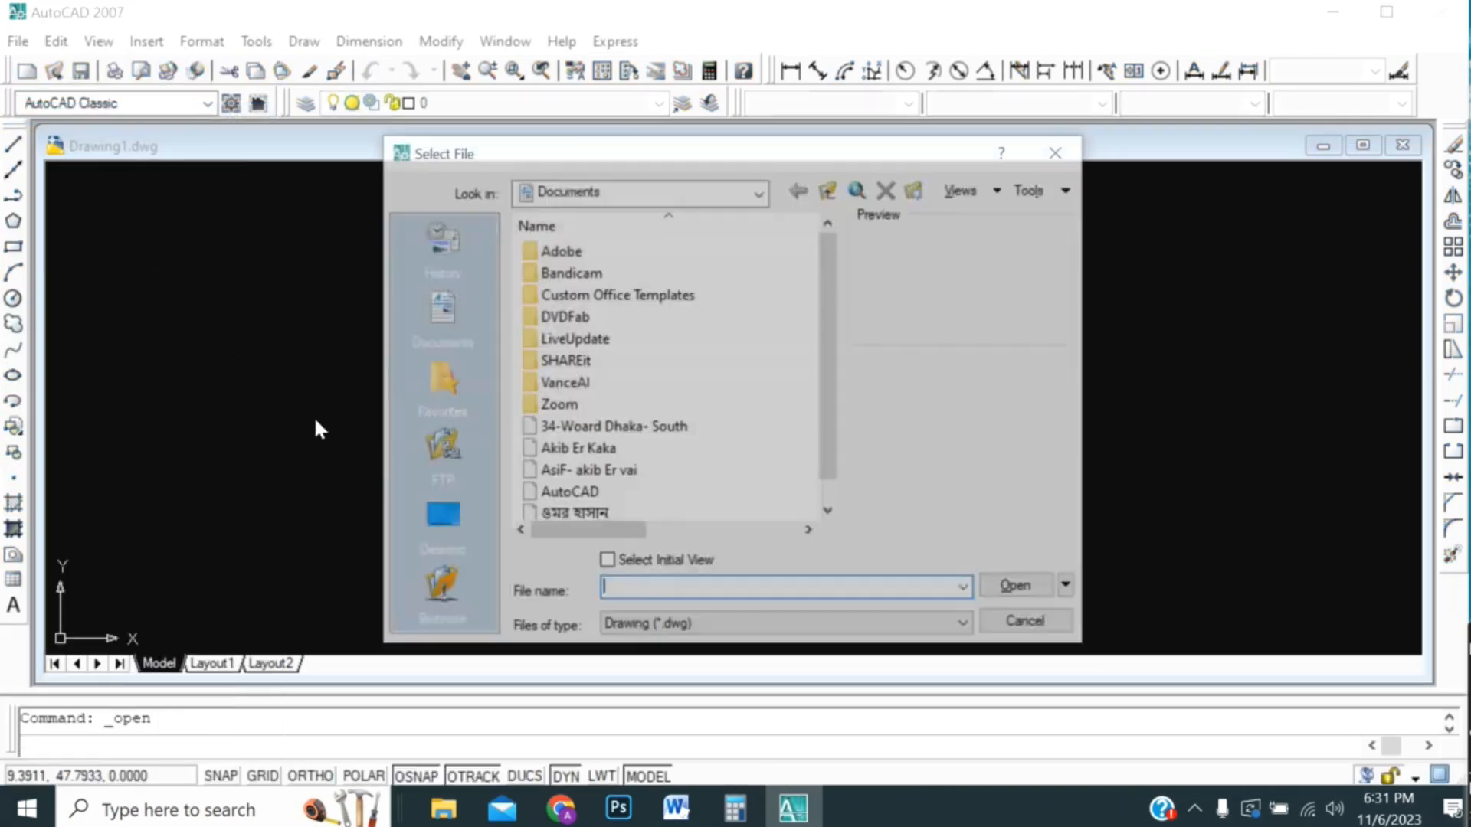
click(569, 496)
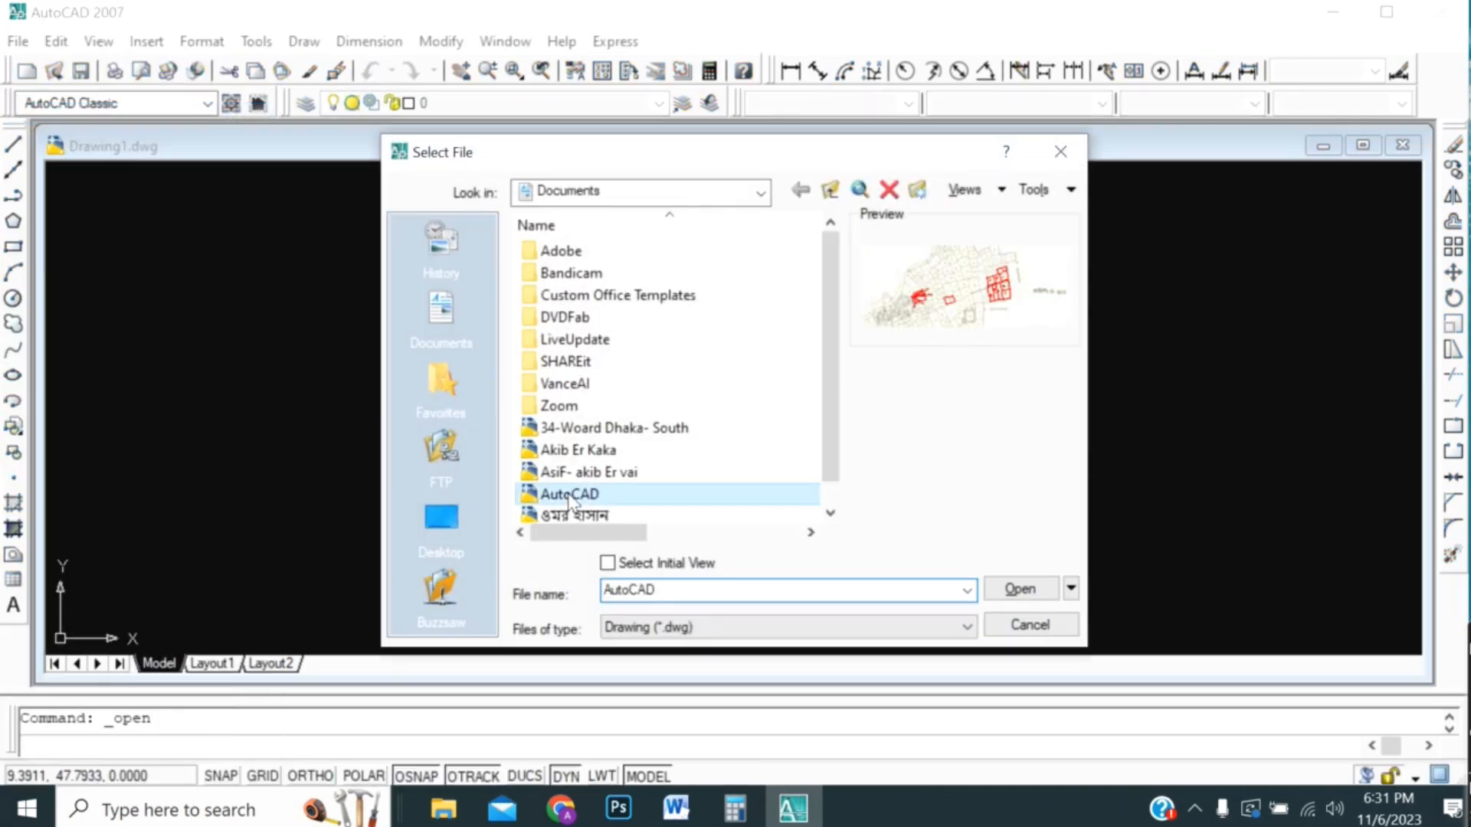
click(1018, 589)
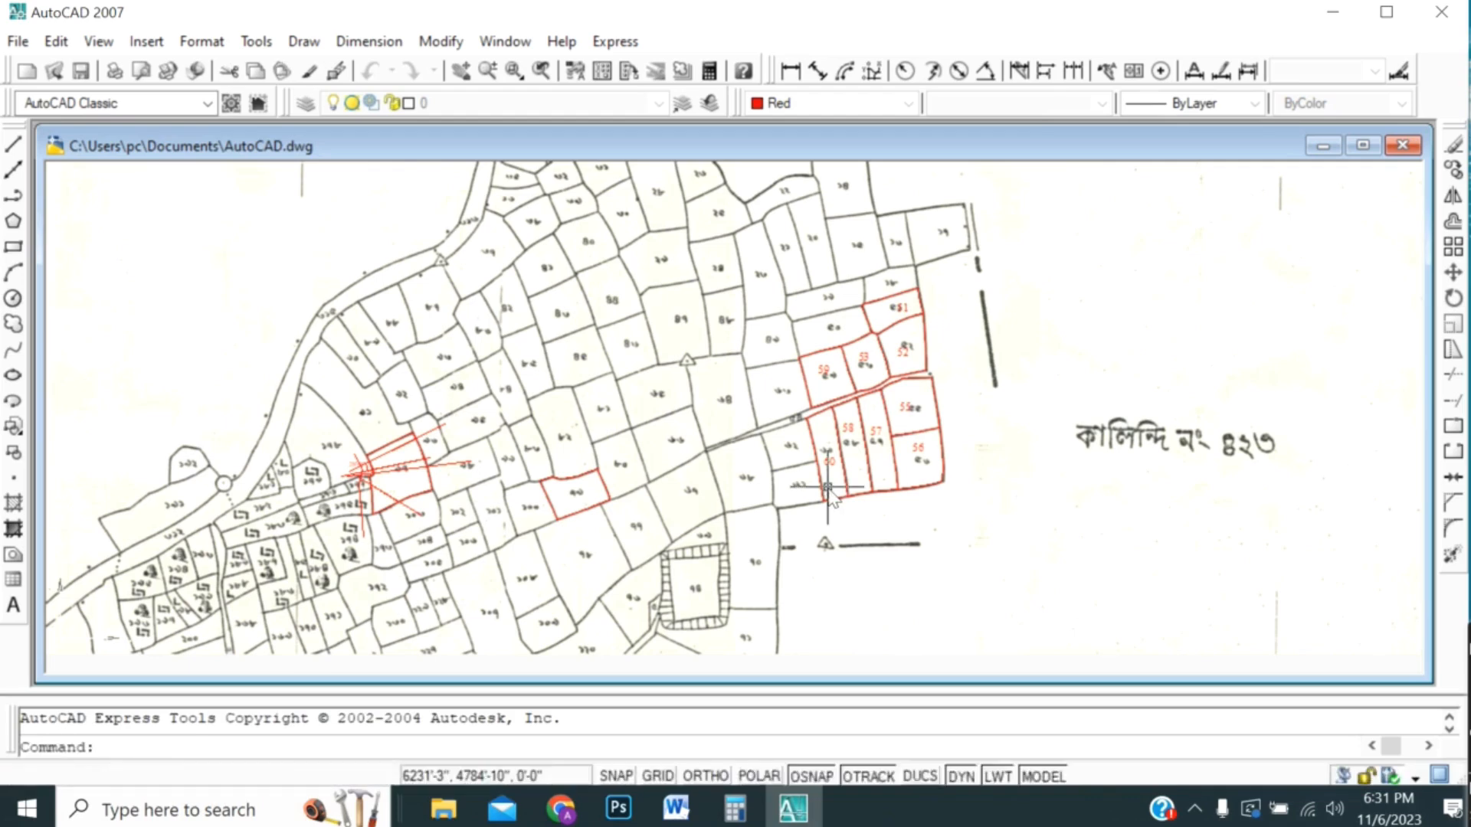
- Examine the drawing's scanned map sheets and the red traced plots 51 to 60 on the main map
scroll(611, 450, down, 2)
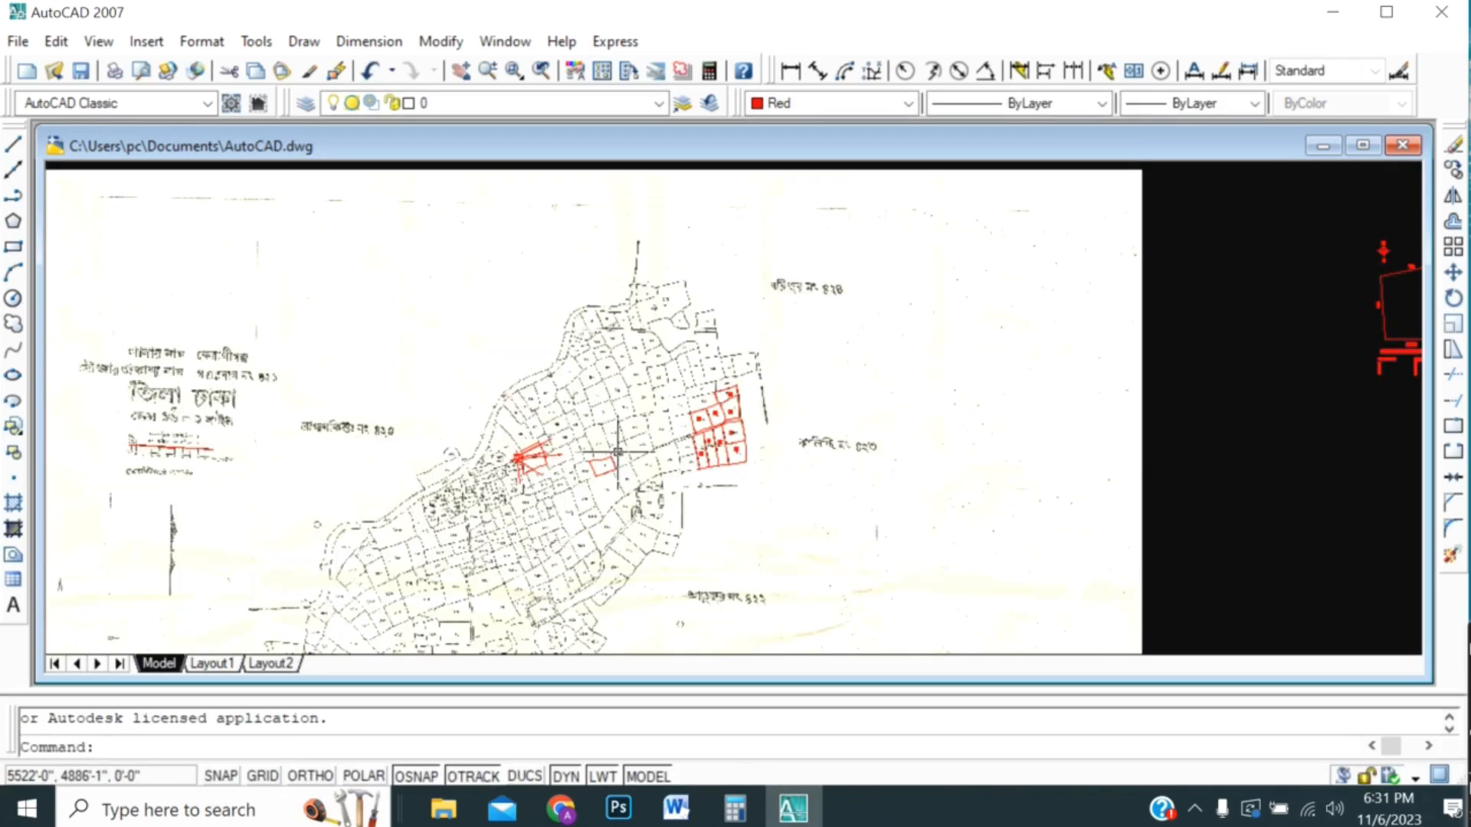
scroll(622, 449, down, 1)
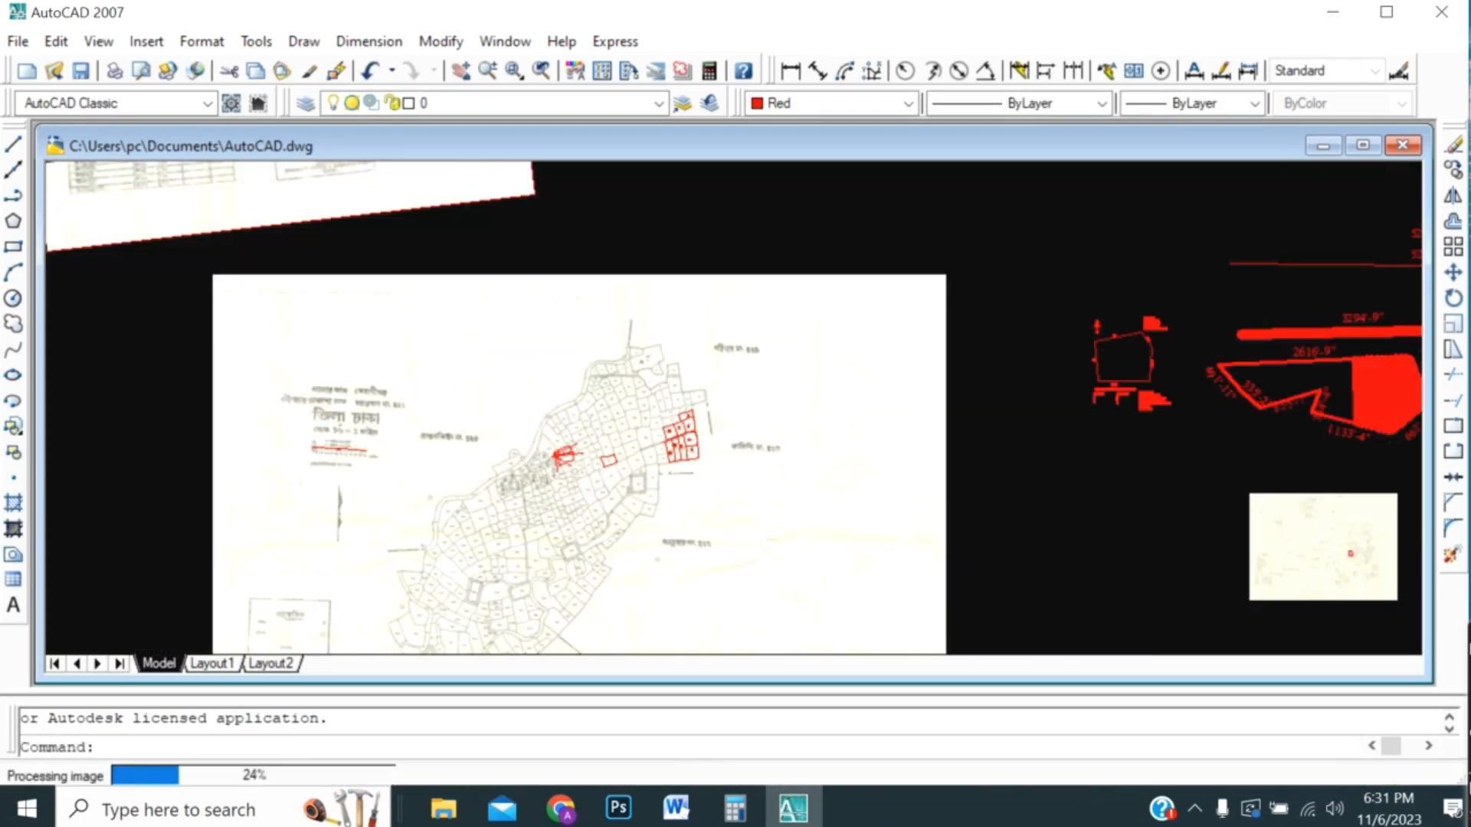
scroll(624, 465, down, 5)
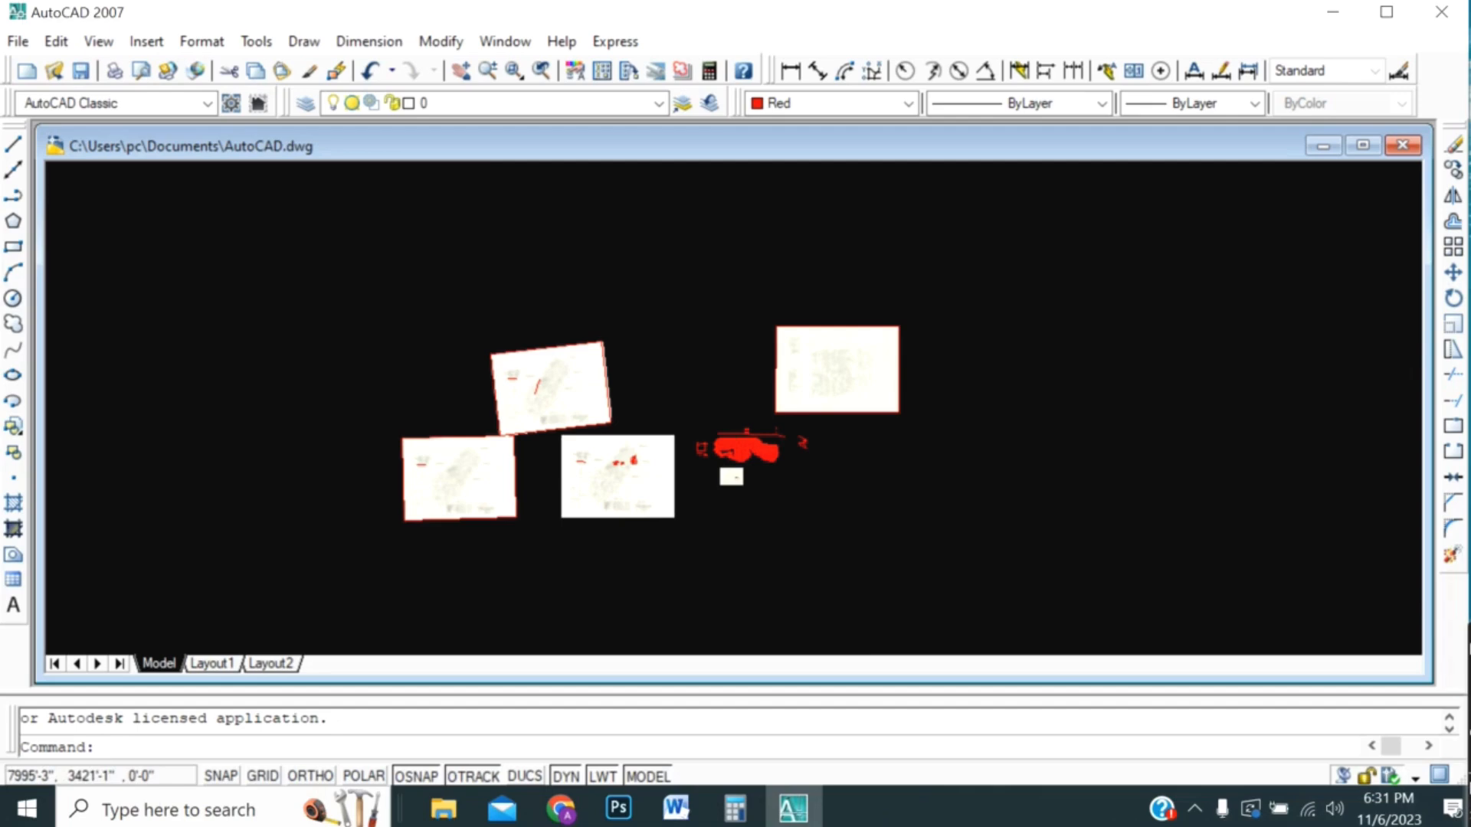
scroll(651, 479, up, 4)
scroll(582, 404, up, 10)
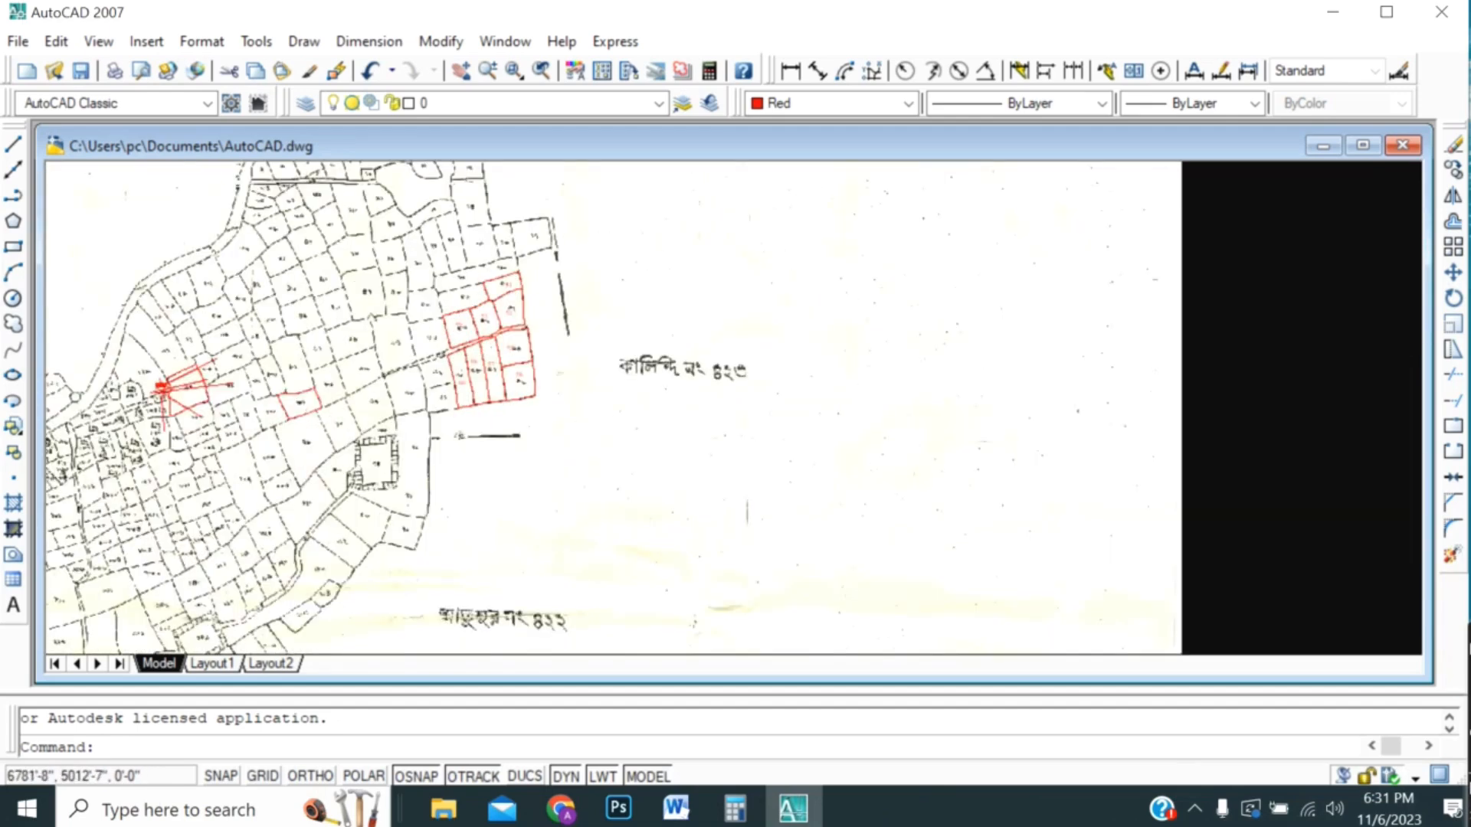
scroll(885, 371, down, 2)
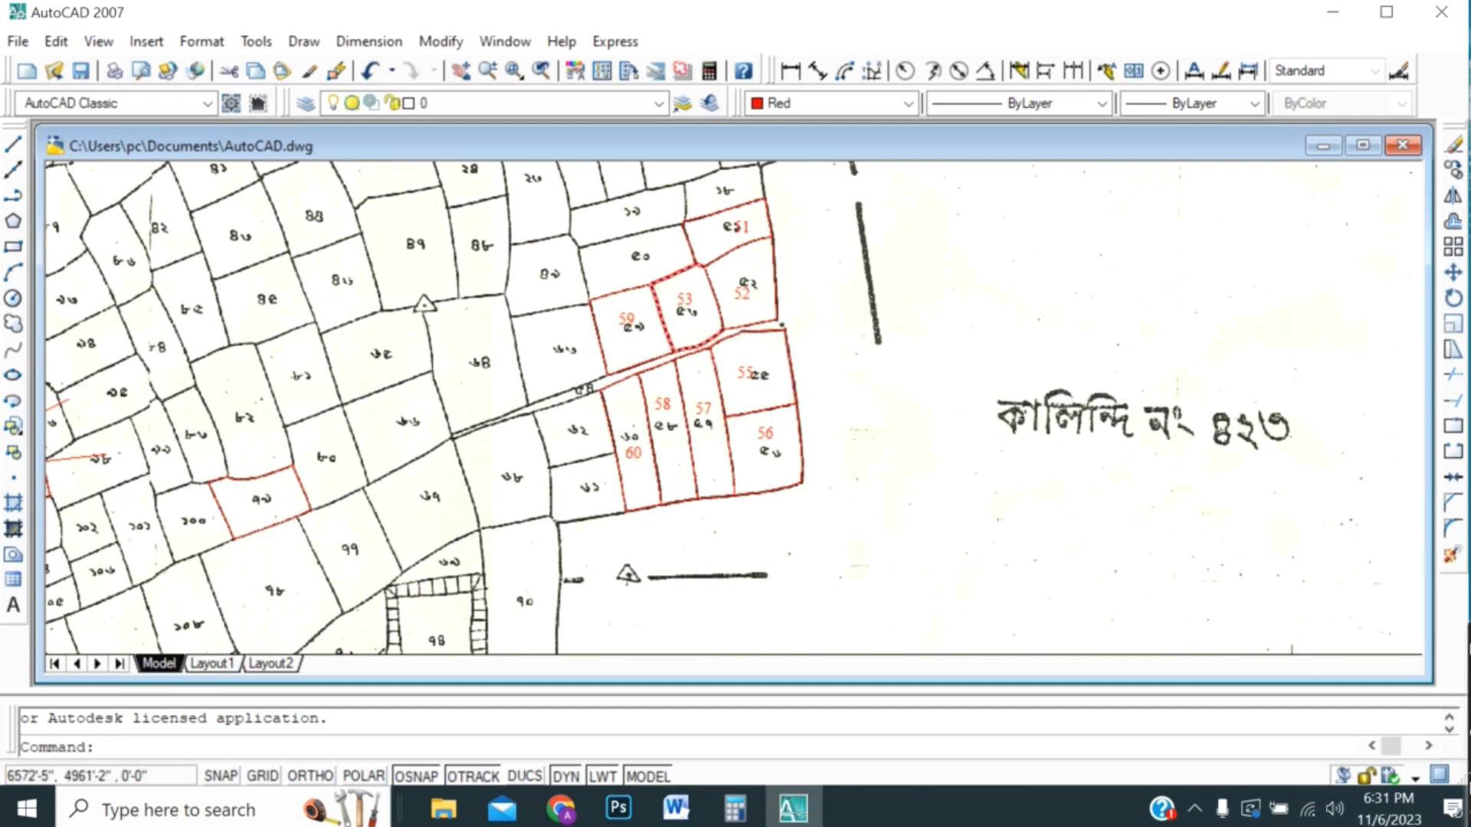
scroll(773, 427, down, 4)
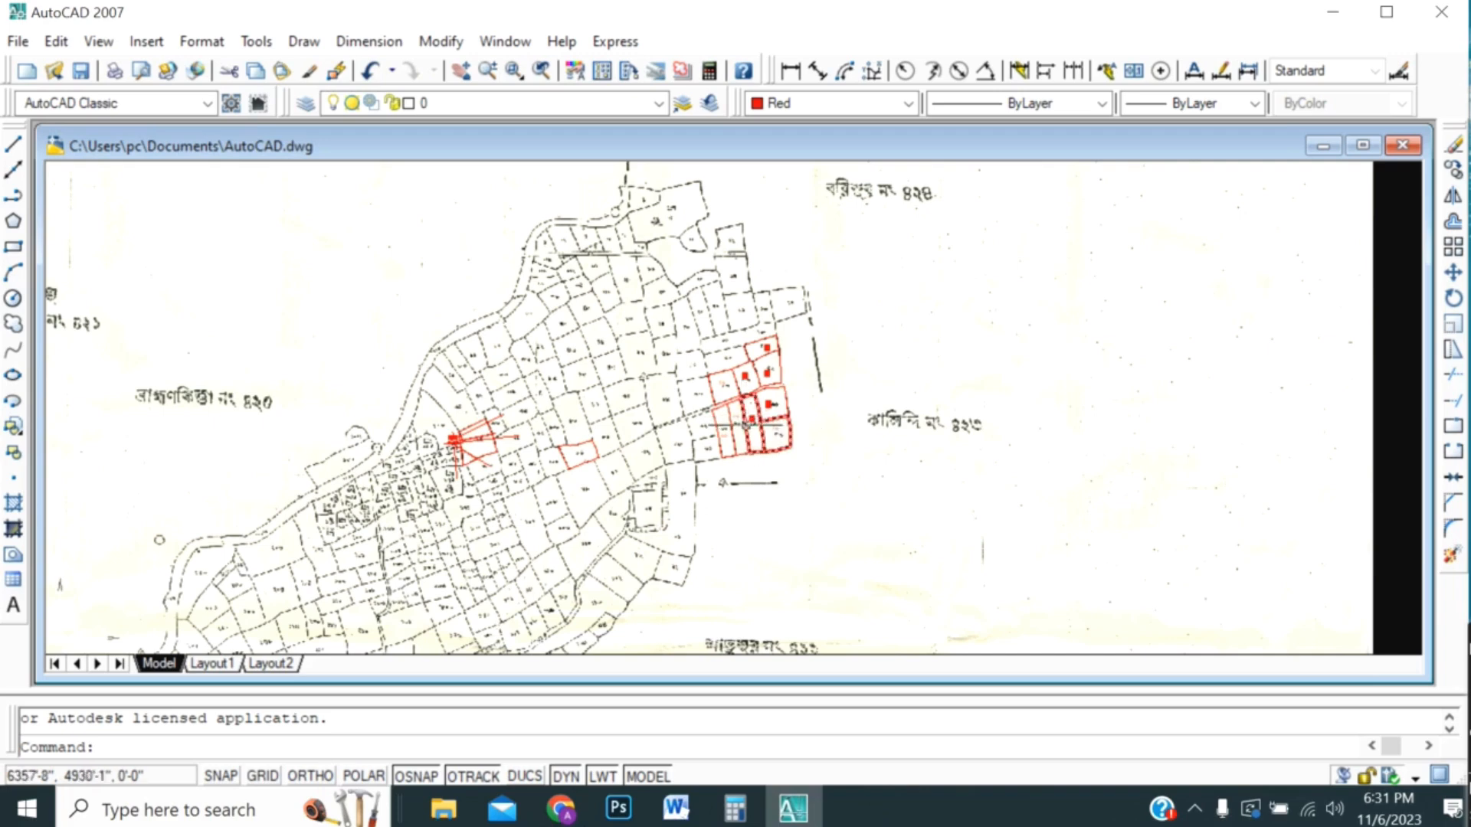
scroll(774, 426, up, 3)
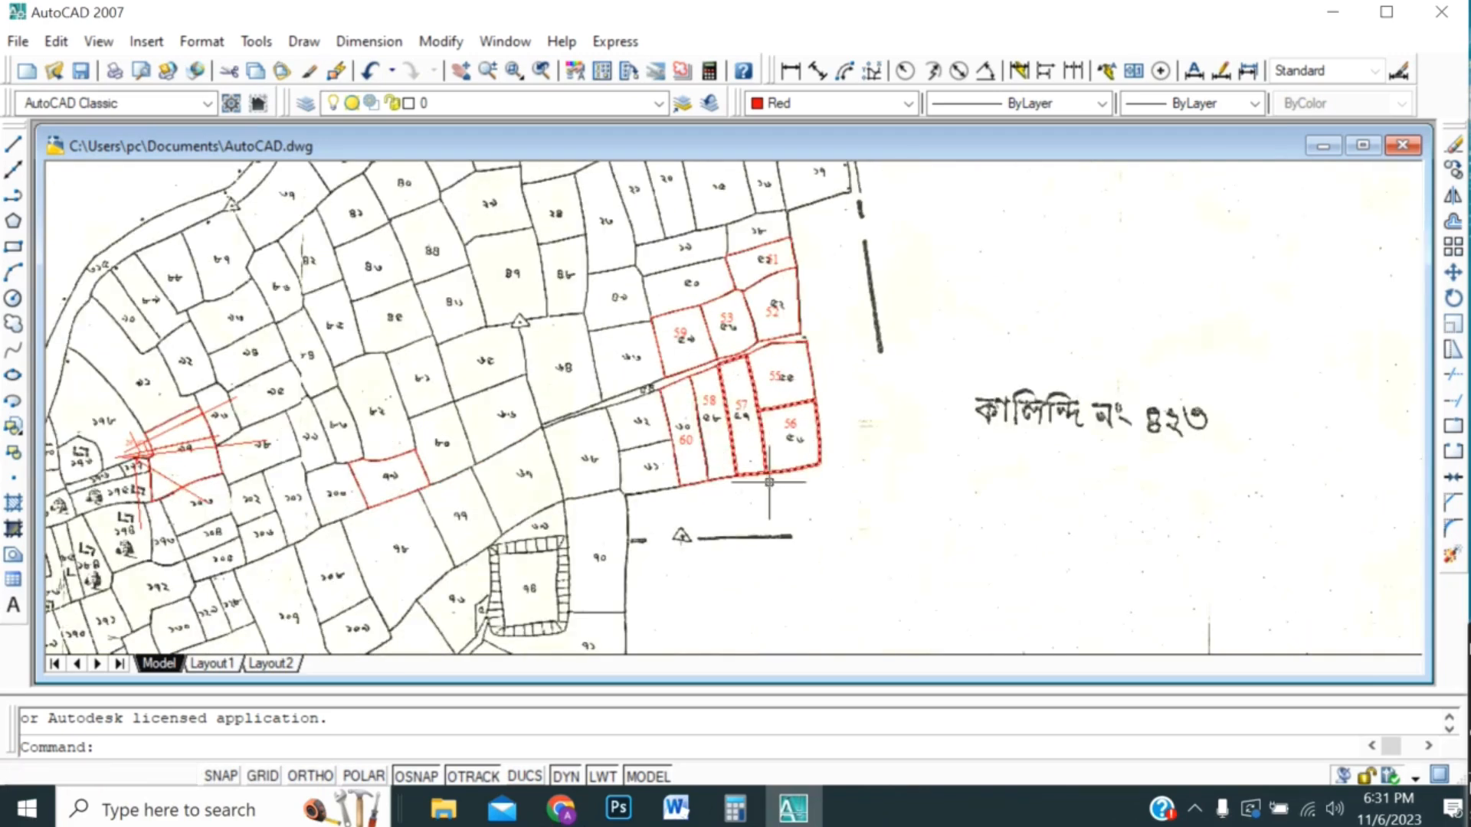
scroll(624, 506, up, 4)
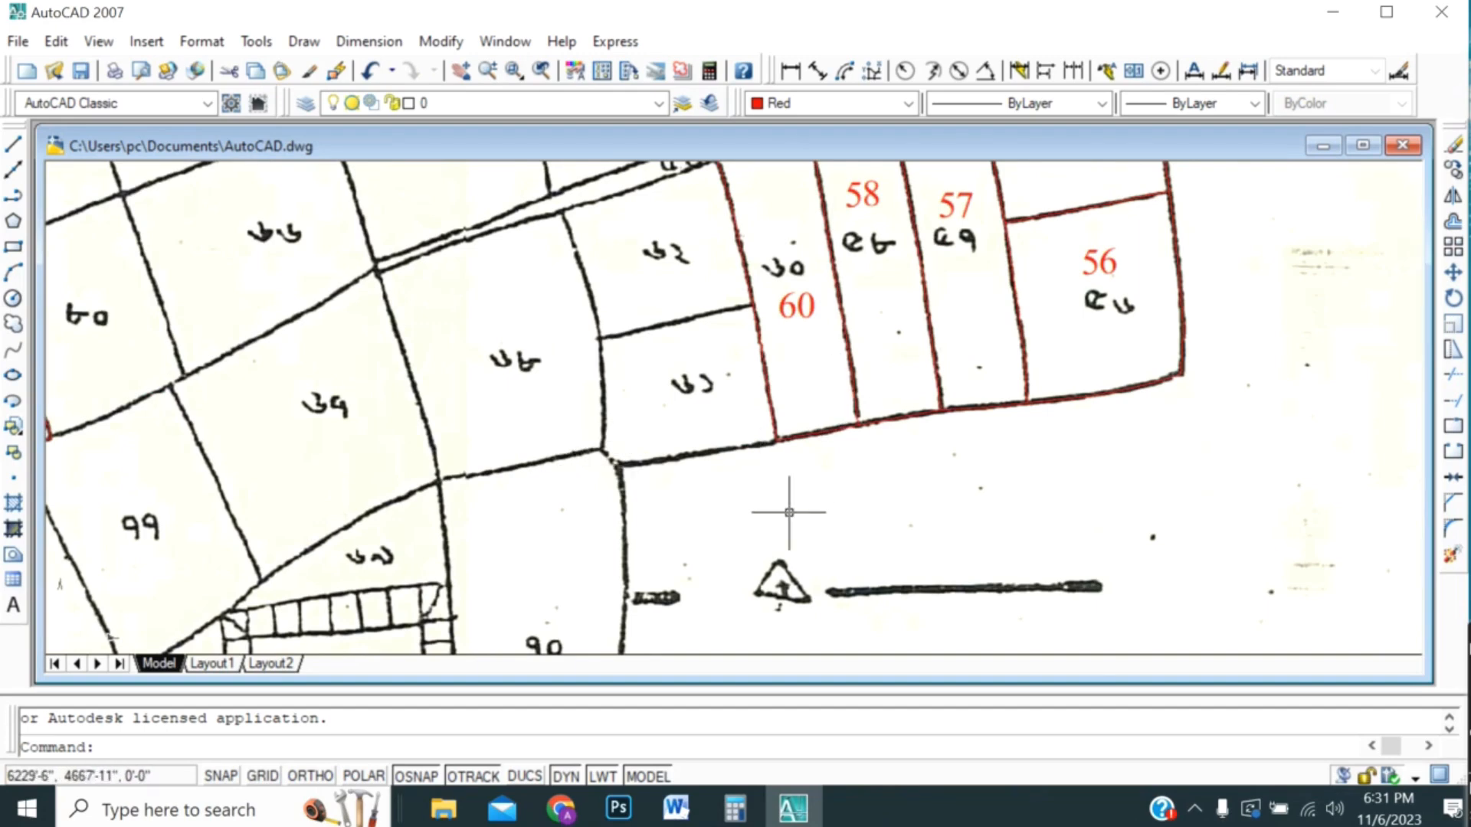
scroll(706, 542, down, 3)
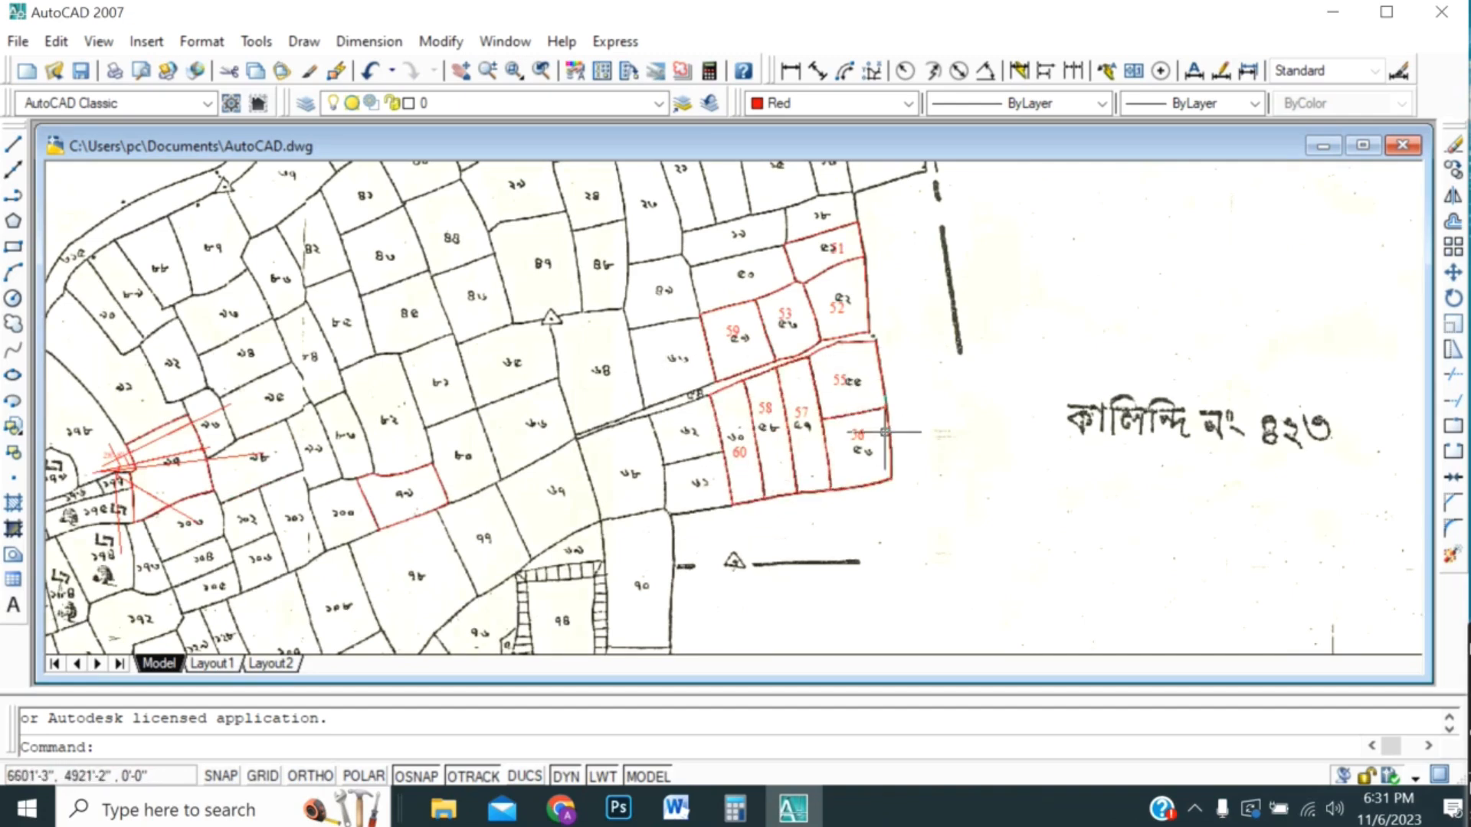
scroll(921, 432, down, 3)
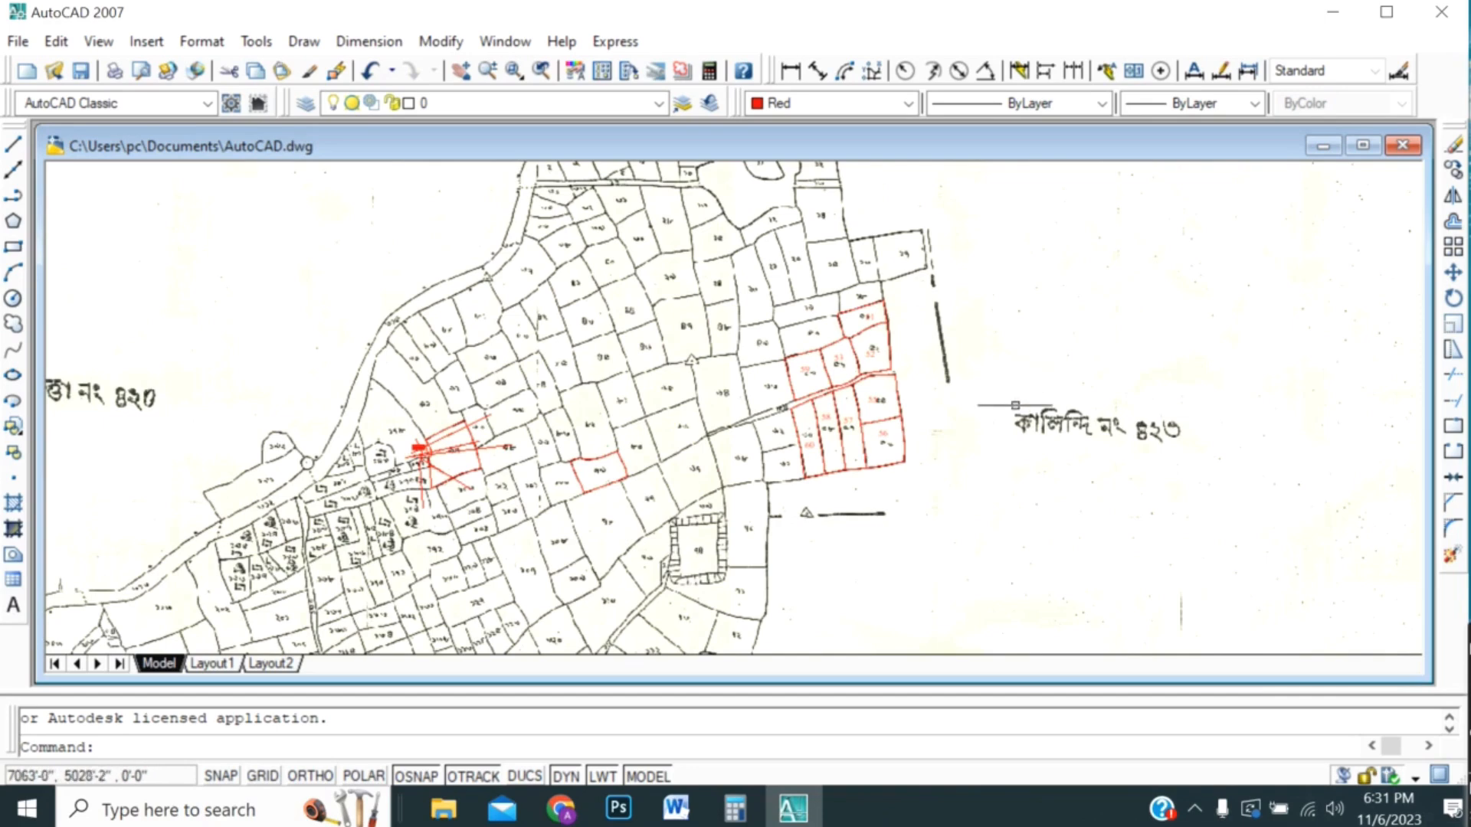
- Examine the traced boundaries of plots 55 and 56 up close, including their outer corners
scroll(1006, 403, up, 4)
scroll(629, 450, up, 3)
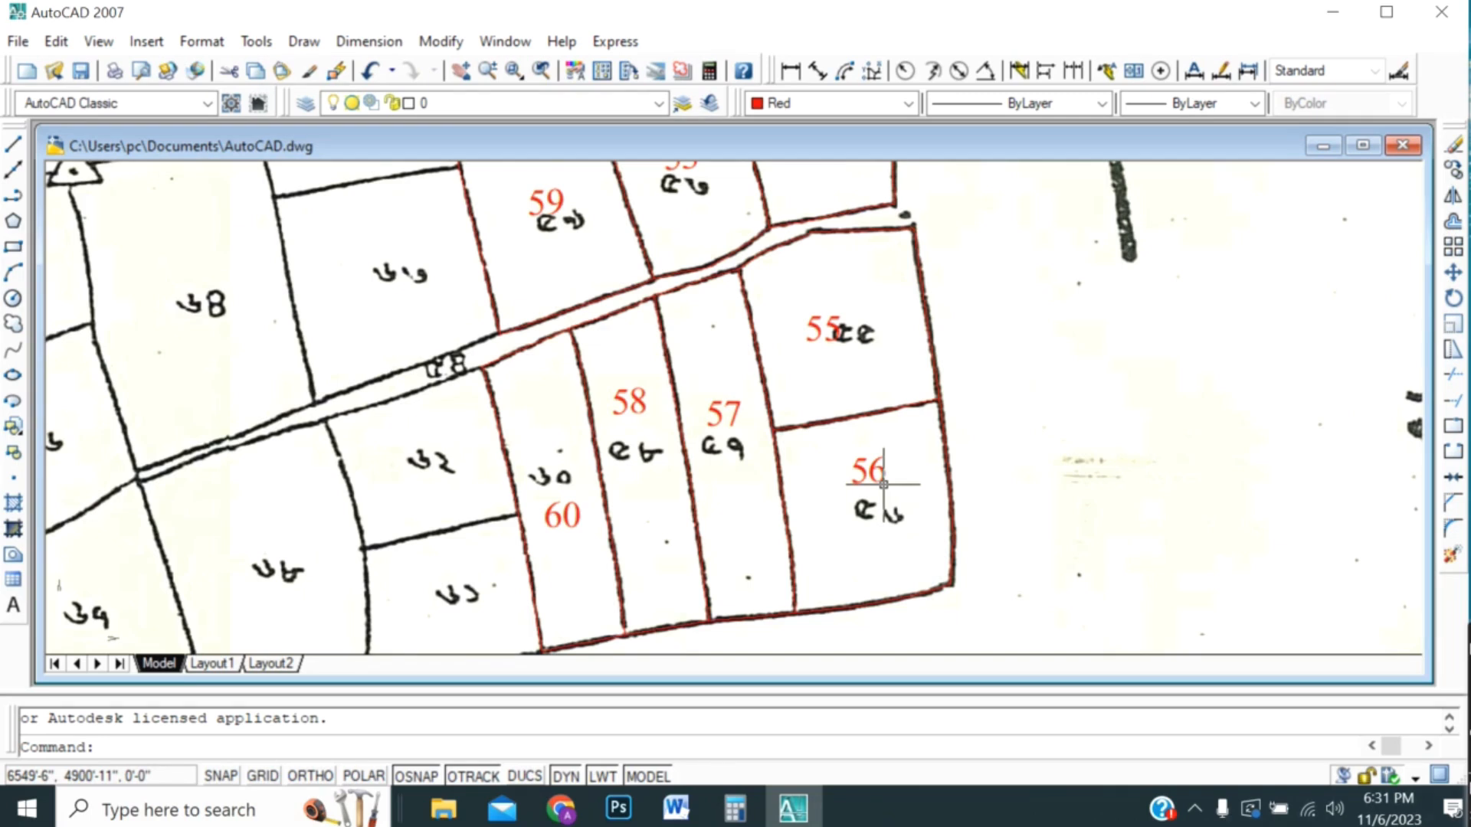
scroll(883, 484, down, 2)
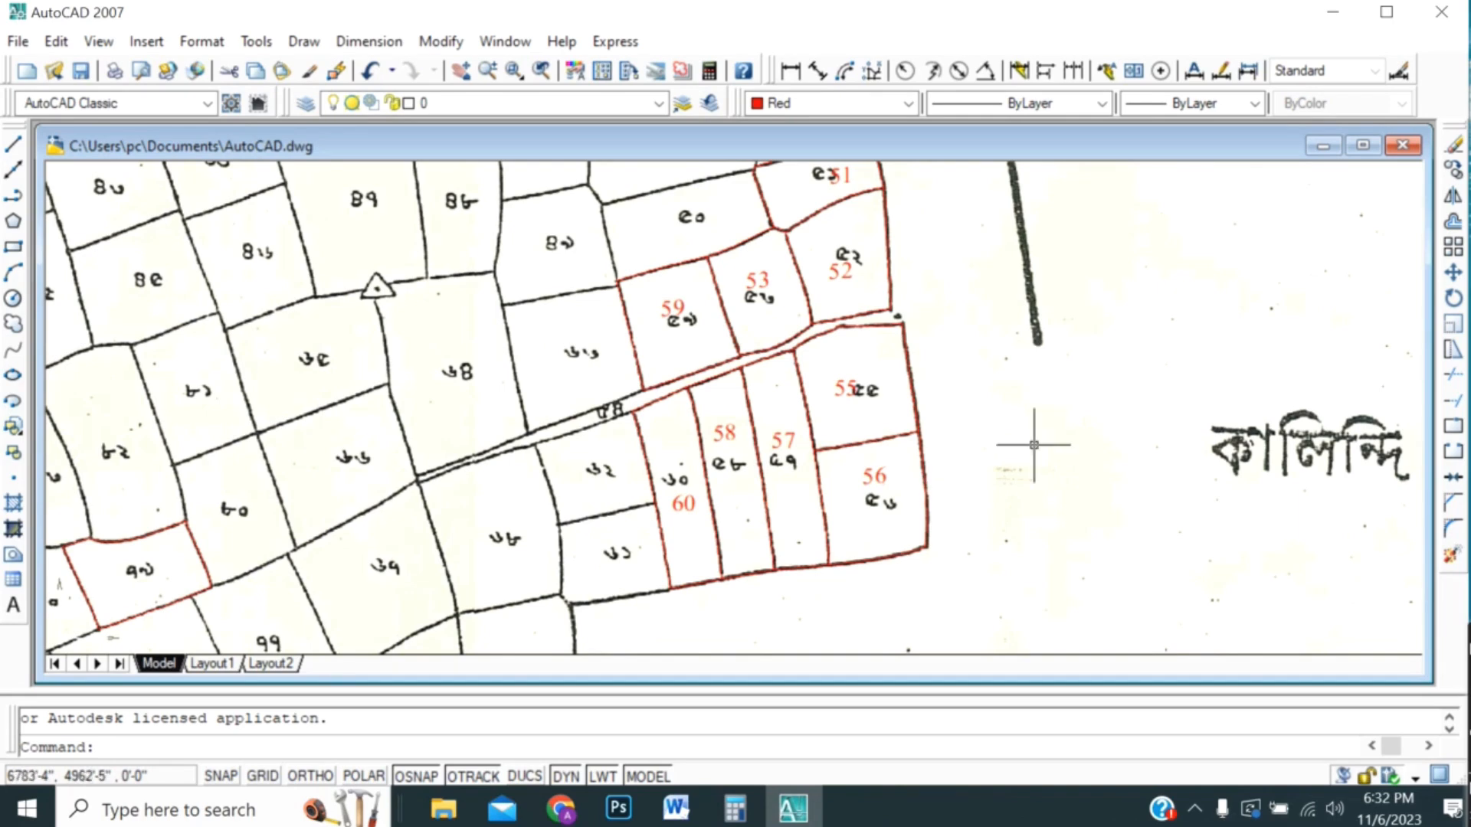
scroll(1035, 438, down, 3)
scroll(1033, 448, up, 4)
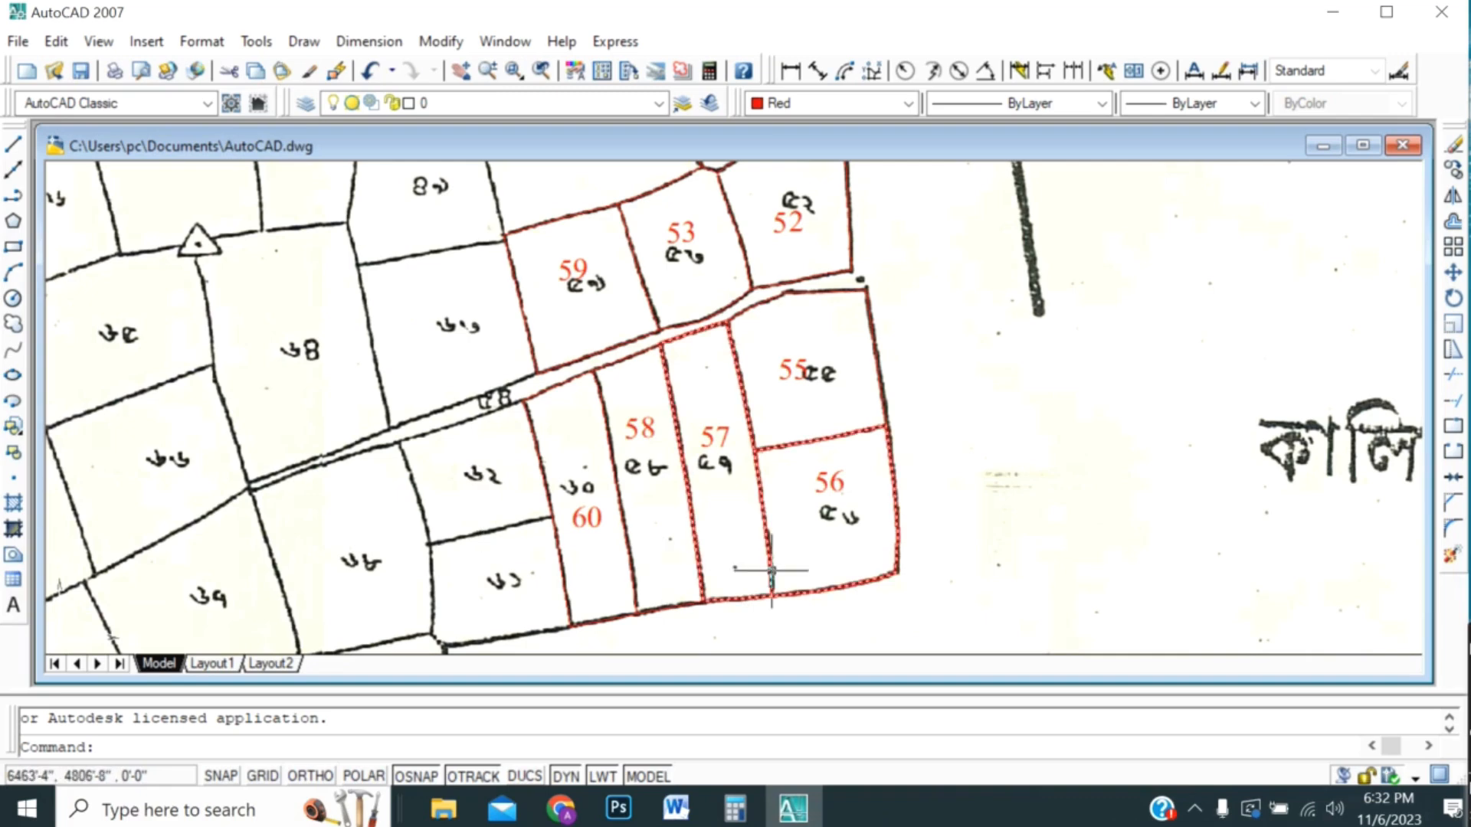
scroll(893, 582, up, 5)
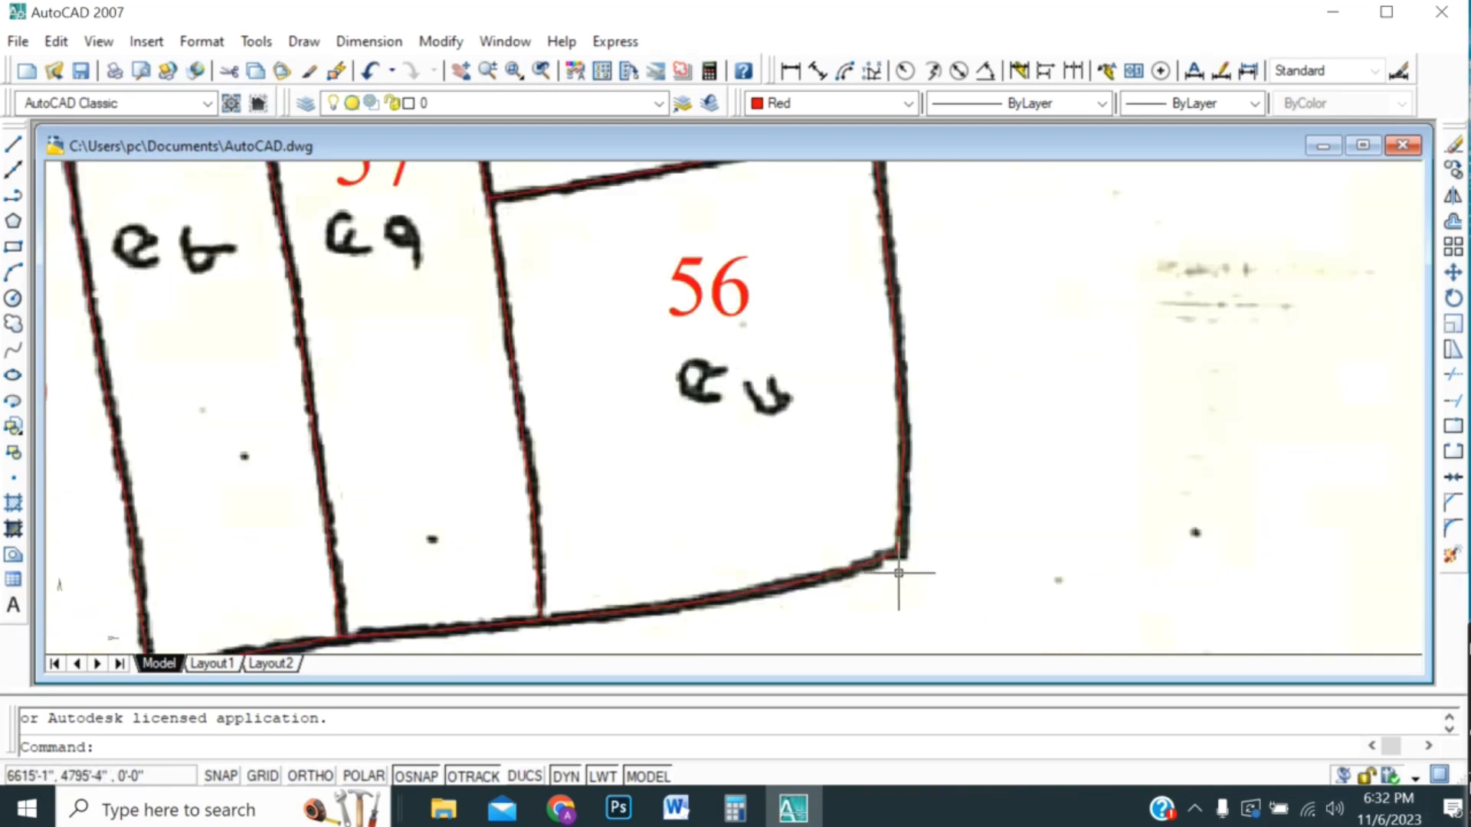
scroll(897, 565, up, 2)
scroll(893, 526, down, 3)
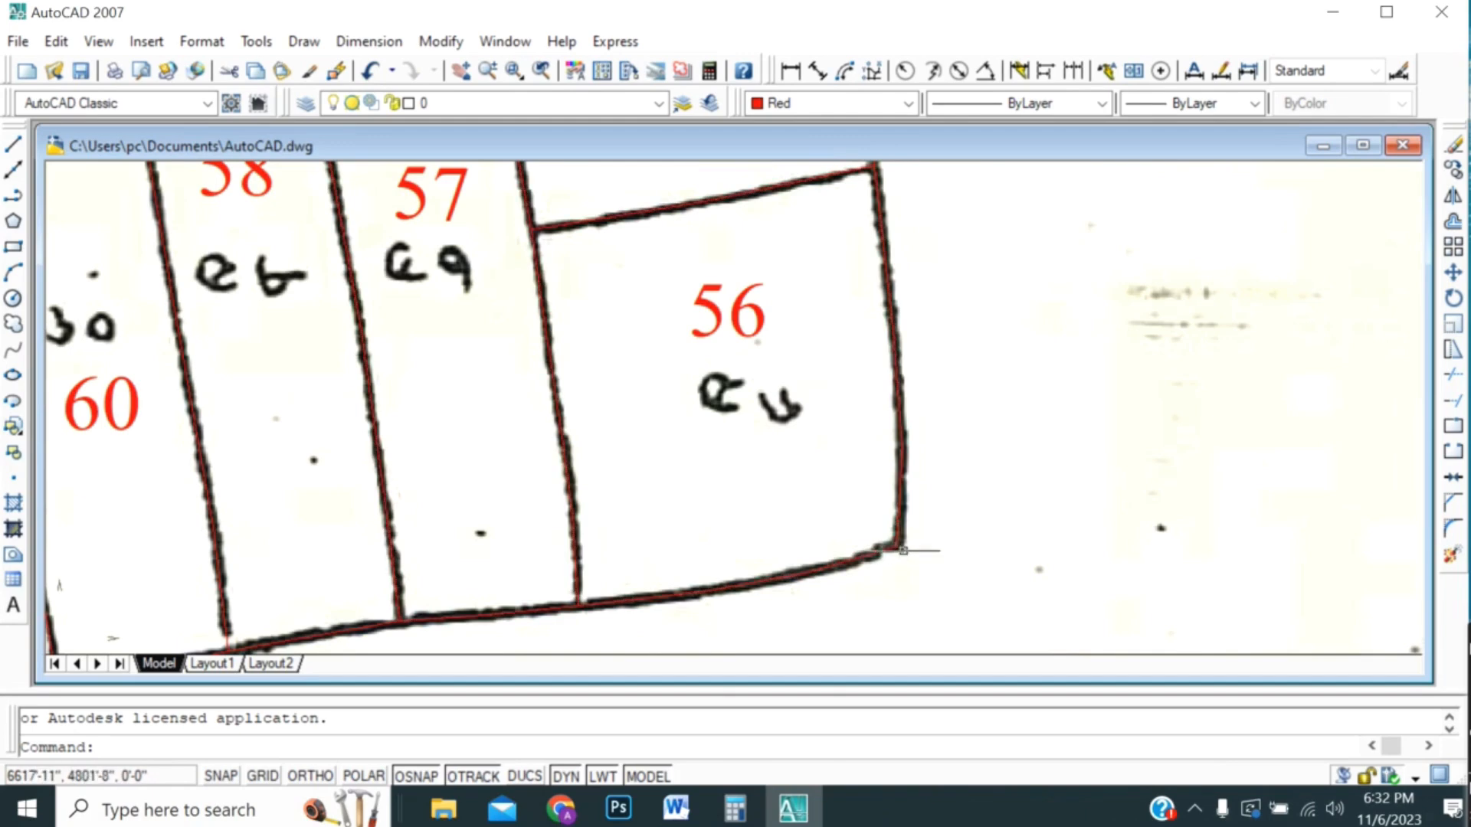
scroll(919, 536, down, 4)
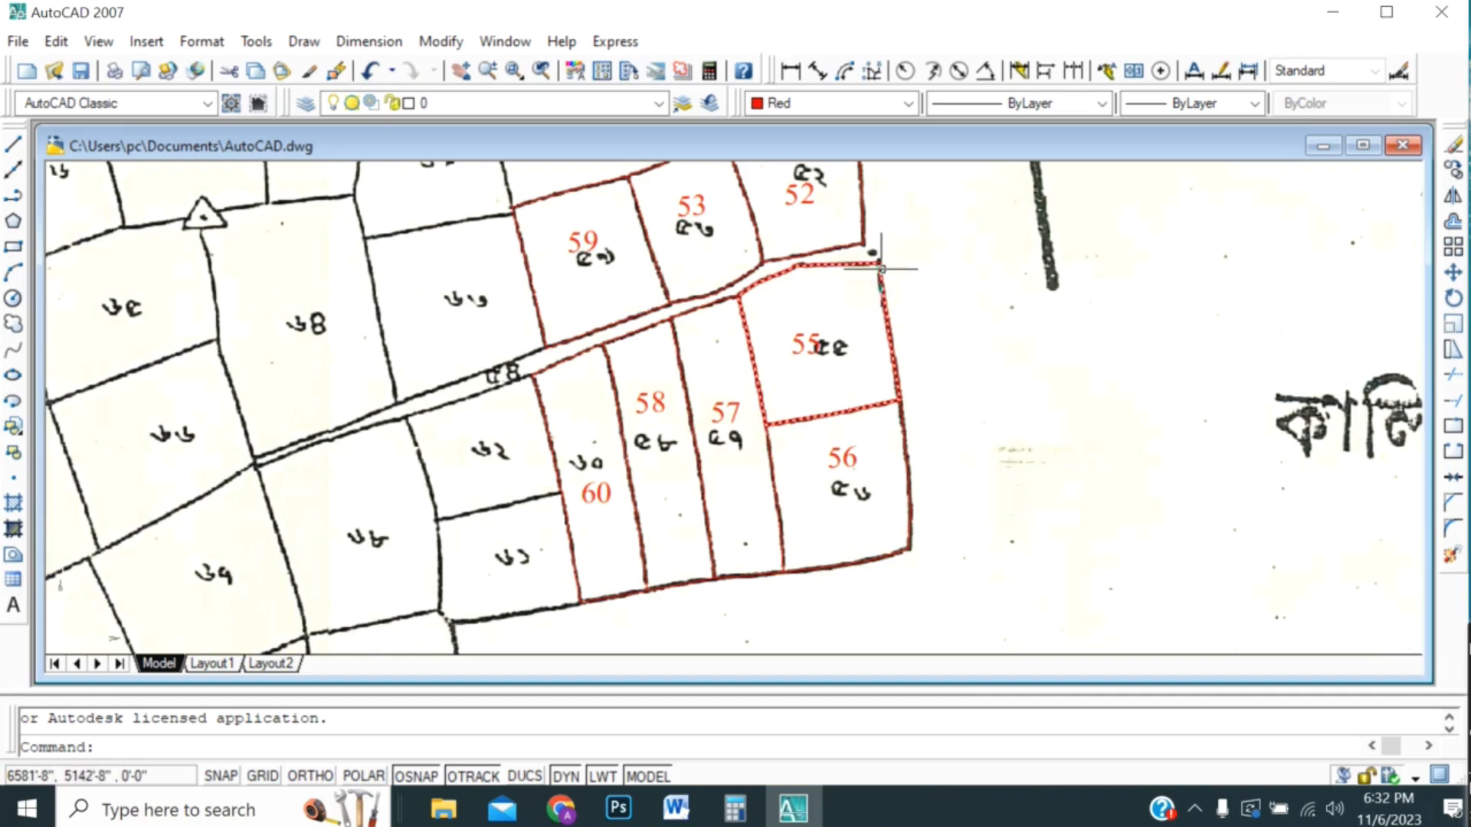
scroll(881, 268, up, 2)
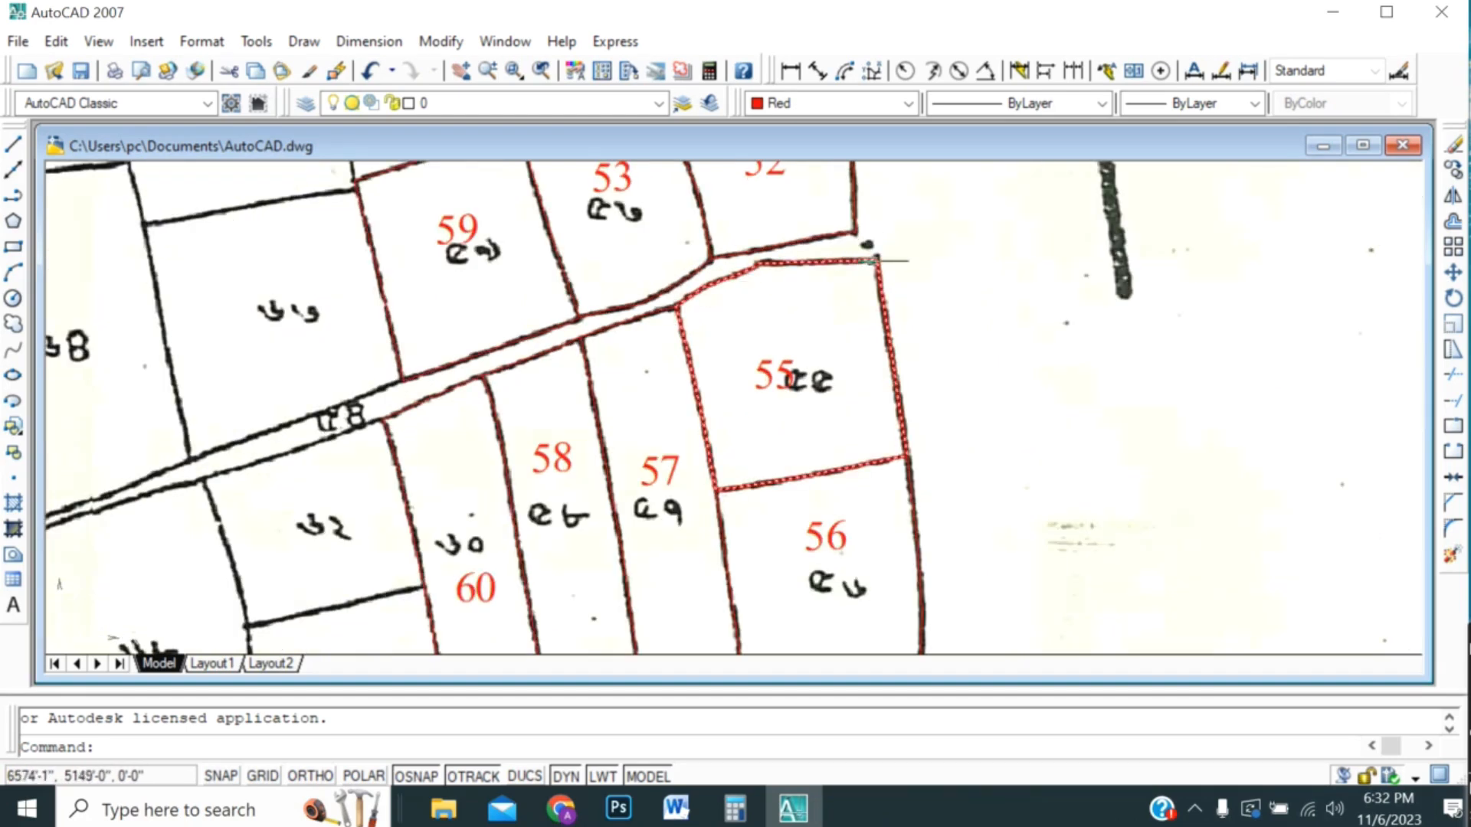
scroll(886, 261, down, 2)
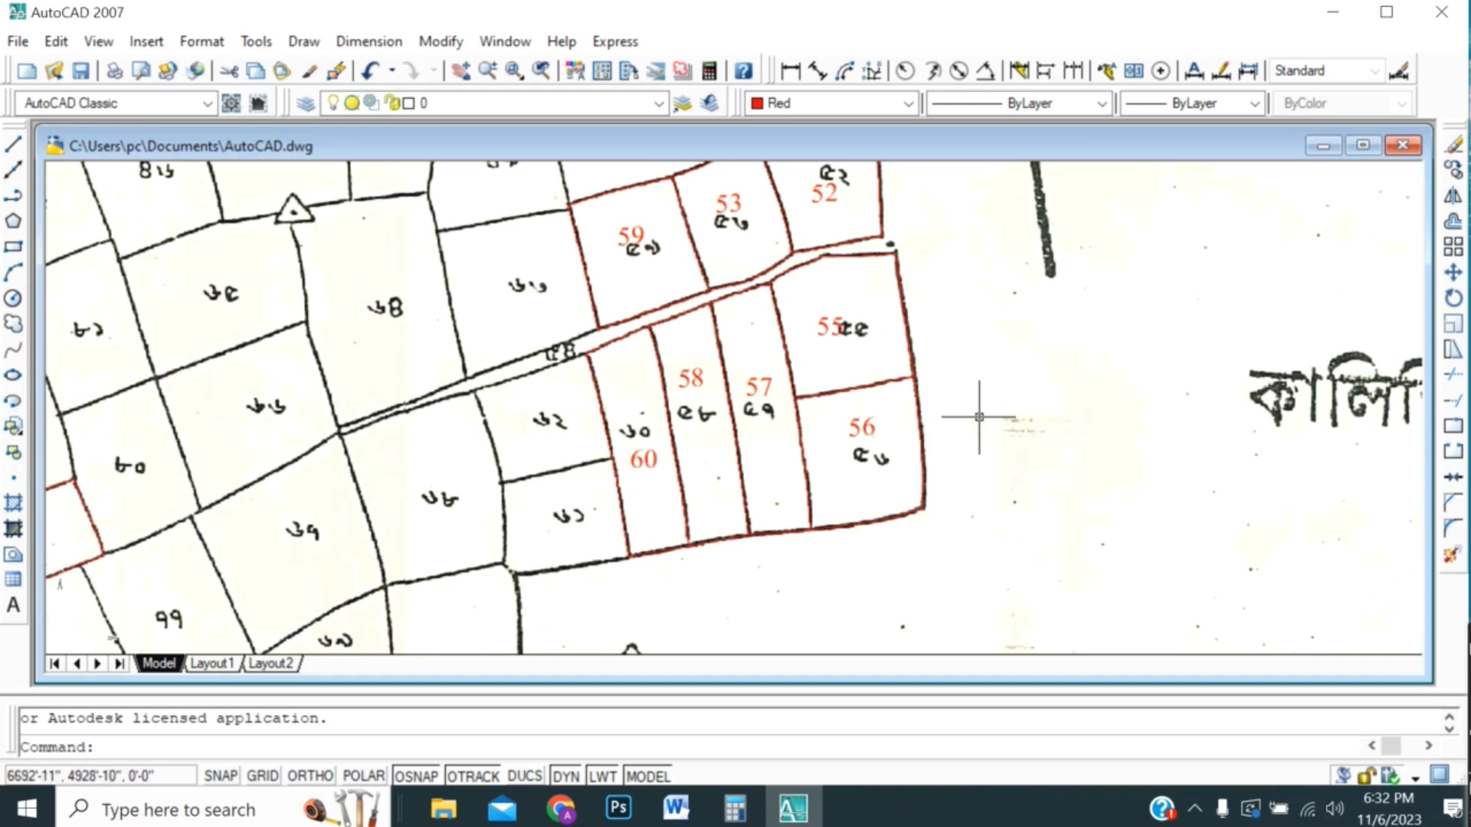
- Select the red outlines of plots 60, 58, 57, 56 and 55 below the narrow road strip
scroll(981, 408, up, 2)
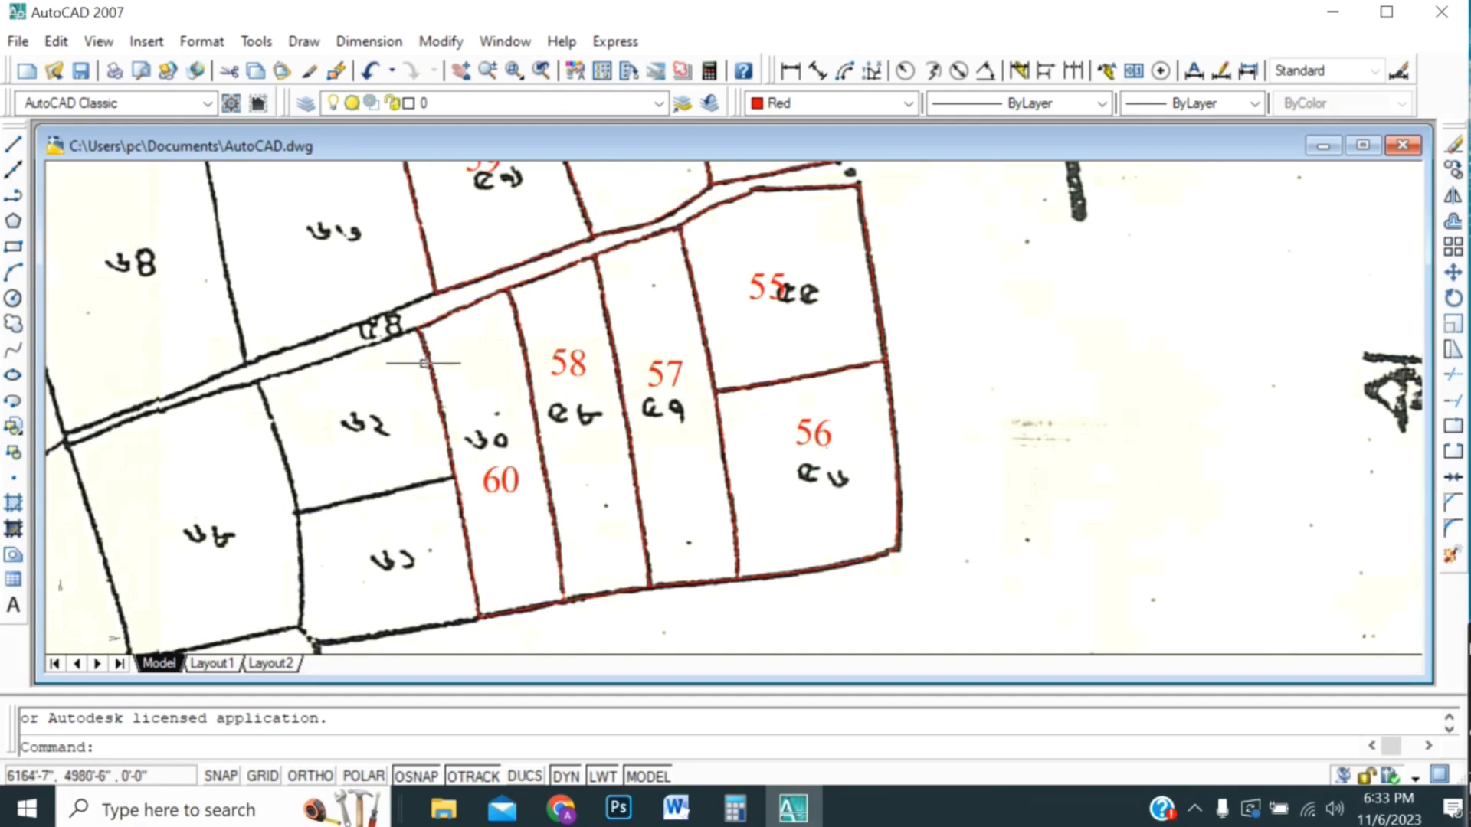
click(431, 387)
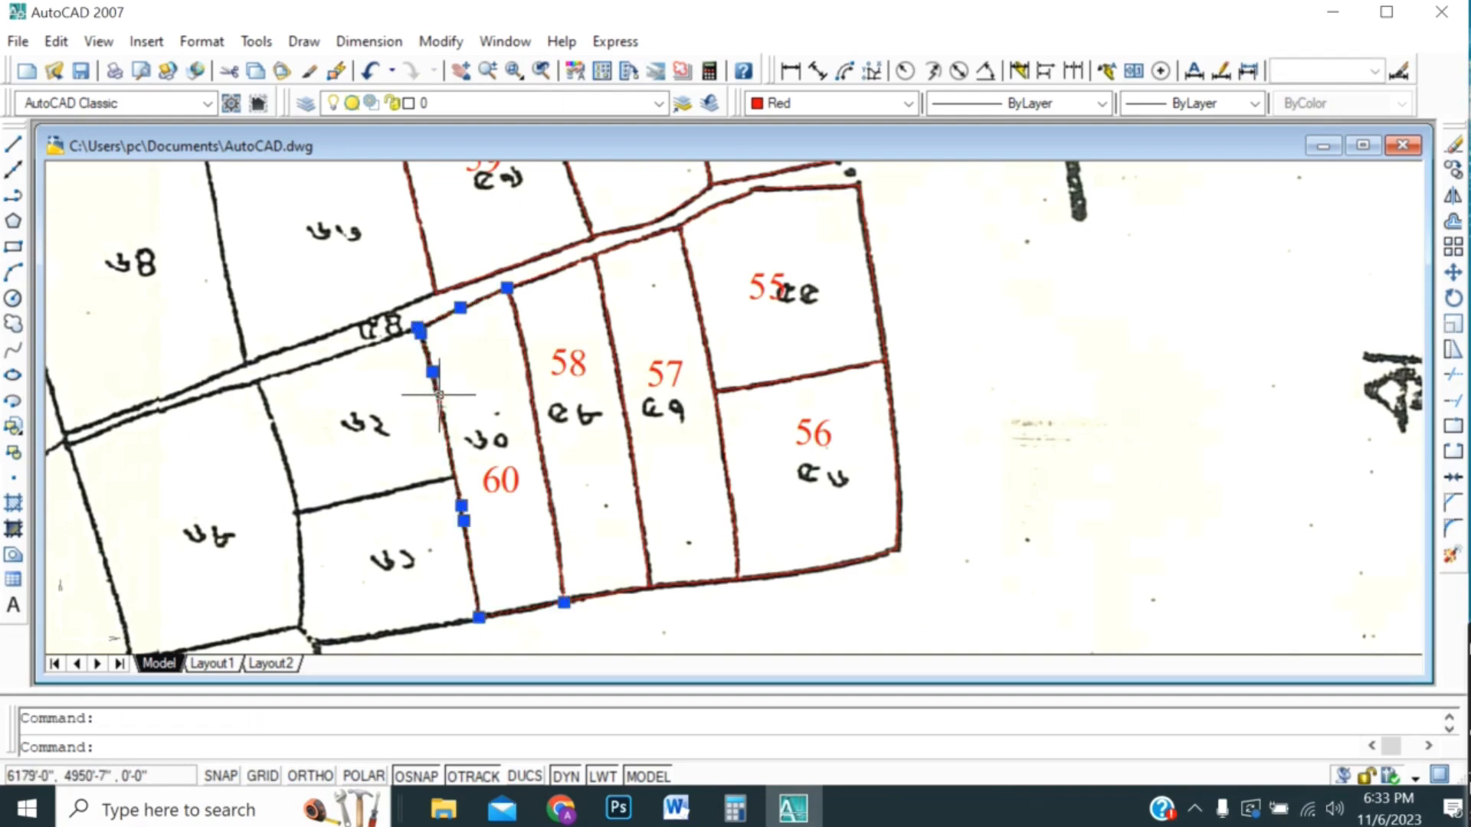
click(531, 369)
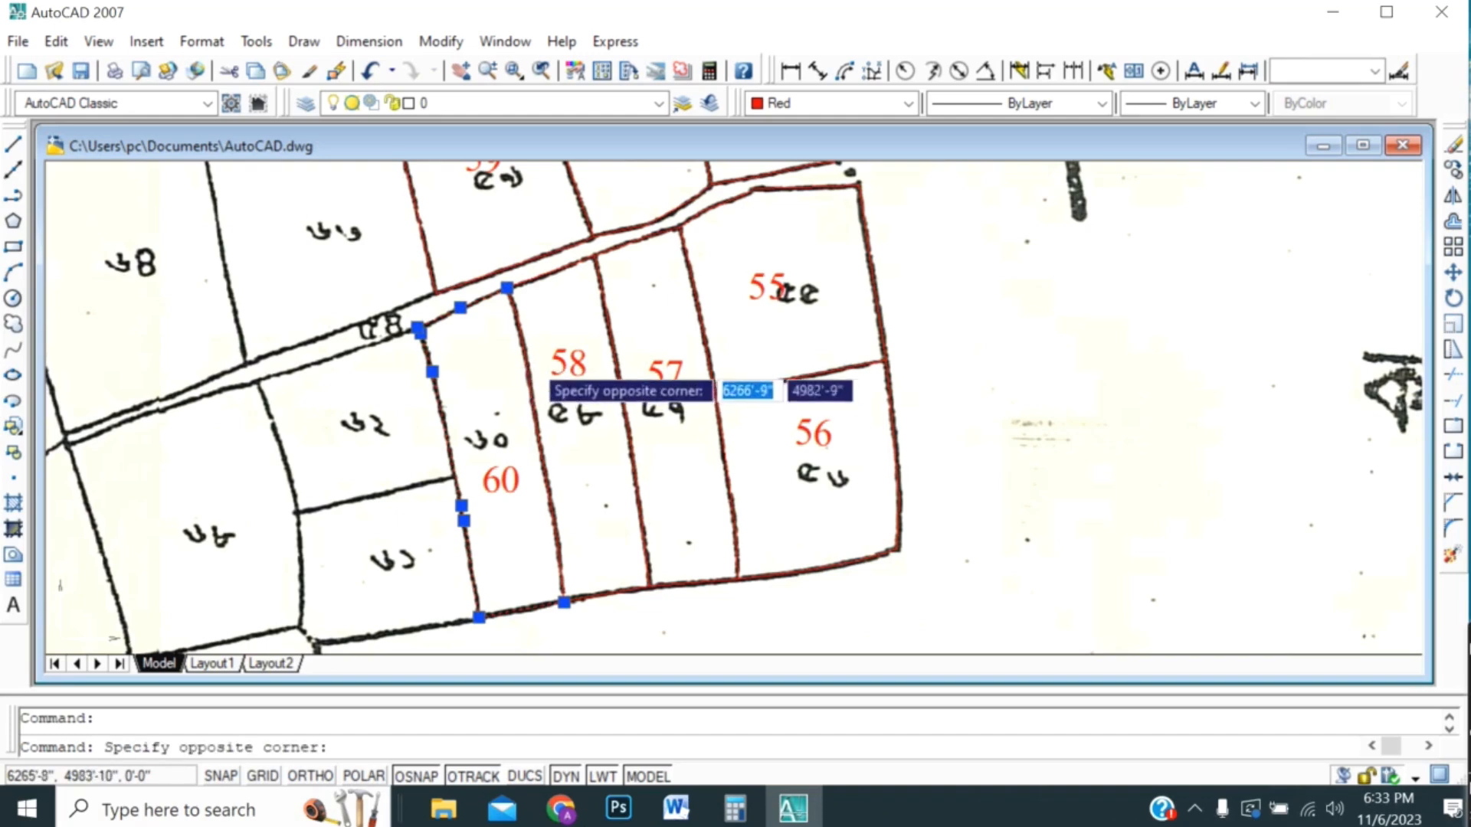
click(513, 343)
click(614, 333)
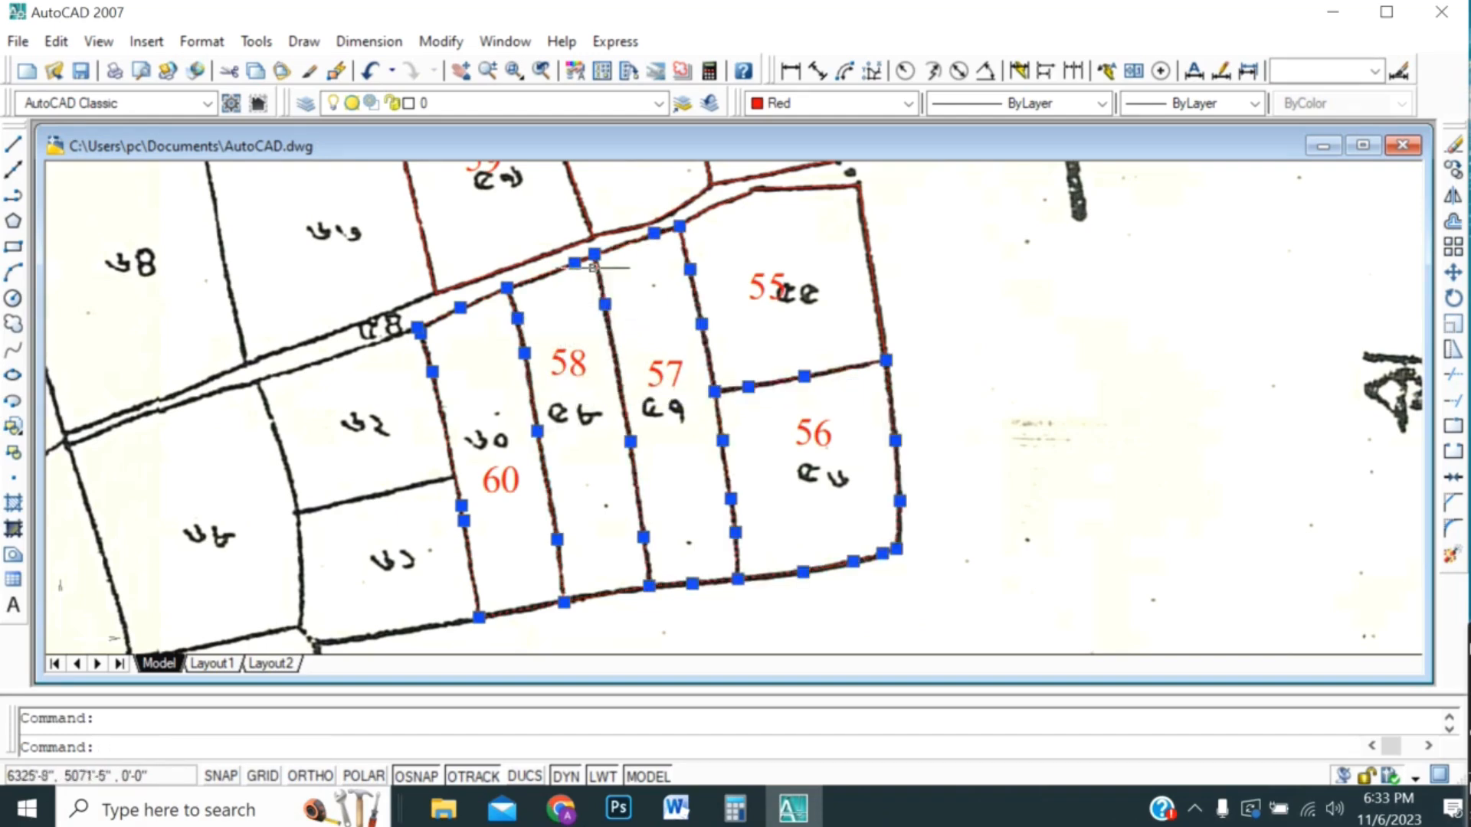
scroll(593, 265, up, 8)
scroll(484, 520, down, 4)
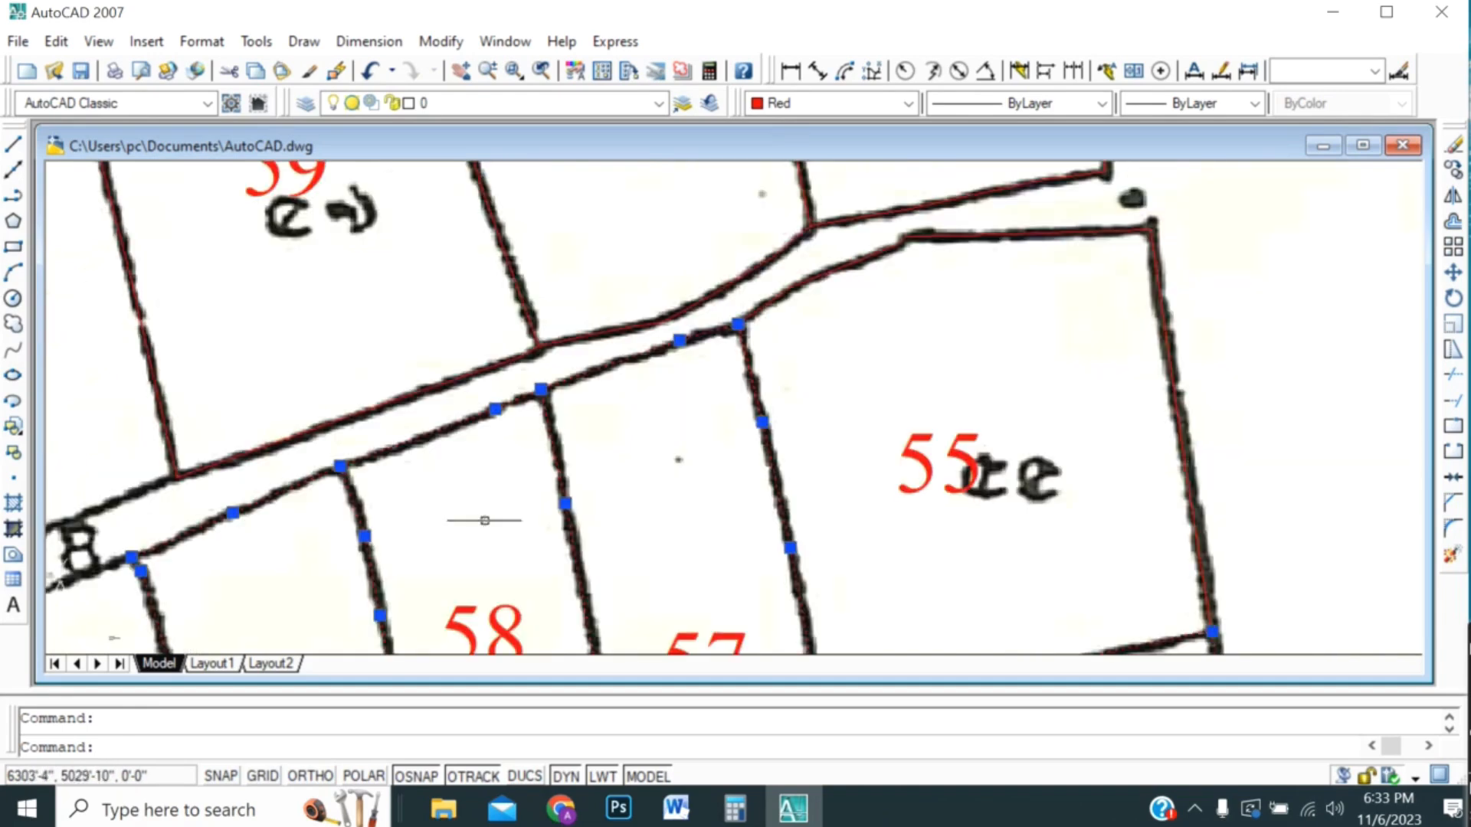
scroll(835, 422, down, 5)
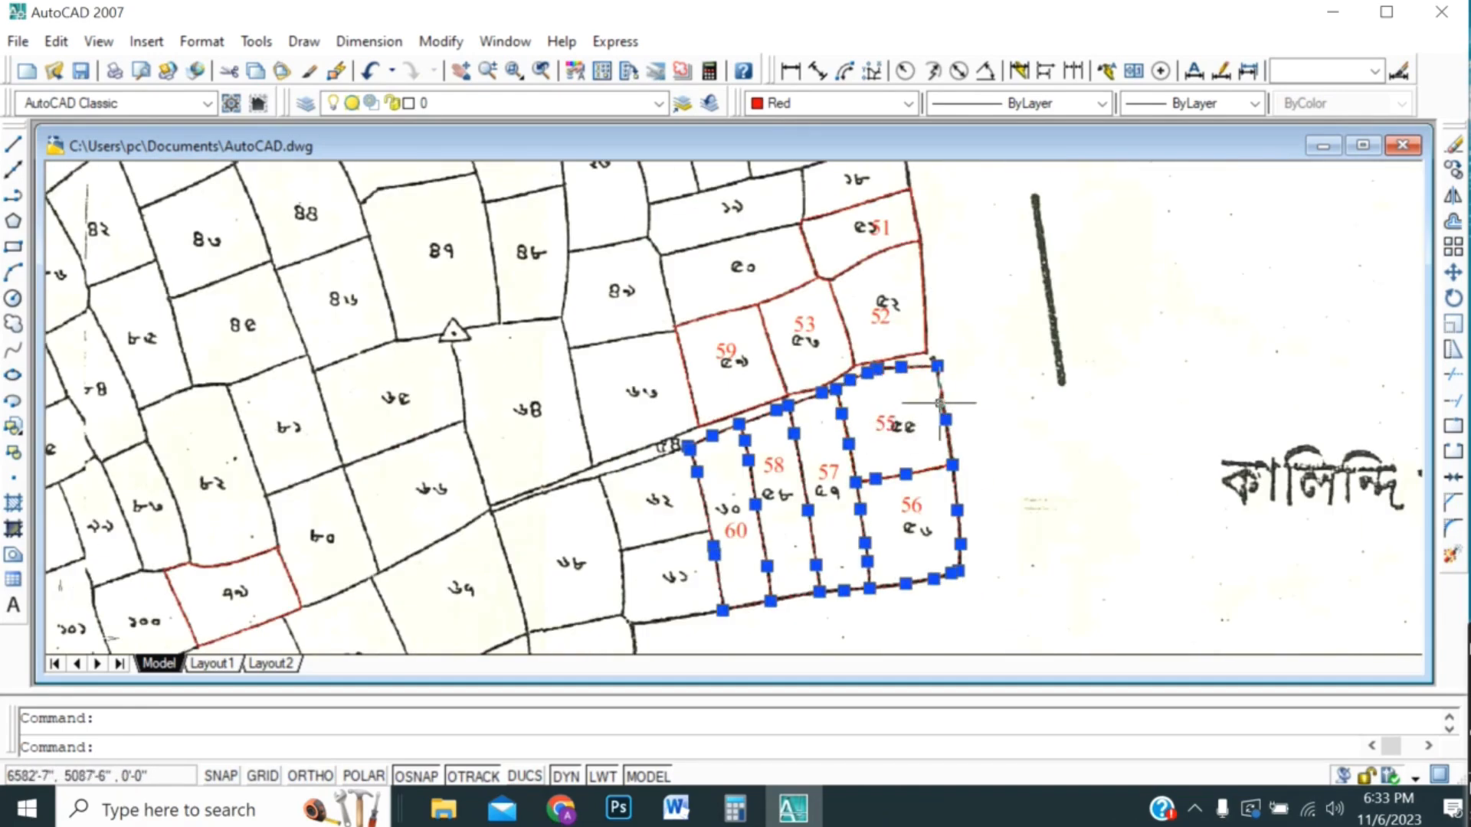
scroll(917, 366, down, 1)
scroll(917, 366, up, 5)
- Add the red number labels 56, 55, 57, 58 and 60 to the selection
click(893, 423)
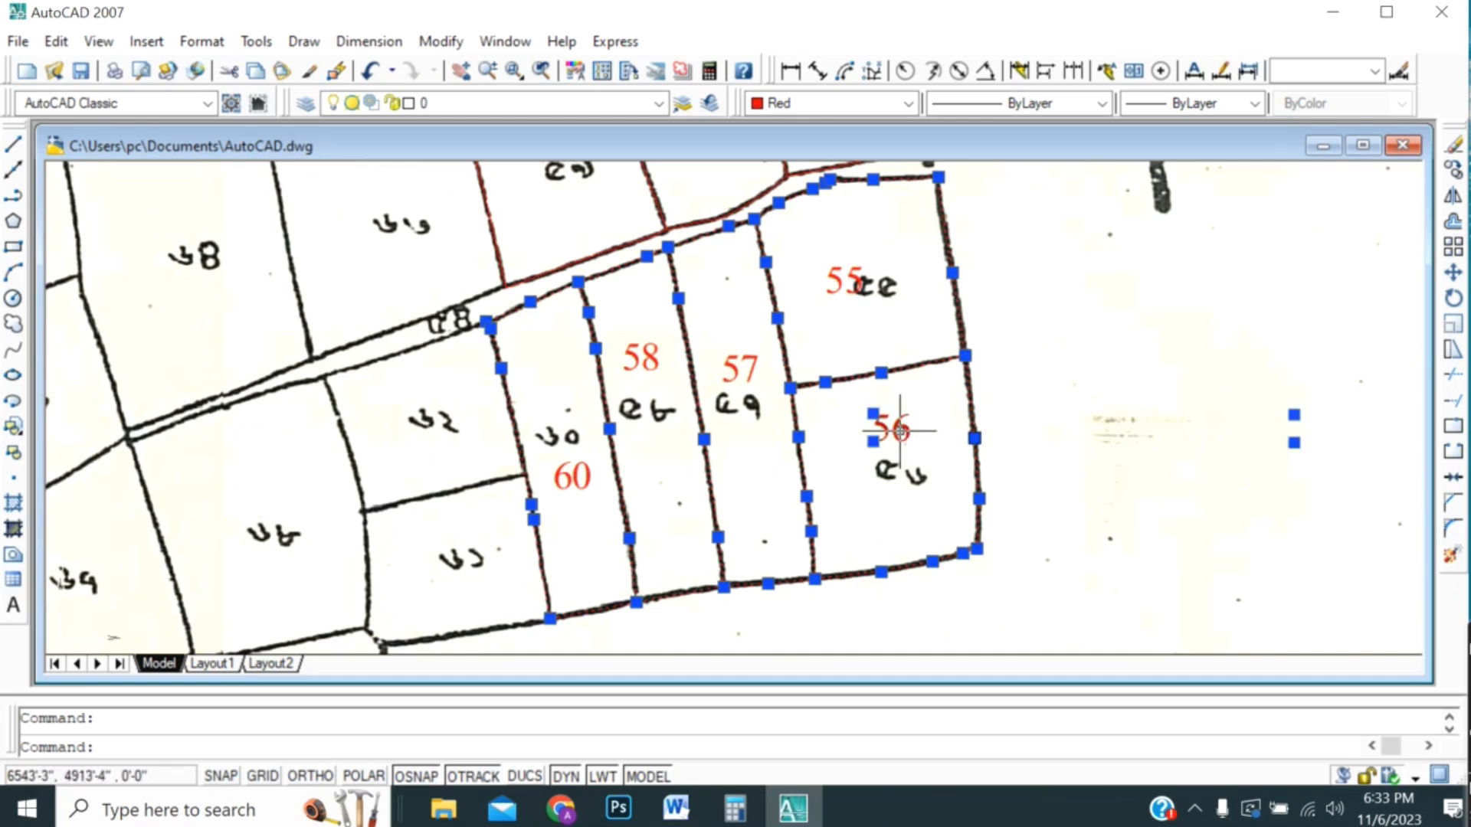
click(844, 288)
click(737, 369)
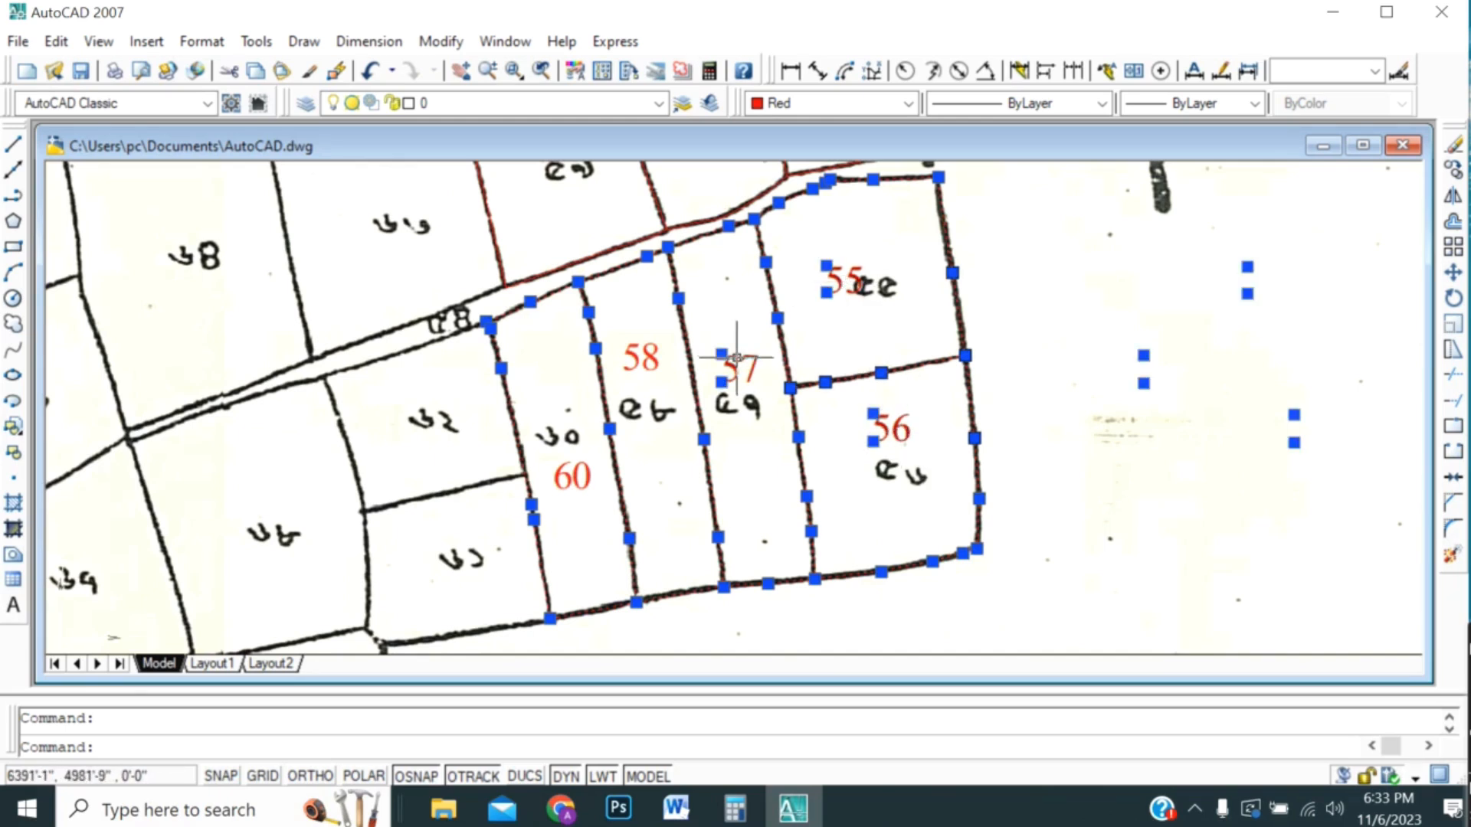
click(650, 363)
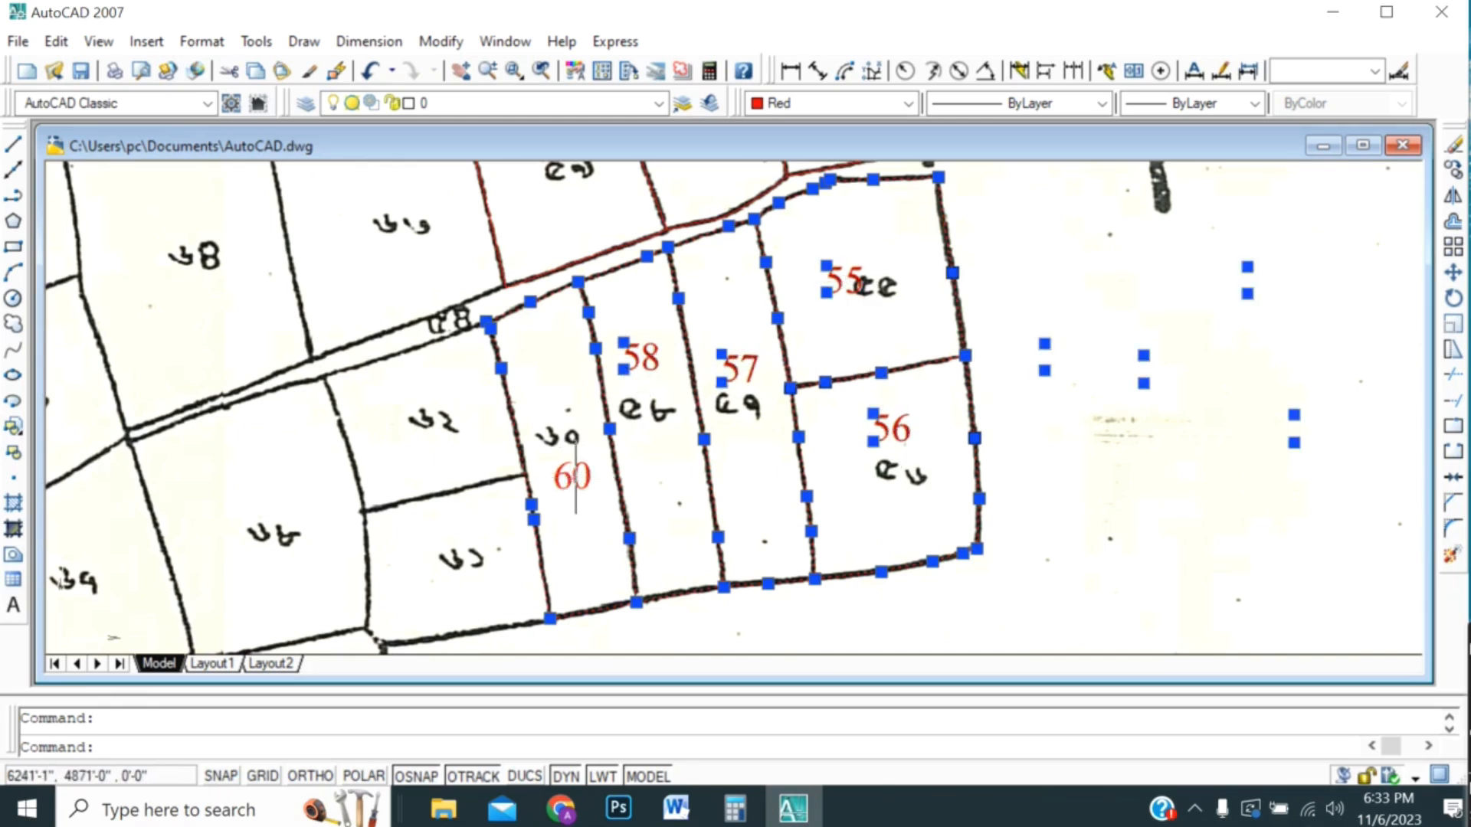
click(577, 475)
- Examine the road strip between plots 59 and 53 and the selected plots below it
scroll(577, 476, down, 2)
scroll(526, 486, up, 5)
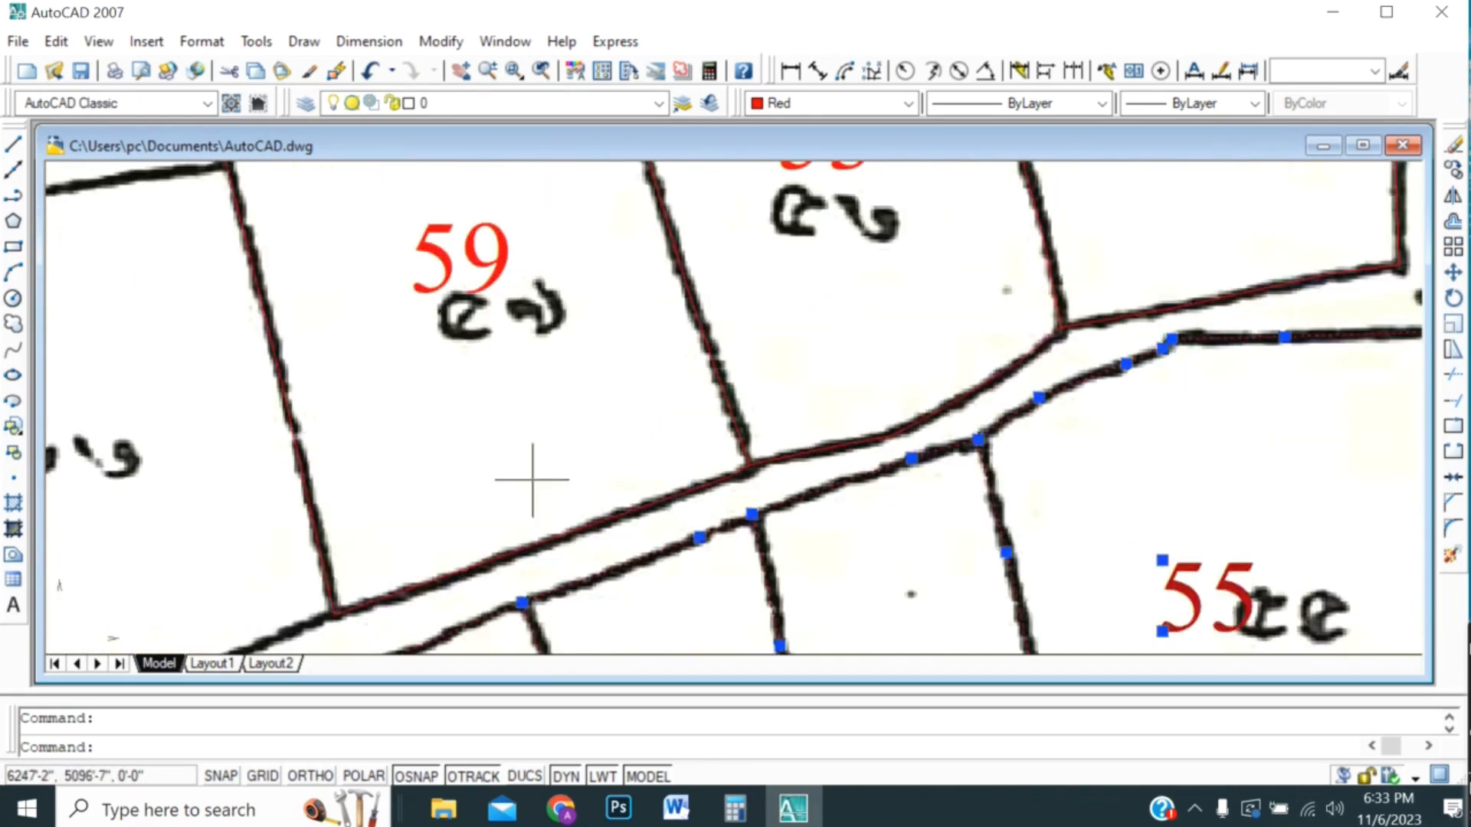
scroll(682, 387, down, 3)
scroll(682, 387, up, 7)
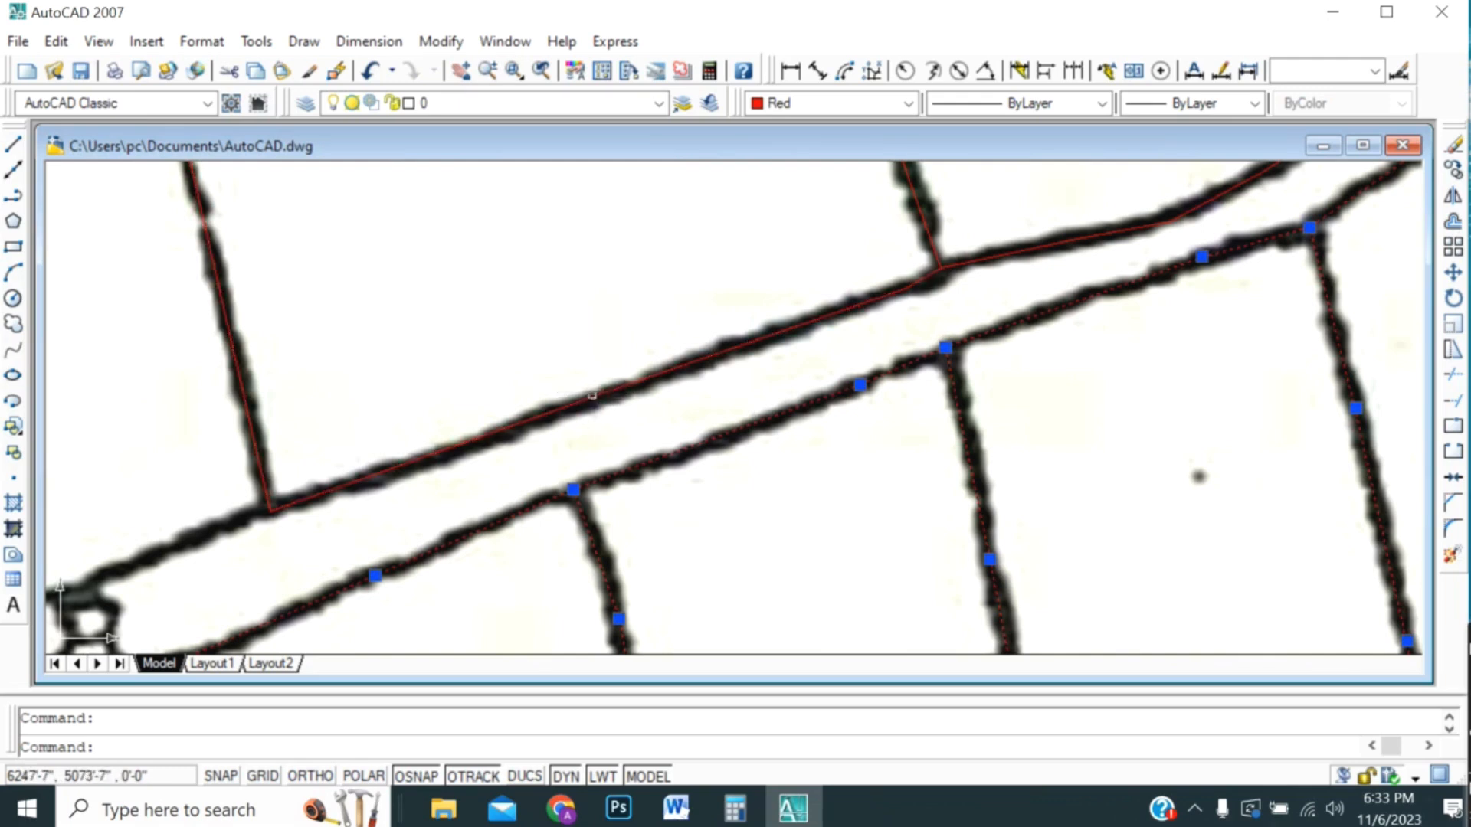
scroll(612, 477, down, 2)
scroll(983, 359, down, 2)
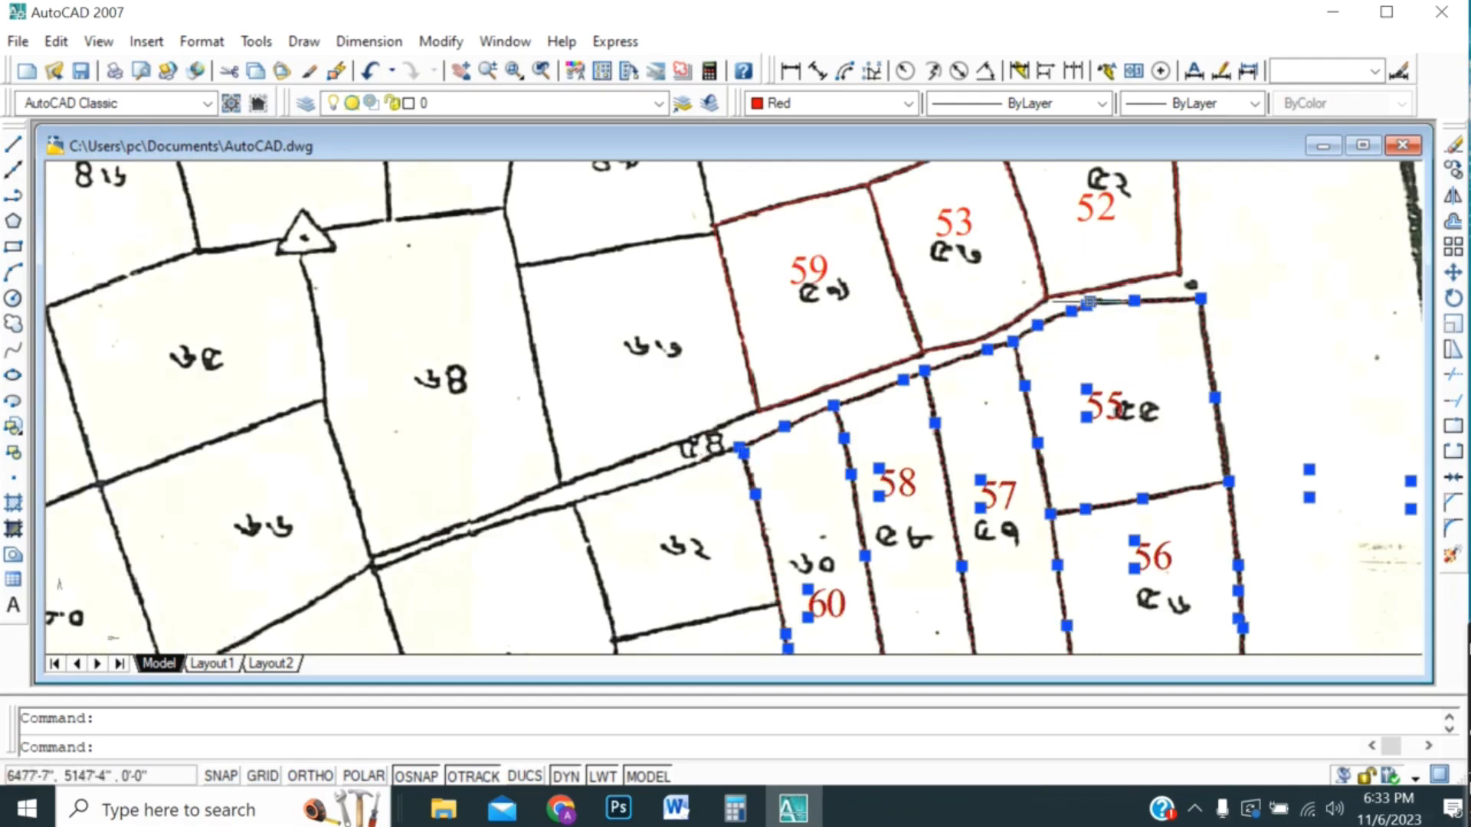
- Copy the selected plots 55, 56, 57, 58 and 60 with their labels and paste them onto blank paper beside the upper Bengali heading
scroll(1172, 285, down, 2)
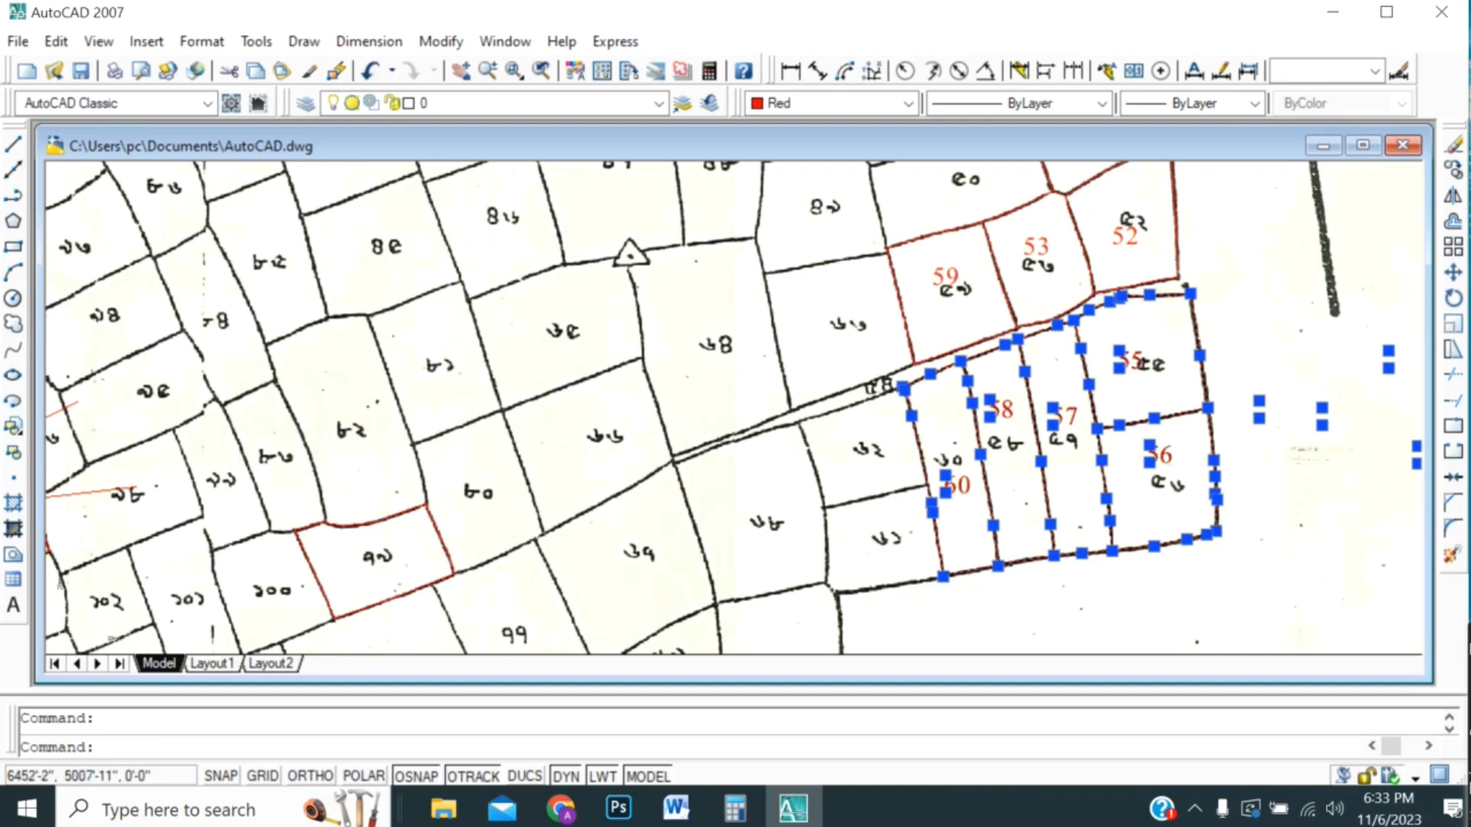
key(ctrl+c)
key(ctrl+v)
scroll(631, 447, down, 4)
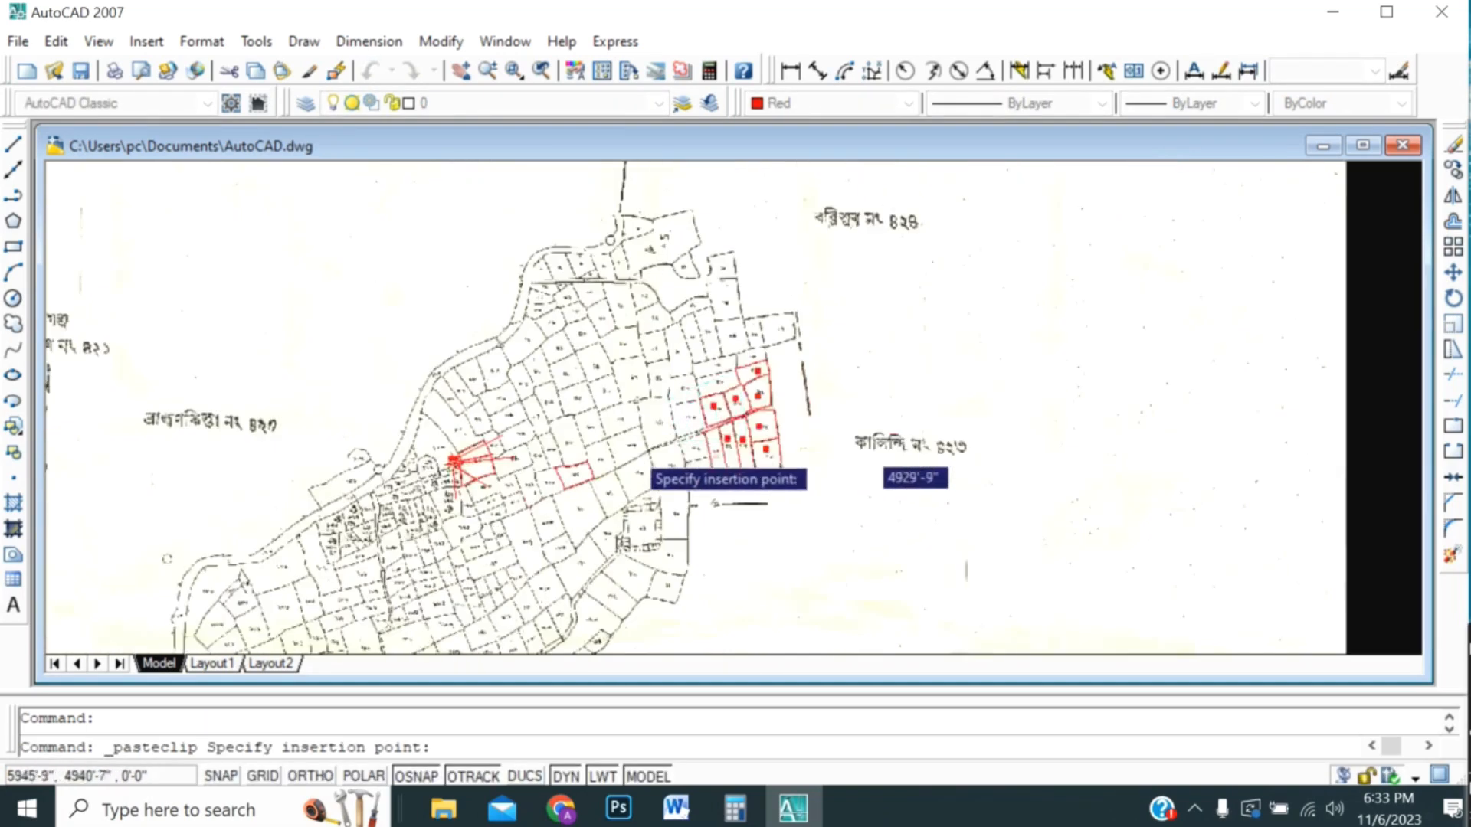
scroll(892, 311, up, 3)
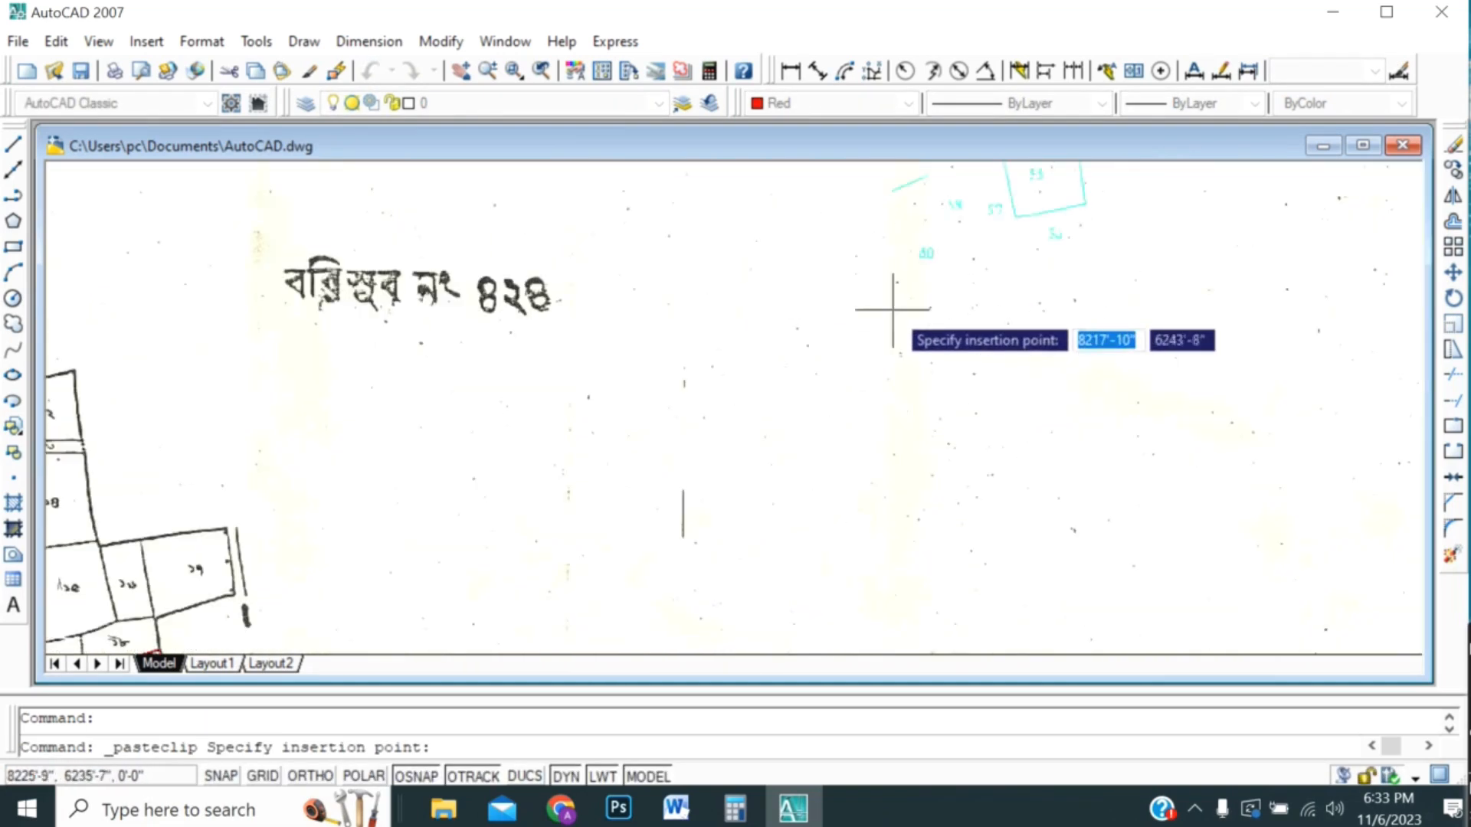
click(635, 454)
scroll(871, 362, up, 3)
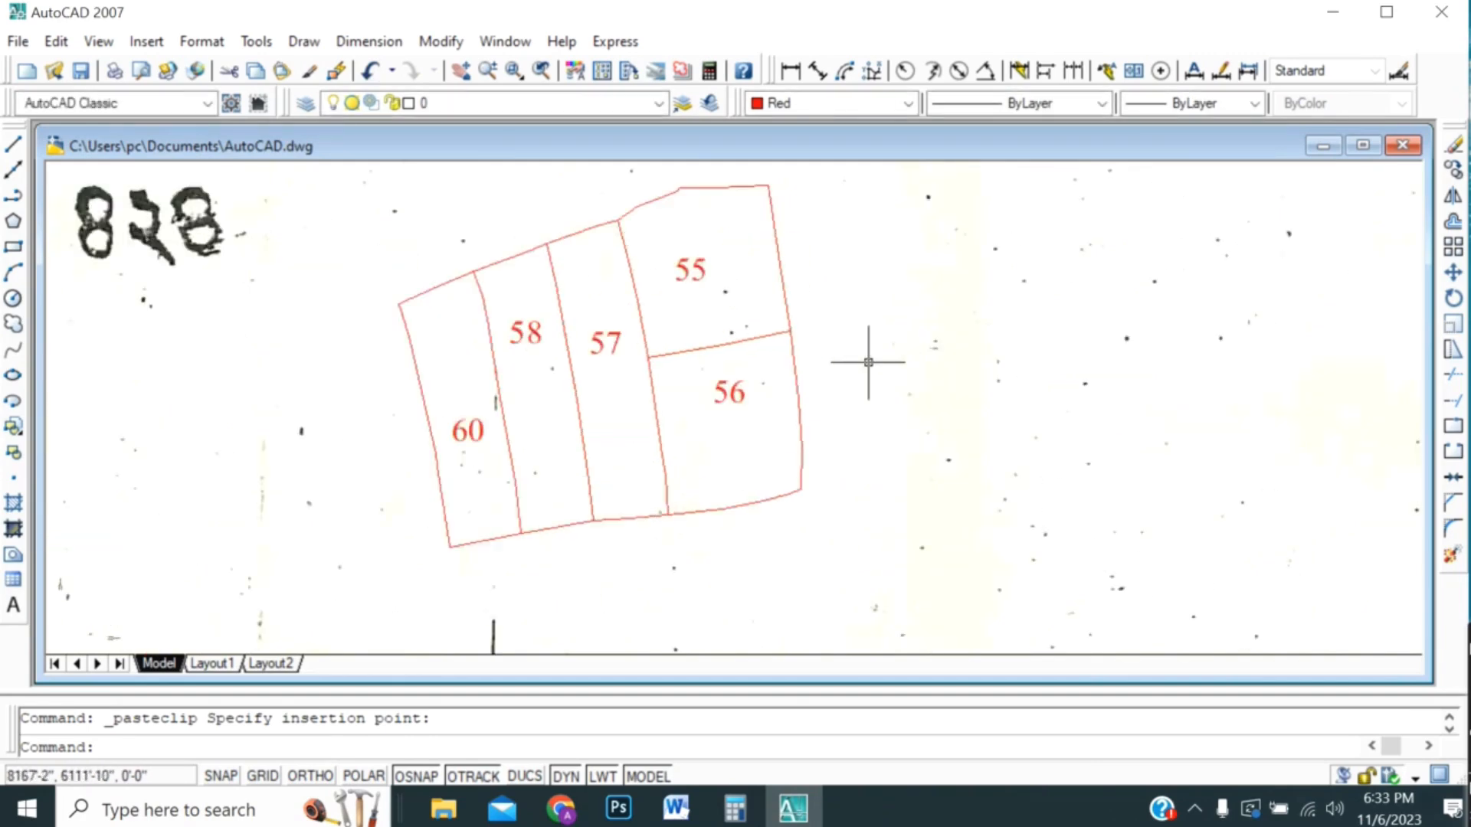
scroll(799, 451, down, 3)
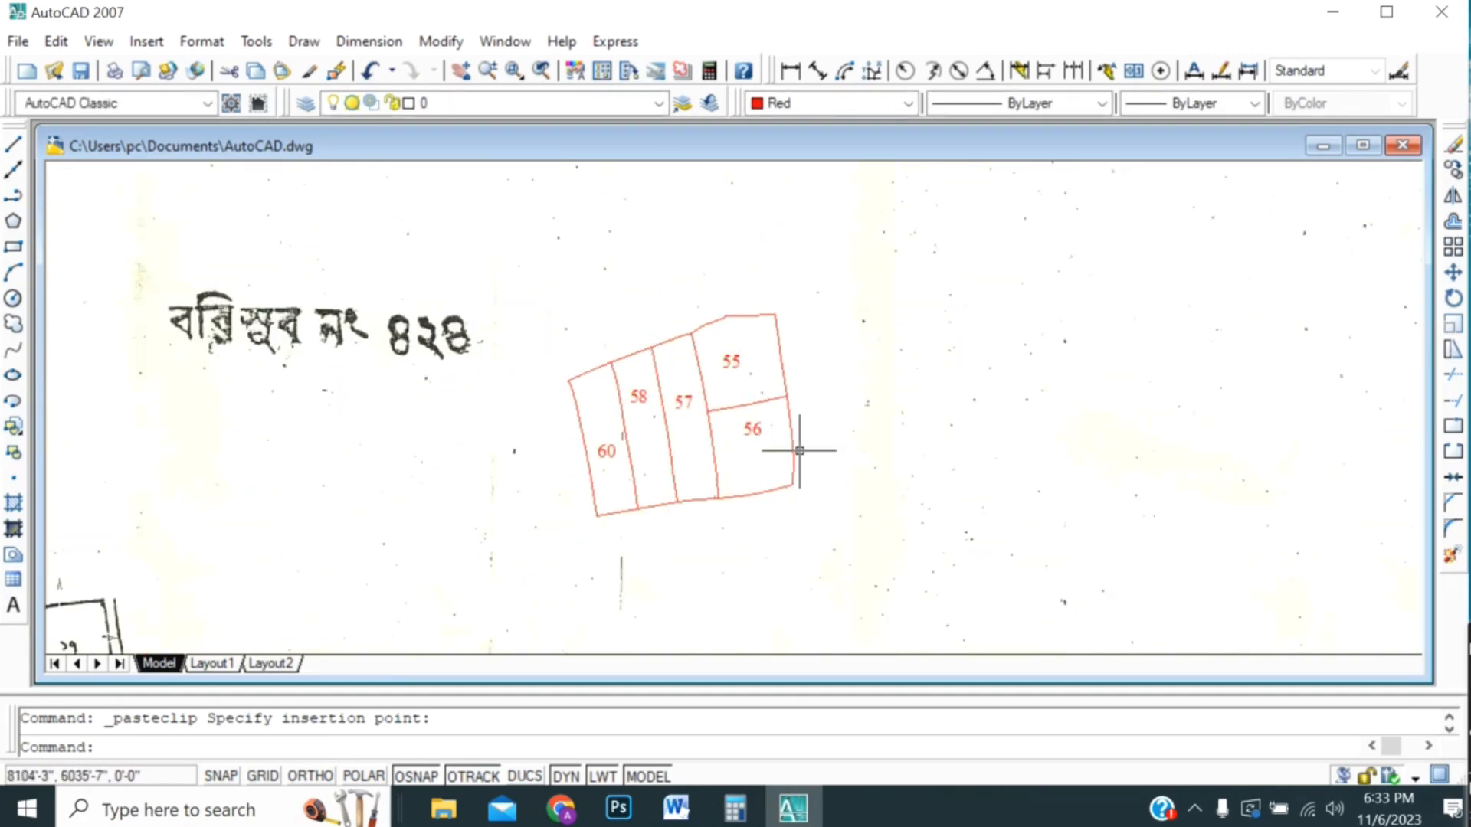
- Paste a second copy of the five labelled plots on the blank area to the right of the first copy
key(ctrl+v)
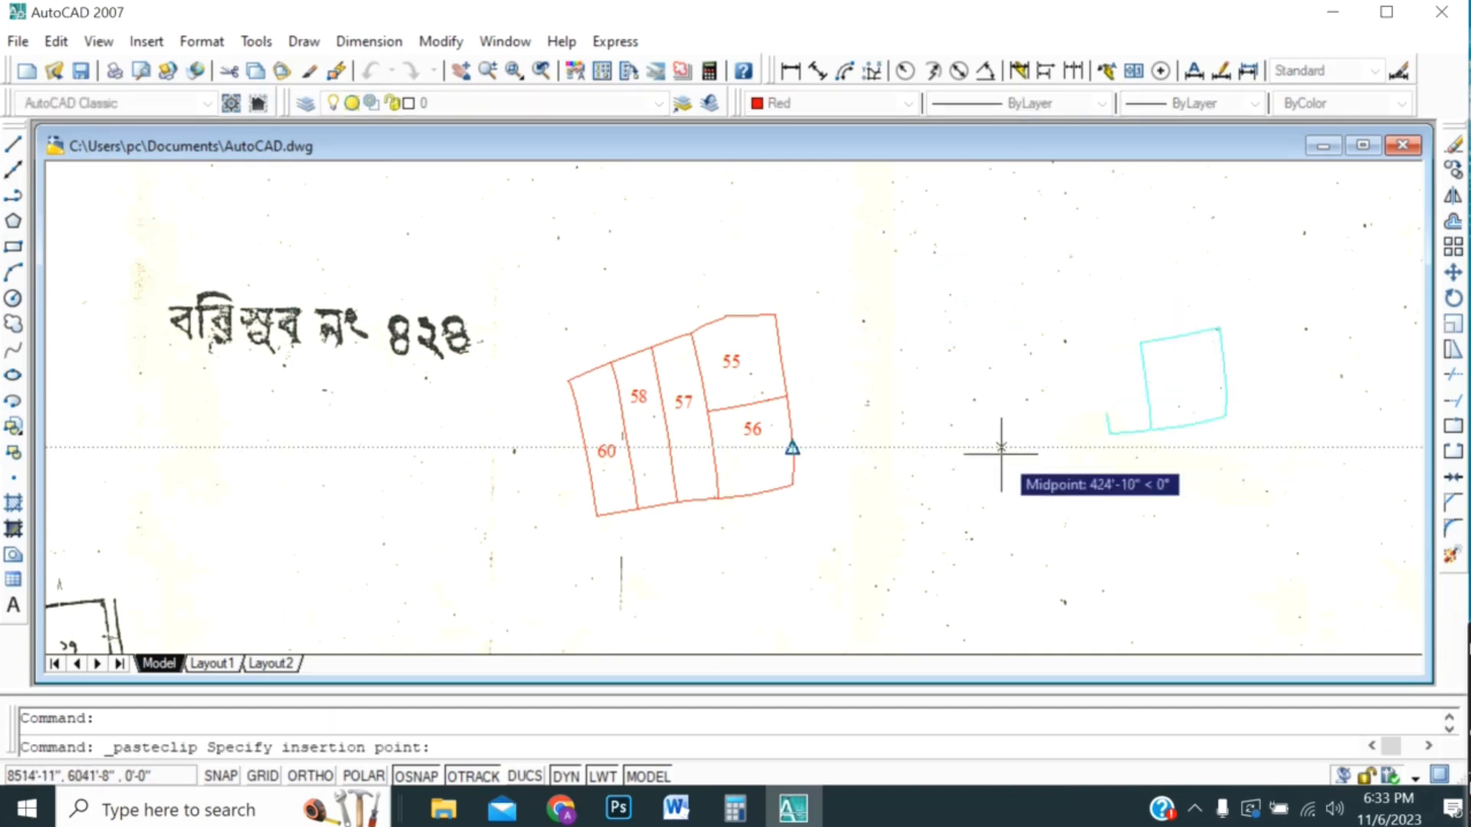
click(955, 444)
scroll(1037, 413, down, 2)
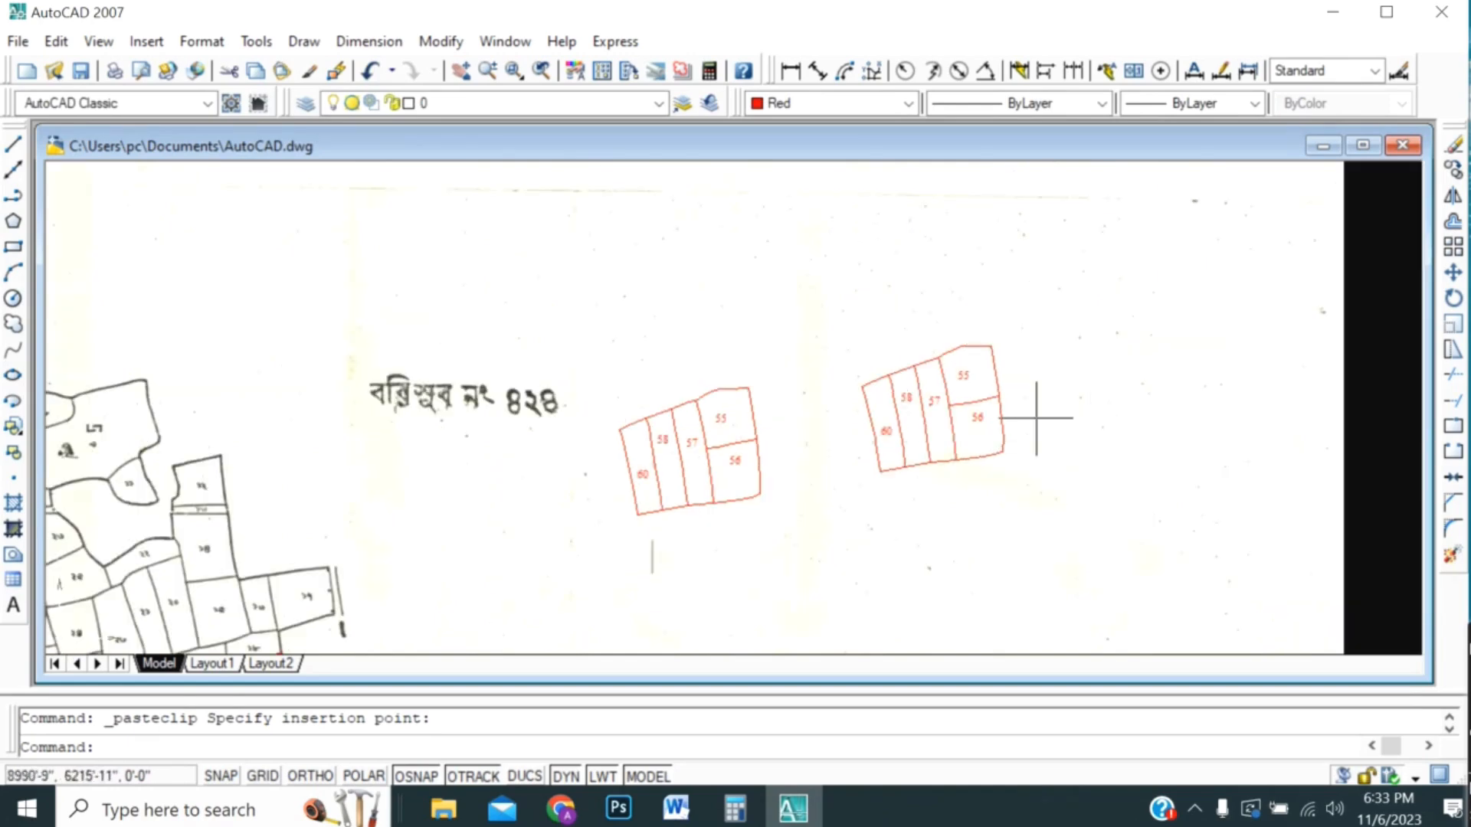
scroll(1033, 416, up, 1)
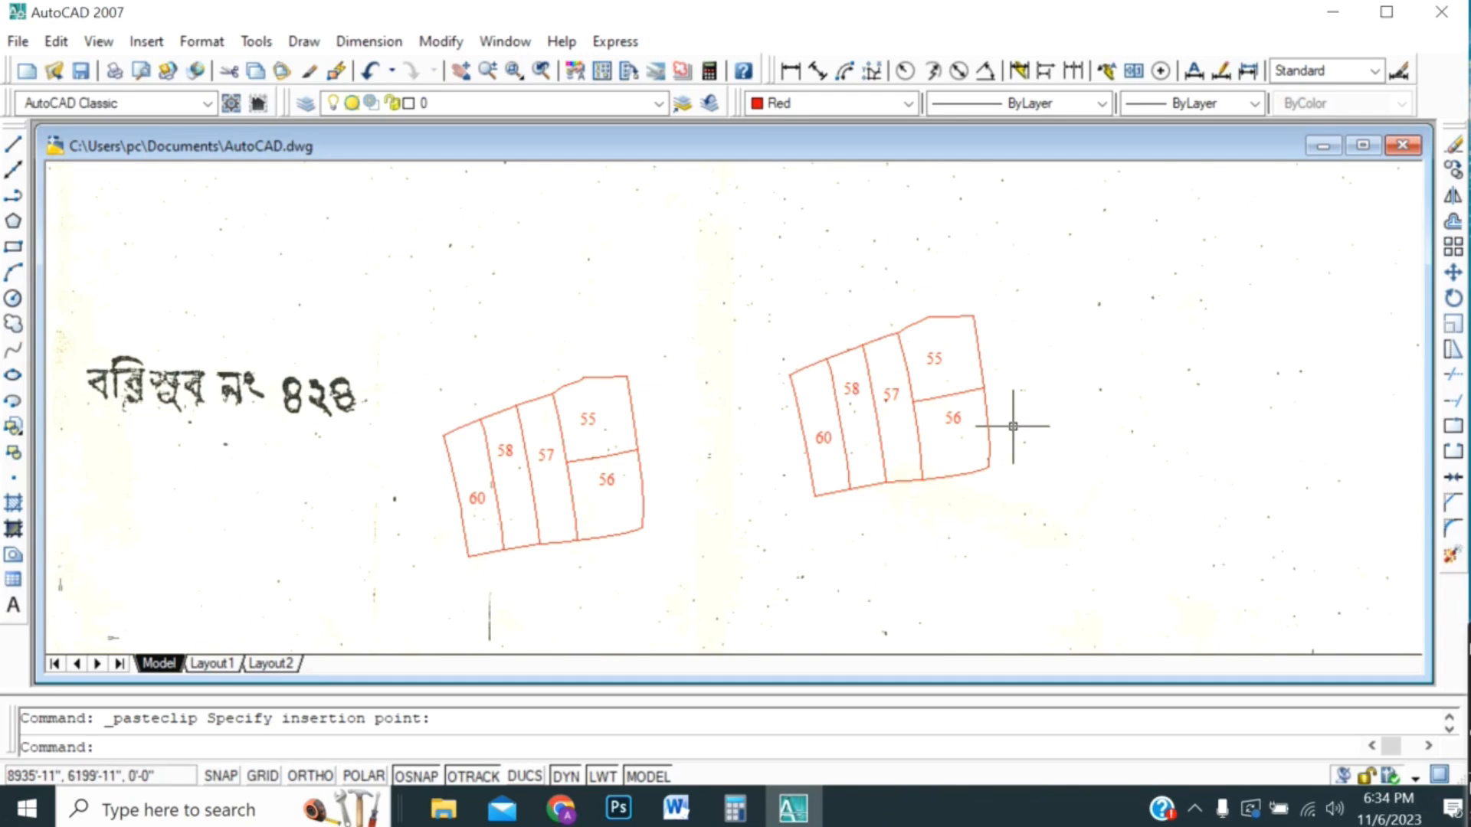
- Erase the number labels 55, 56, 57, 58 and 60 from the second copy of the plots
scroll(1011, 417, up, 5)
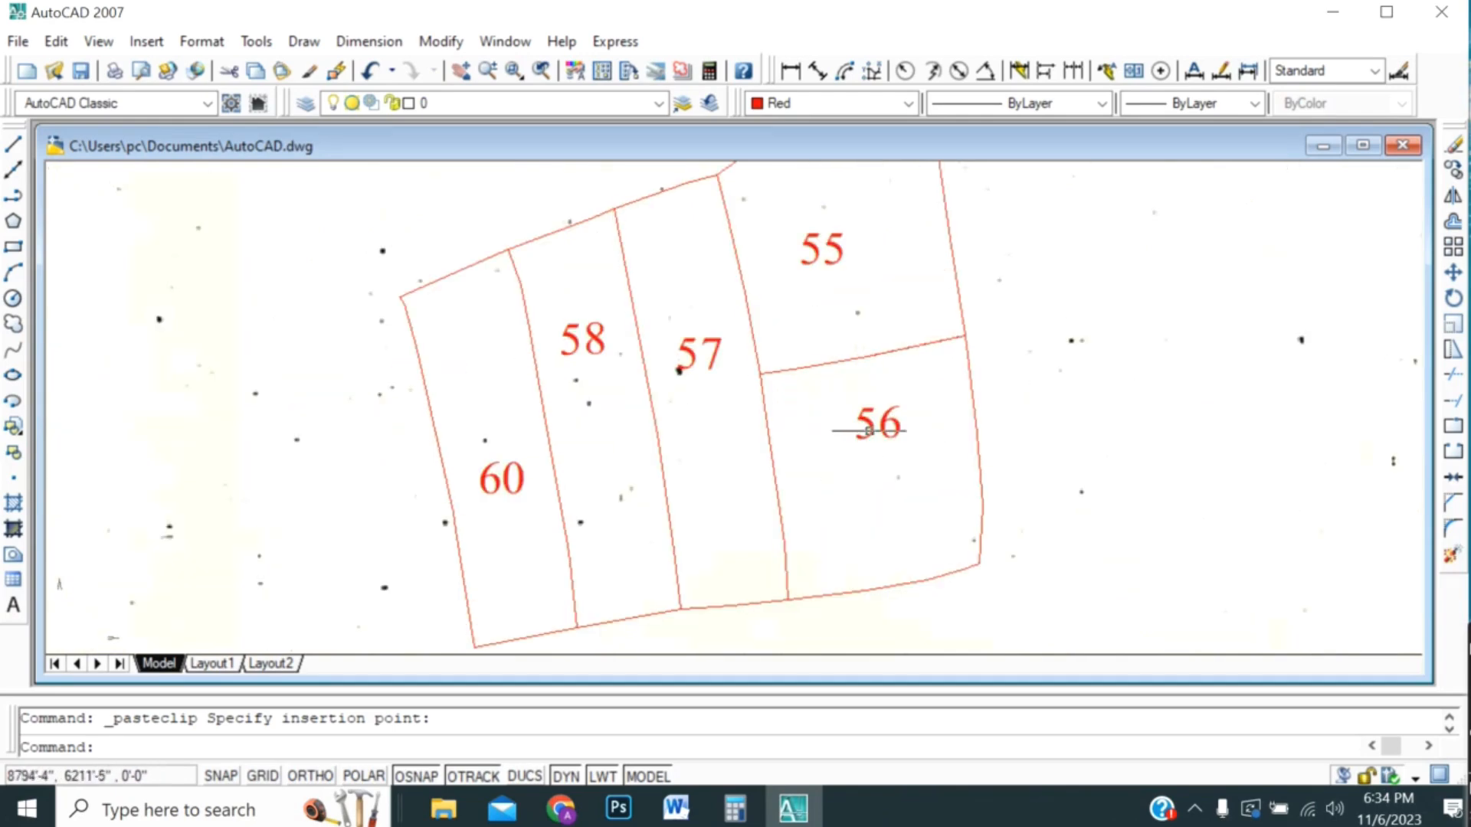
click(868, 431)
click(816, 241)
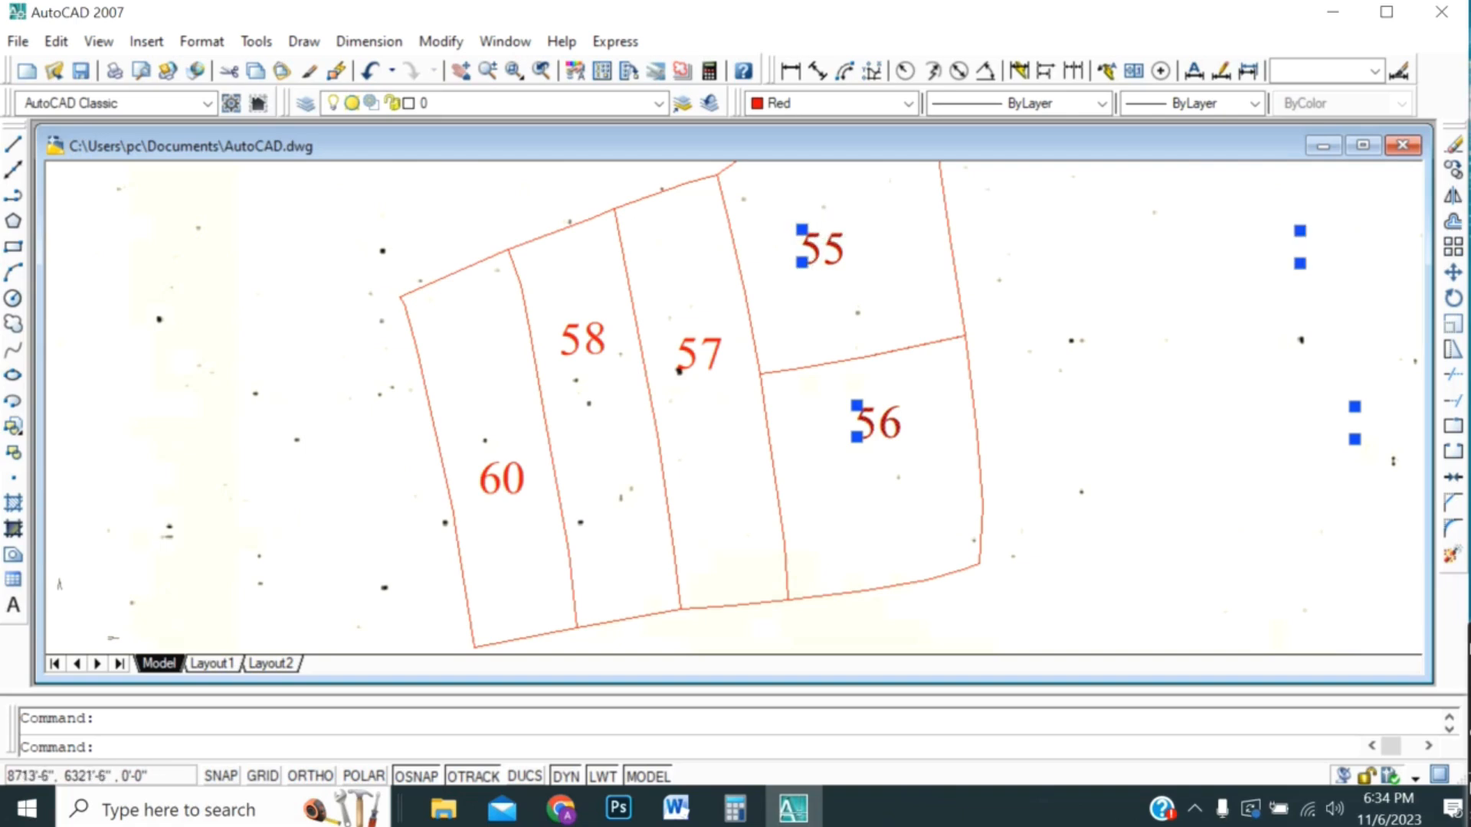
click(698, 354)
click(586, 339)
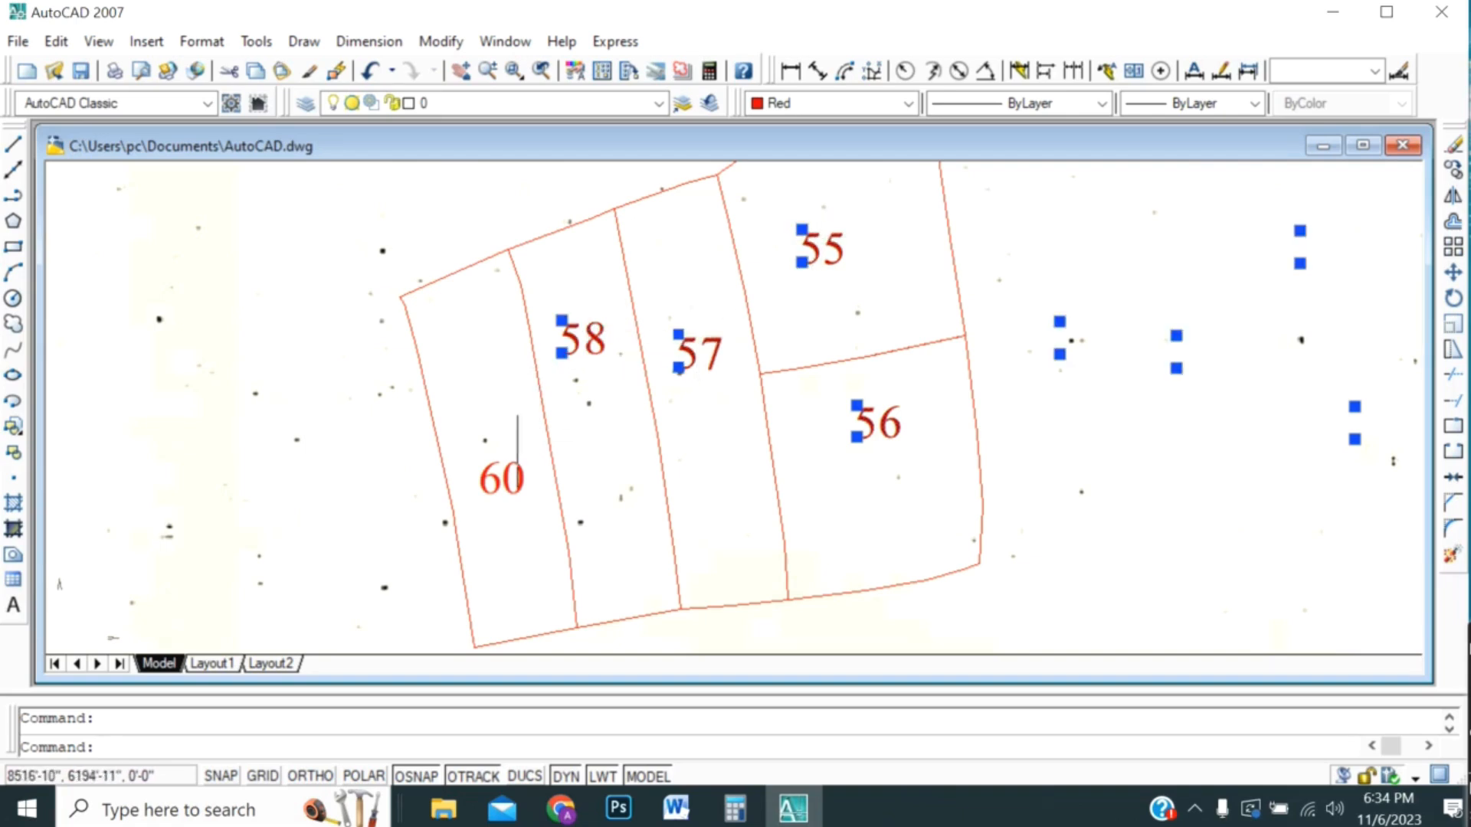
click(504, 466)
scroll(536, 505, down, 4)
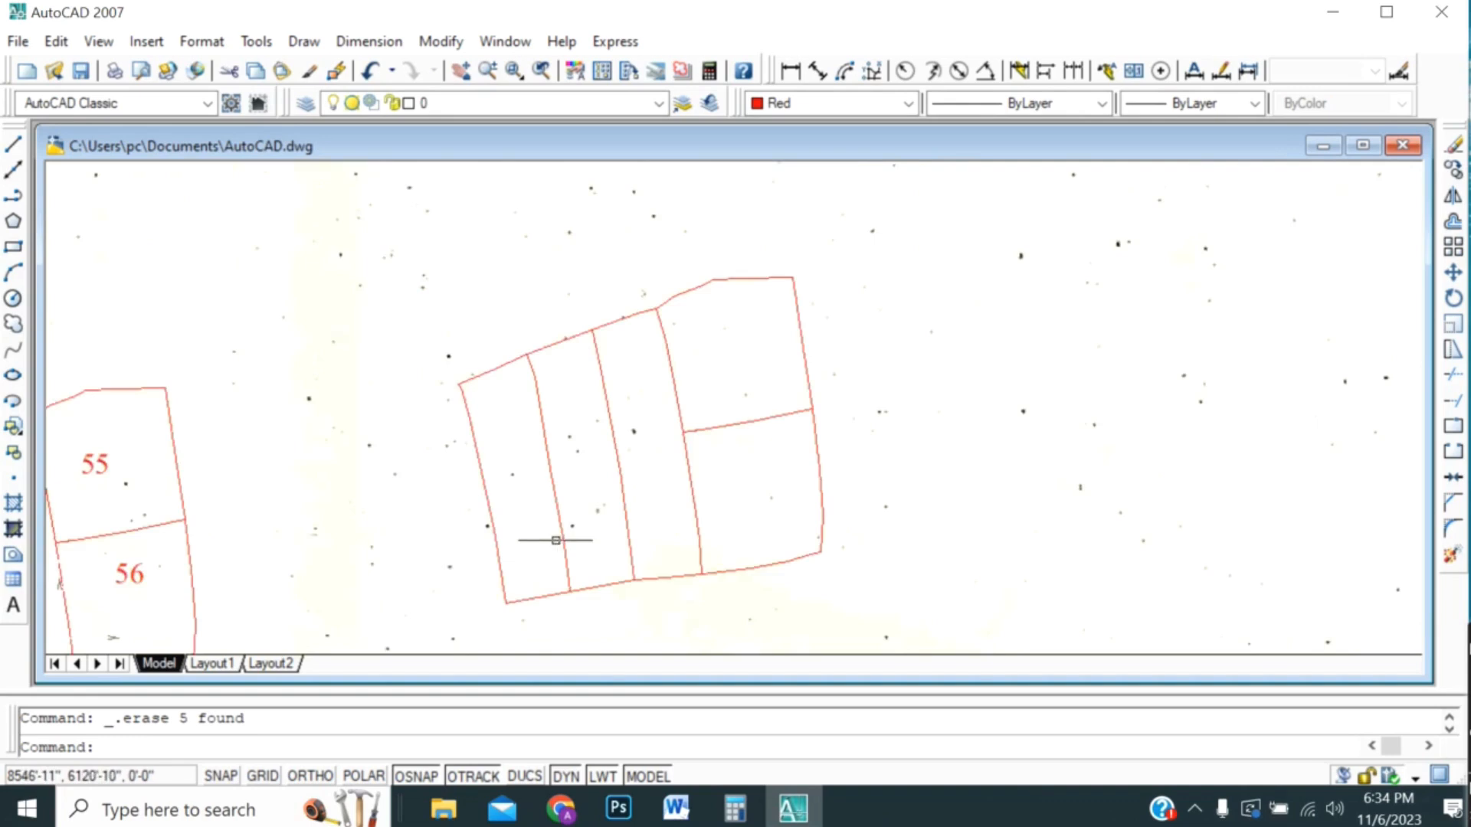
- Trim away the boundary between plots 55 and 56 in the unlabelled copy, using all objects as cutting edges
scroll(525, 485, up, 3)
click(706, 326)
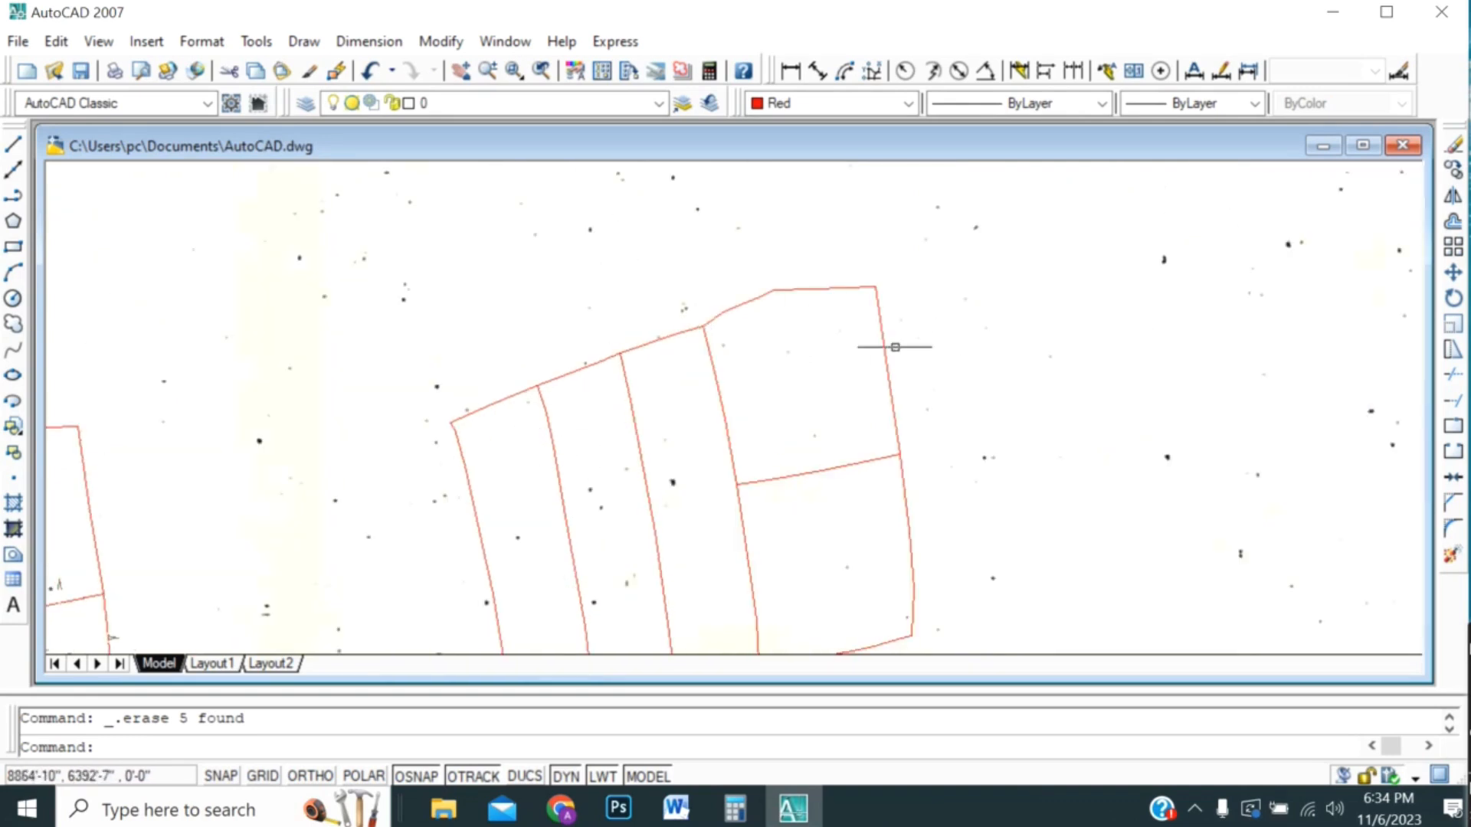
scroll(972, 564, down, 2)
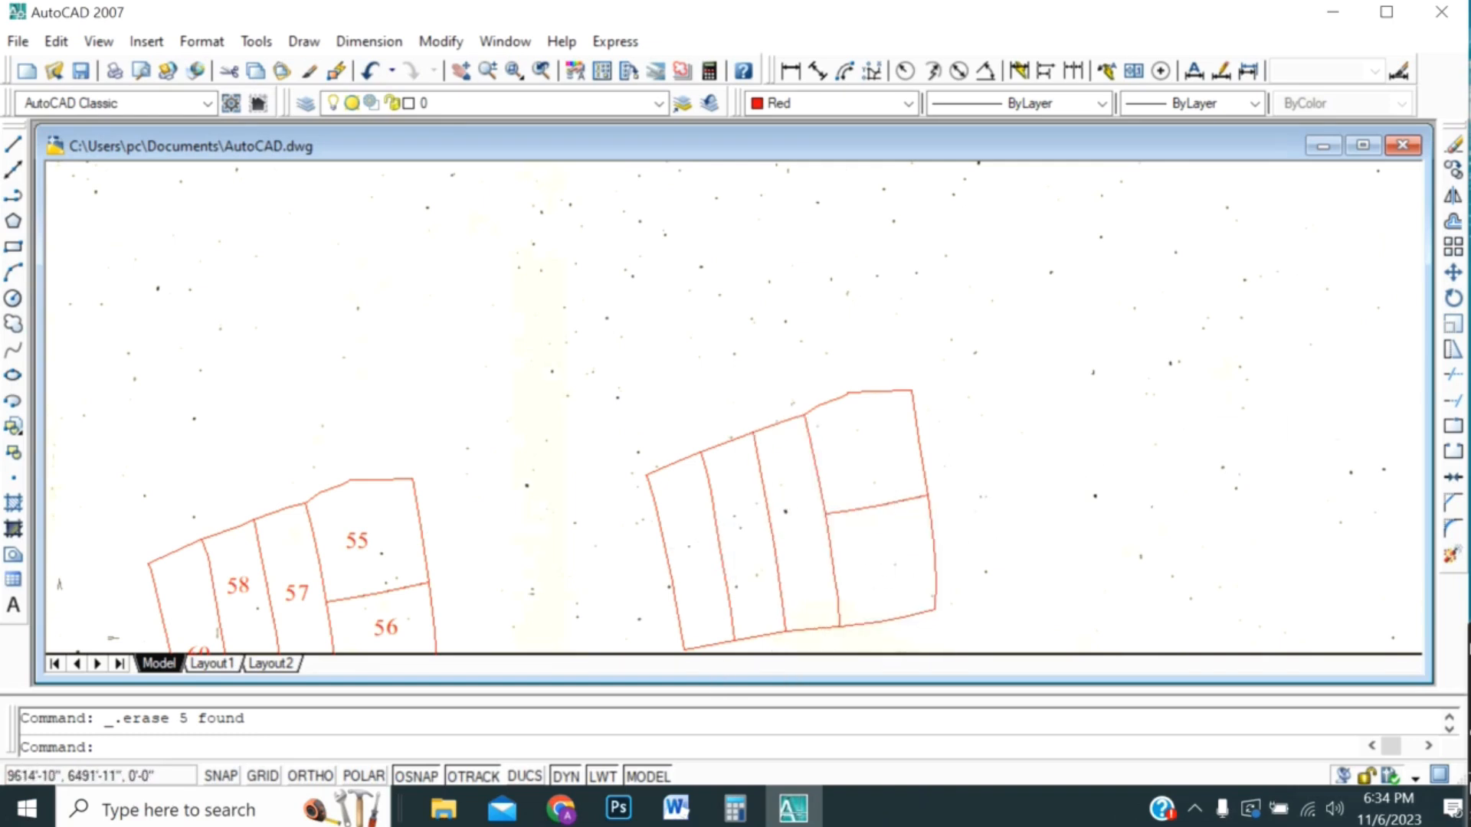
click(1453, 375)
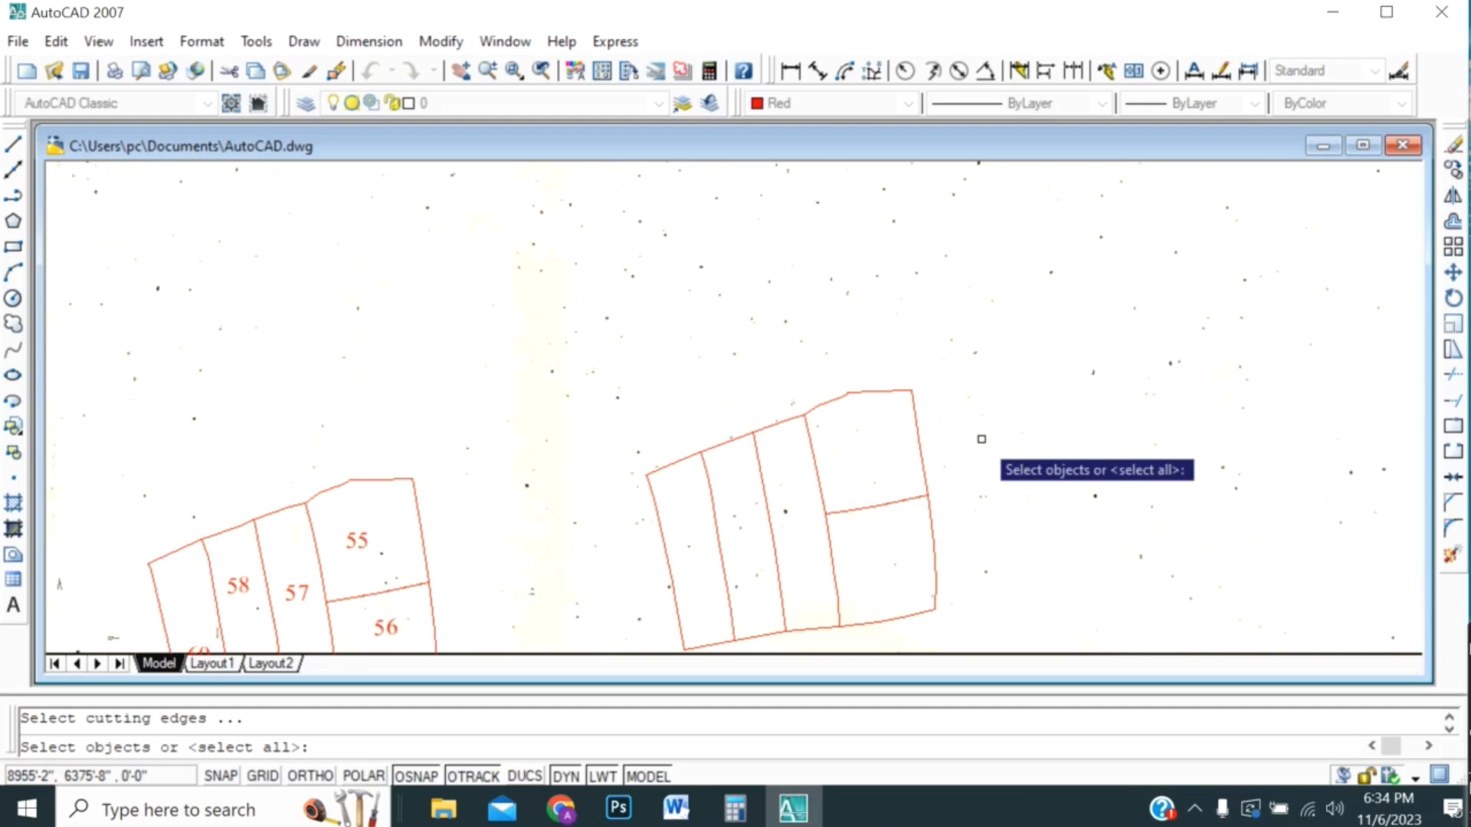
key(Return)
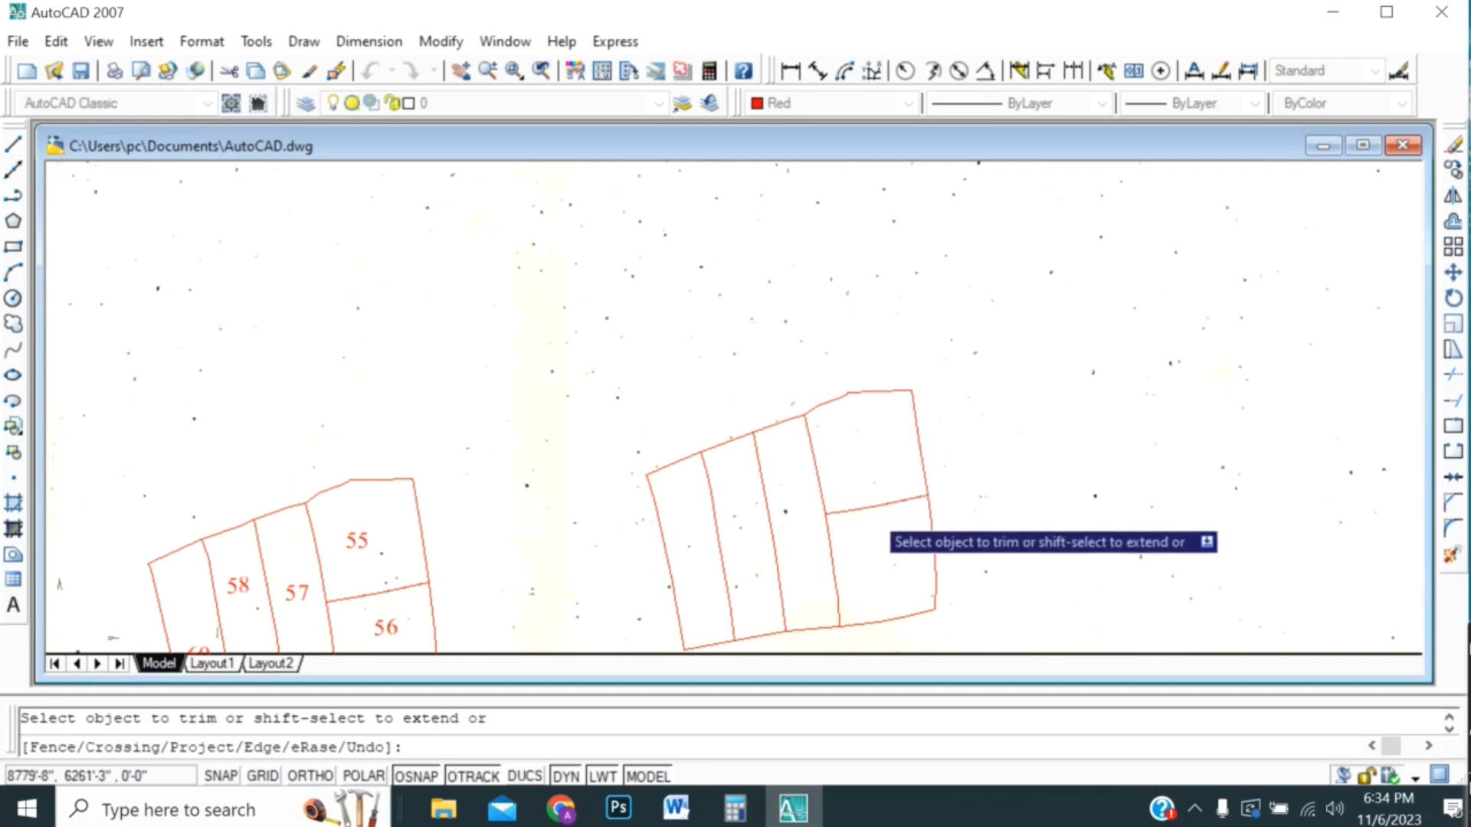
scroll(887, 513, up, 5)
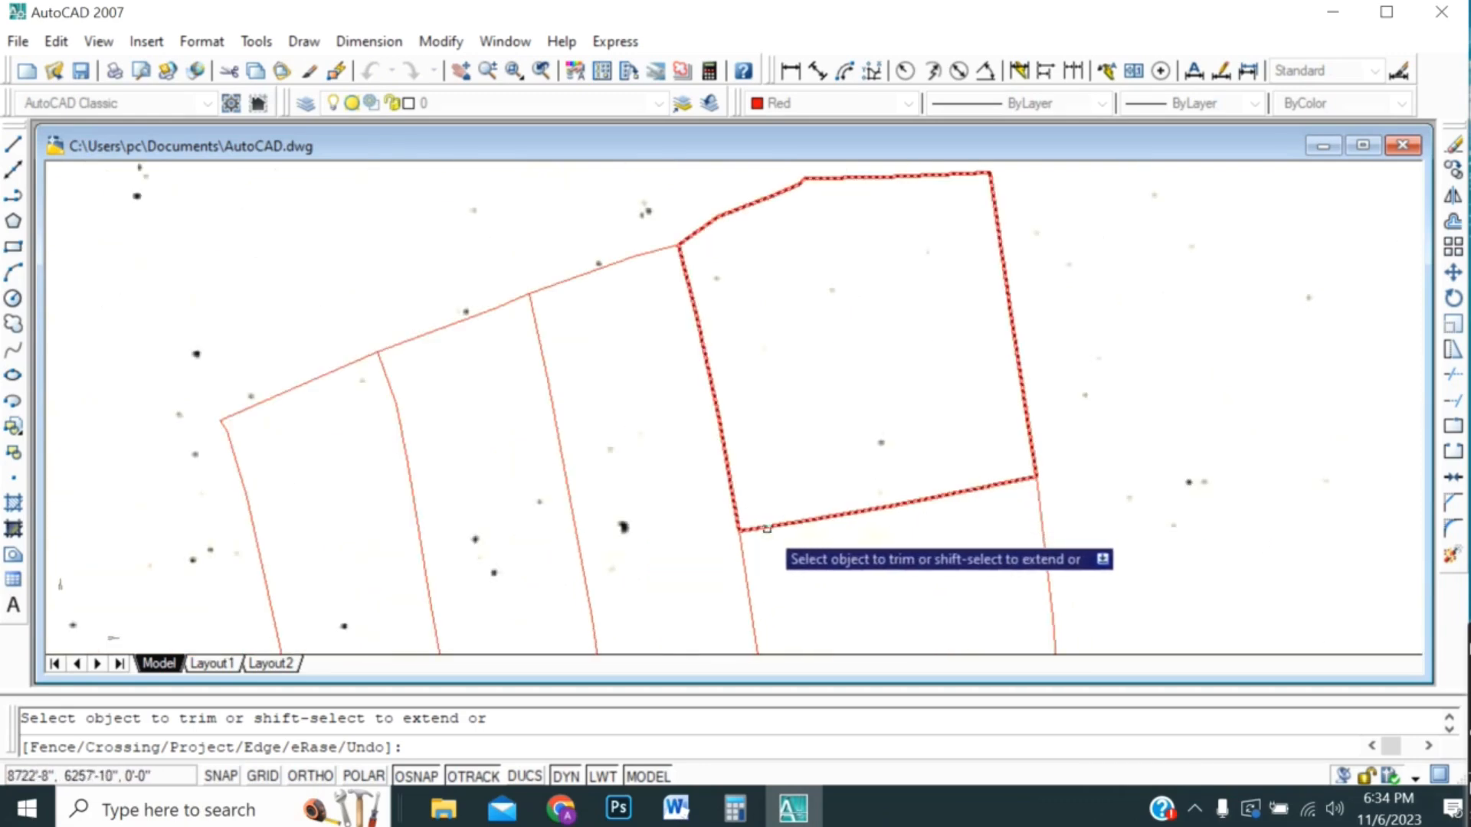
click(765, 525)
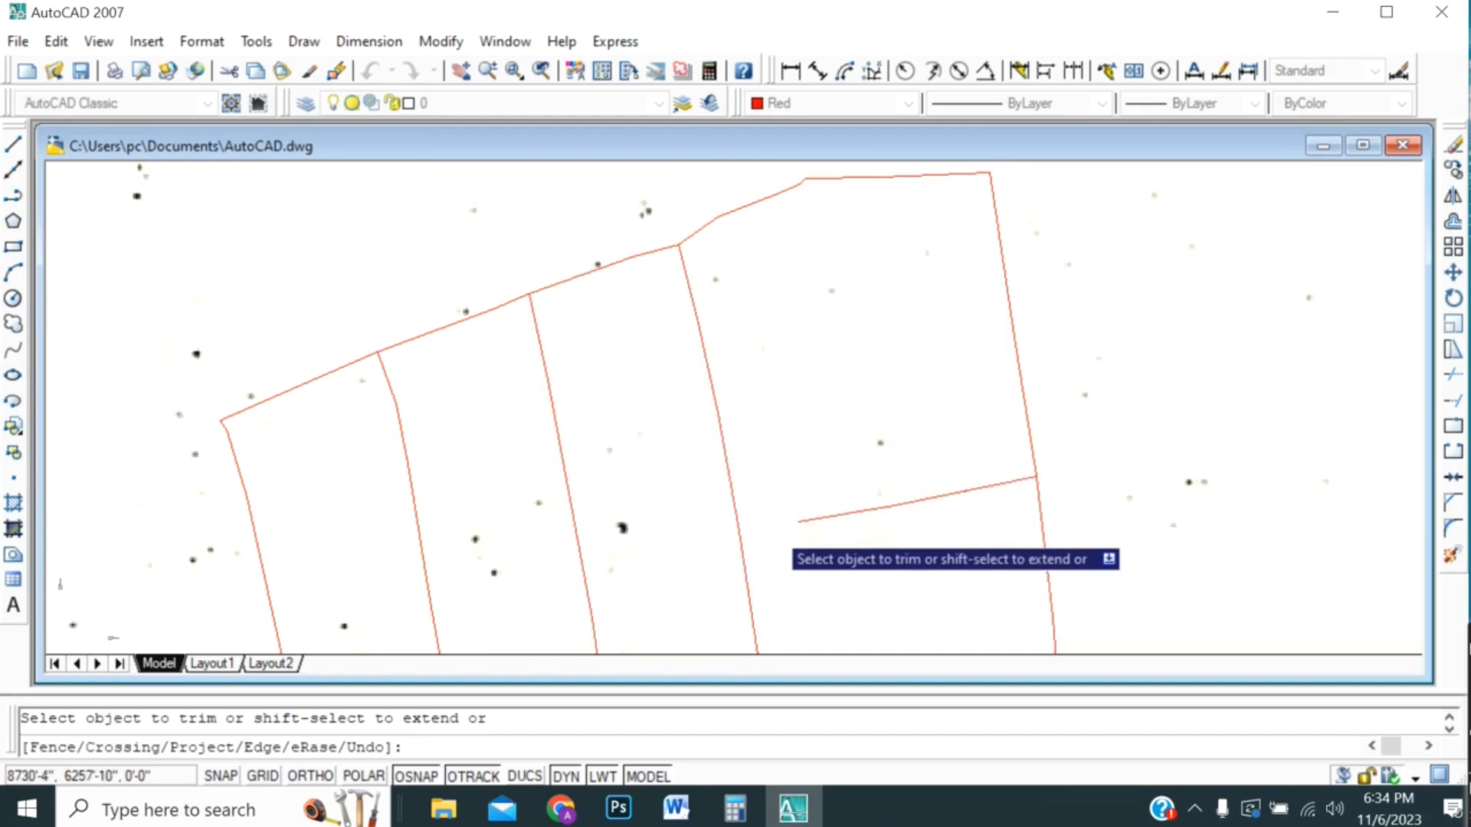
click(835, 515)
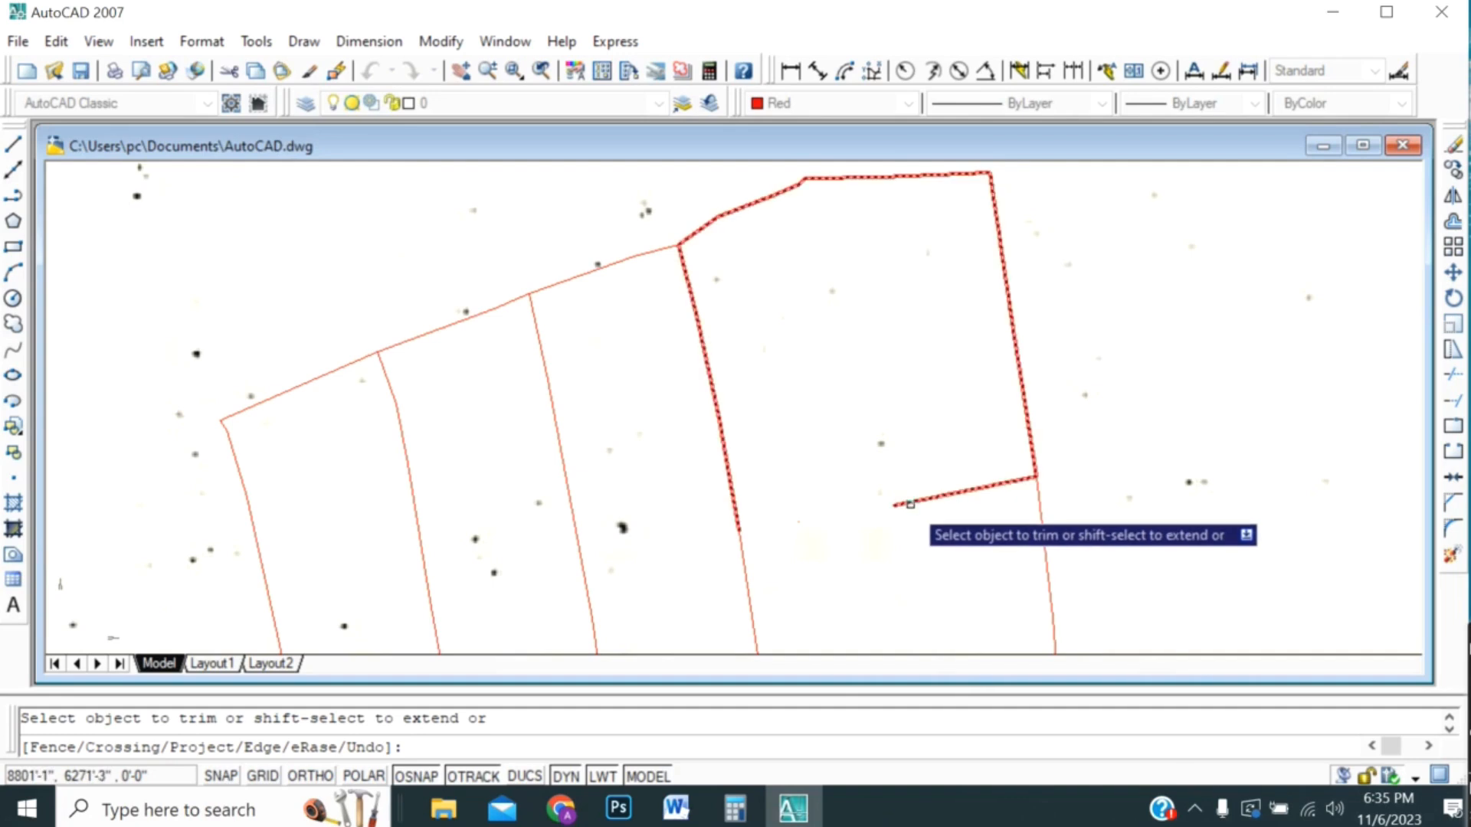
click(951, 495)
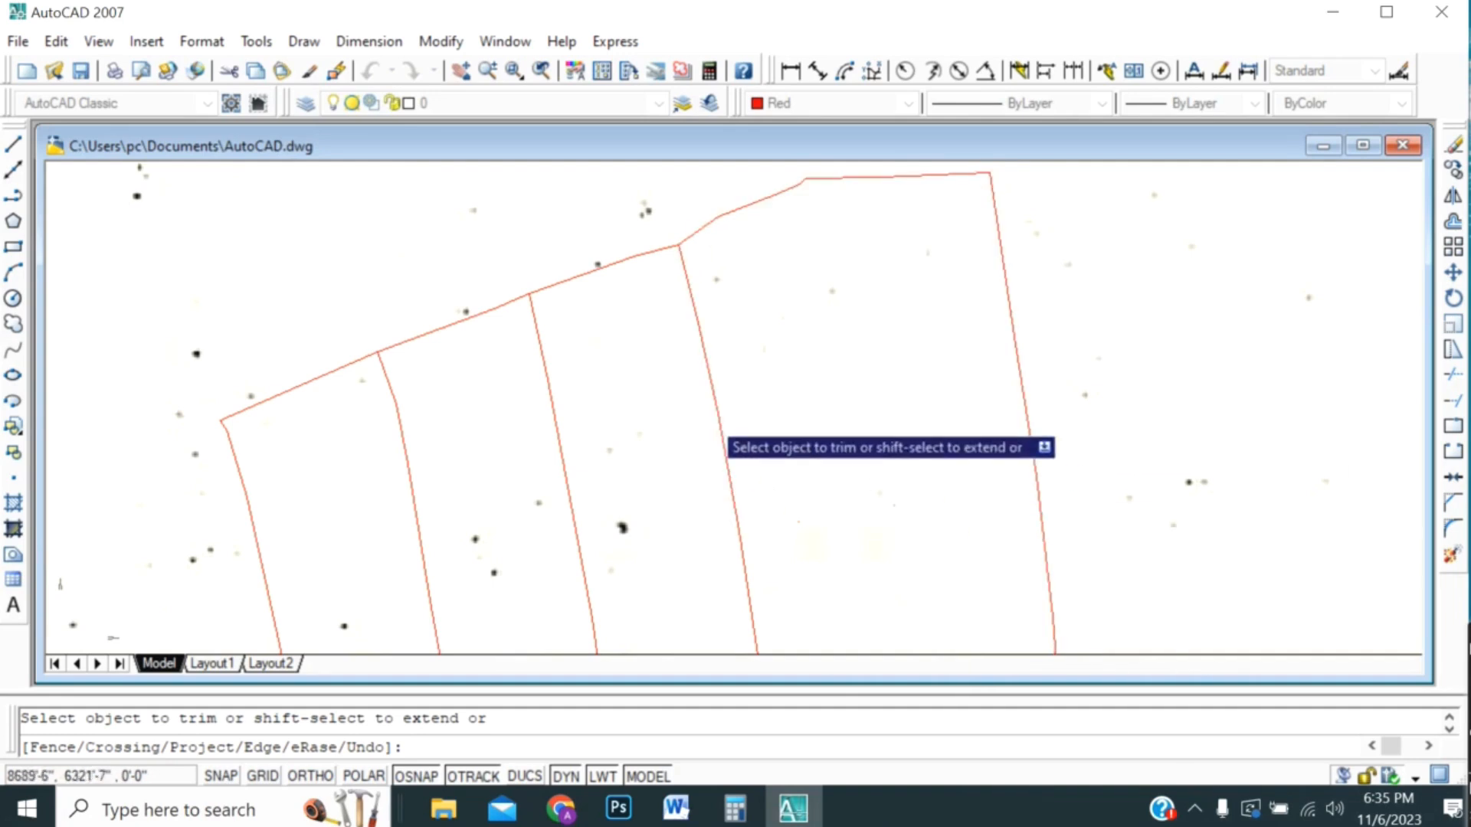
- Trim upper segments of the boundary separating plot 57 from plots 55 and 56 in the unlabelled copy
click(692, 281)
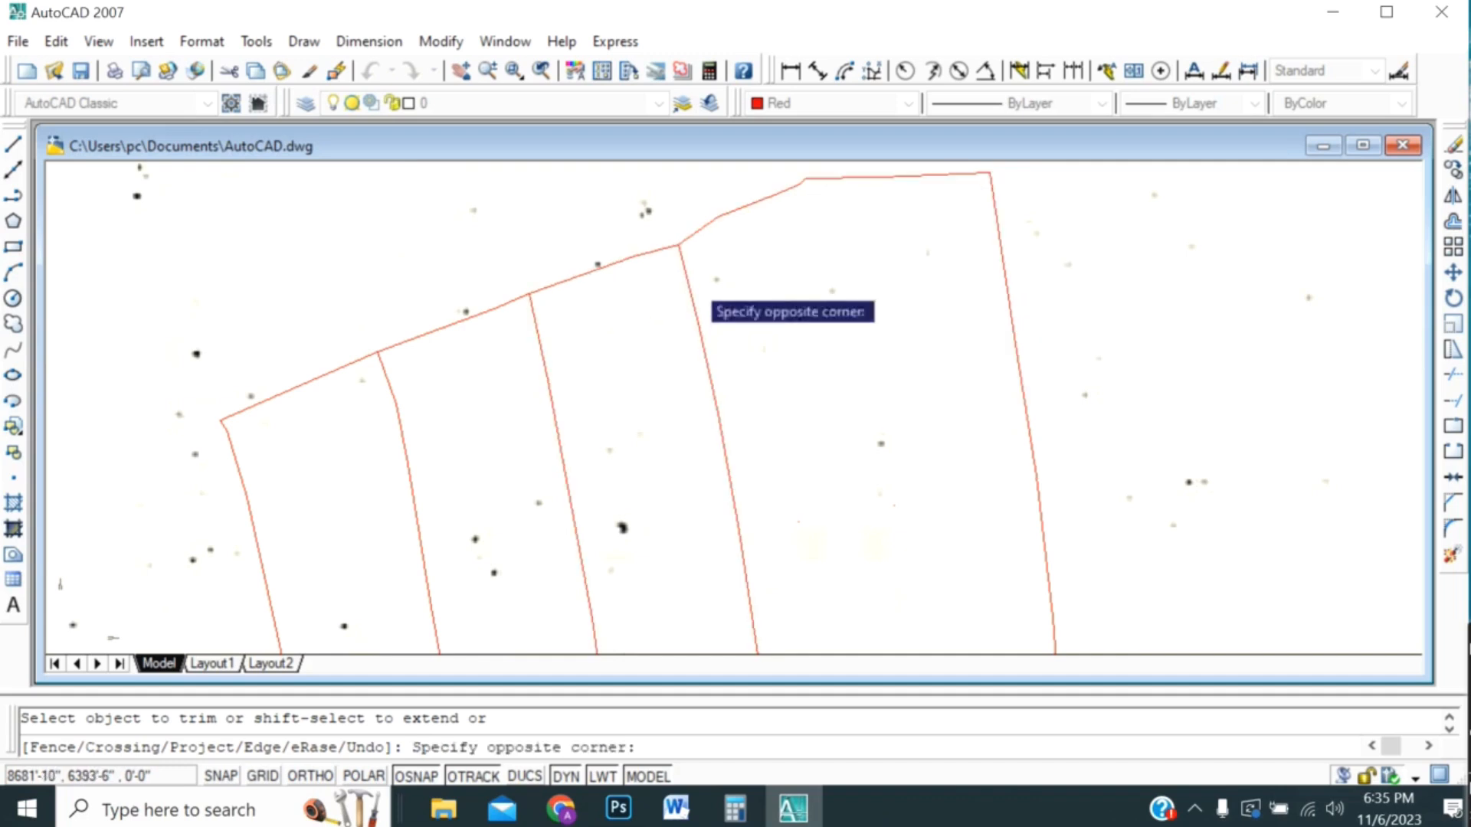
click(688, 281)
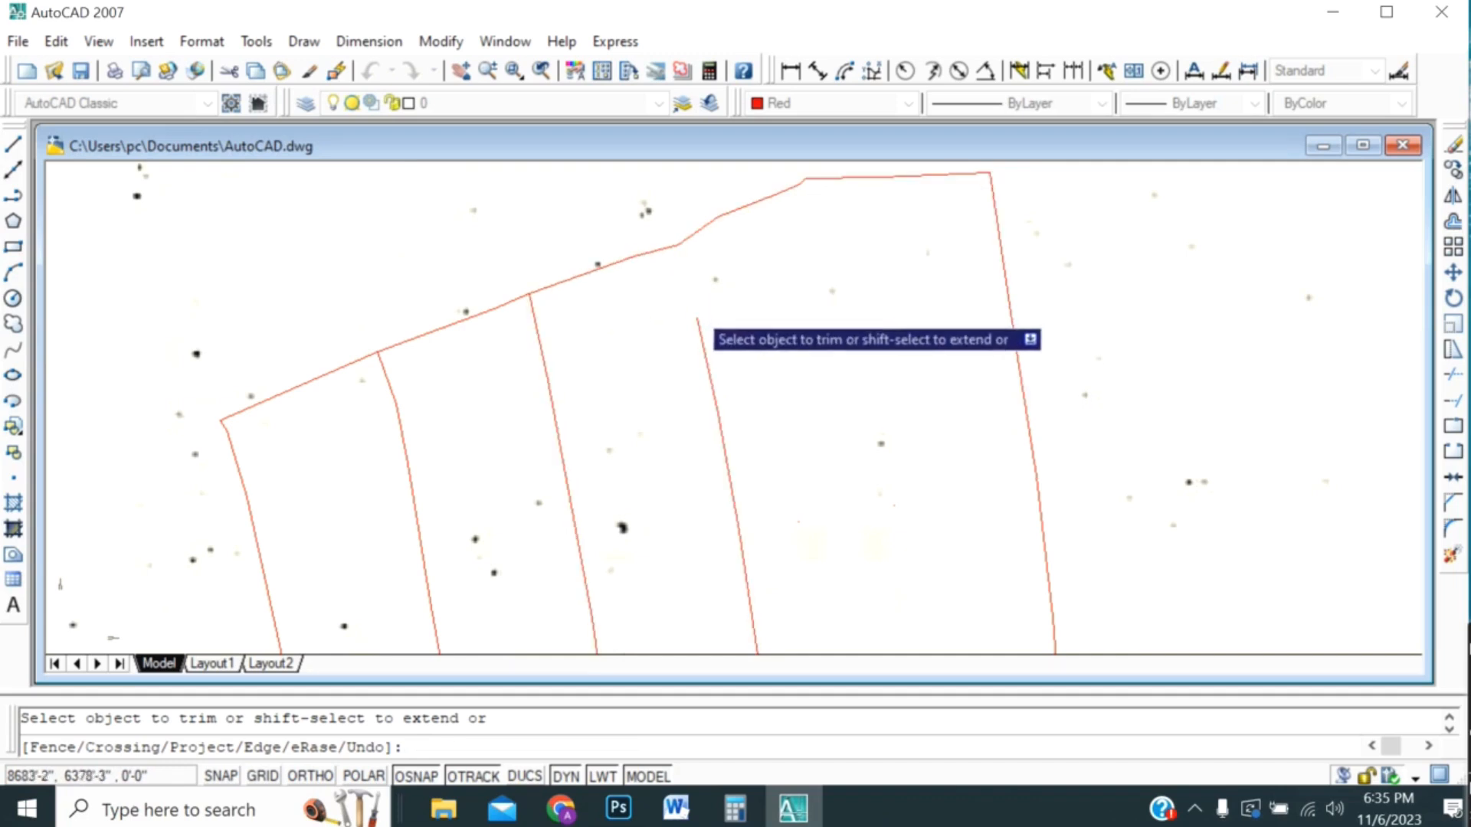
click(669, 312)
click(757, 521)
click(743, 296)
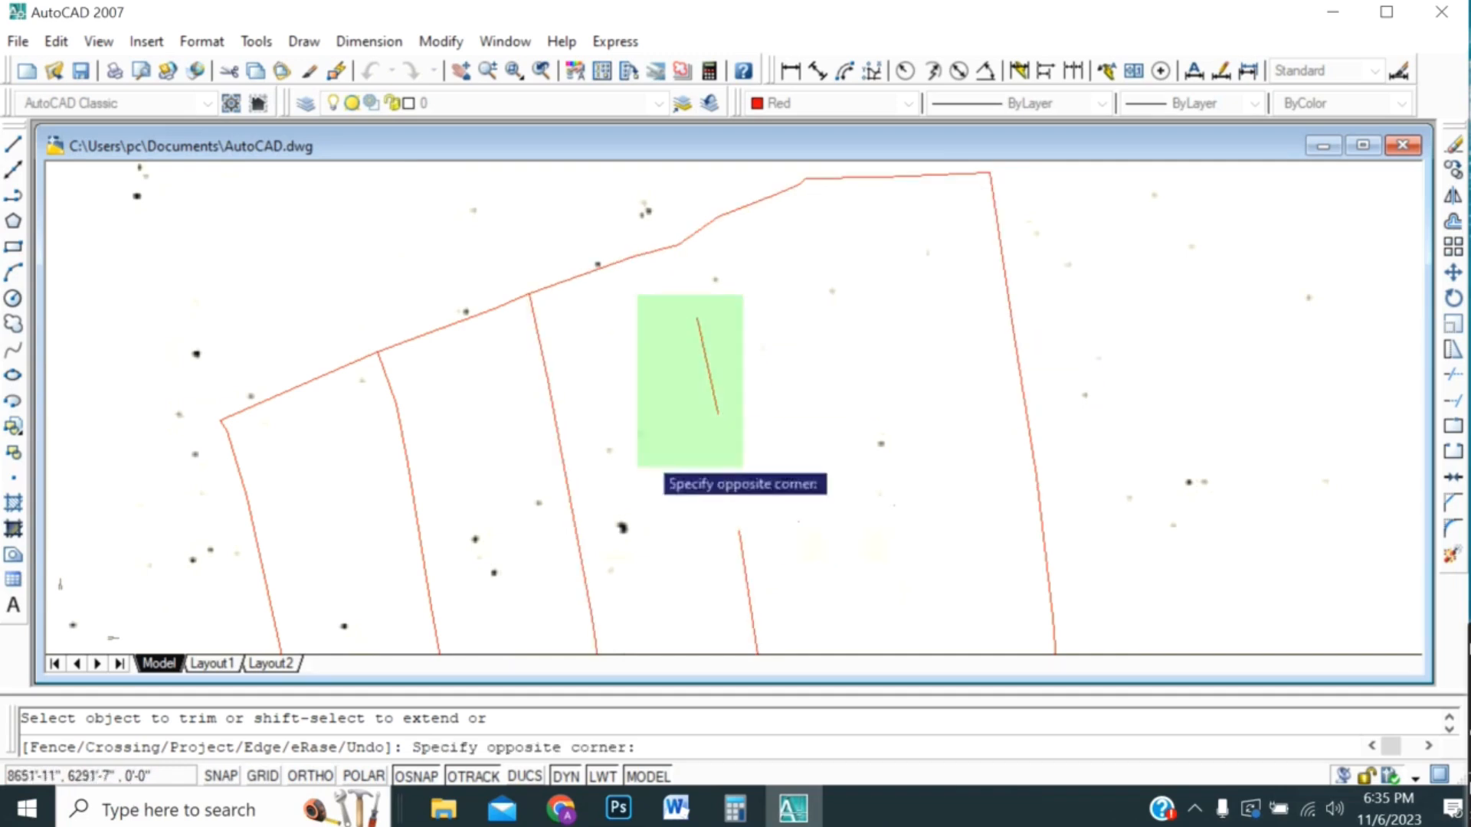
click(638, 465)
- Trim sections of the long inner dividers between plots 60, 58 and 57 using crossing selections
click(719, 375)
click(387, 633)
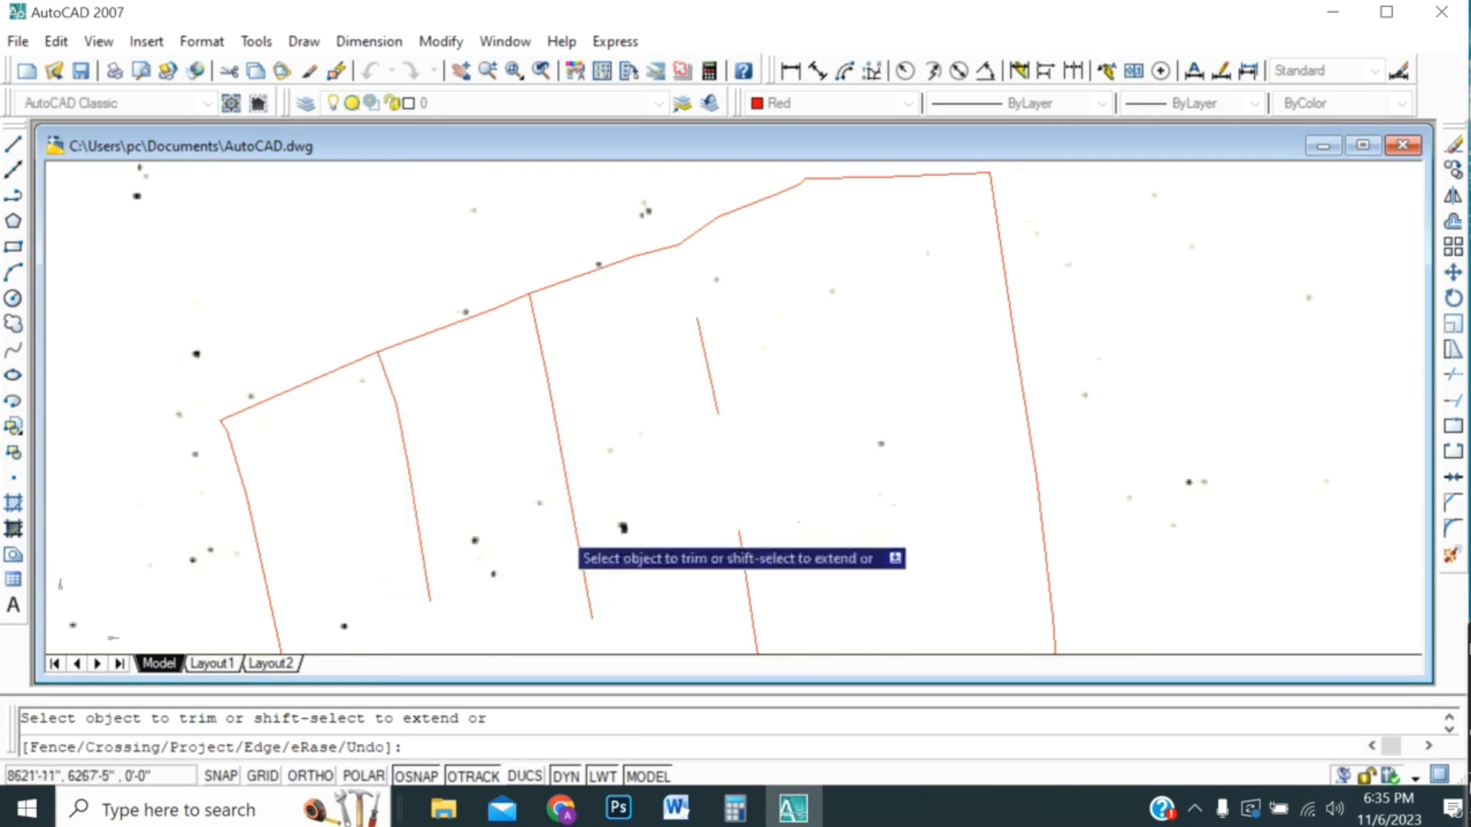
scroll(742, 385, down, 2)
click(768, 421)
click(628, 596)
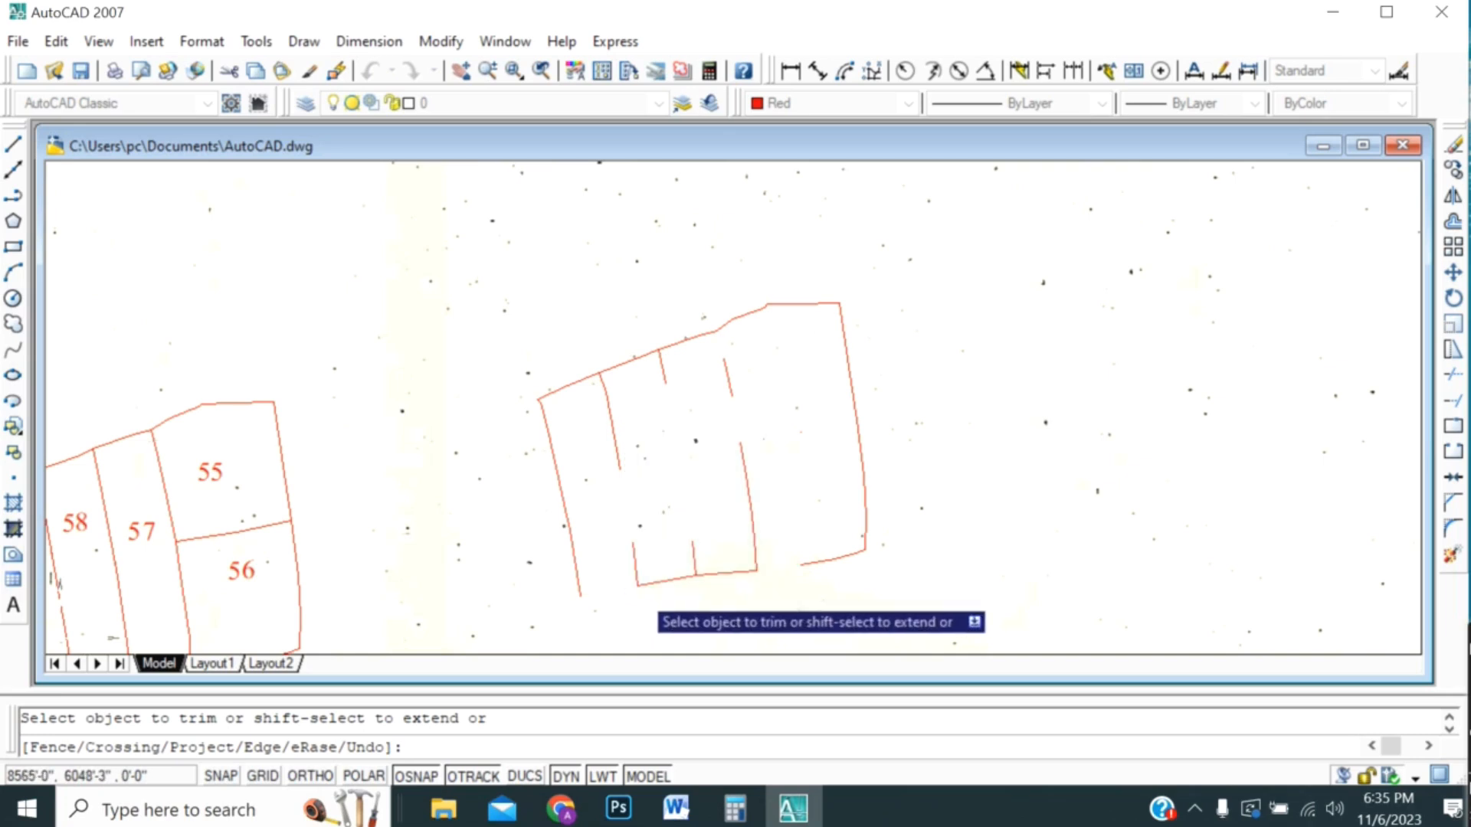
scroll(745, 388, up, 4)
scroll(815, 508, down, 6)
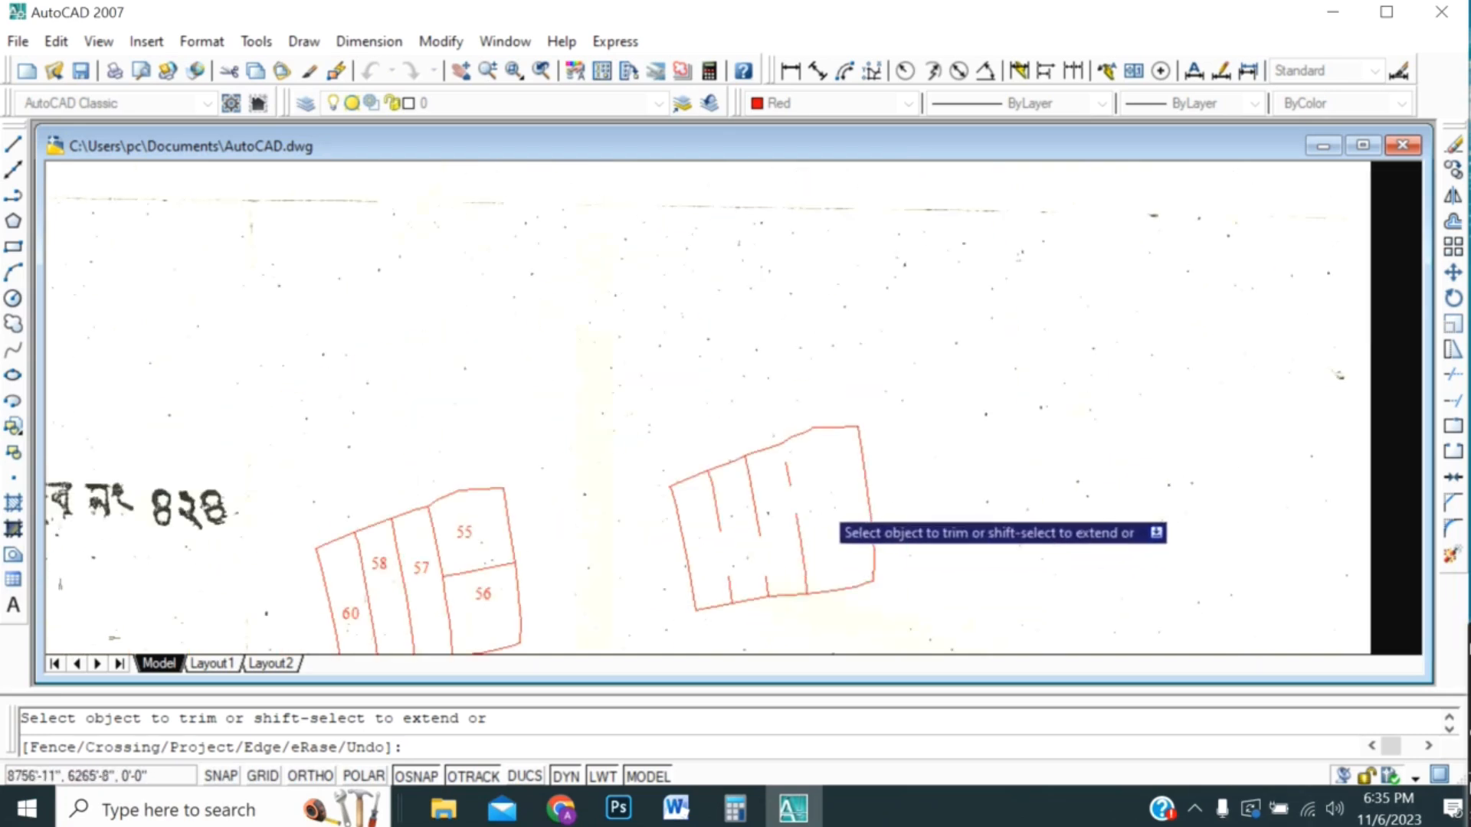
- Trim the remaining divider stubs along the lower and upper edges inside the unlabelled copy's outer outline
click(798, 530)
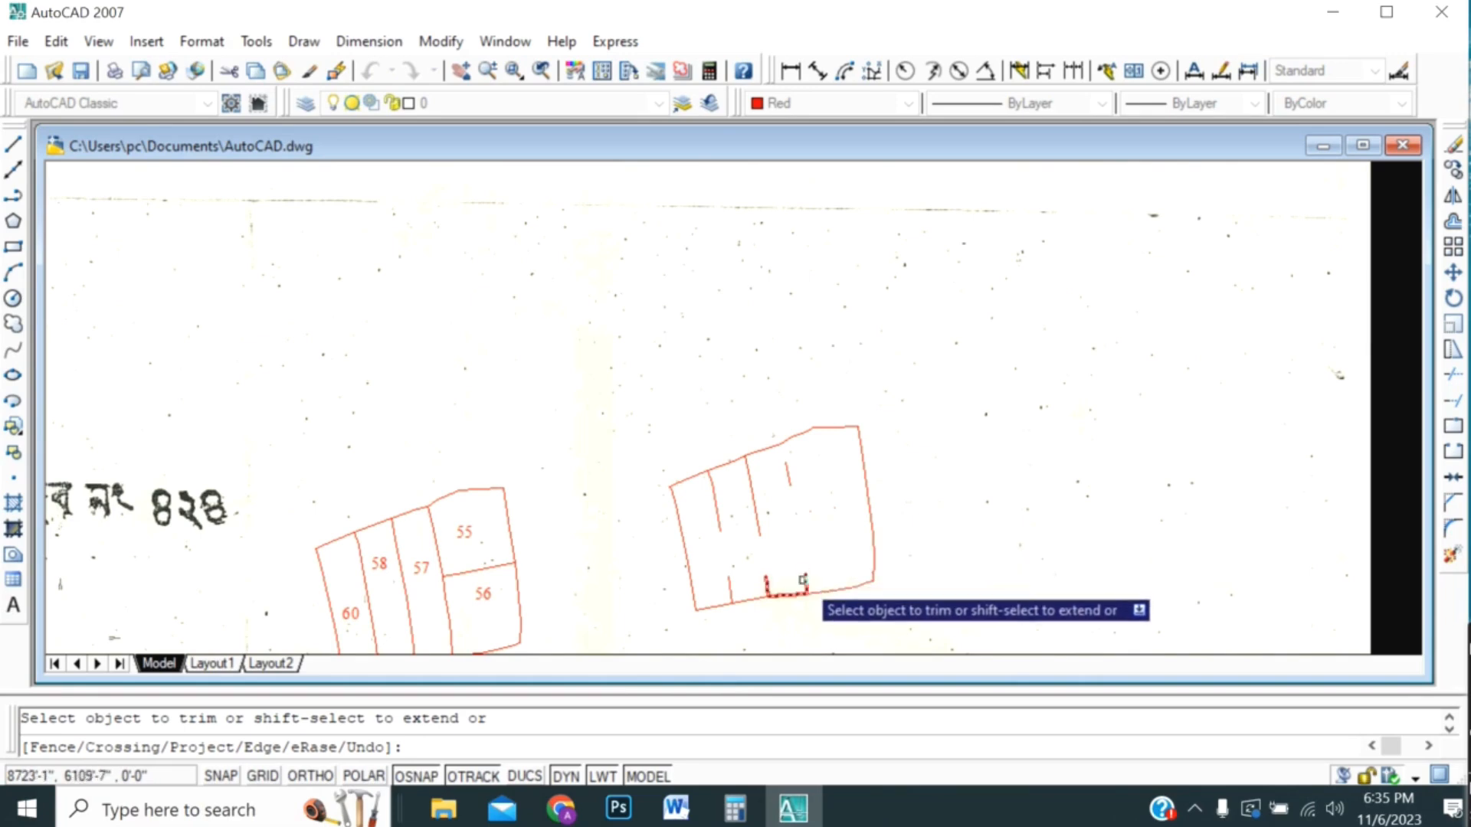
click(804, 580)
click(753, 597)
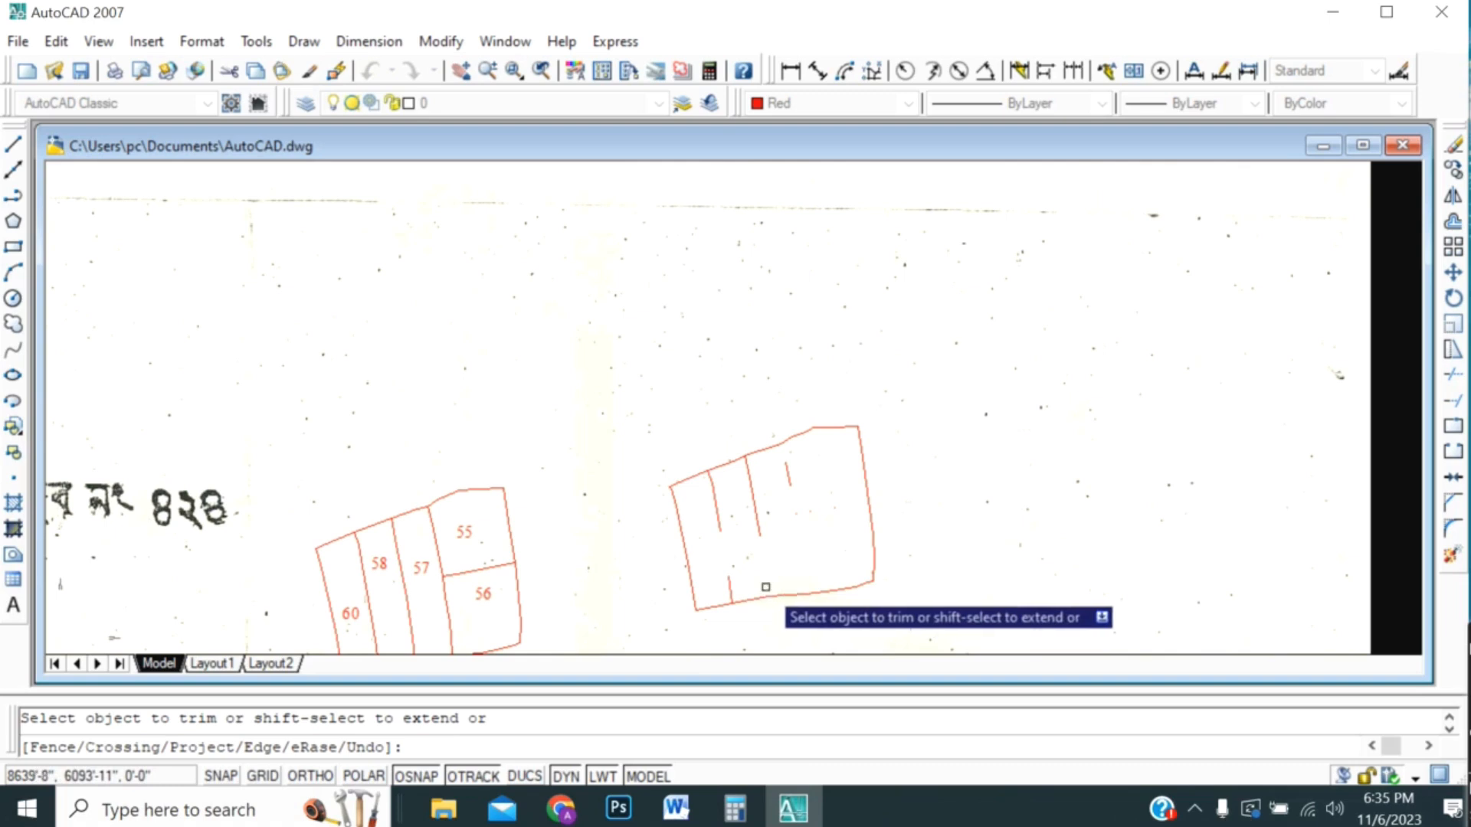
click(729, 592)
click(713, 513)
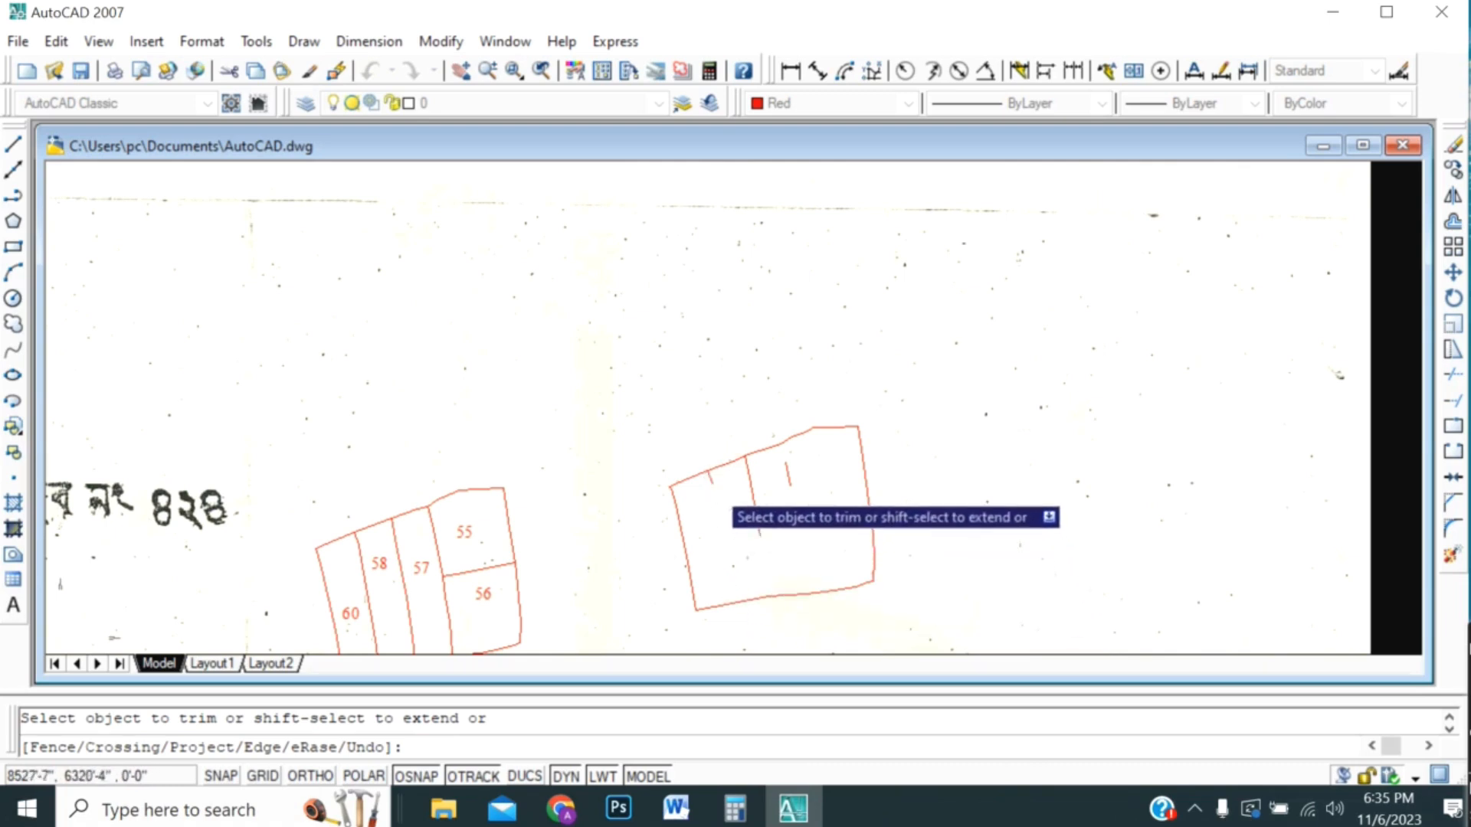
click(712, 476)
click(758, 528)
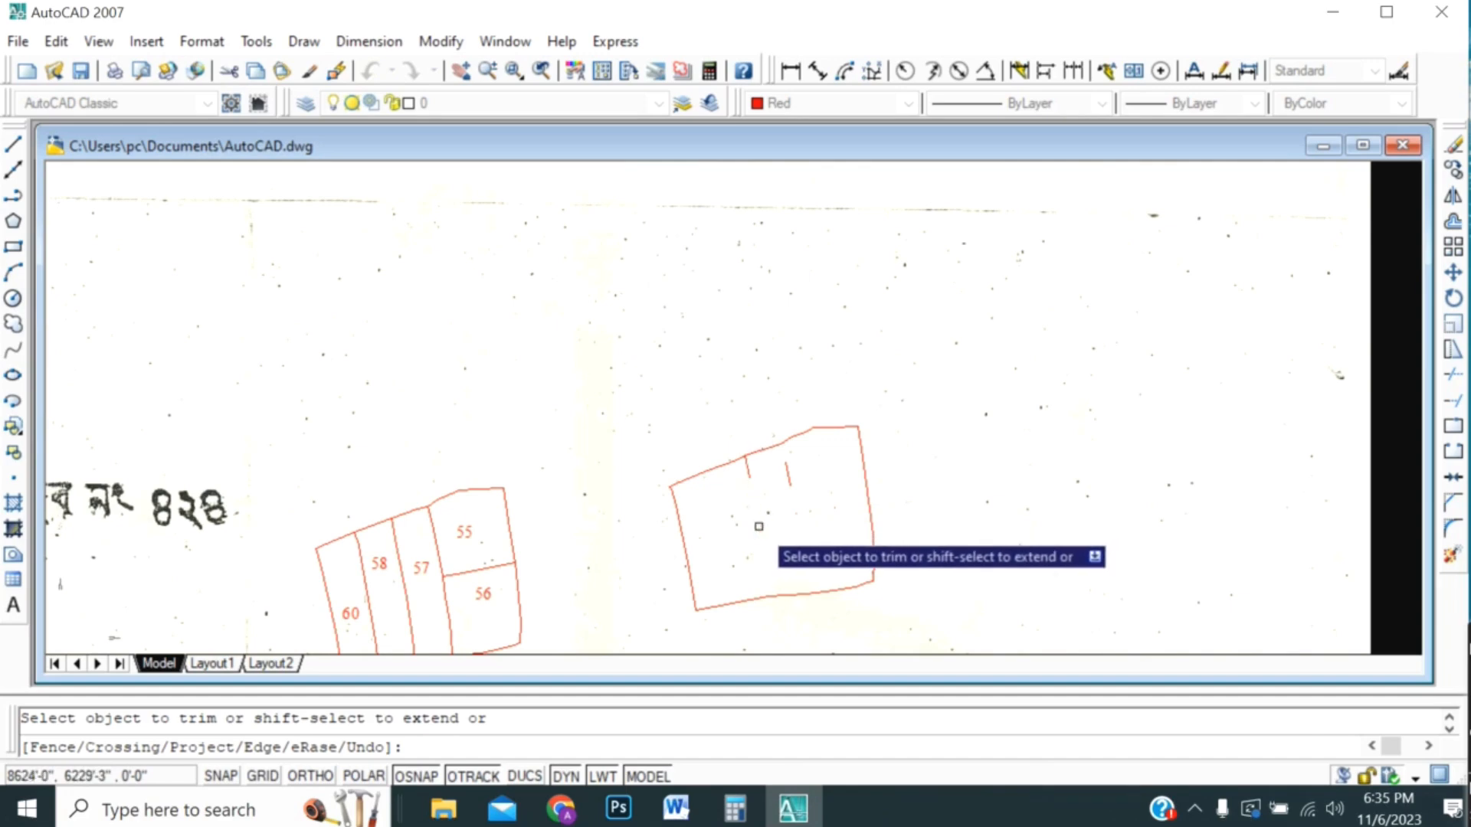
click(750, 476)
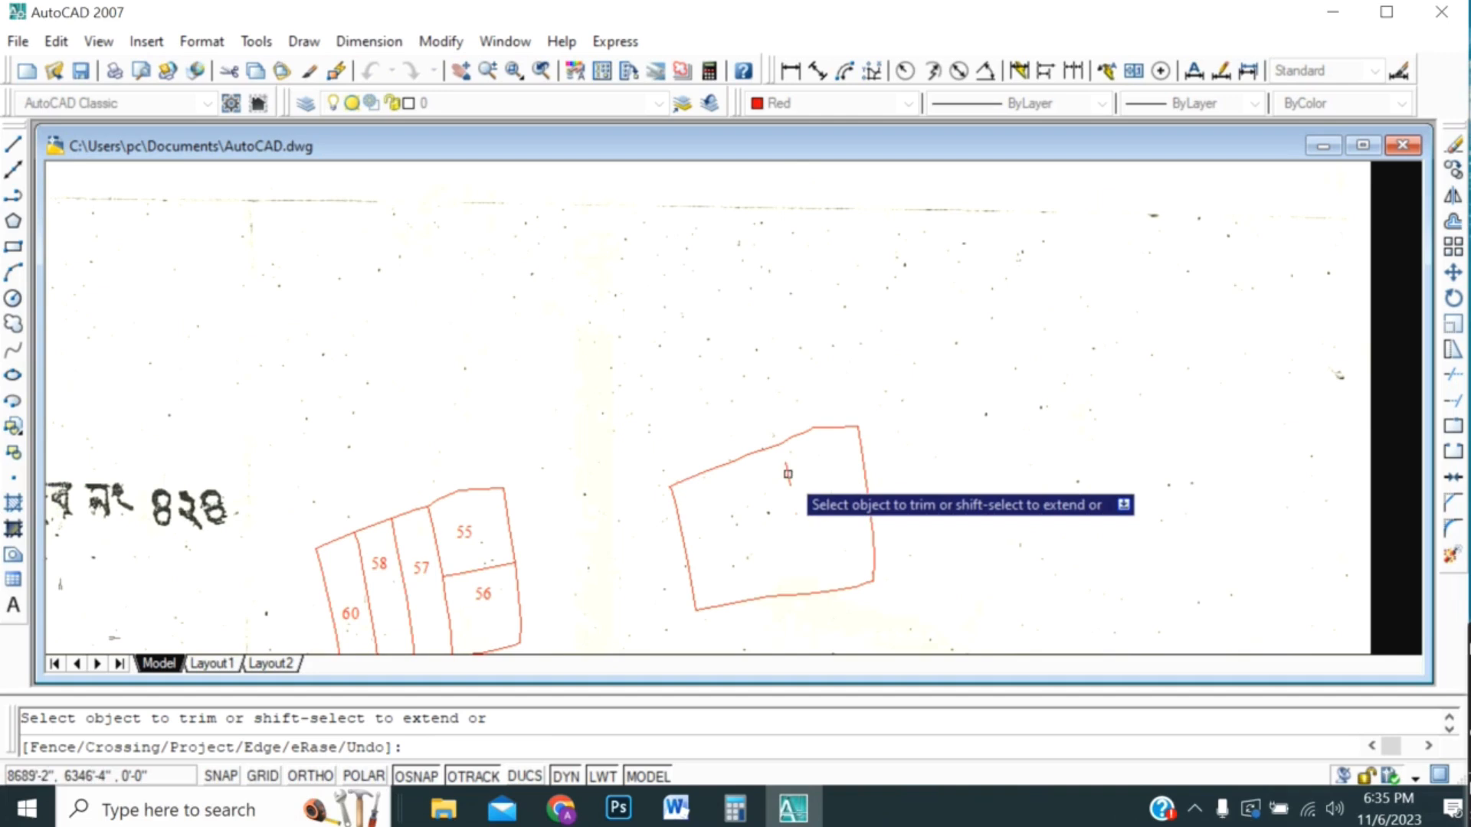
- End the trimming and erase the last loose divider segment inside the merged outline
scroll(805, 486, up, 5)
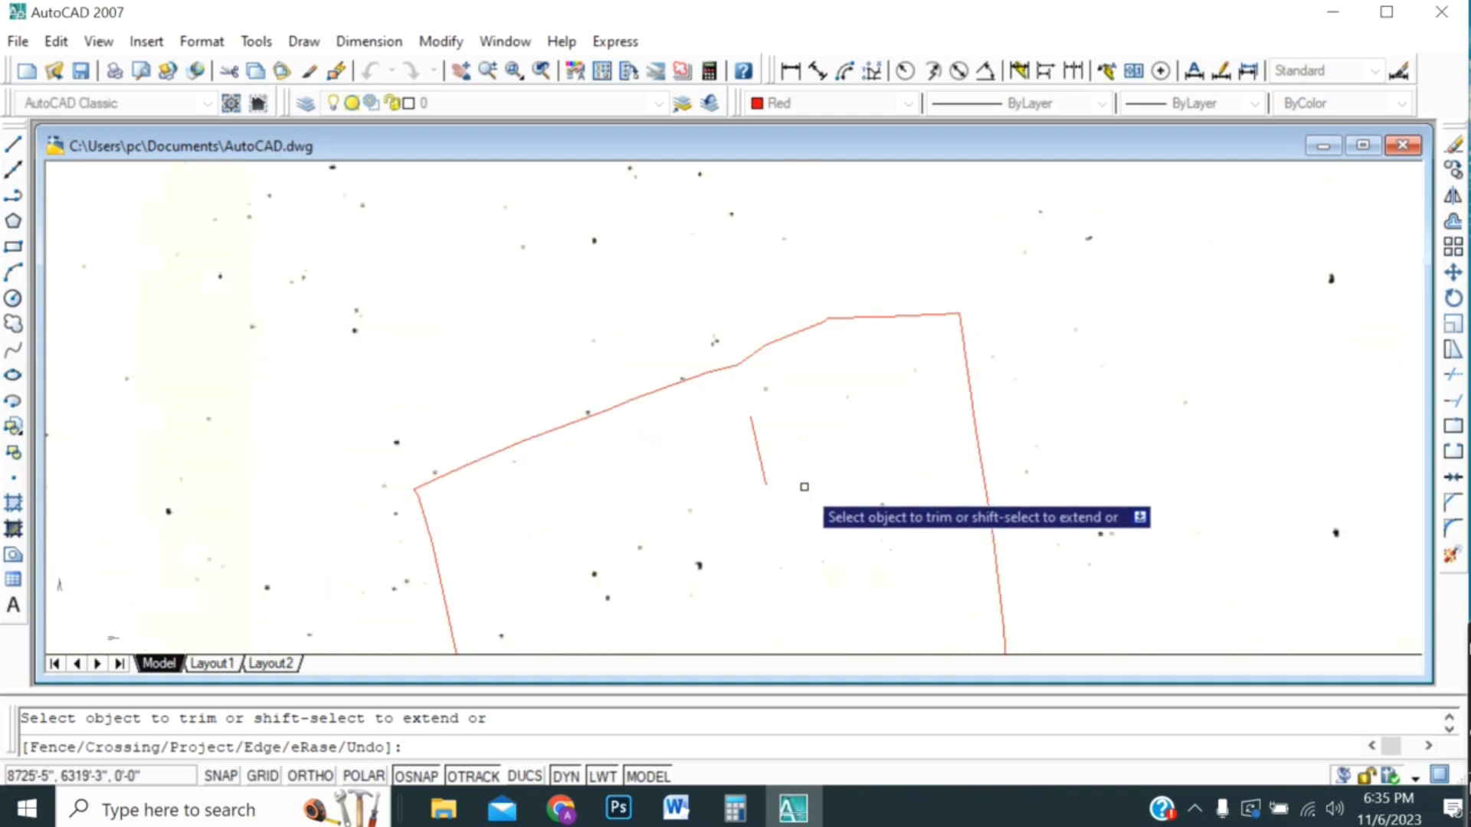
key(Escape)
click(762, 462)
key(Delete)
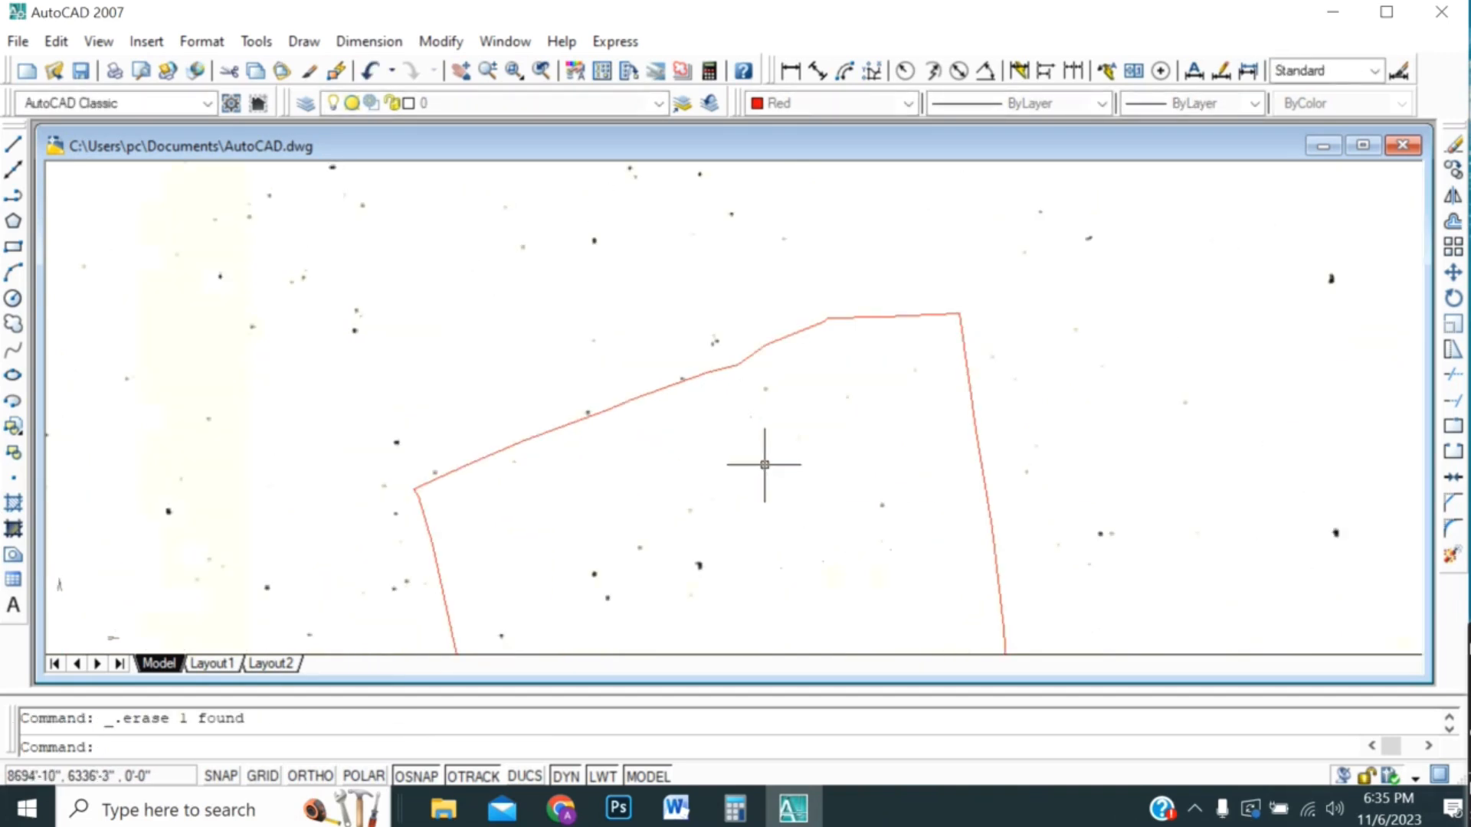
scroll(765, 464, down, 2)
scroll(949, 230, down, 2)
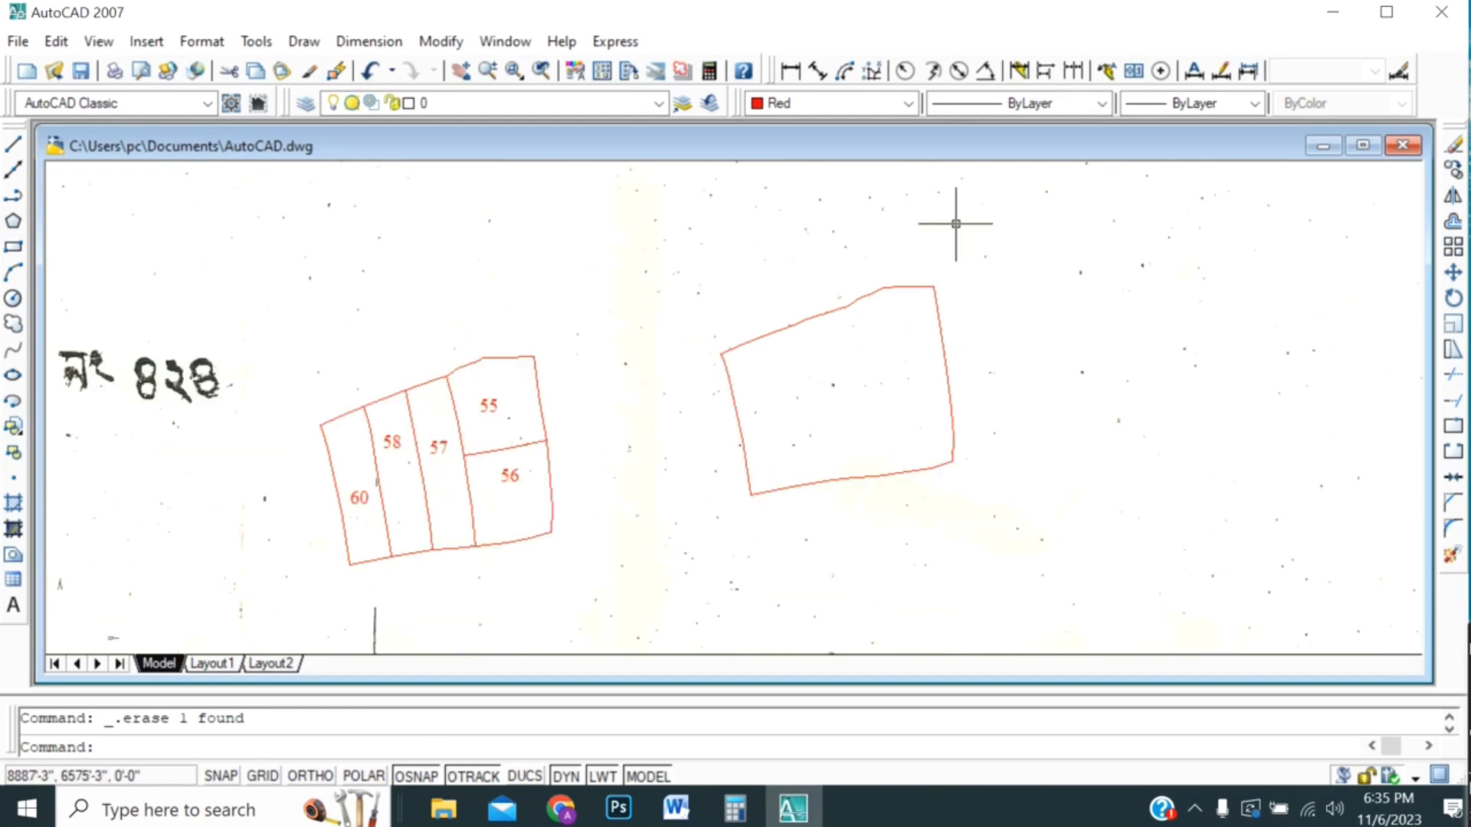
scroll(971, 306, up, 2)
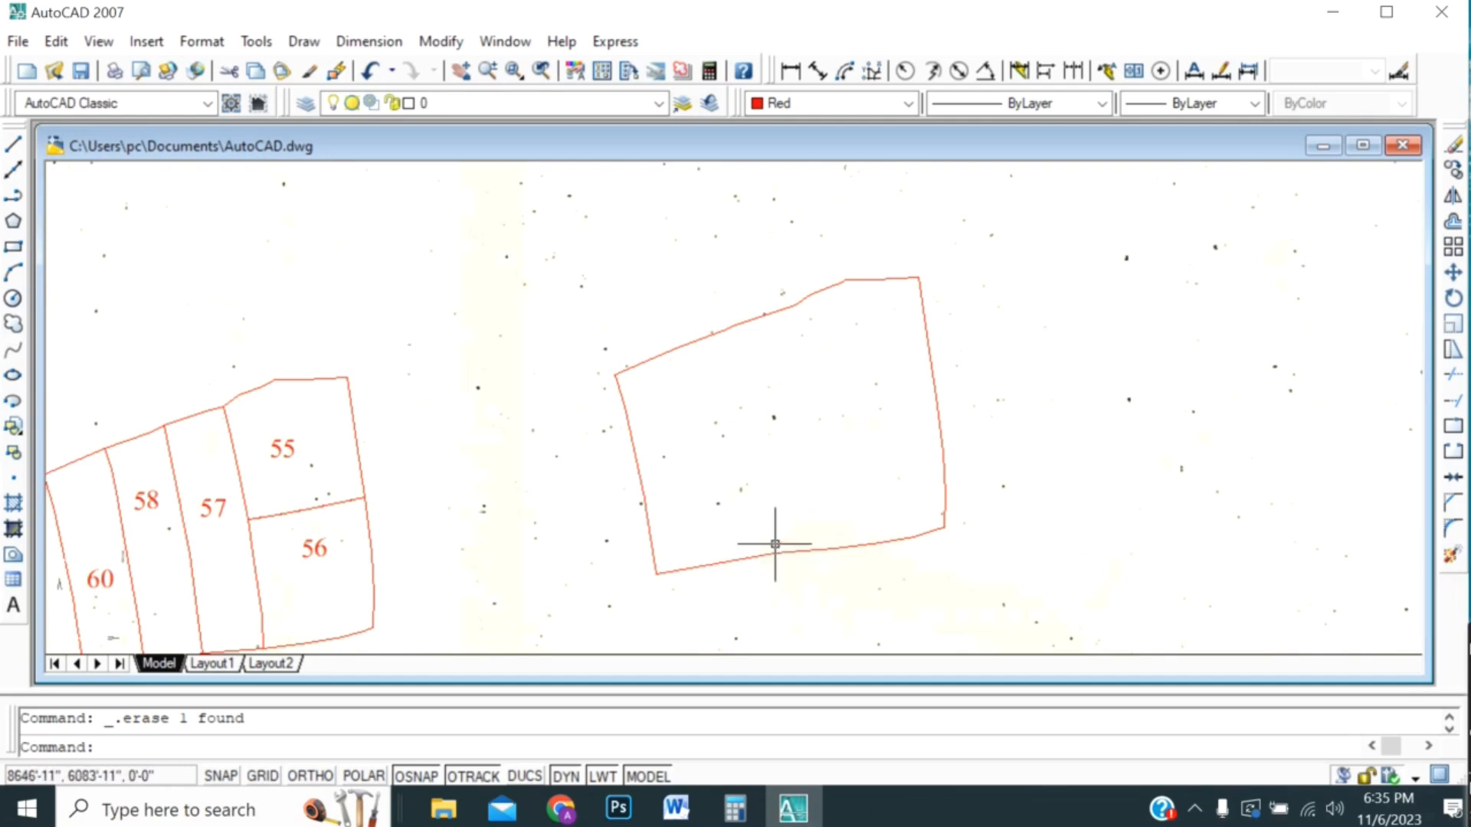
text(ন)
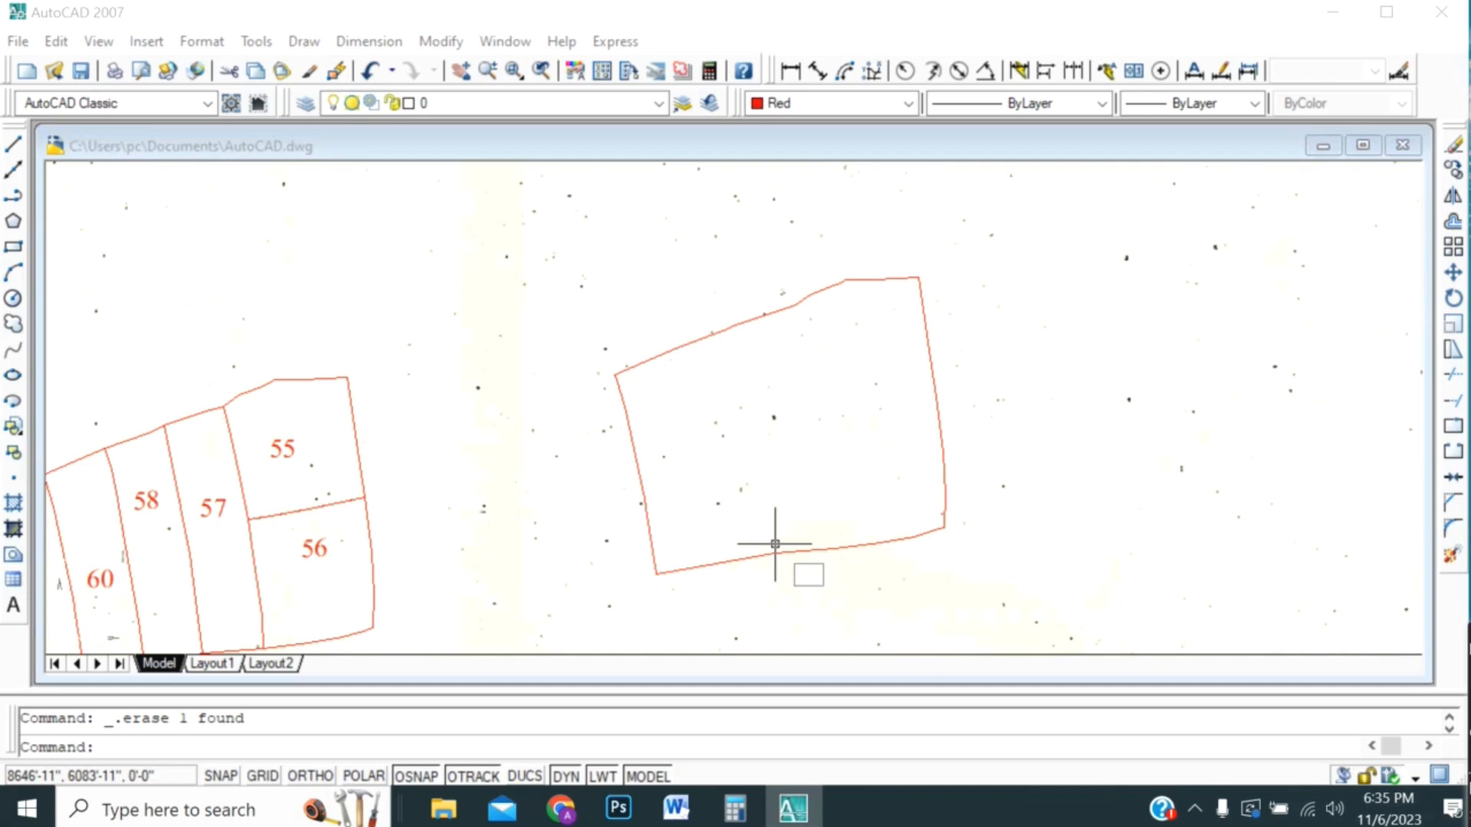
click(1194, 809)
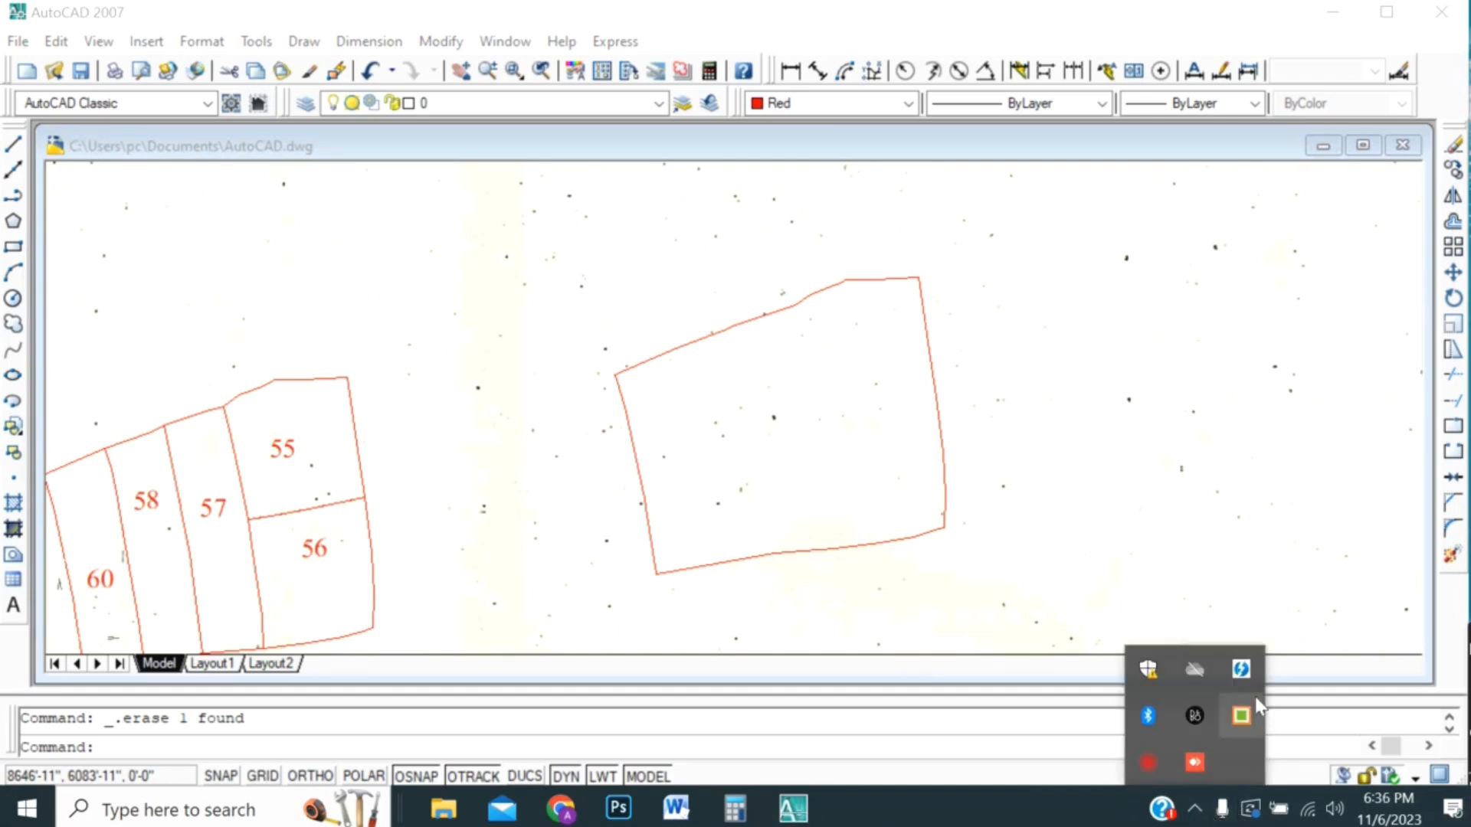
click(788, 487)
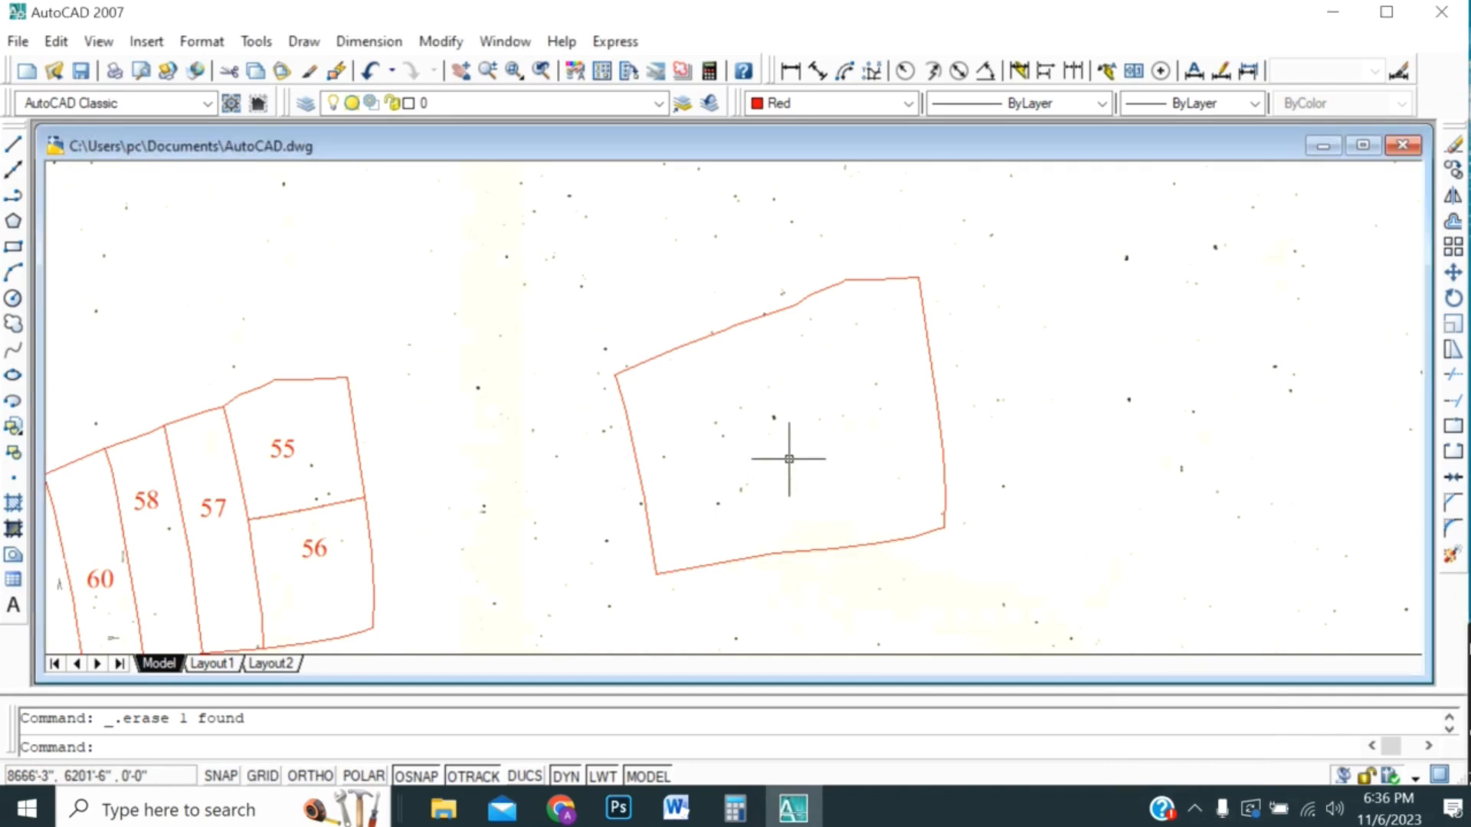
- Create a polyline boundary from the merged outline by picking a point inside it
text(bo)
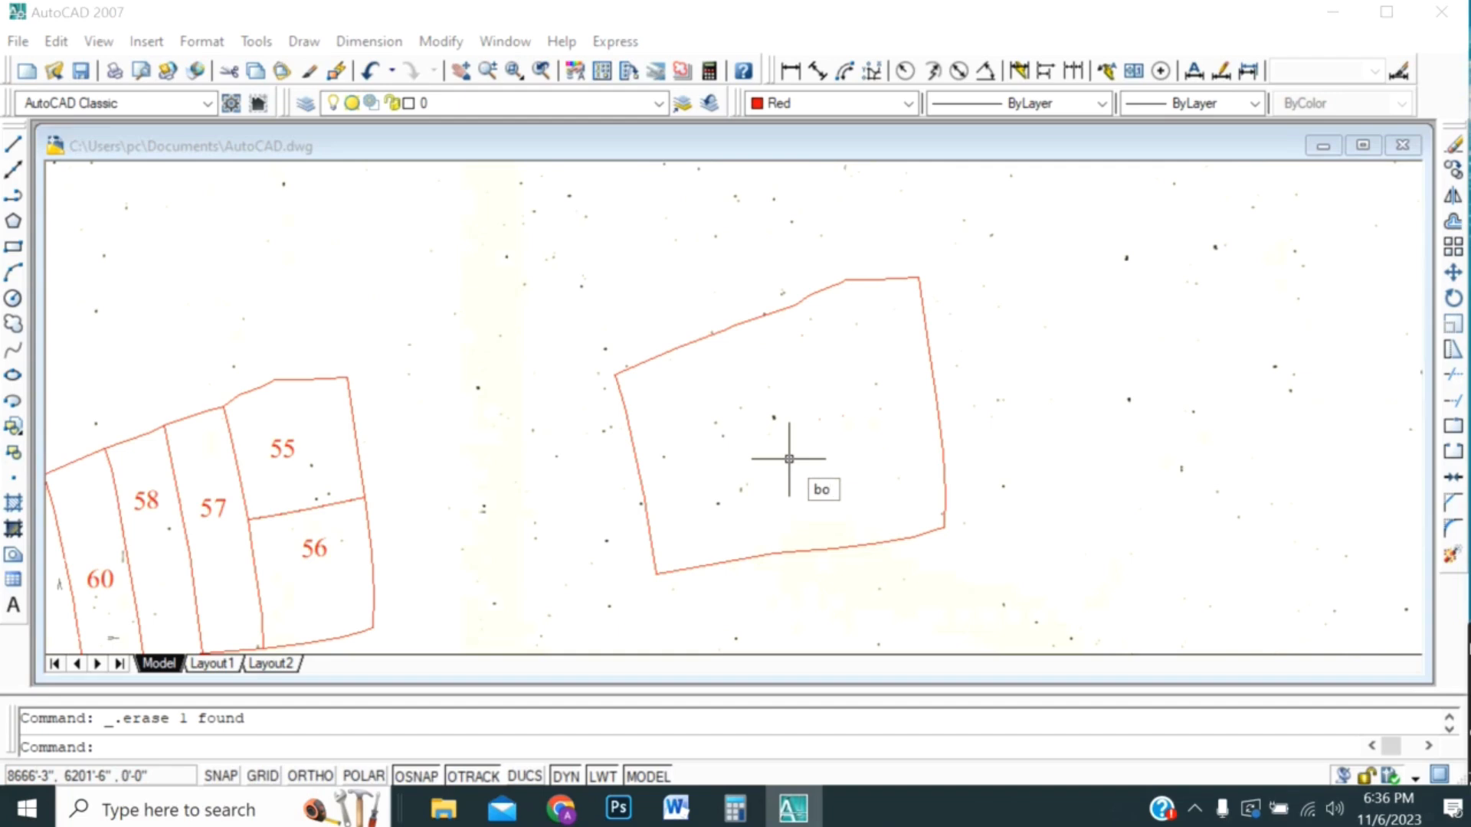
key(Return)
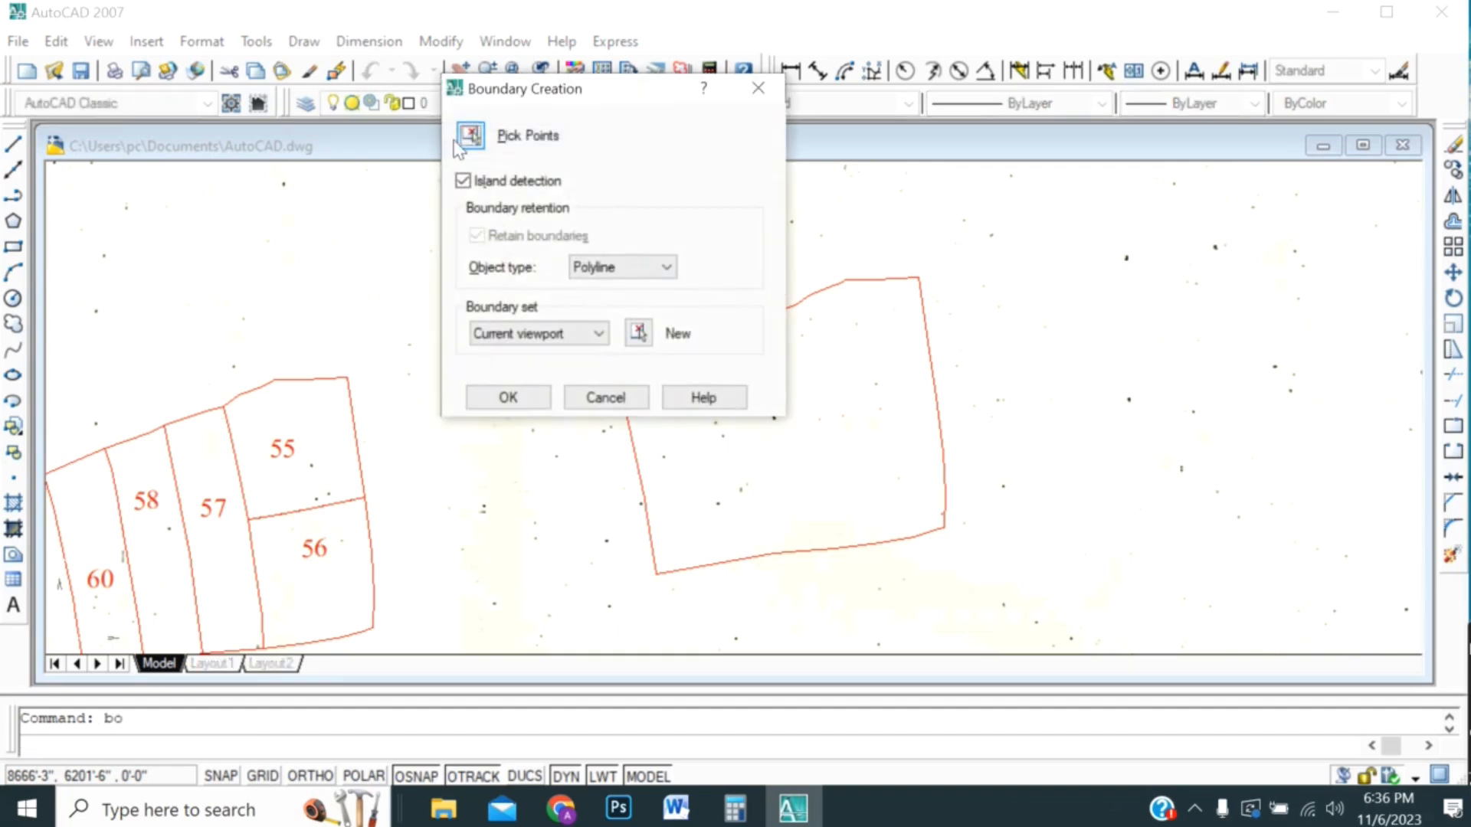
click(470, 138)
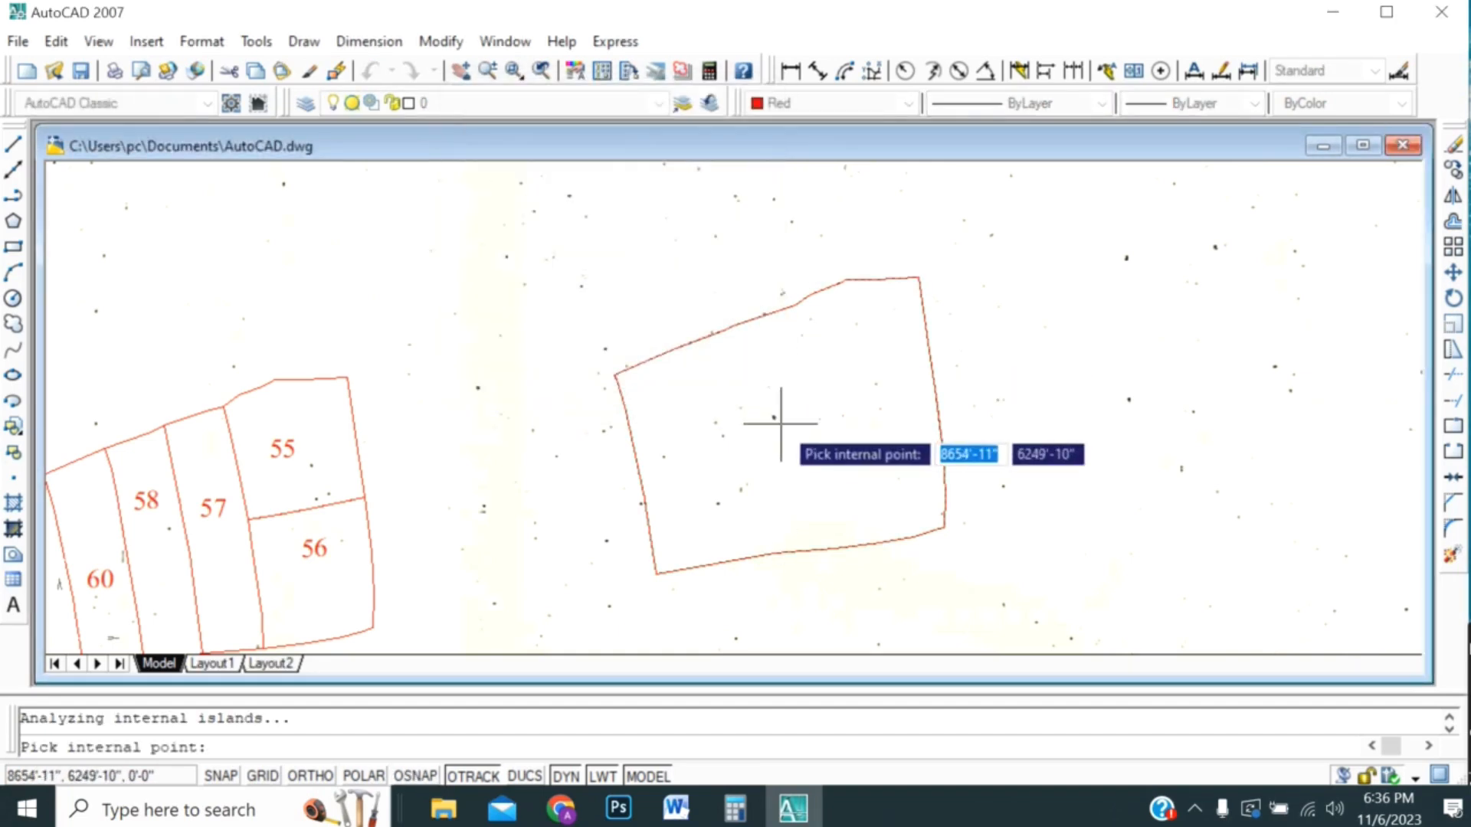
key(Return)
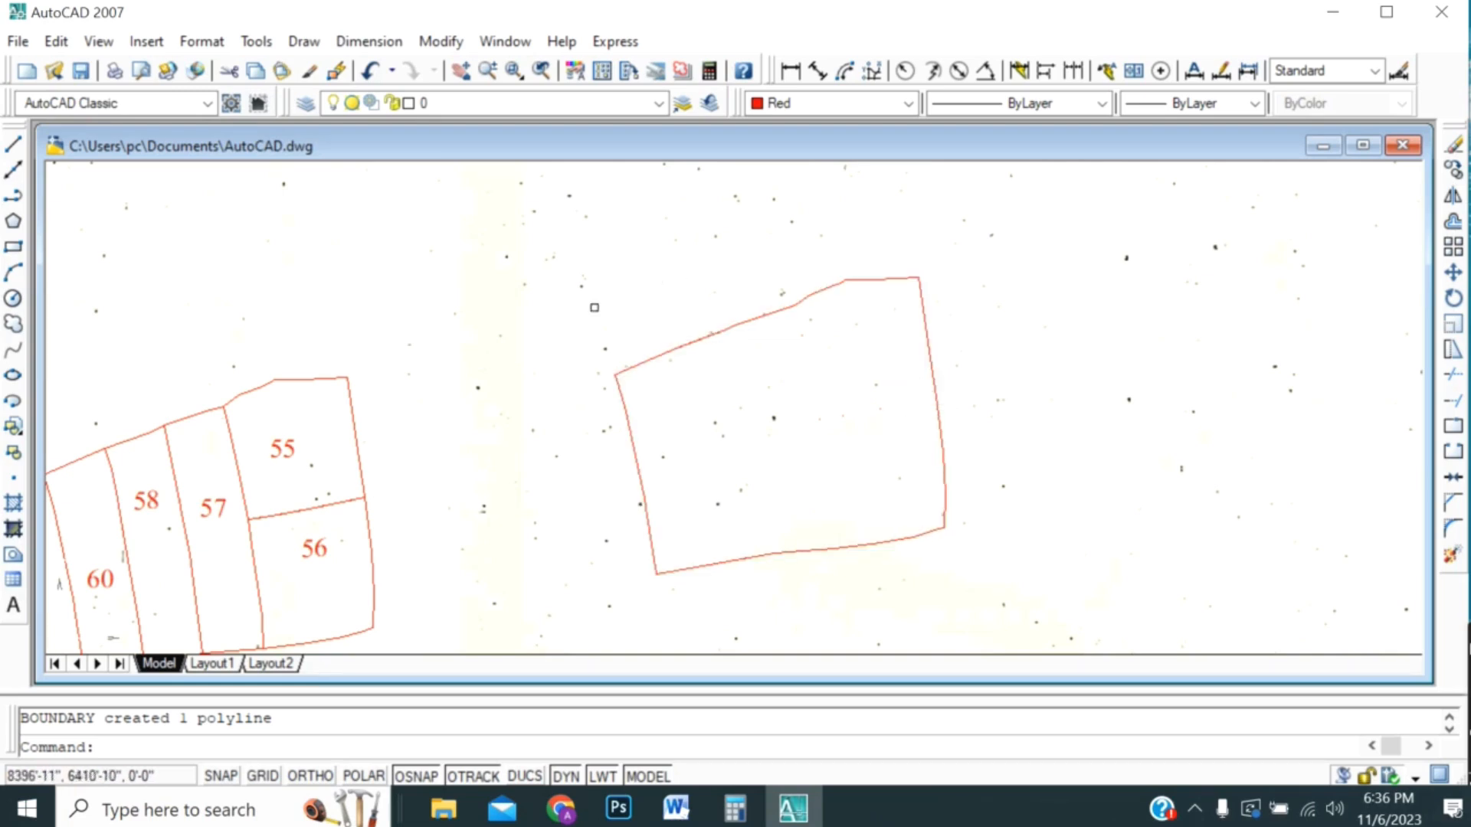
- Draw an open two-segment polyline just outside the merged outline, following the direction of its upper edge
click(13, 196)
click(615, 374)
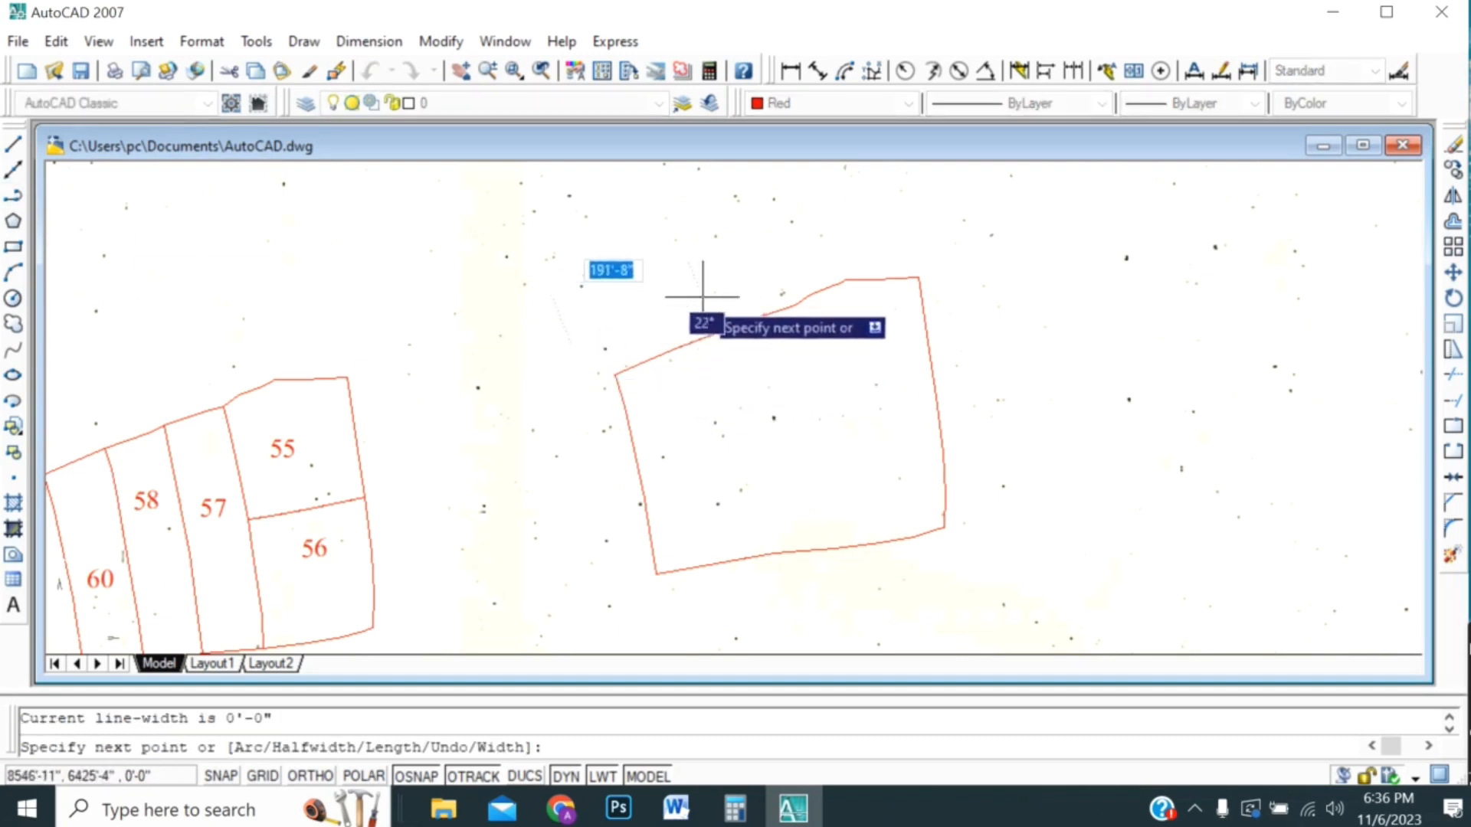
click(832, 242)
click(973, 222)
key(Return)
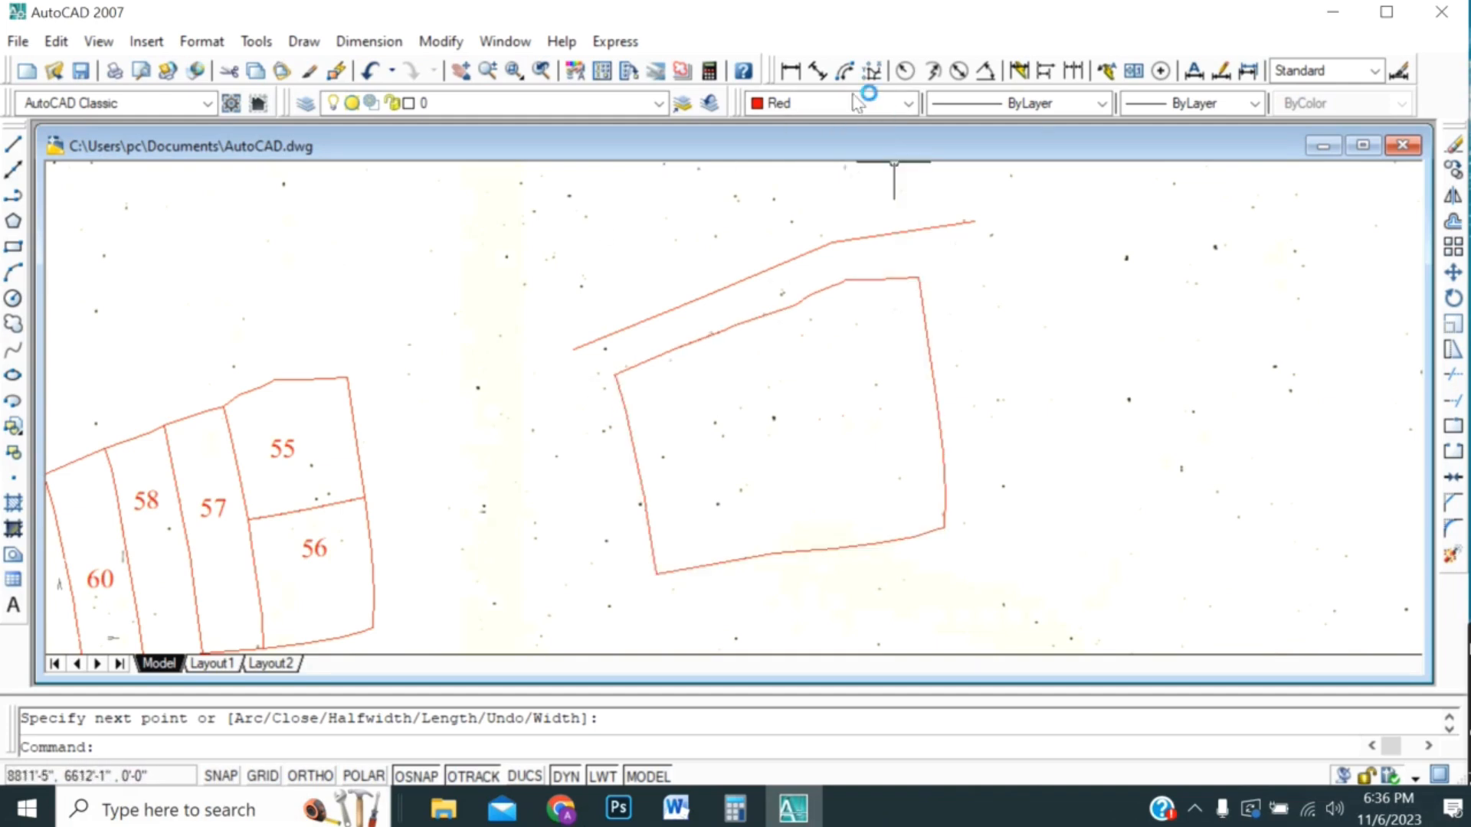
- Add an aligned dimension between the two upper corners of the merged outline, with its line directly between them
click(817, 73)
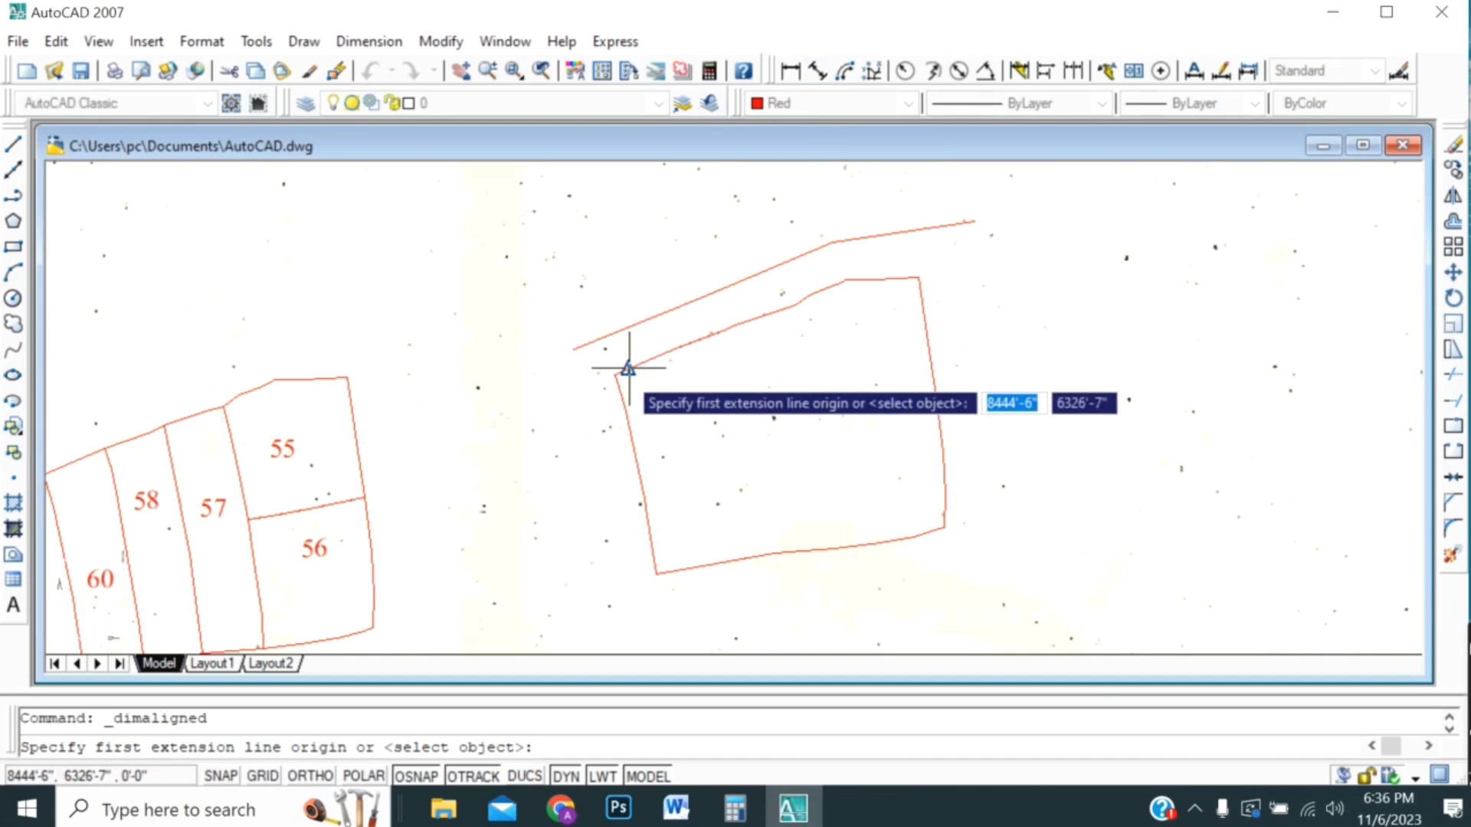
scroll(628, 368, up, 3)
scroll(623, 361, up, 2)
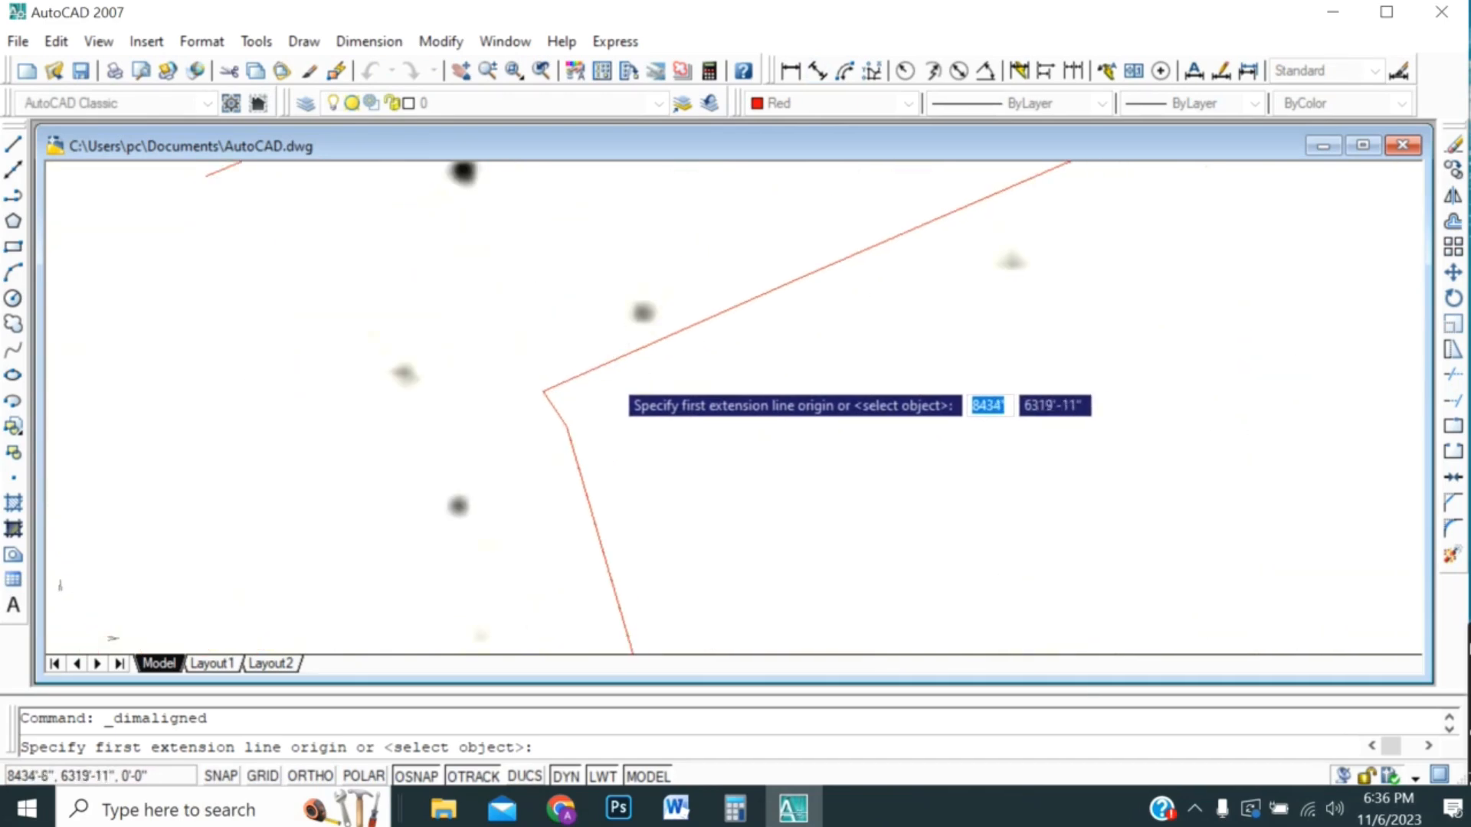
click(592, 370)
scroll(438, 544, down, 4)
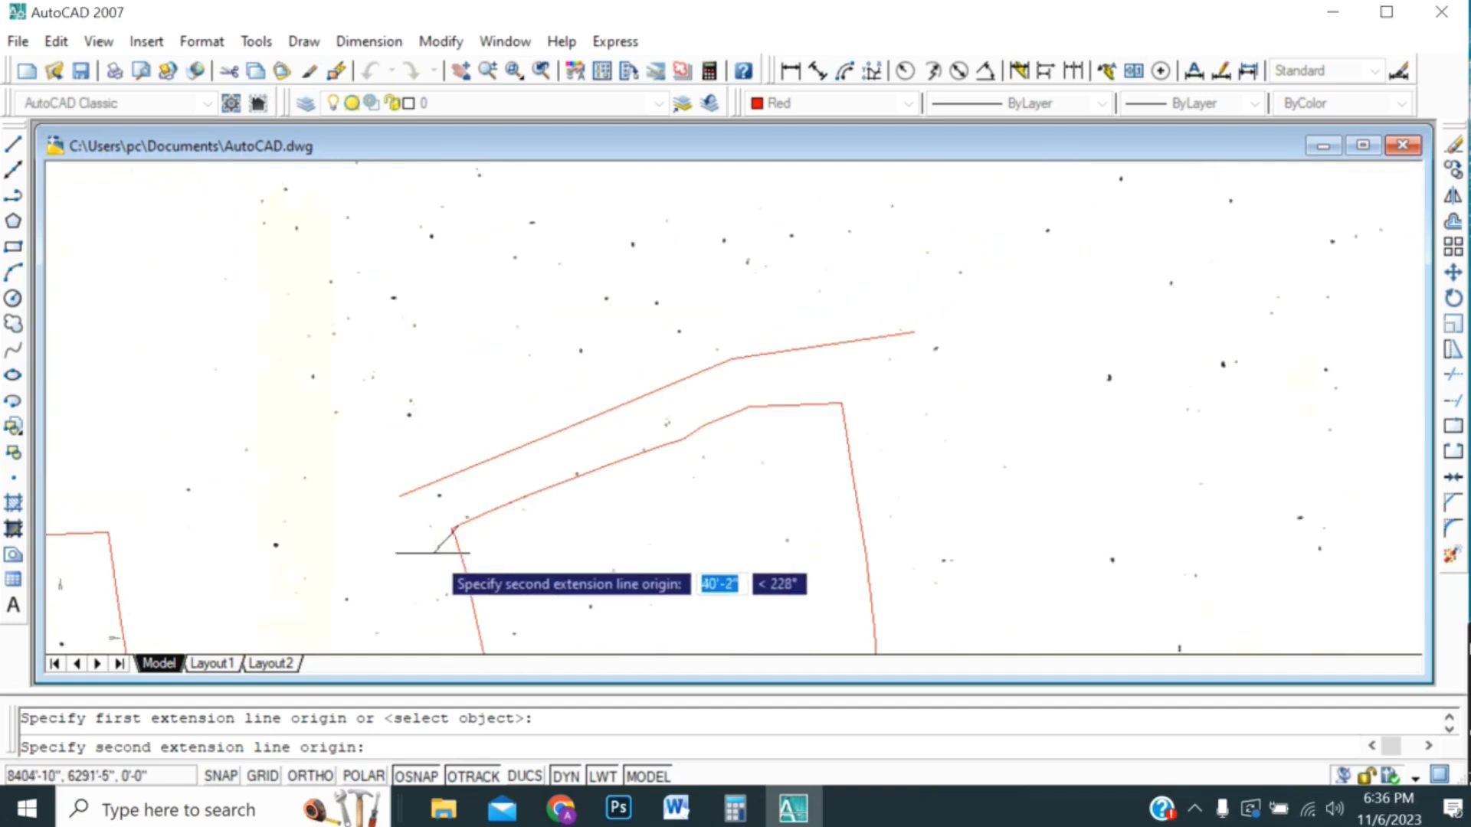
scroll(824, 405, up, 1)
click(849, 399)
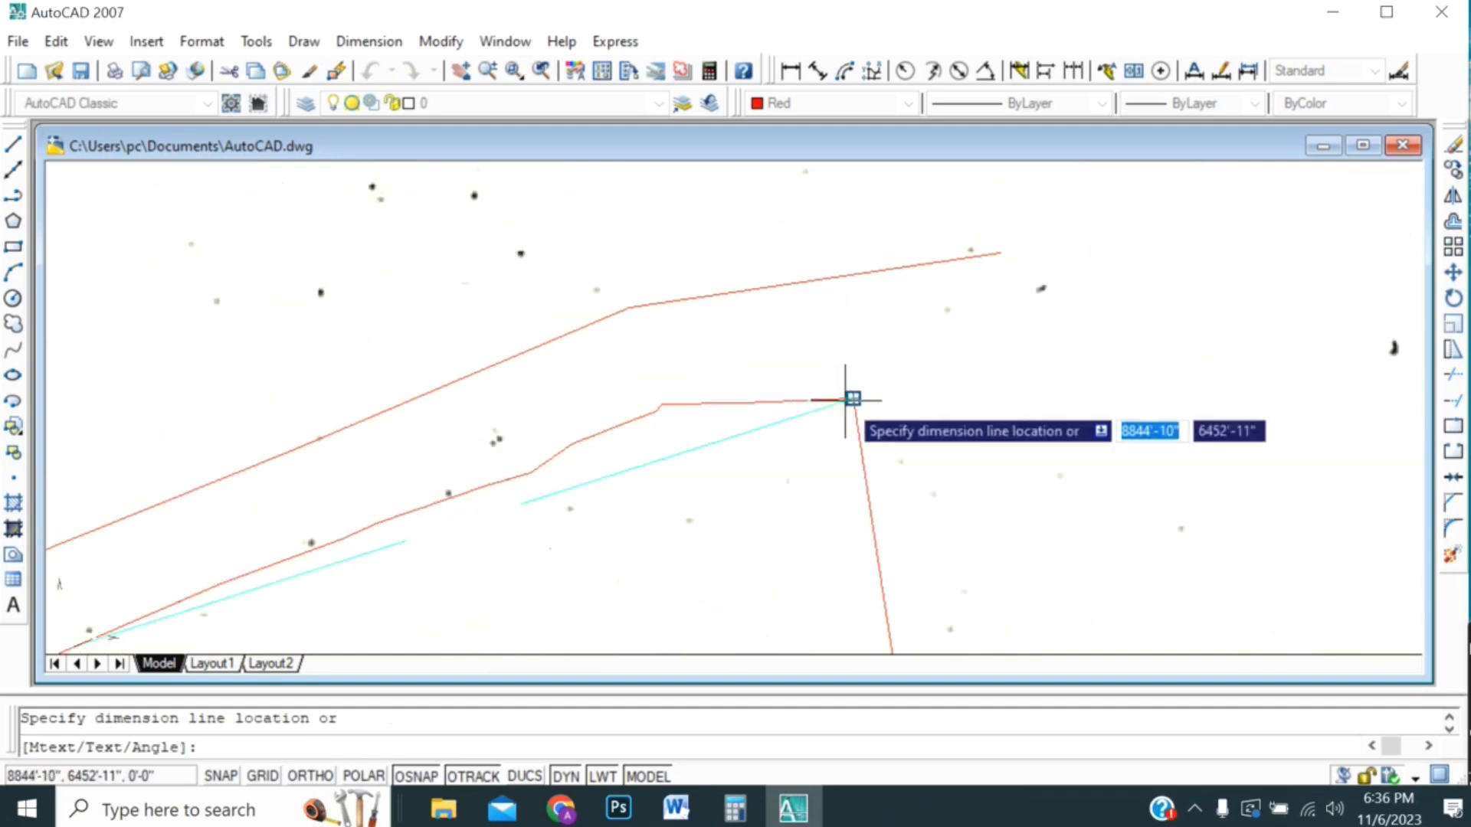
click(844, 400)
scroll(701, 475, up, 4)
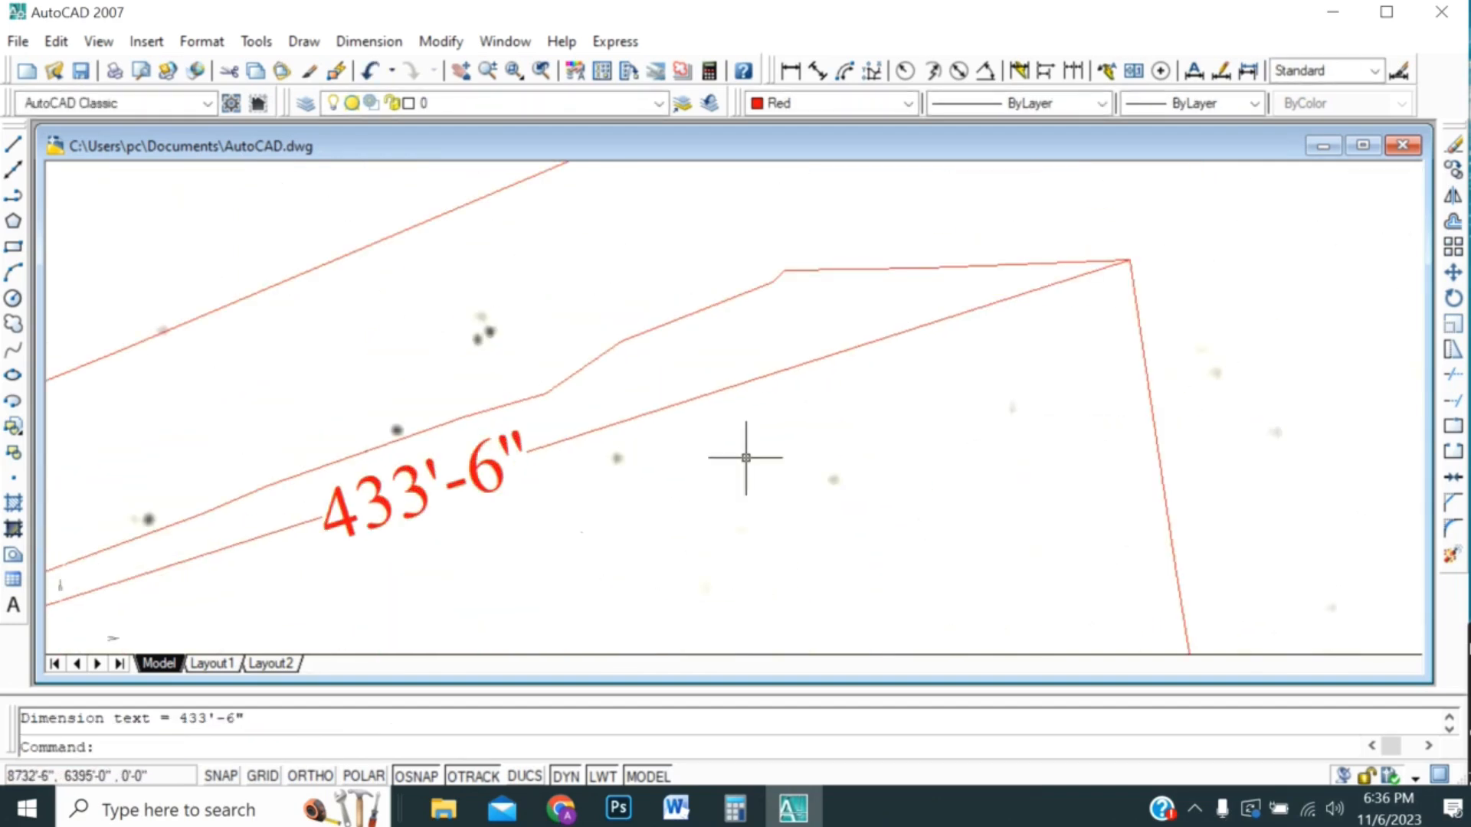
- Erase the aligned dimension spanning the upper corners of the merged outline
scroll(847, 375, down, 4)
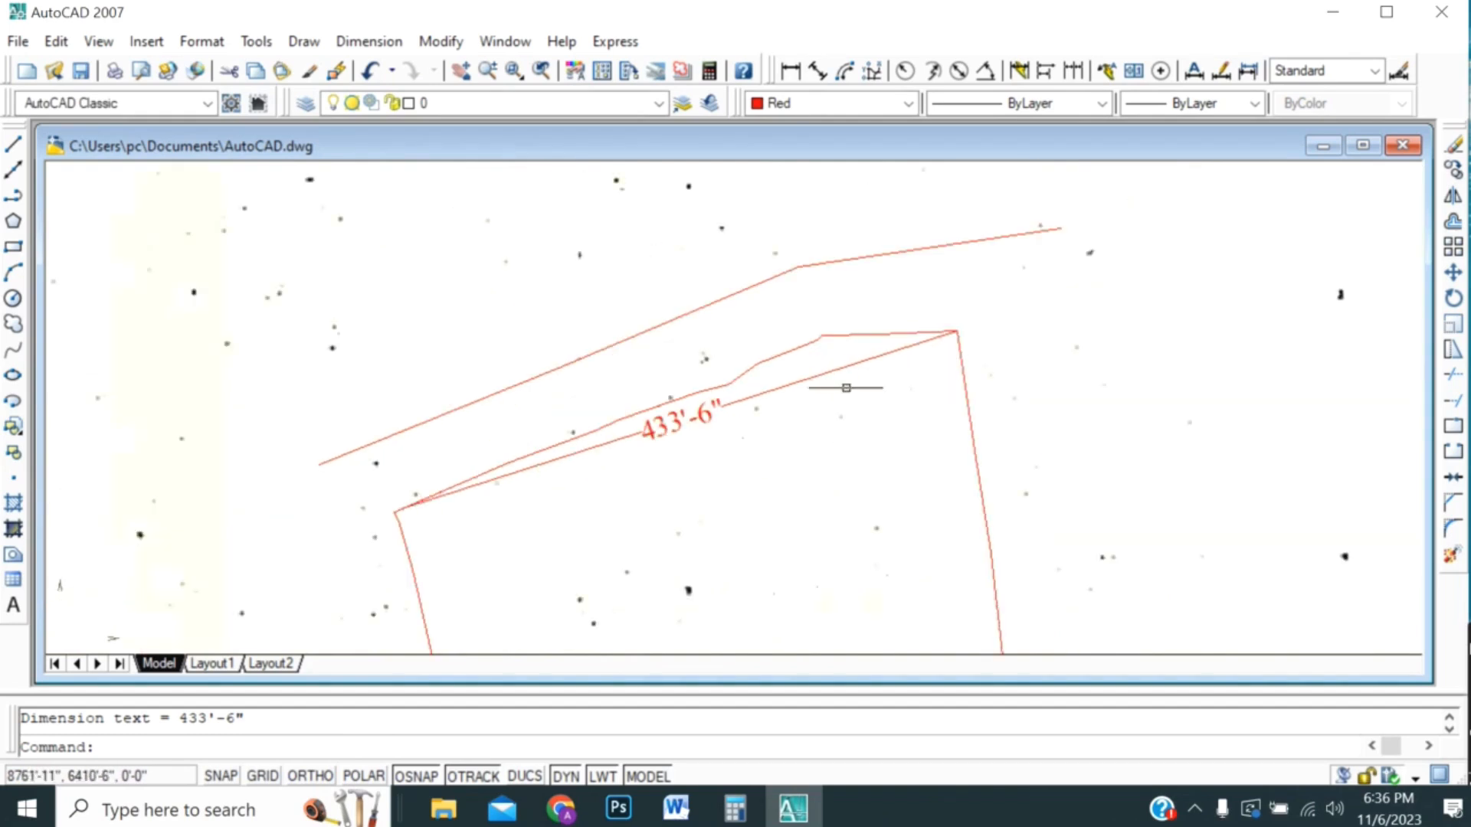
click(791, 388)
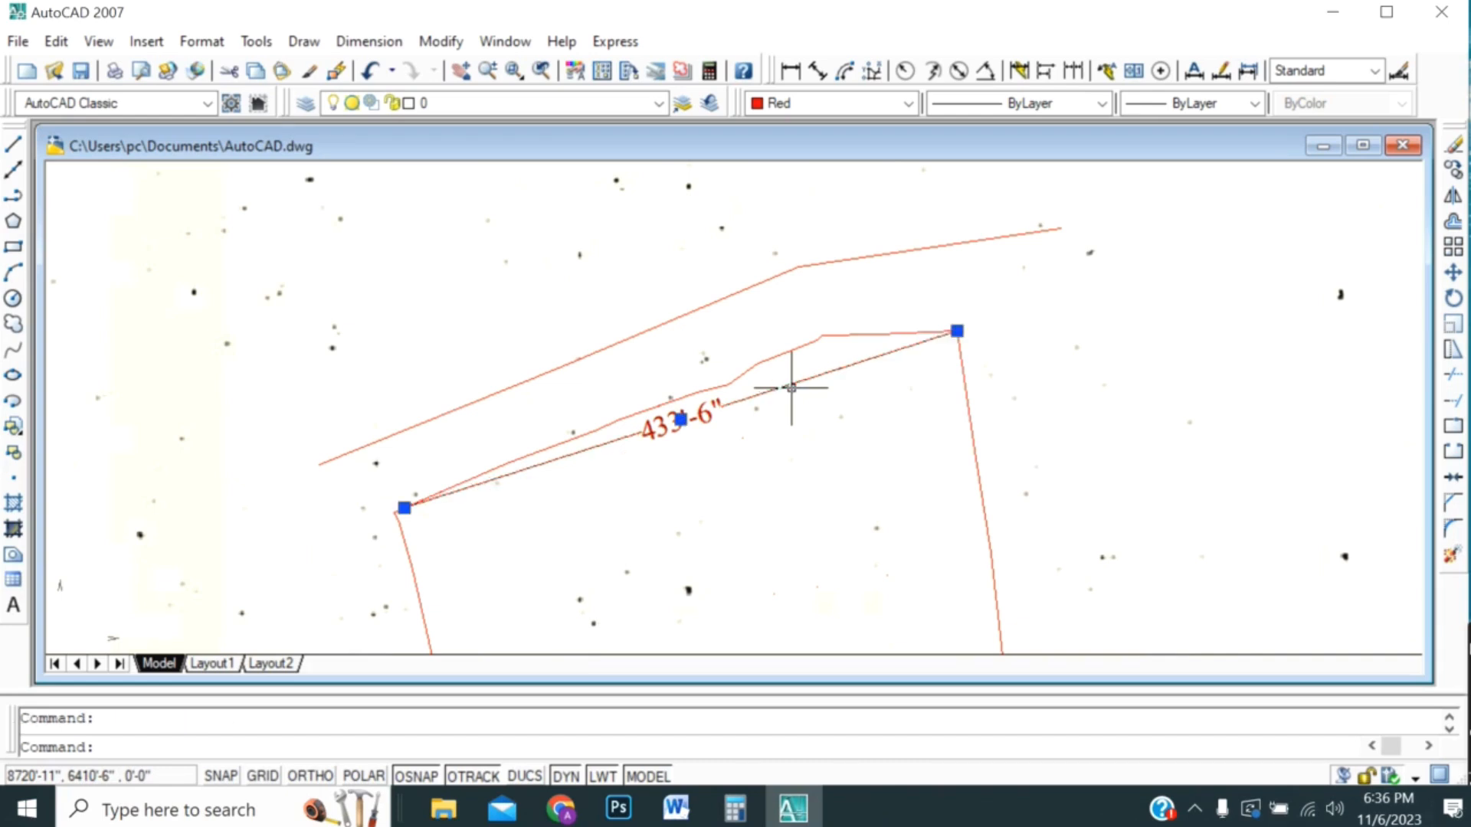
key(Delete)
- Draw a straight polyline beside the merged outline's left side, from near its upper-left corner to its lower edge
scroll(1061, 306, down, 5)
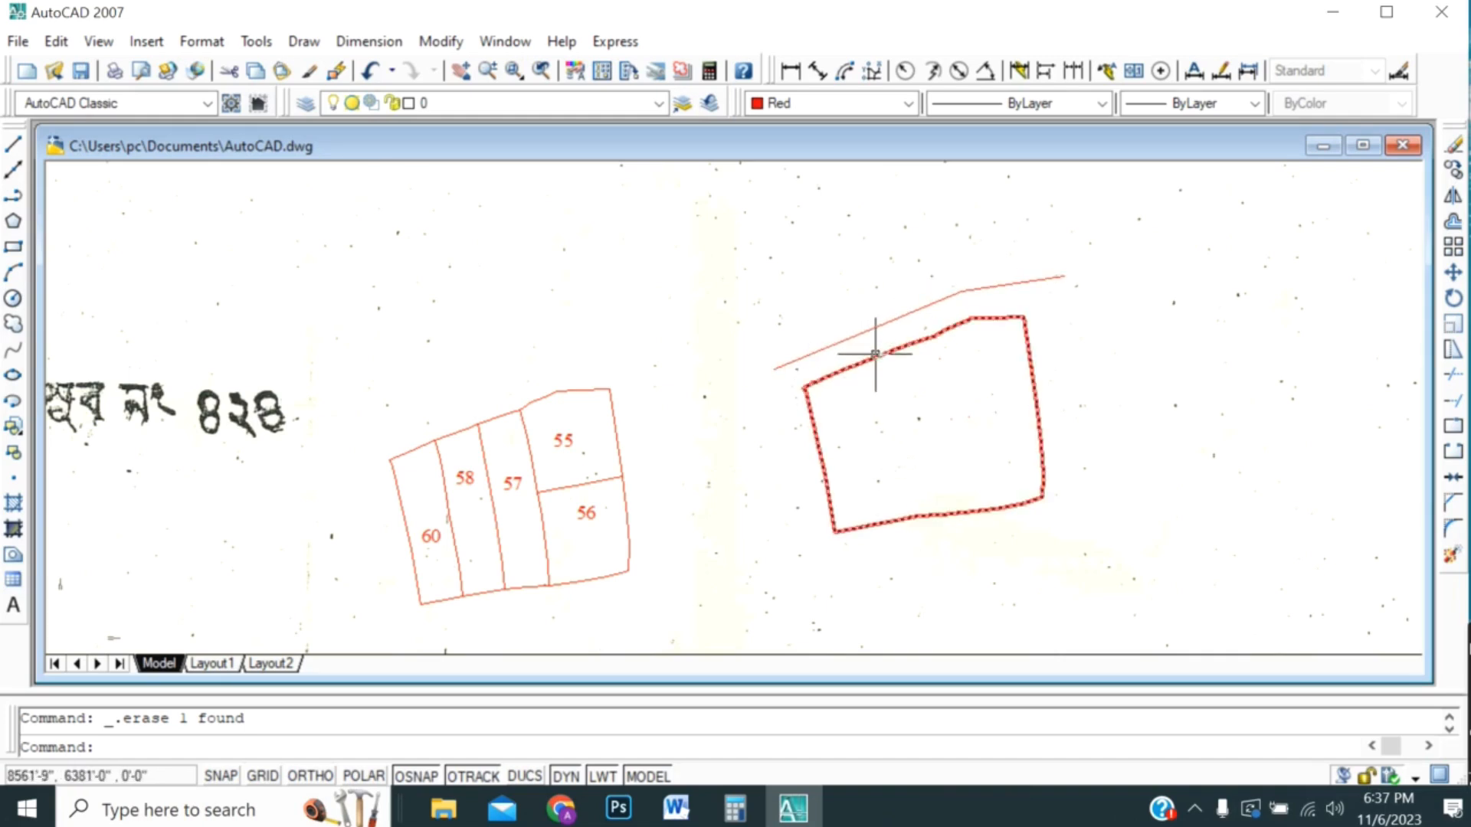
scroll(847, 499, up, 3)
scroll(647, 498, down, 2)
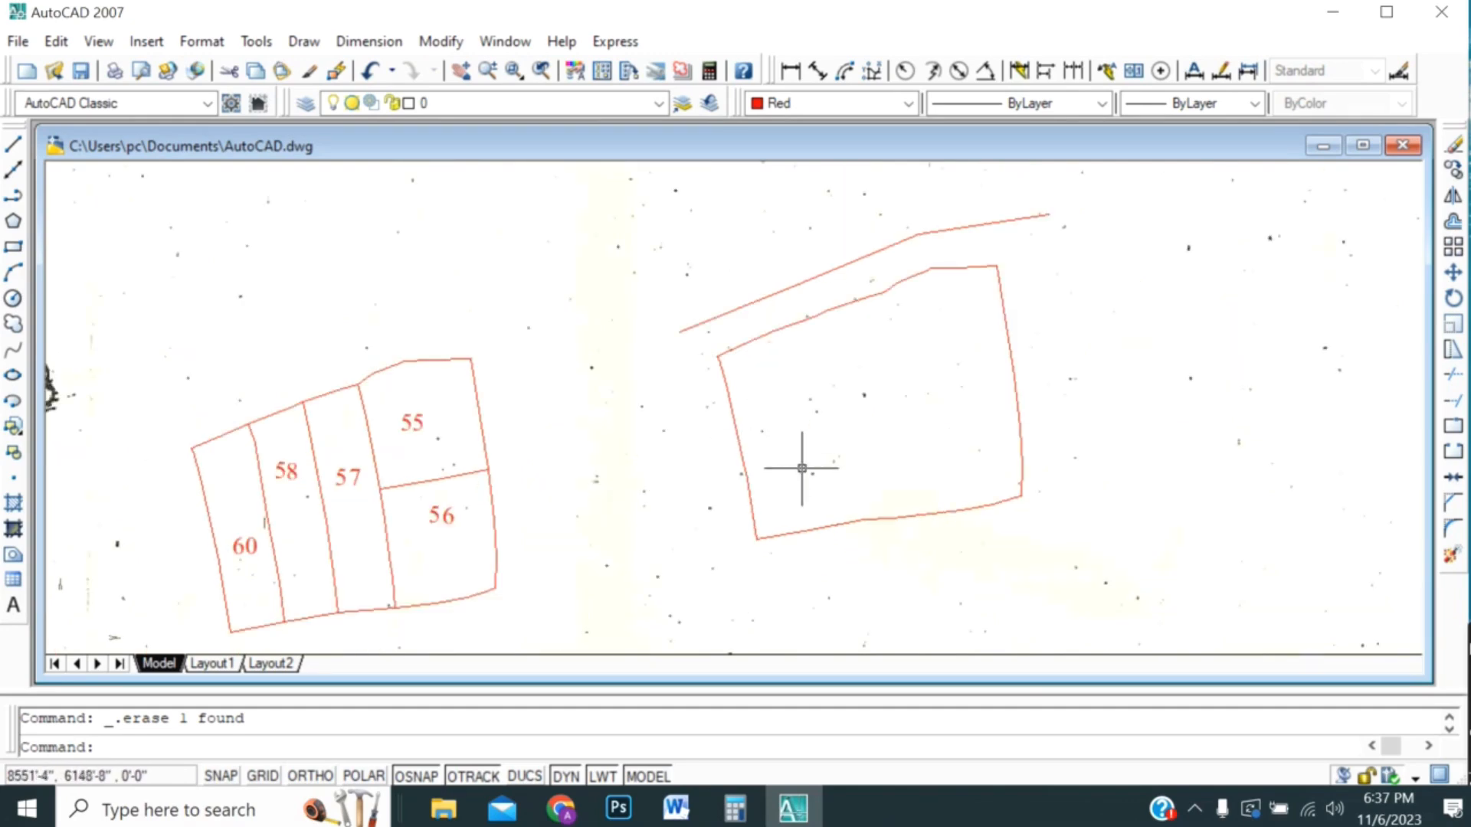
scroll(802, 468, up, 3)
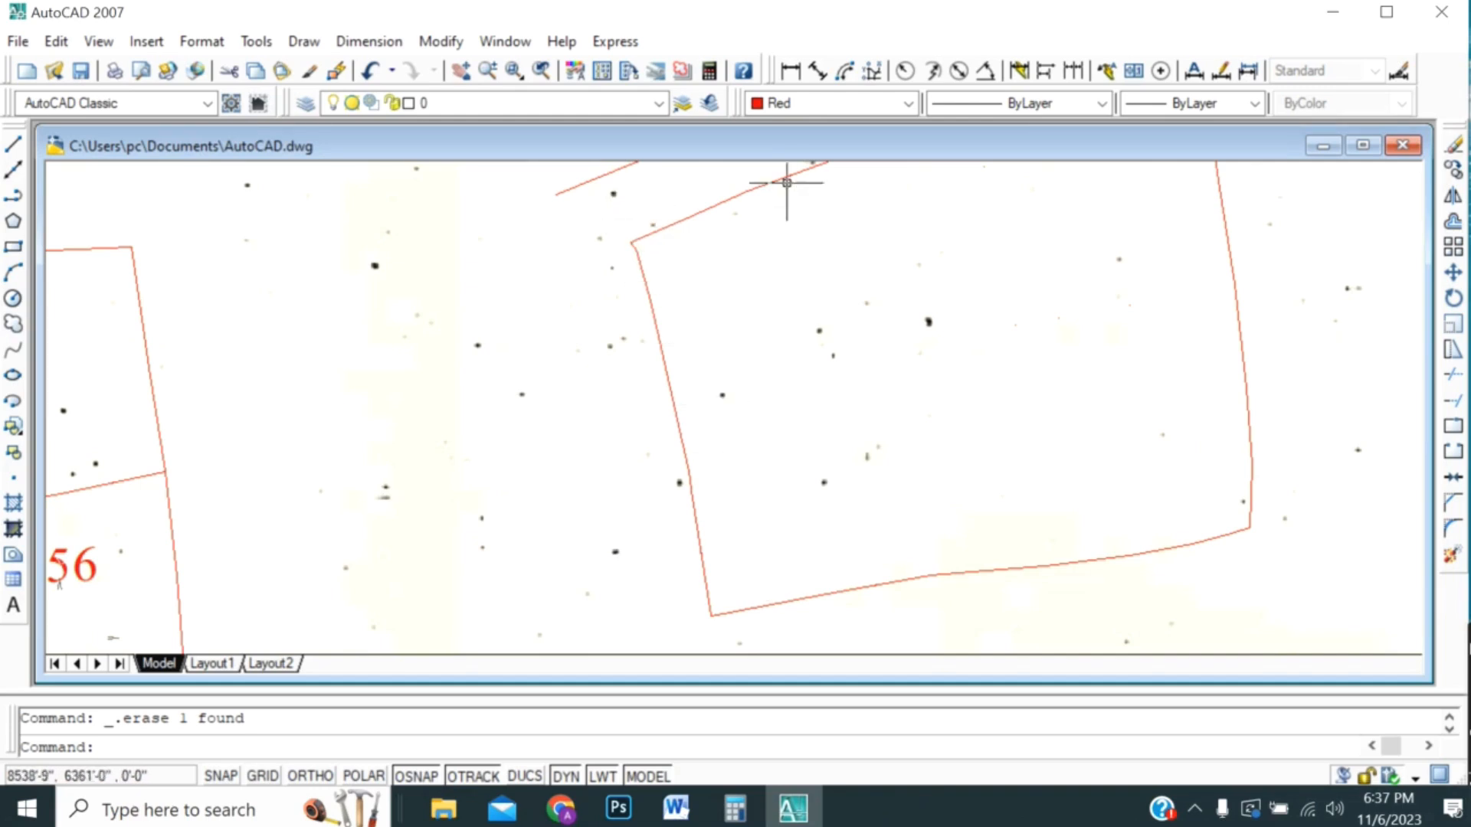
click(13, 195)
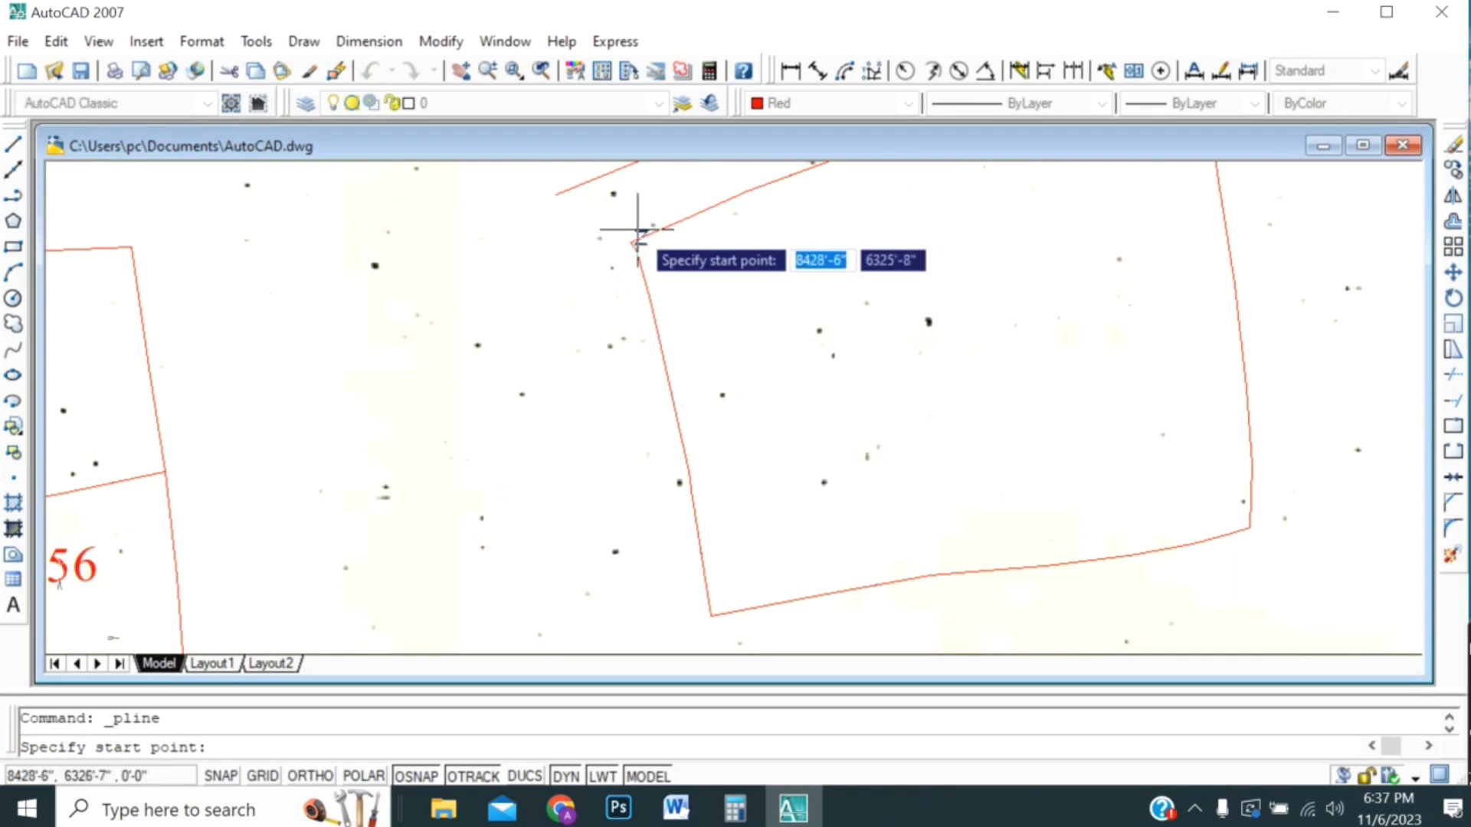
scroll(640, 229, up, 2)
click(640, 236)
scroll(640, 246, down, 4)
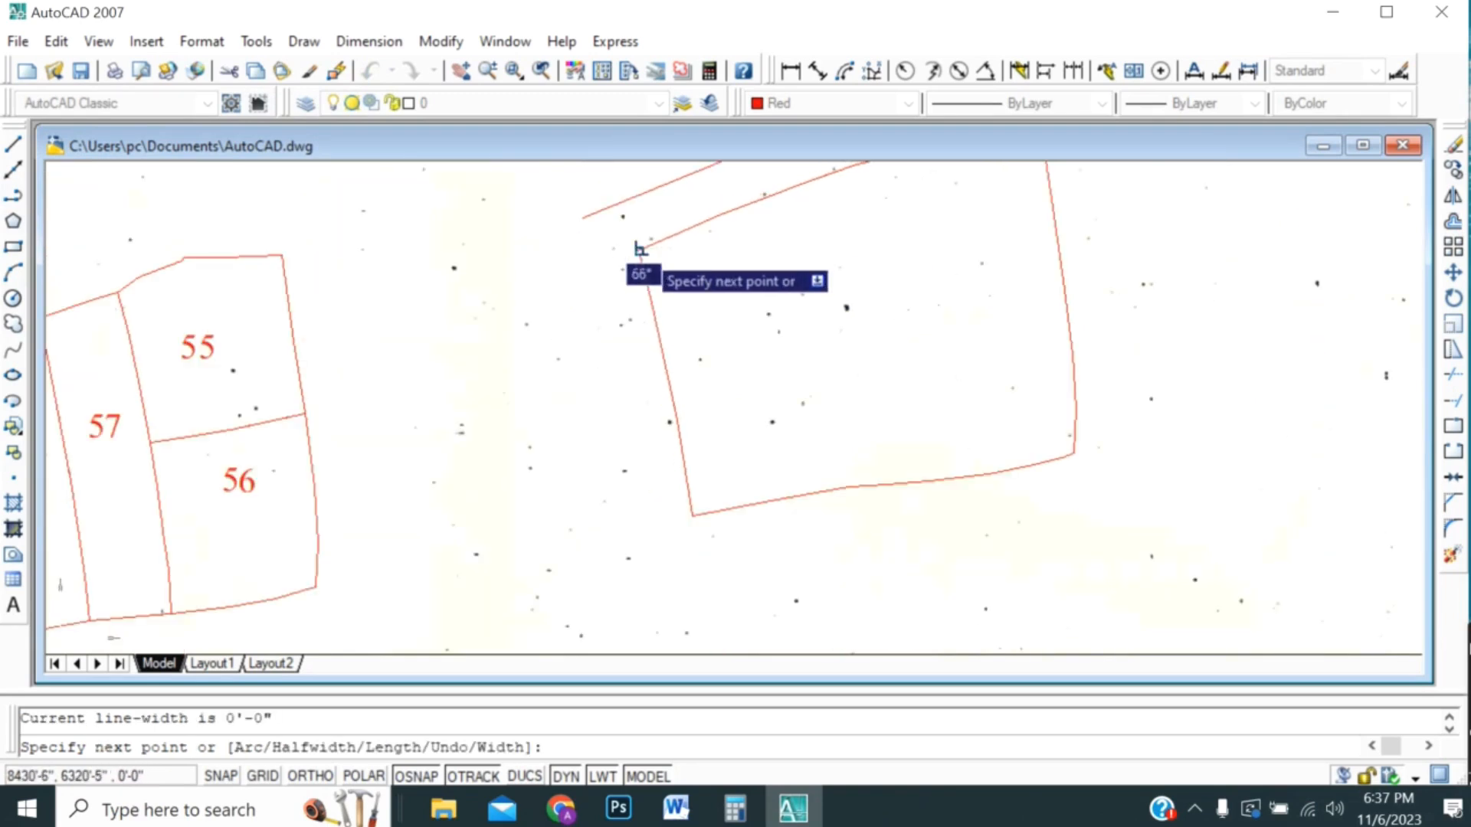
scroll(690, 515, up, 4)
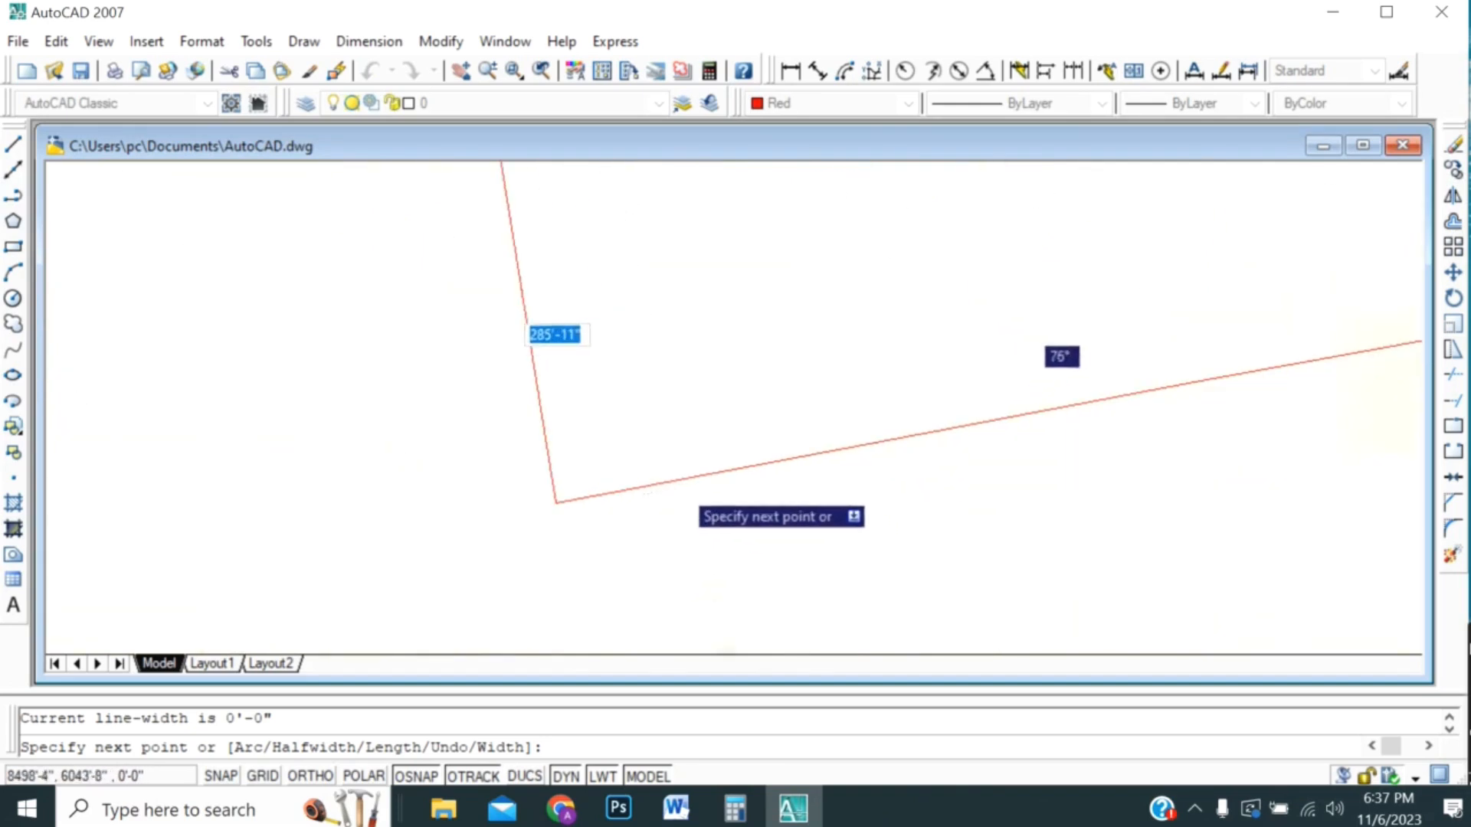
click(622, 490)
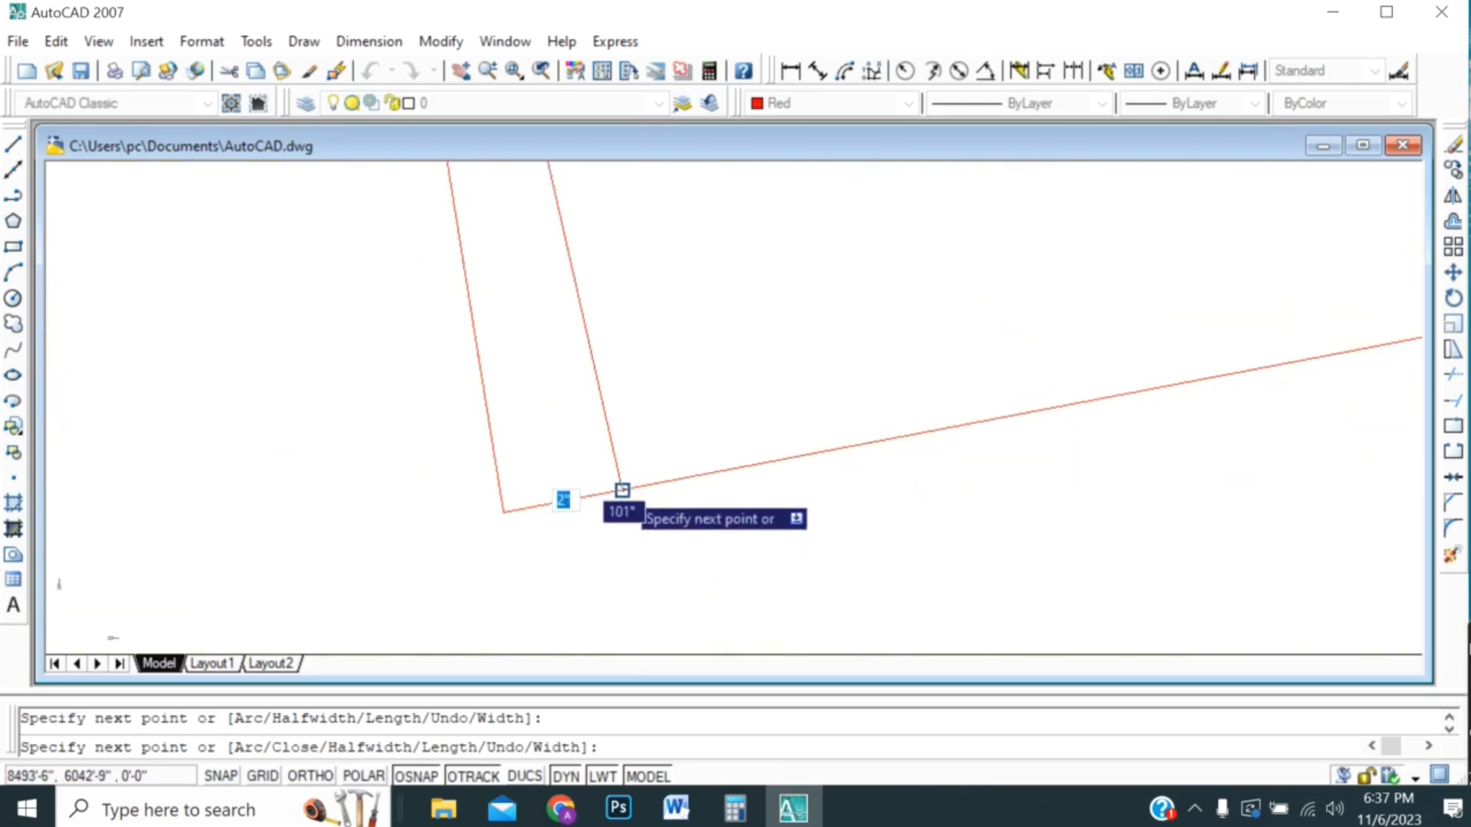
scroll(622, 491, down, 3)
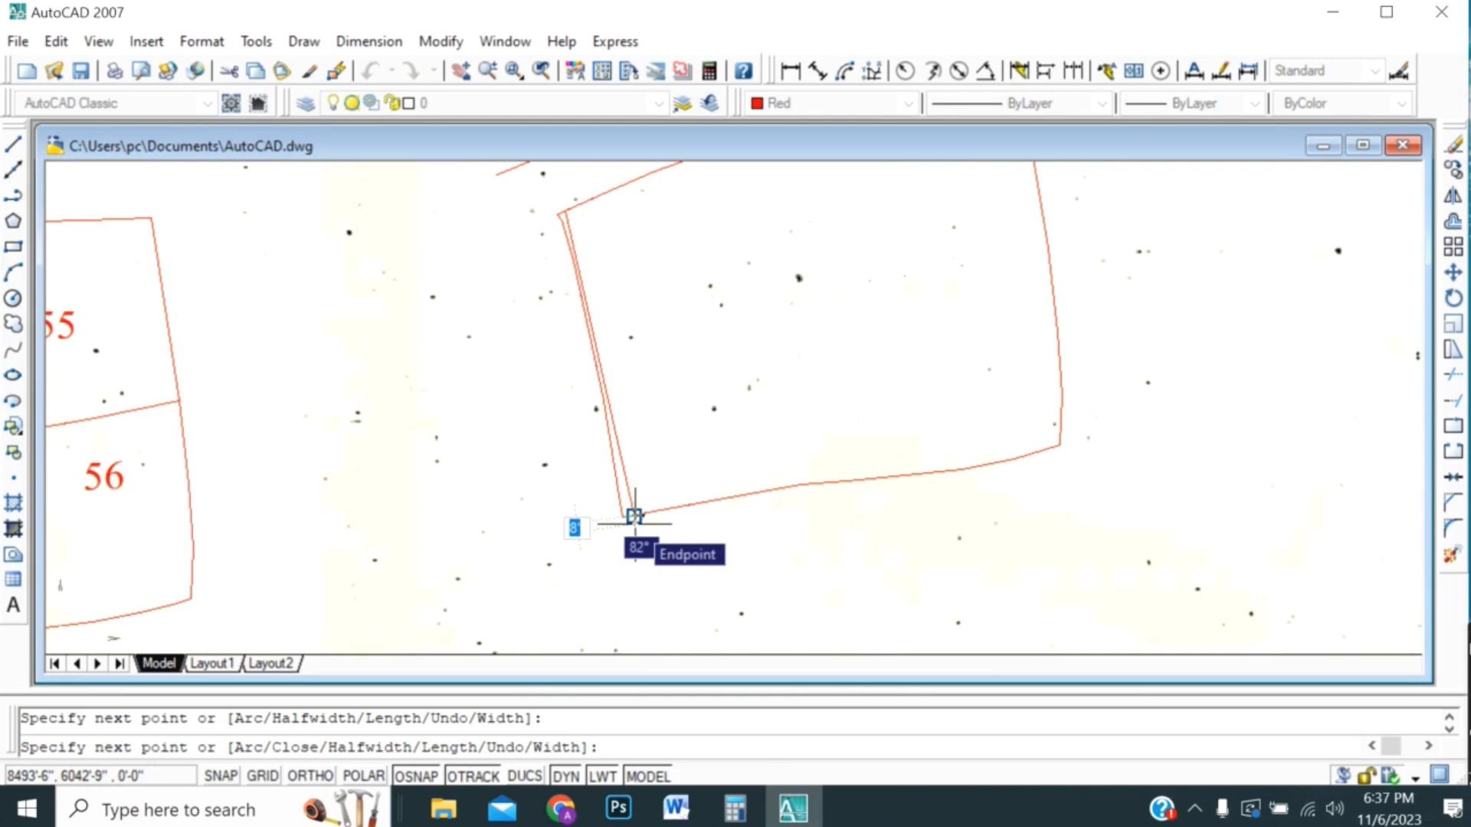
key(Return)
- Move the straight polyline slightly outward onto the merged outline's left edge
scroll(629, 399, up, 6)
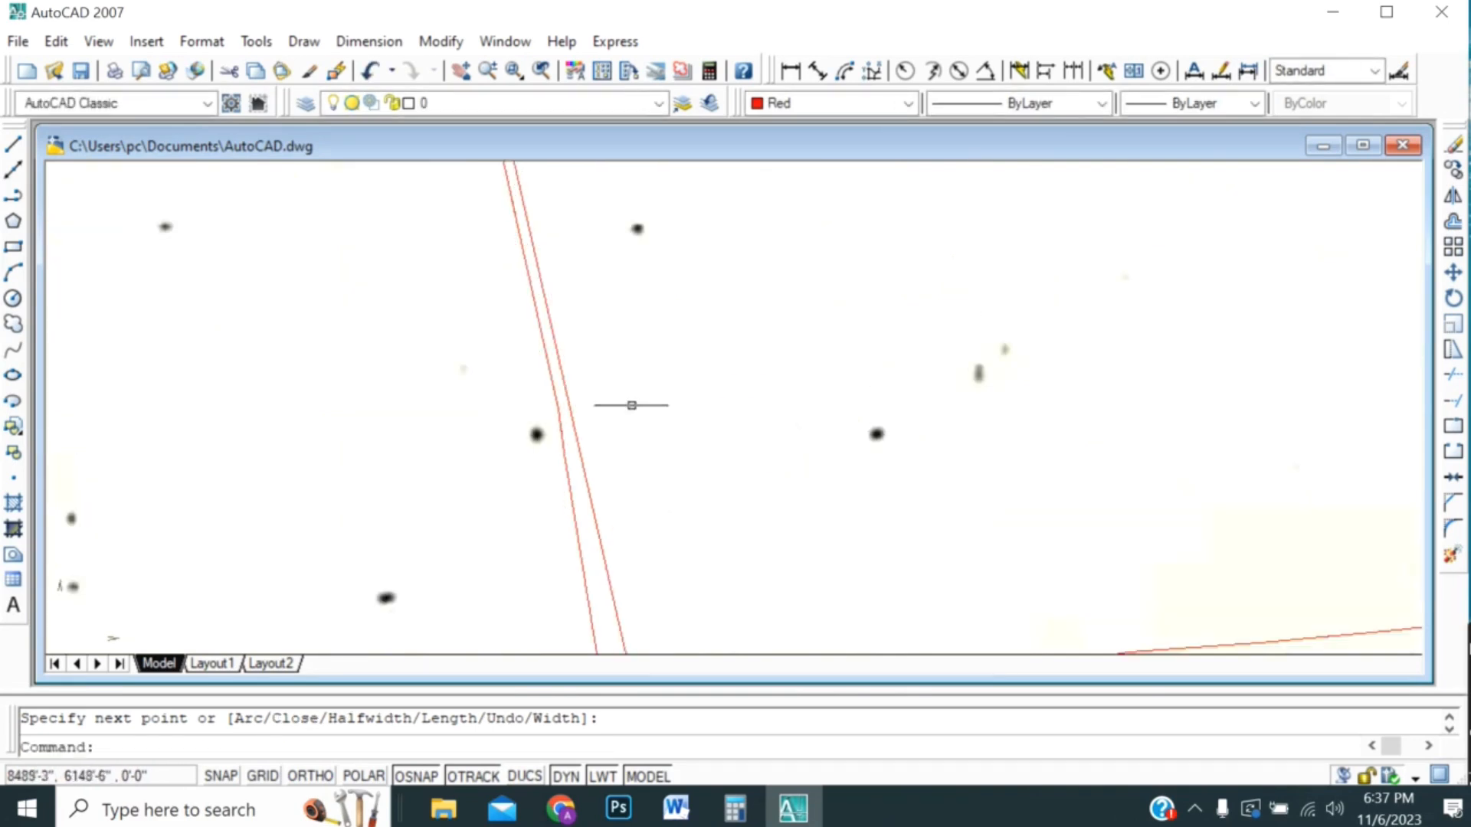
scroll(691, 481, down, 5)
scroll(605, 319, up, 5)
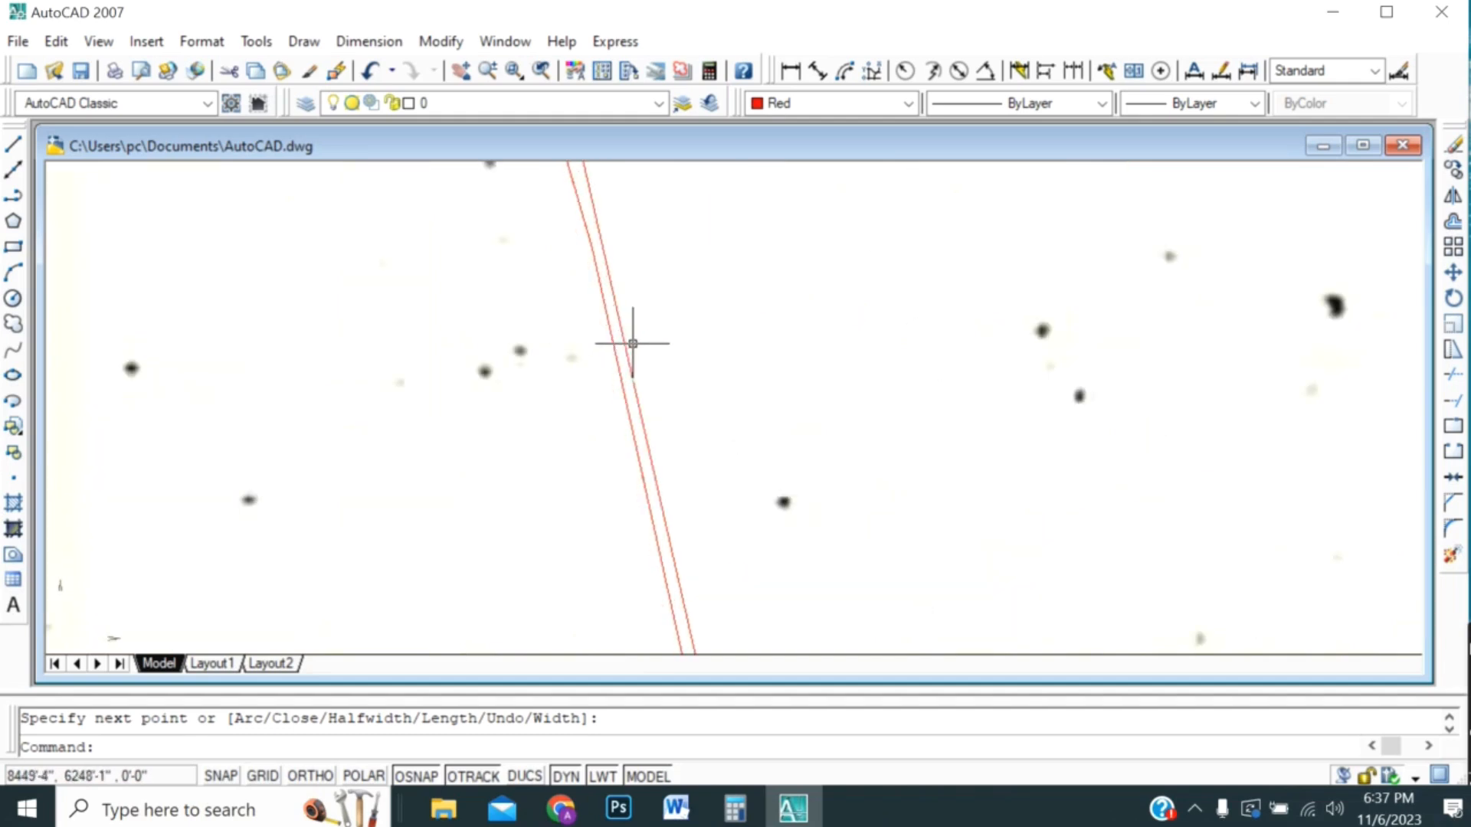
key(Return)
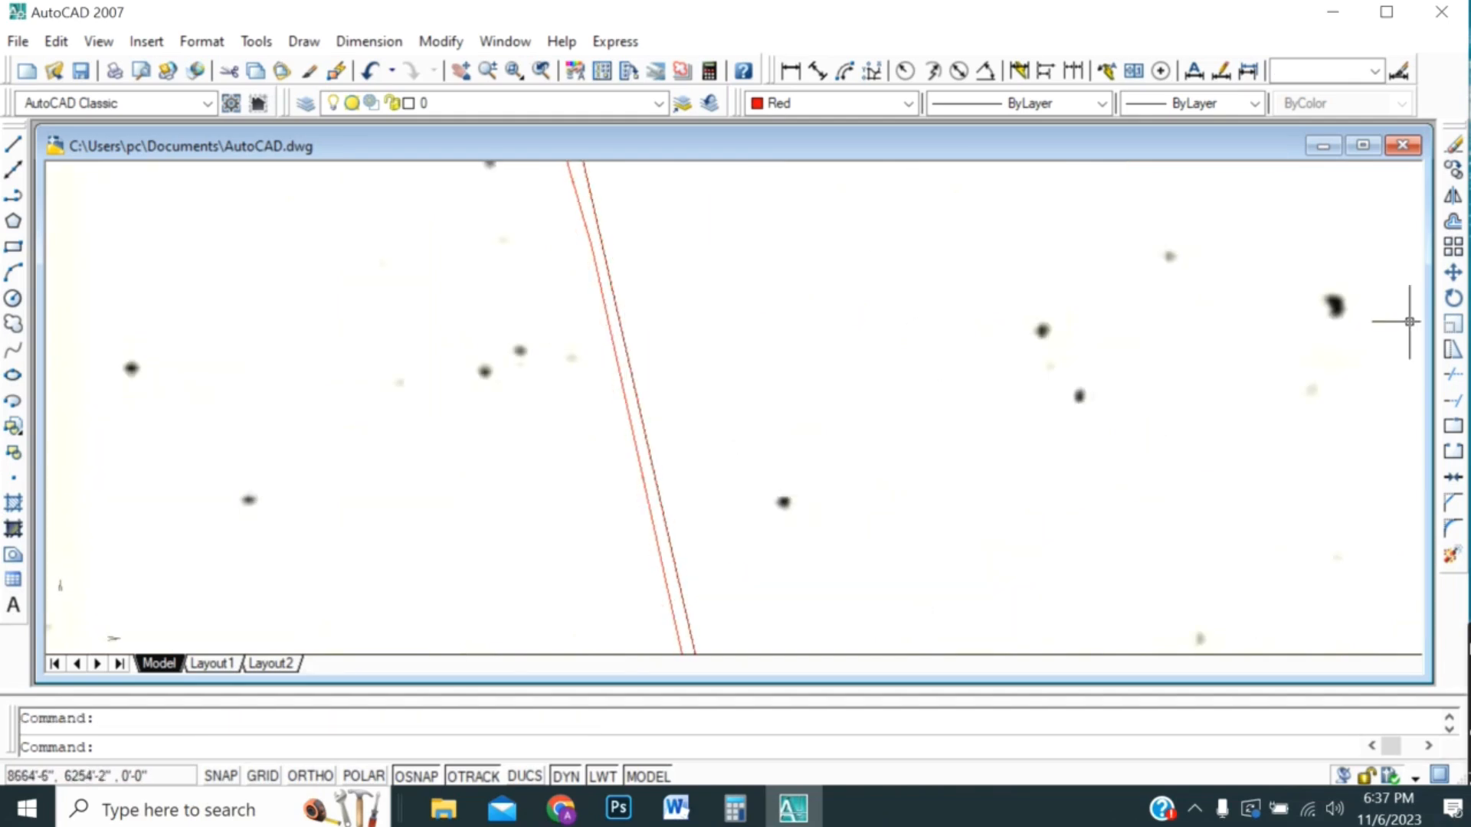
click(1453, 272)
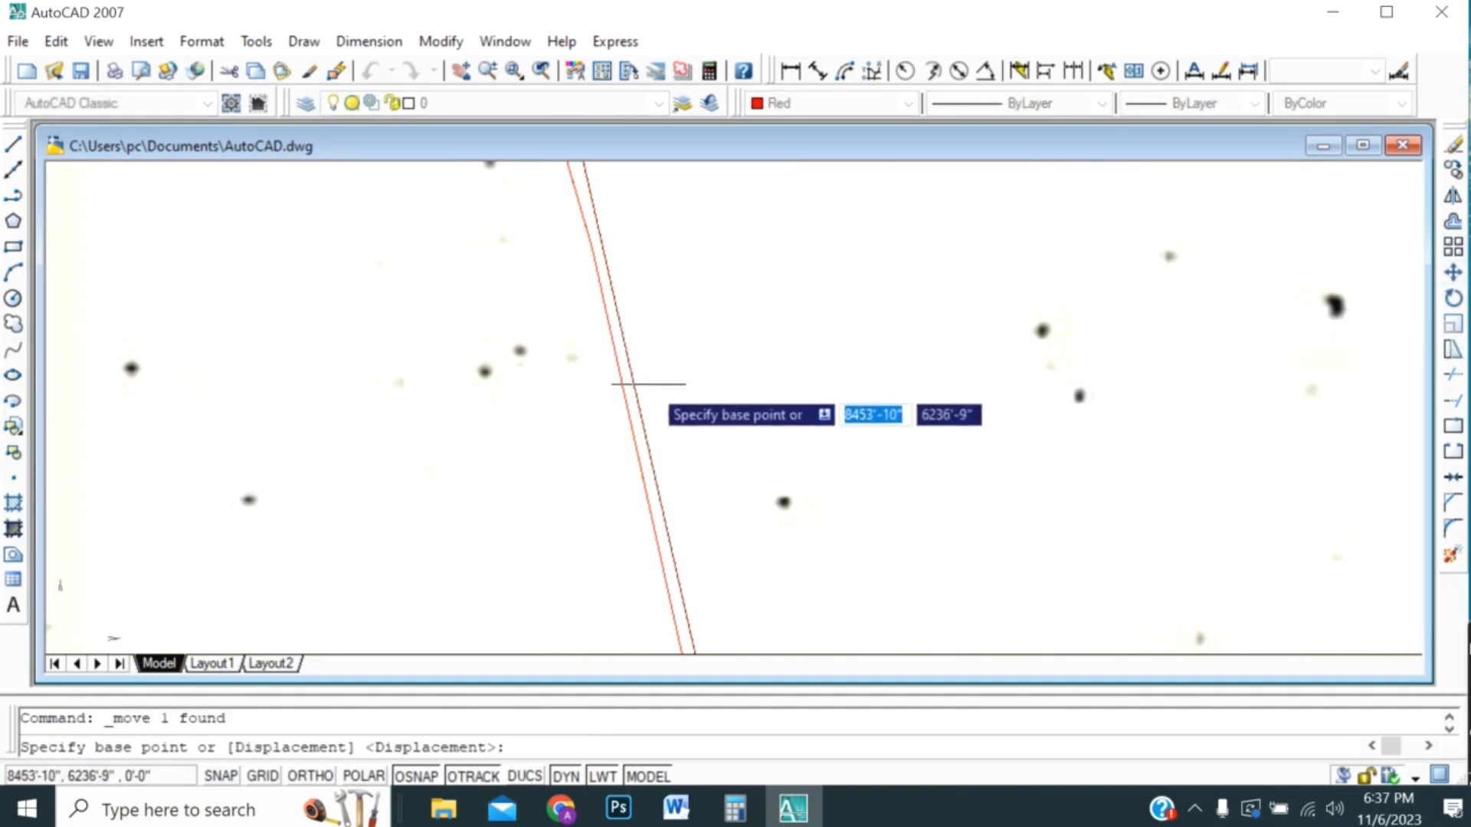
click(633, 386)
click(622, 389)
scroll(624, 387, down, 3)
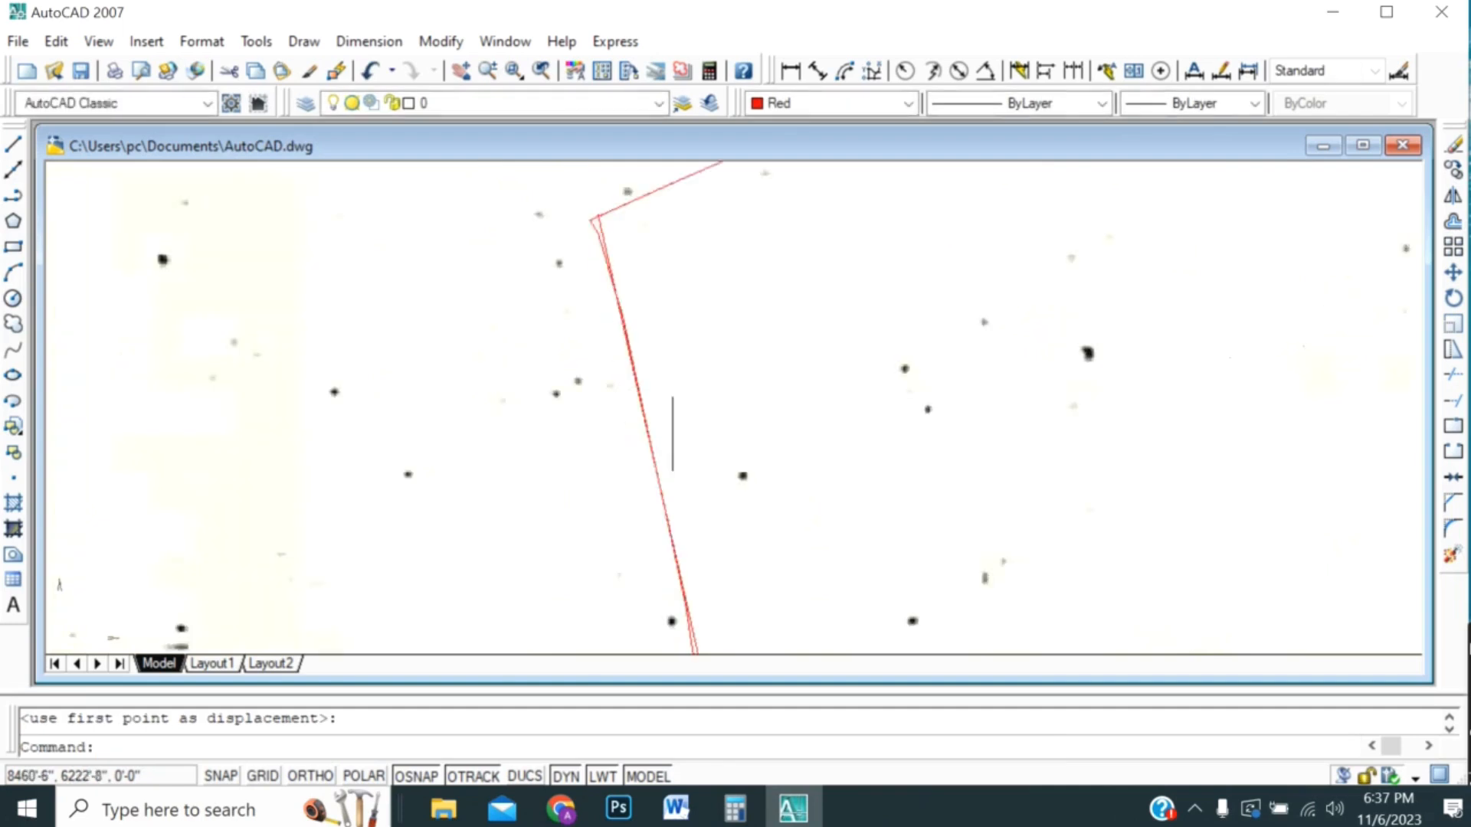
- Examine how closely the straight polyline follows the merged outline's left edge at its upper and lower ends
scroll(687, 311, down, 3)
scroll(717, 445, up, 4)
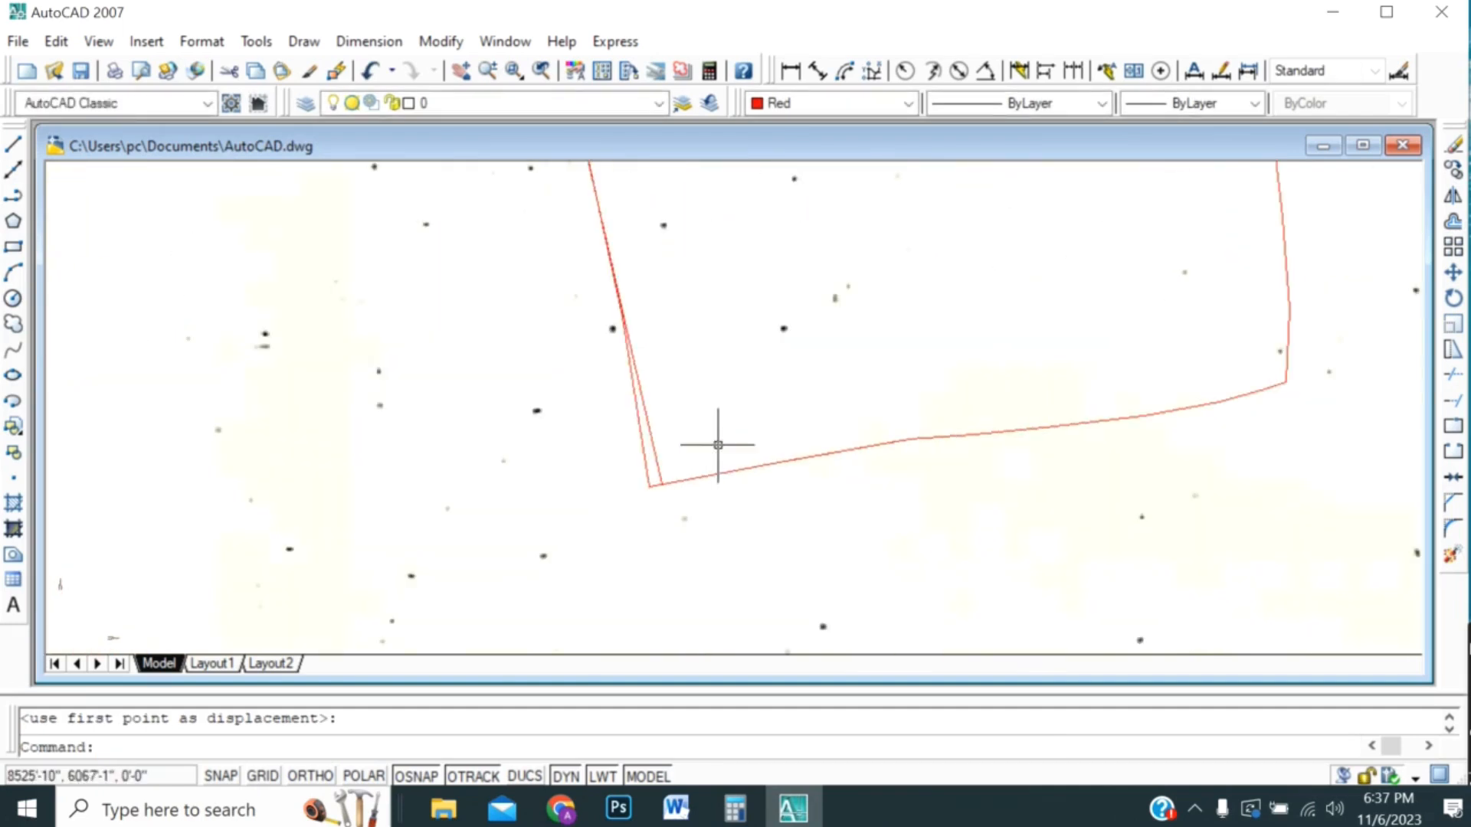
scroll(716, 499, down, 2)
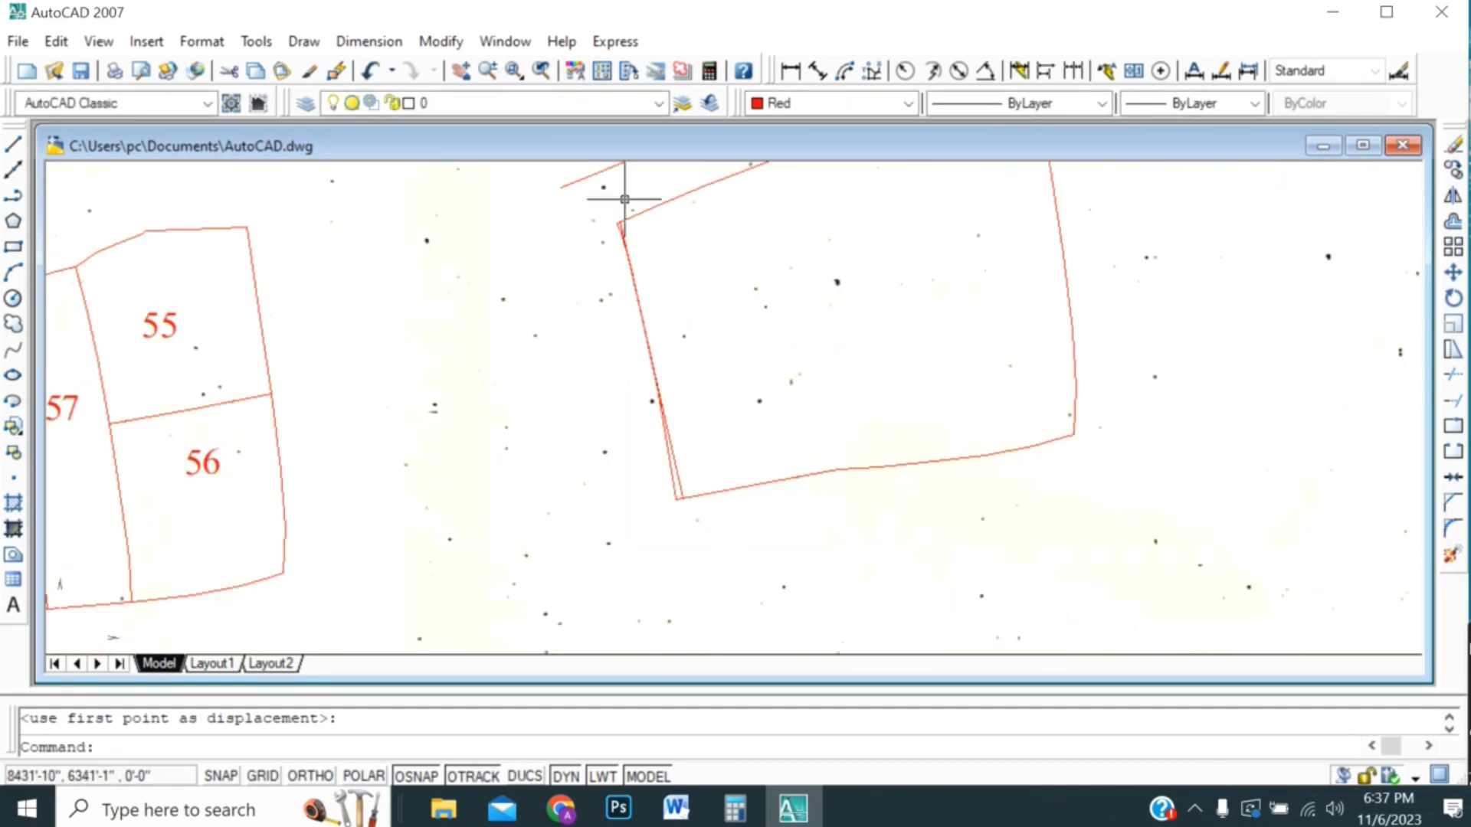
scroll(692, 418, down, 4)
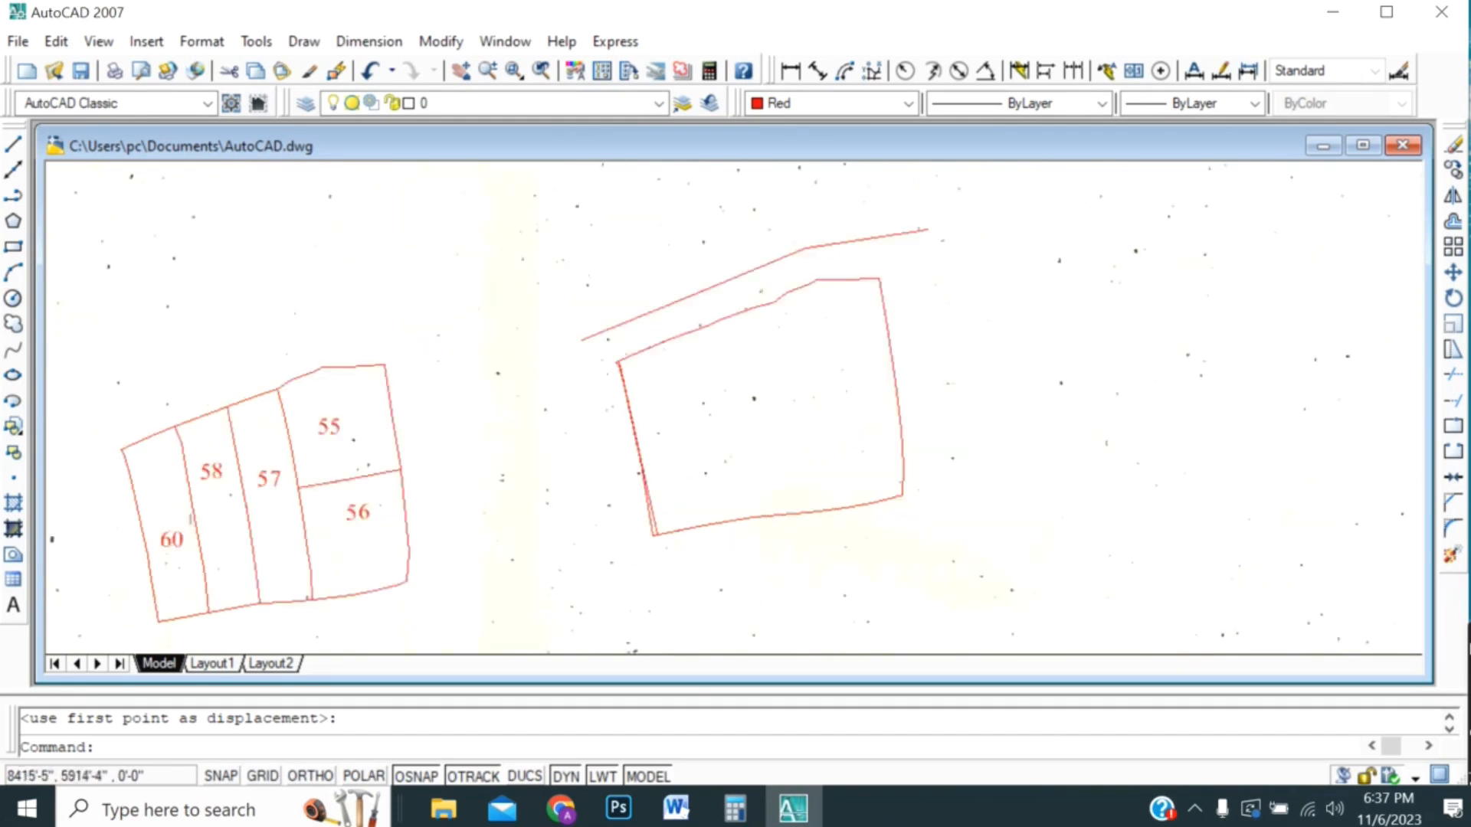
scroll(640, 498, up, 5)
scroll(621, 461, up, 3)
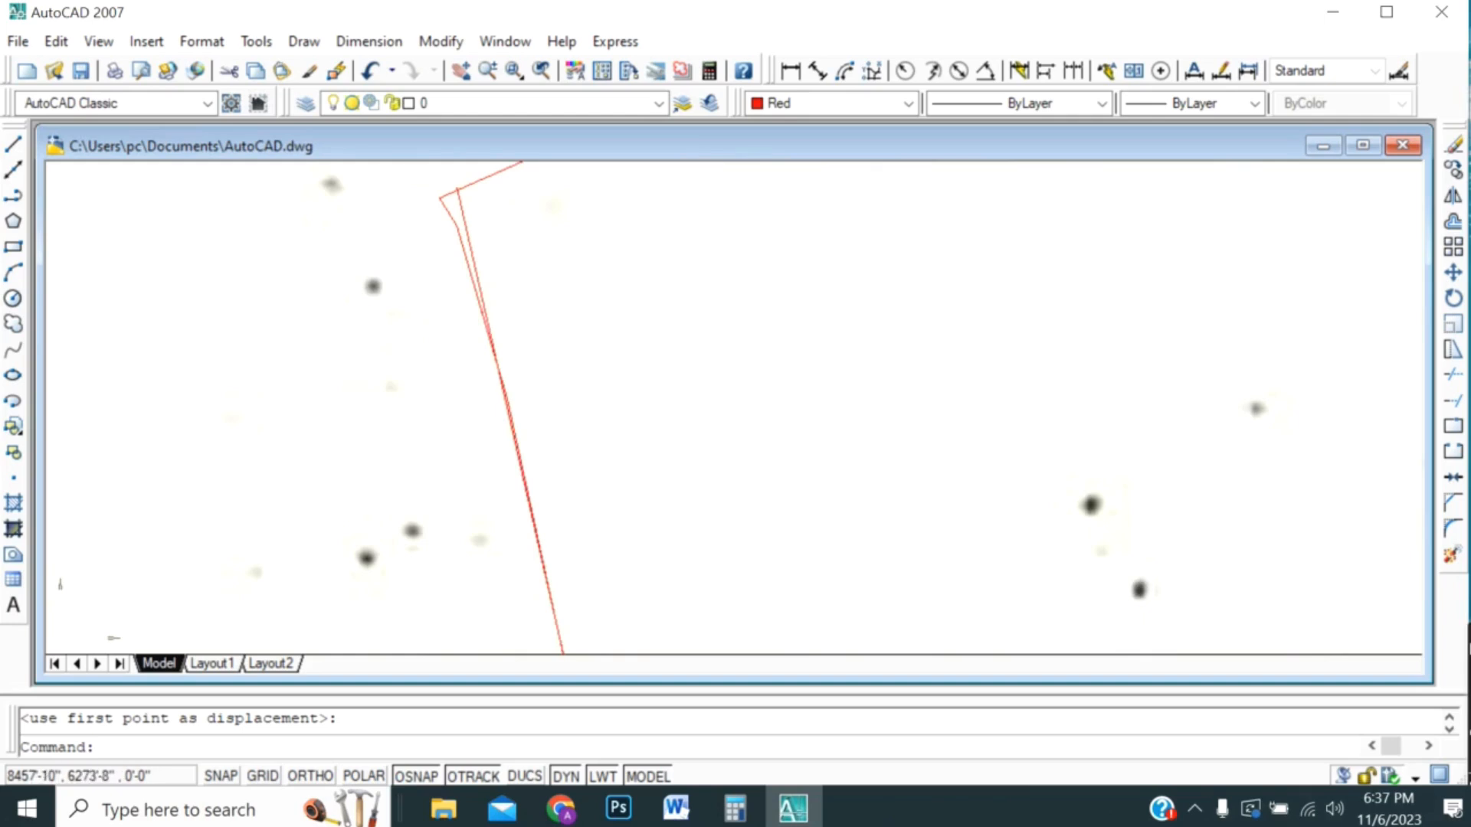
scroll(519, 519, down, 3)
click(487, 447)
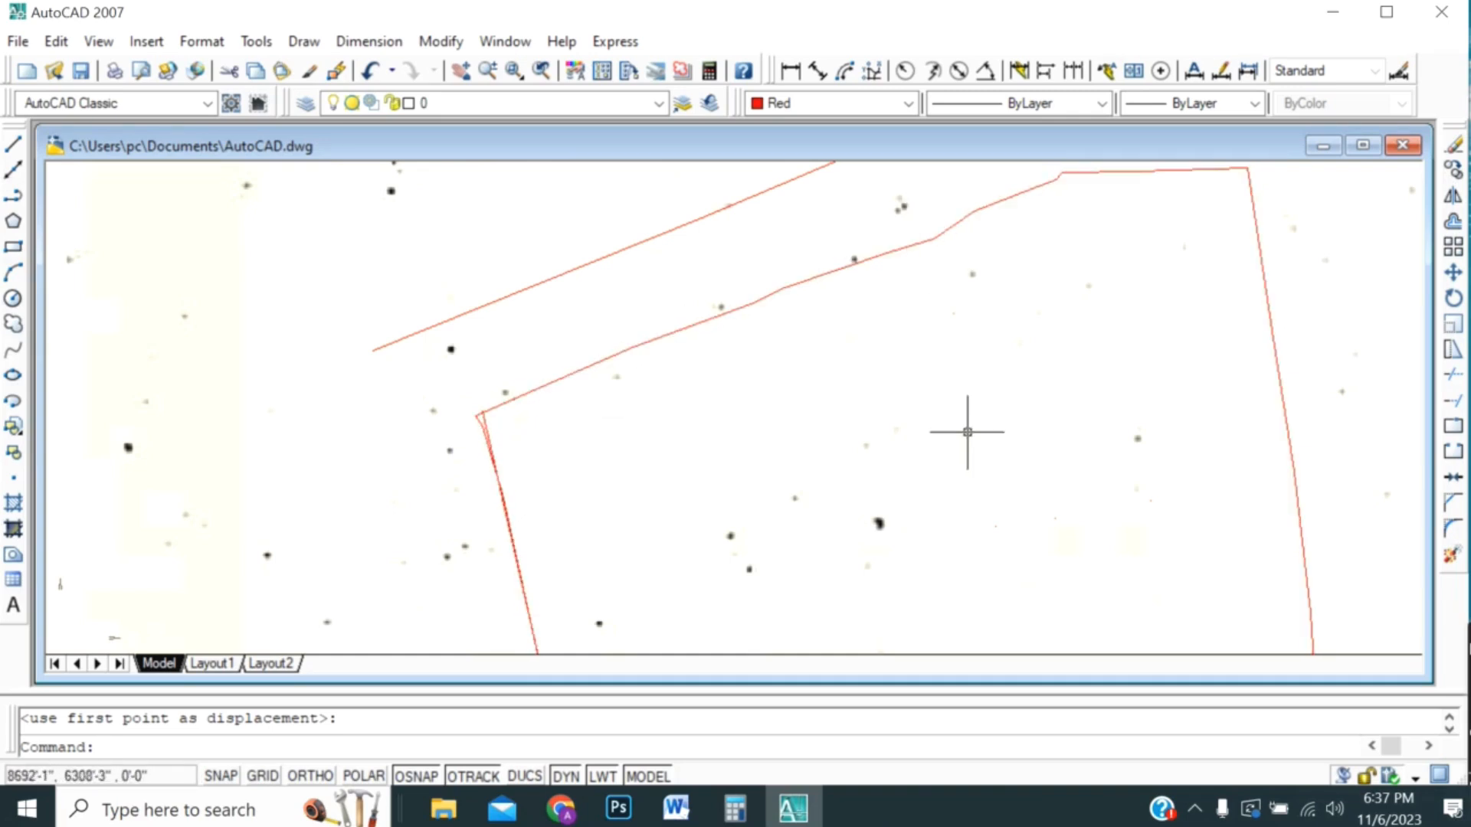
scroll(988, 392, down, 2)
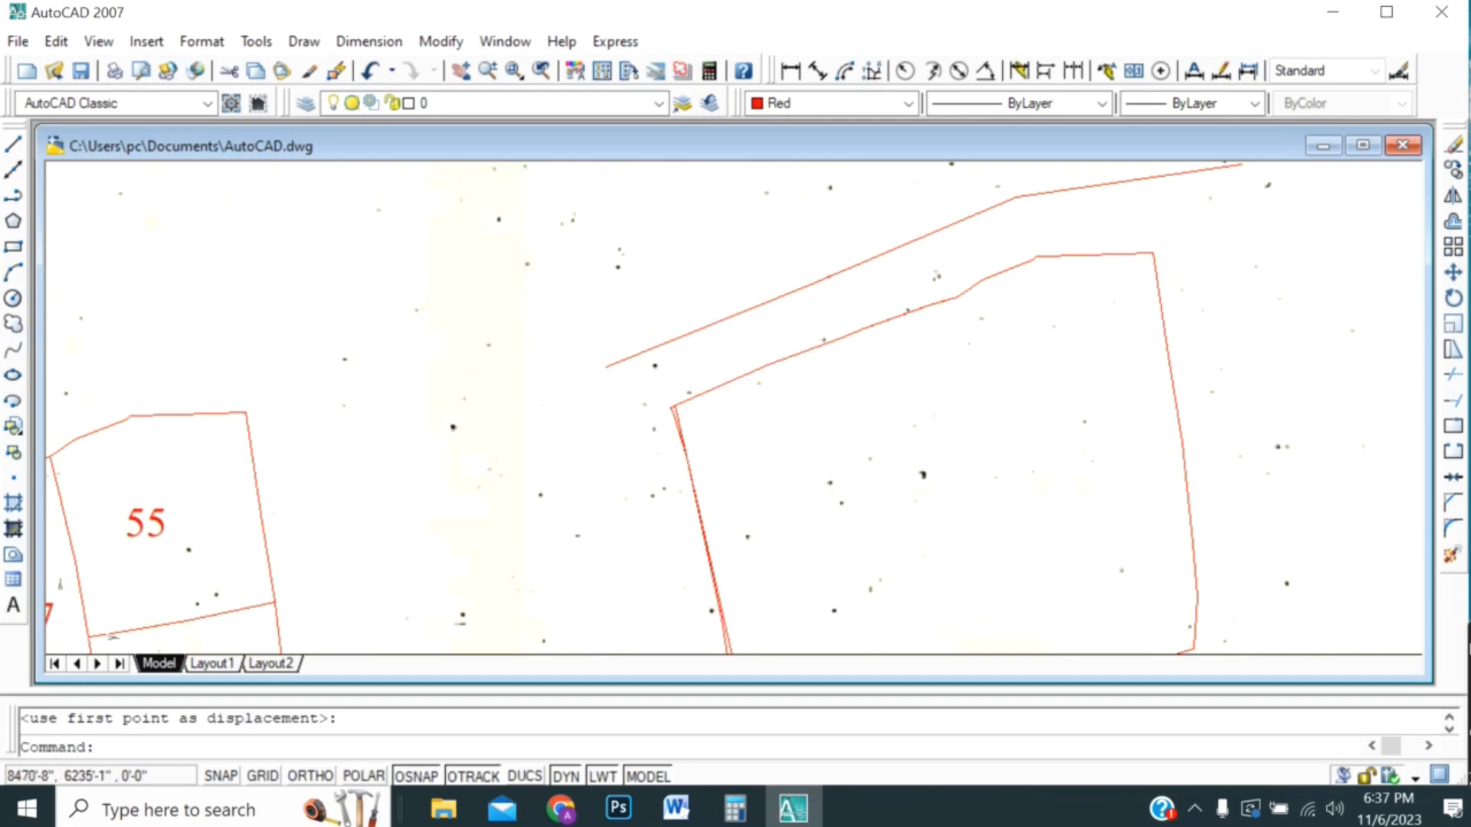
scroll(714, 470, up, 3)
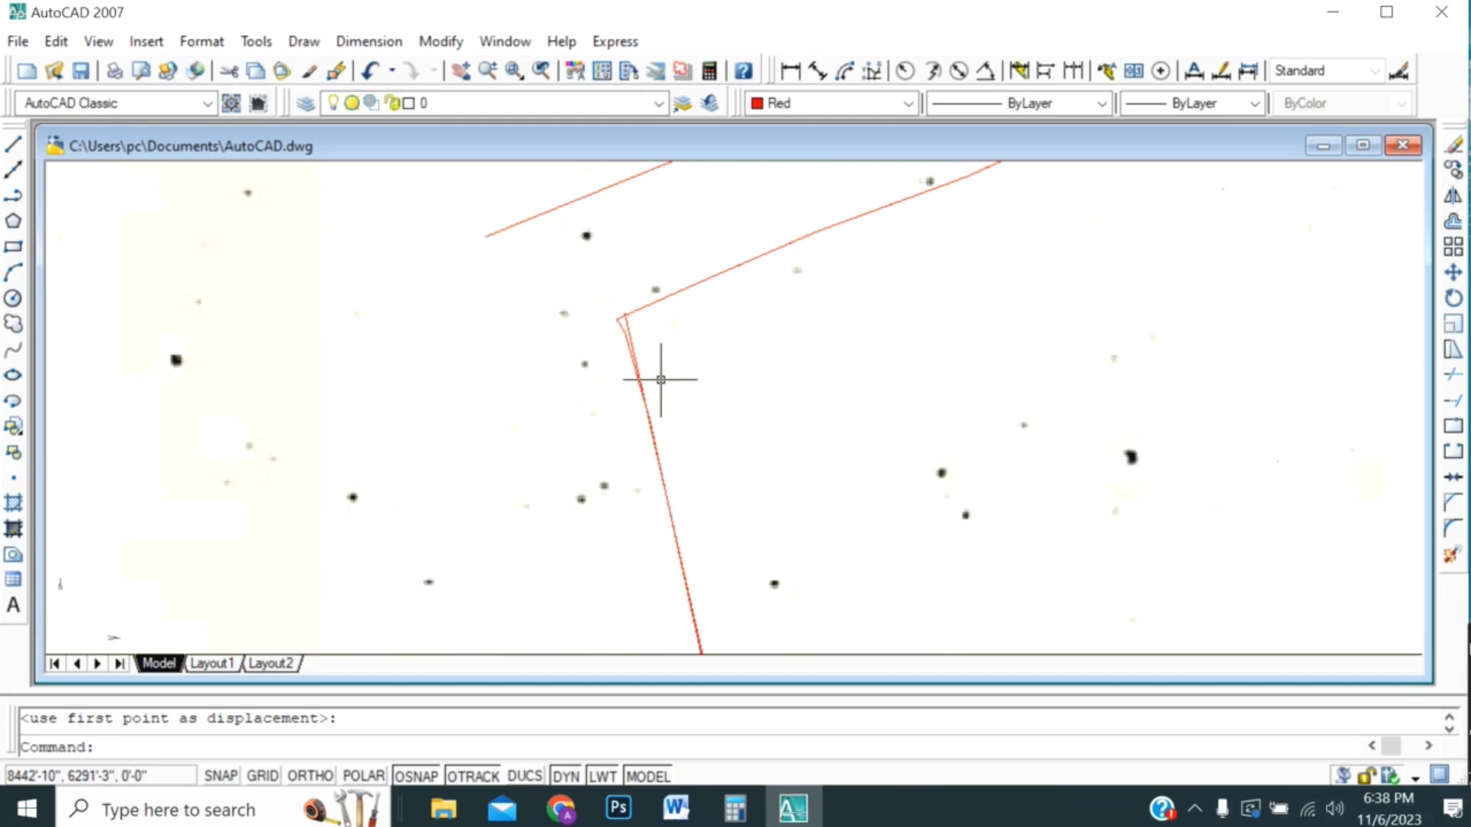
scroll(528, 357, down, 1)
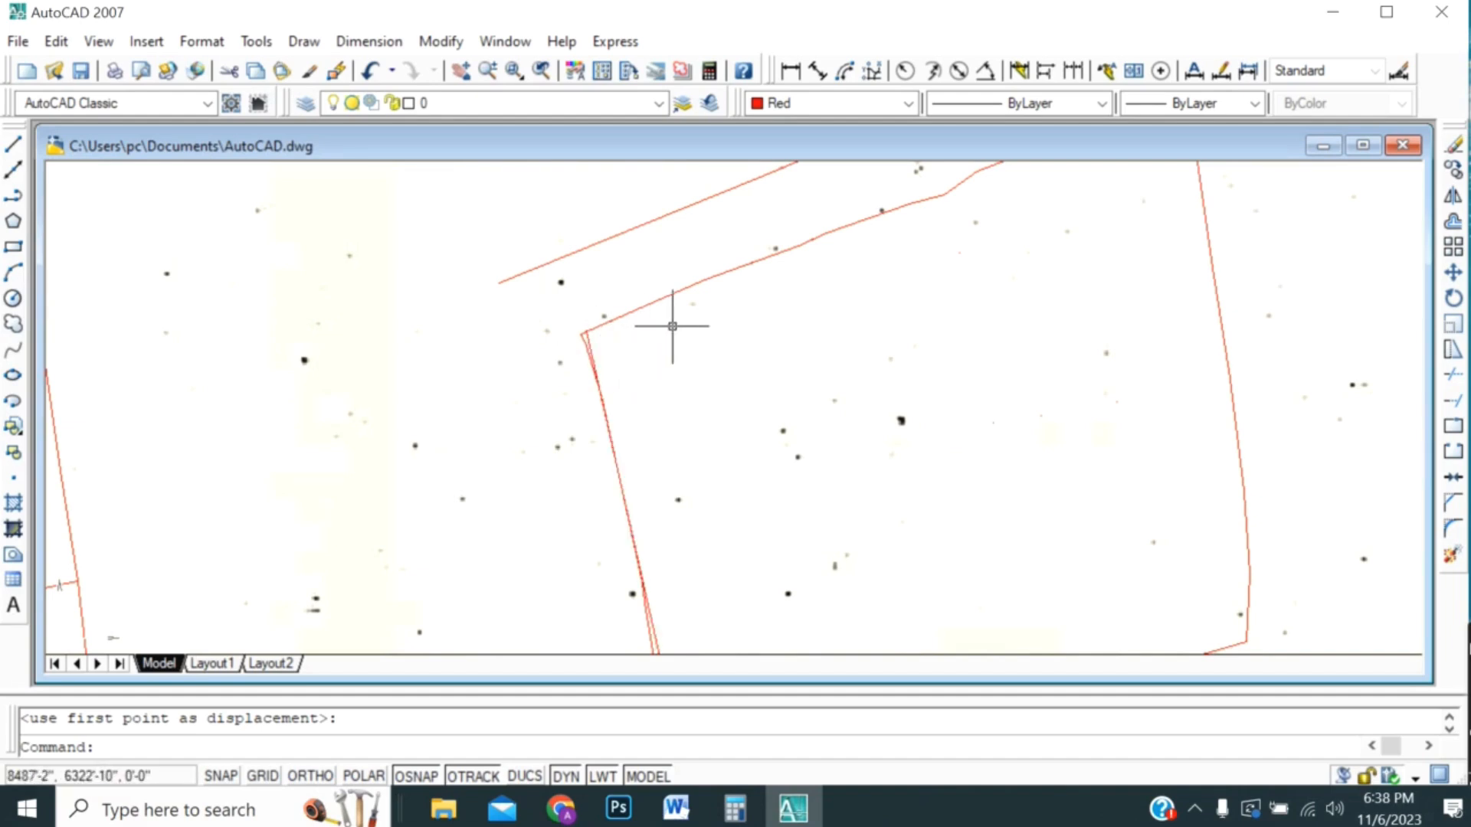
click(679, 297)
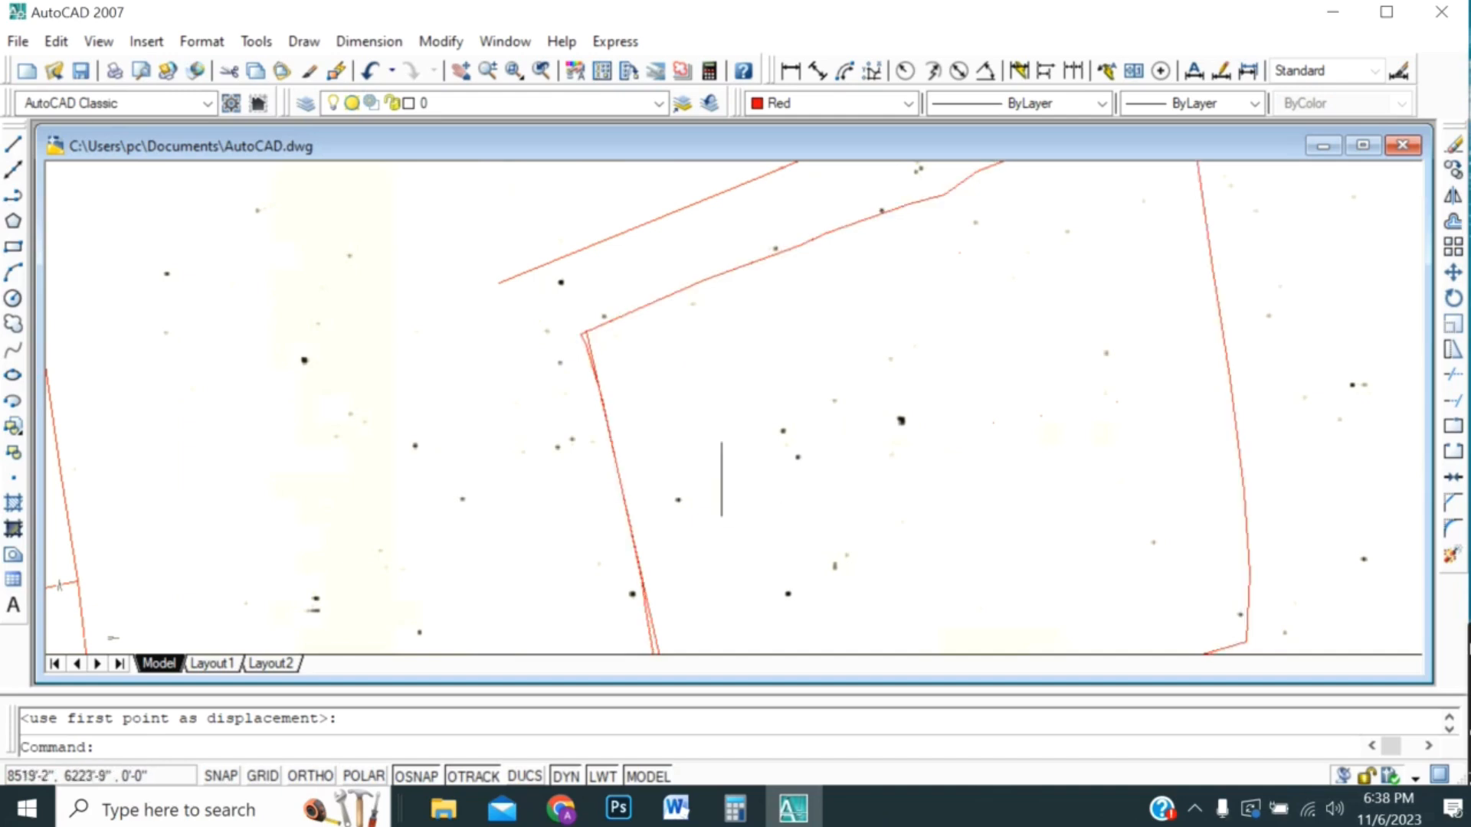
scroll(717, 360, down, 4)
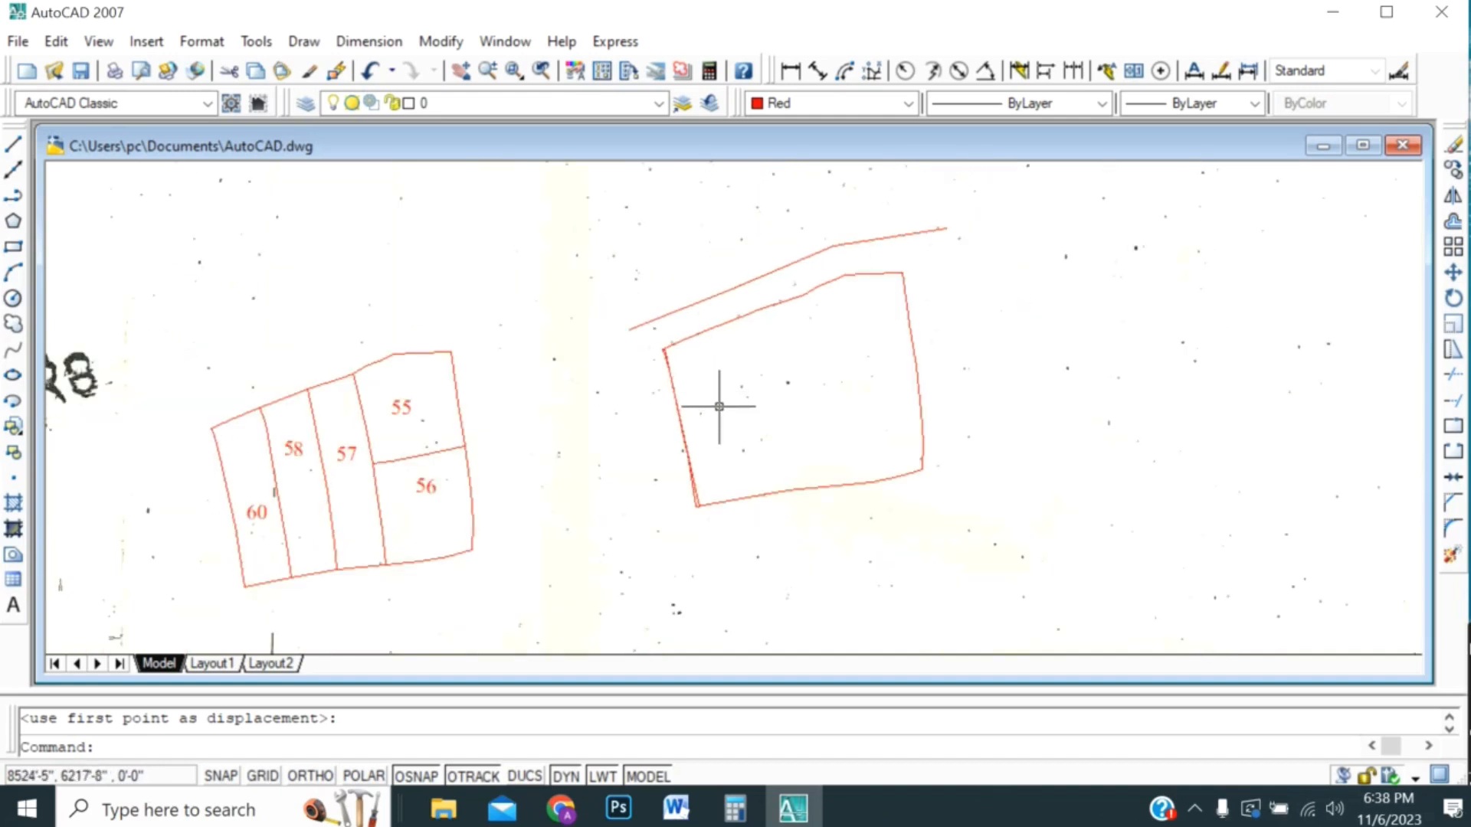
click(758, 496)
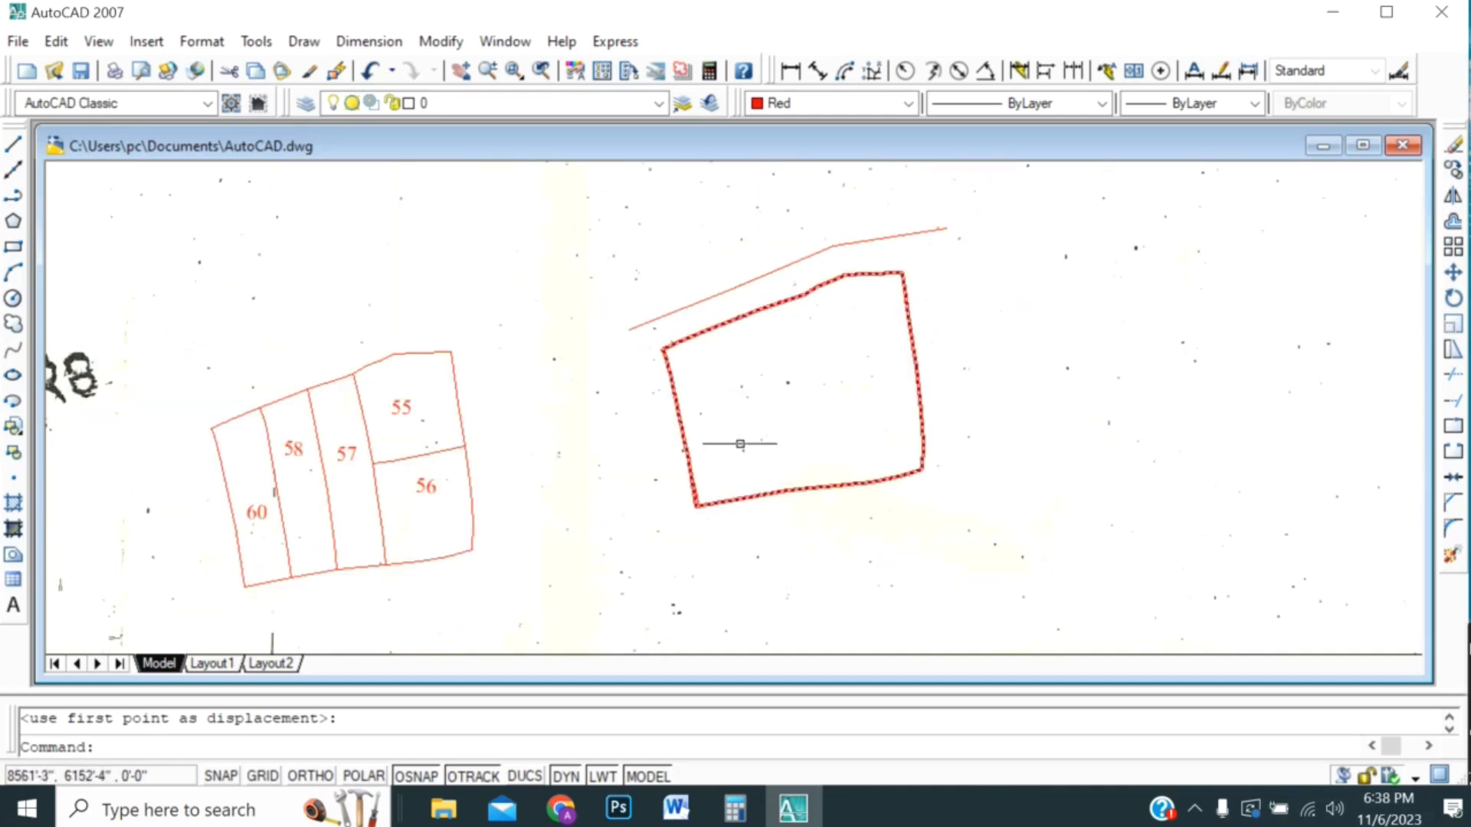
scroll(740, 444, up, 2)
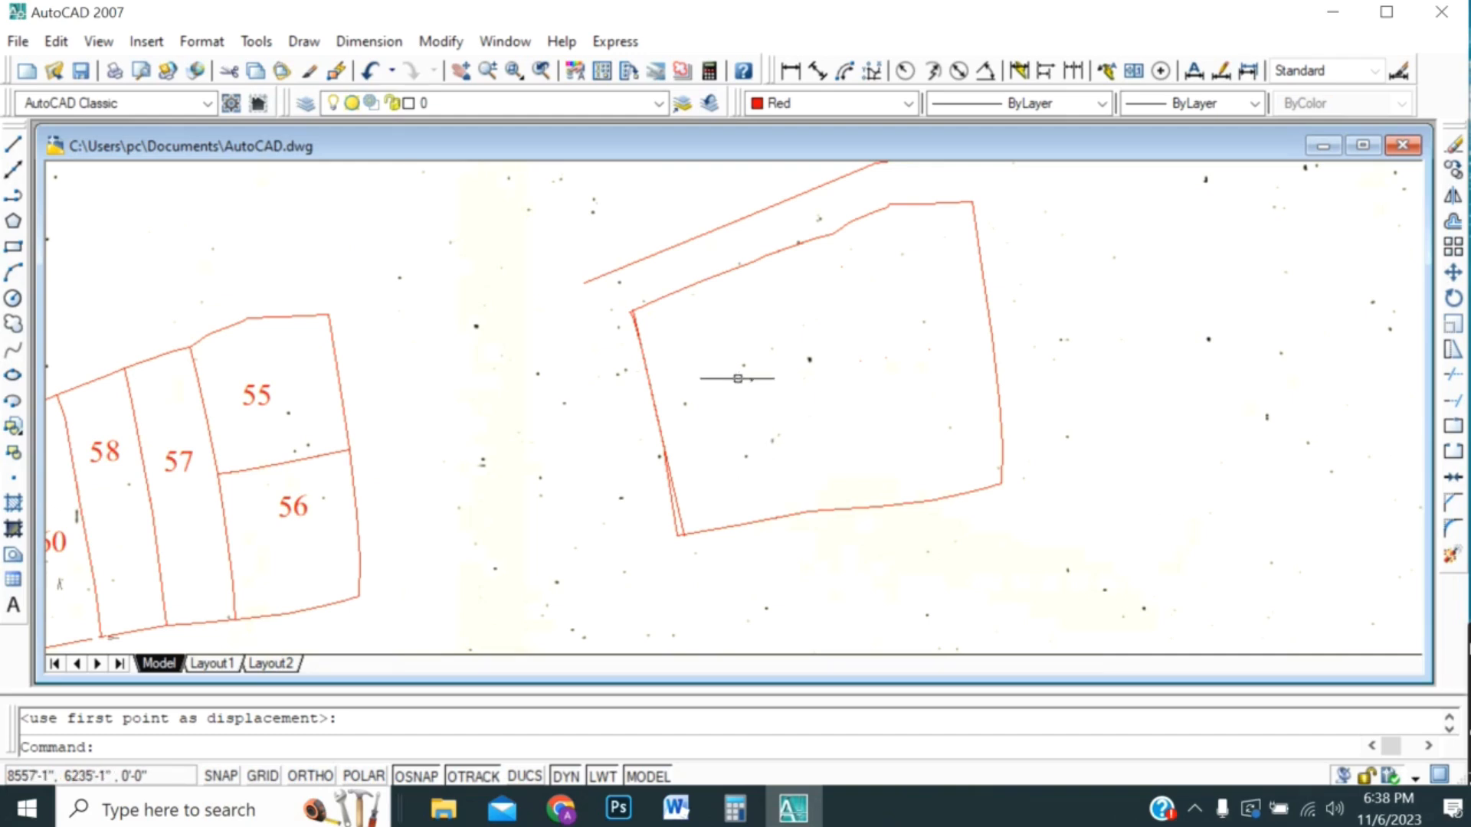
- Offset the straight polyline on the merged outline's left edge by 45' toward the inside of the outline
click(1453, 223)
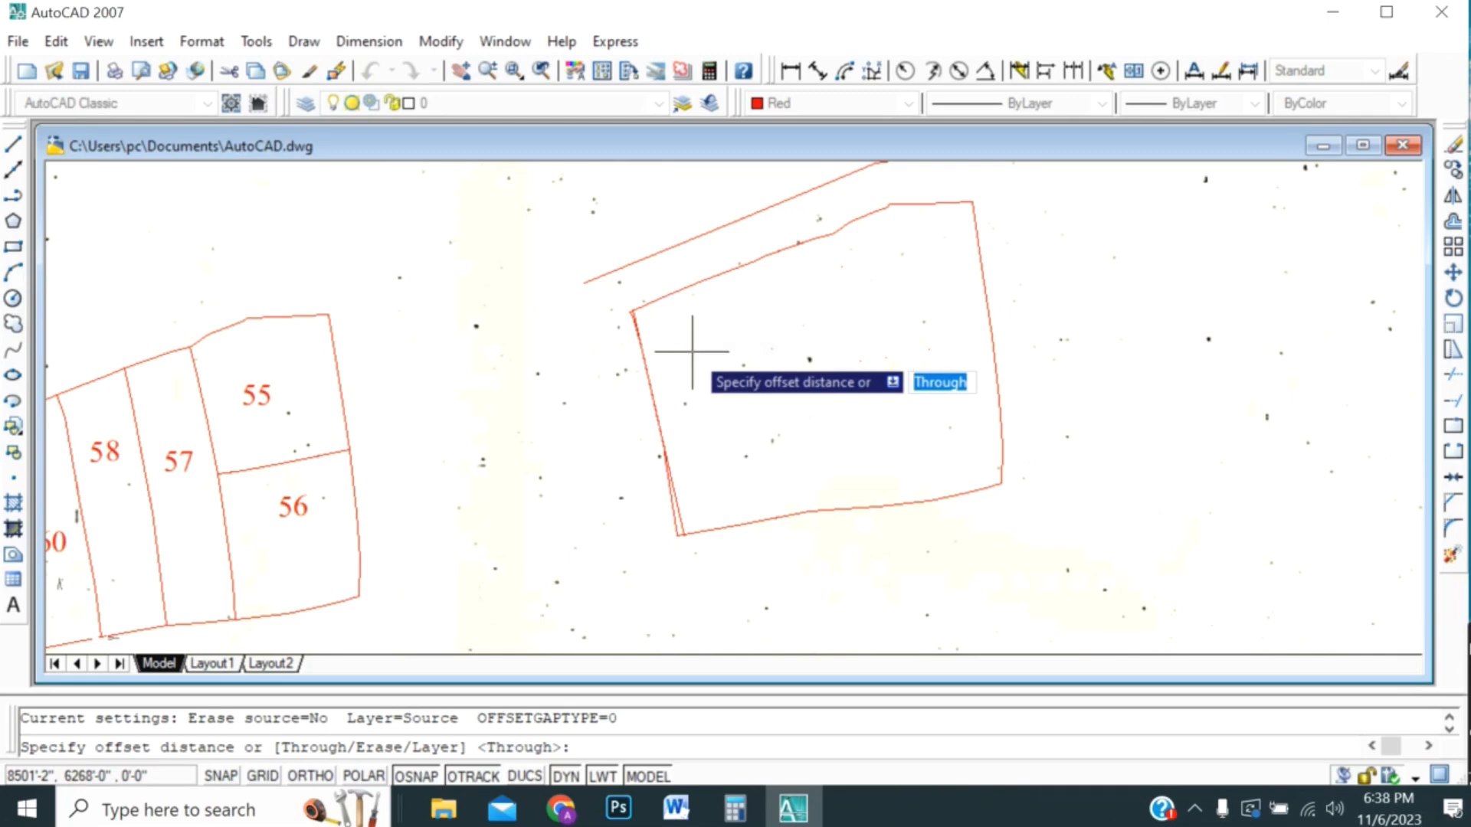
text(45')
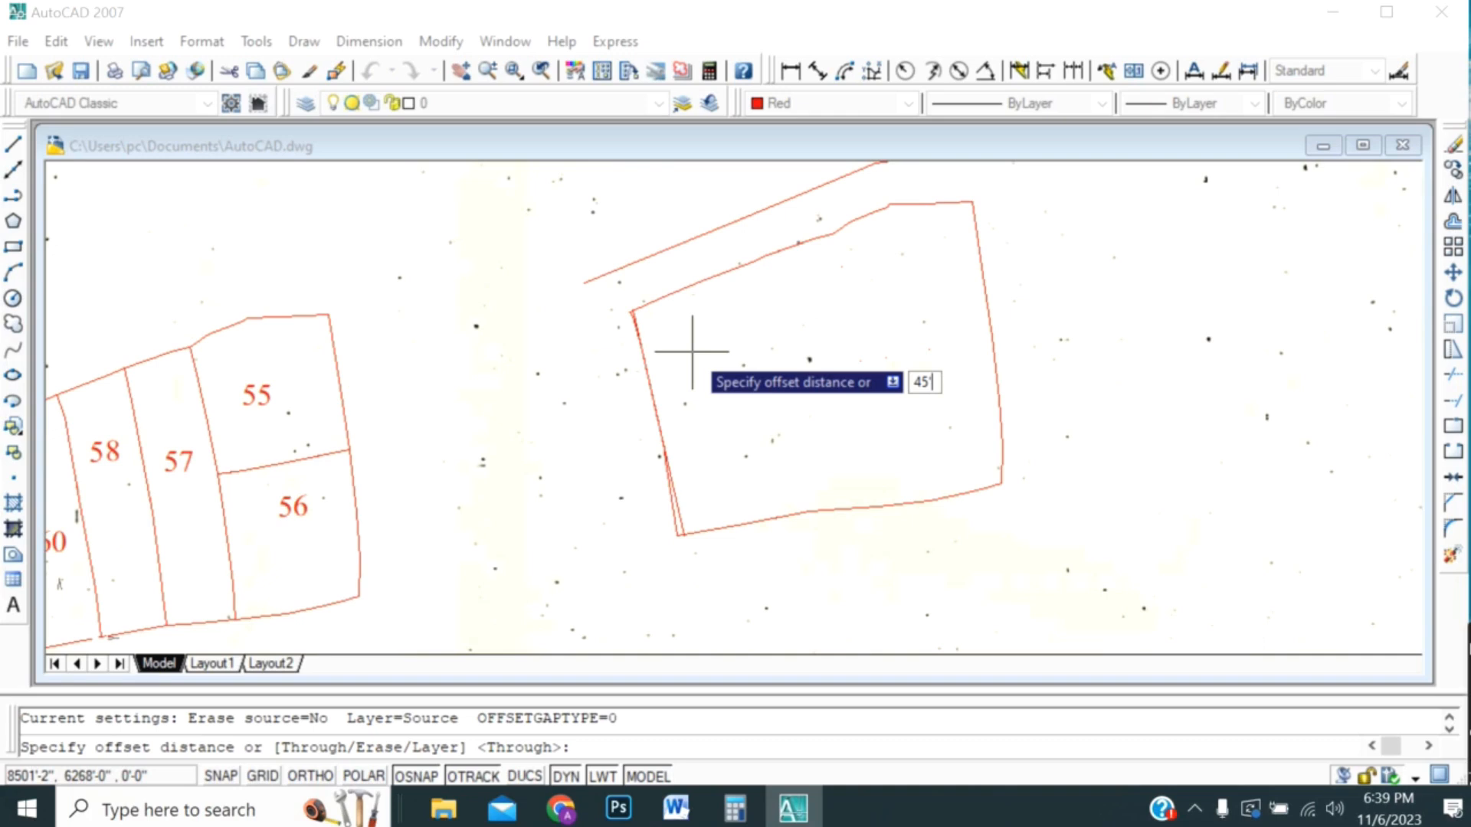
key(Return)
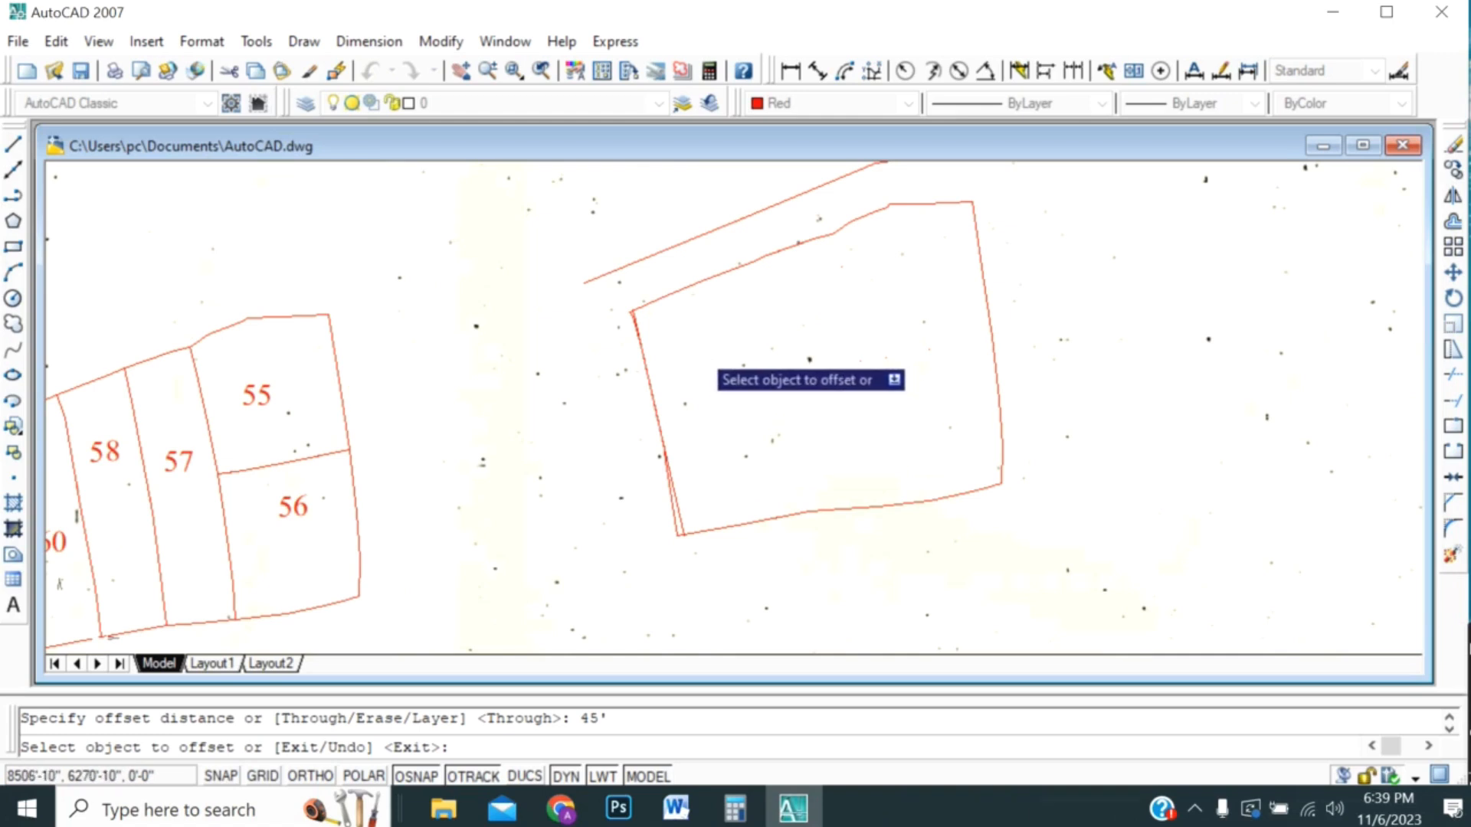
scroll(713, 385, up, 5)
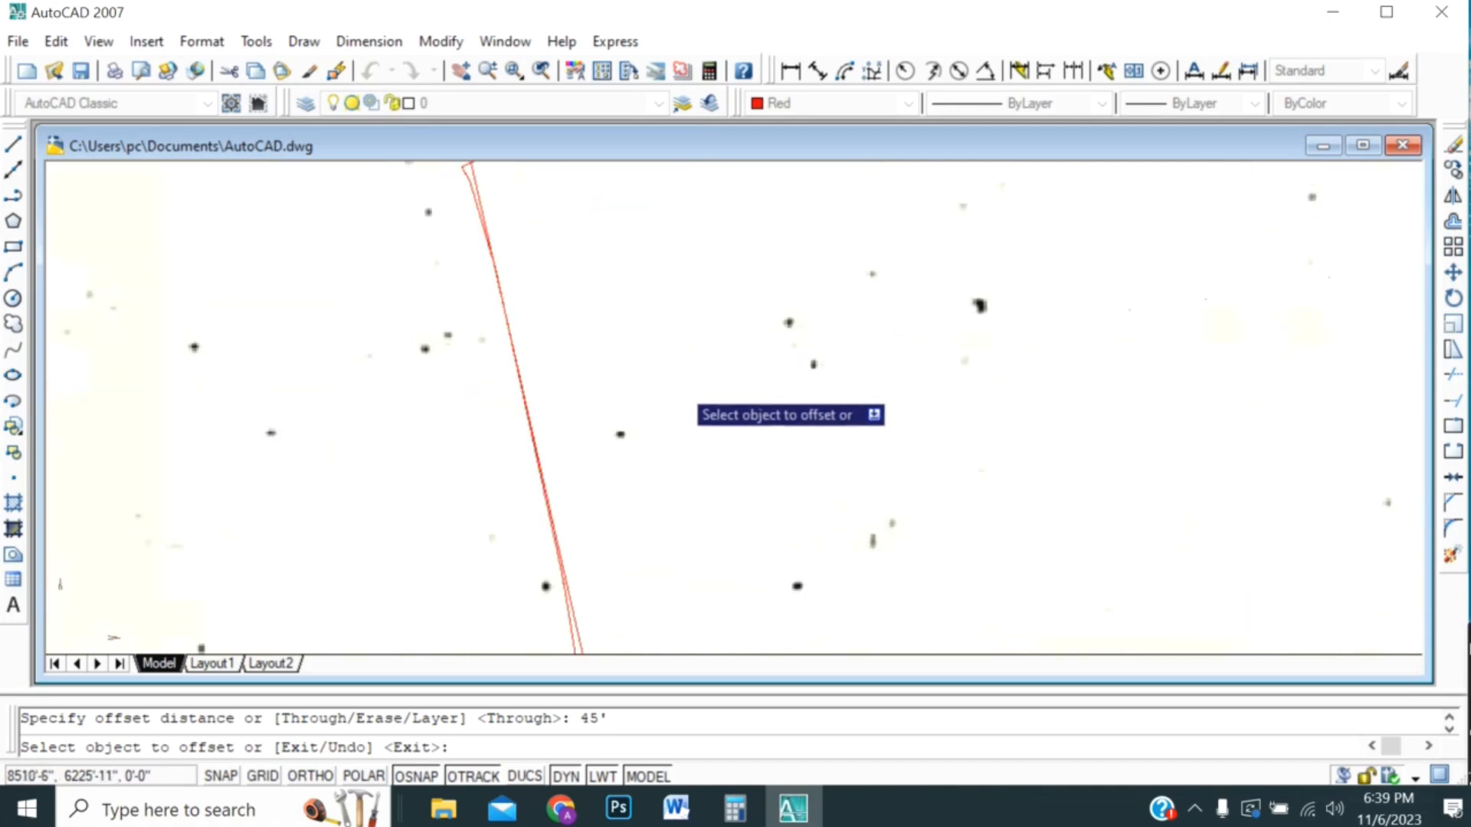
scroll(522, 212, up, 3)
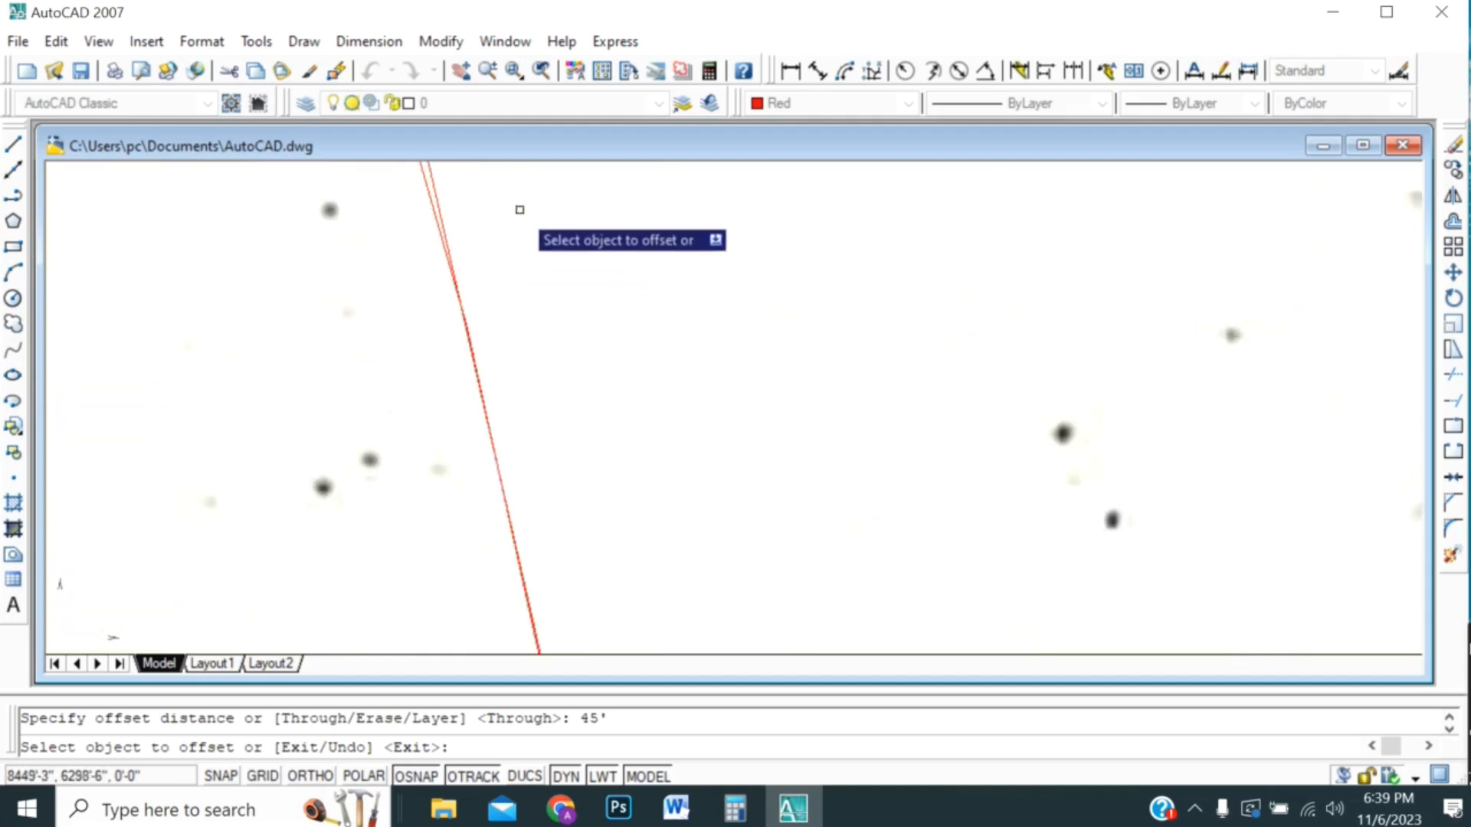
scroll(562, 446, down, 2)
scroll(522, 278, up, 5)
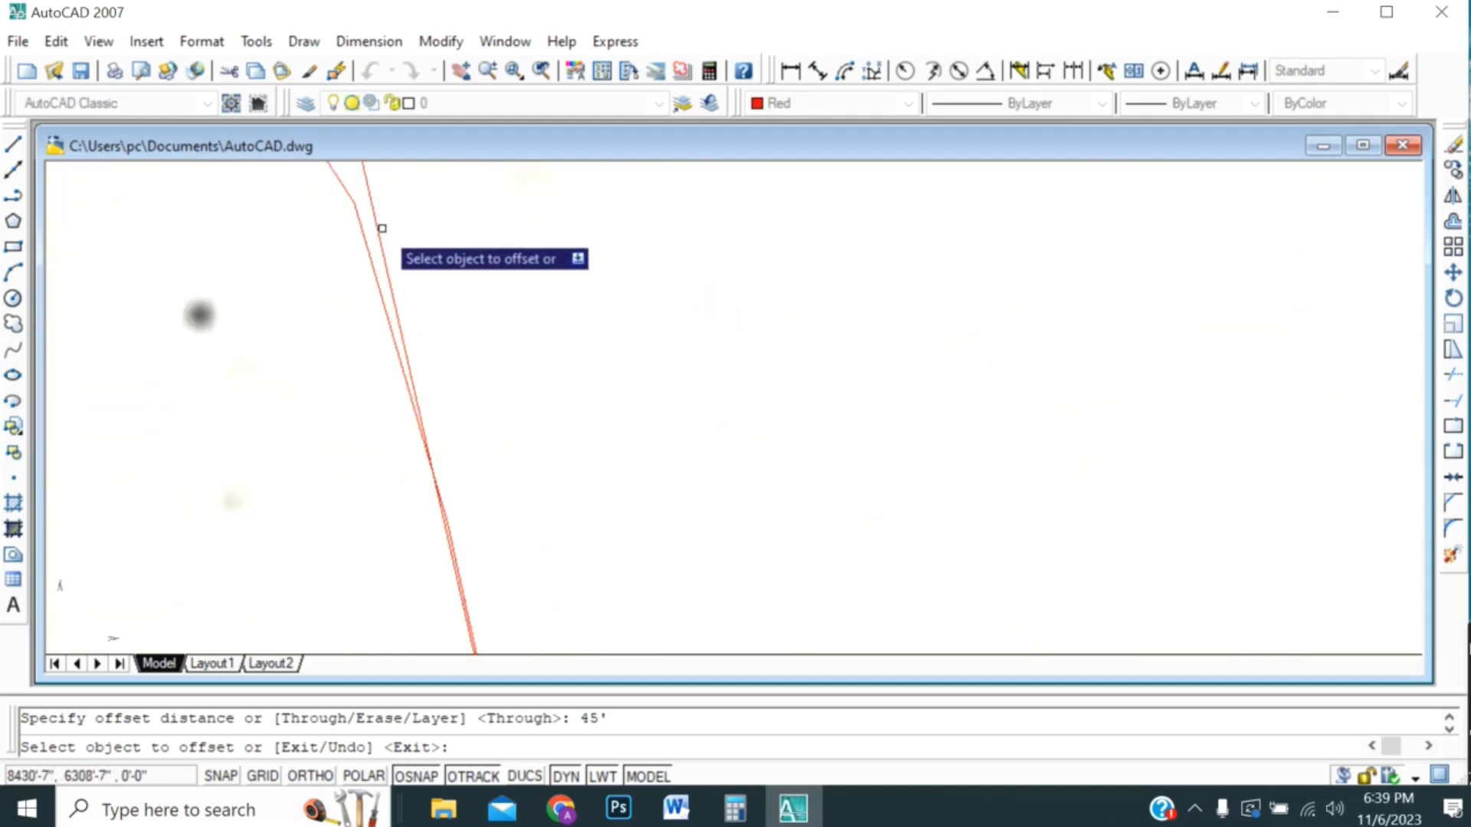
click(380, 228)
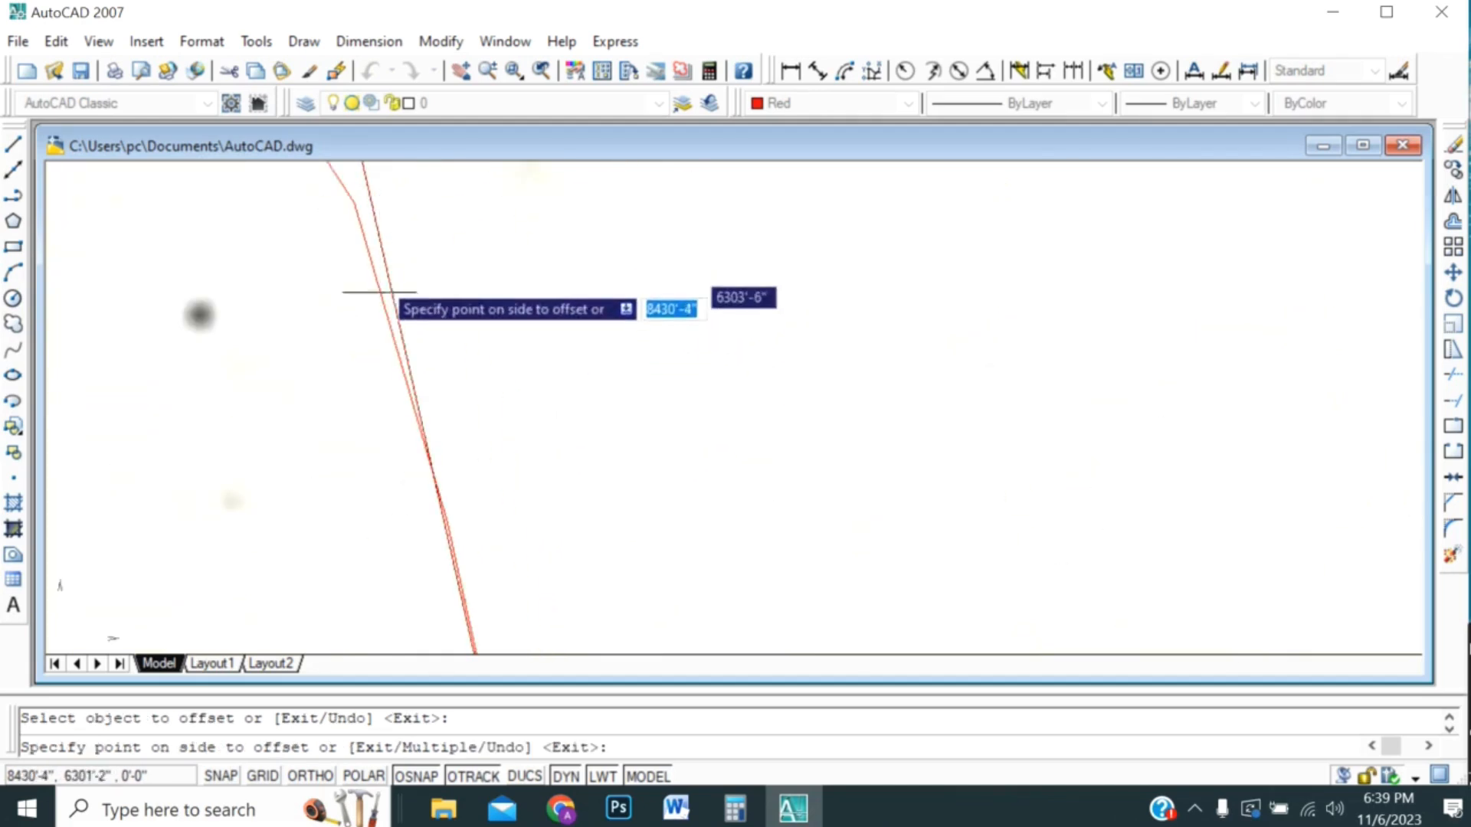
scroll(376, 460, down, 4)
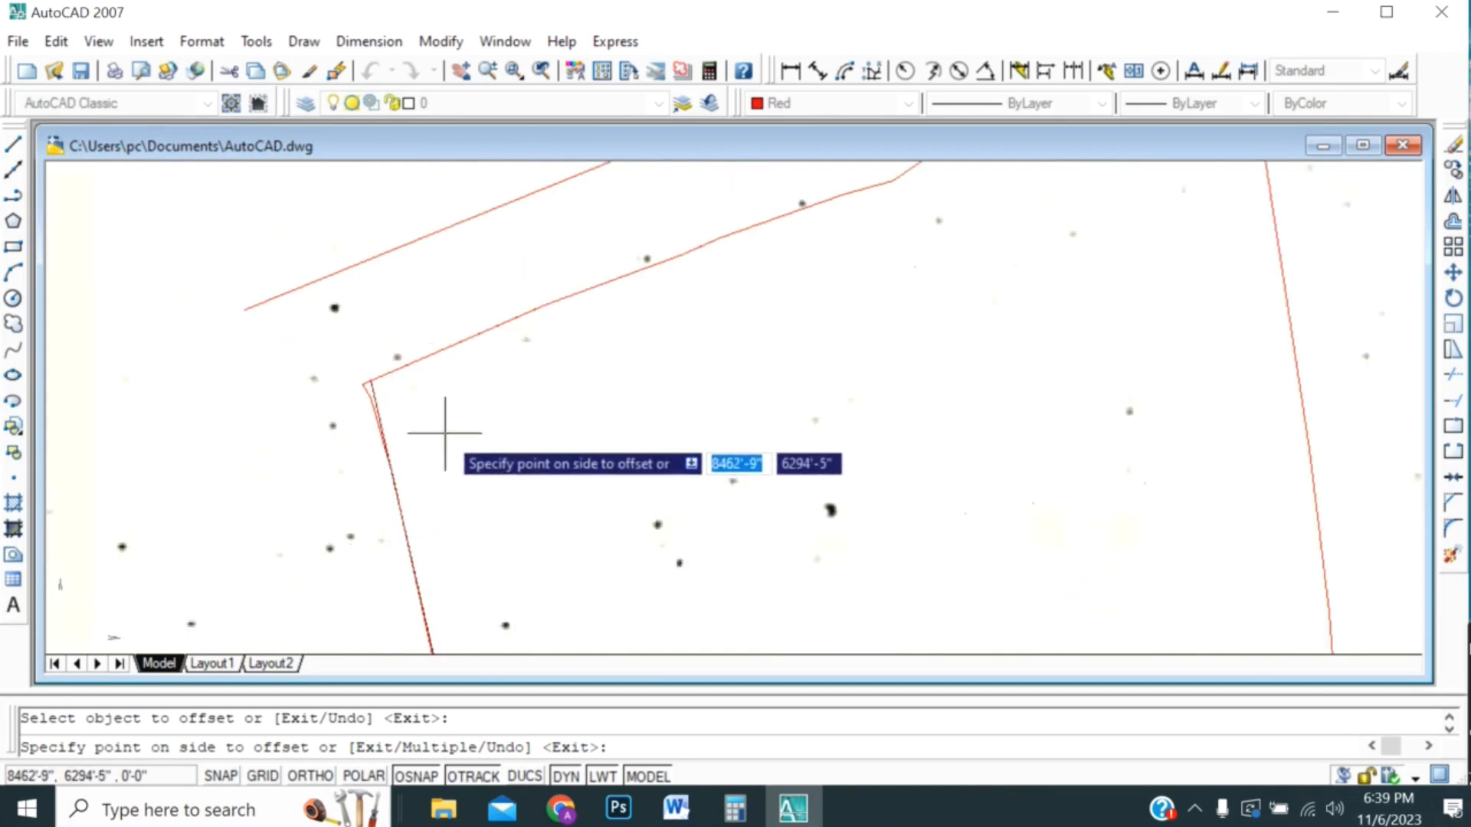
scroll(522, 379, down, 2)
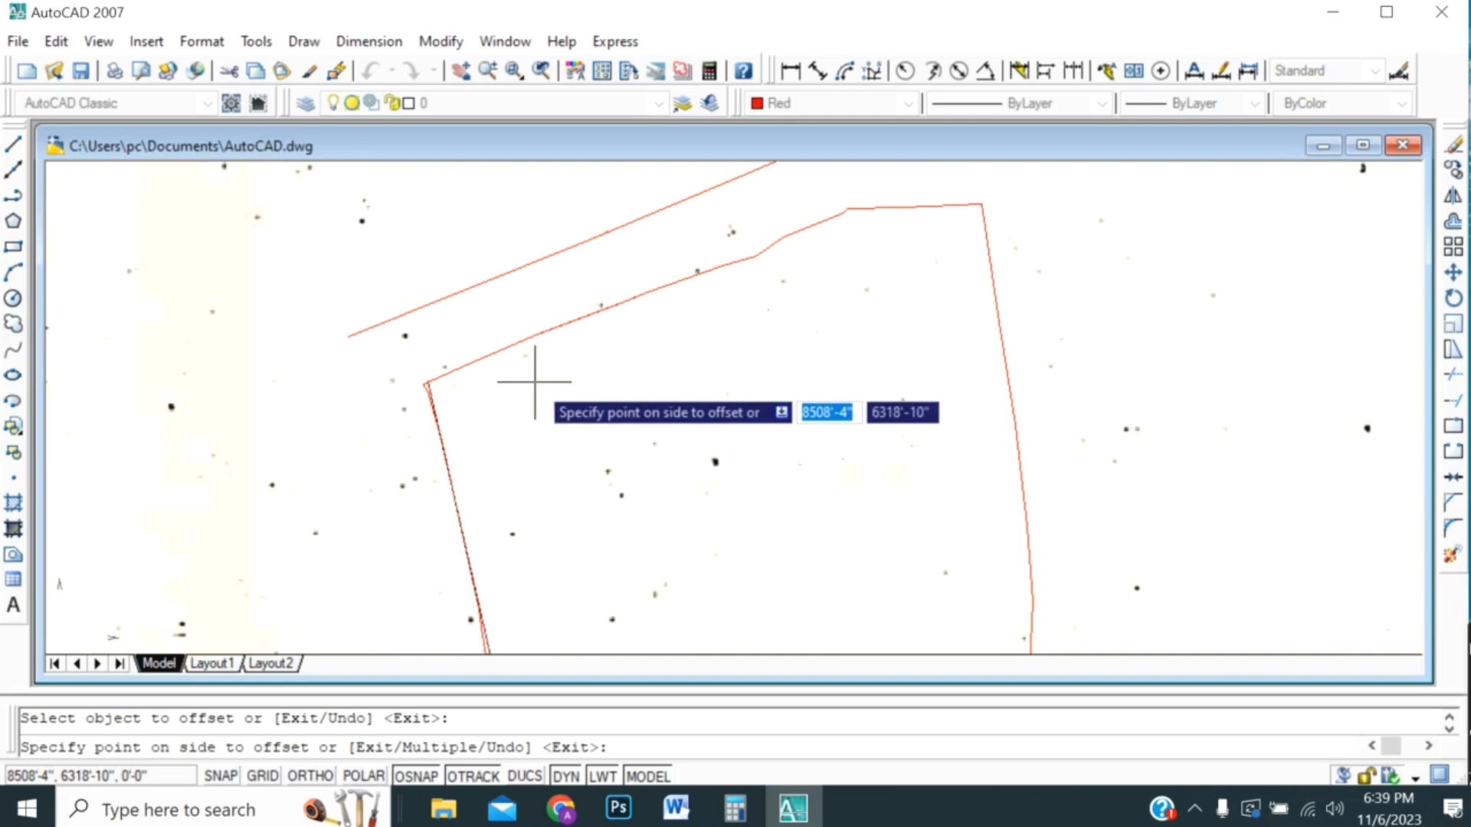
scroll(535, 381, down, 2)
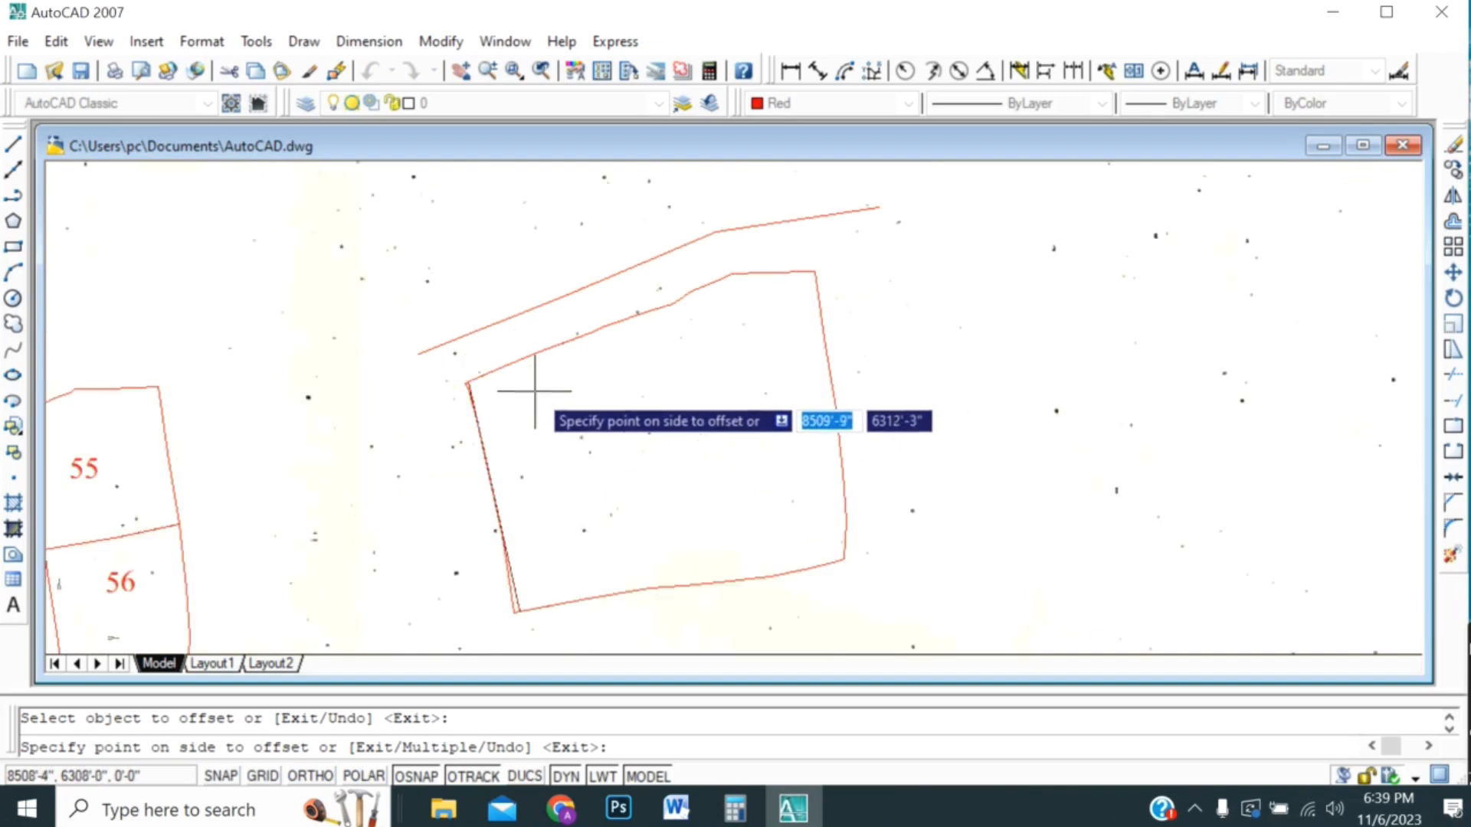
click(553, 411)
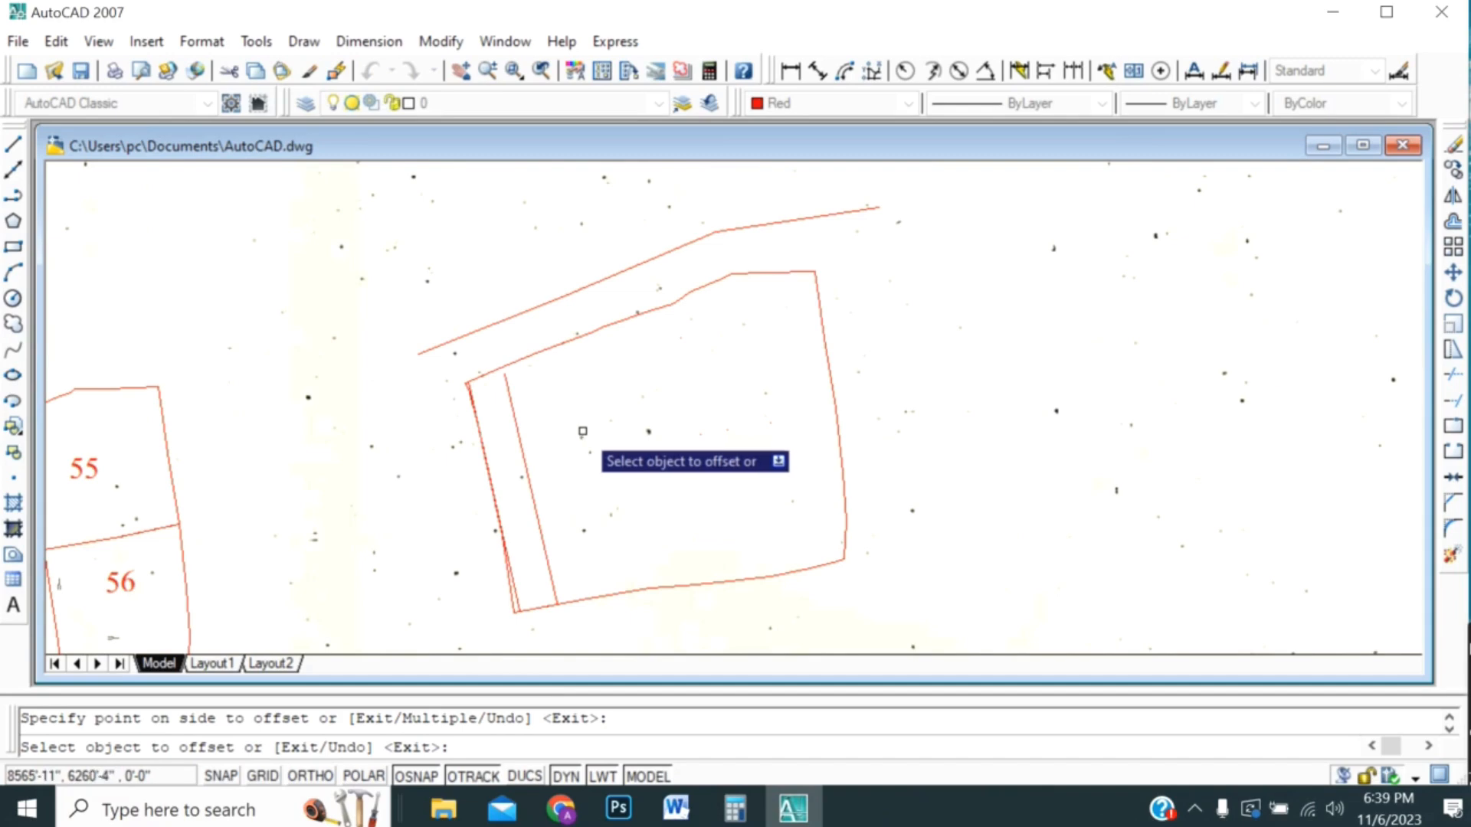
scroll(494, 440, up, 2)
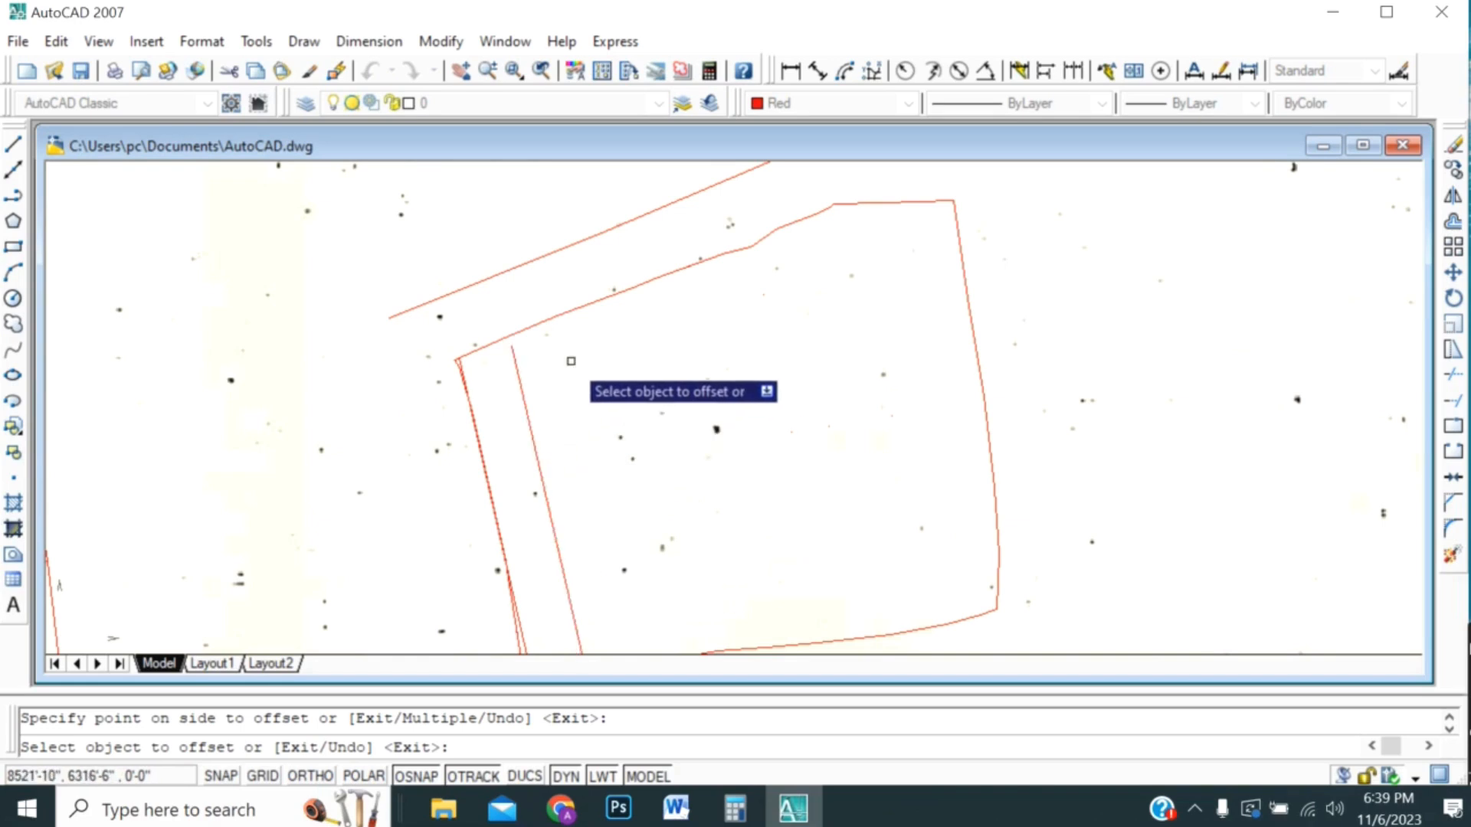
scroll(573, 376, down, 2)
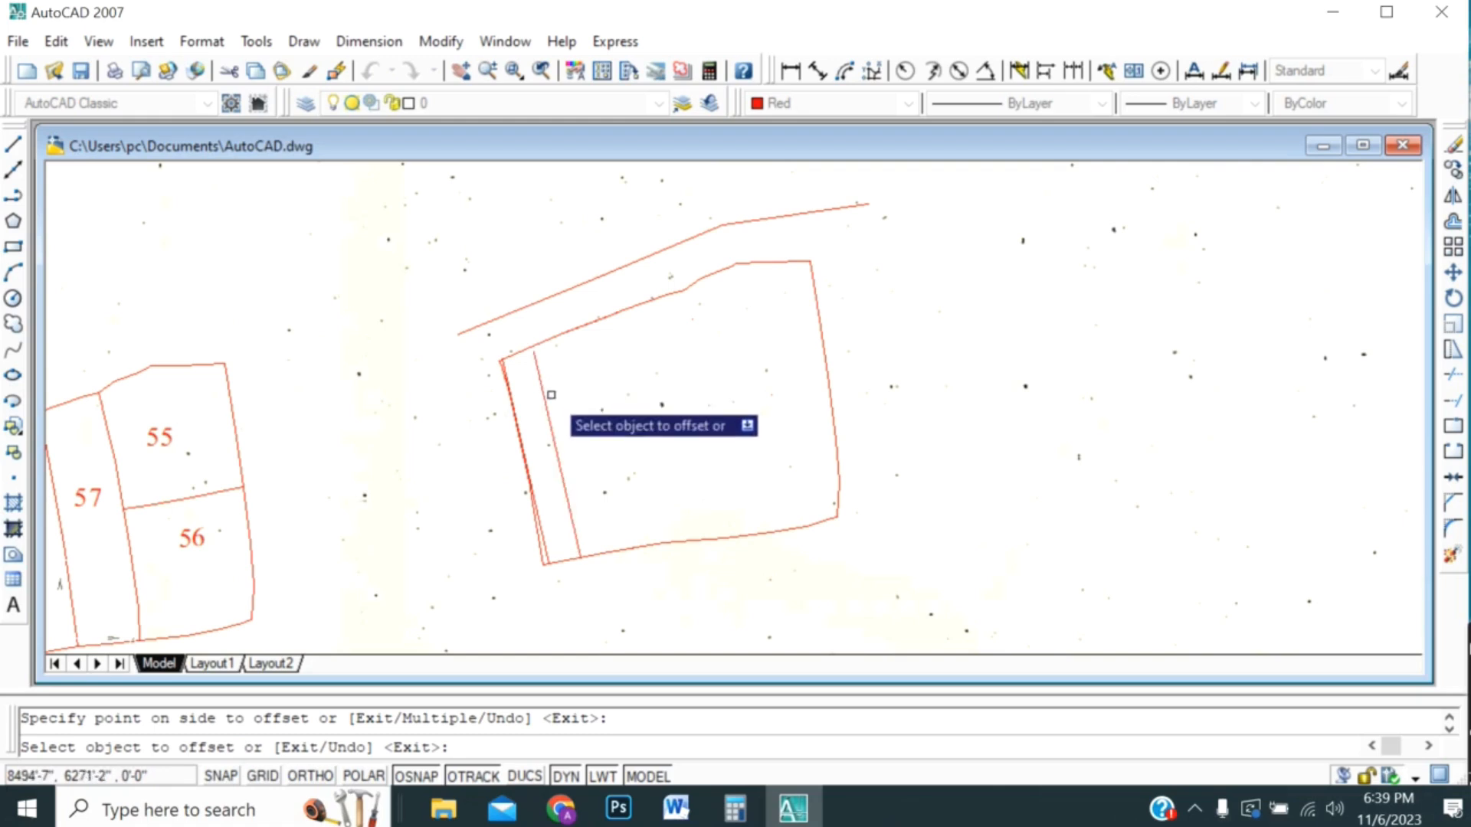
scroll(550, 395, up, 2)
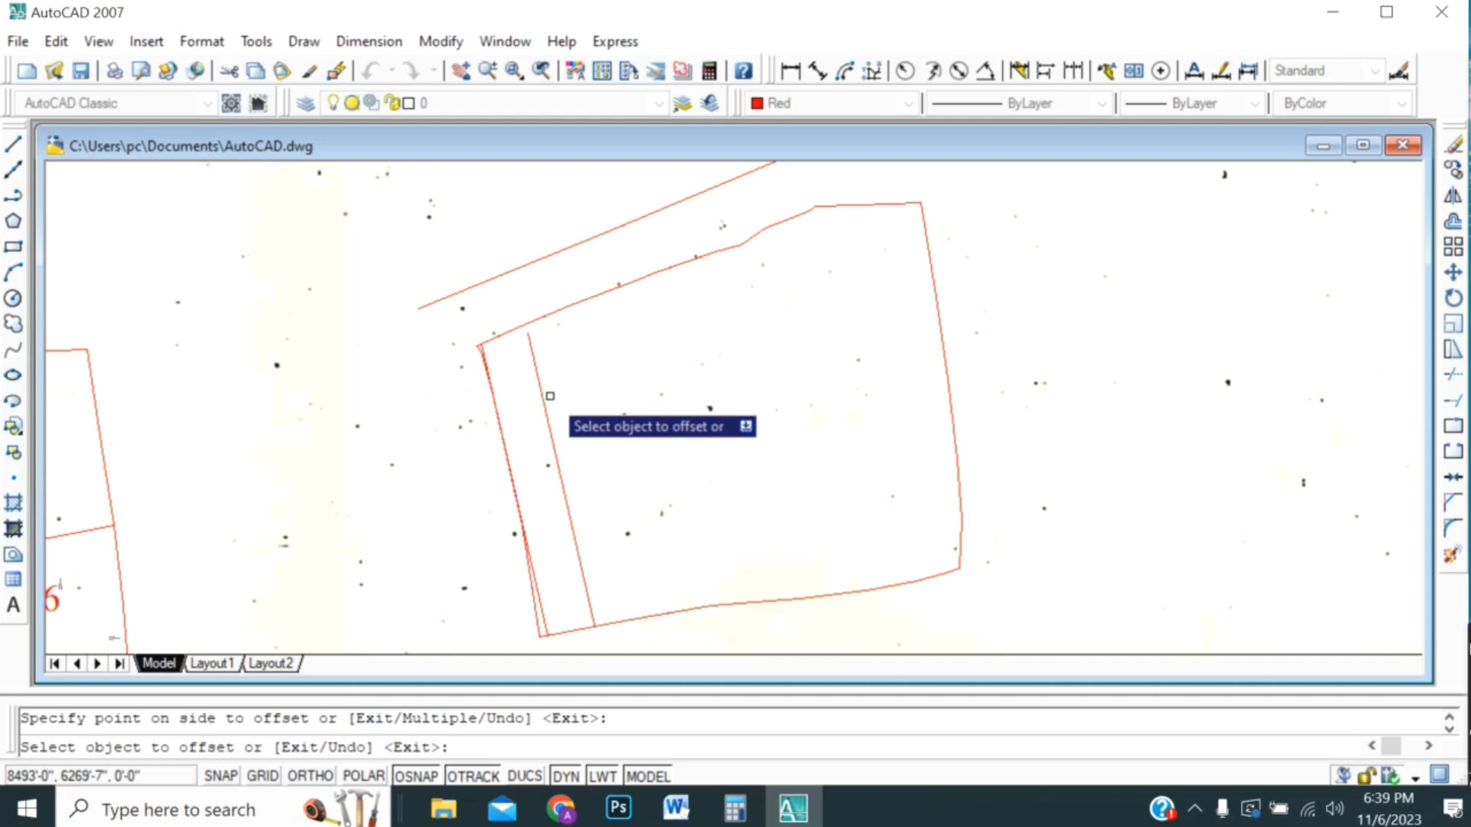
key(Return)
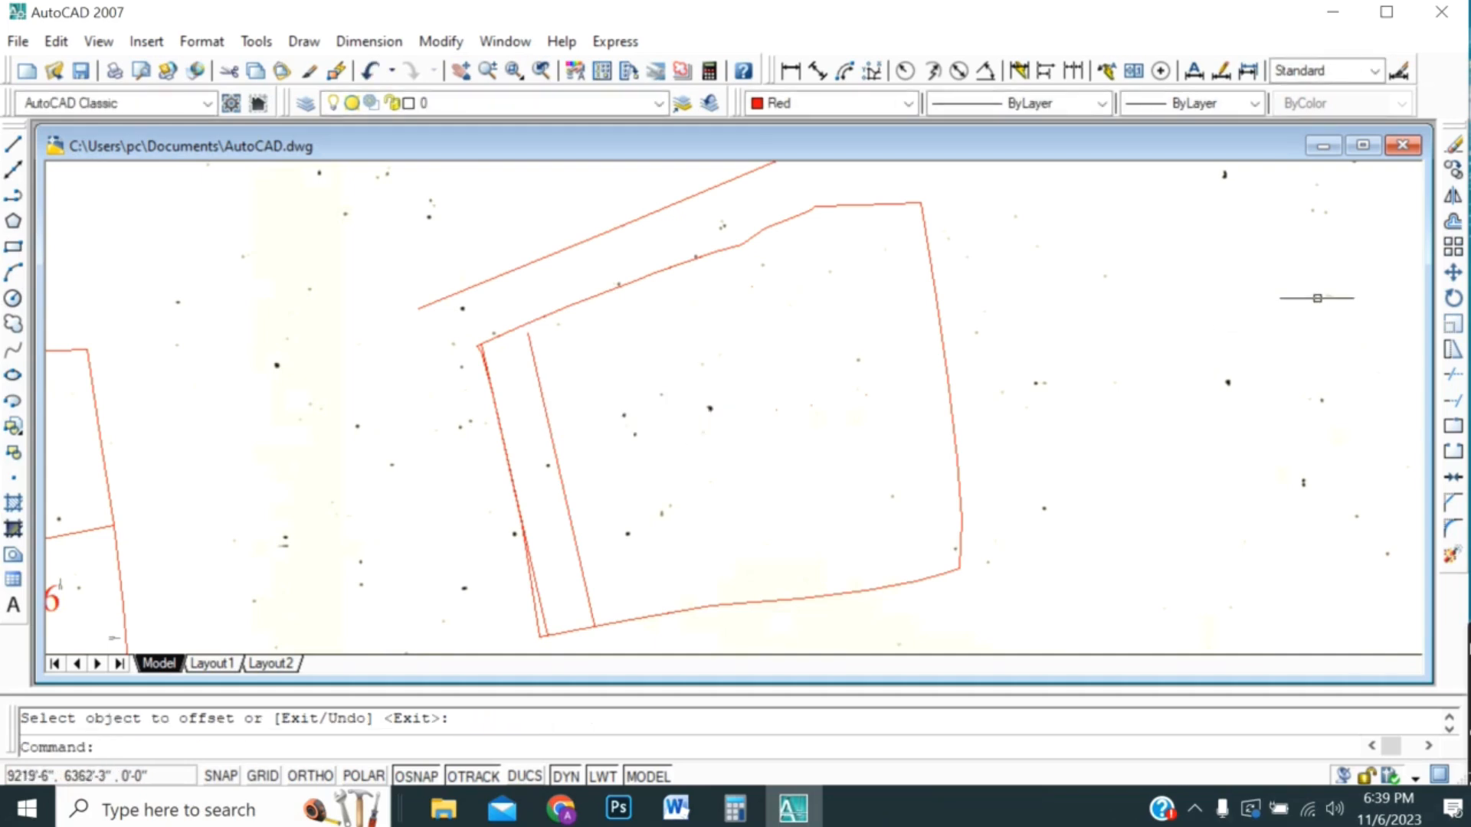
- Offset the inner parallel line by 10' further into the merged outline, away from its left edge
click(1453, 222)
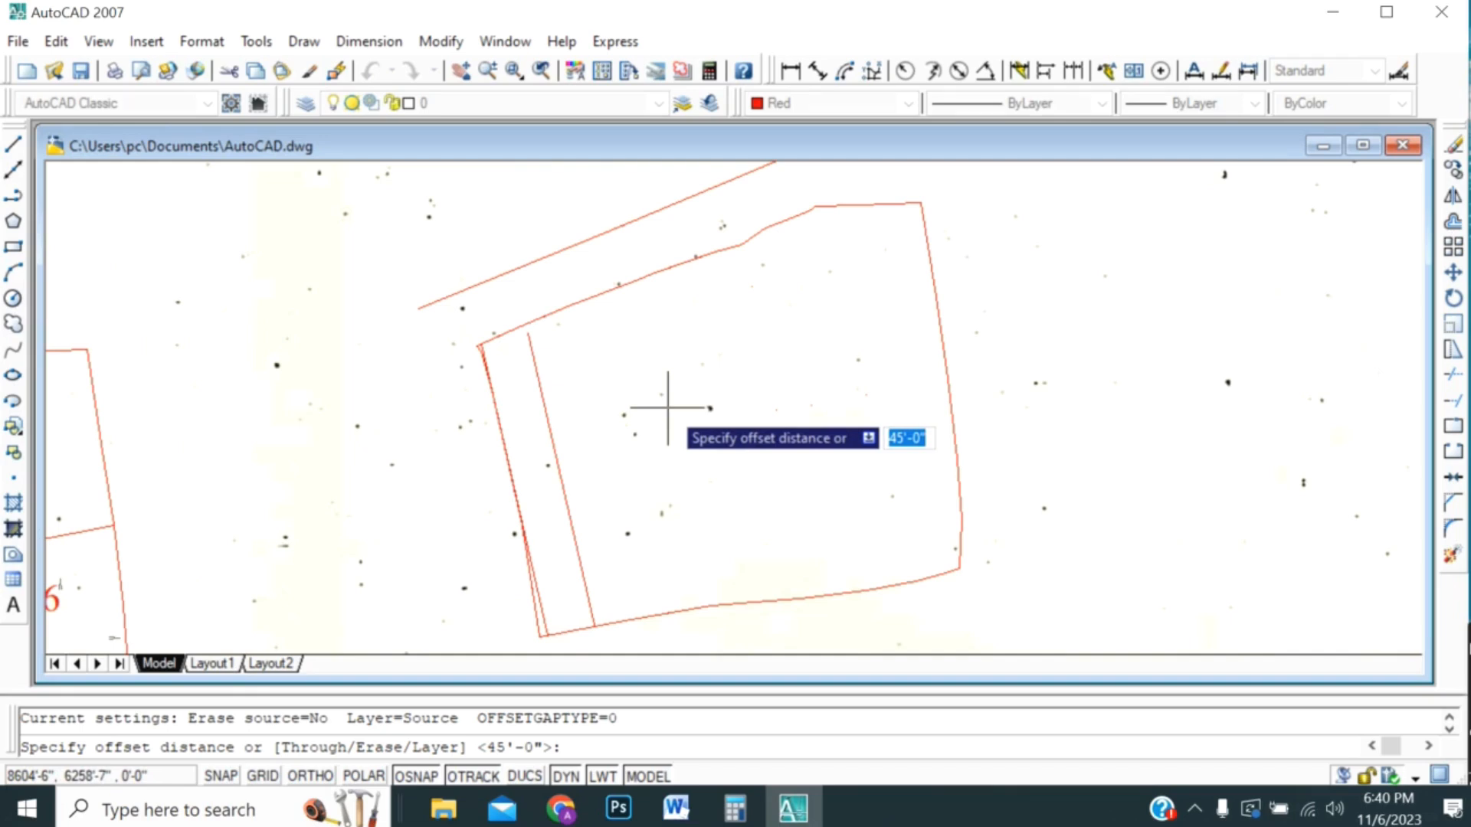
text(10')
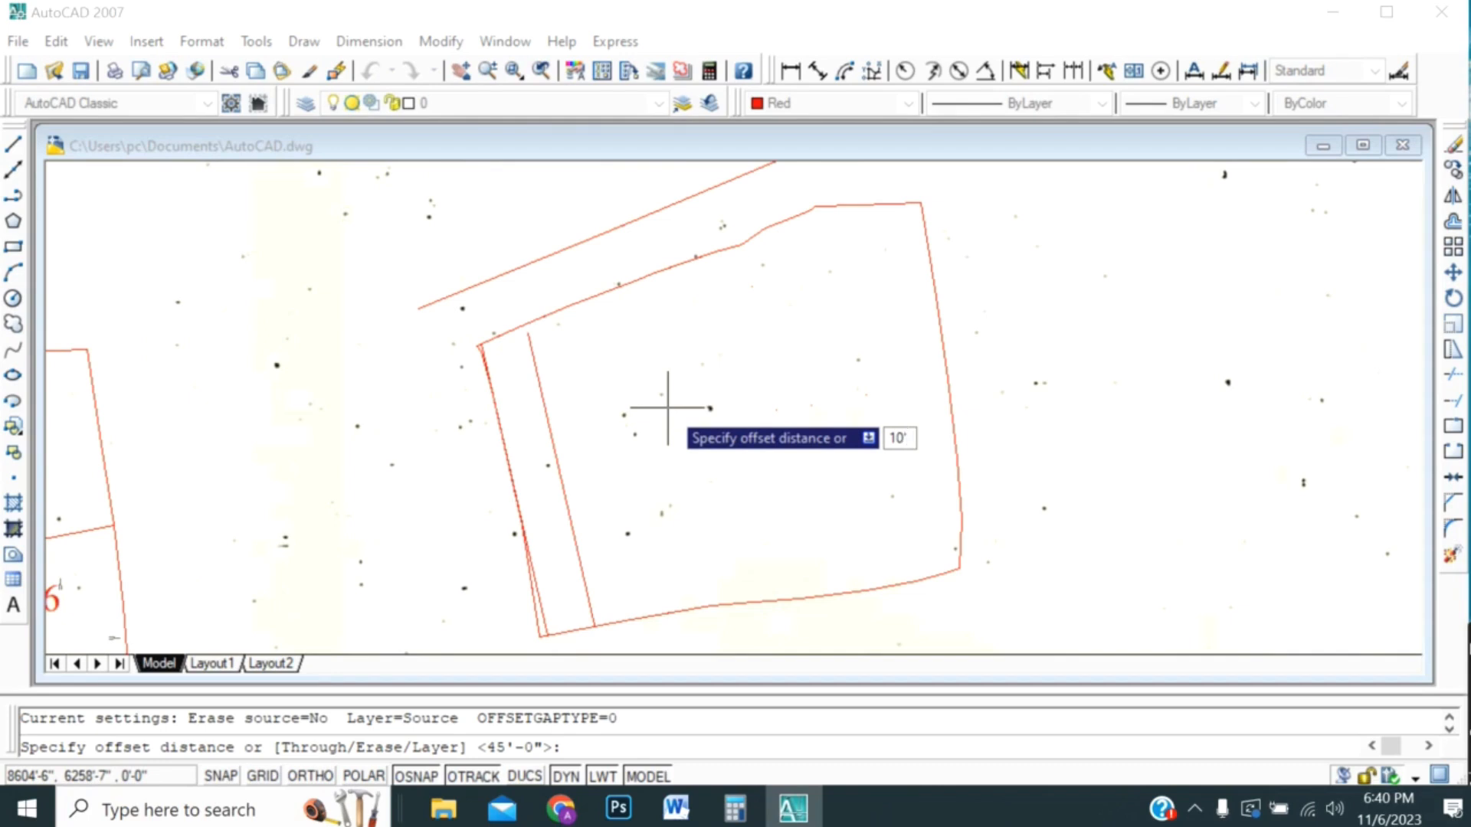
key(Return)
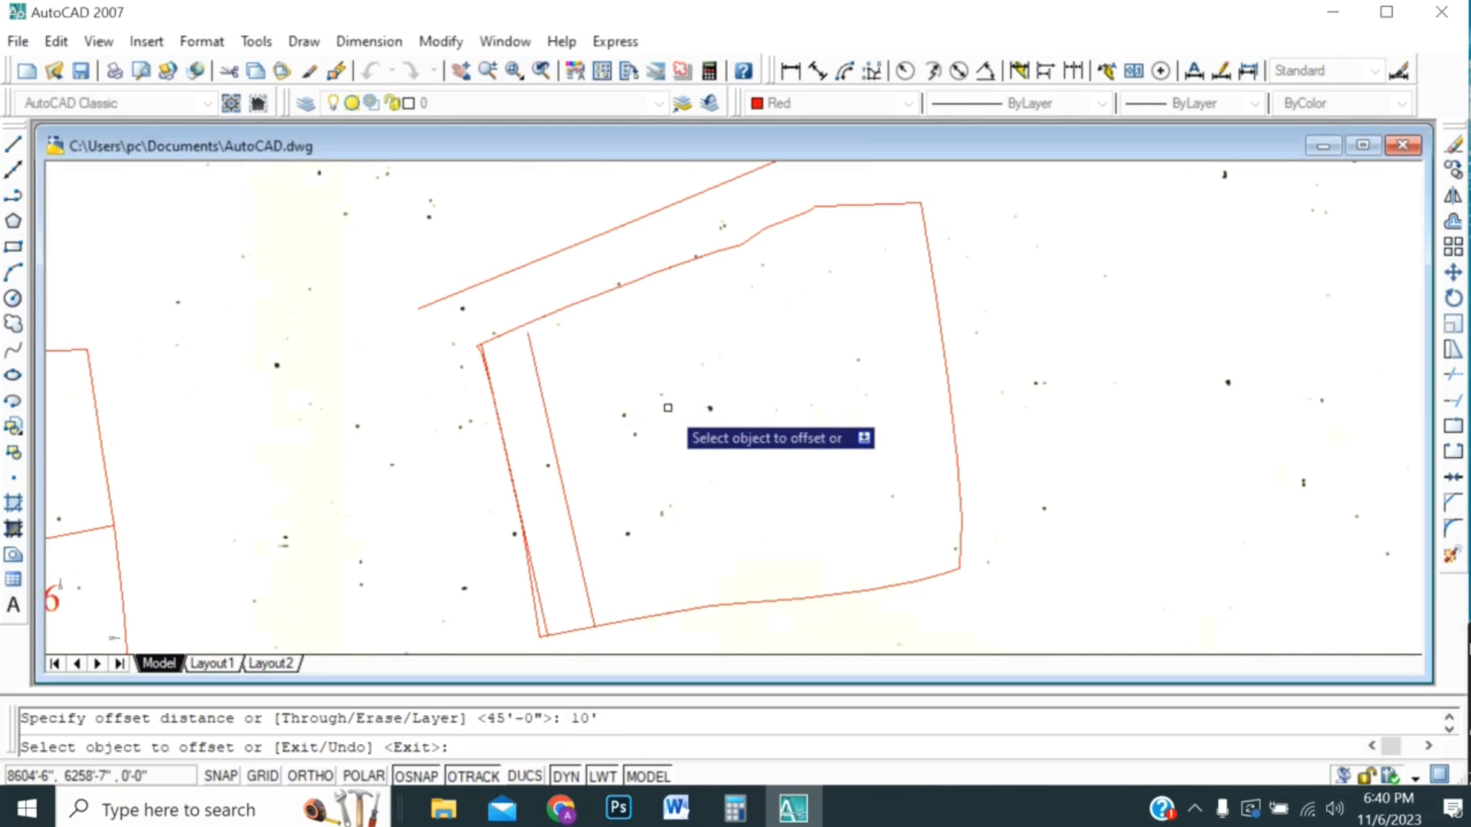
click(543, 388)
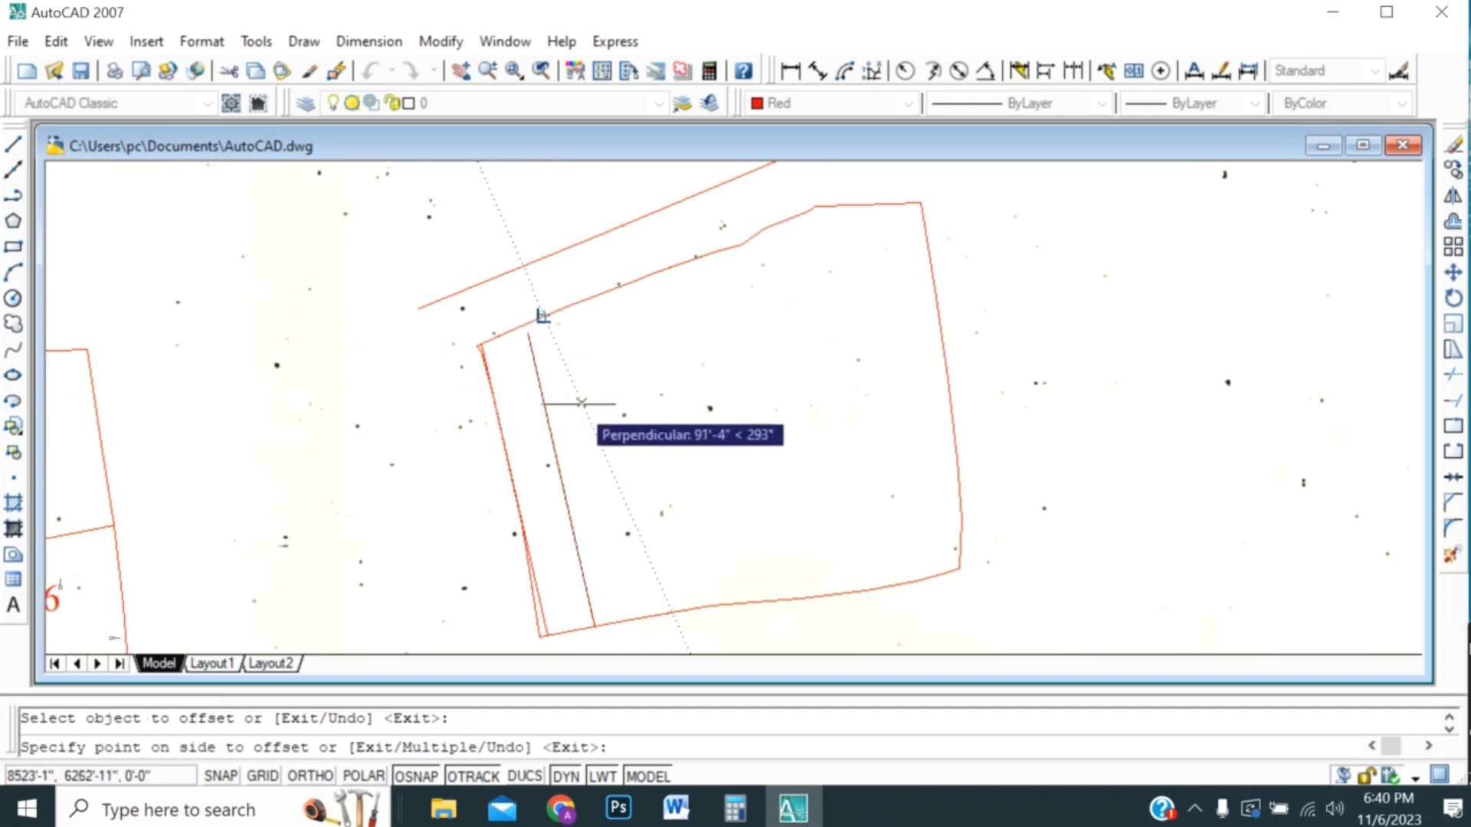
click(615, 408)
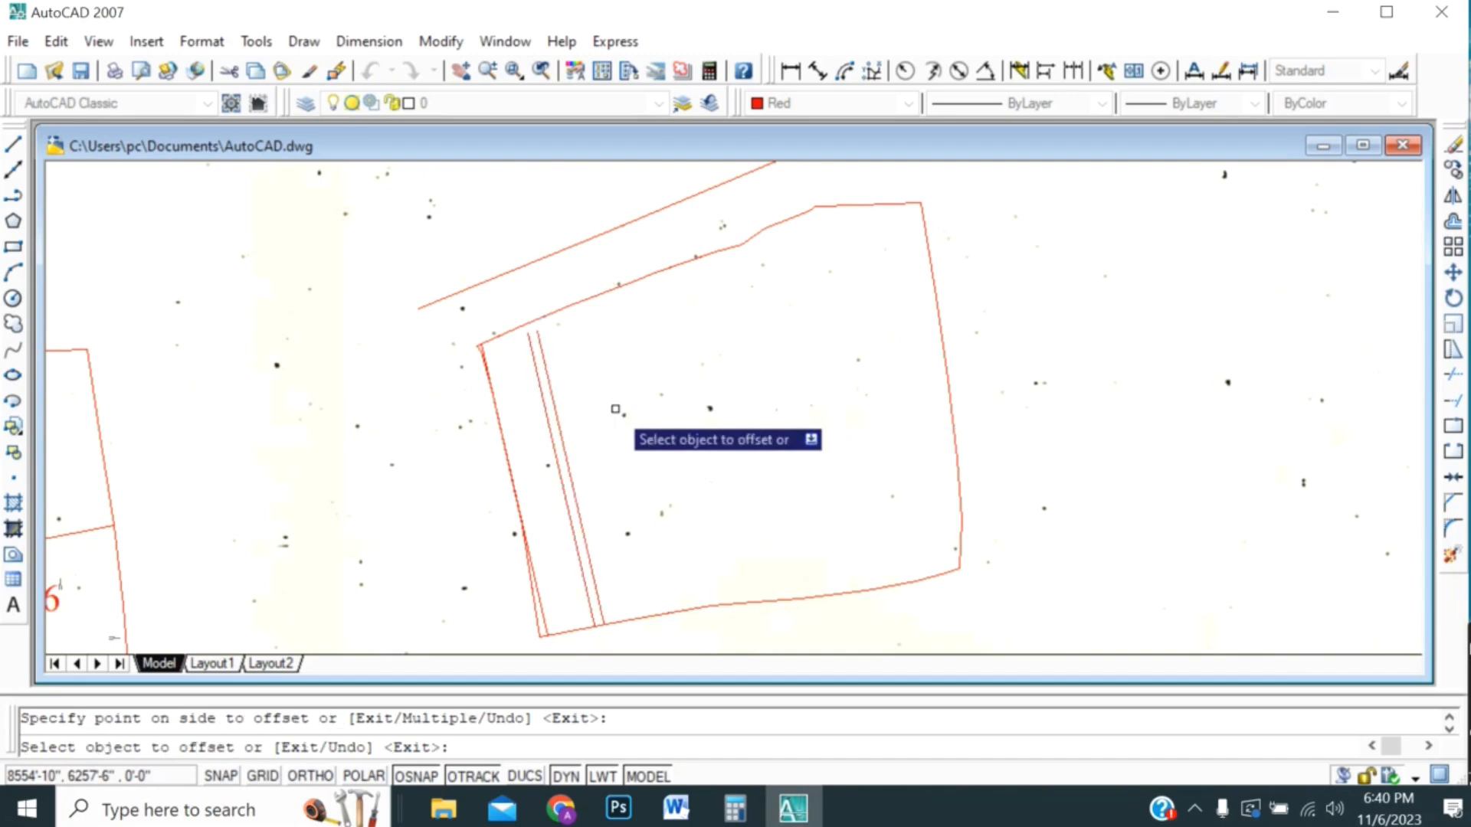
scroll(611, 430, up, 3)
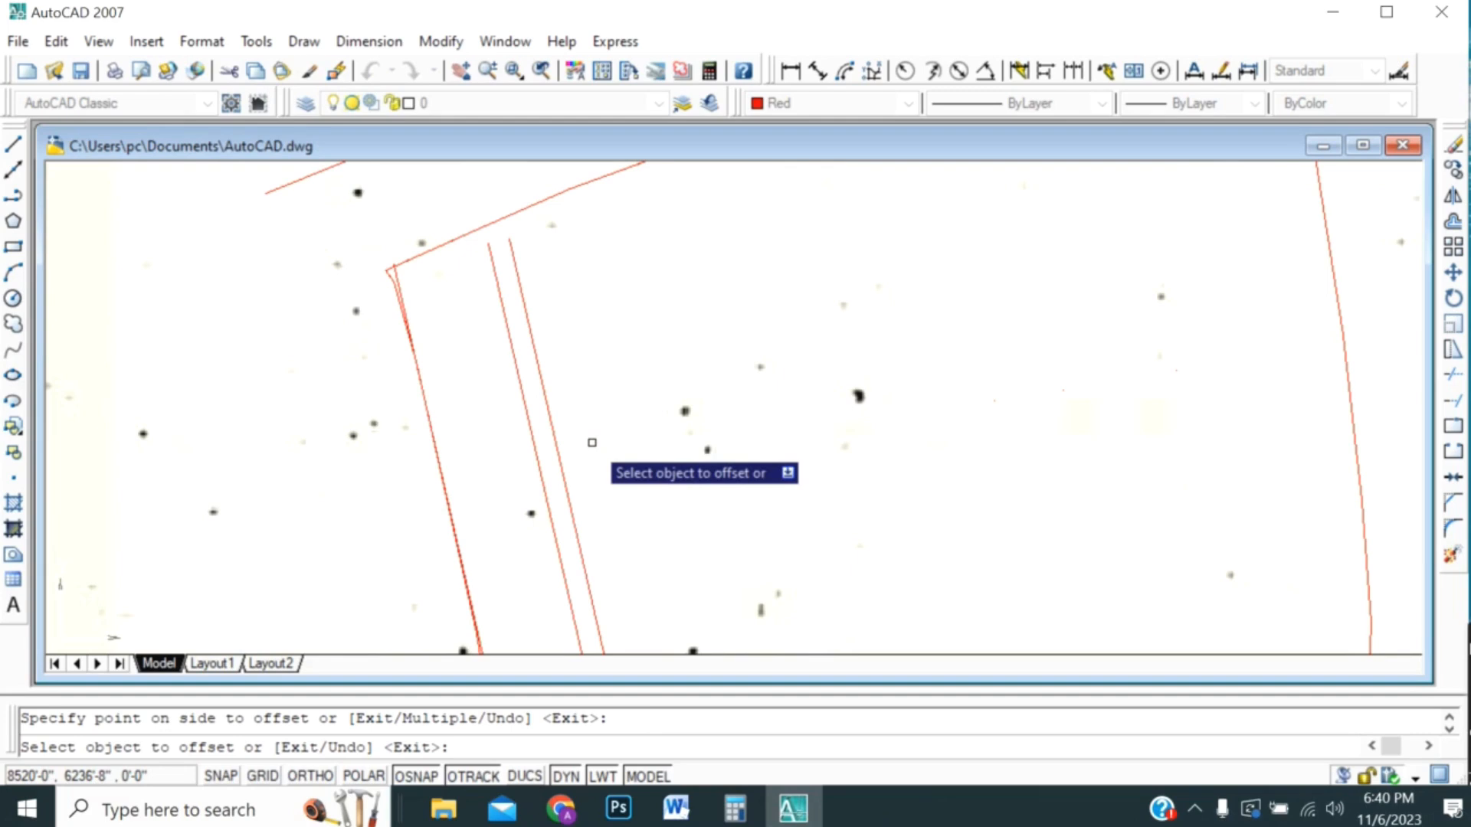
key(Return)
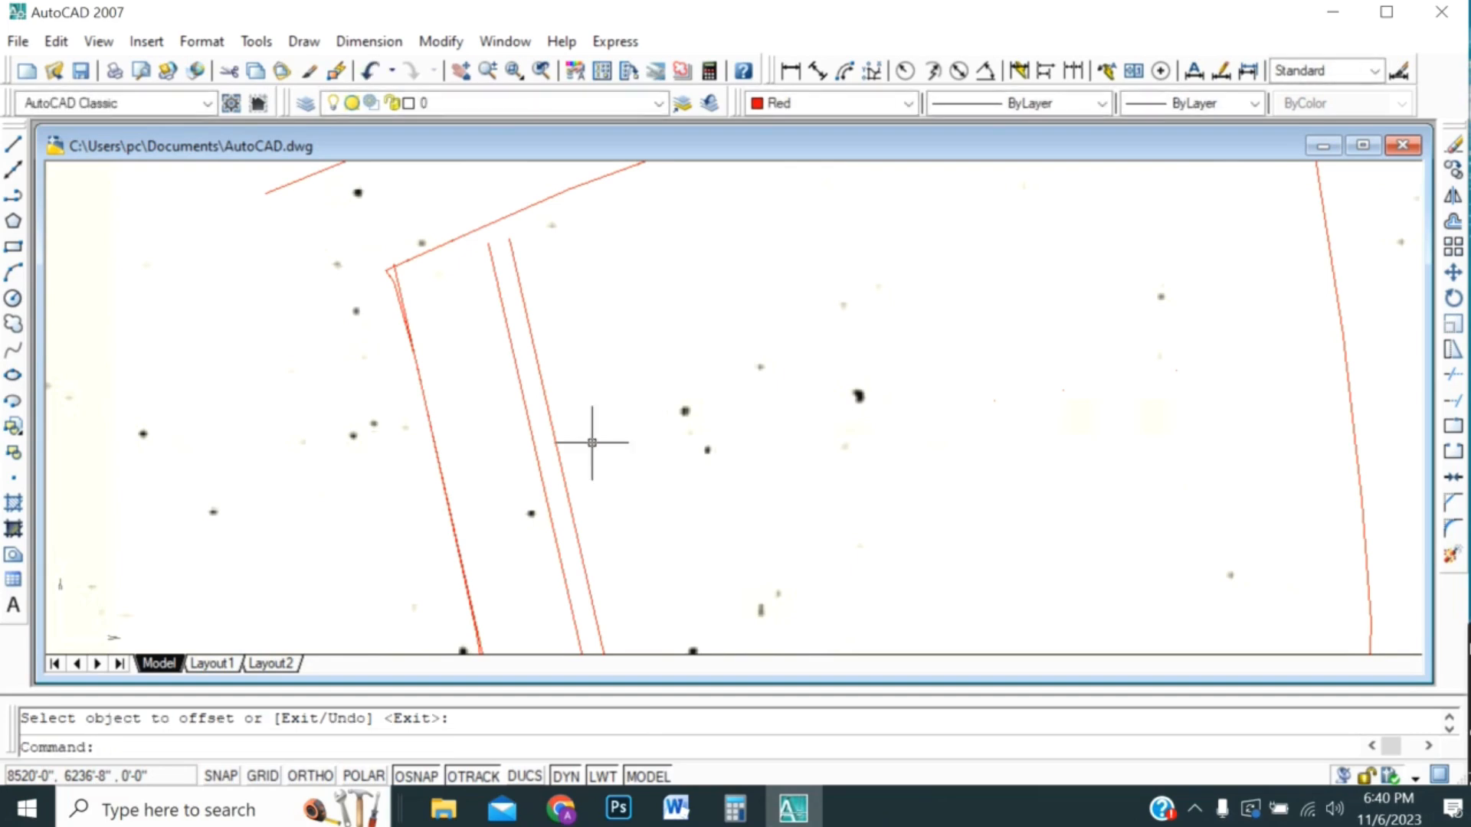
- Offset the inner line of the 10' strip by 45' further toward the outline's right side
key(Return)
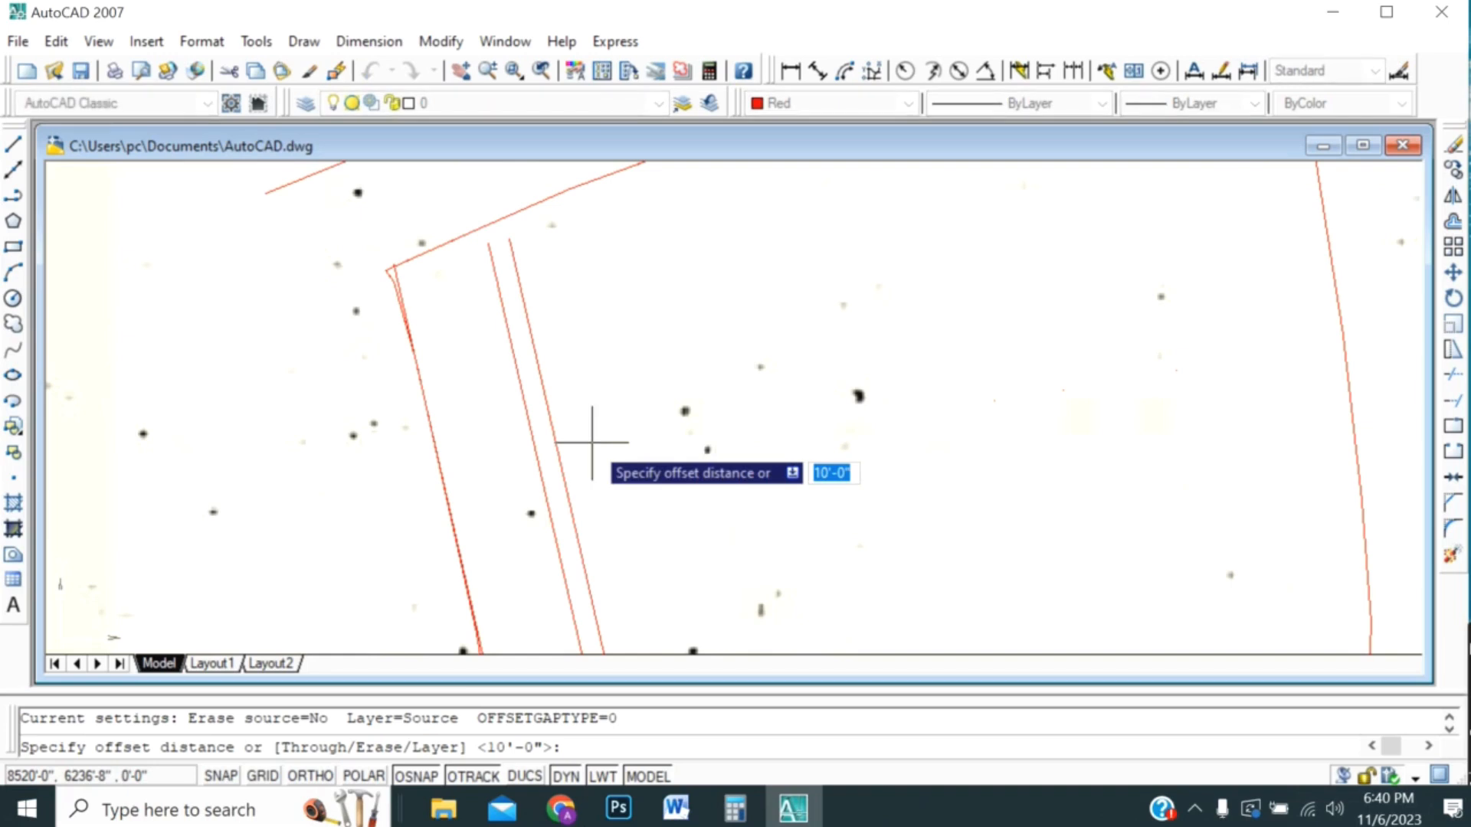
text(45')
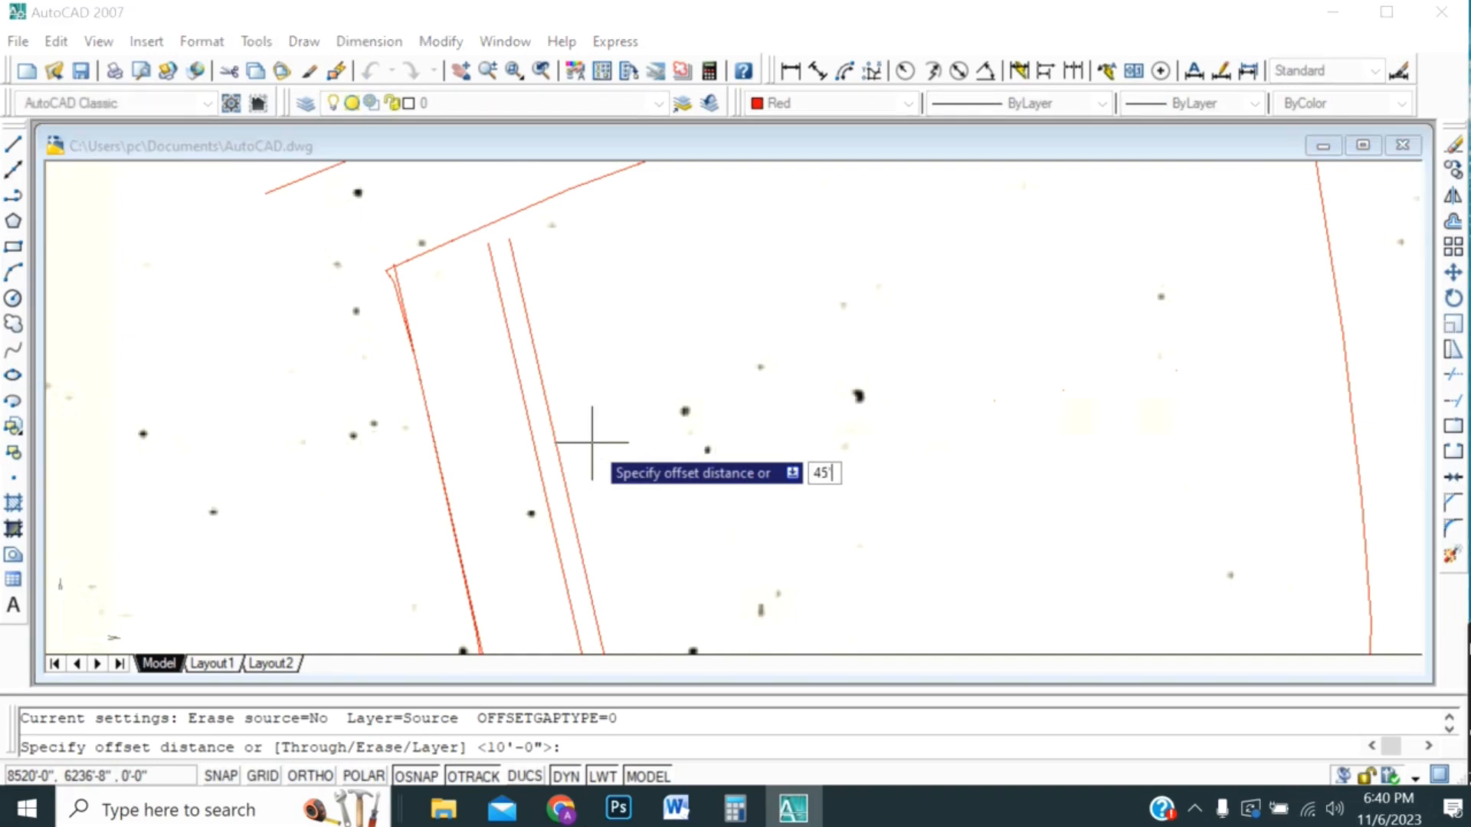
key(Return)
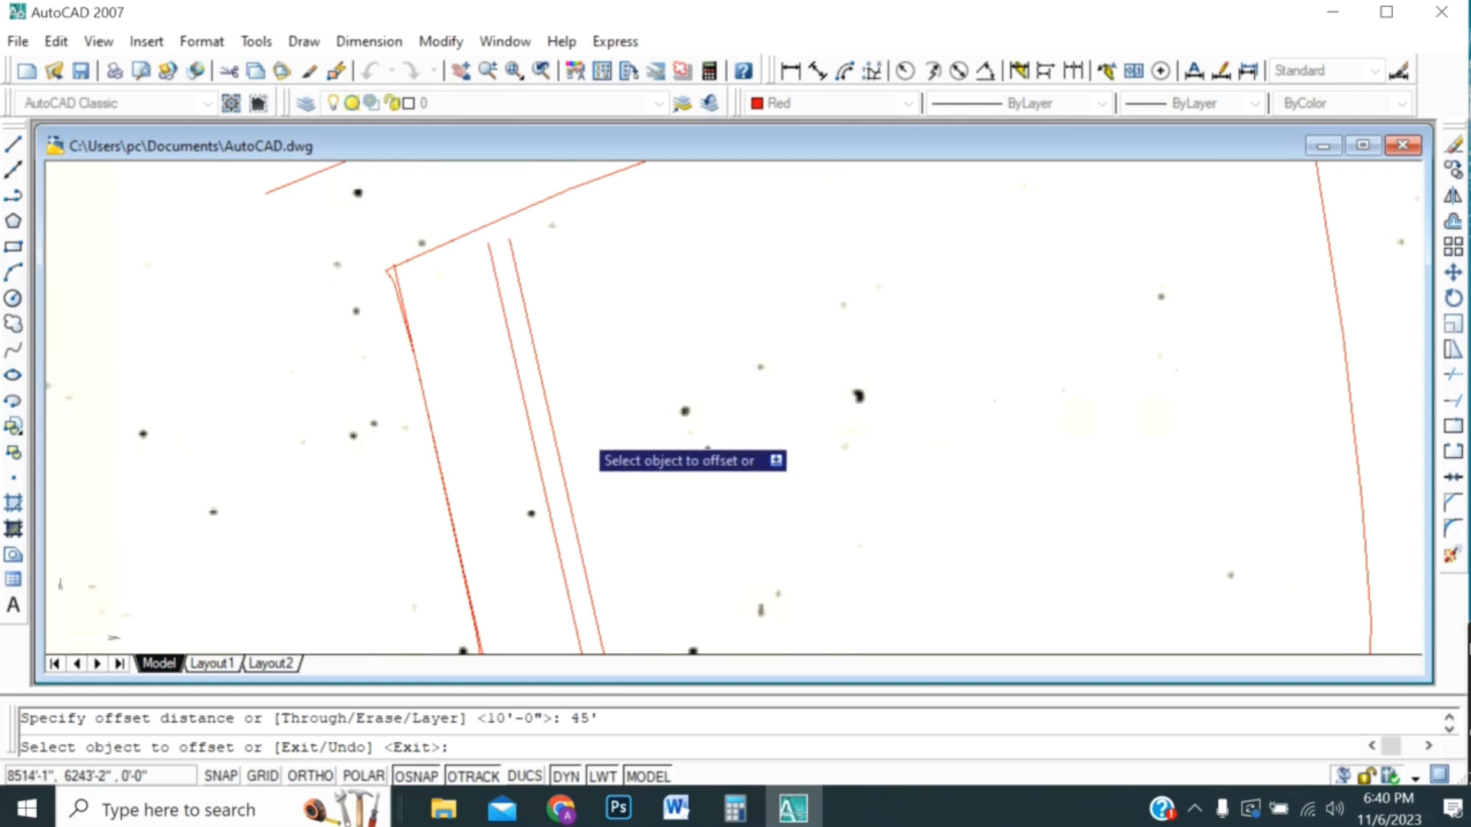
click(552, 418)
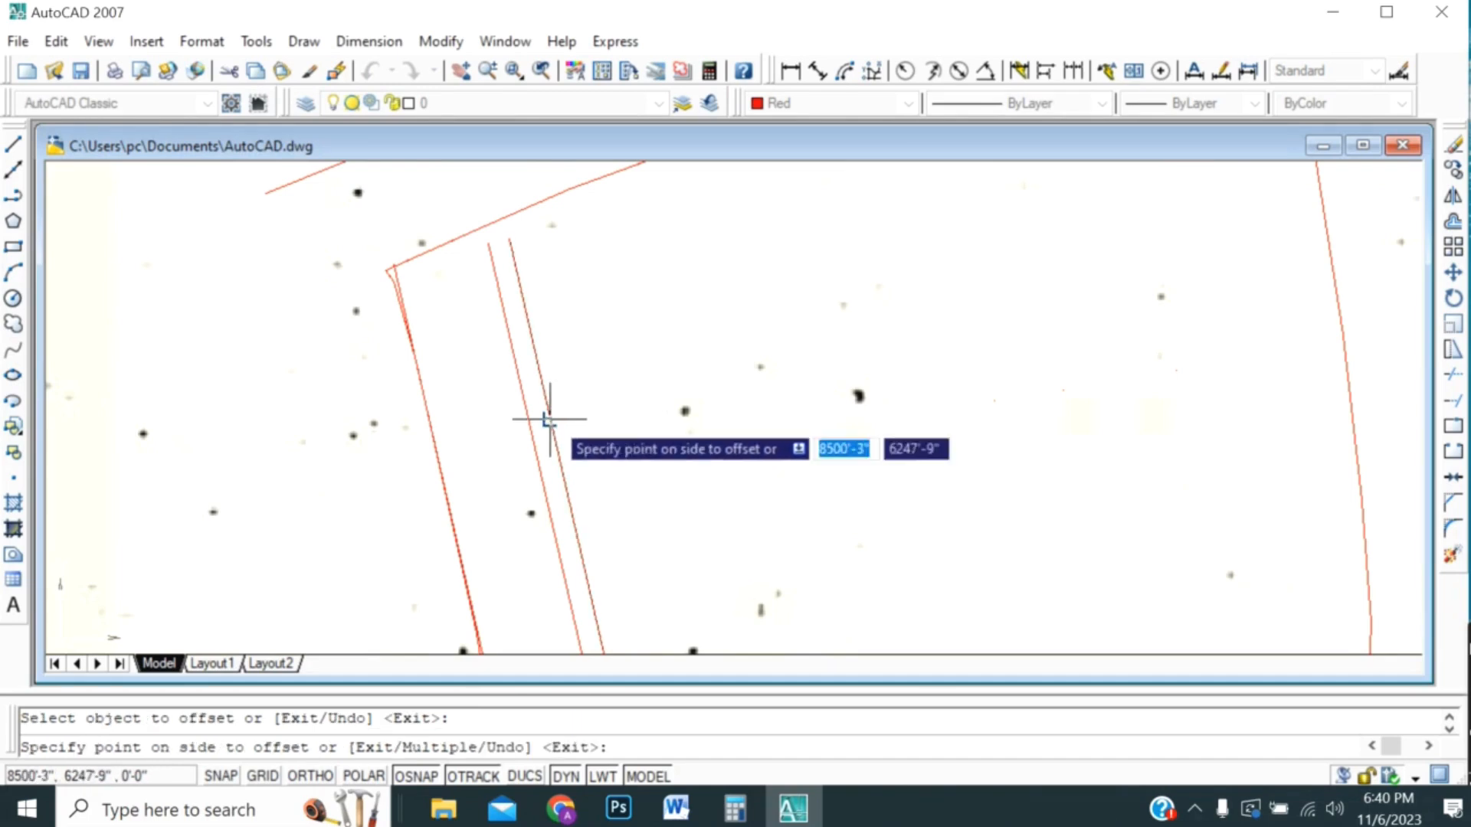
click(660, 384)
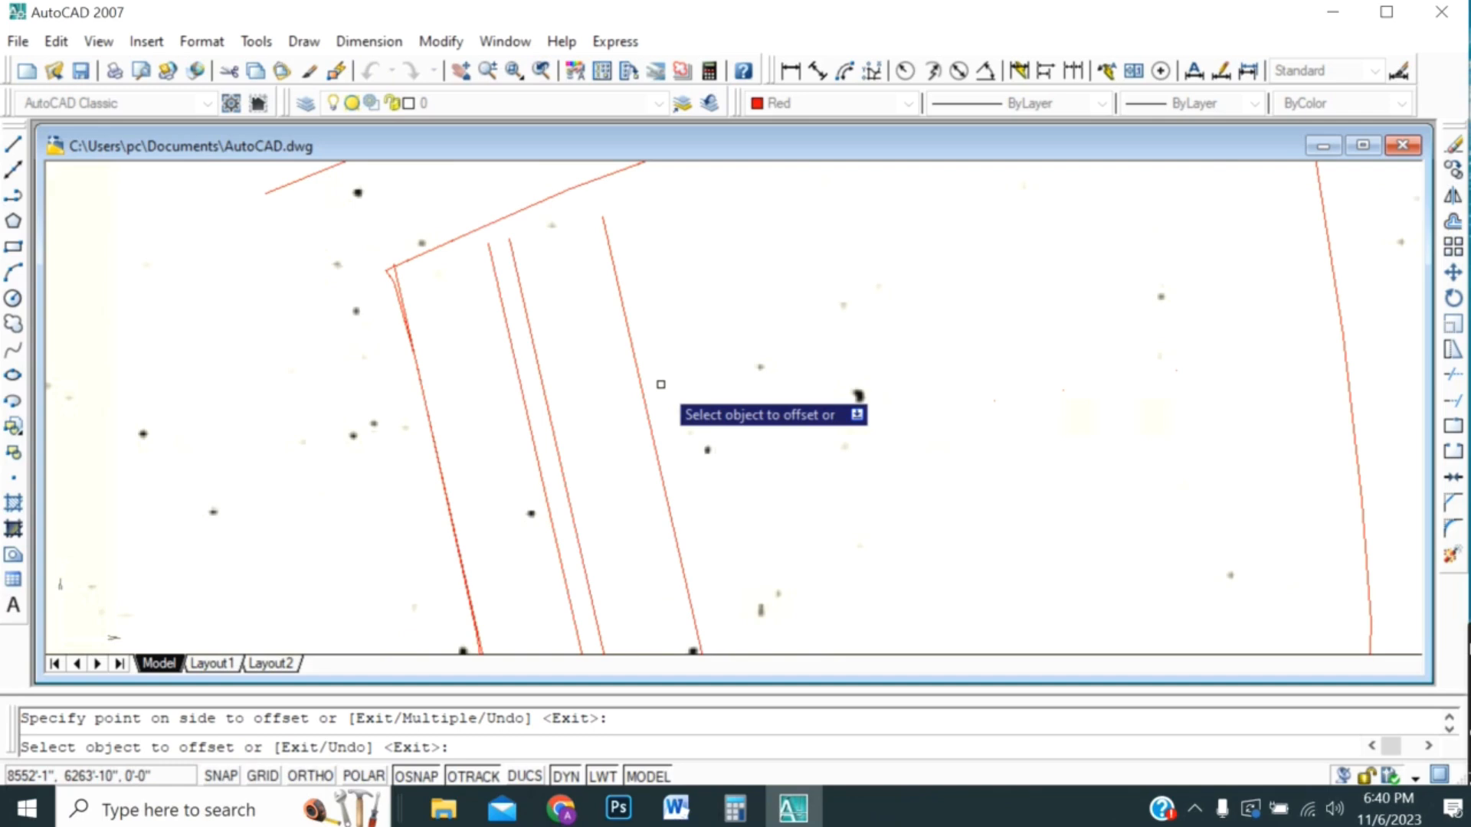
- Offset the rightmost parallel line by another 45' toward the merged outline's right side
scroll(663, 357, down, 1)
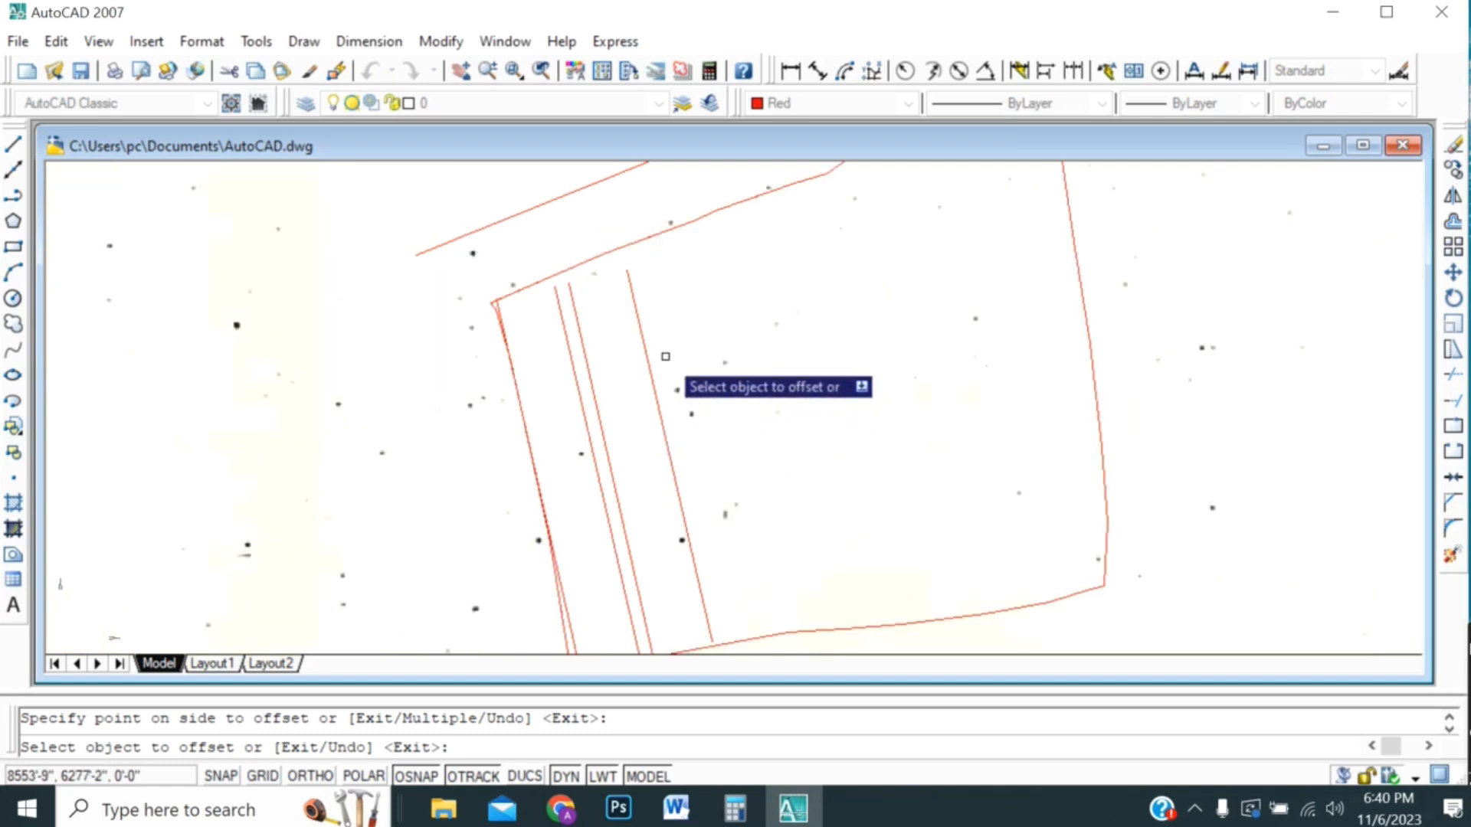
click(666, 423)
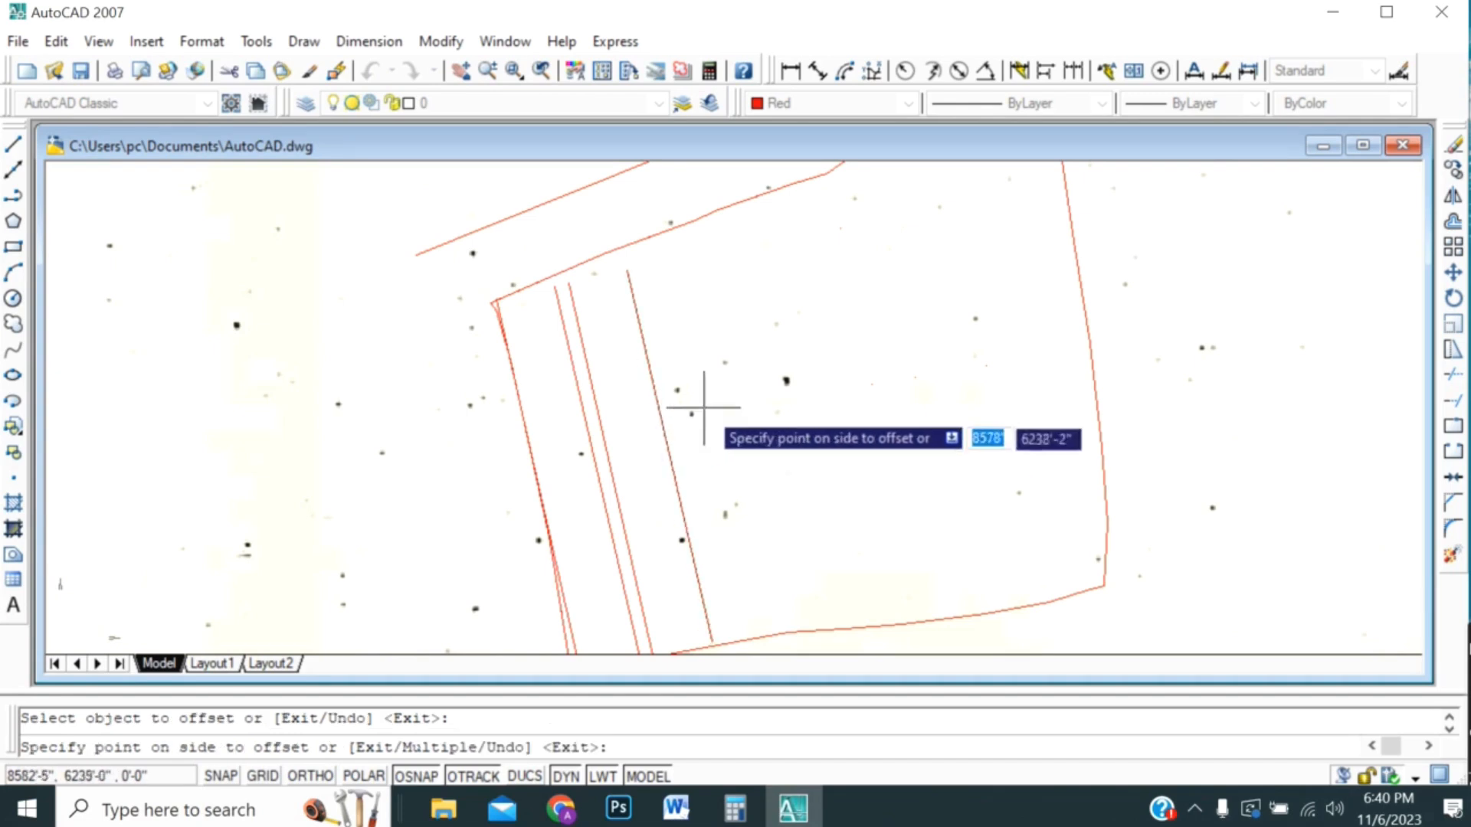
click(744, 395)
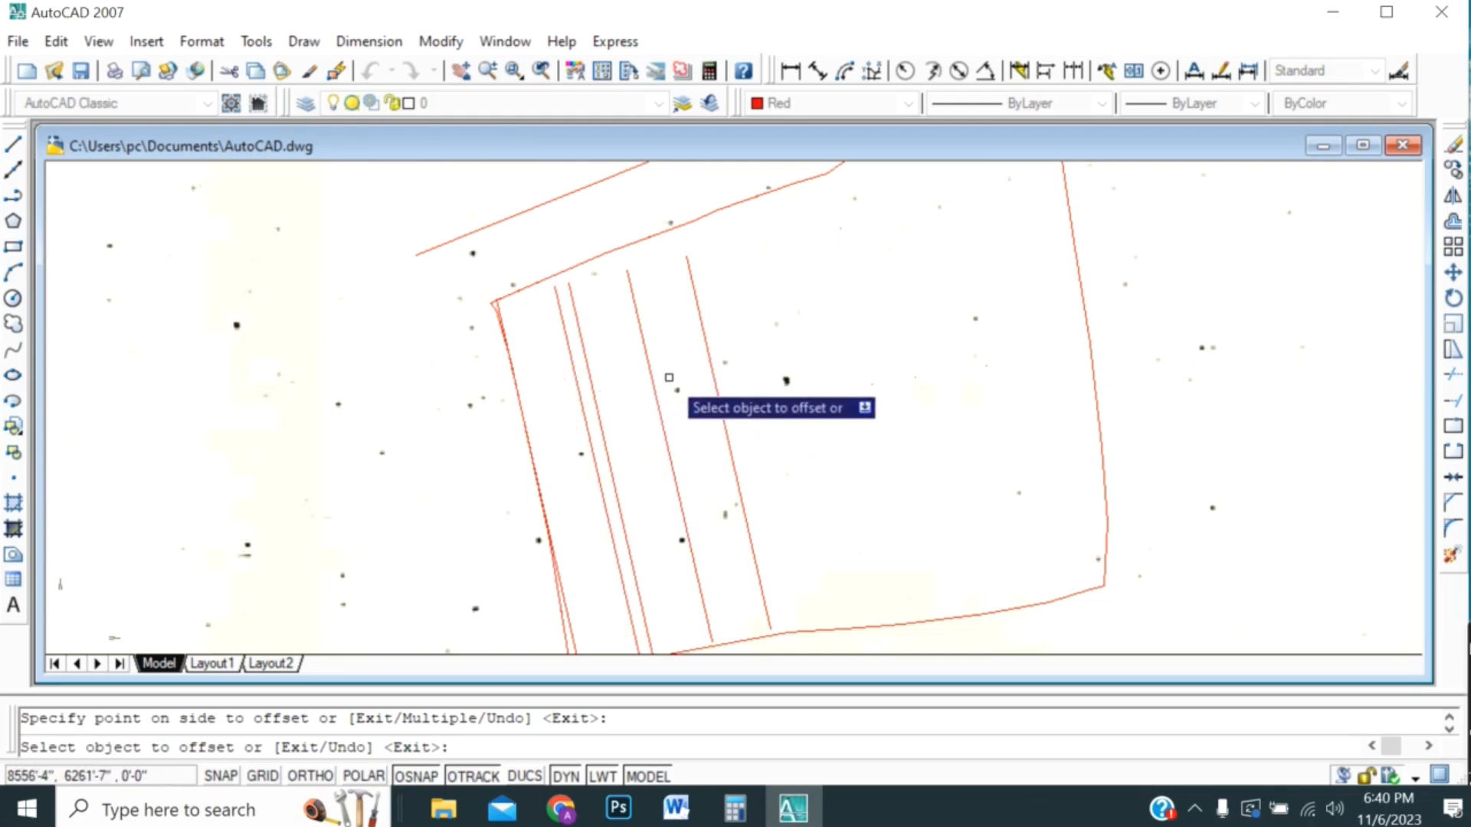
- Offset the newest 45' line by 10' to its right to form the second narrow strip
scroll(669, 376, up, 2)
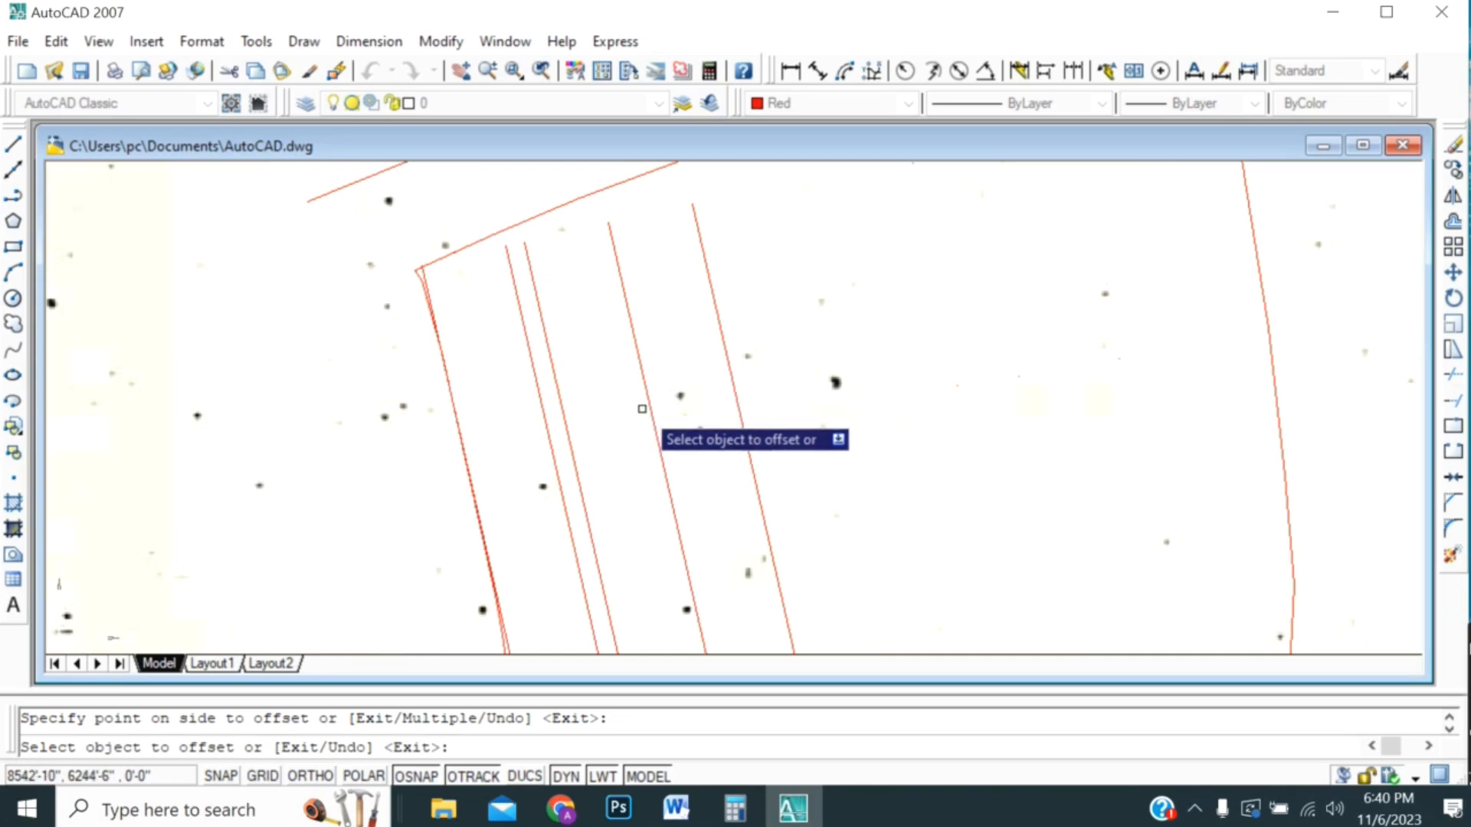
scroll(644, 412, down, 2)
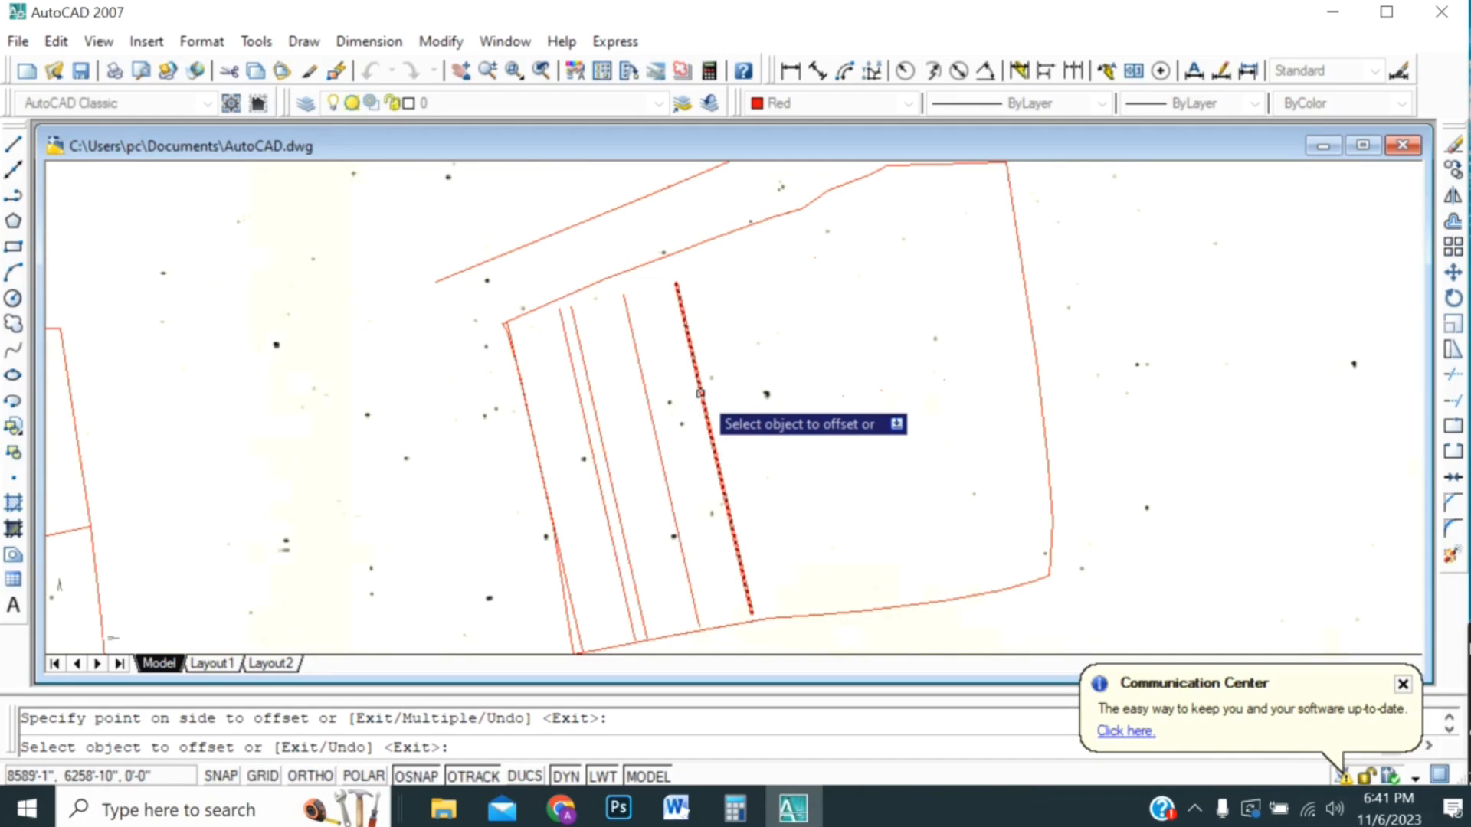
key(Return)
key(Return)
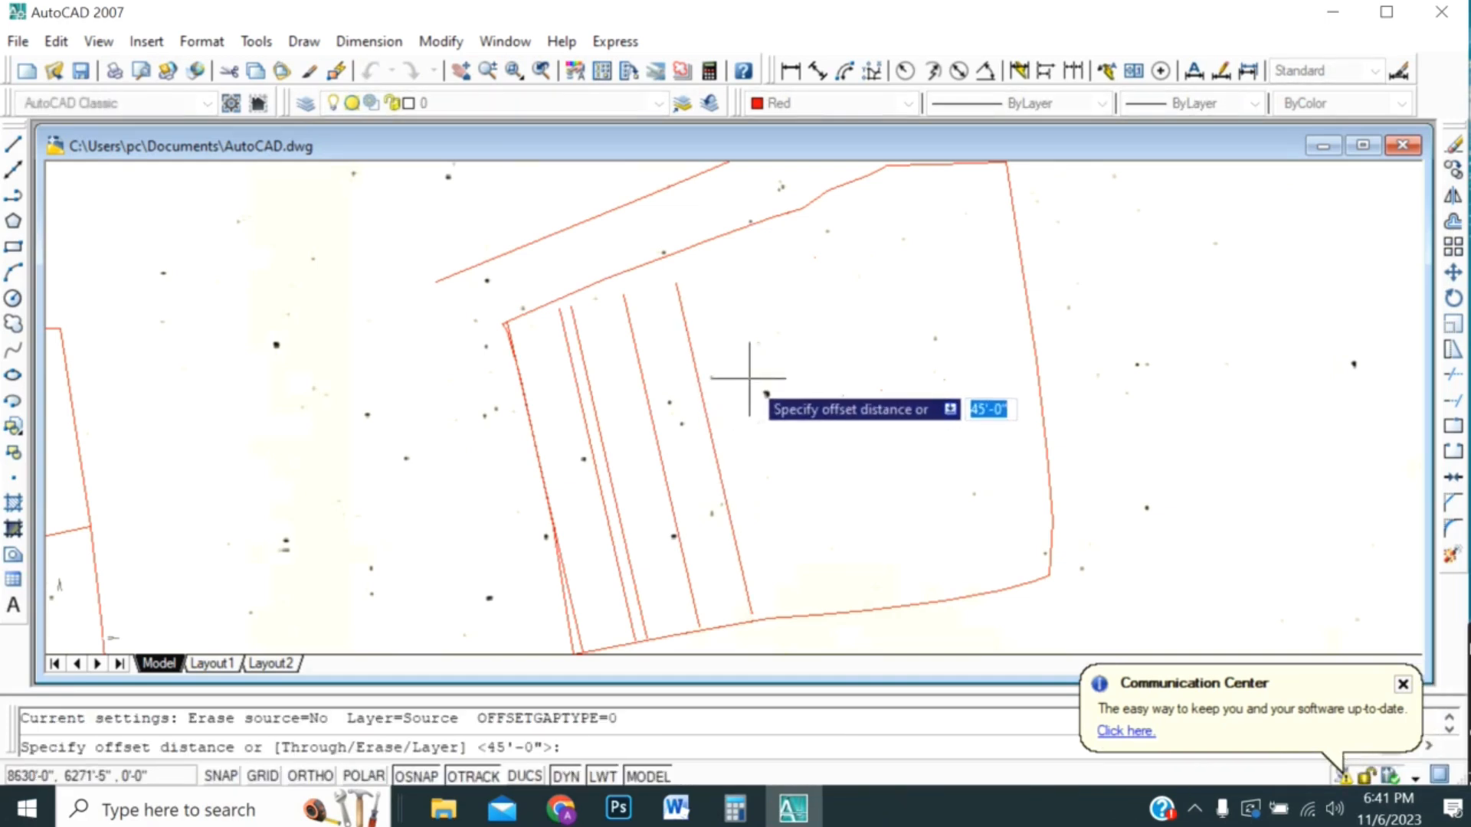
text(10)
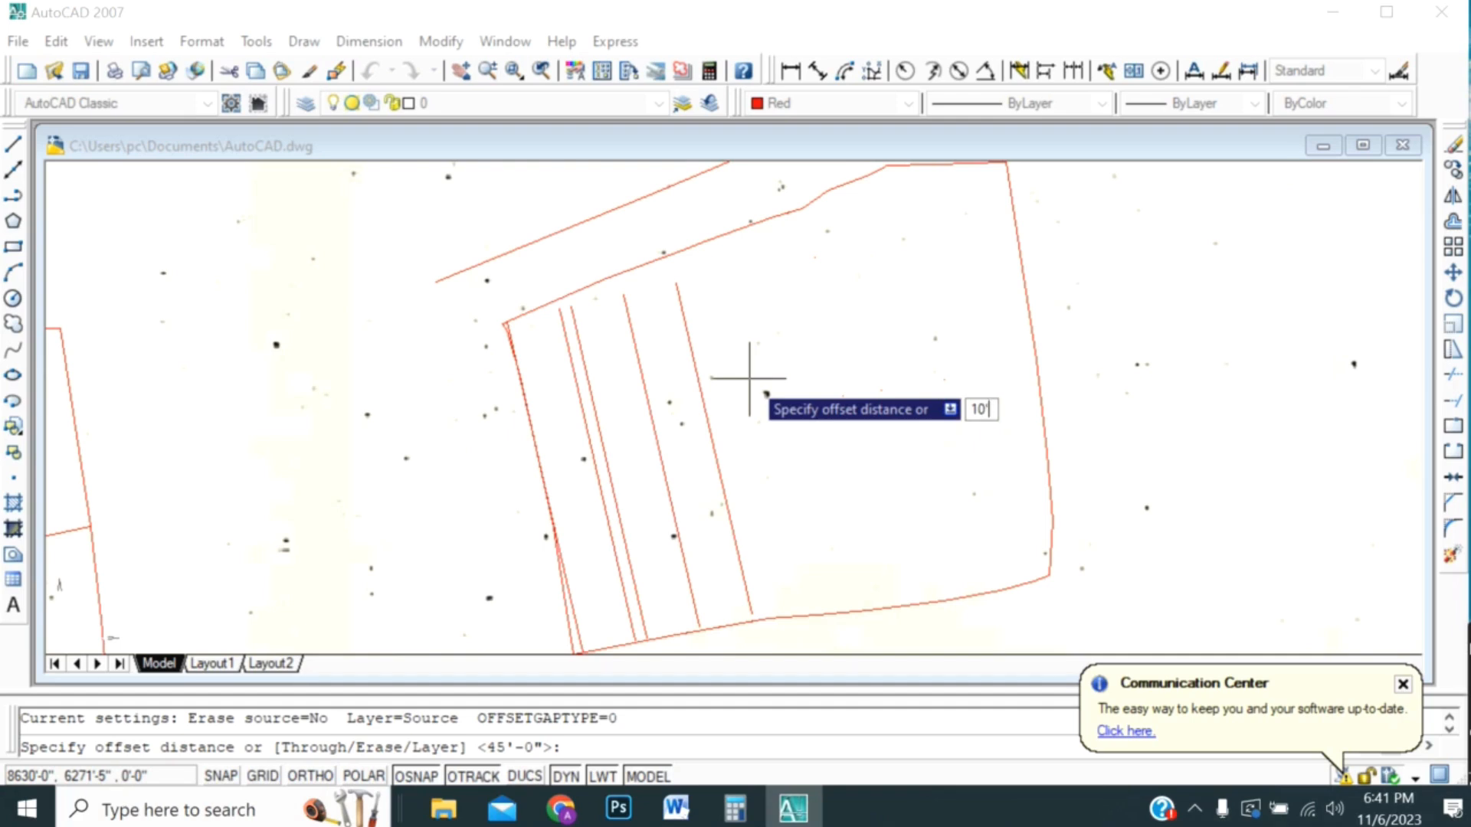
key(Return)
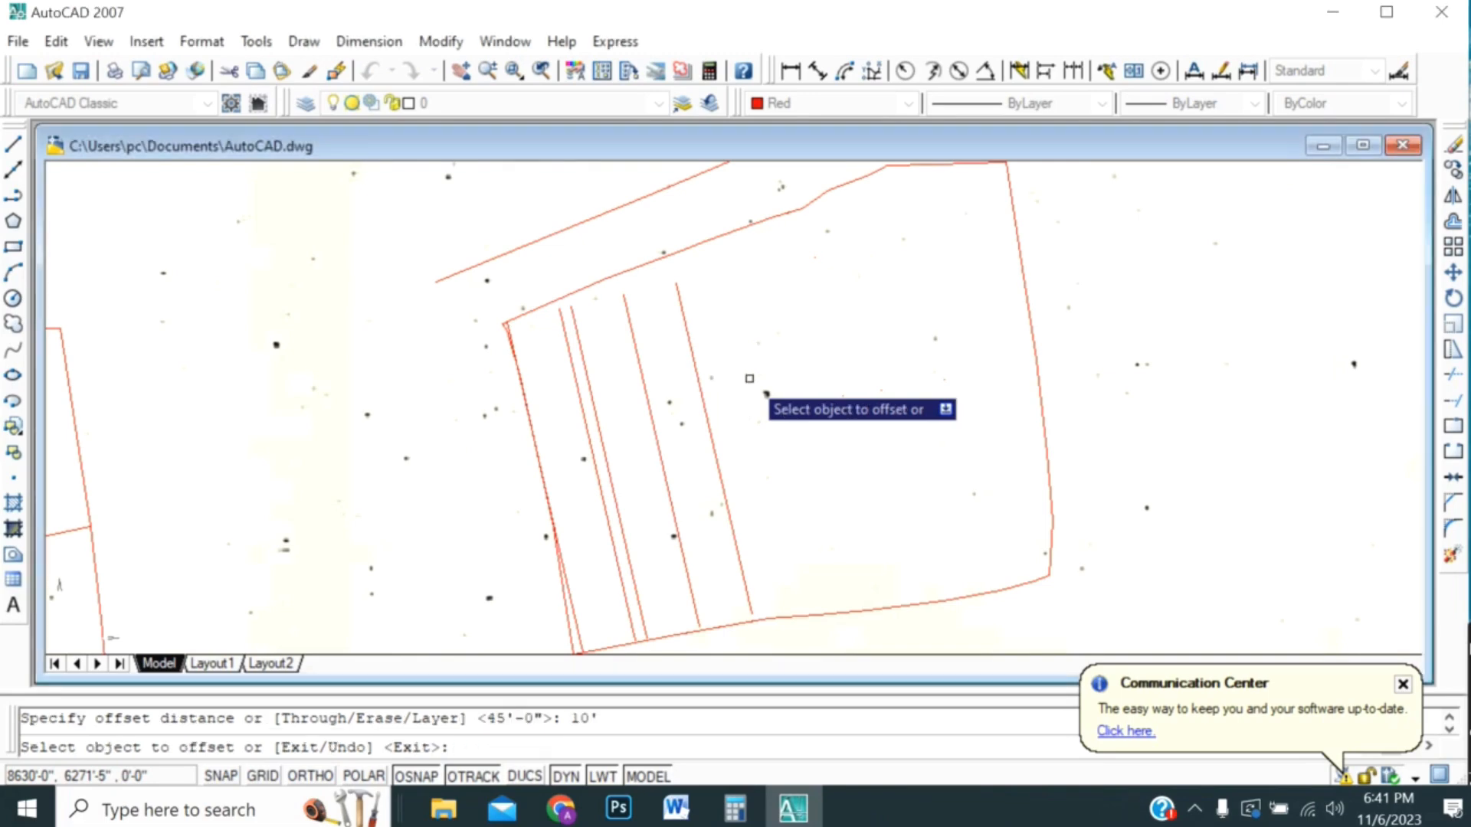
click(694, 370)
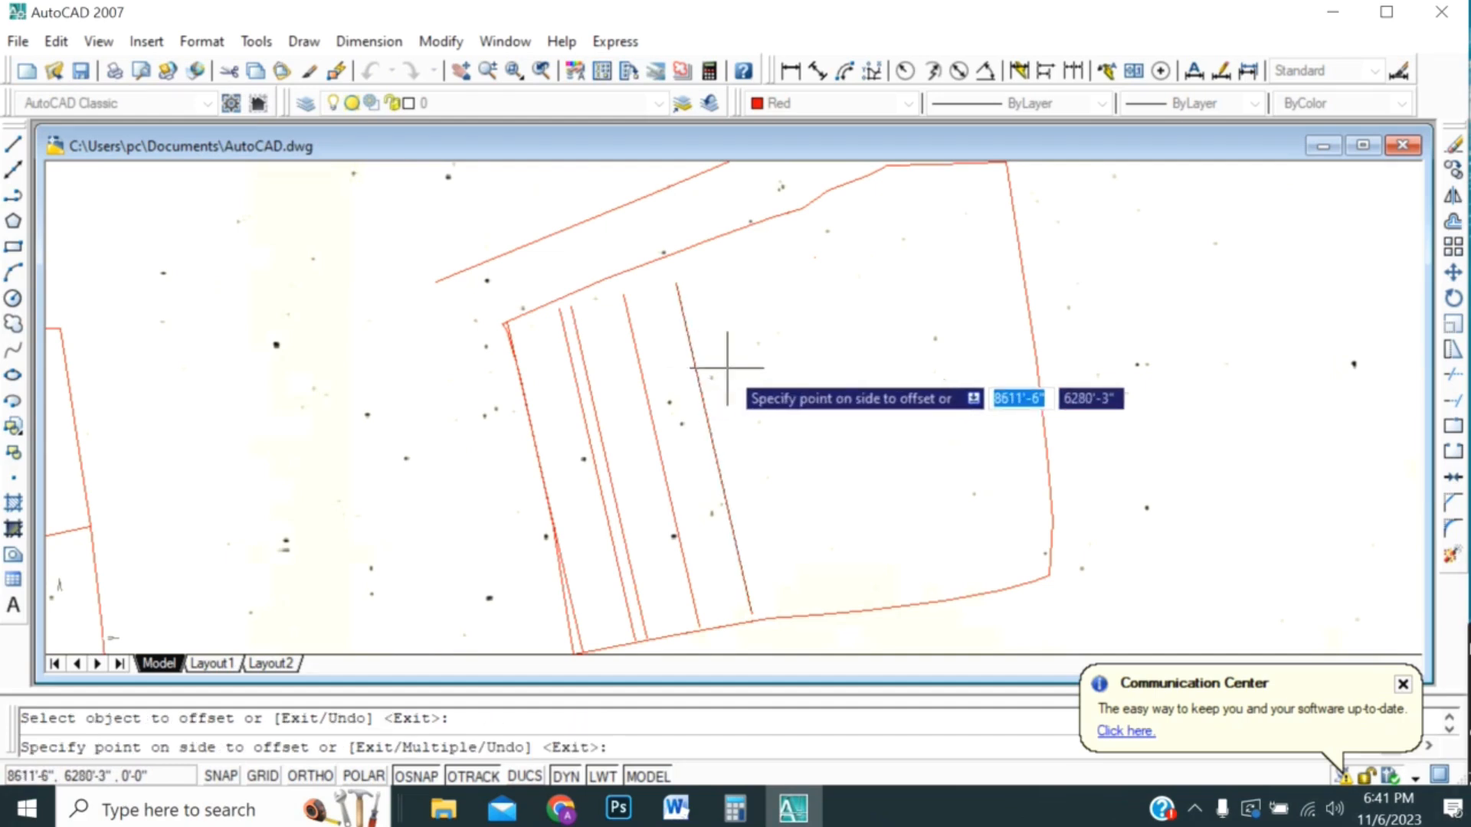
click(726, 368)
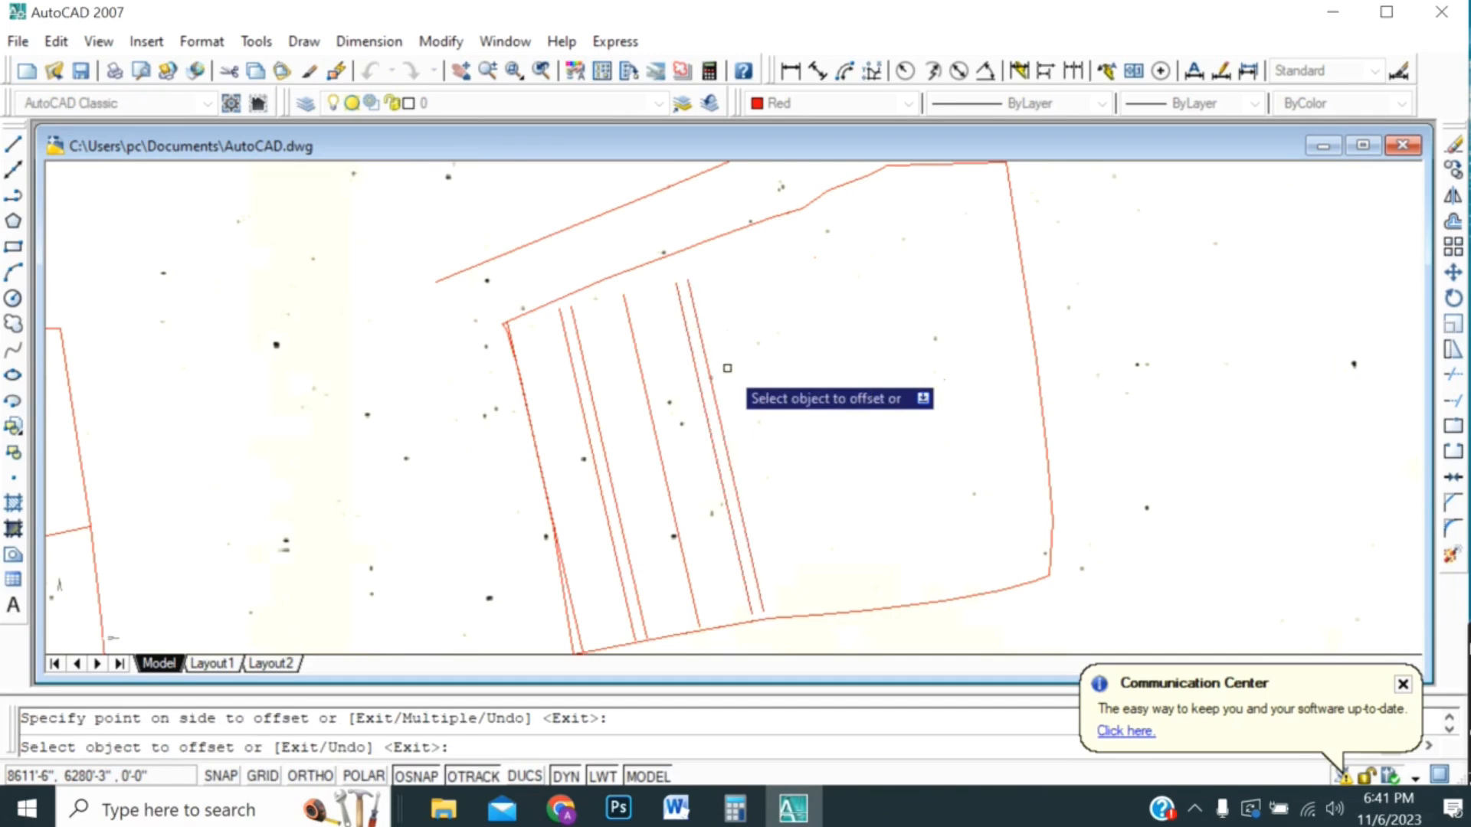
- Offset the right line of the second 10' strip by 45' to the right, and offset the resulting line by another 45'
scroll(727, 367, up, 5)
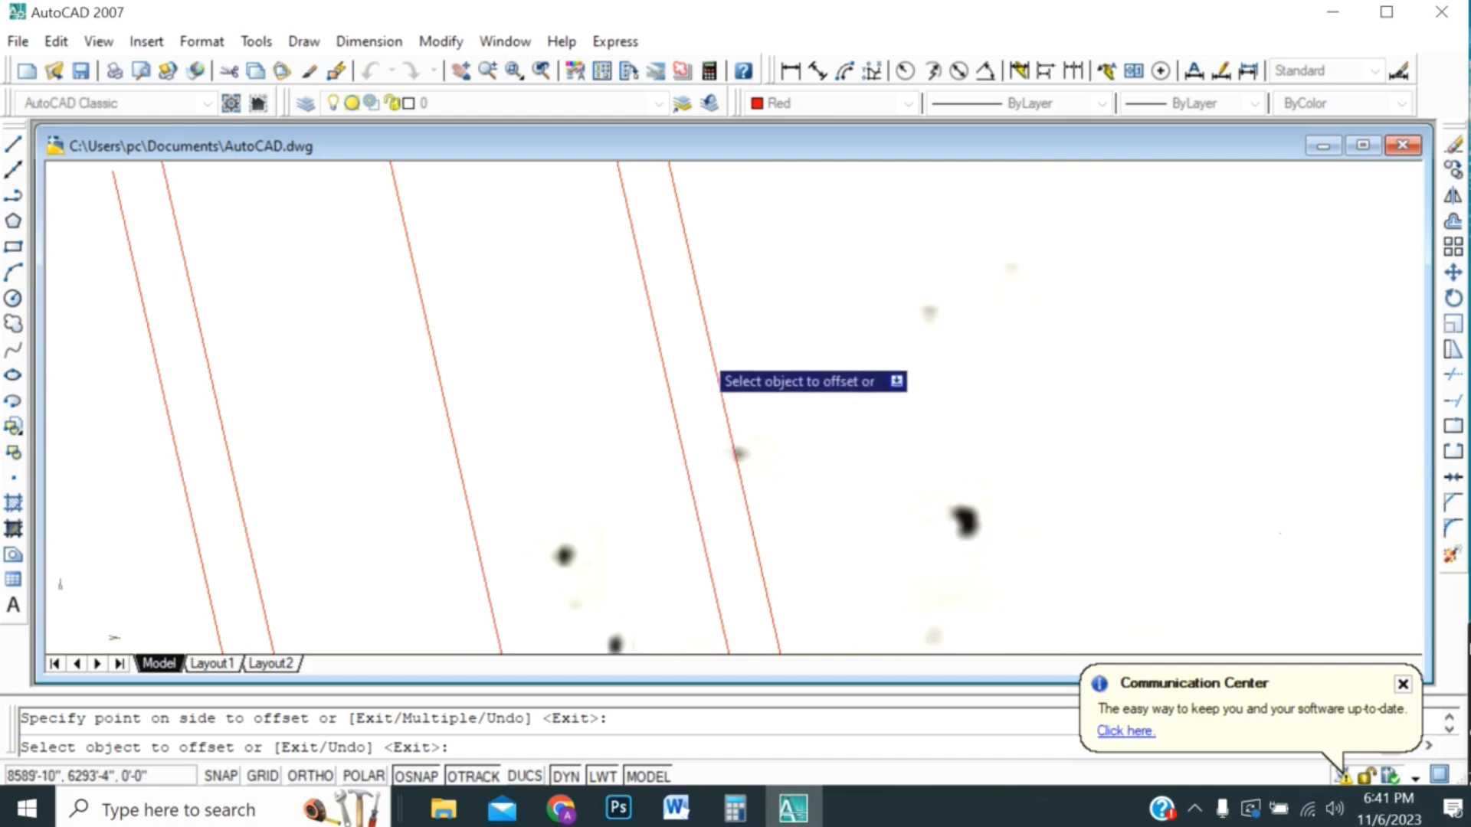
scroll(482, 465, down, 3)
scroll(500, 317, down, 4)
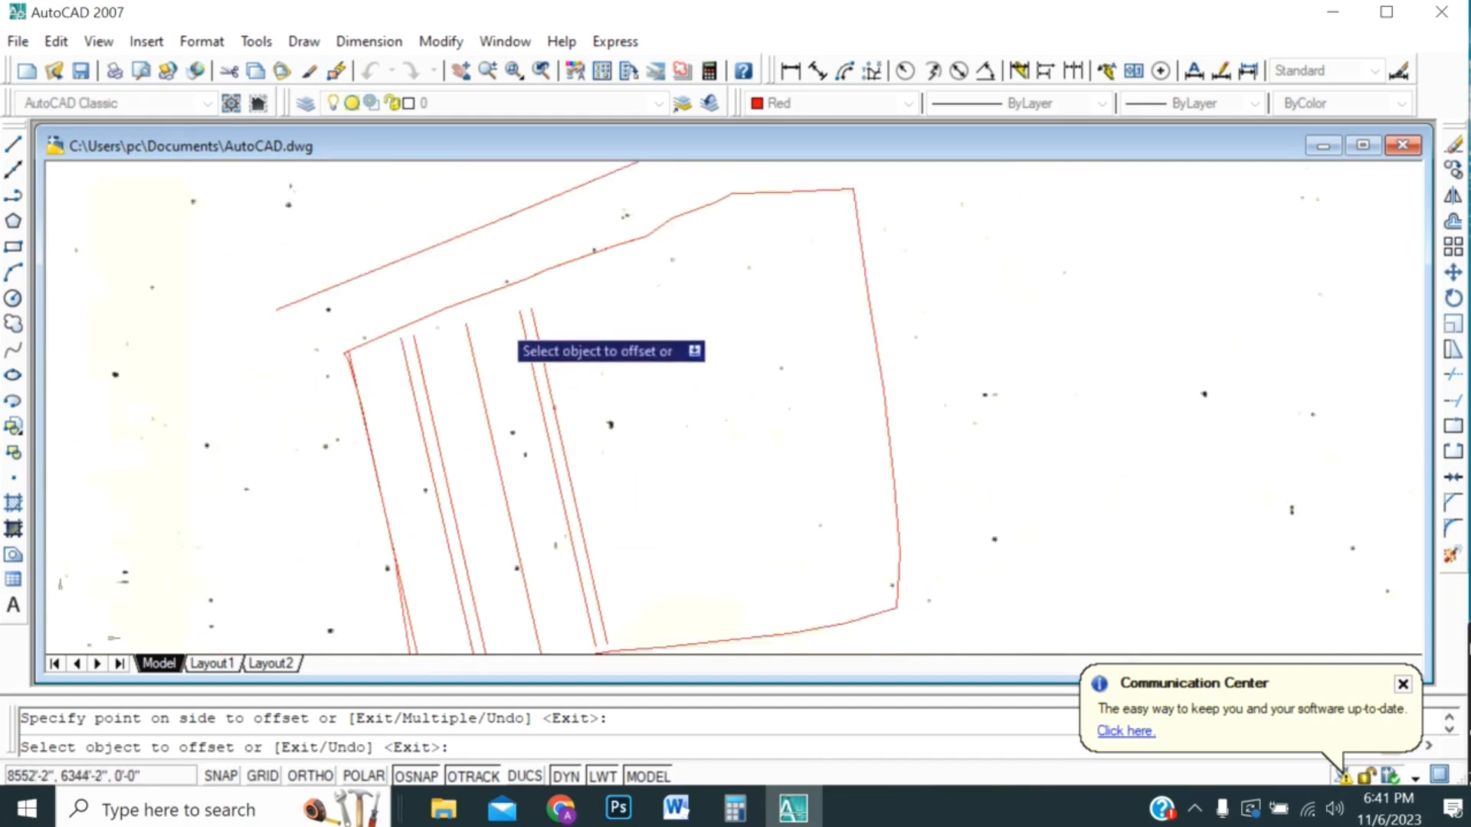
scroll(549, 398, up, 4)
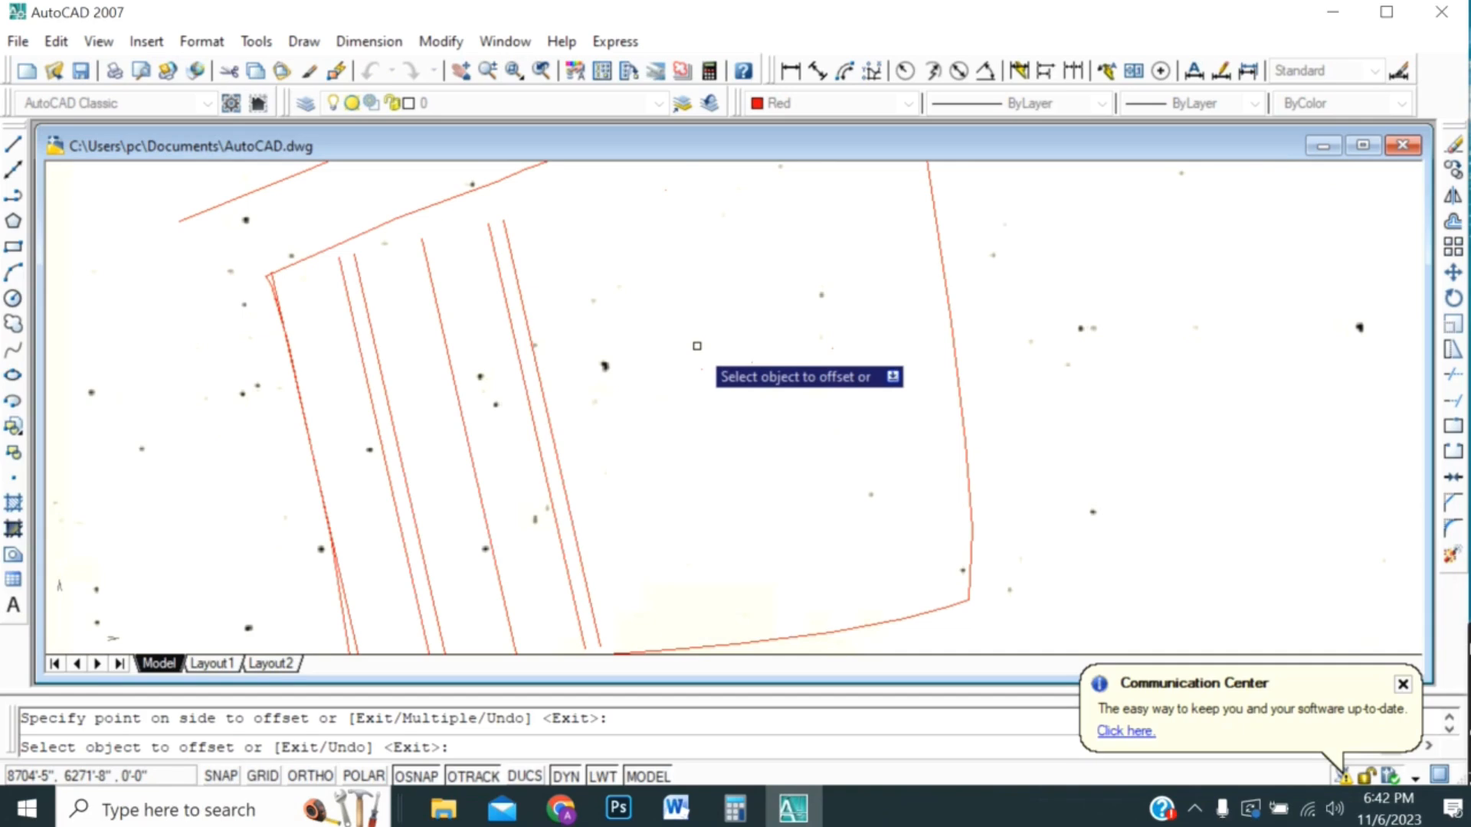
key(Return)
key(Return)
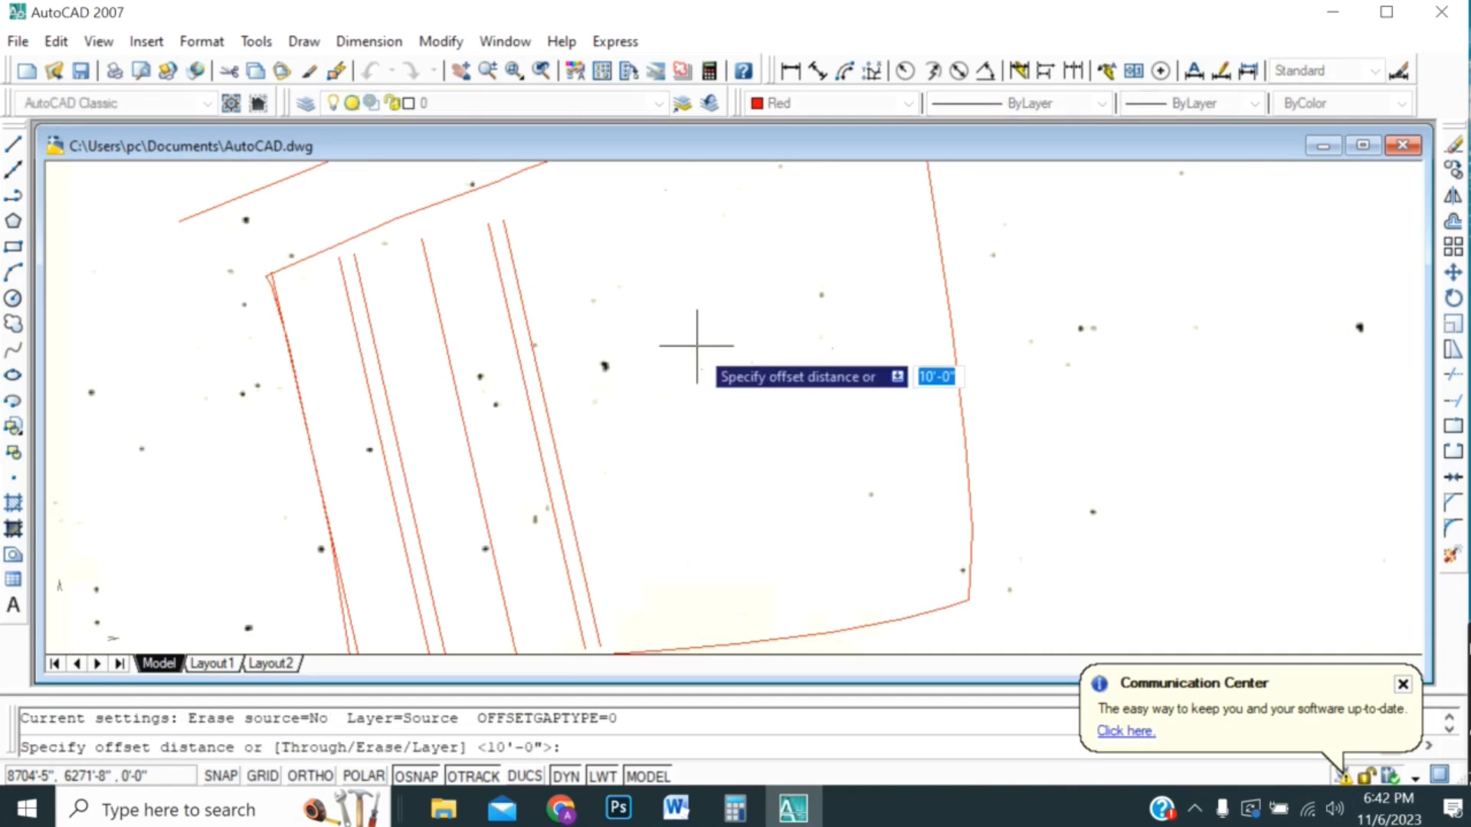
text(45)
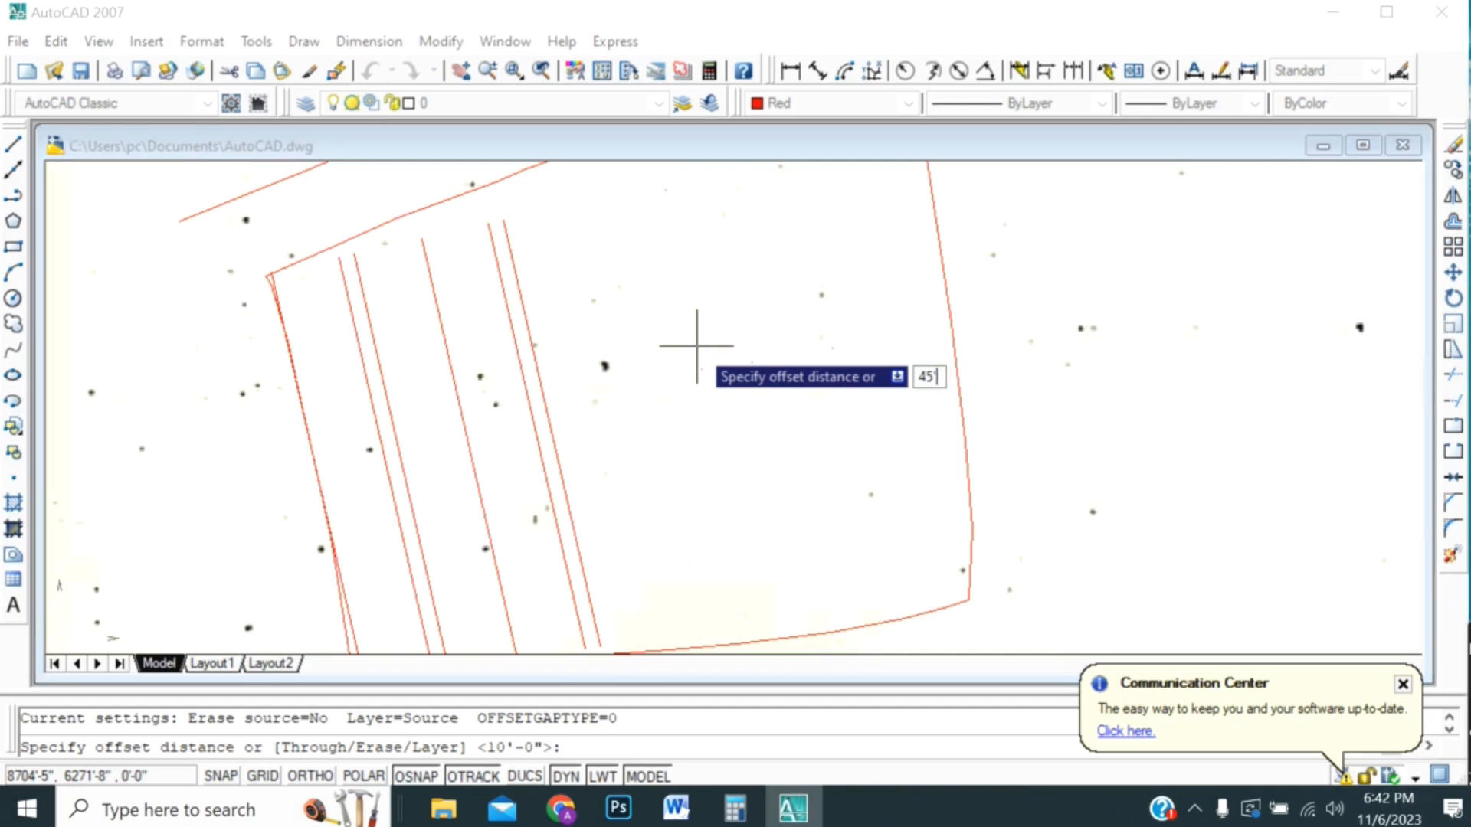
key(Return)
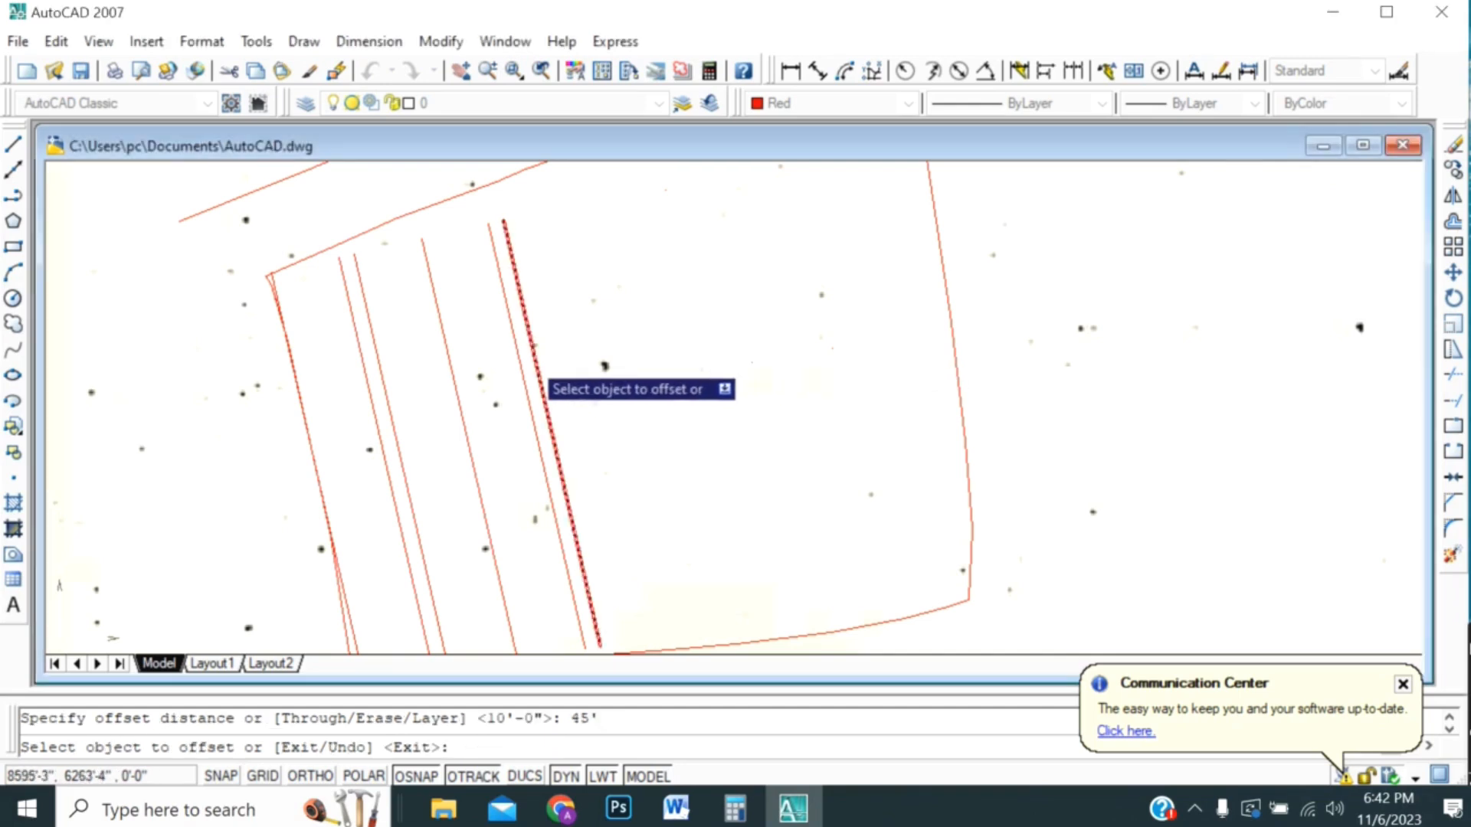
click(534, 359)
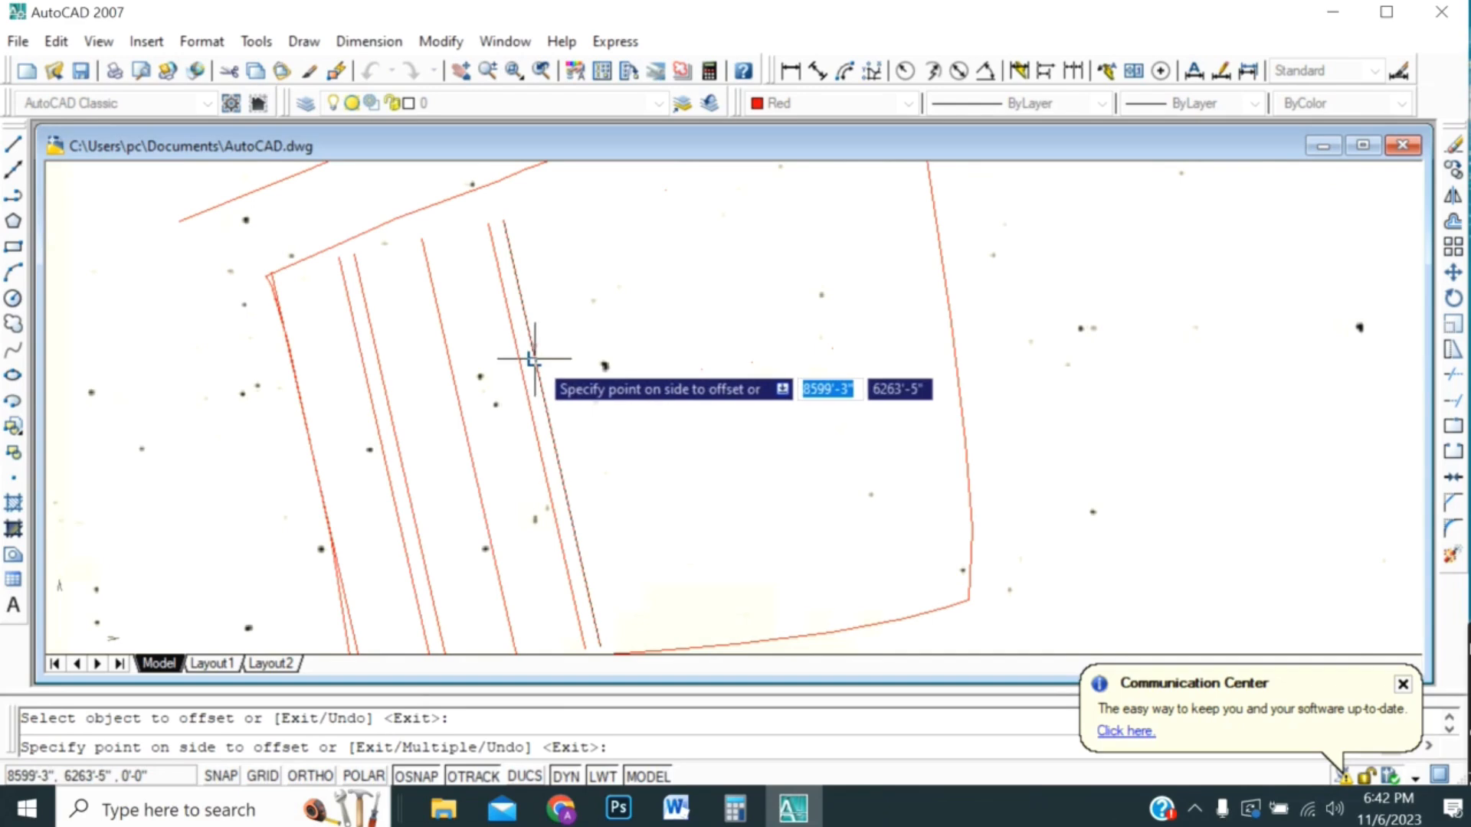
click(597, 335)
click(599, 333)
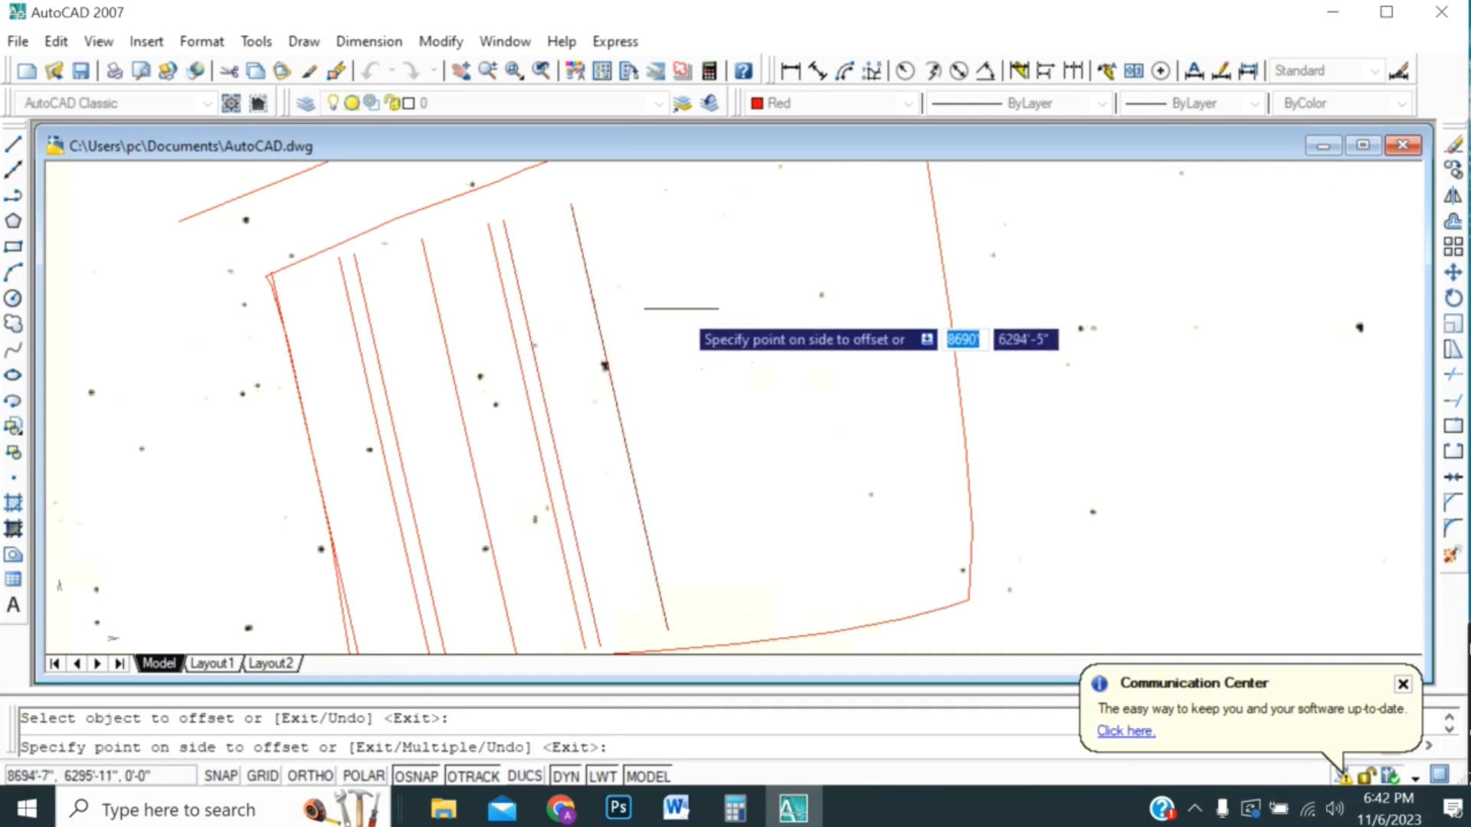
click(681, 318)
- Offset the rightmost parallel line by 10' to its right to form the third narrow strip
scroll(720, 398, down, 2)
scroll(736, 423, up, 1)
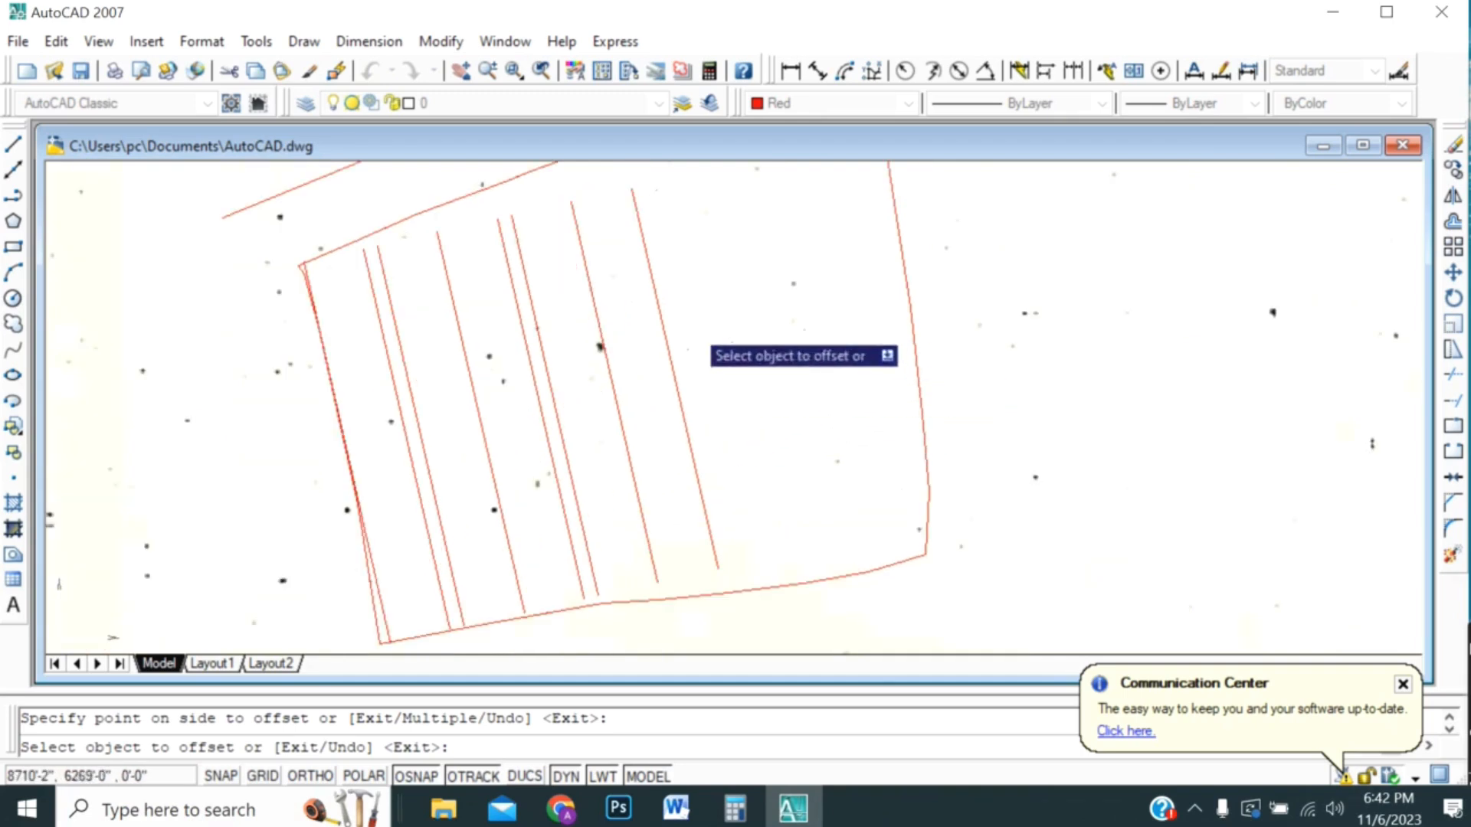
scroll(698, 436, down, 1)
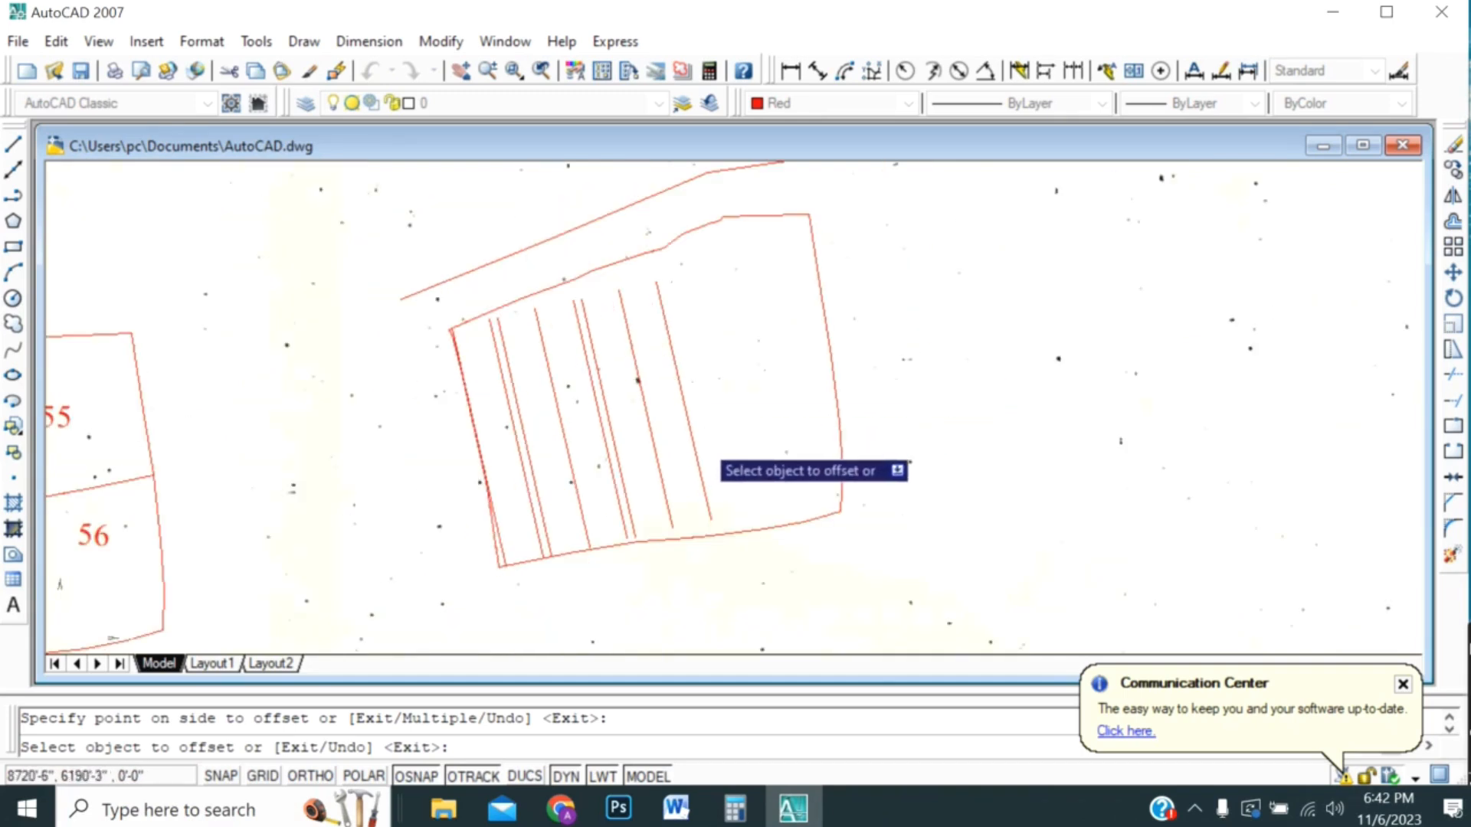
key(Return)
key(Return)
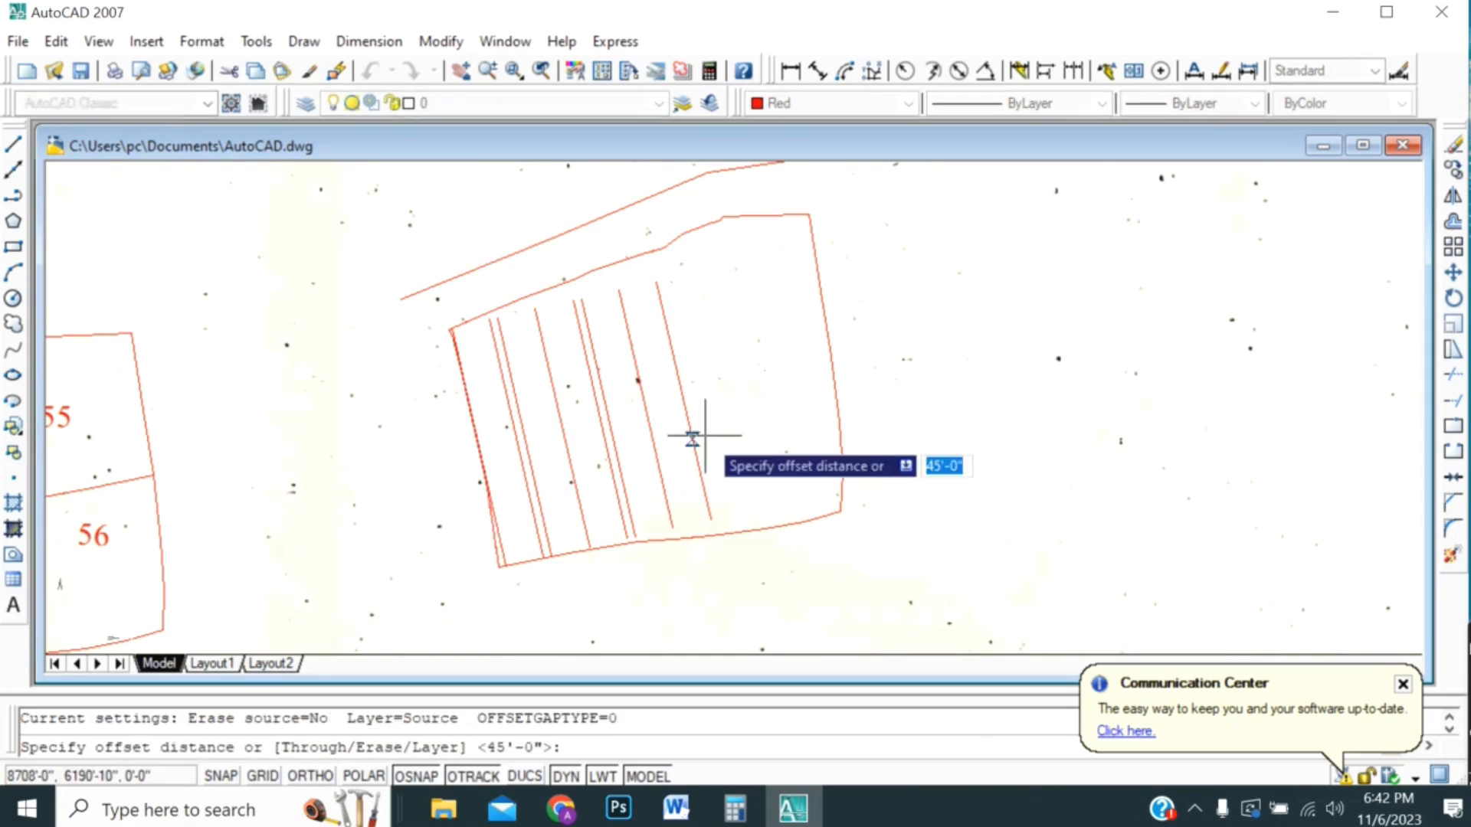
text(10')
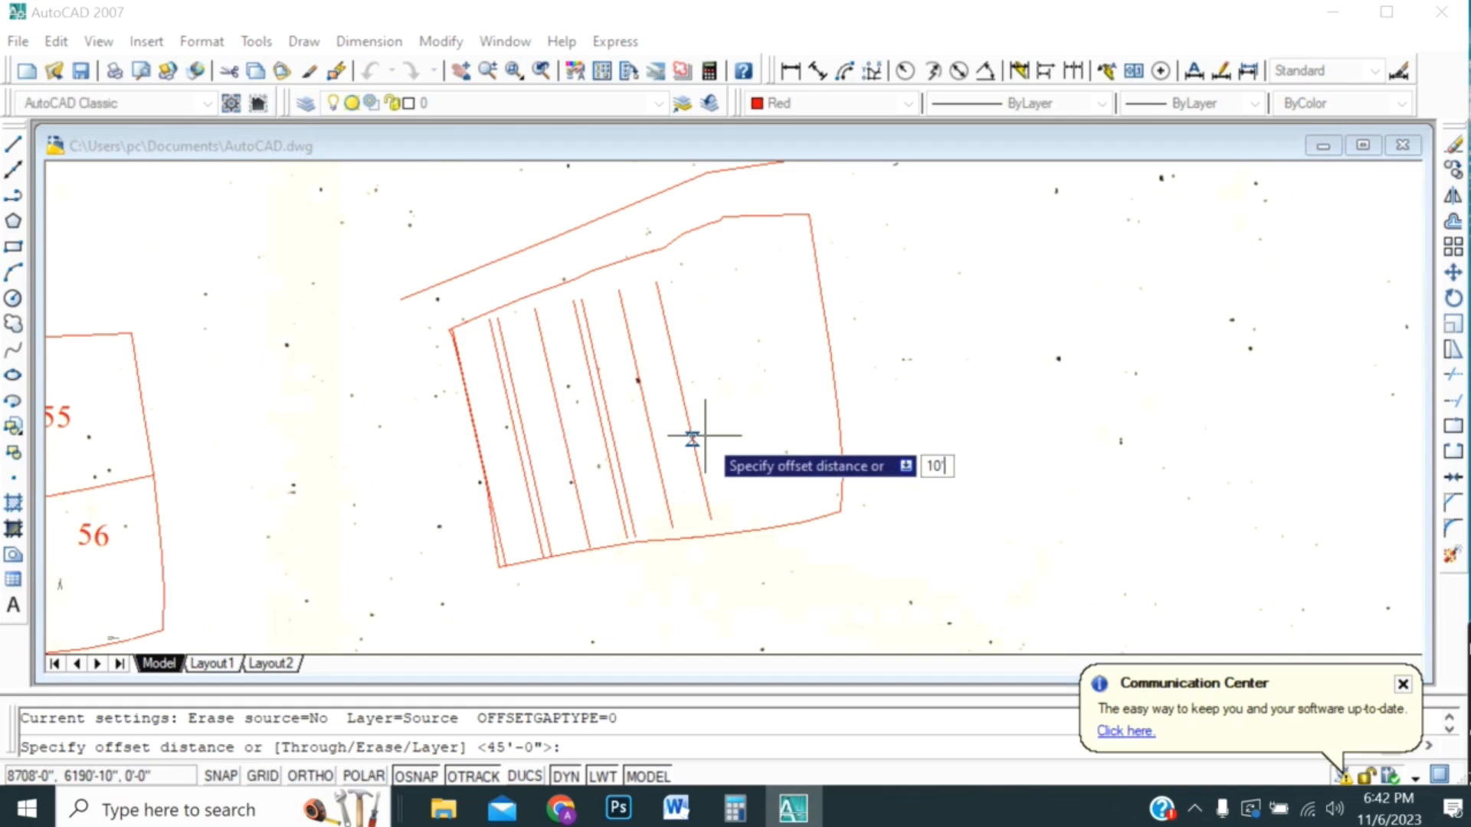
key(Return)
click(680, 388)
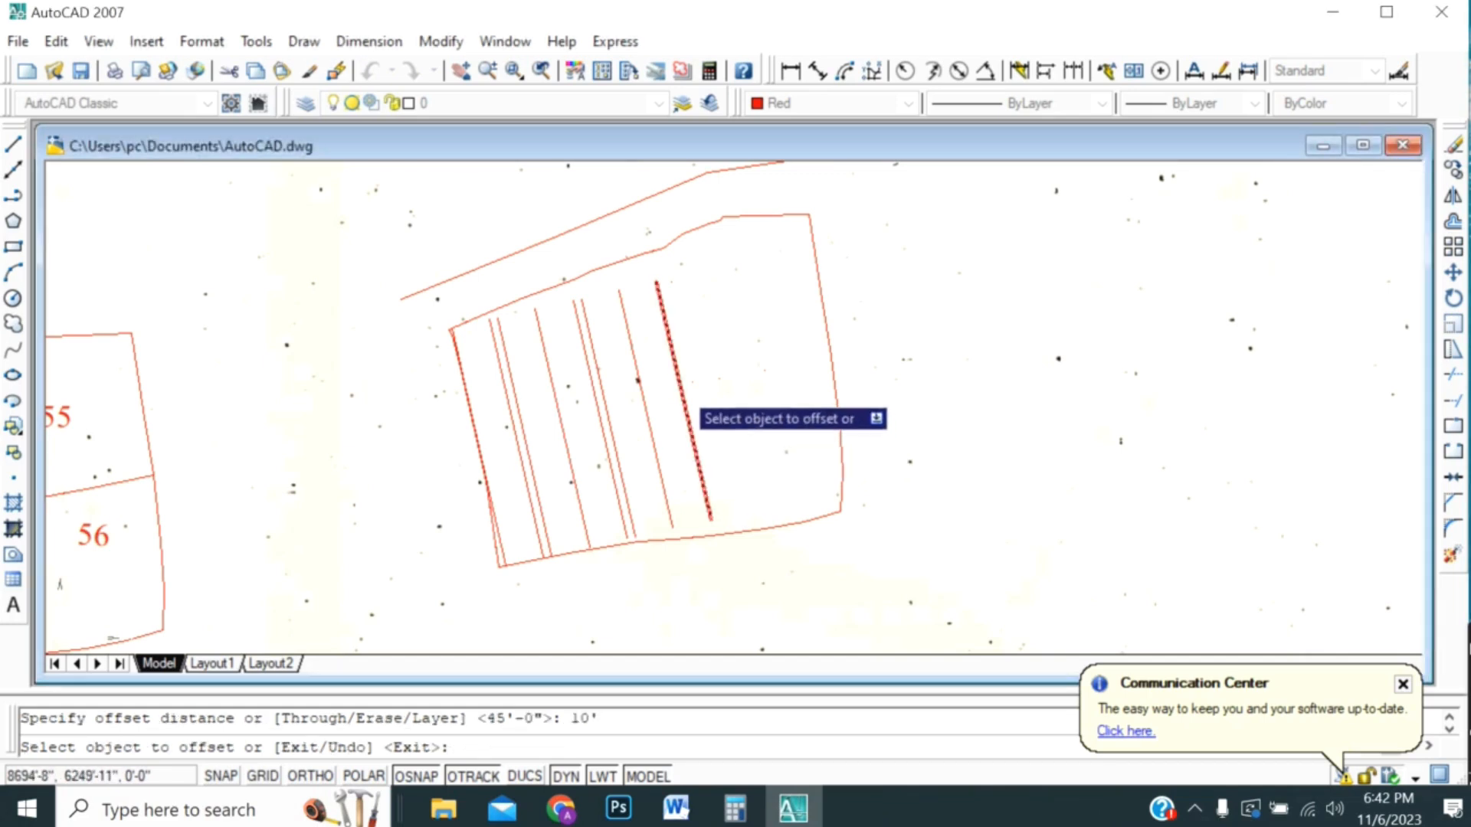
click(695, 379)
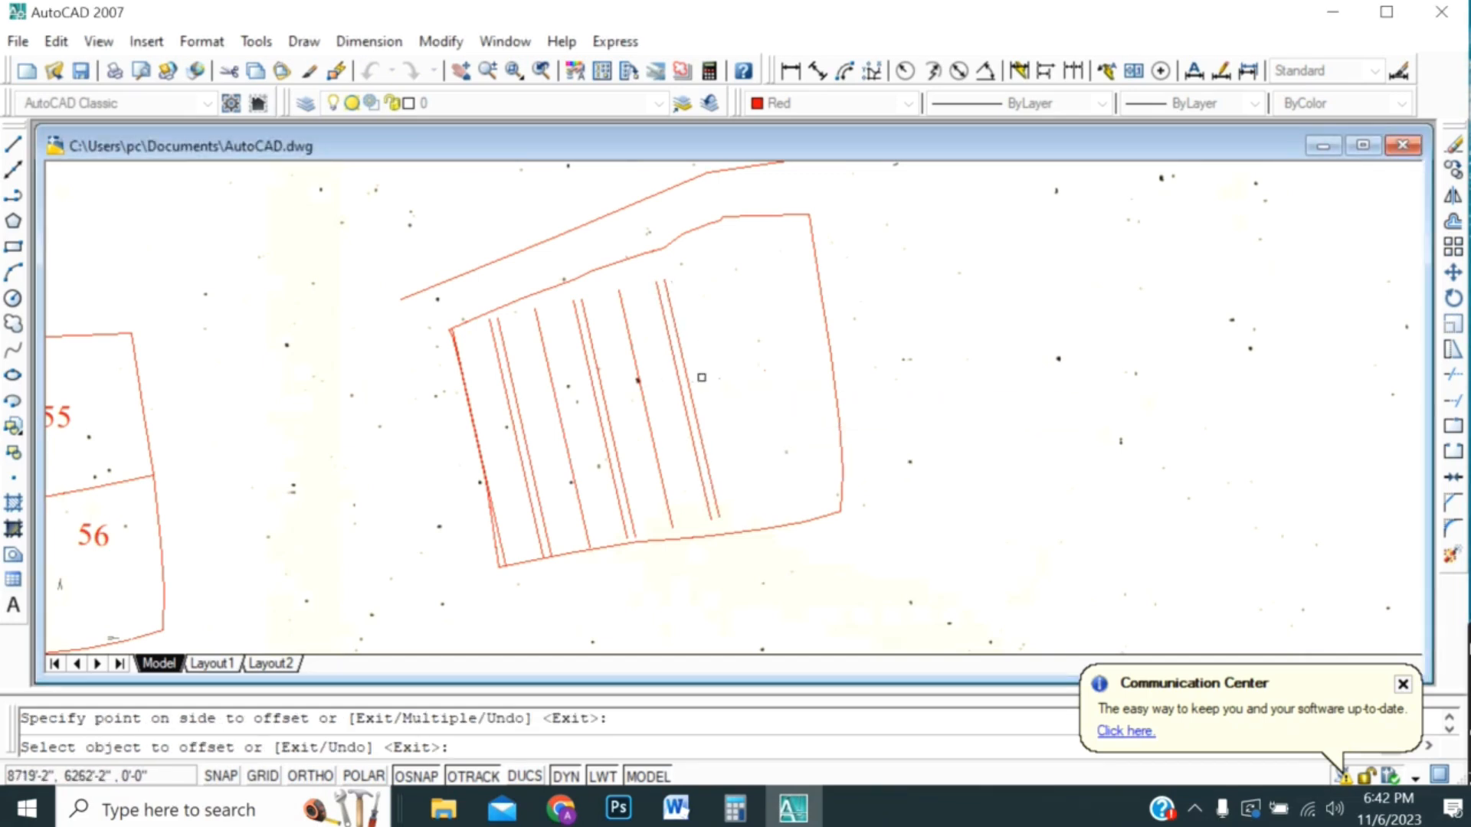
- Add two successive 45' offsets to the right of the third 10' strip, starting from its right line
scroll(702, 377, up, 2)
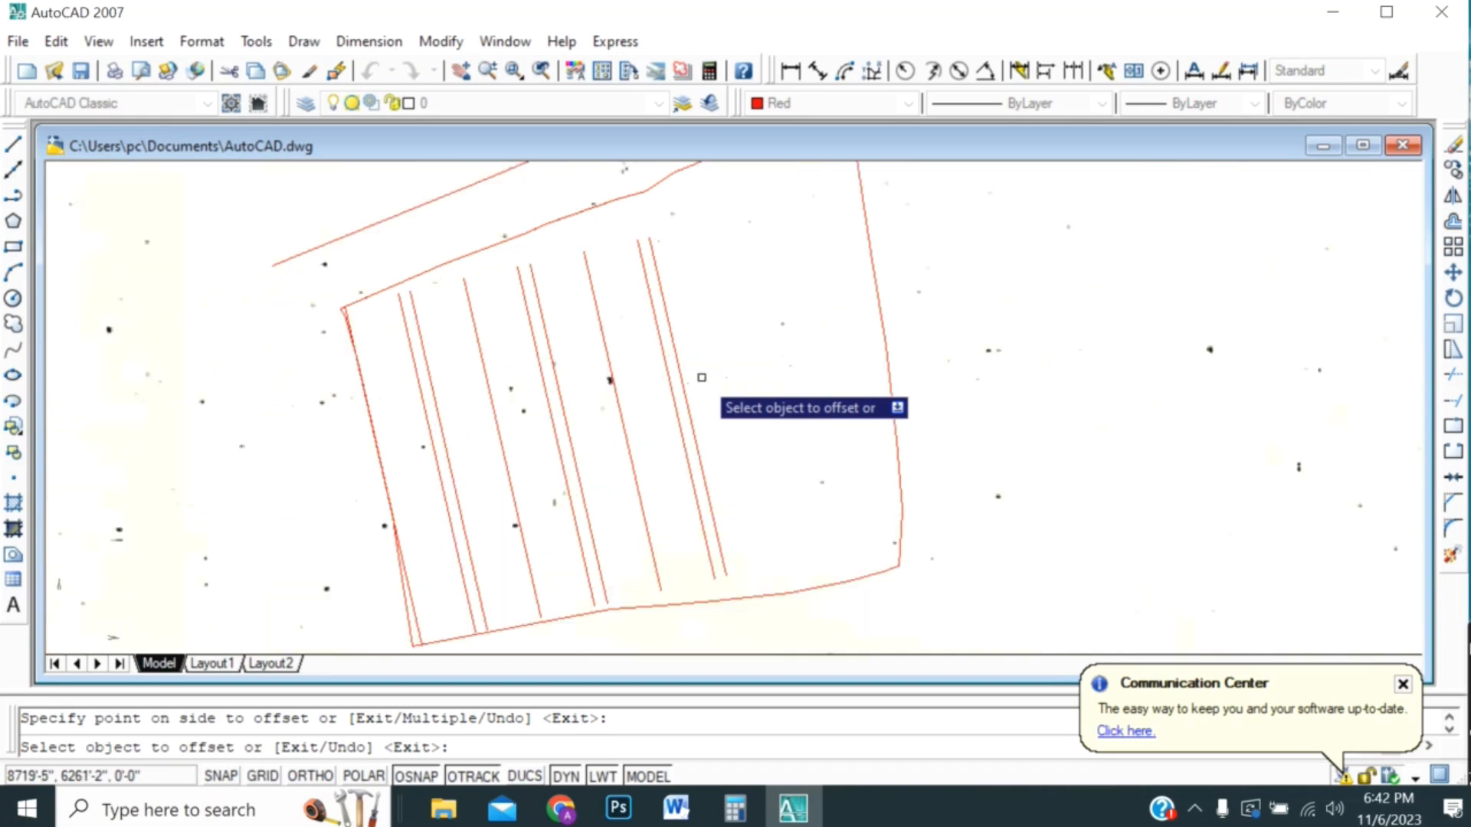
key(Return)
key(Return)
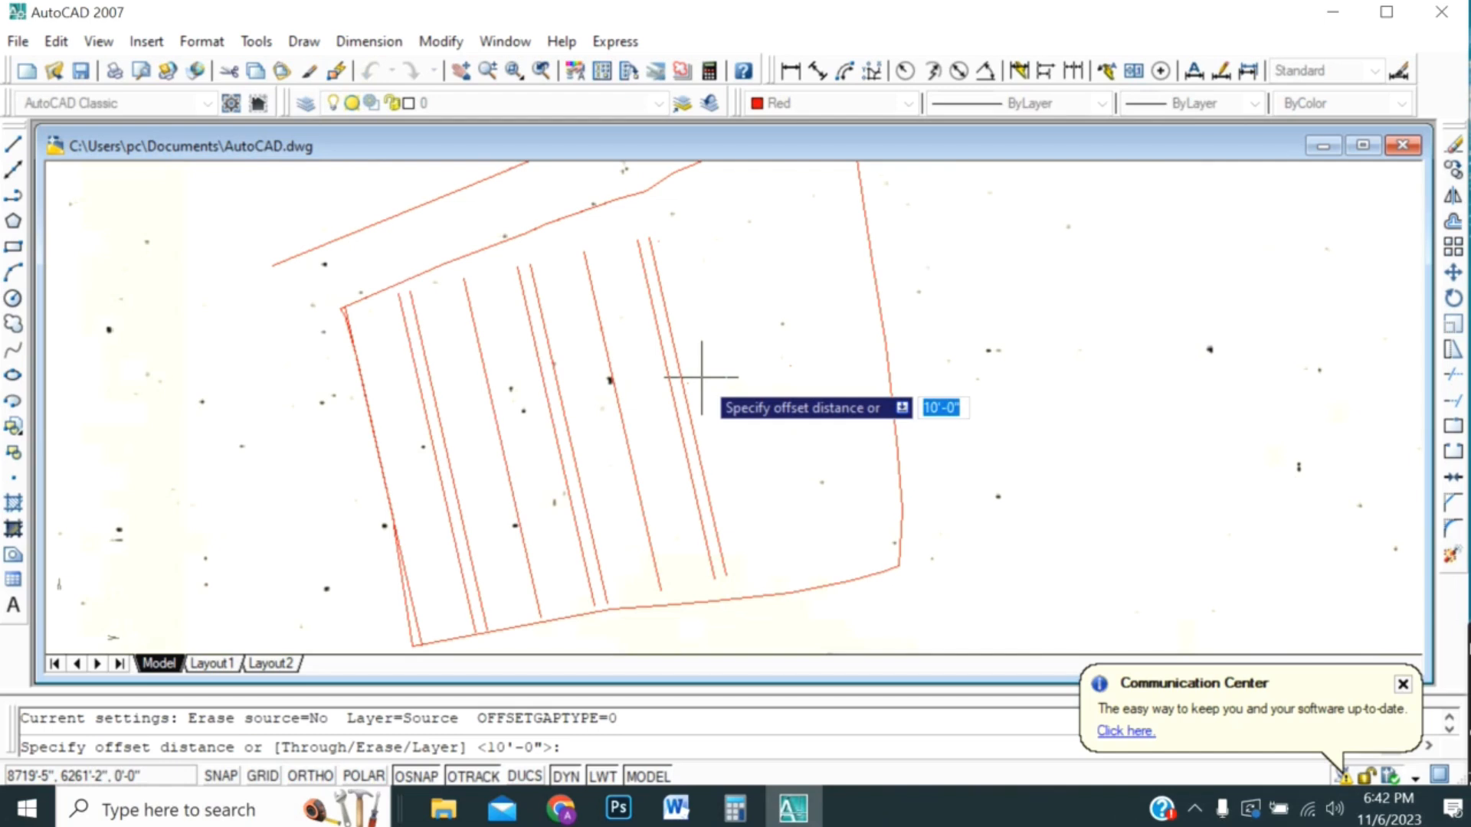
text(45')
key(Return)
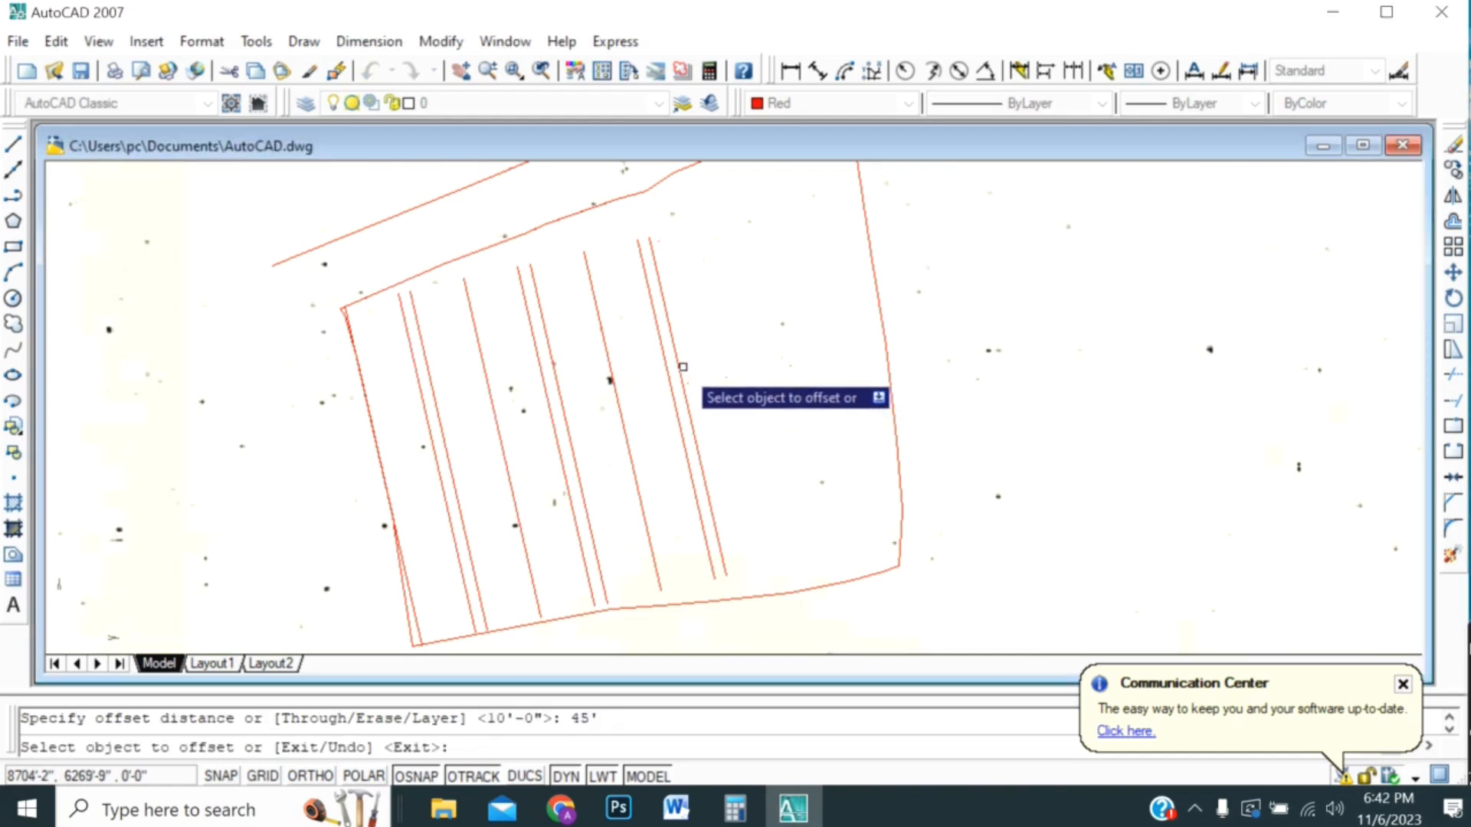
click(676, 368)
click(743, 340)
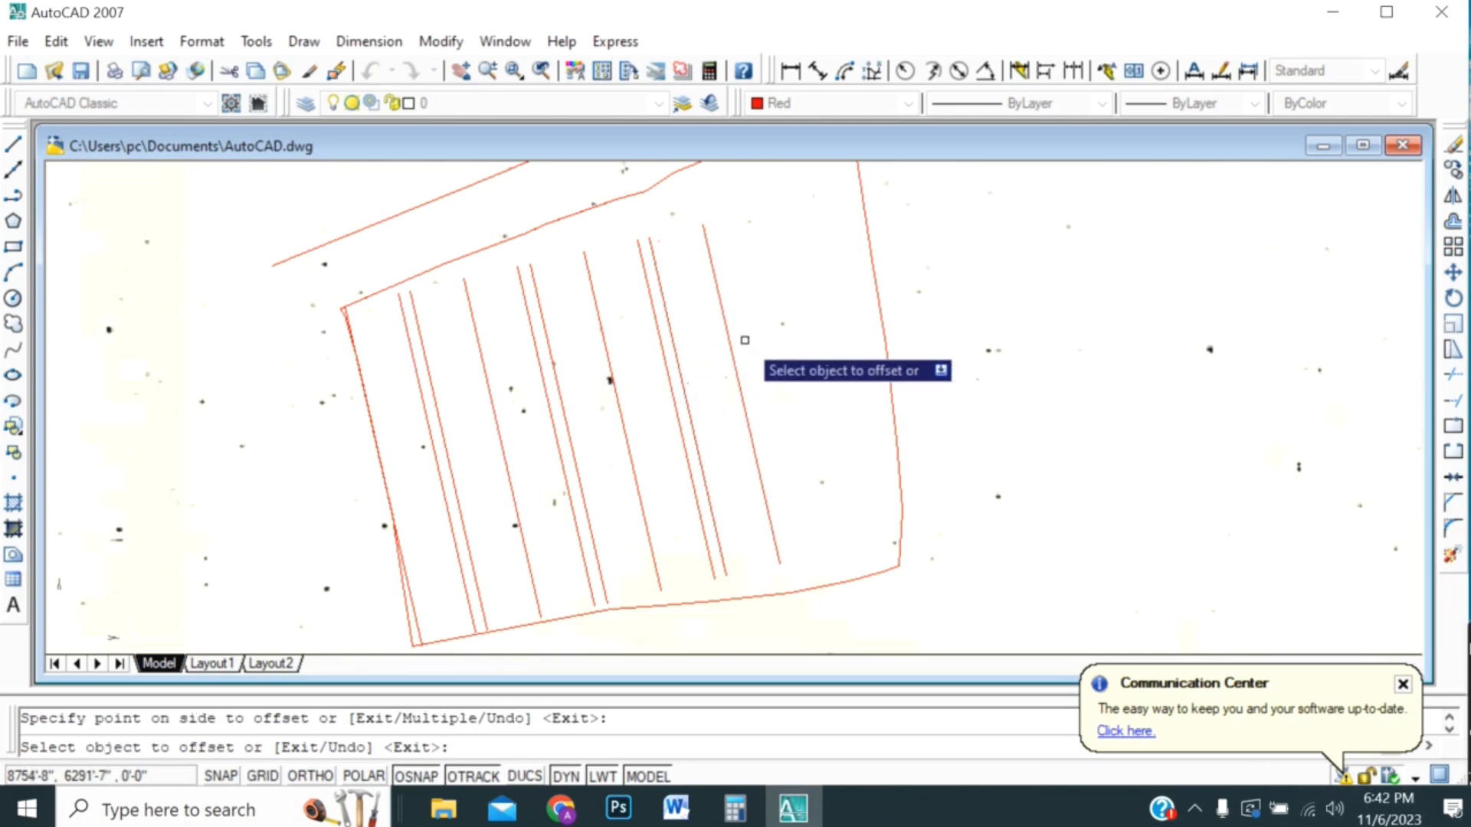
click(728, 337)
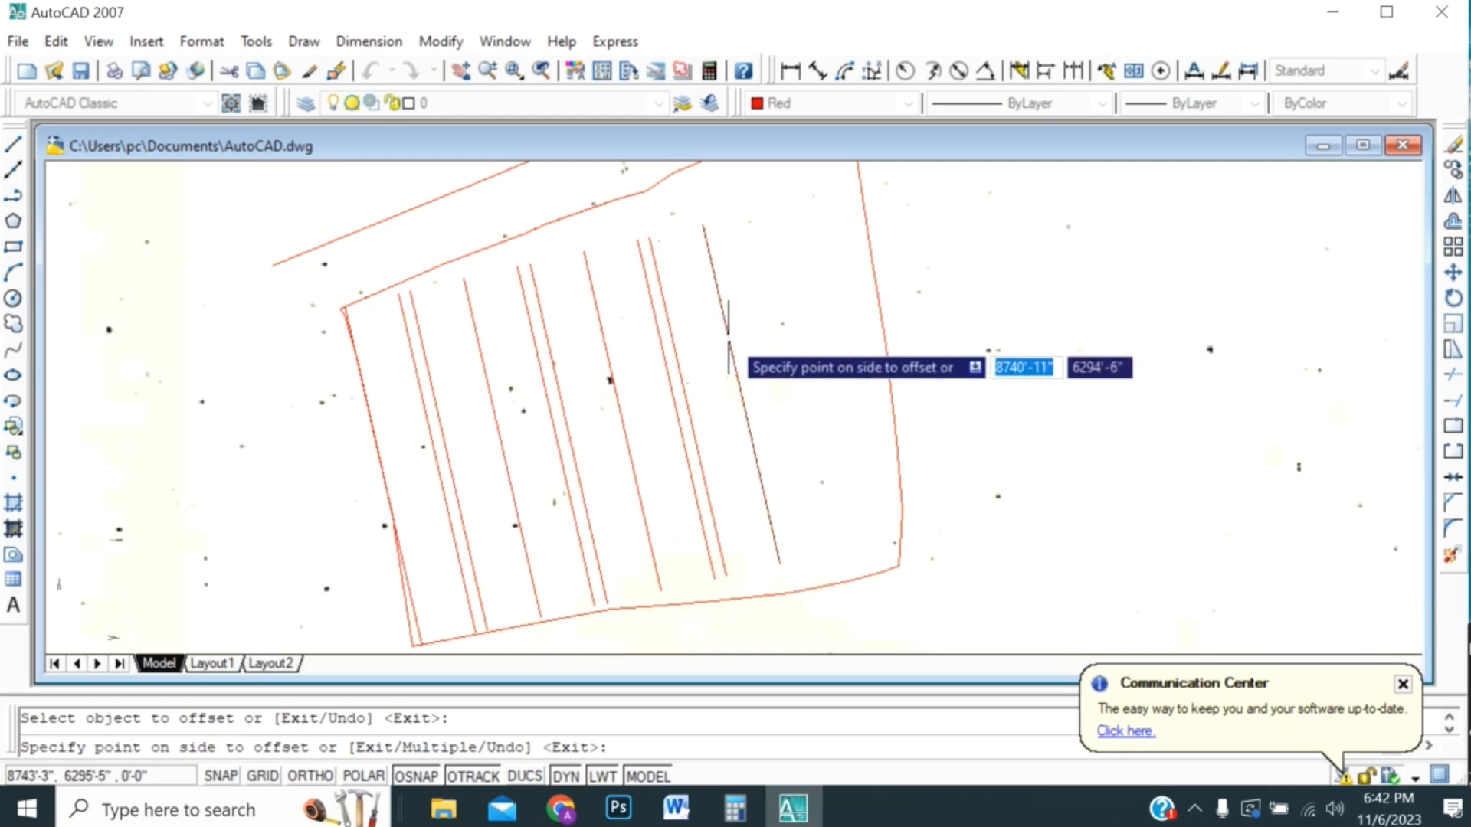
click(812, 324)
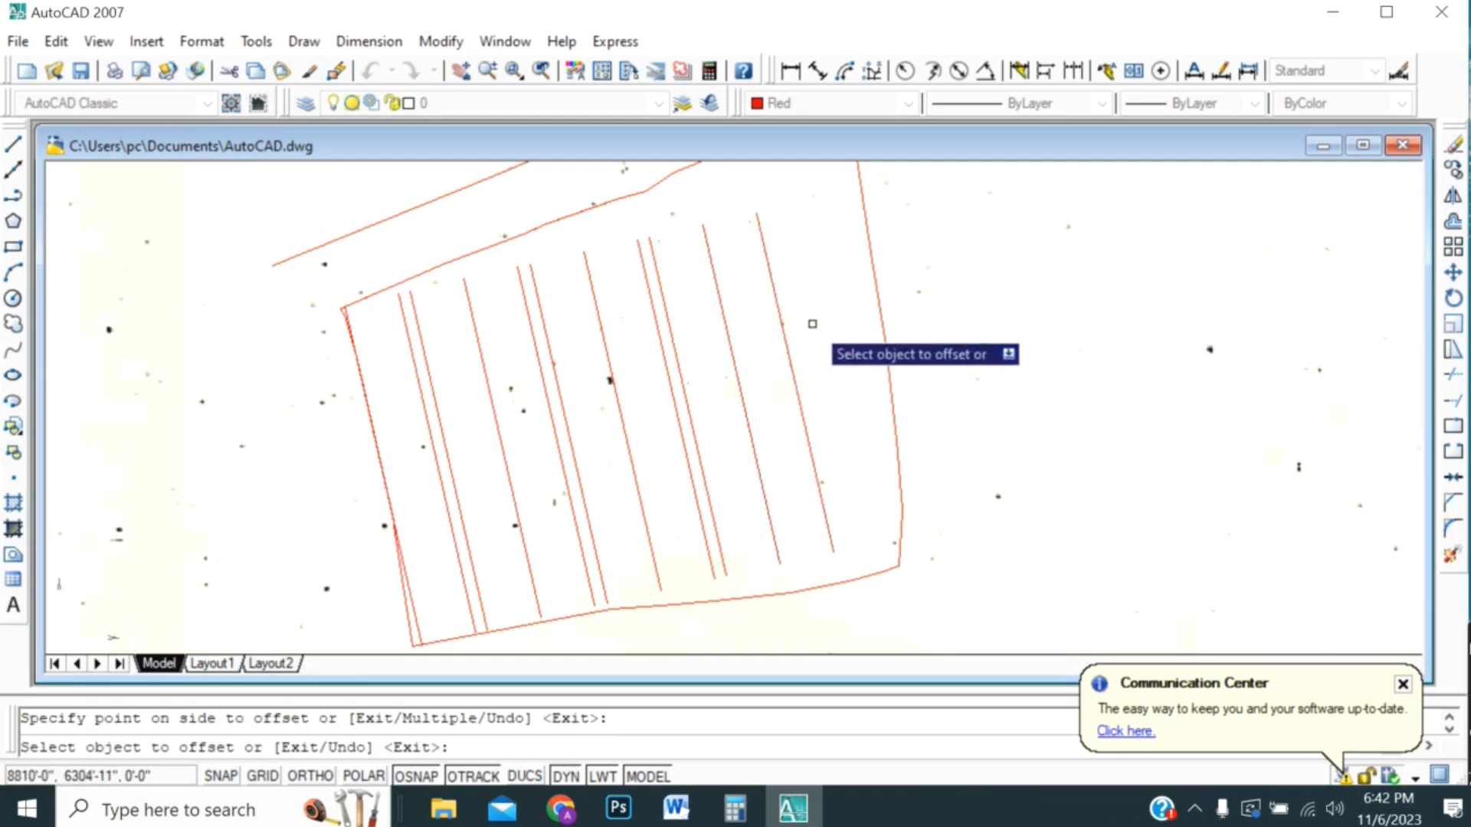
- Offset the last parallel line by 10' toward the outline's right edge to form the fourth narrow strip
scroll(854, 479, down, 3)
scroll(851, 452, up, 2)
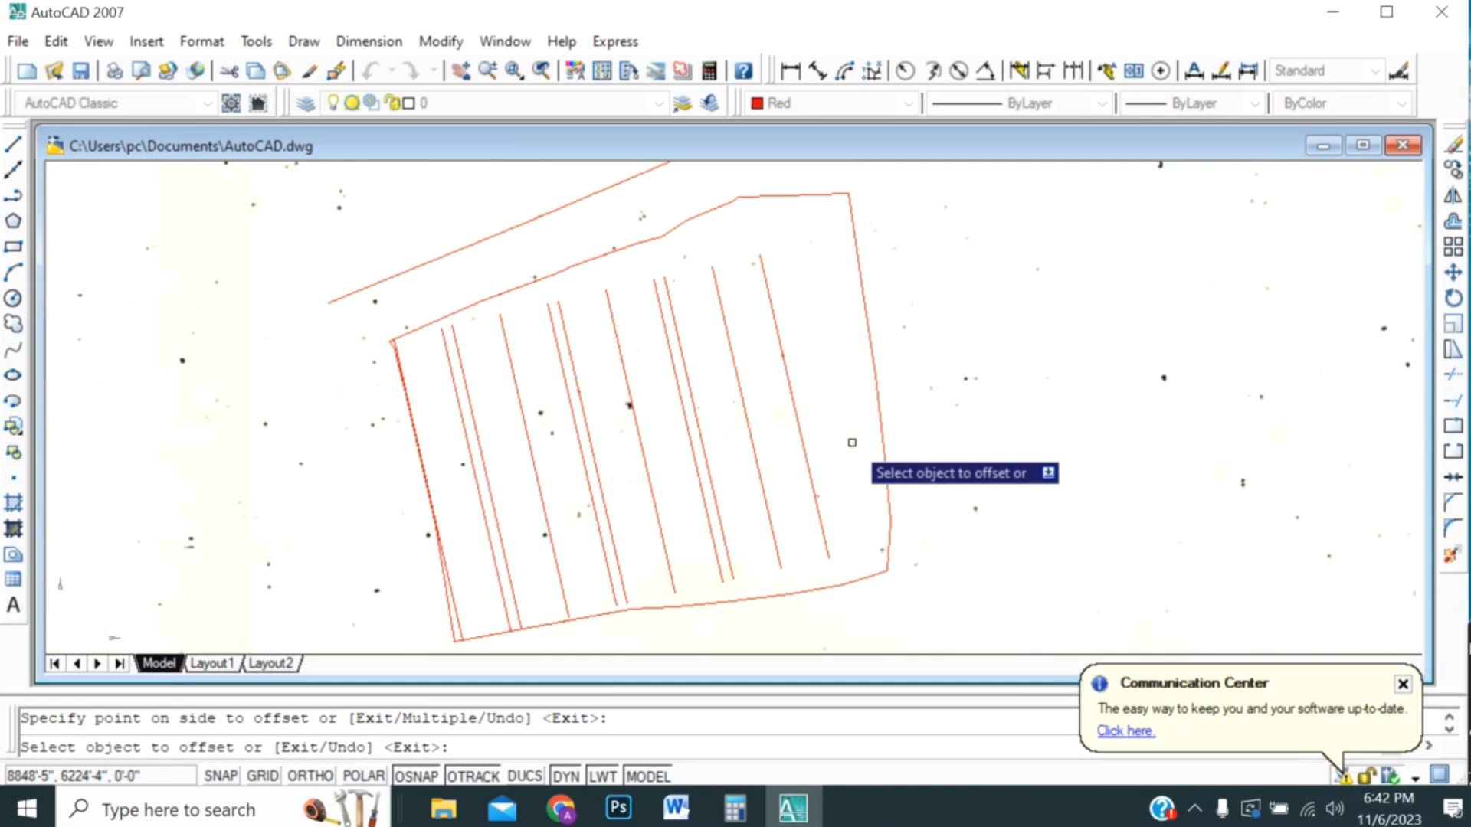
key(Return)
key(Return)
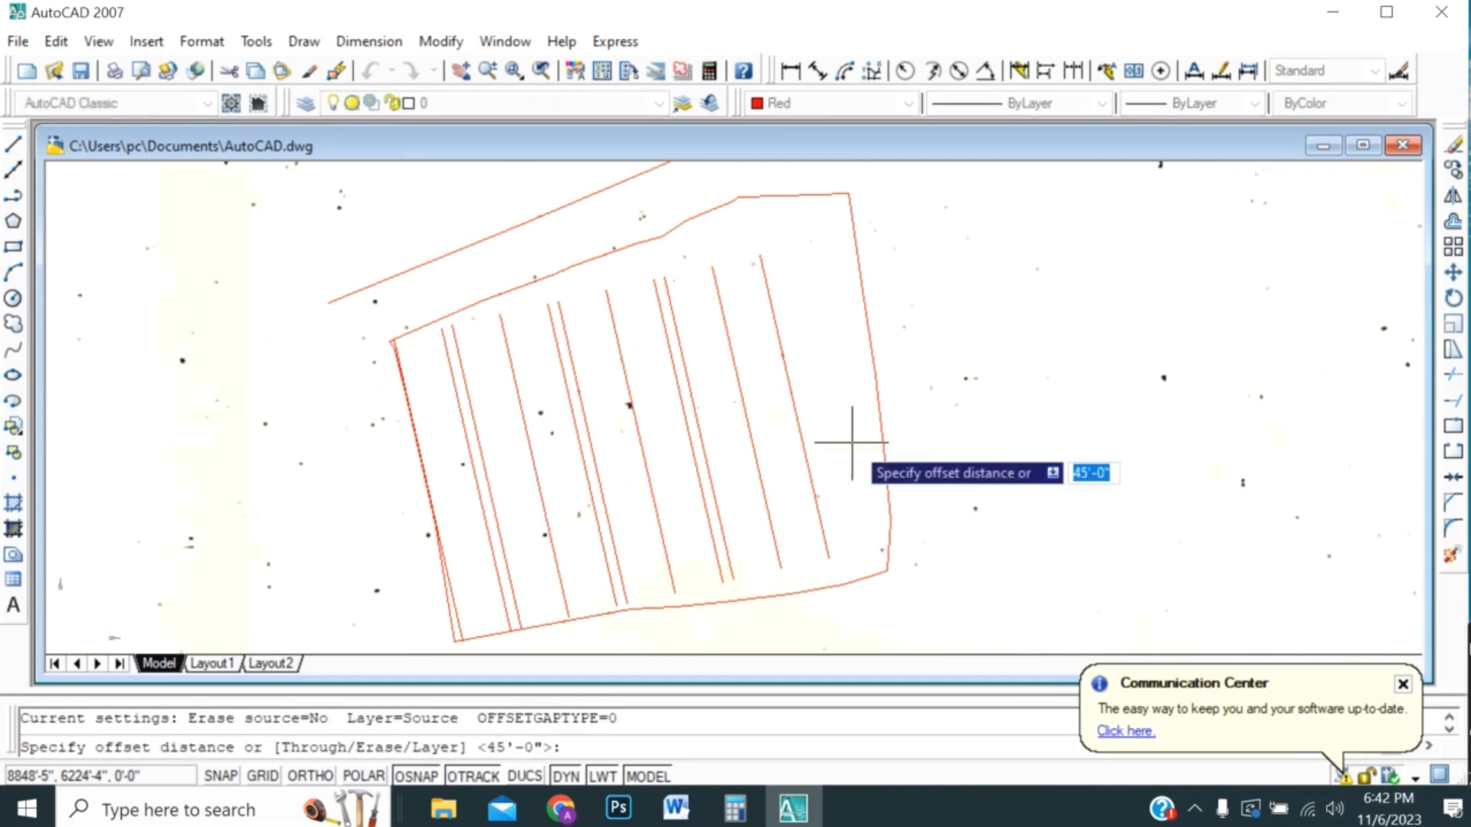
text(10')
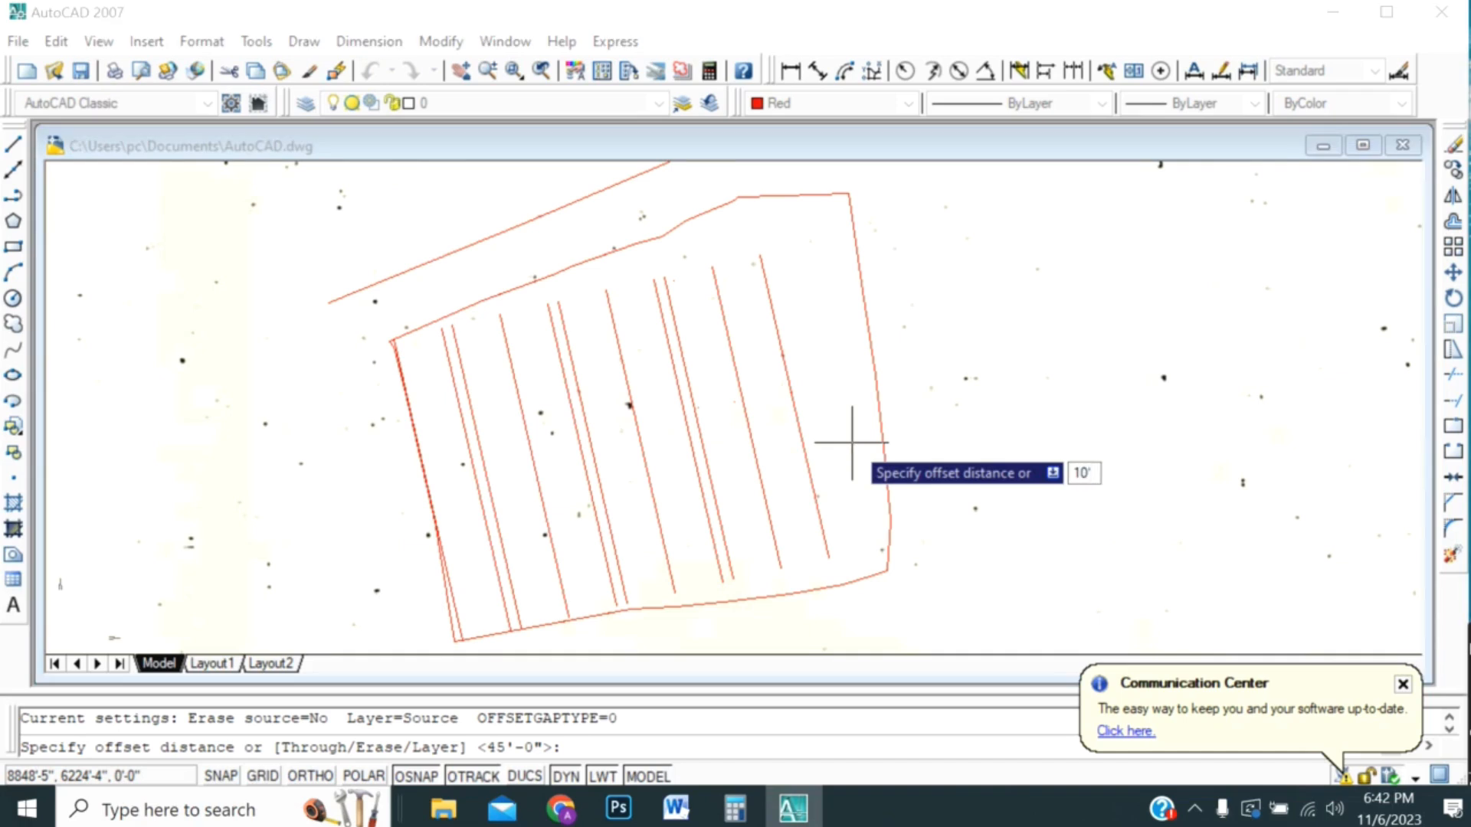
key(Return)
click(781, 353)
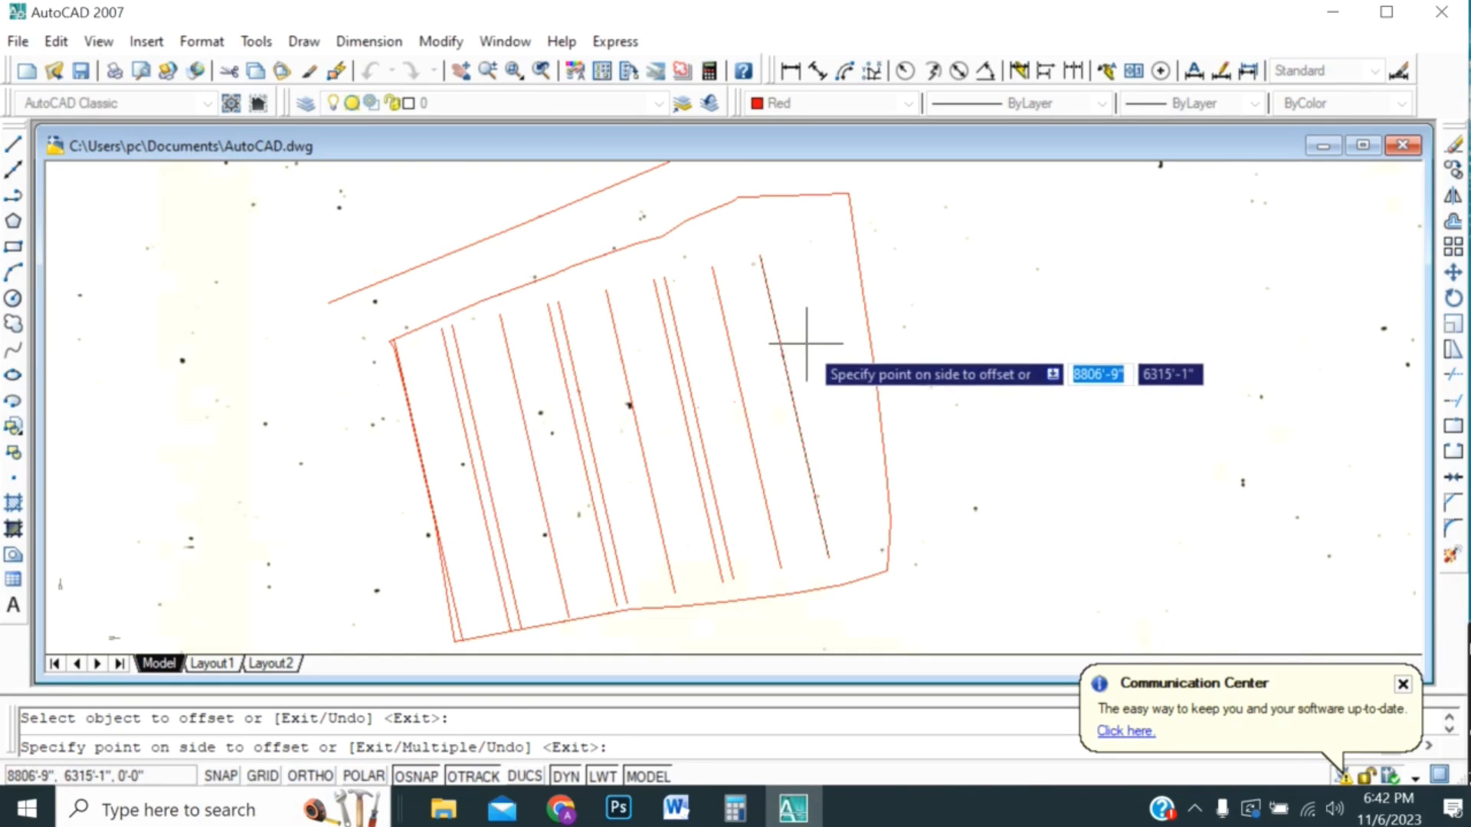
click(804, 344)
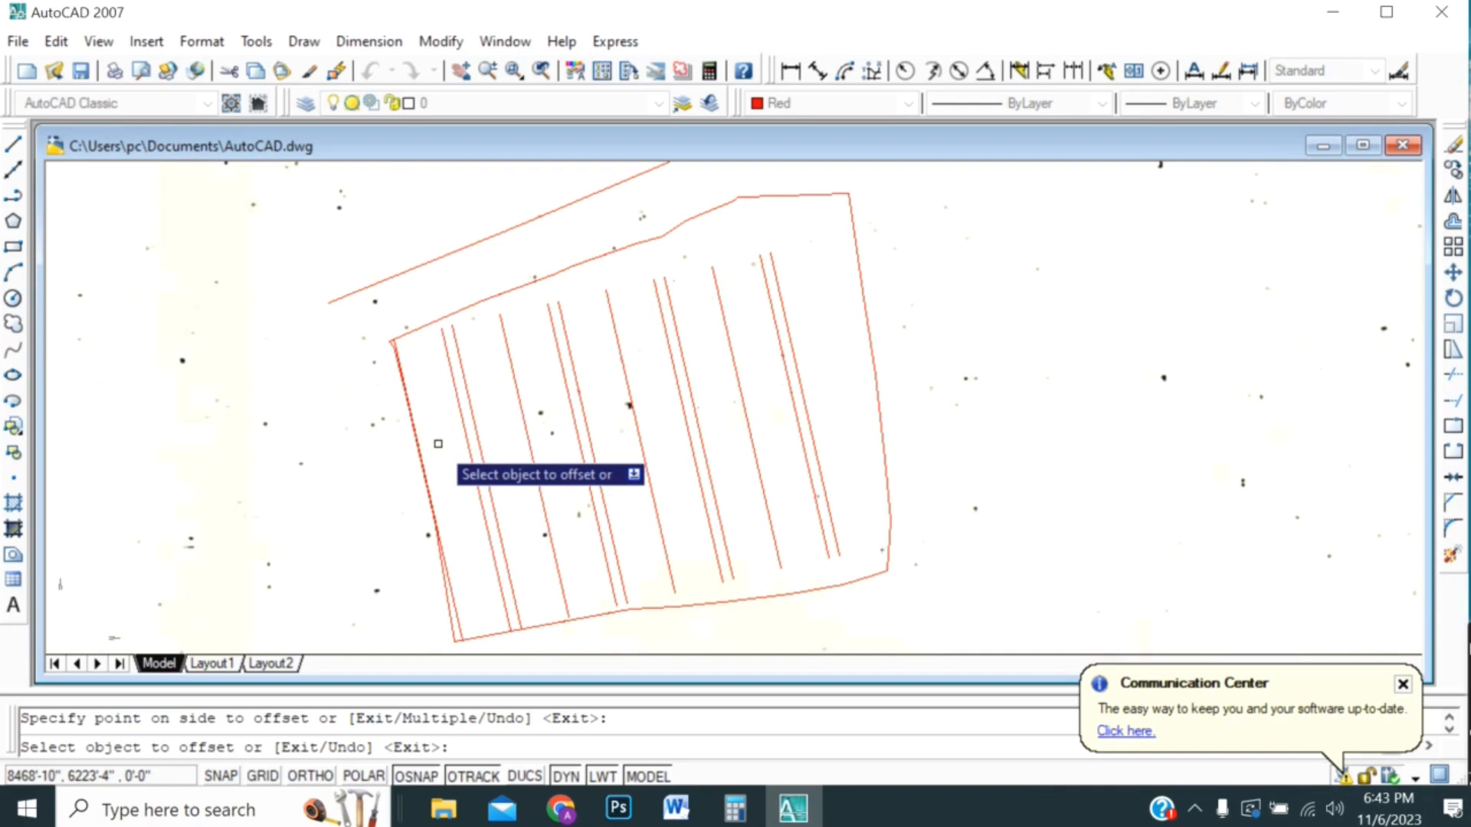
- Extend the upper ends of all the parallel division lines to the outline's top edge, using all objects as boundaries
scroll(866, 605, up, 4)
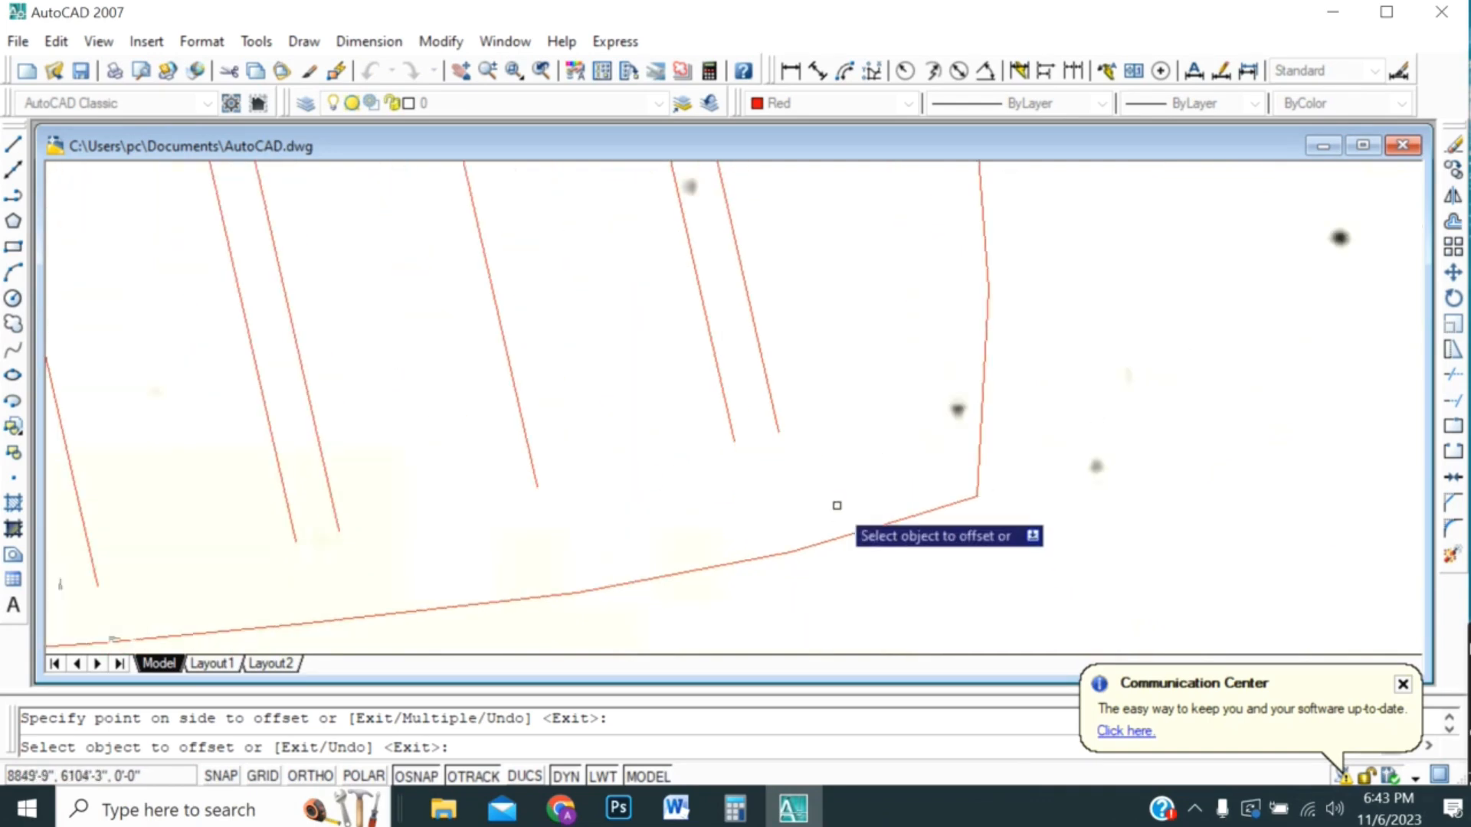
key(Escape)
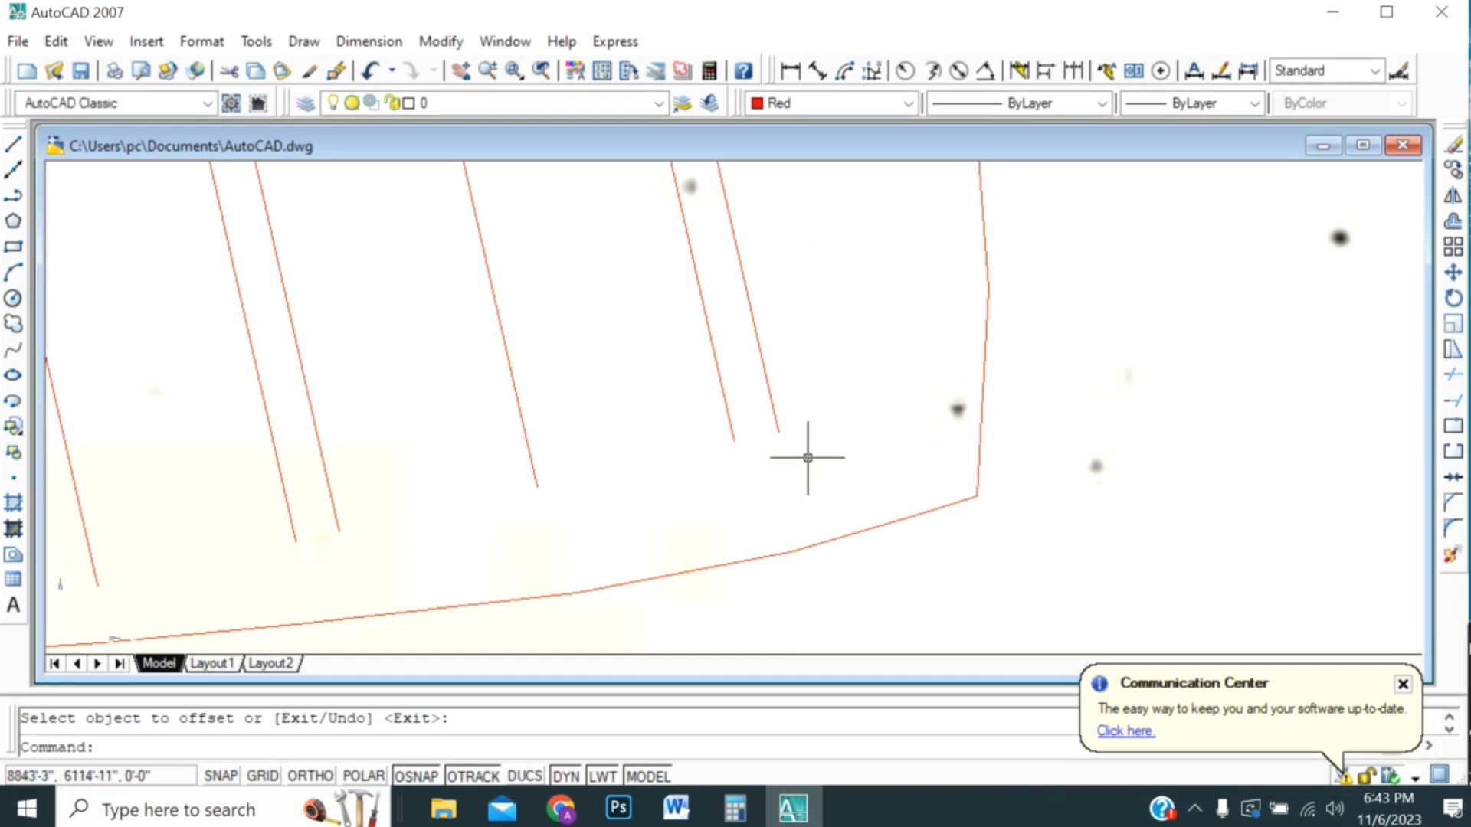
scroll(837, 482, down, 2)
scroll(837, 482, down, 2)
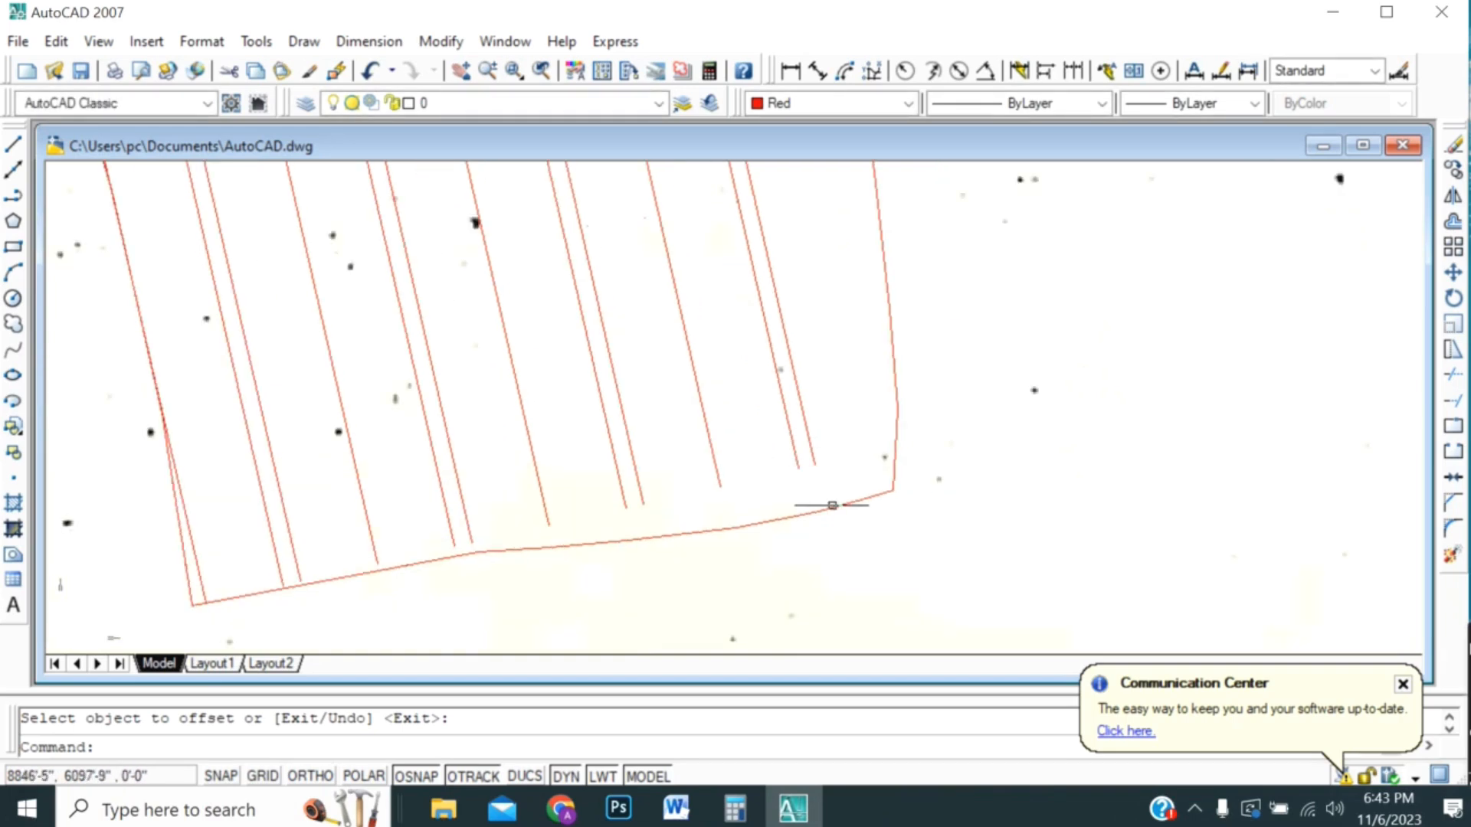
scroll(837, 521, down, 3)
scroll(794, 332, up, 4)
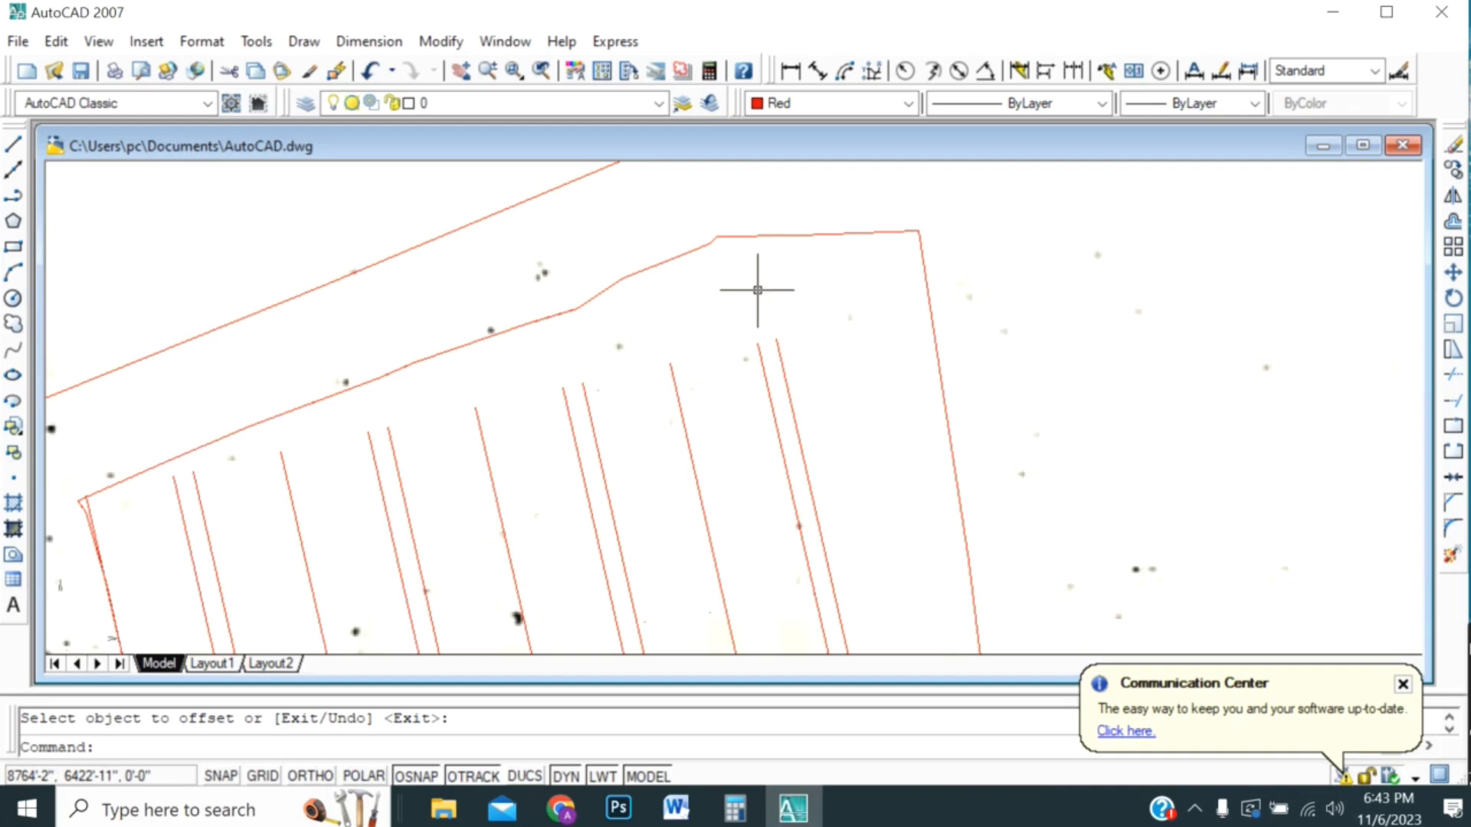
click(1452, 403)
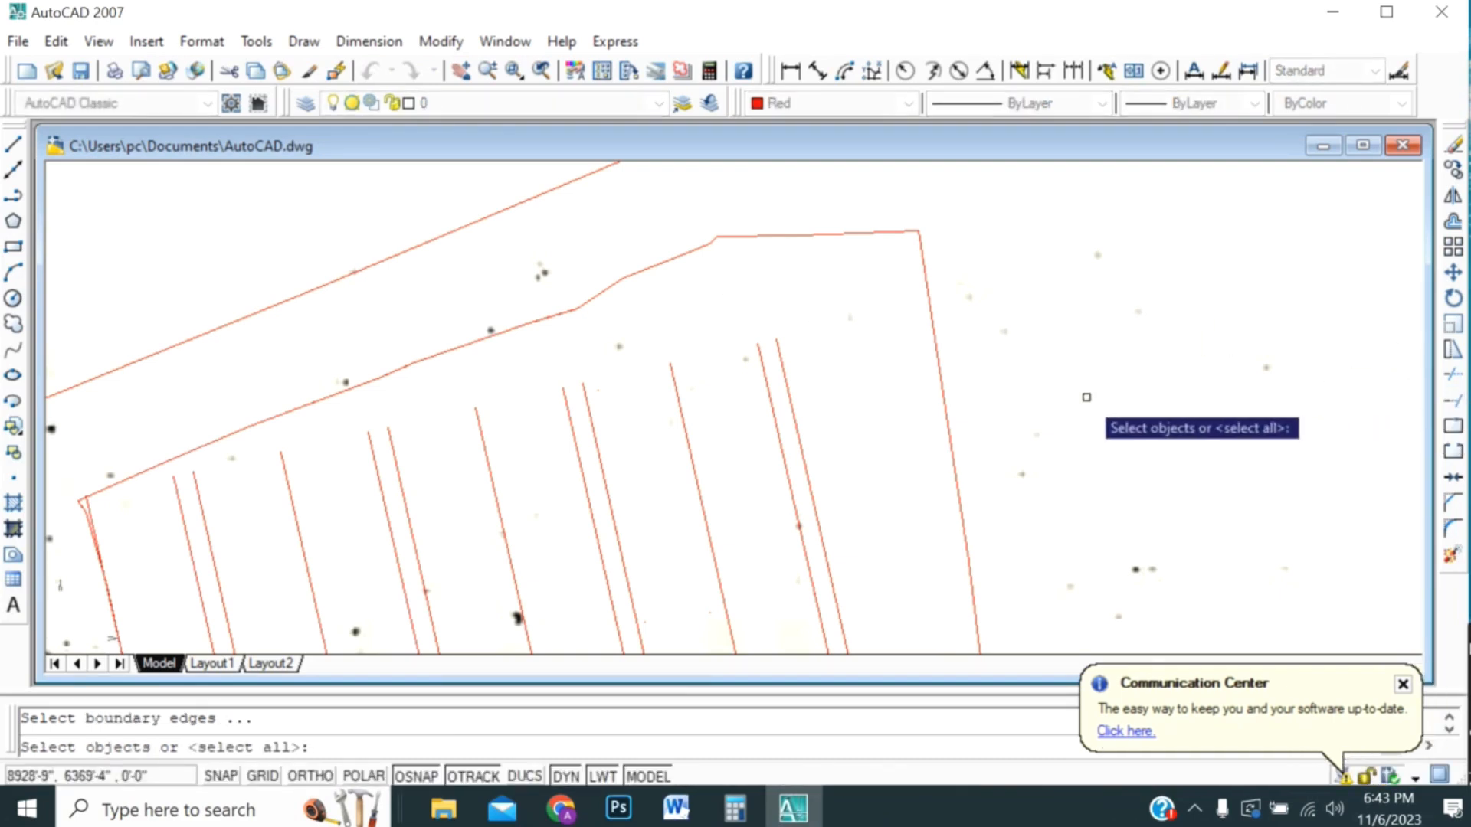
key(Return)
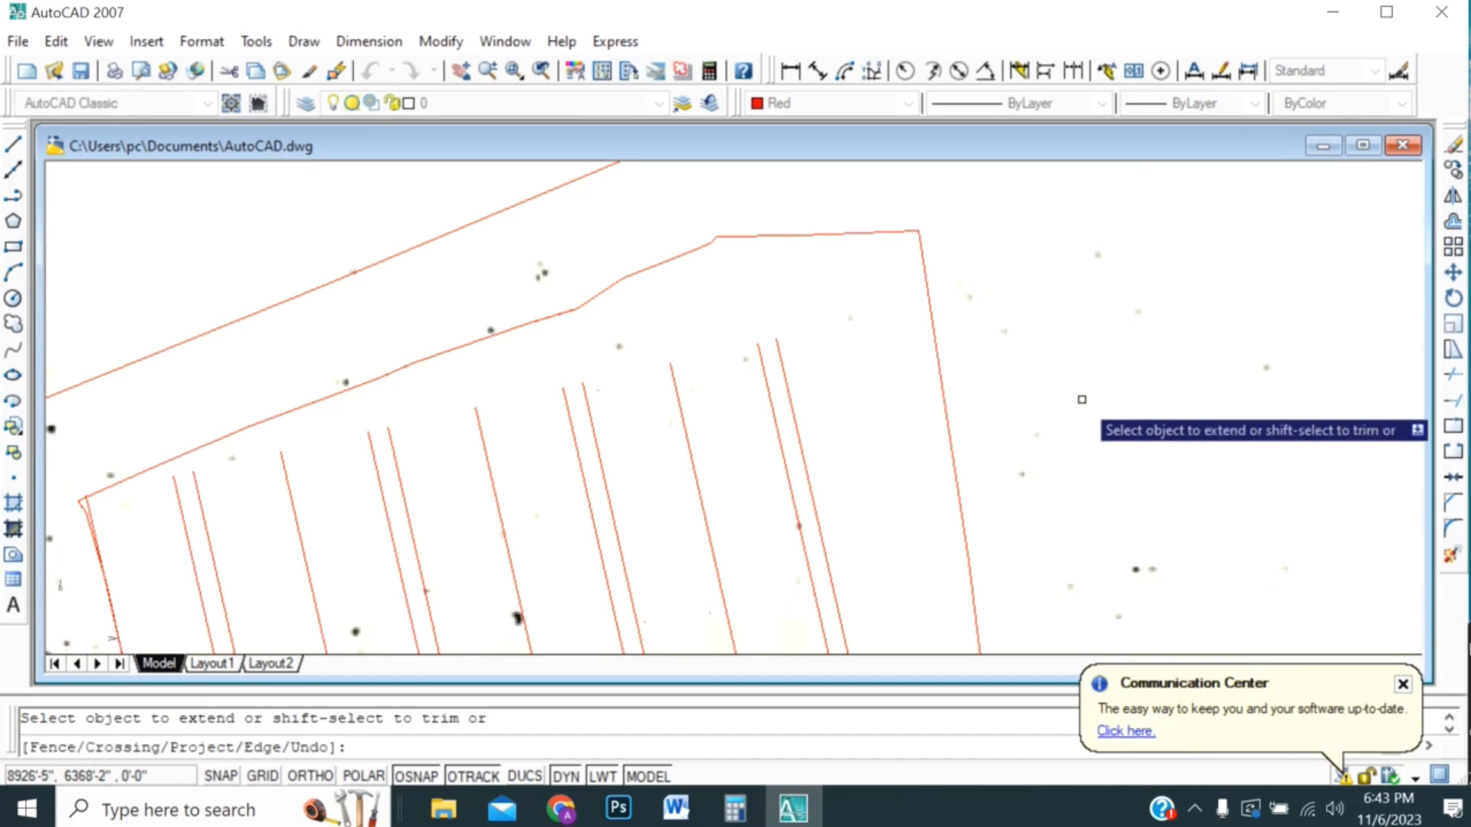
scroll(857, 342, down, 2)
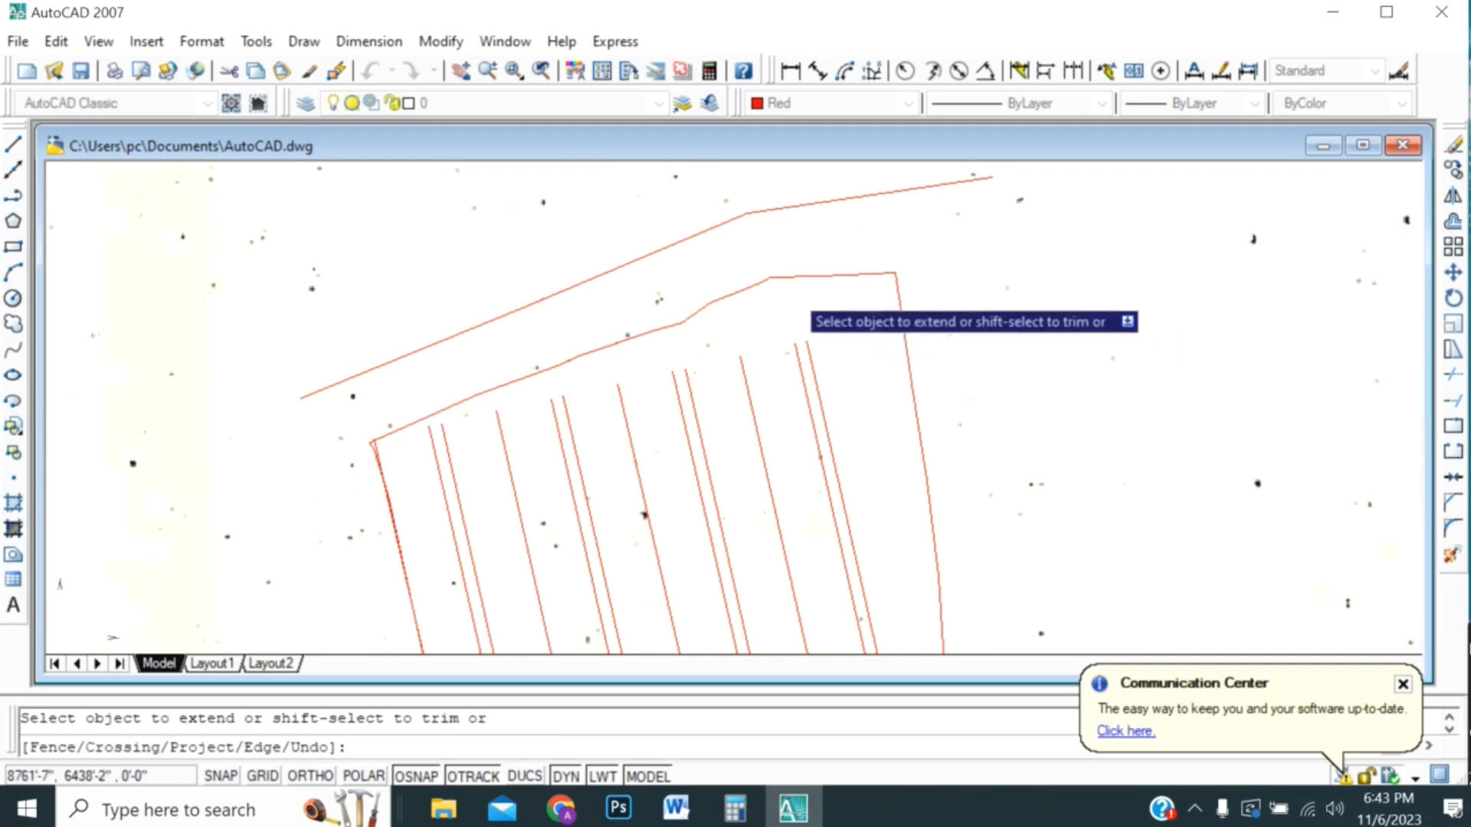
click(813, 318)
click(715, 380)
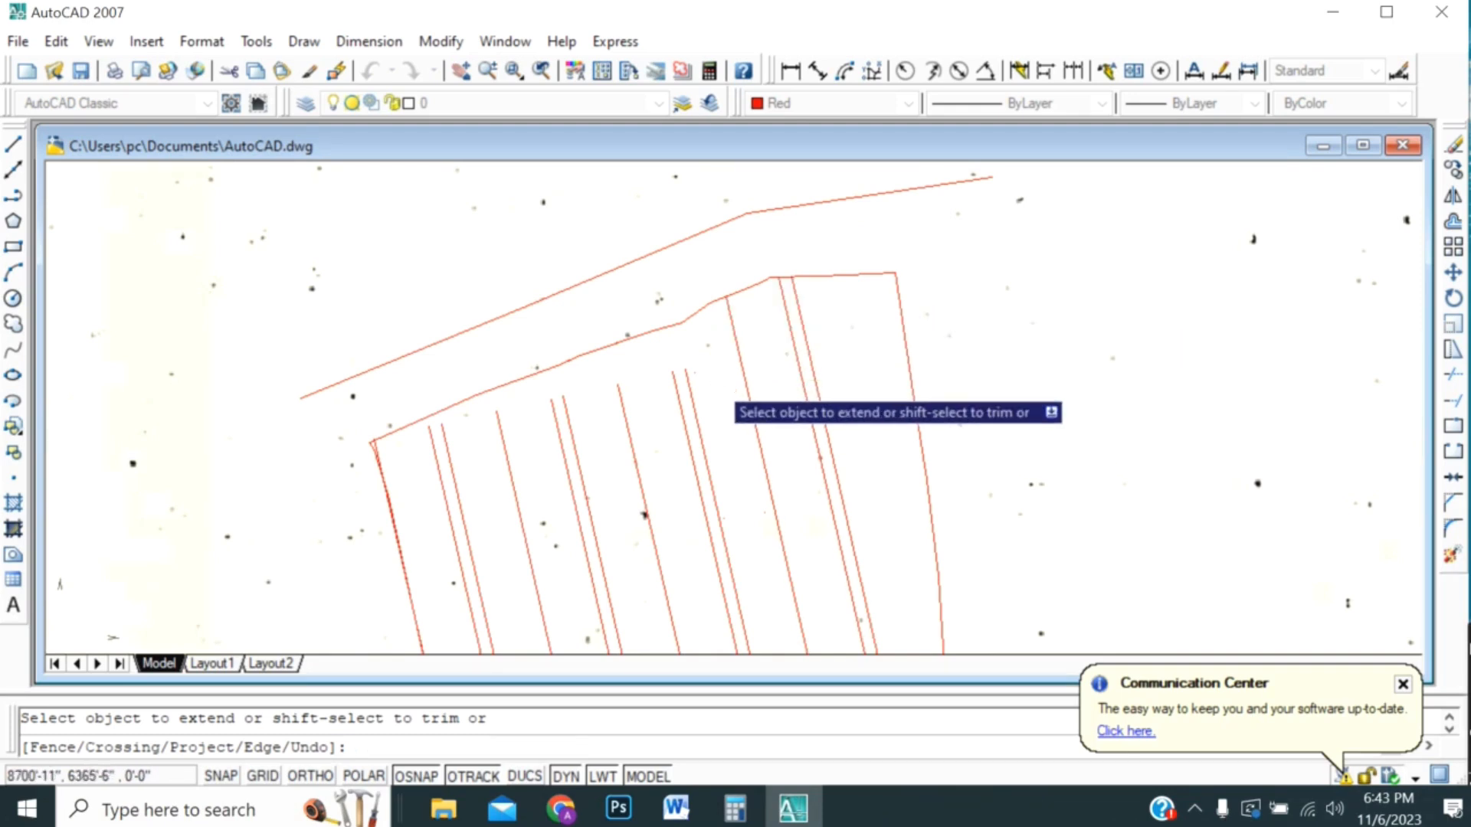
click(712, 355)
click(605, 415)
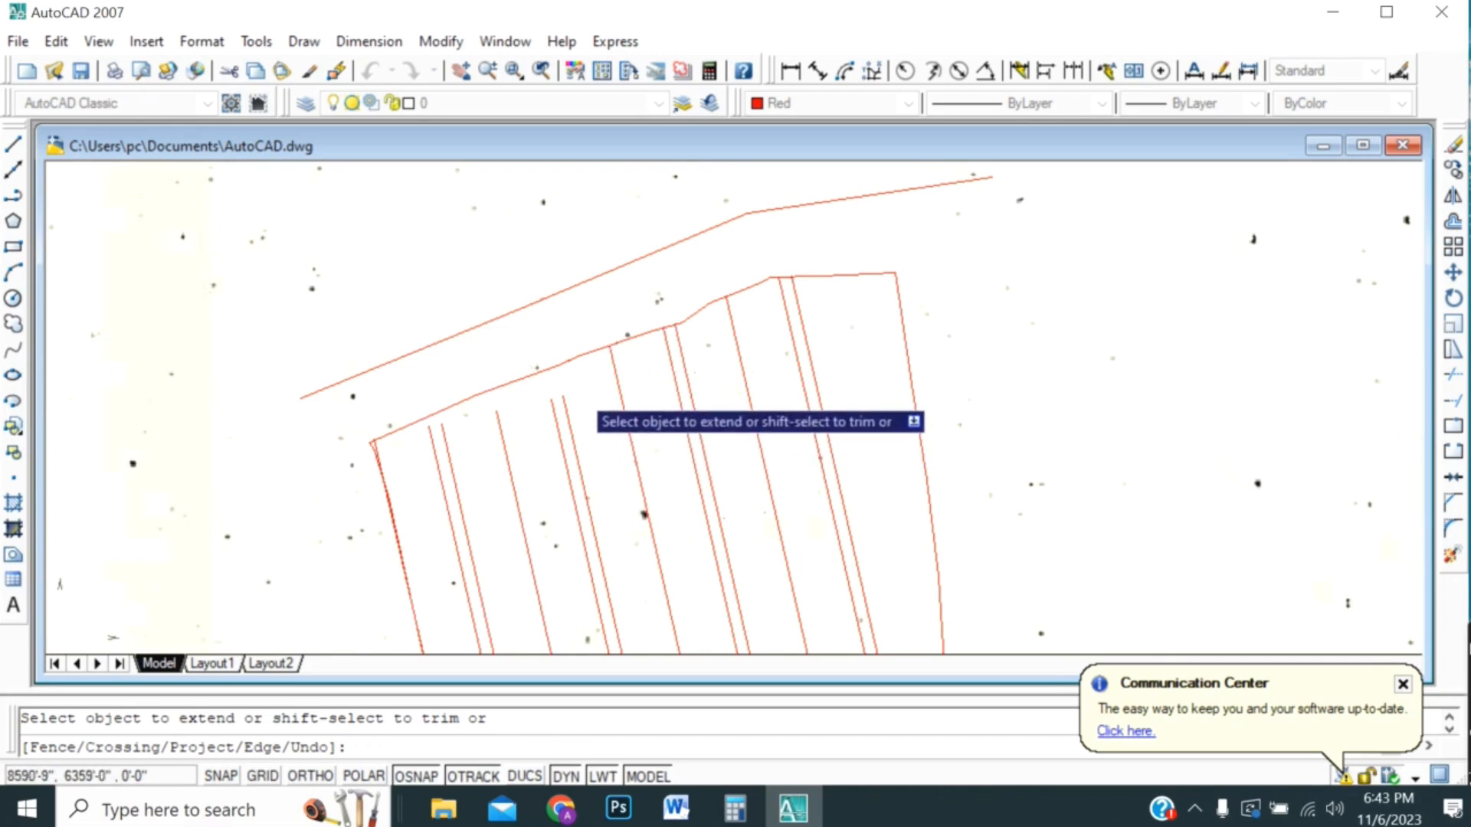
click(576, 389)
click(501, 460)
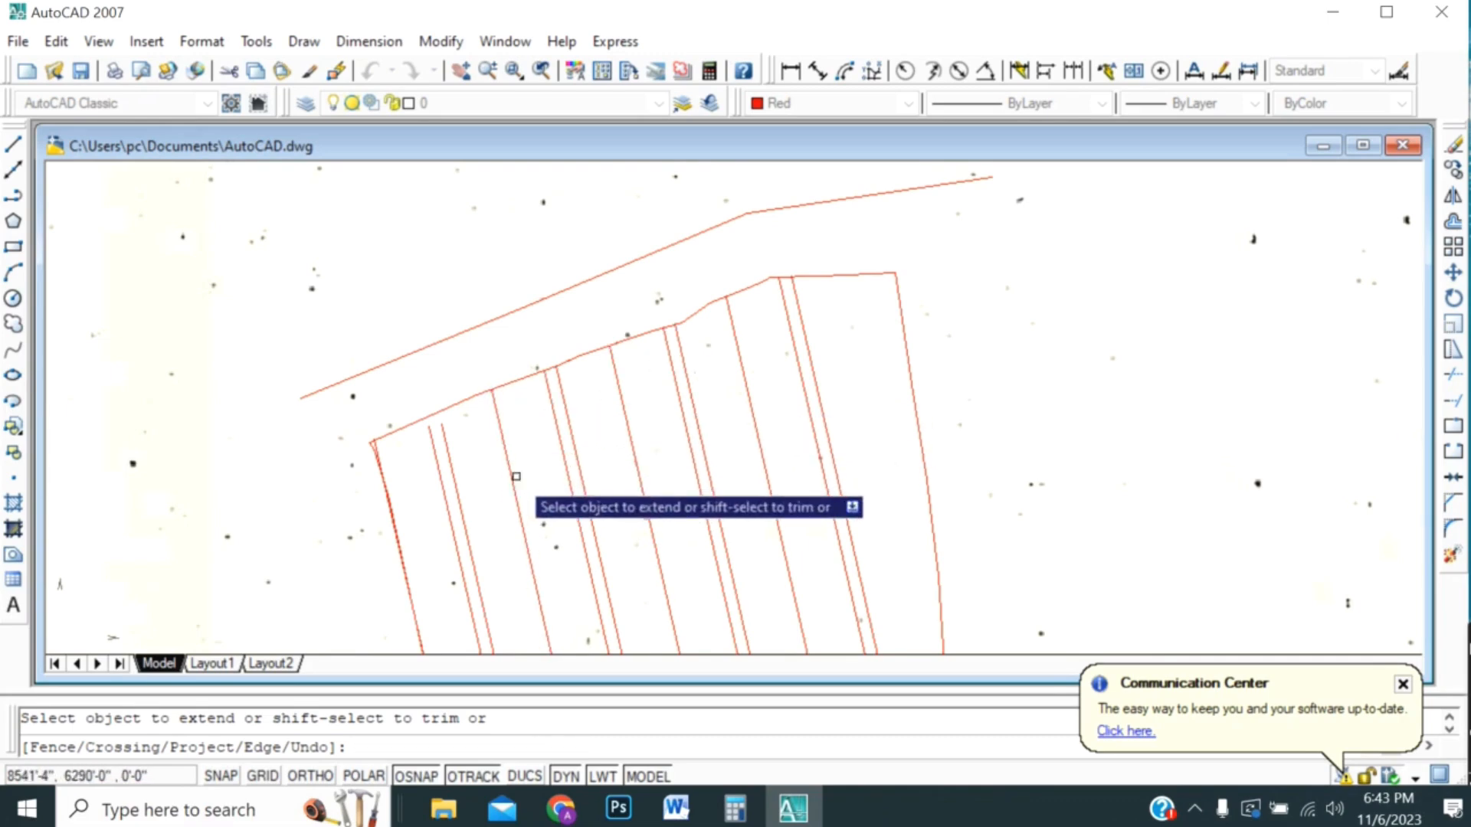
click(458, 430)
click(413, 450)
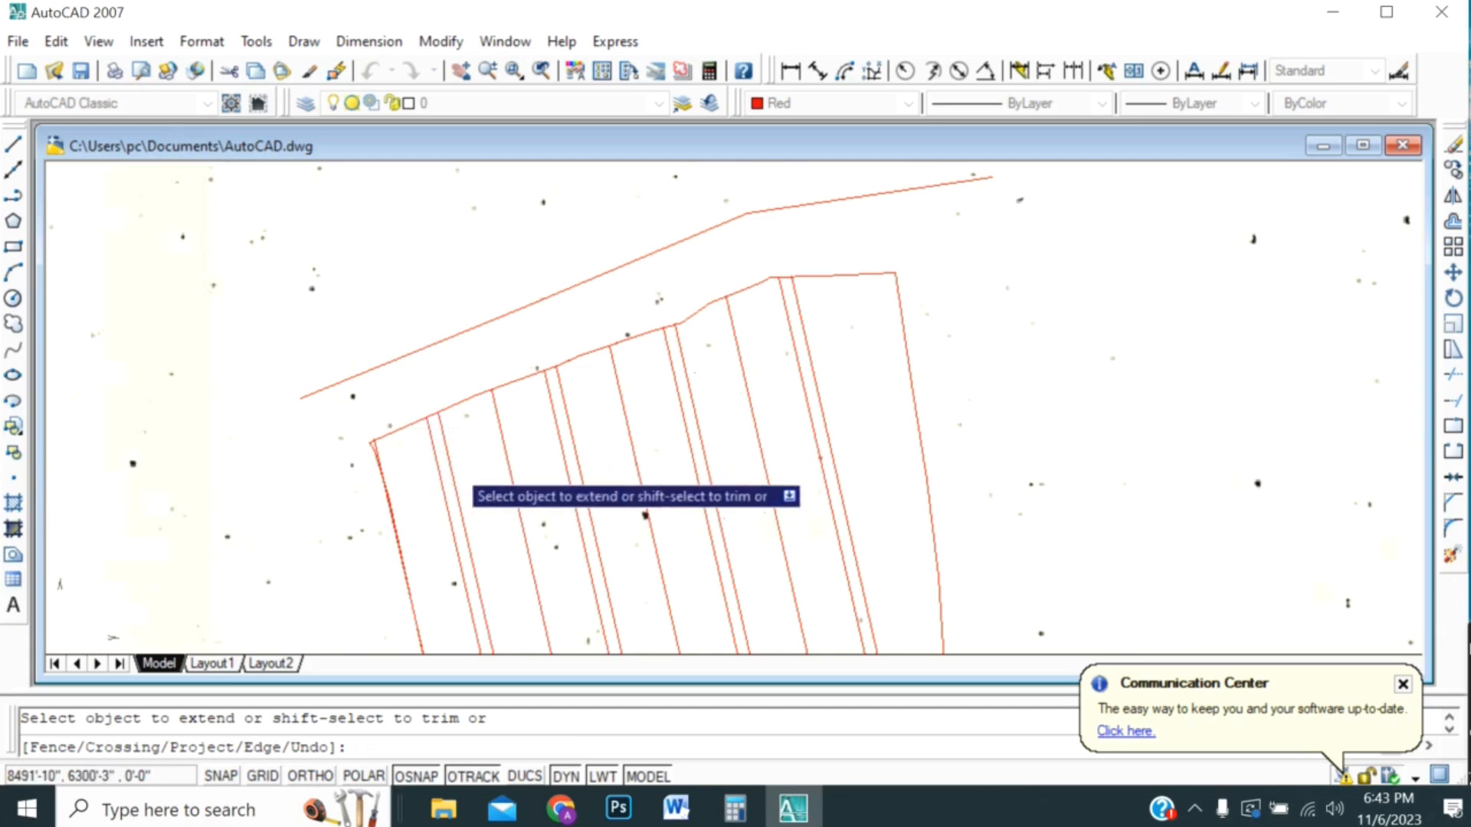
- Extend the lower ends of all the parallel division lines to the outline's bottom edge
scroll(673, 322, down, 2)
scroll(716, 490, up, 3)
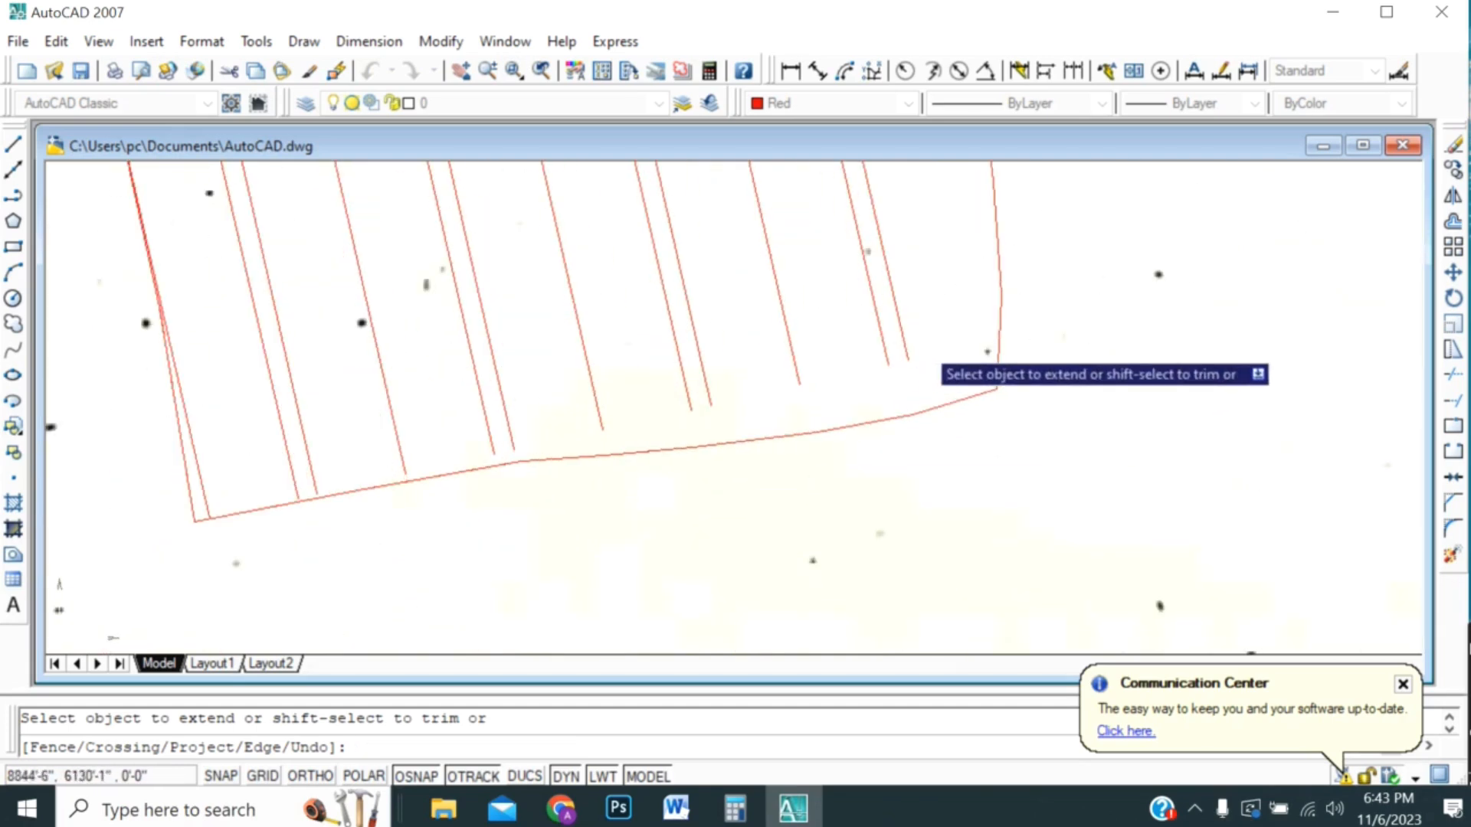
click(929, 335)
click(770, 397)
click(760, 378)
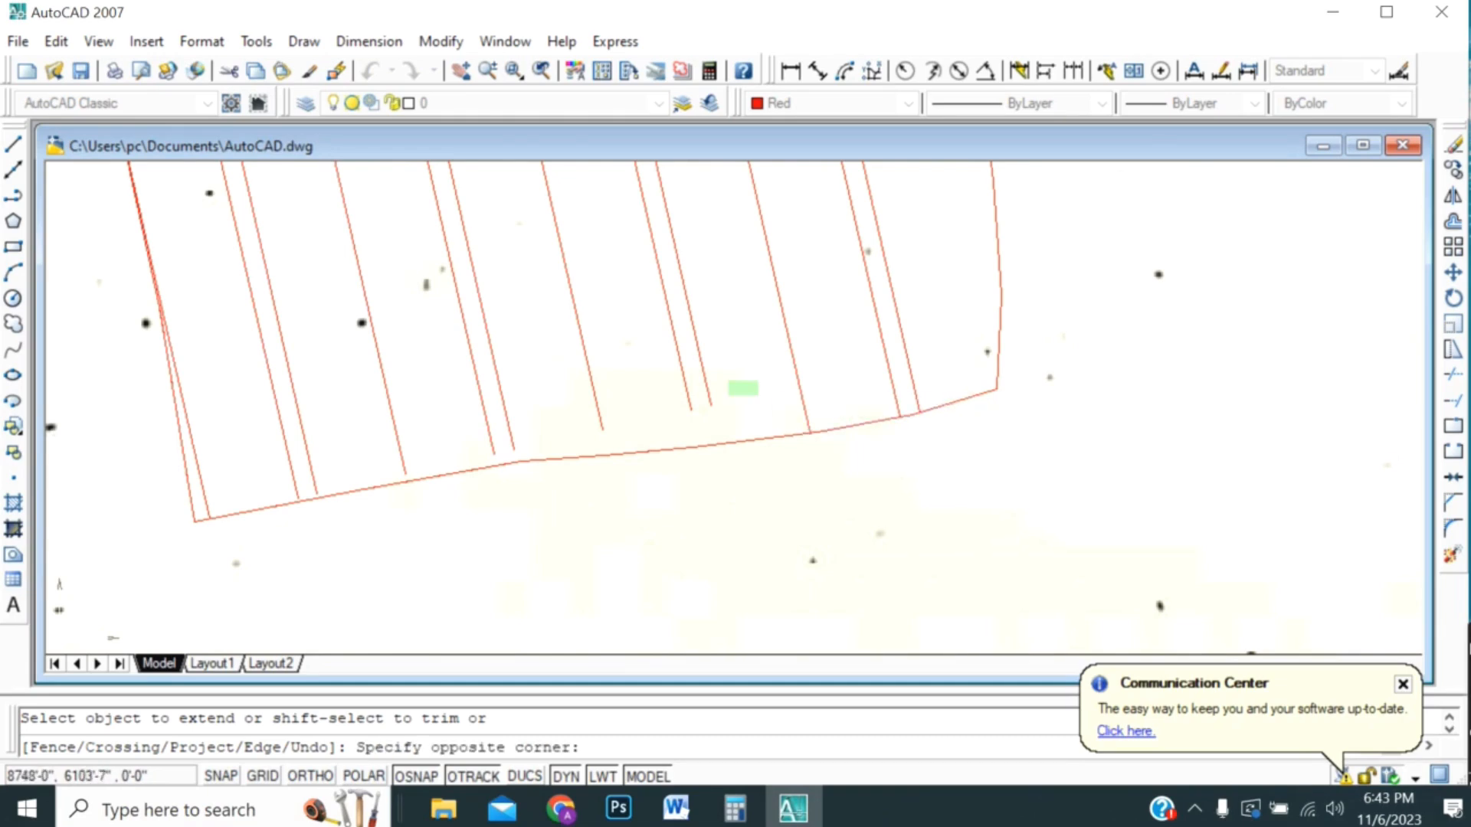
click(583, 434)
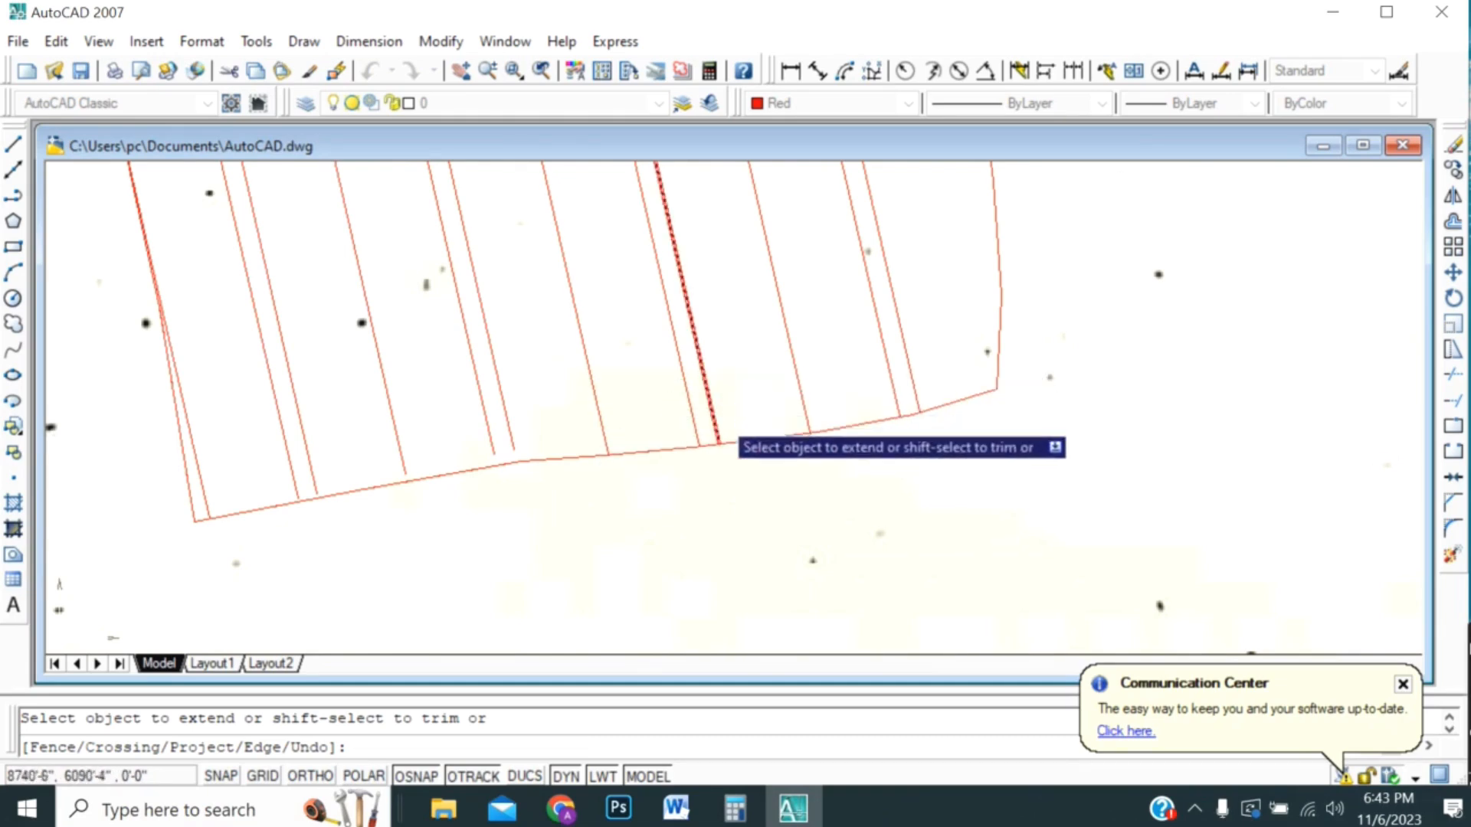
click(534, 429)
click(448, 471)
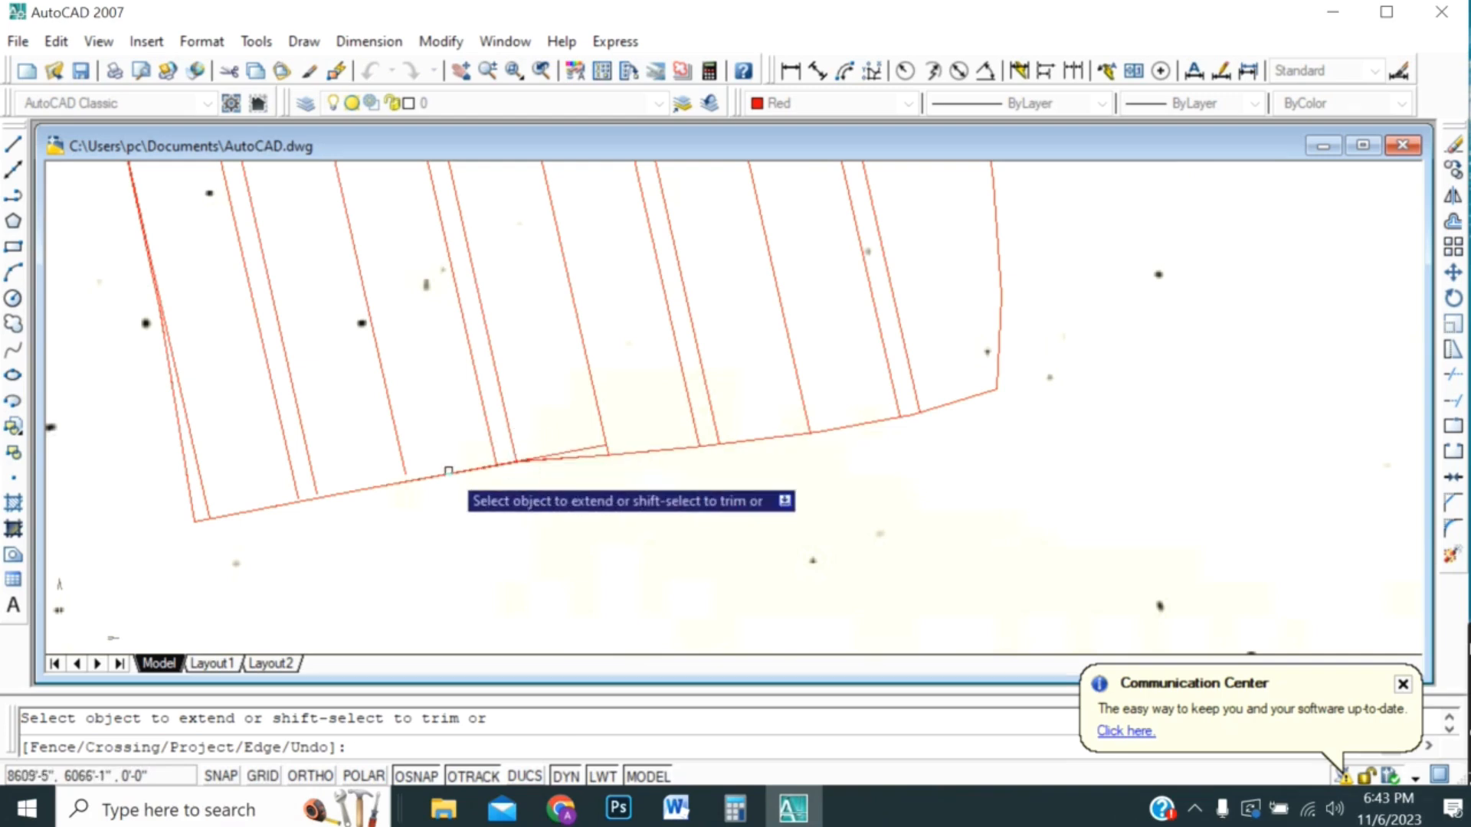
click(421, 448)
click(365, 480)
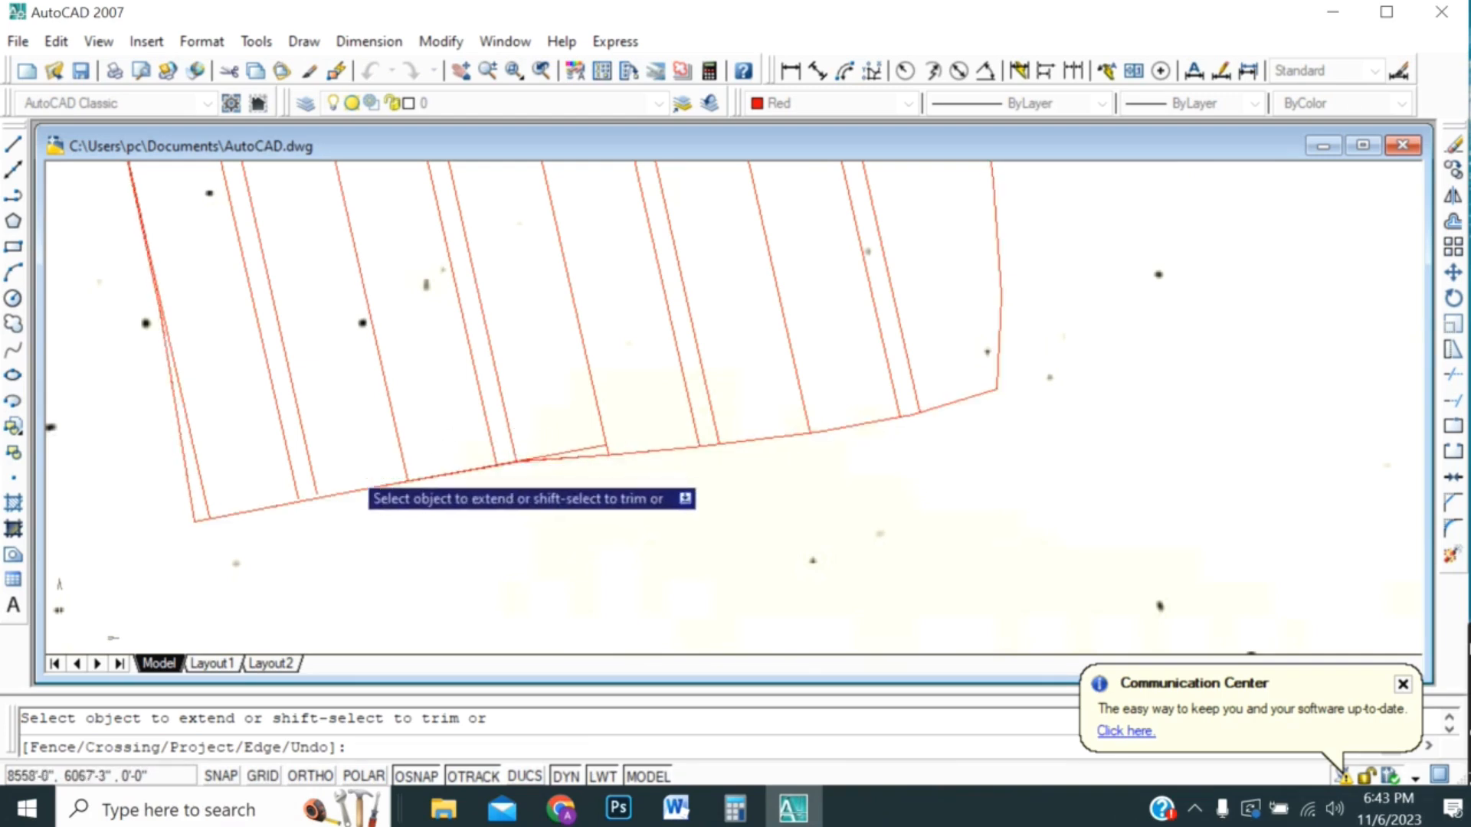
click(337, 469)
click(260, 493)
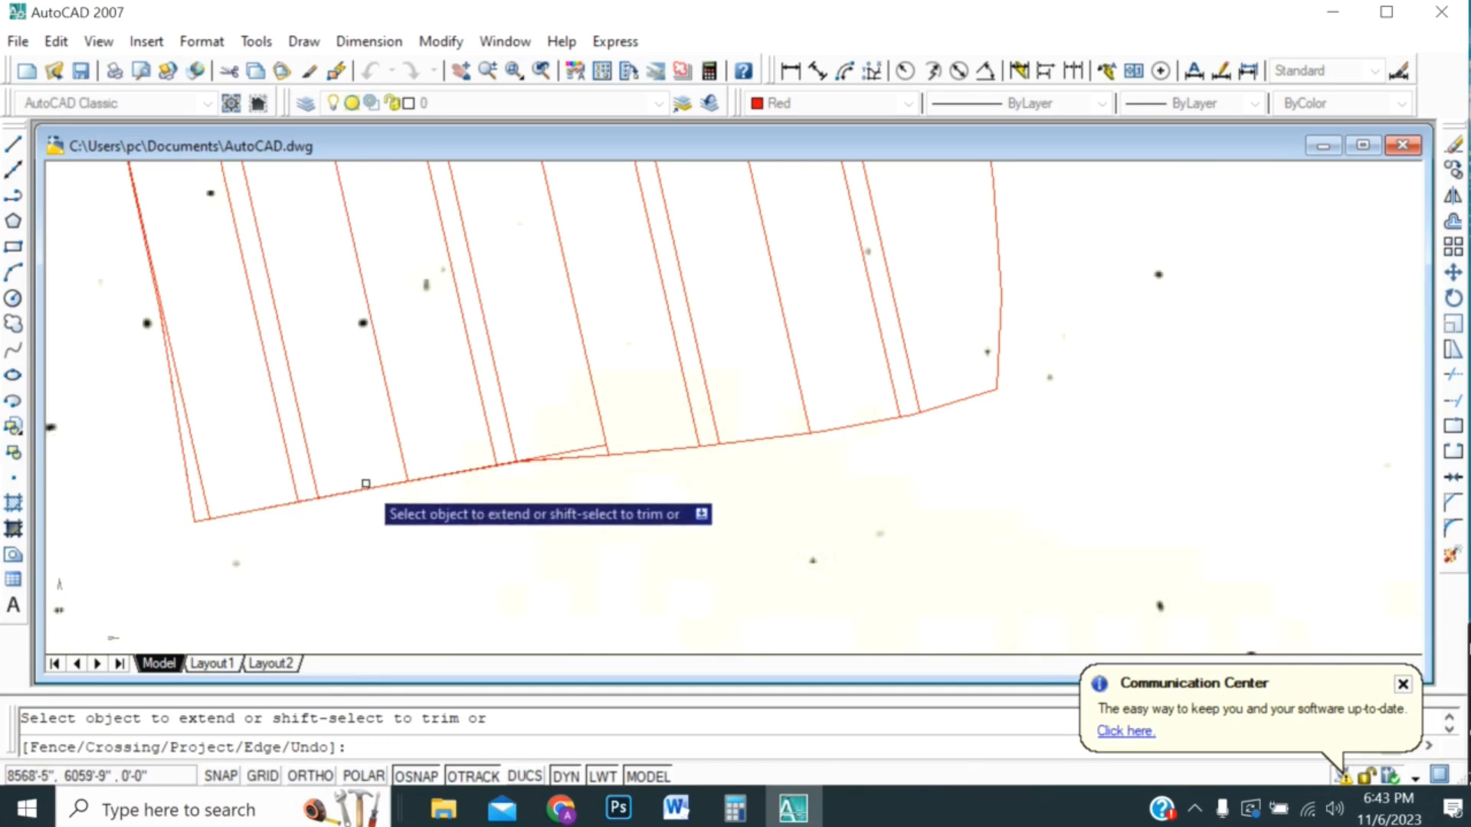
- Finish extending and erase the stray line that branches off the outline's bottom edge near its middle
scroll(628, 430, up, 5)
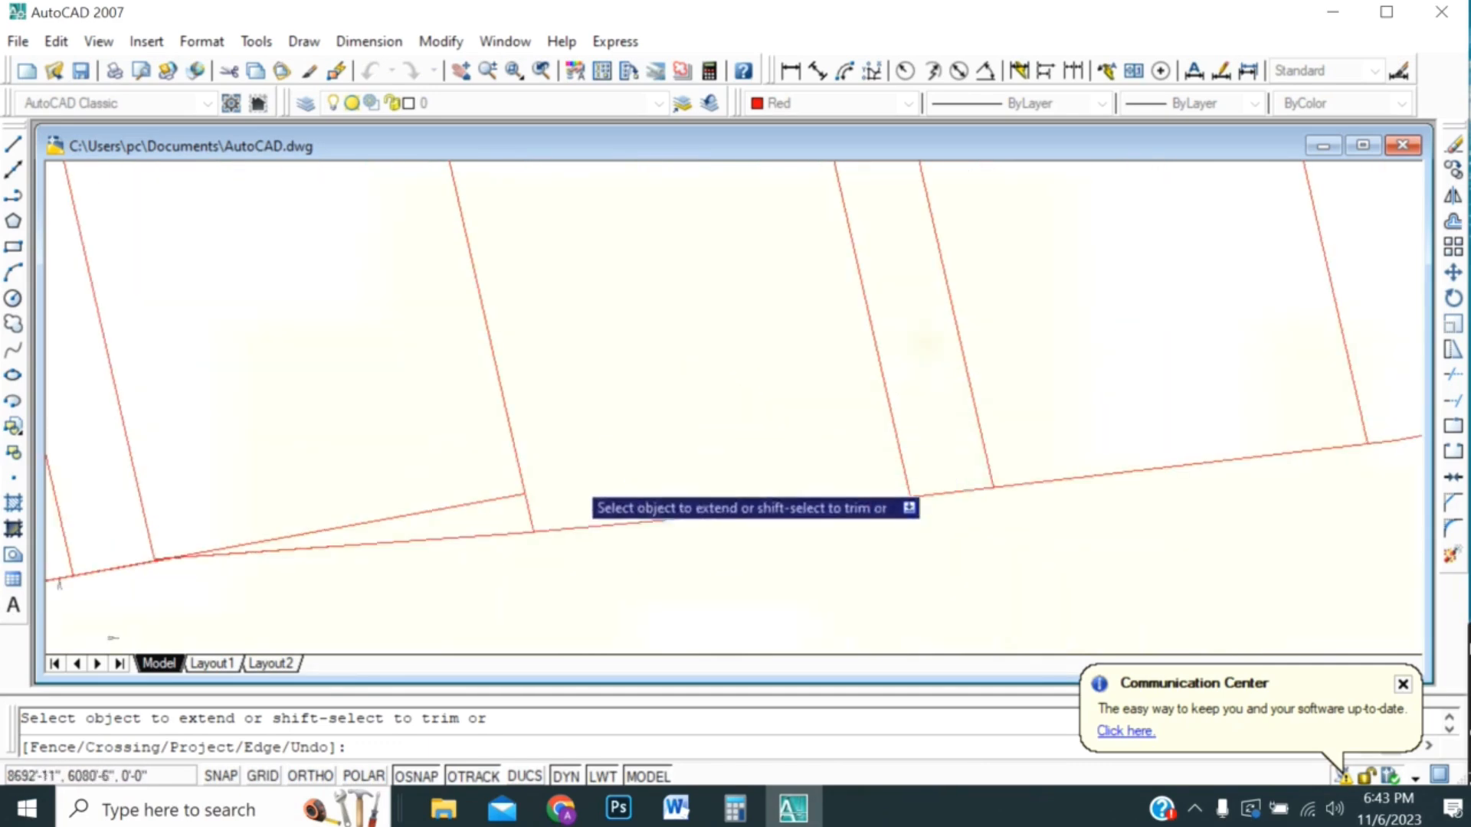
key(Return)
click(476, 503)
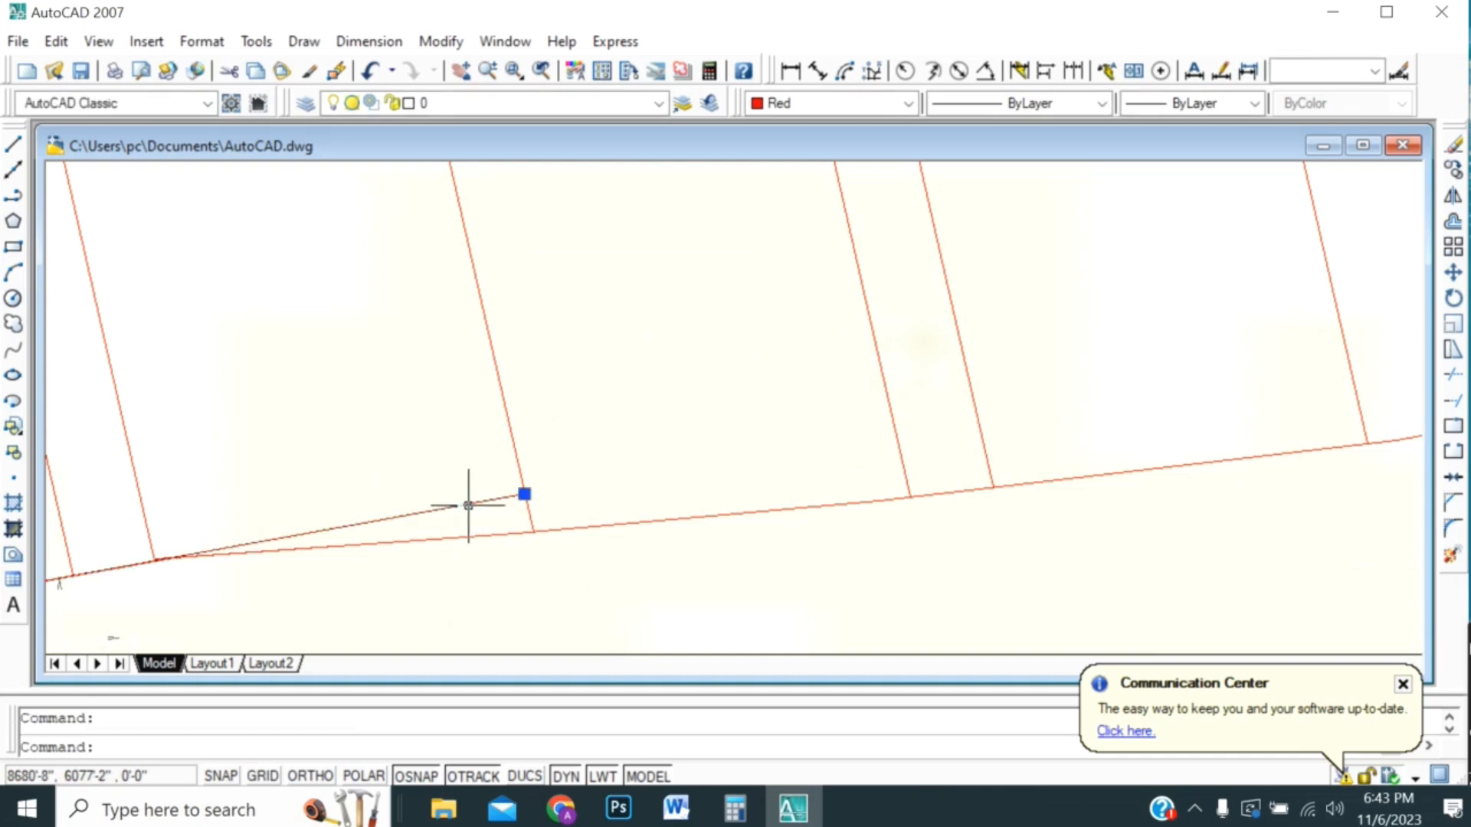
scroll(475, 534, down, 2)
scroll(475, 533, down, 3)
key(Delete)
scroll(501, 536, down, 1)
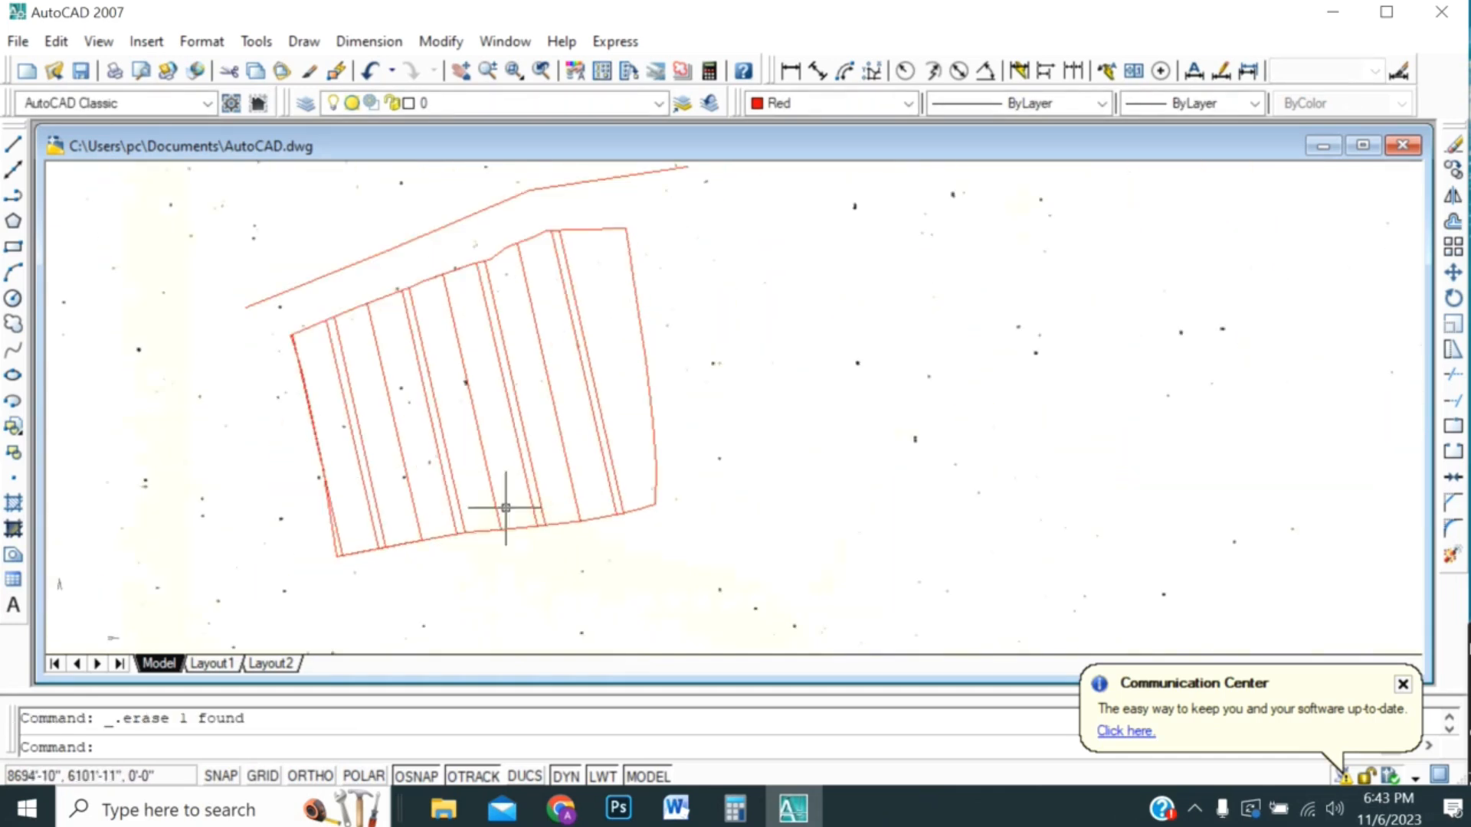
- Examine the subdivided outline, checking its strips, lower-left corner and bottom edge against the original plots
scroll(328, 383, up, 3)
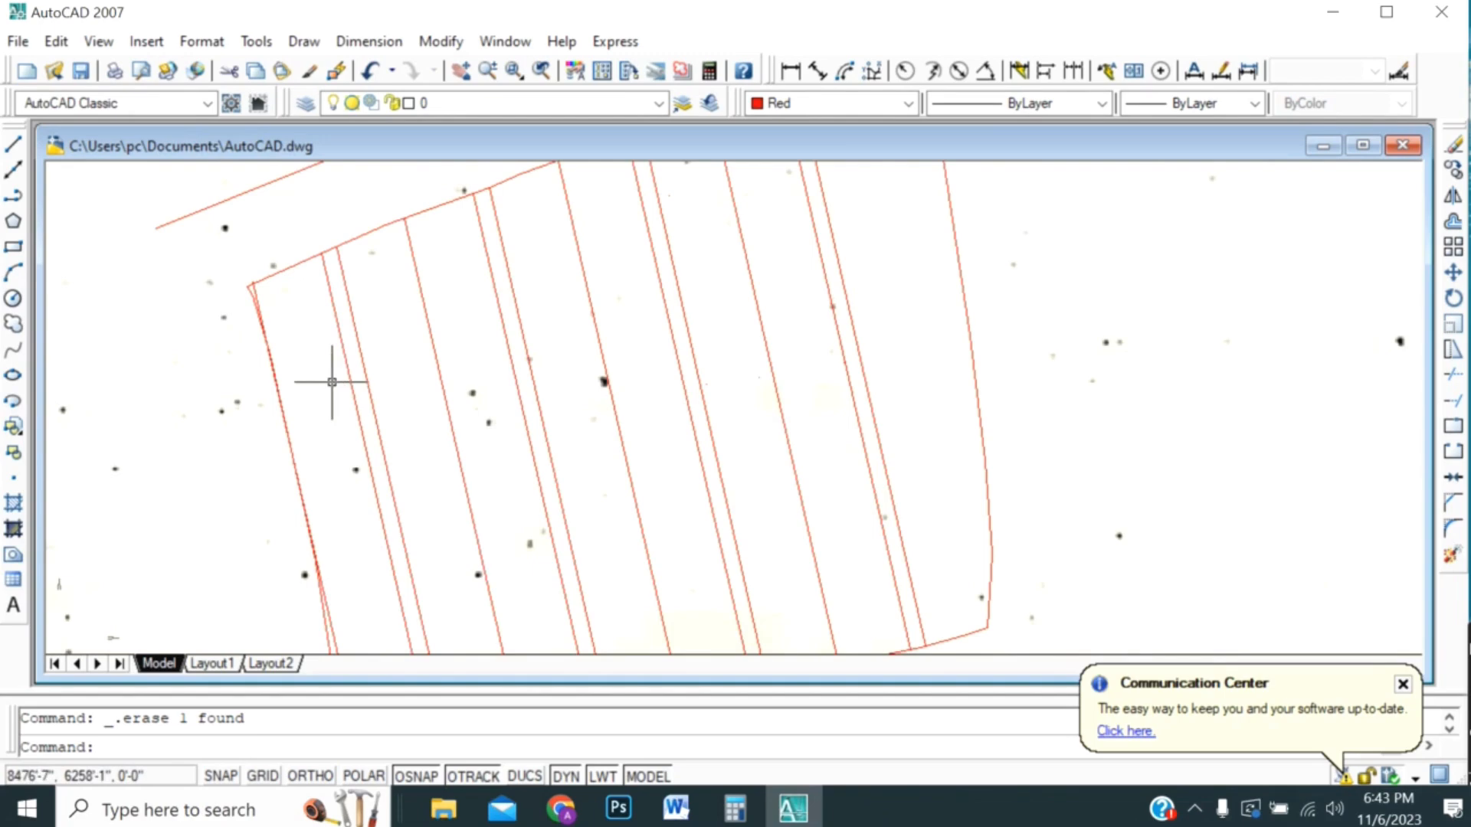
scroll(755, 466, down, 2)
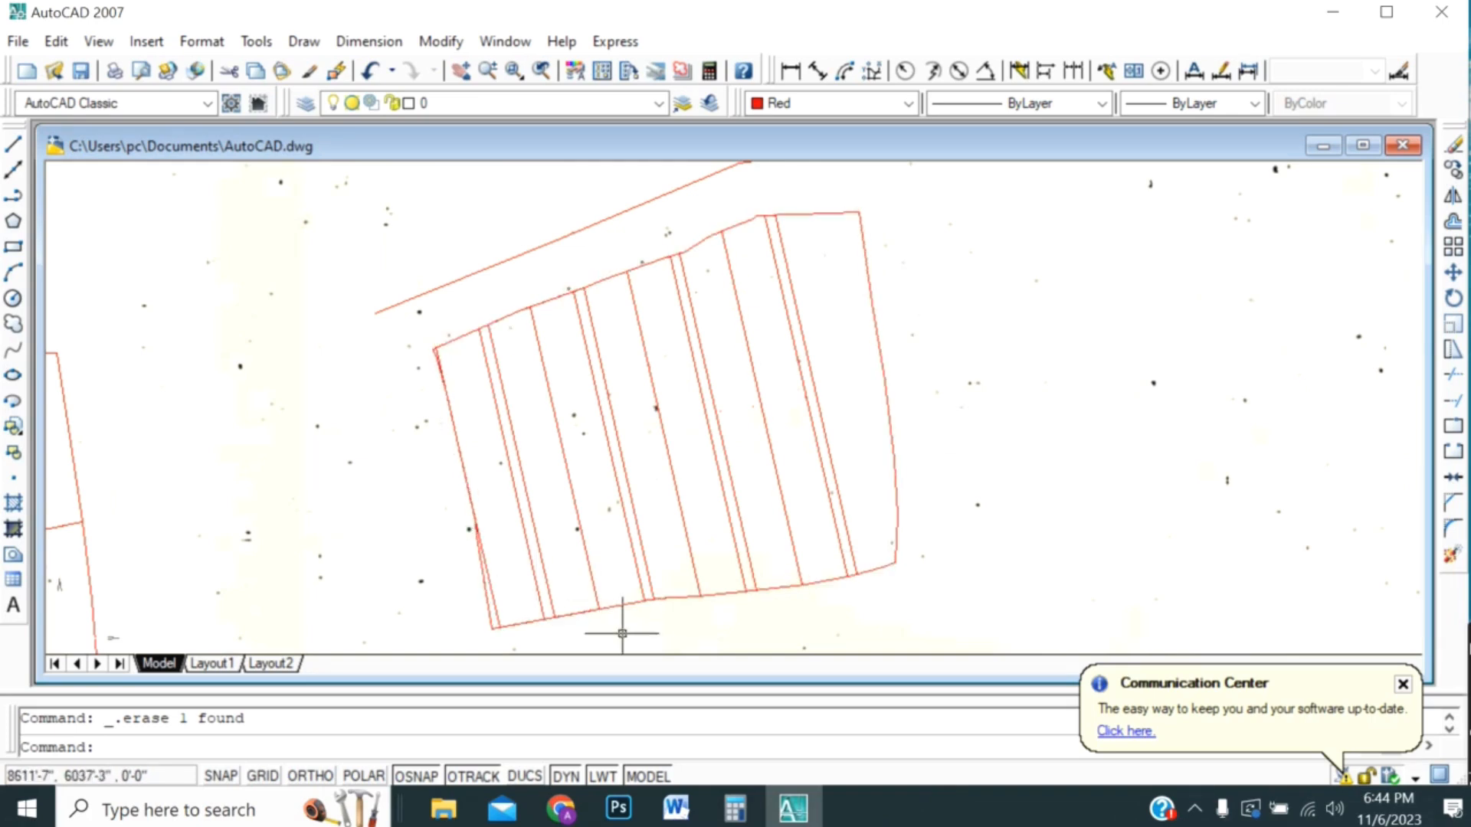
scroll(623, 630, up, 2)
scroll(731, 514, down, 2)
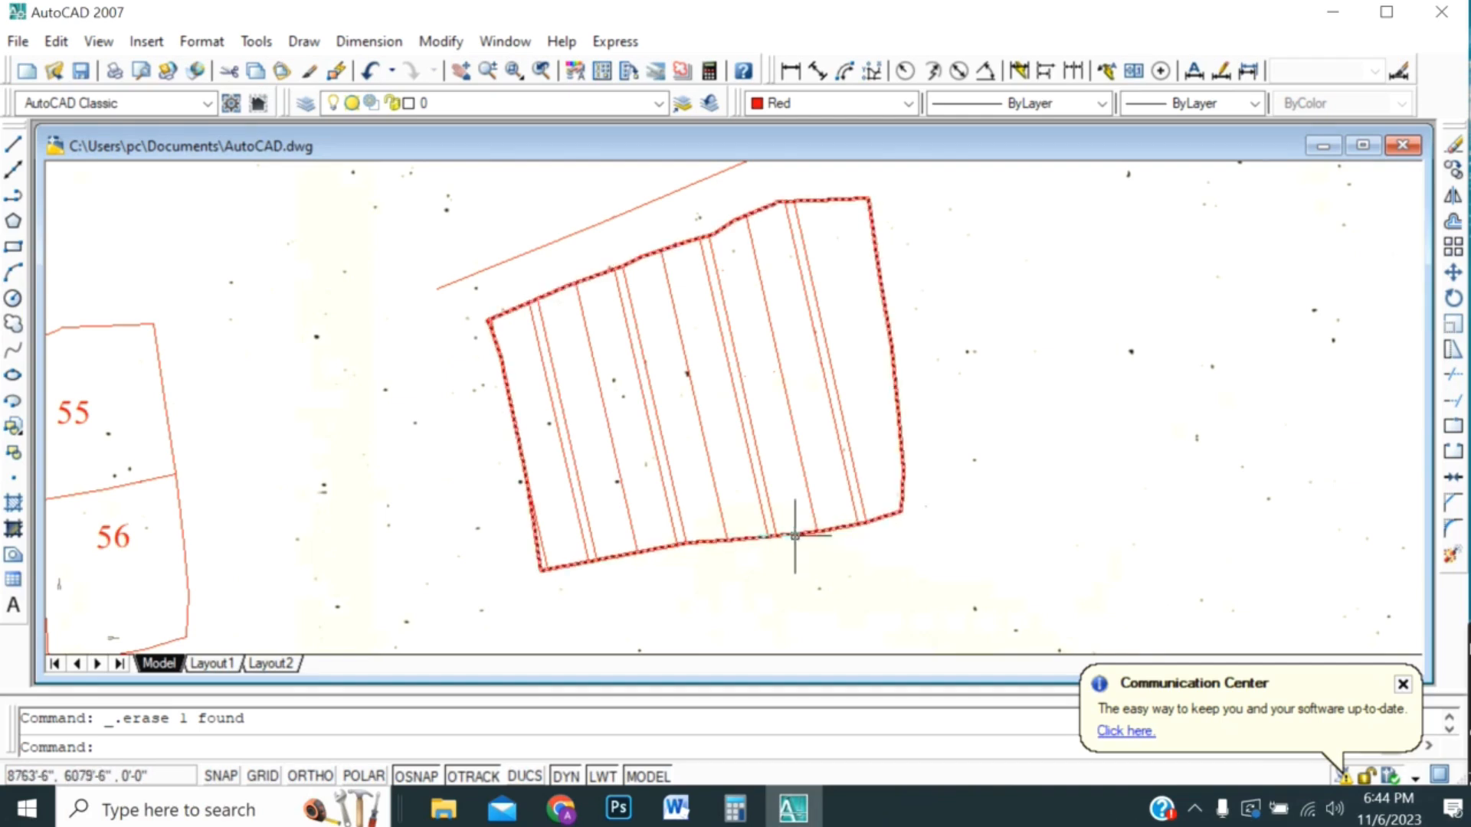
scroll(795, 535, up, 1)
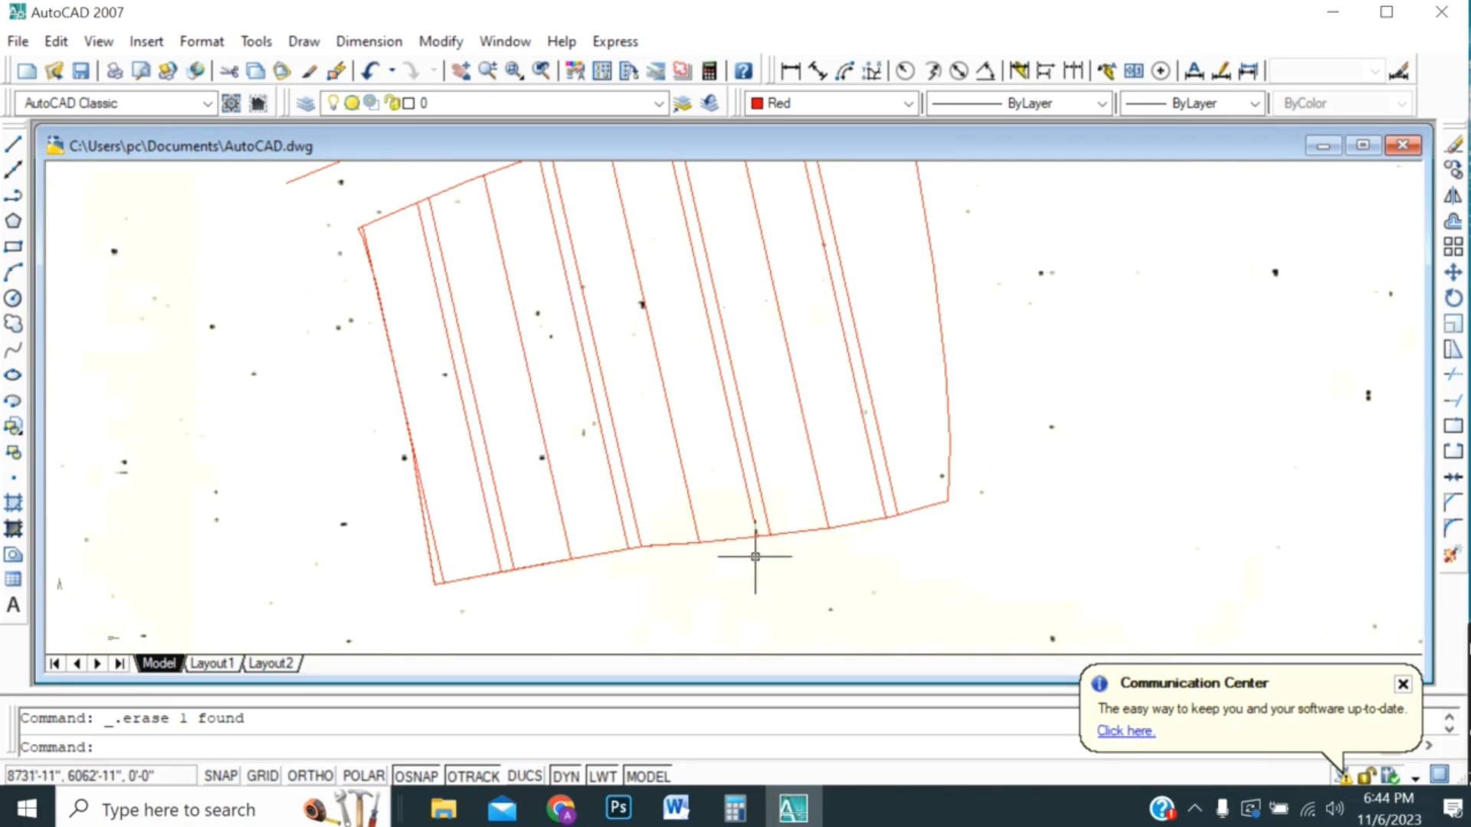
scroll(742, 542, down, 1)
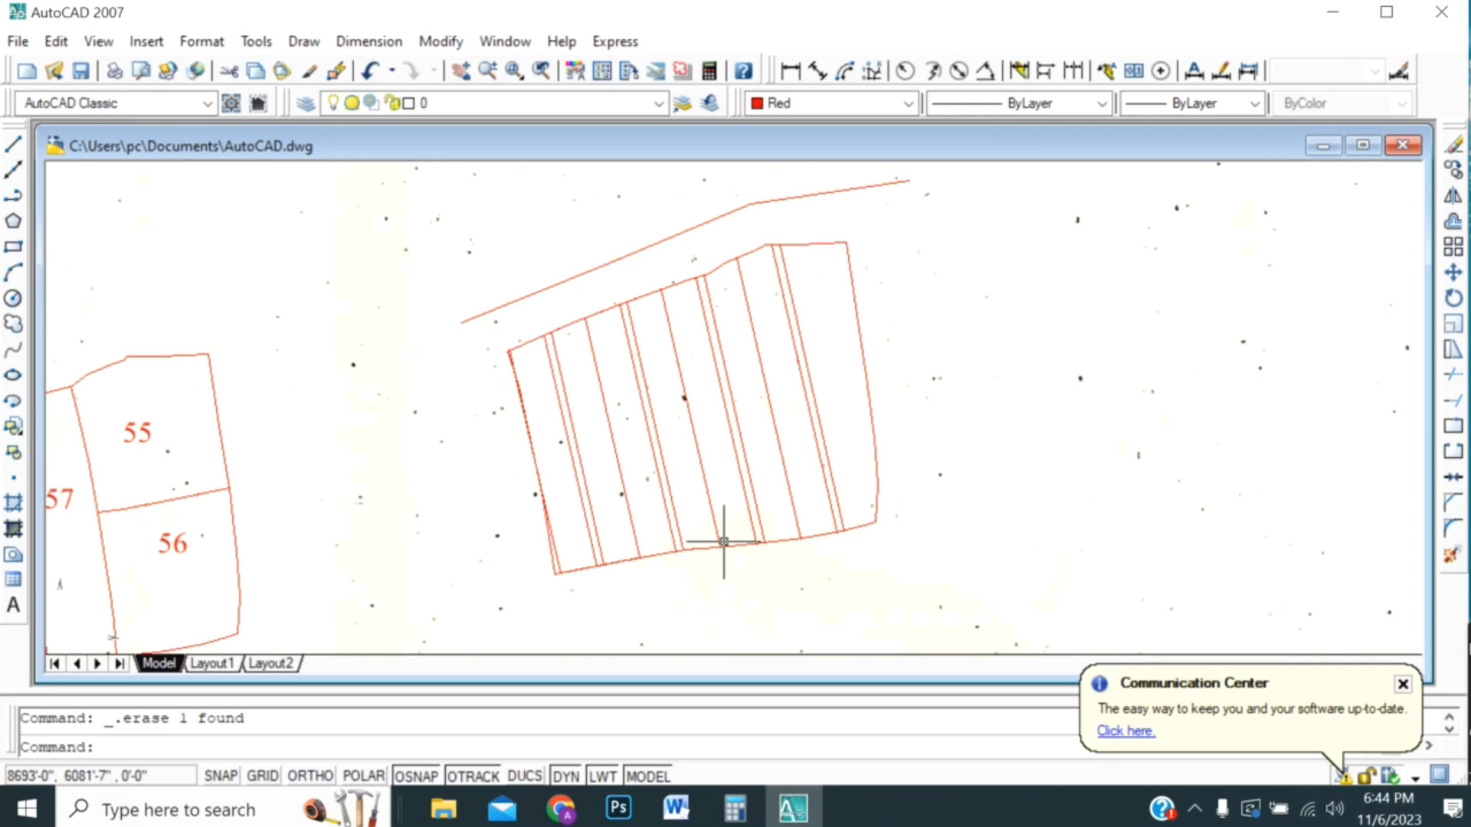
scroll(749, 544, up, 1)
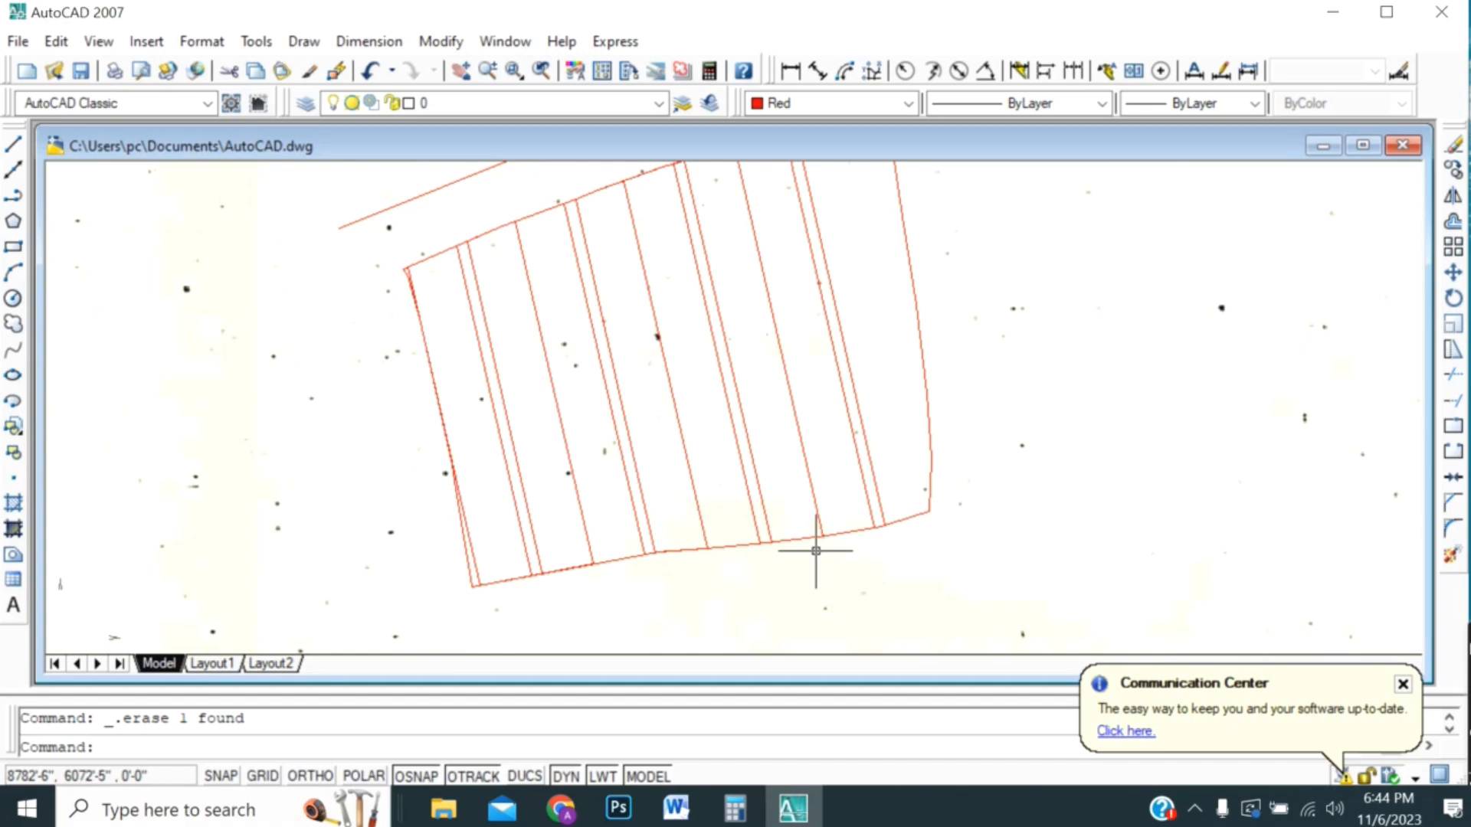
scroll(829, 559, down, 2)
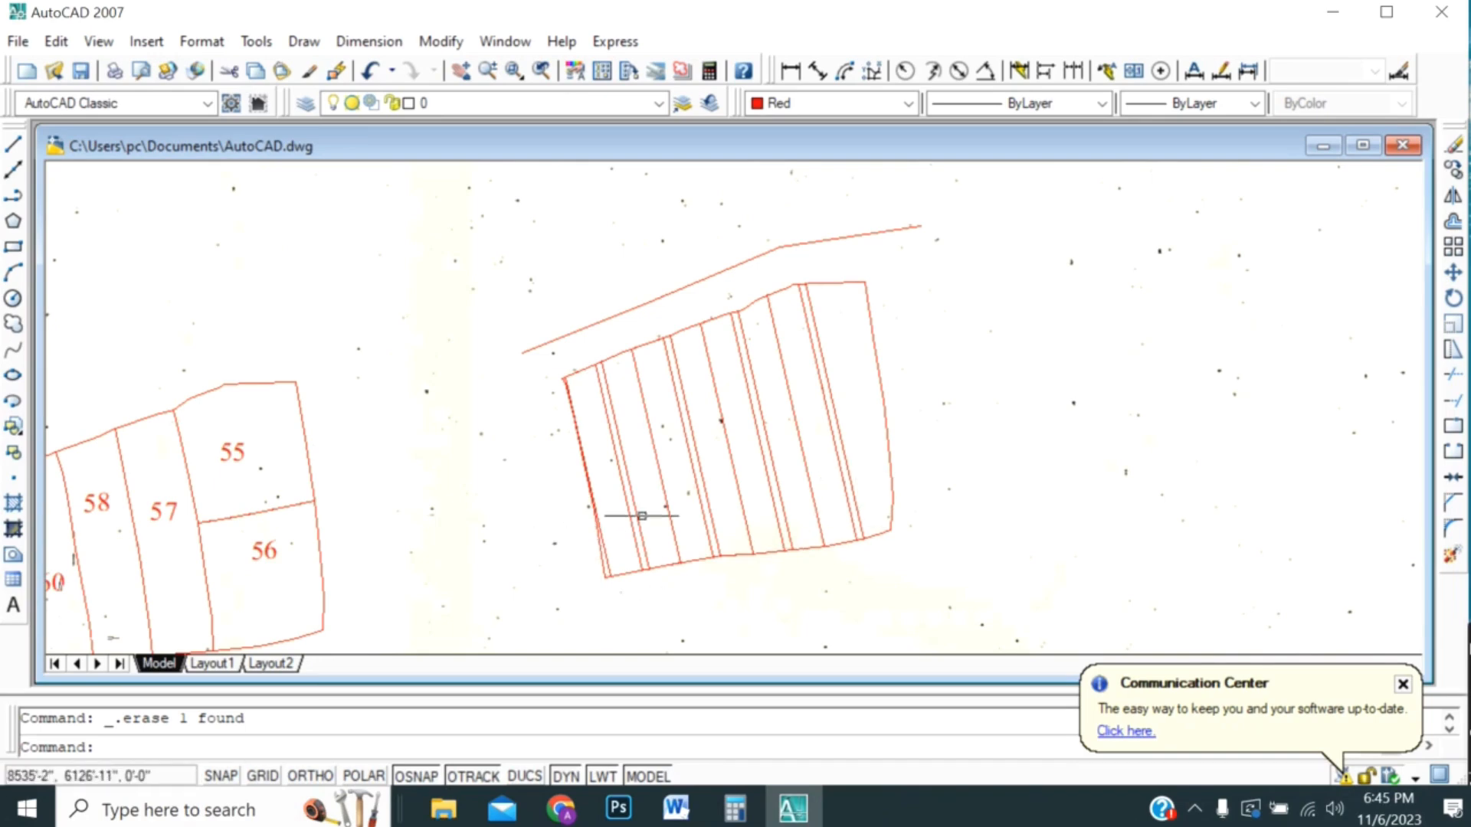
scroll(766, 546, up, 3)
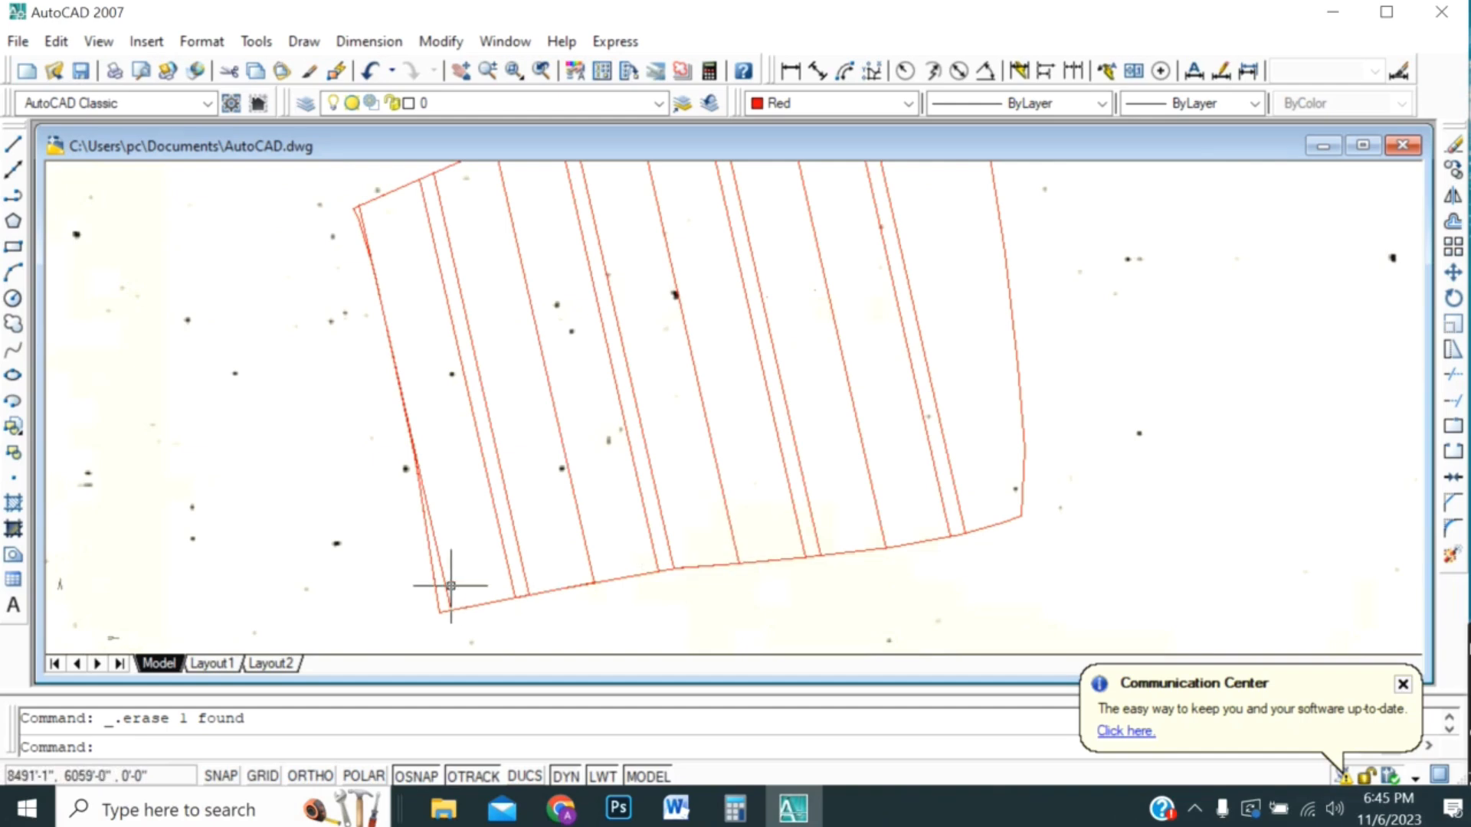
scroll(731, 611, down, 2)
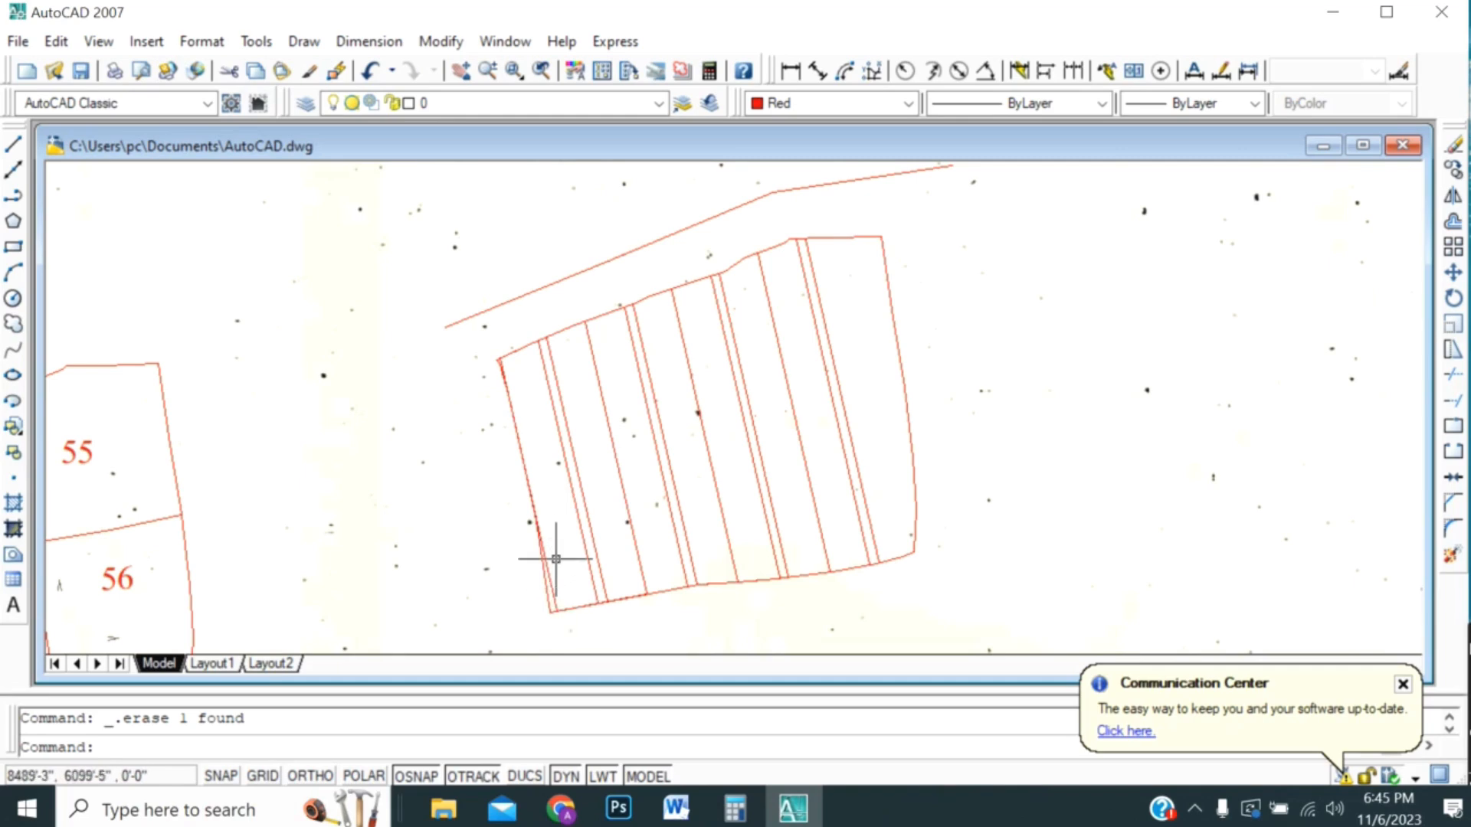
- Draw a straight polyline from the outline's lower-left corner along the bottom edge to a point beyond its right side
click(13, 196)
scroll(613, 628, up, 5)
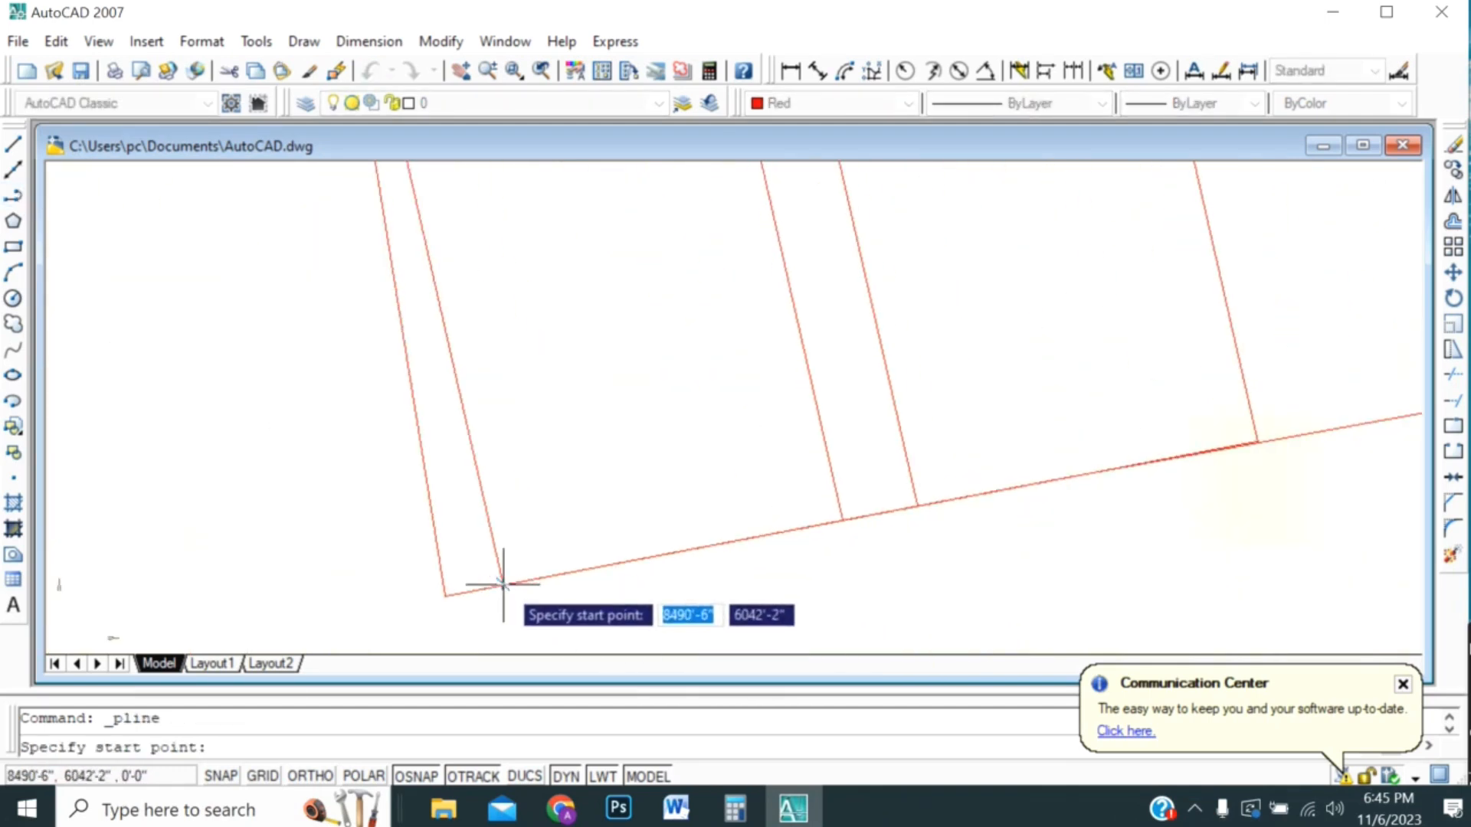
click(445, 596)
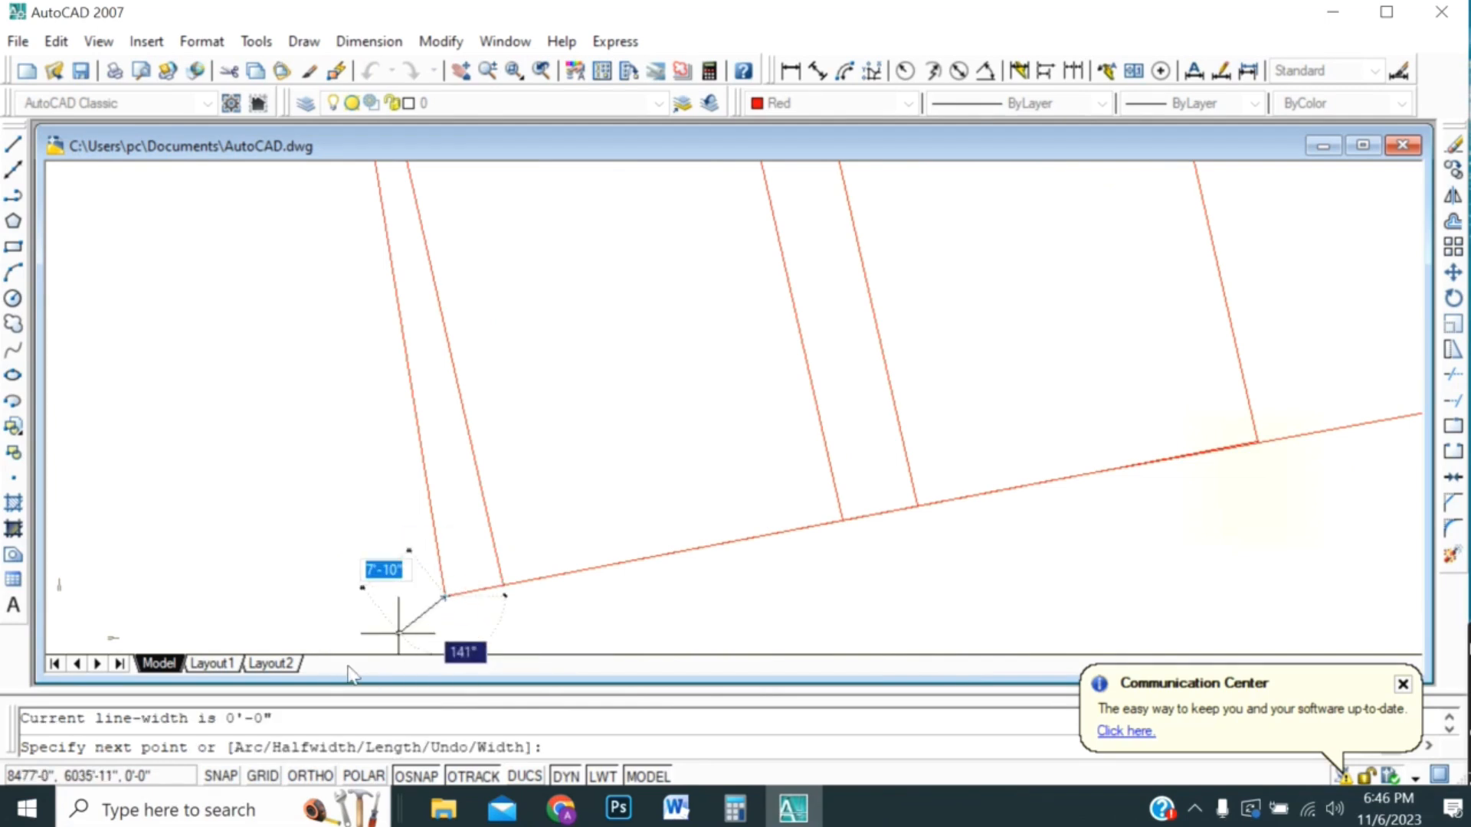
scroll(398, 632, down, 8)
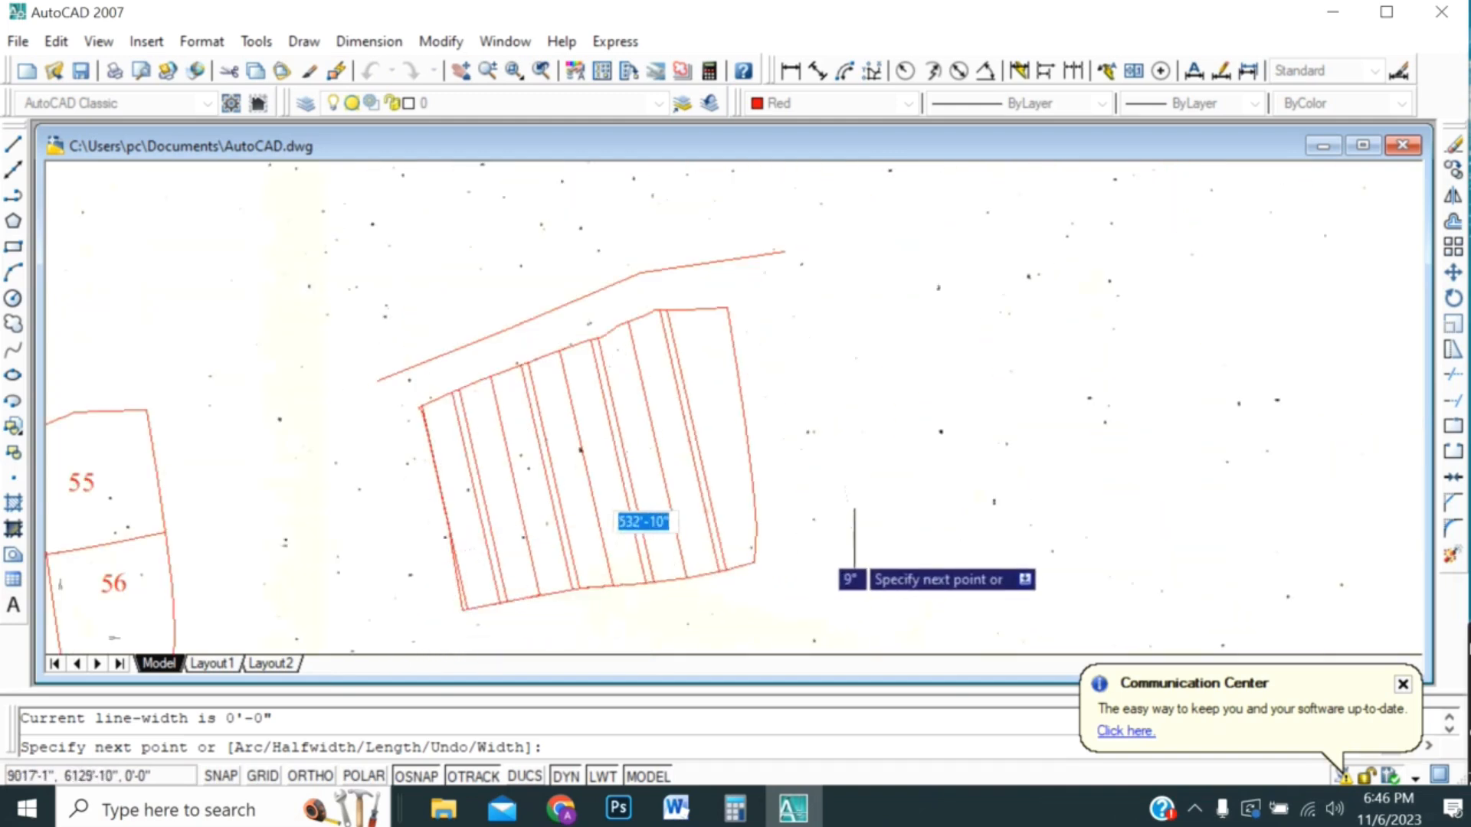
scroll(854, 551, up, 4)
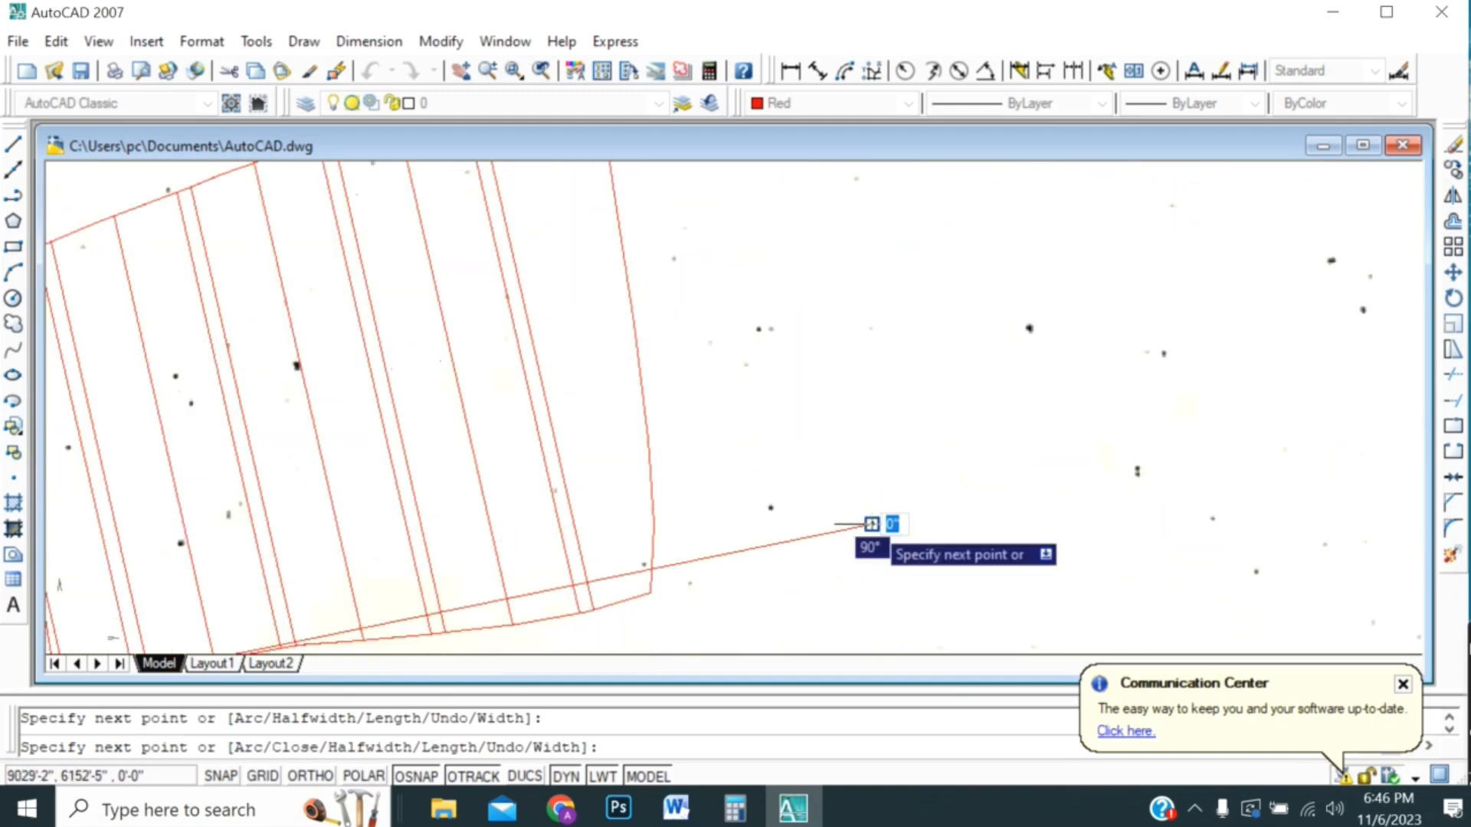
click(871, 523)
key(Return)
scroll(1073, 444, down, 5)
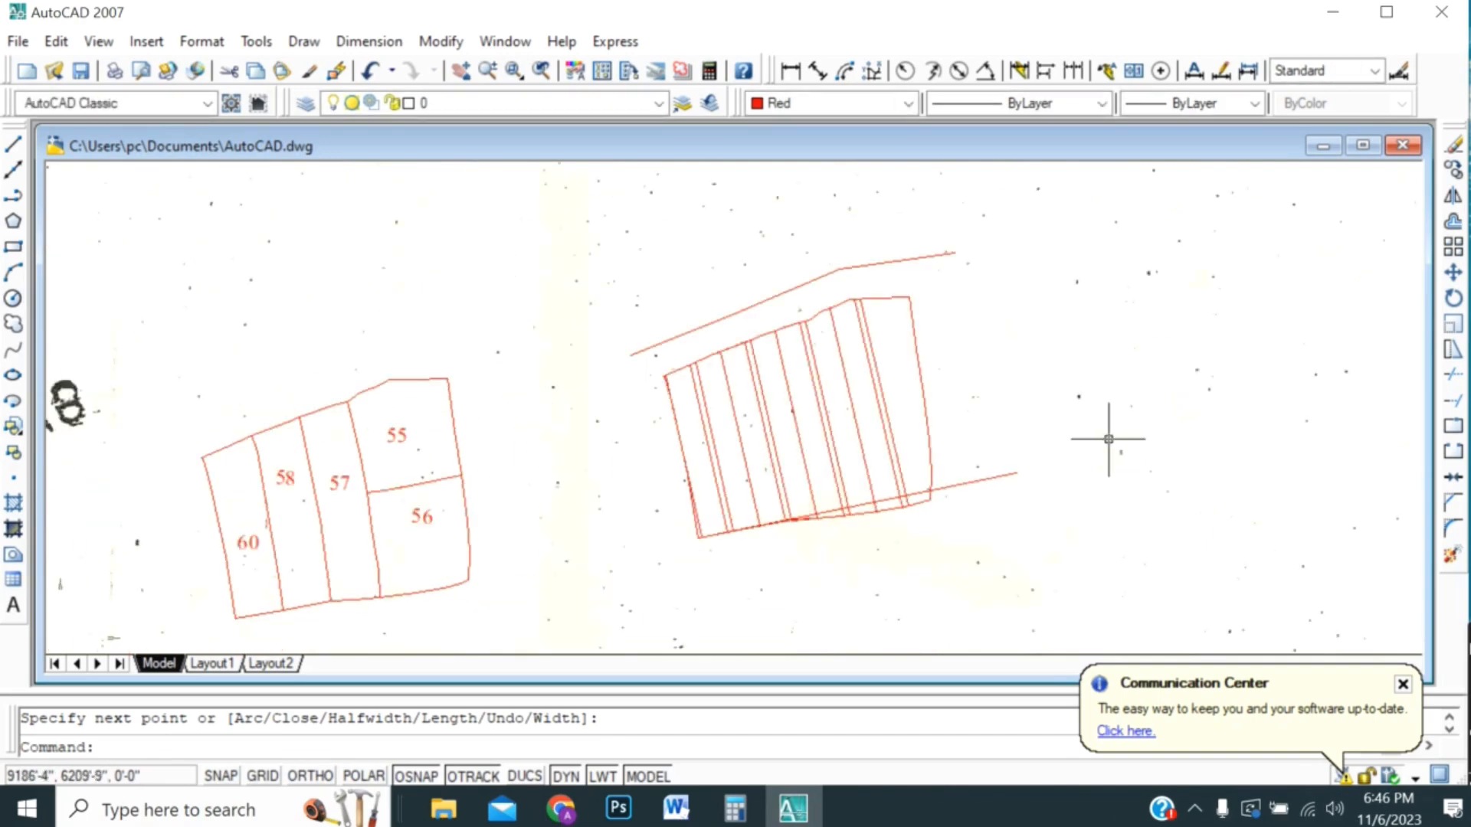
scroll(881, 475, up, 2)
scroll(729, 528, up, 5)
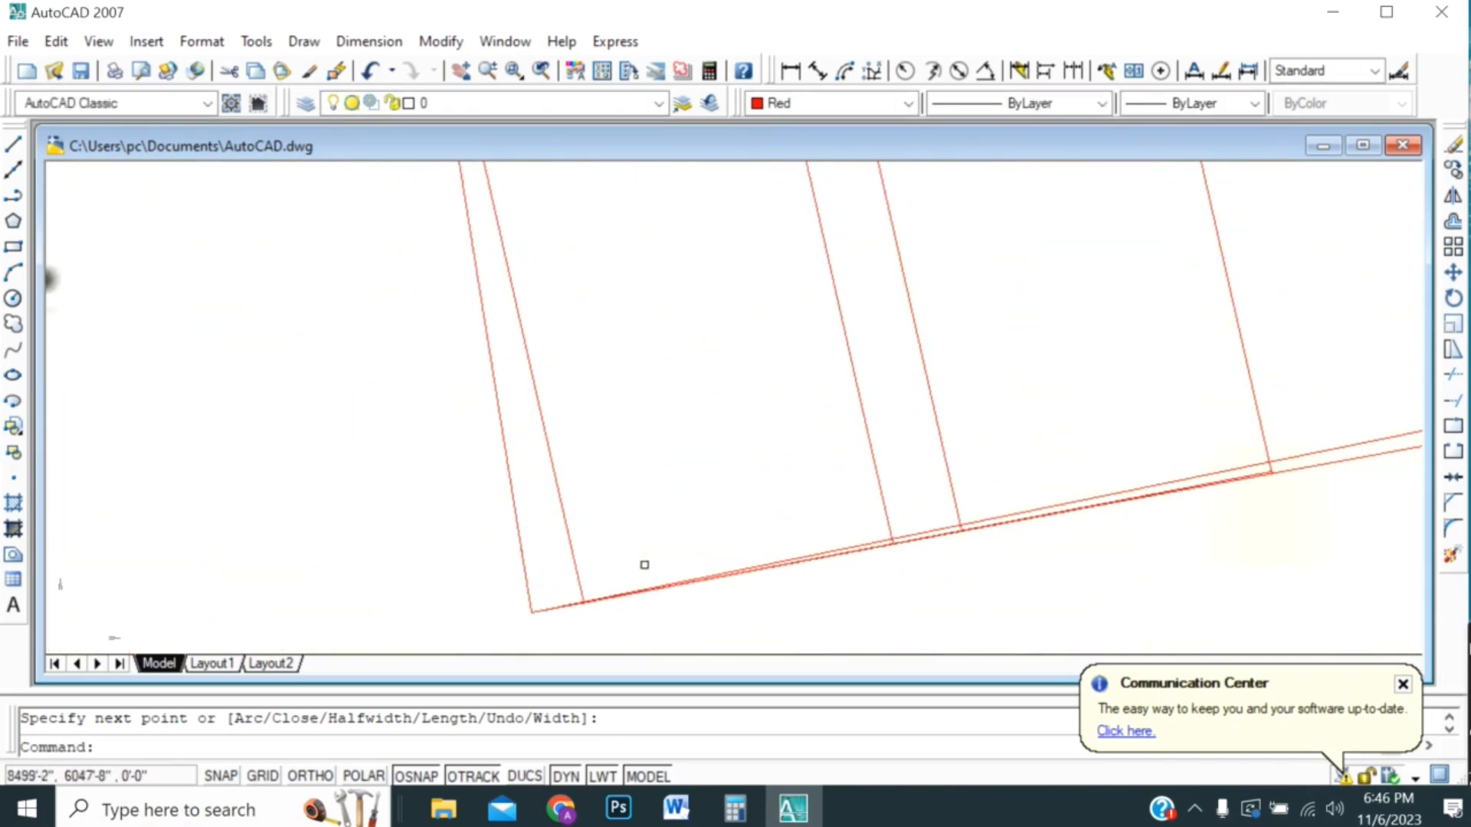
- Add an angular dimension between the leftmost straight division line and the straight polyline drawn along the outline's bottom
scroll(680, 576, up, 2)
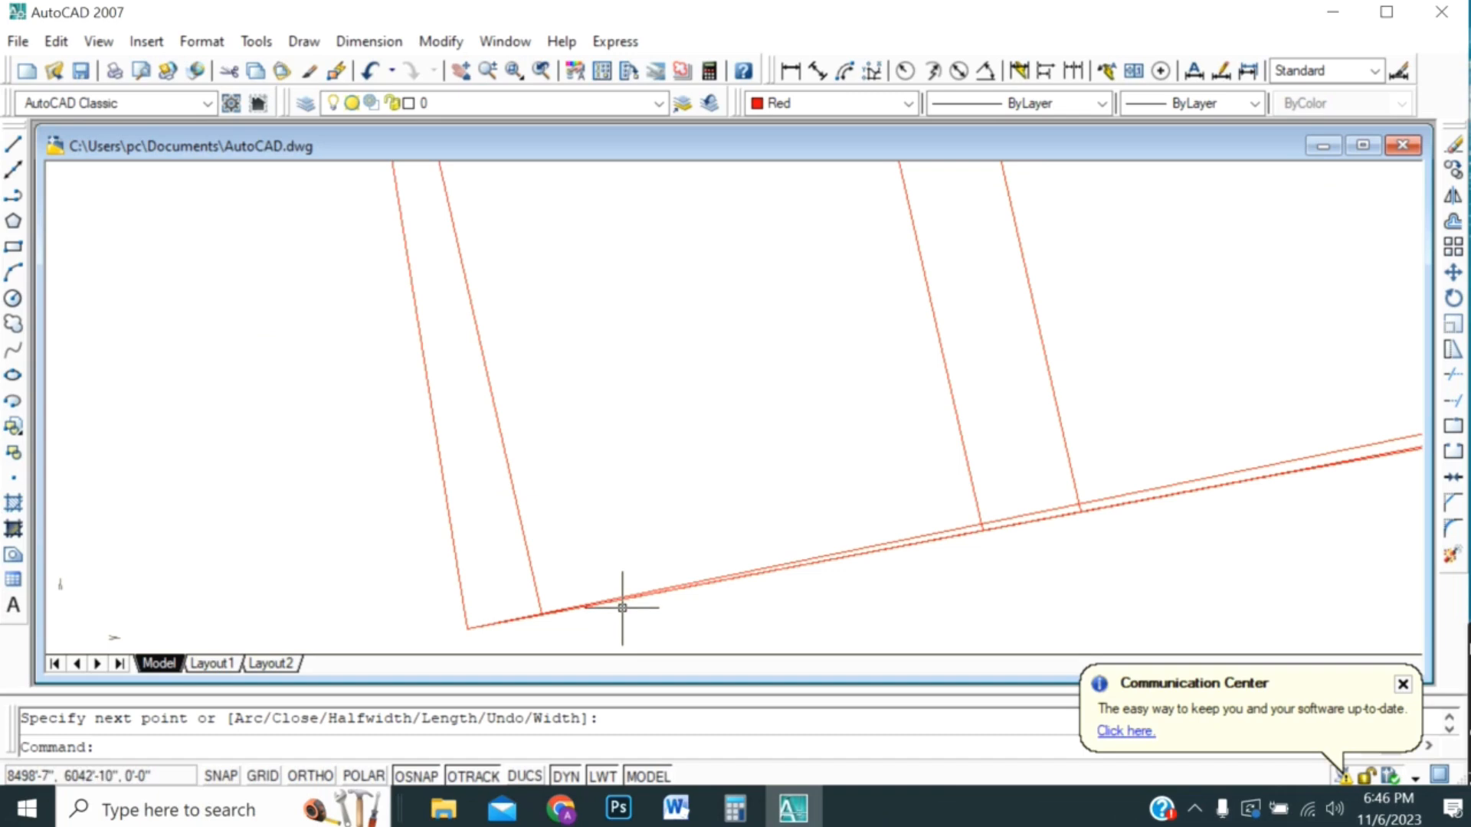
scroll(621, 607, down, 2)
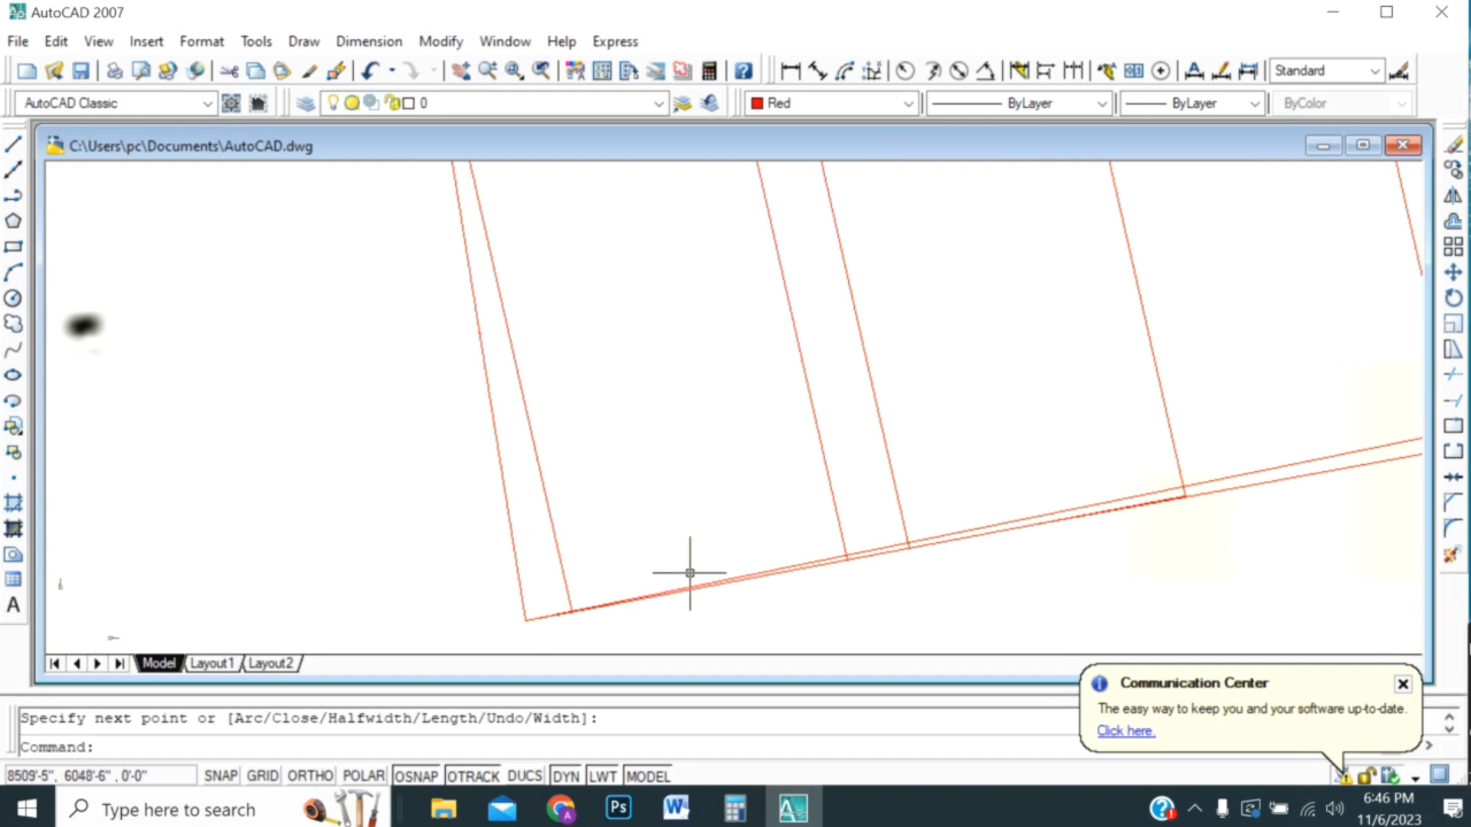
click(986, 71)
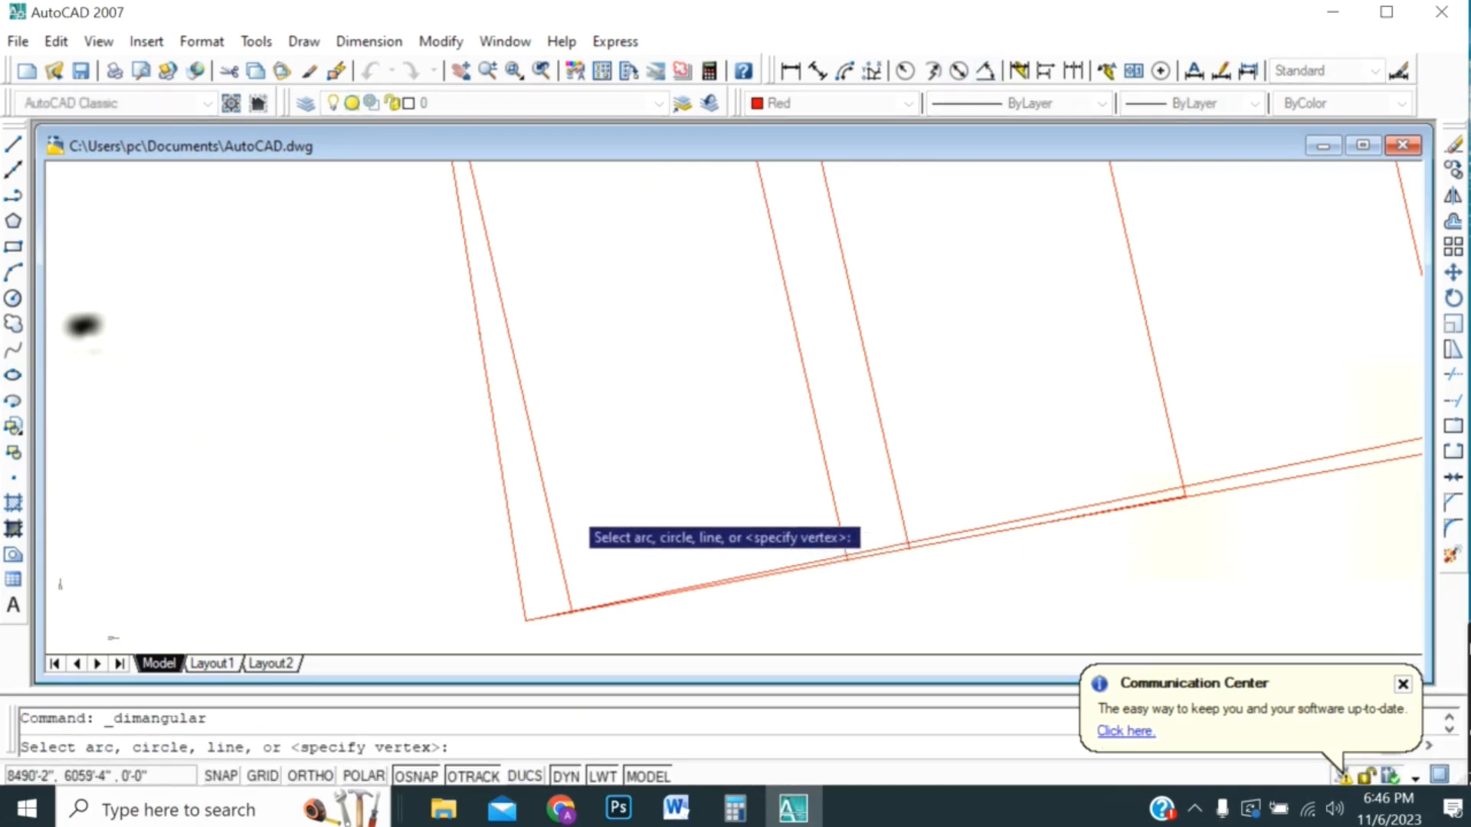
click(547, 504)
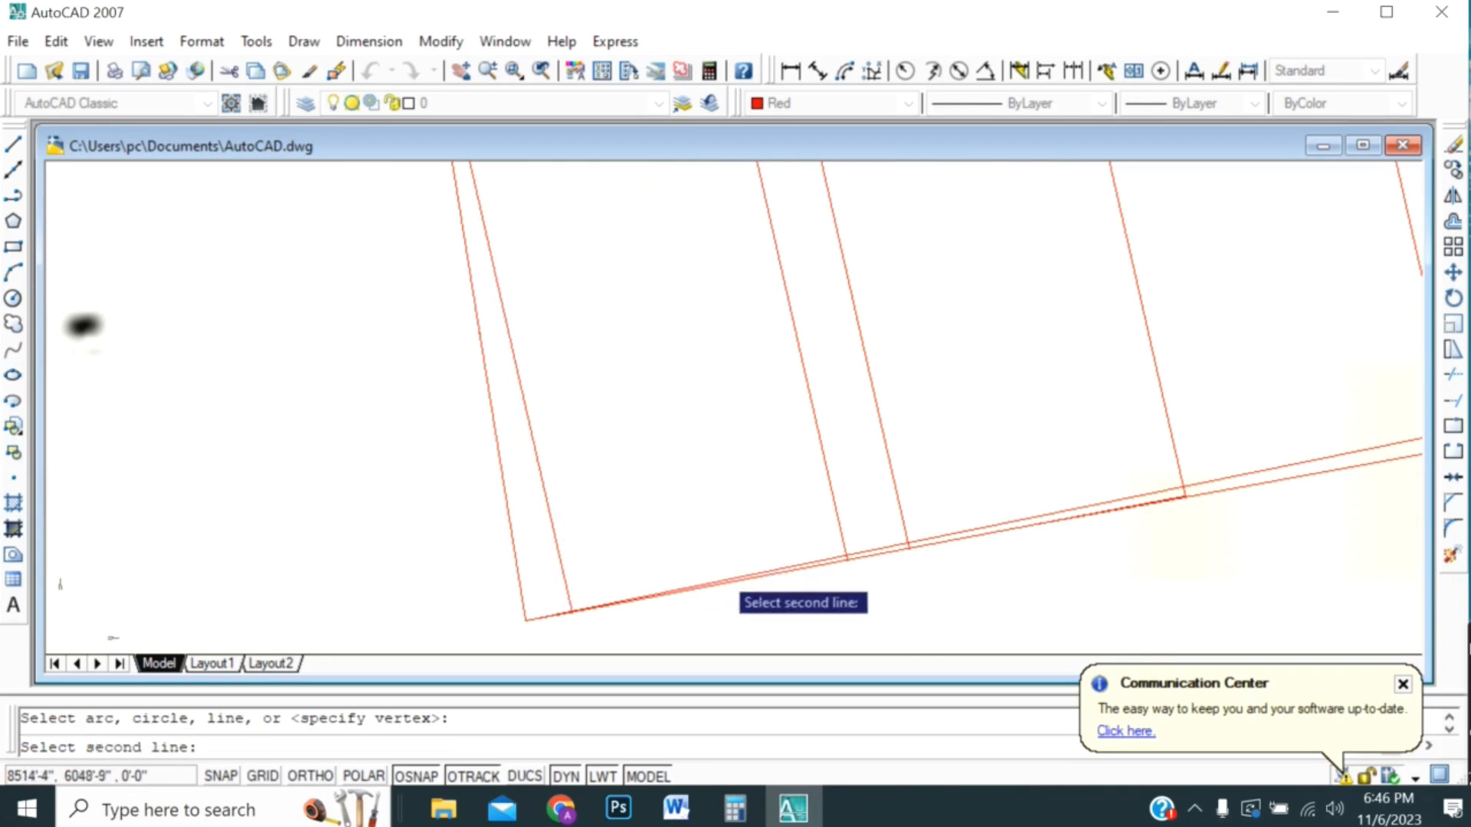
scroll(738, 578, up, 3)
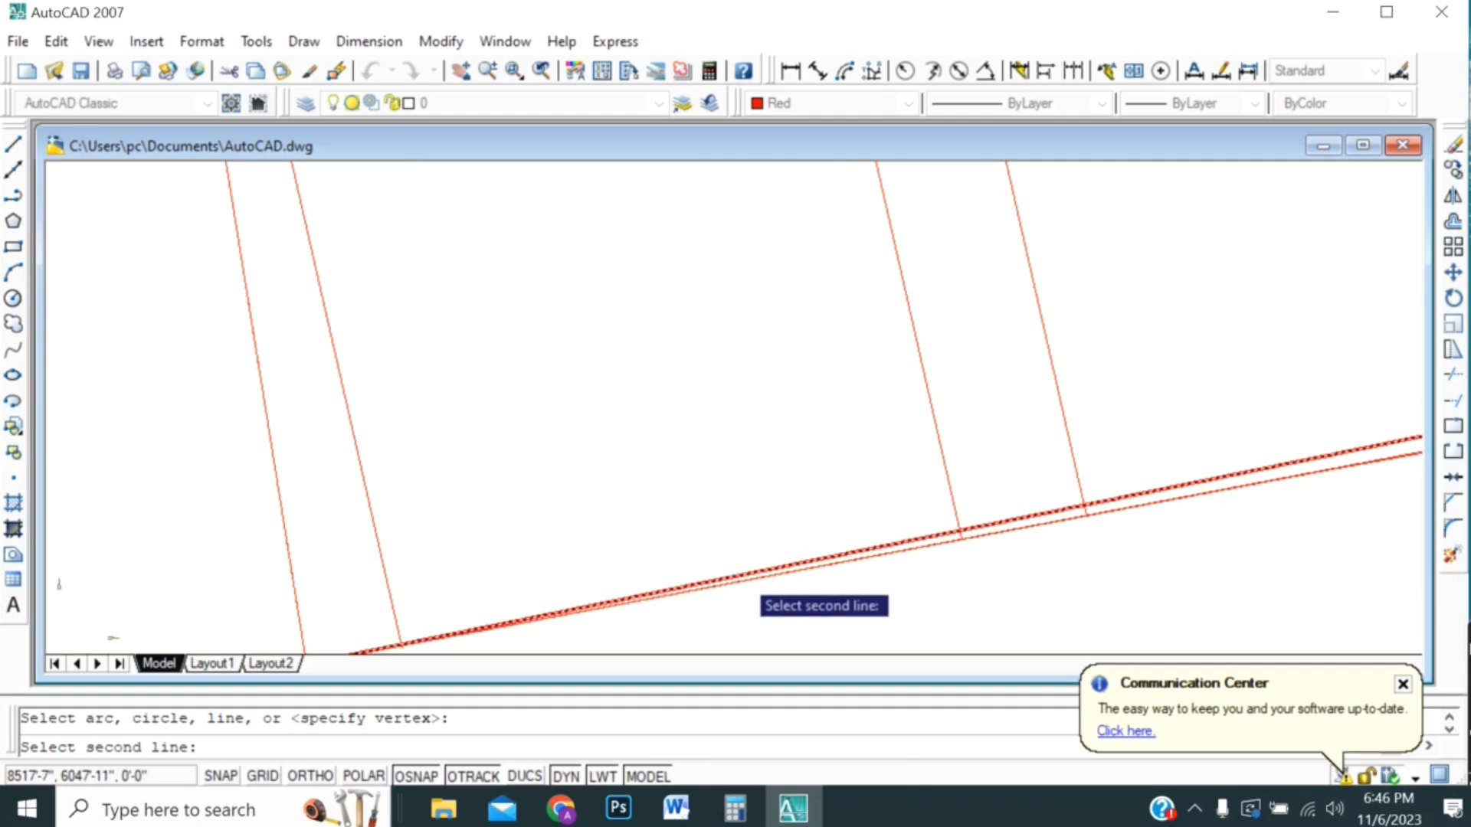
click(738, 578)
click(724, 496)
scroll(726, 502, down, 4)
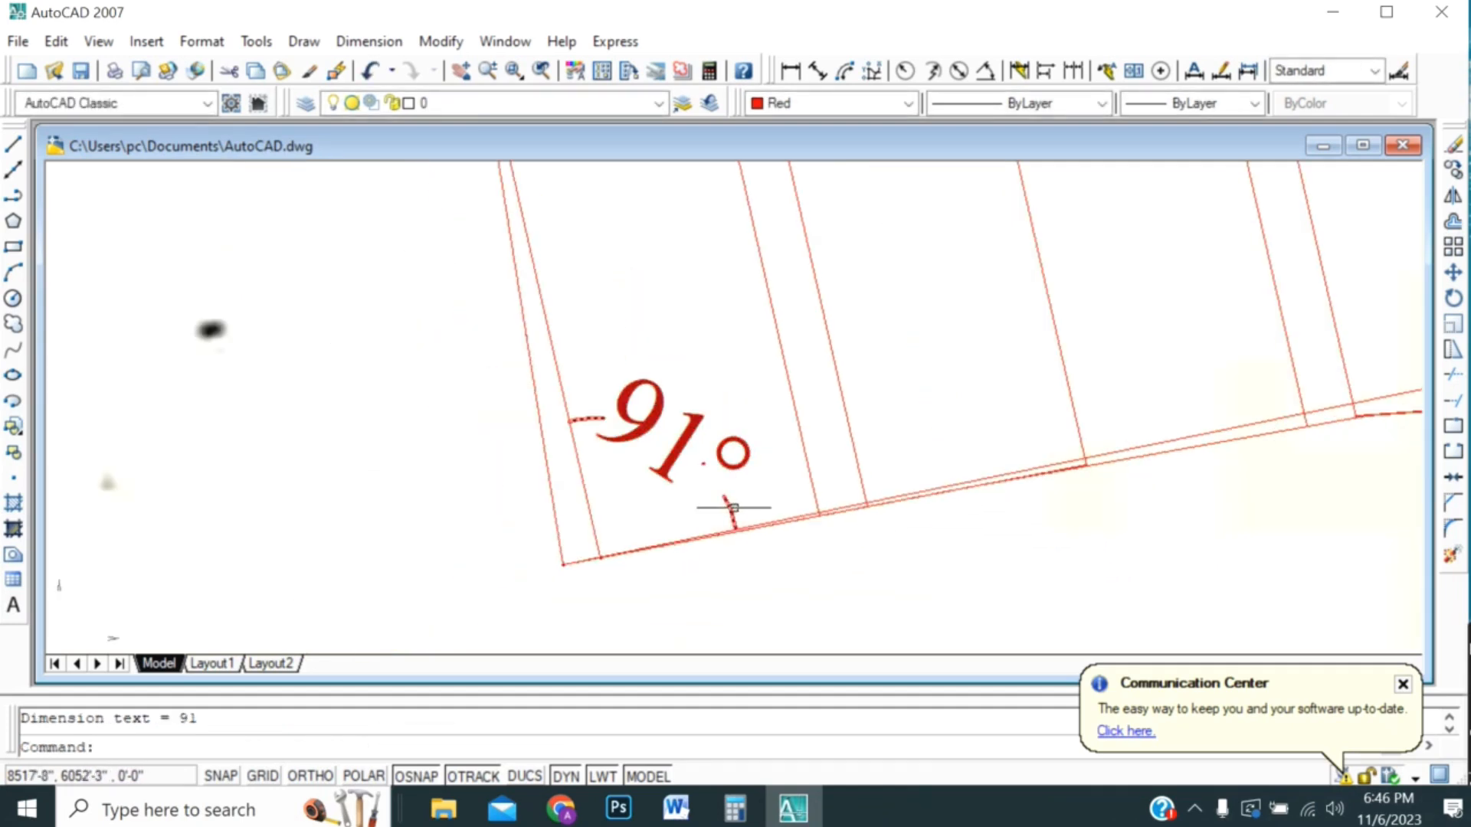
- Examine the corner angle and how the straight bottom polyline runs relative to the strips, the outline's curved bottom edge and the original plots
scroll(738, 529, down, 3)
scroll(733, 564, down, 1)
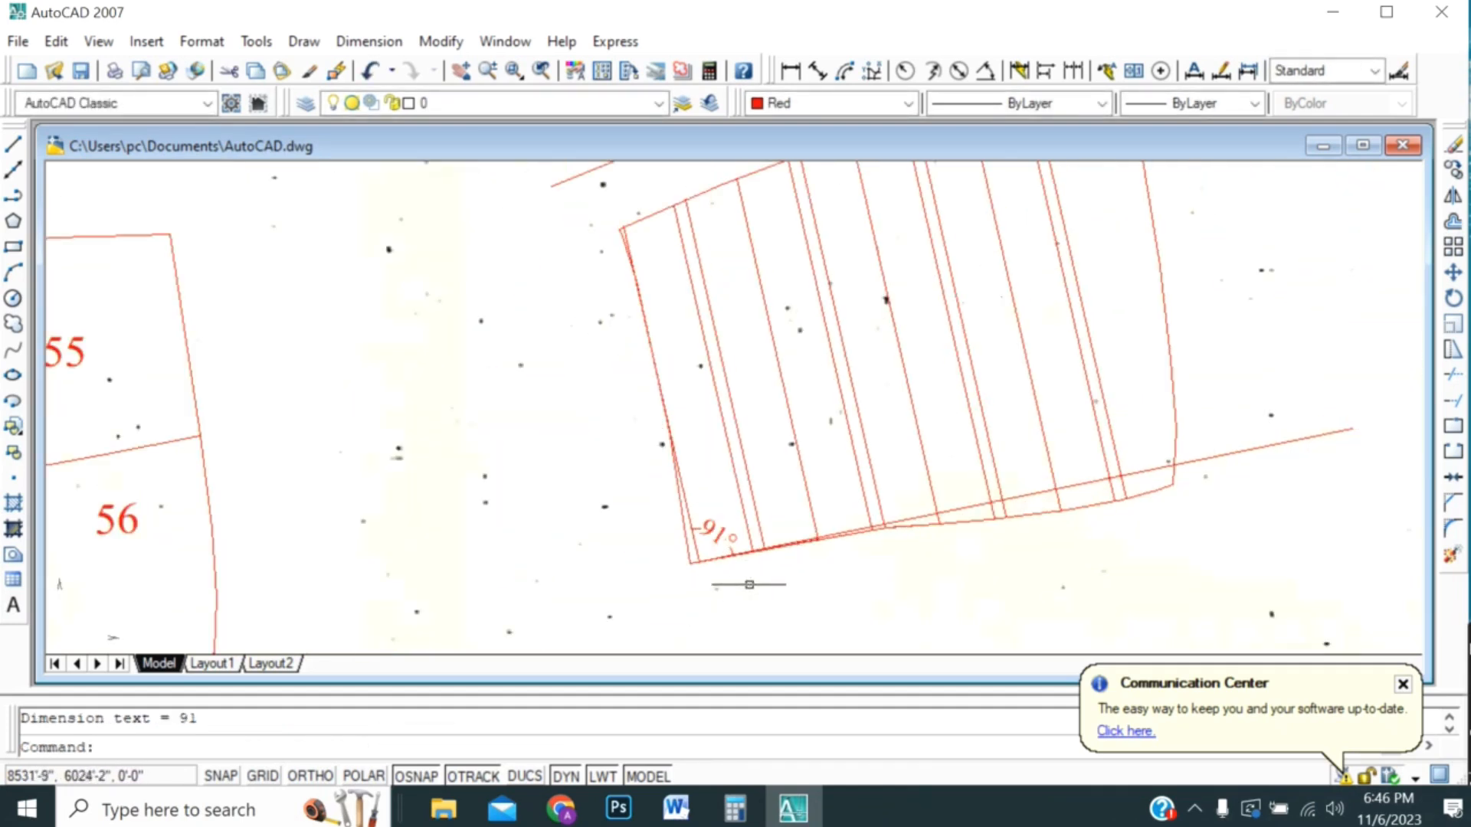
scroll(1026, 499, up, 2)
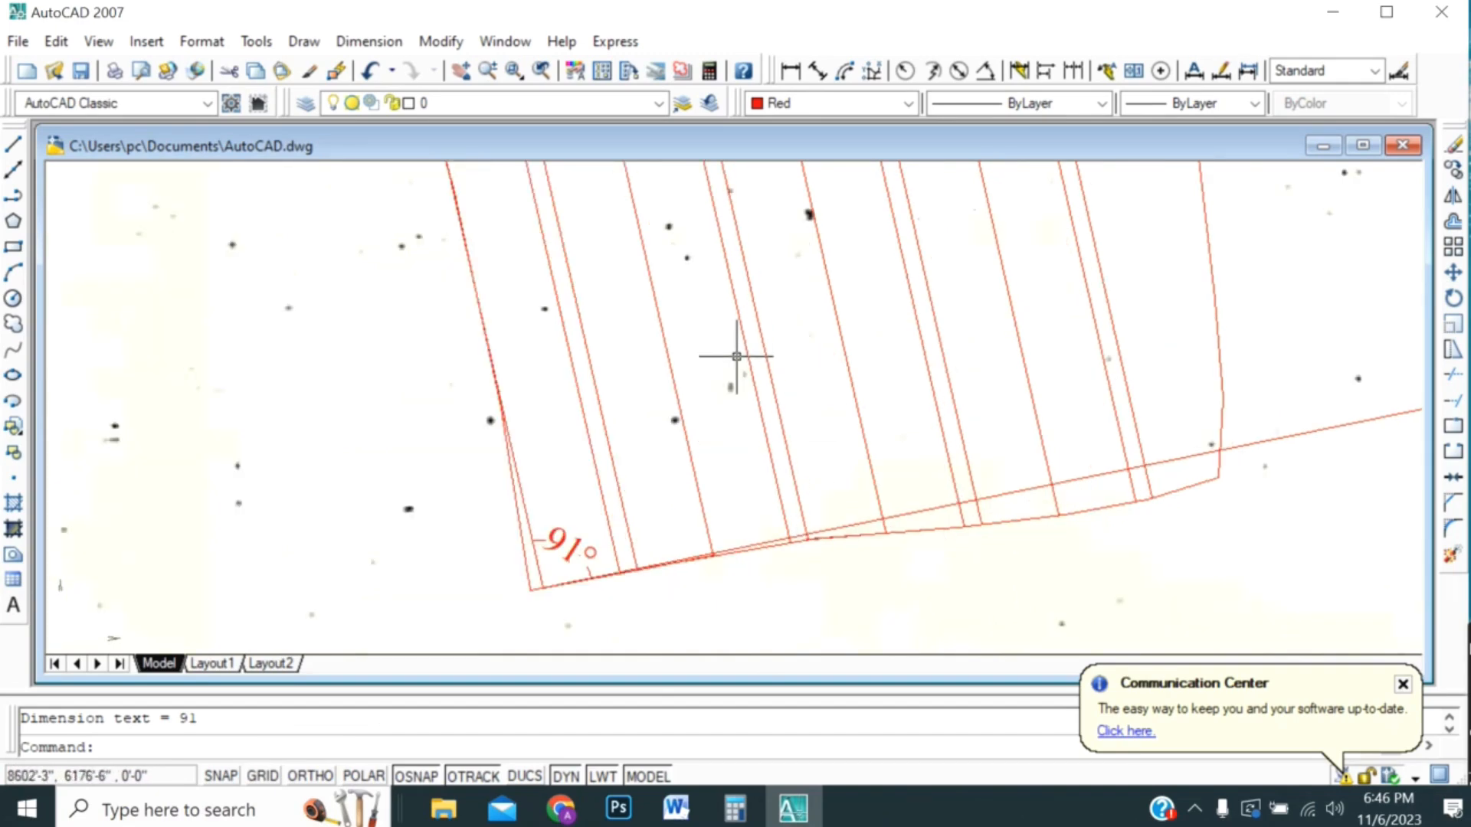
scroll(588, 566, up, 1)
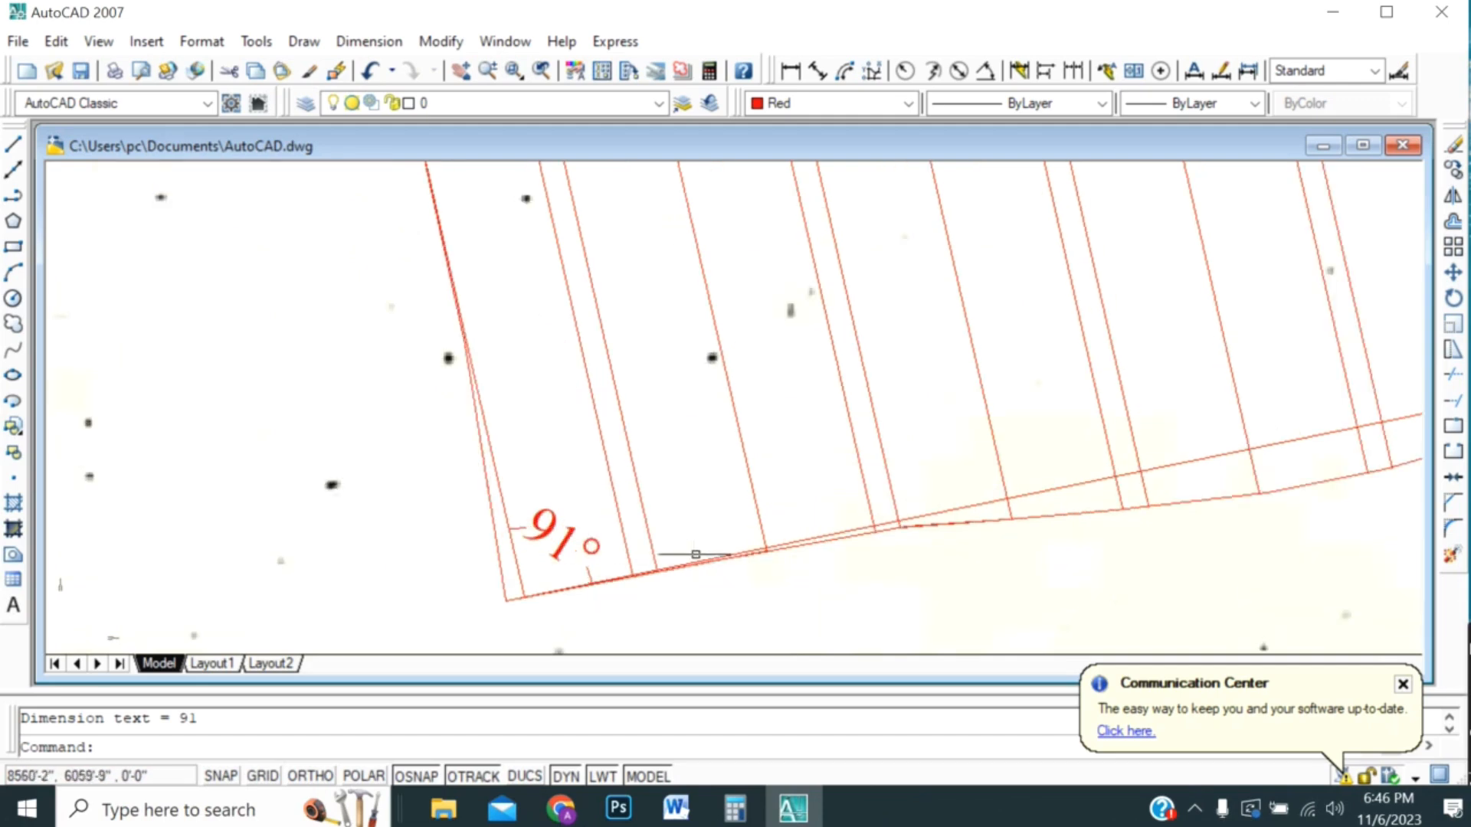
scroll(705, 544, down, 1)
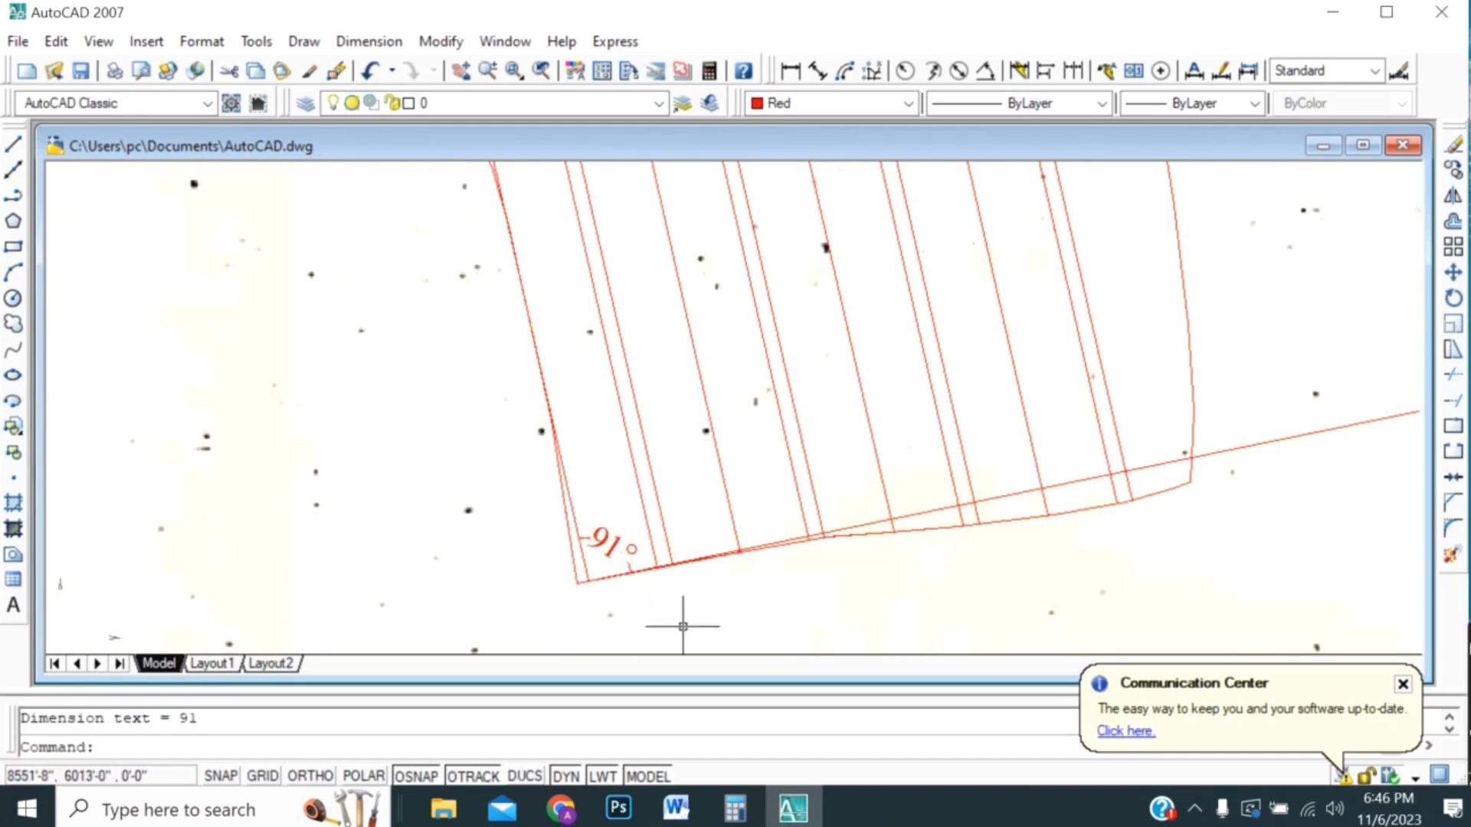
scroll(678, 619, down, 2)
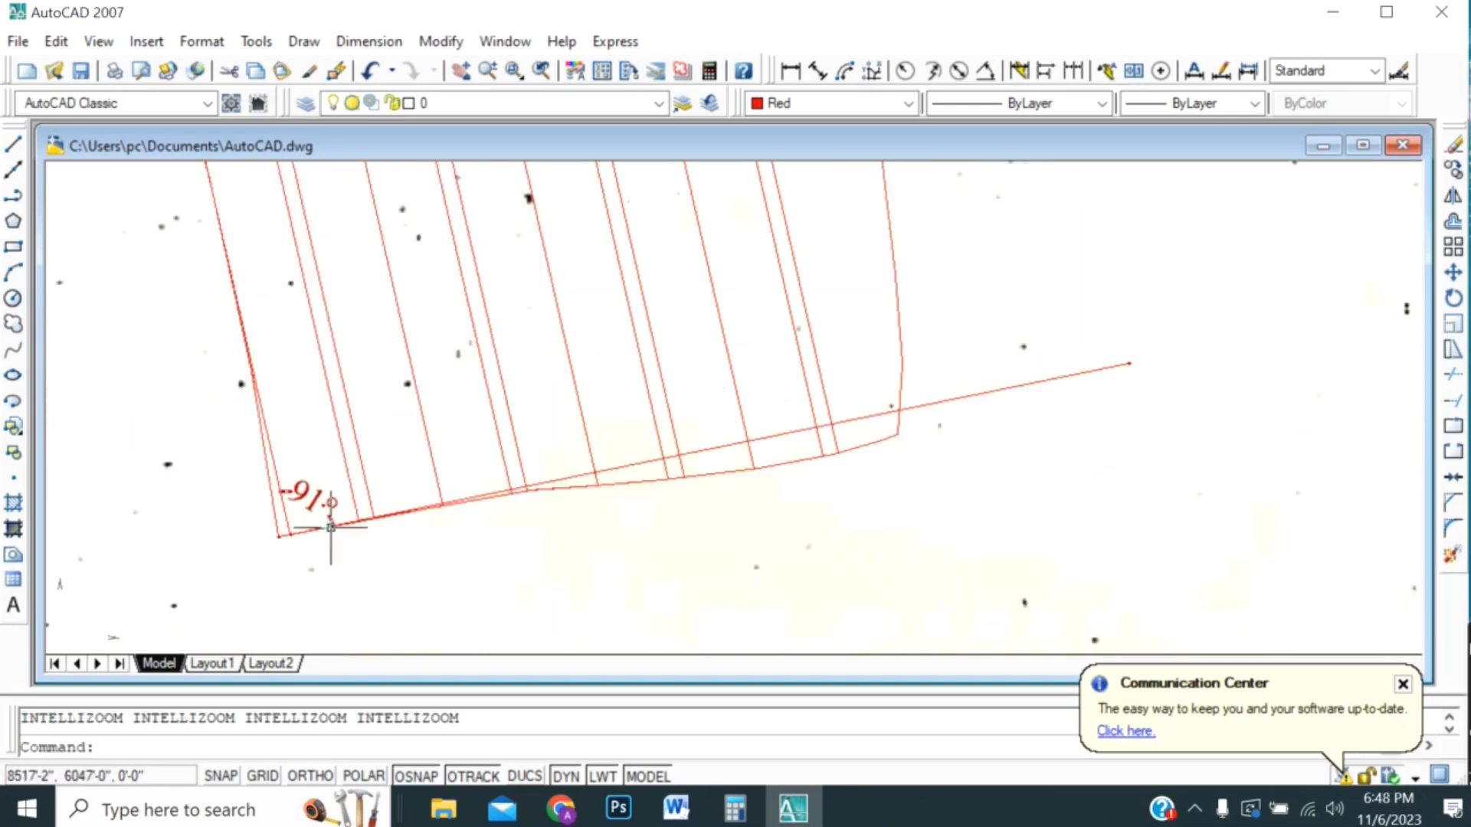
scroll(337, 525, down, 5)
scroll(288, 551, up, 2)
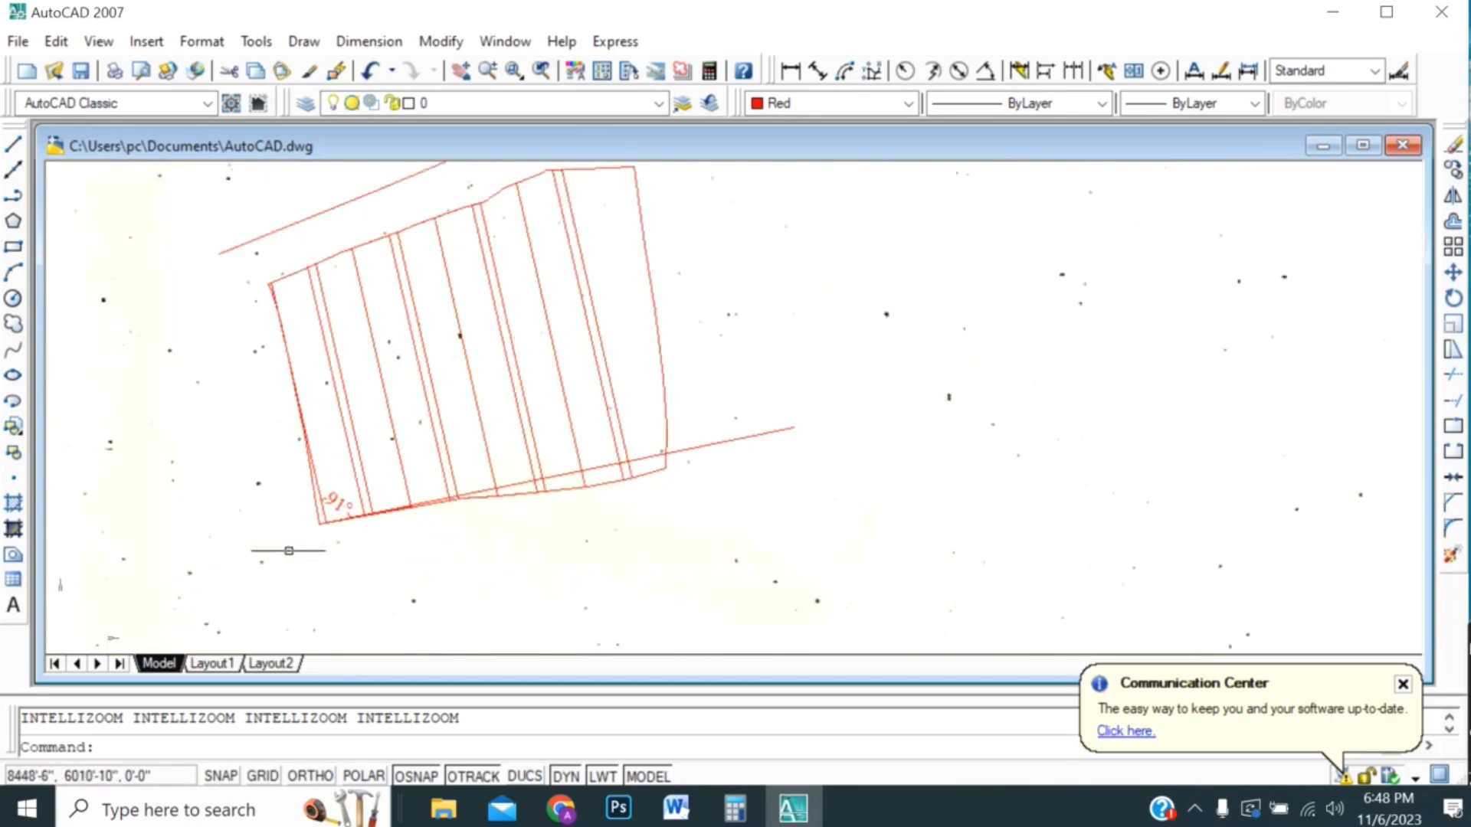
scroll(289, 551, up, 2)
scroll(944, 467, down, 2)
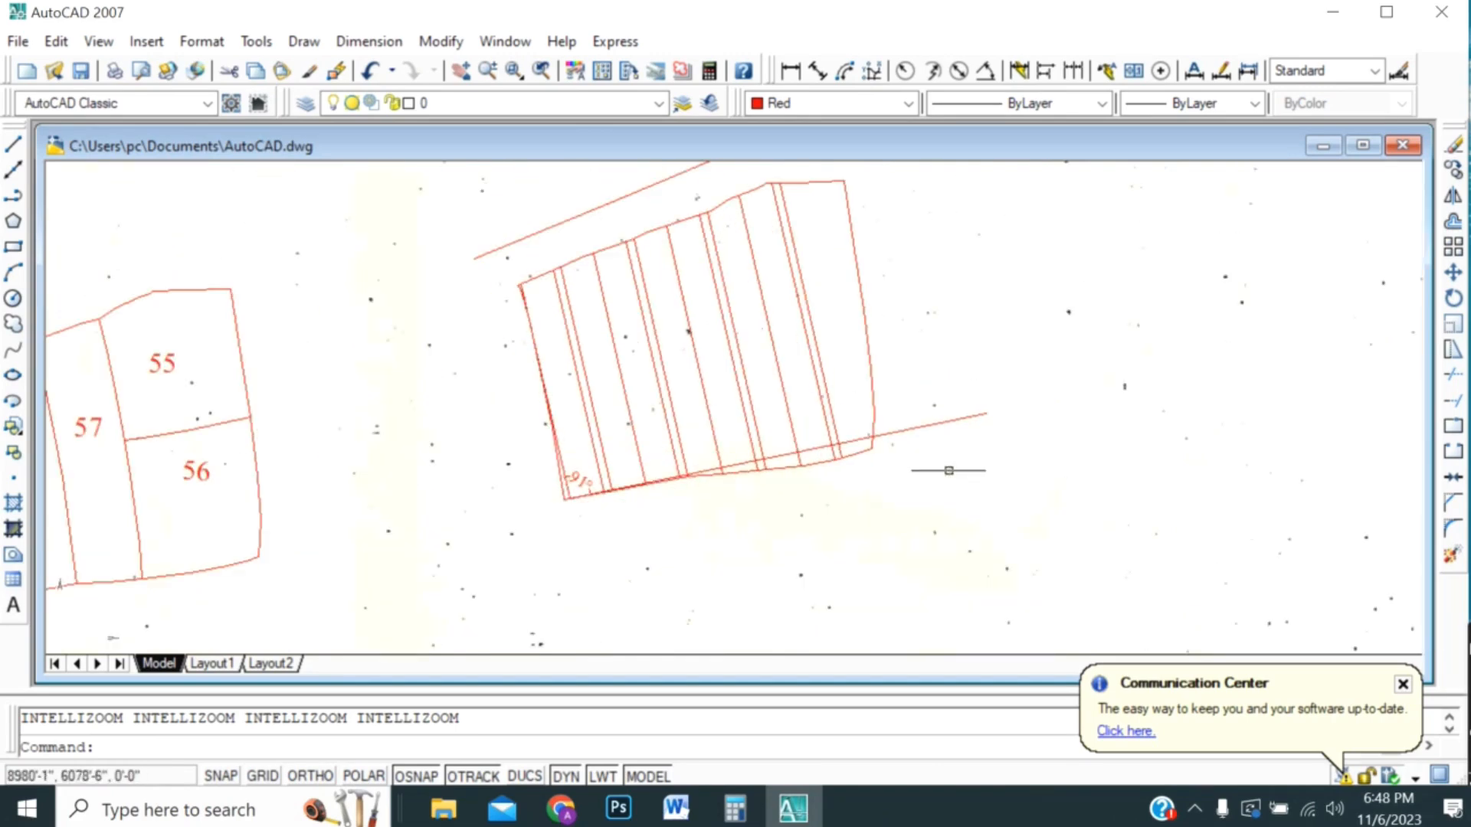
click(959, 420)
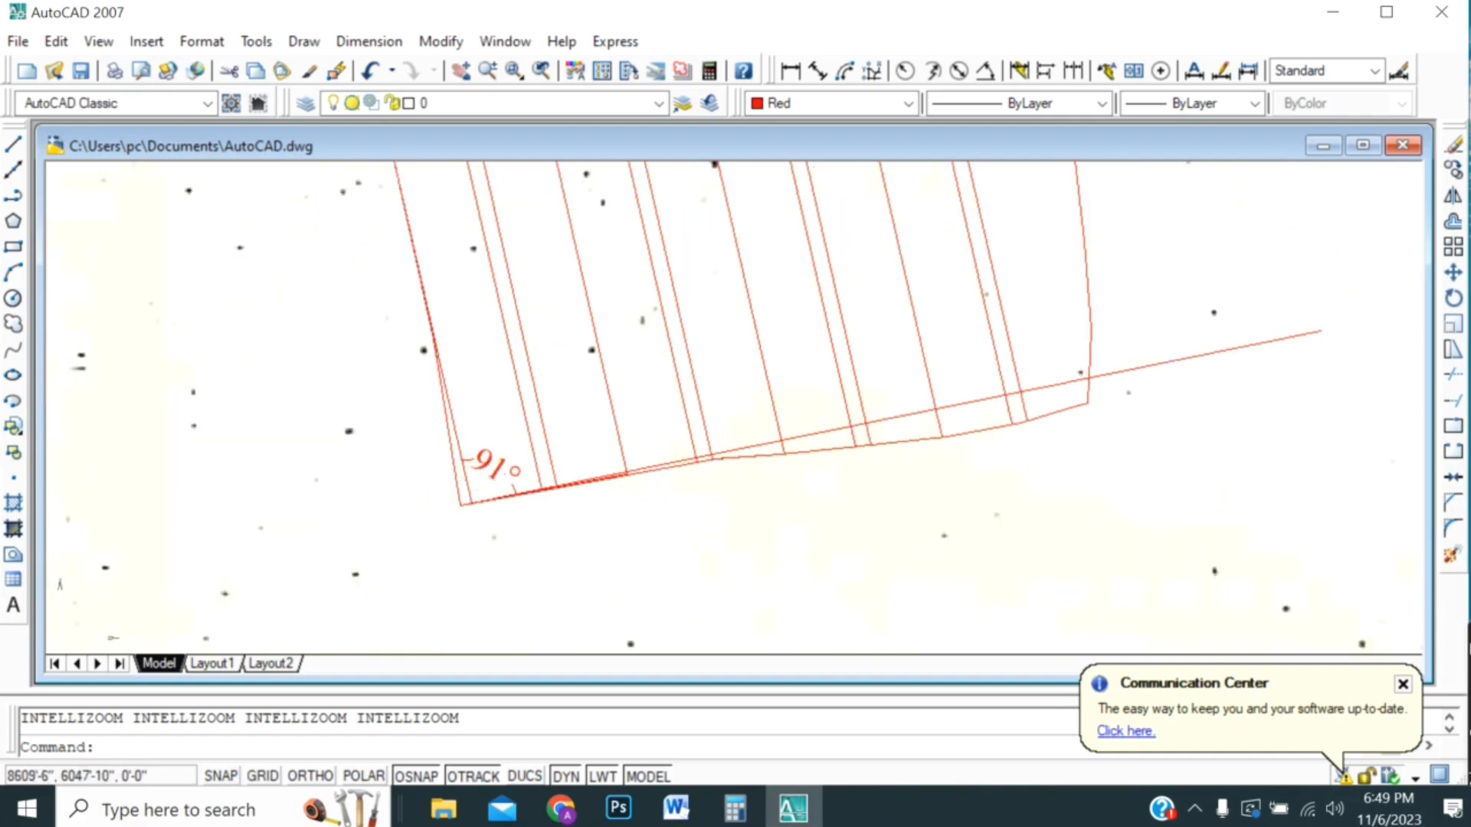
scroll(655, 494, up, 2)
scroll(1216, 385, down, 3)
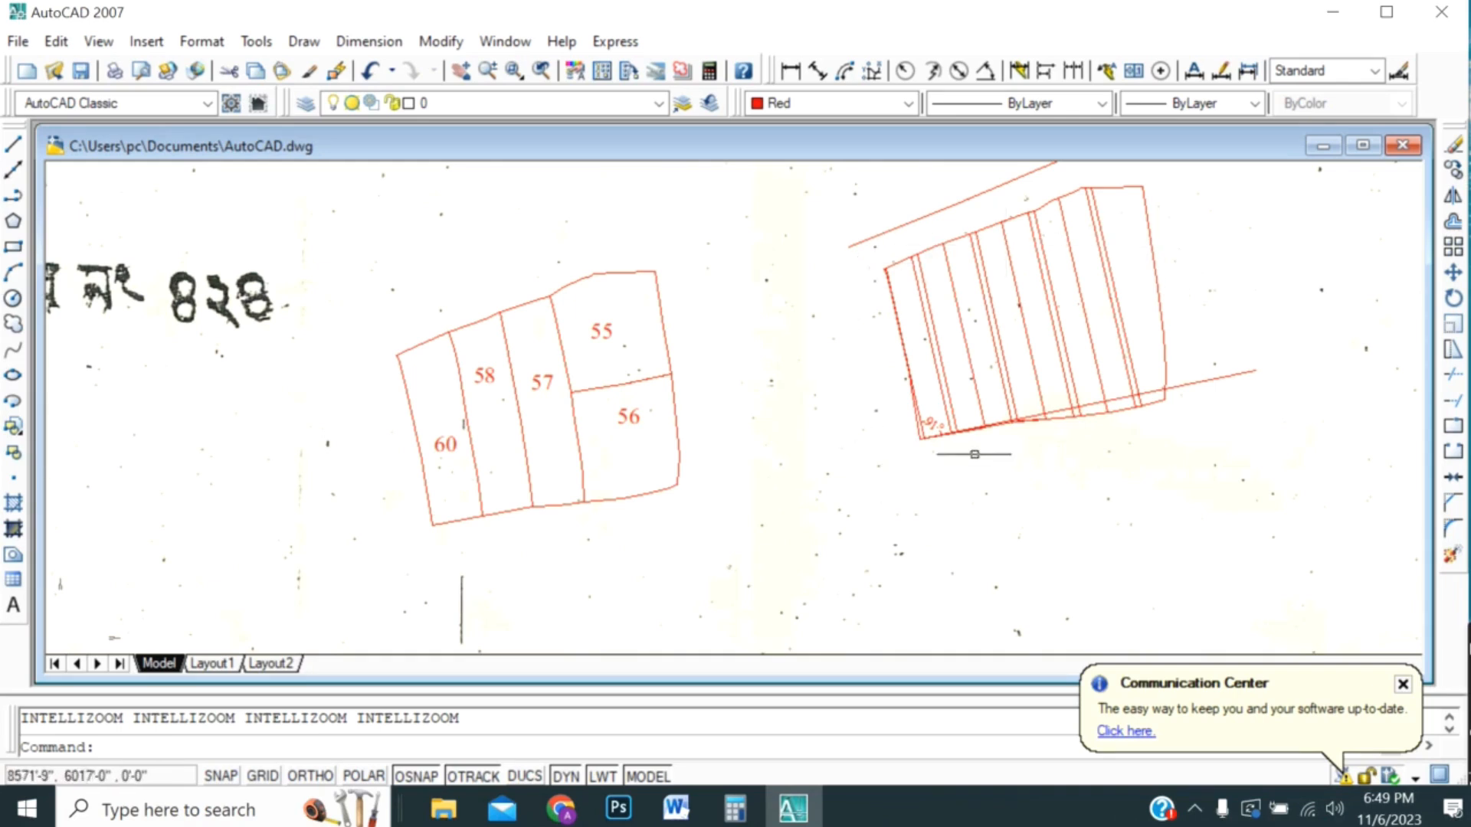
scroll(939, 435, up, 5)
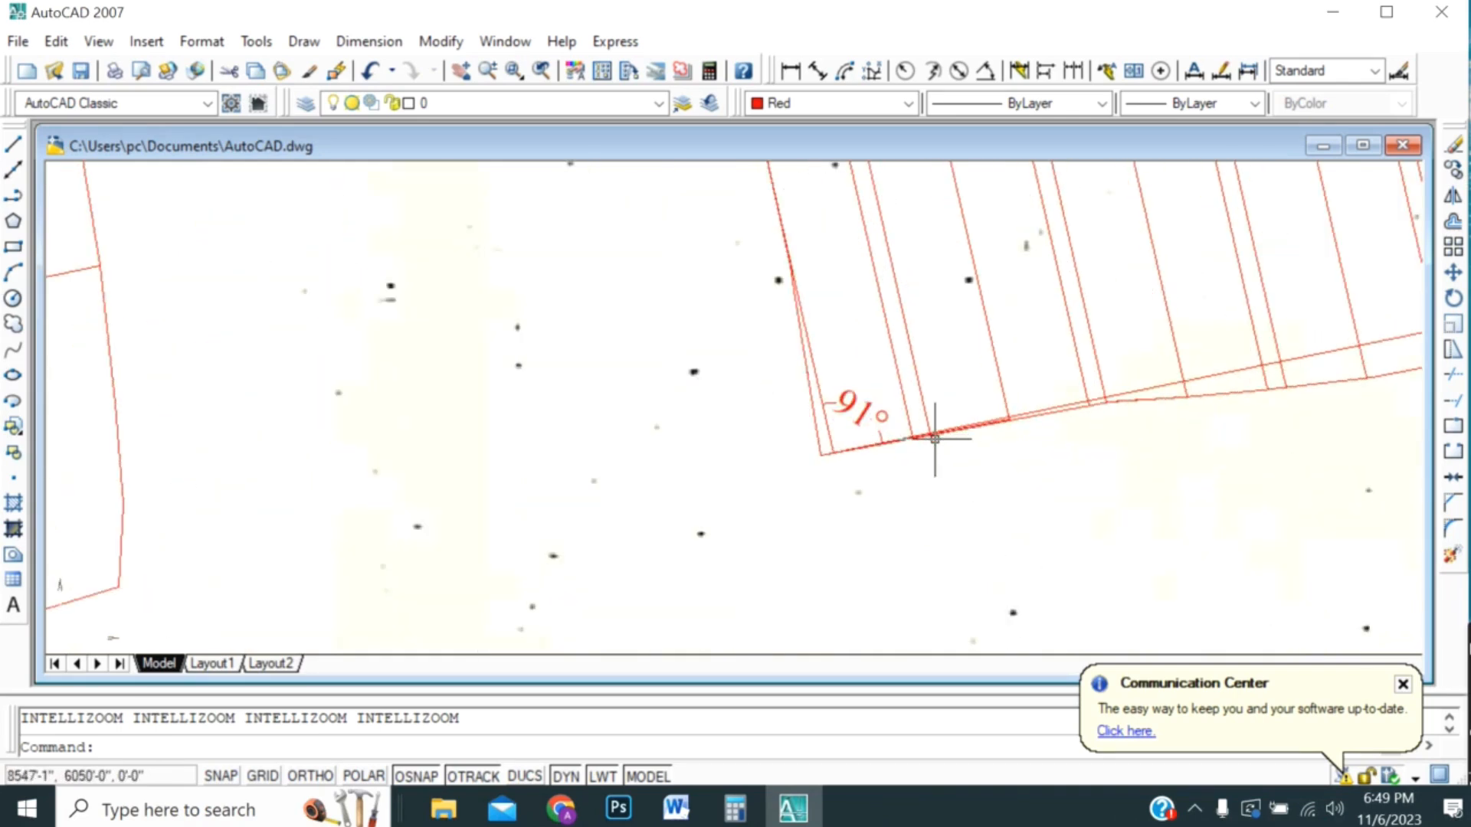
scroll(852, 505, down, 5)
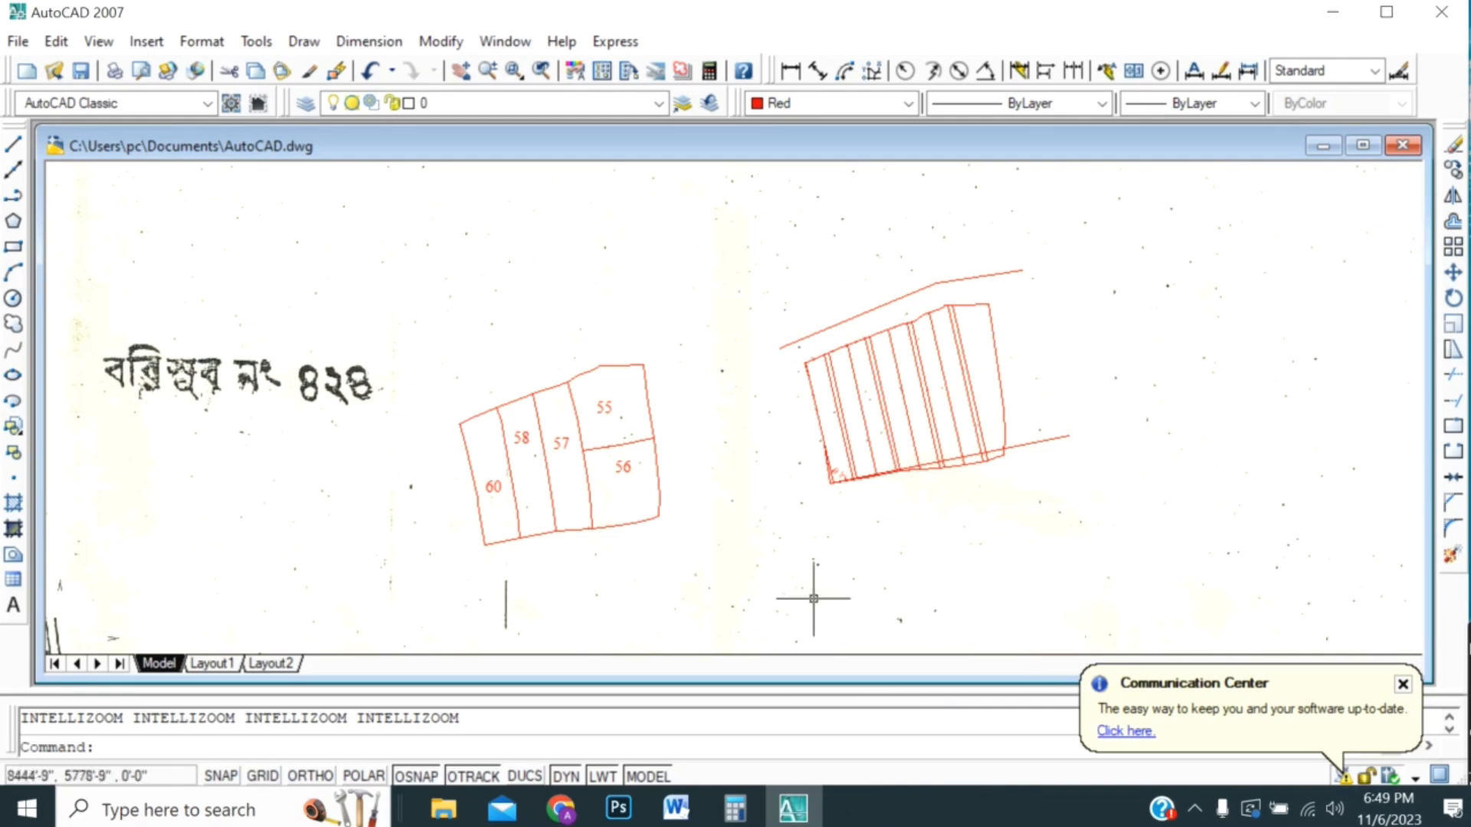
scroll(863, 501, up, 5)
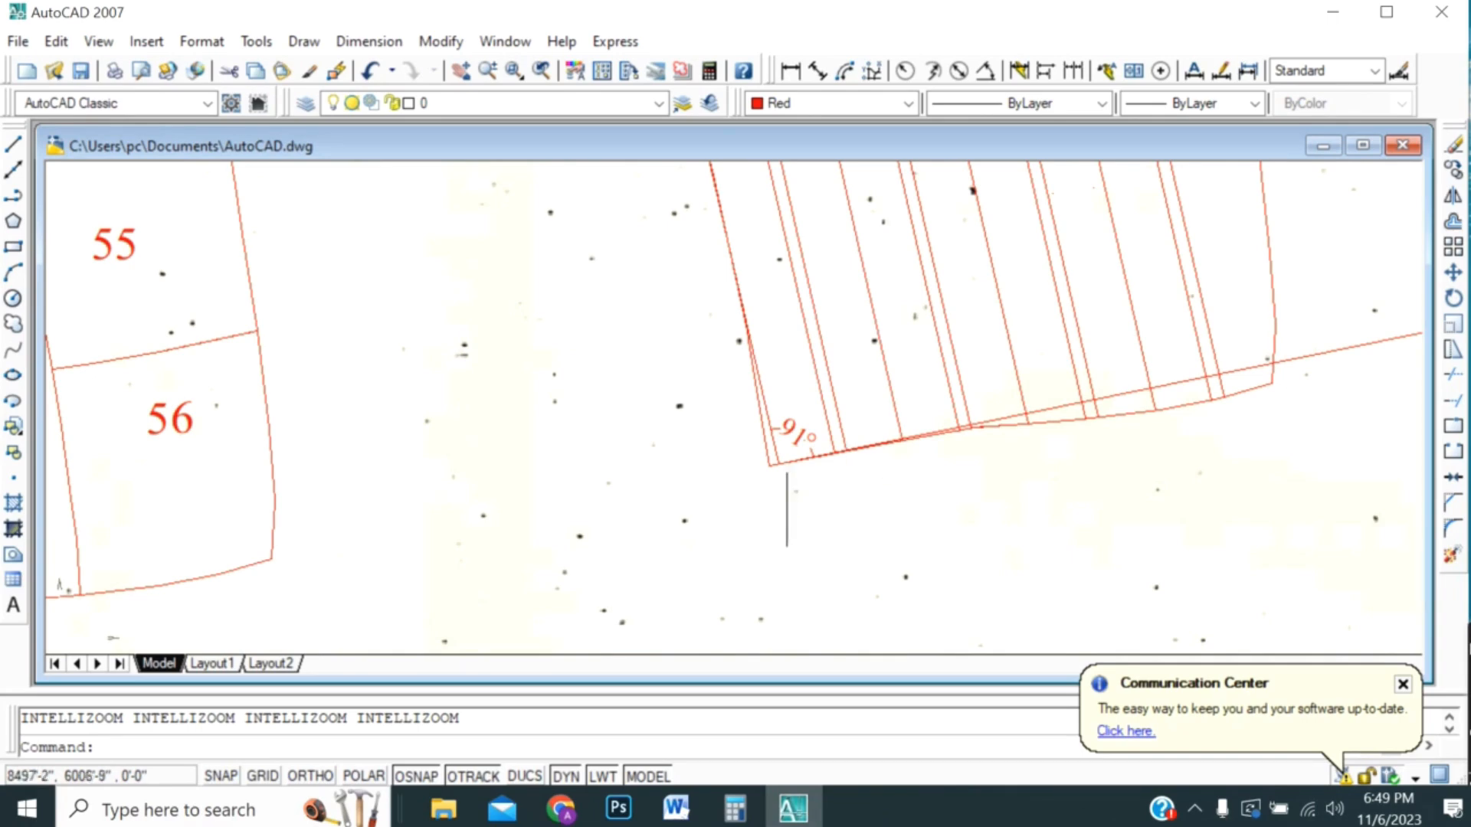
scroll(886, 584, down, 5)
scroll(814, 574, up, 5)
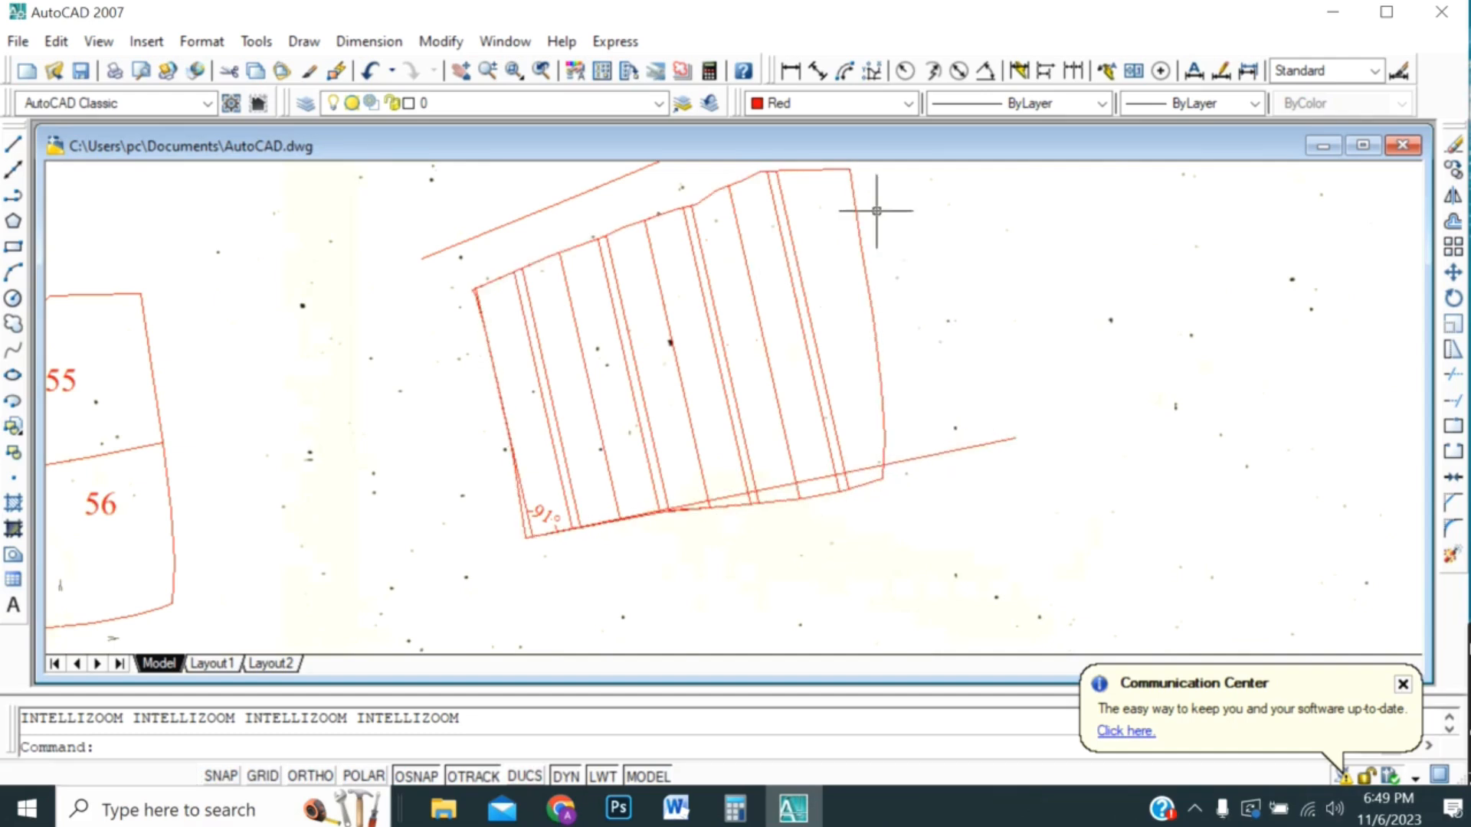
- Rotate the straight bottom polyline by 1 degree about its intersection with the leftmost division line
scroll(555, 564, up, 4)
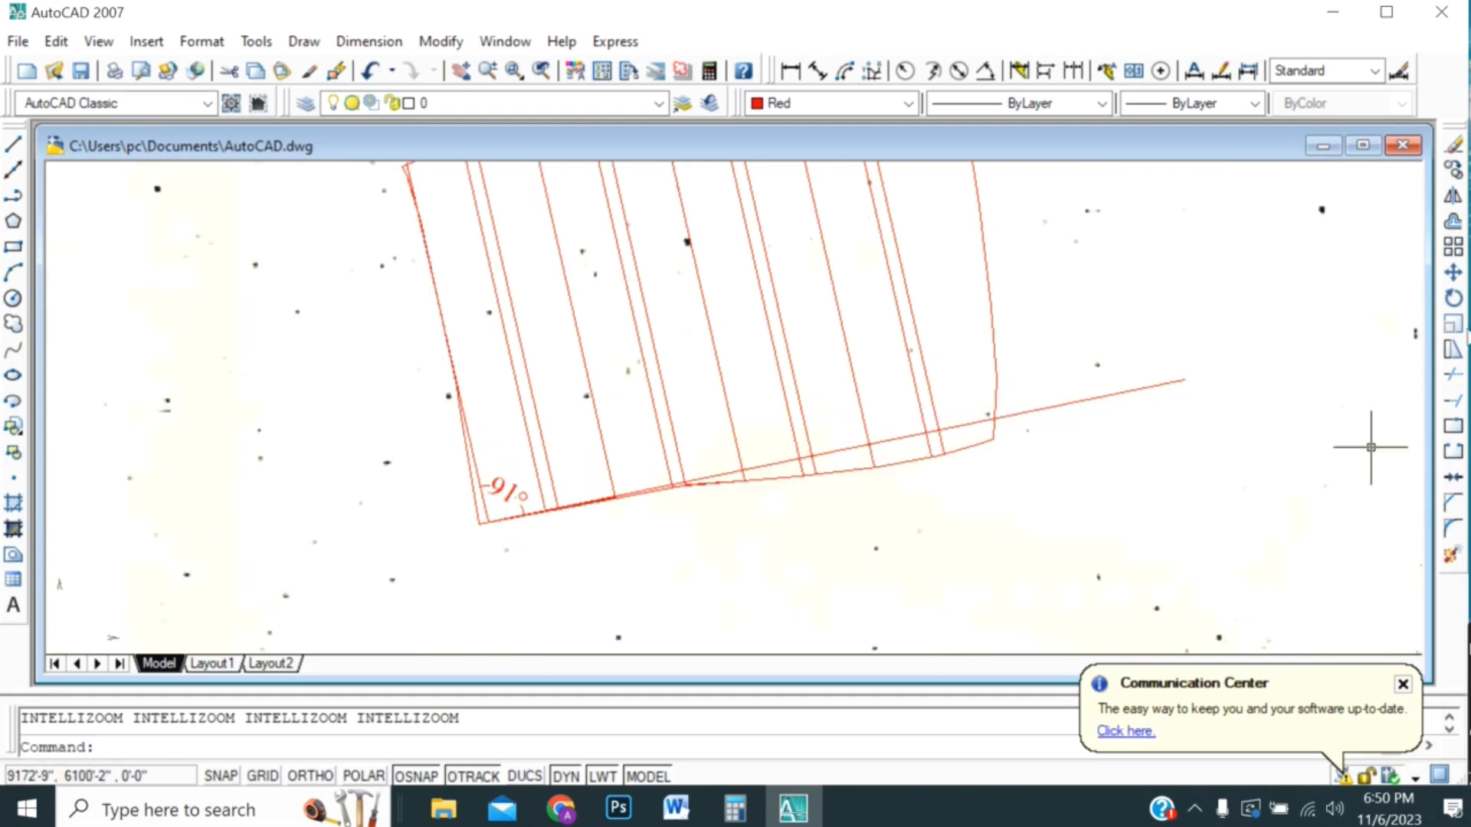
click(1451, 298)
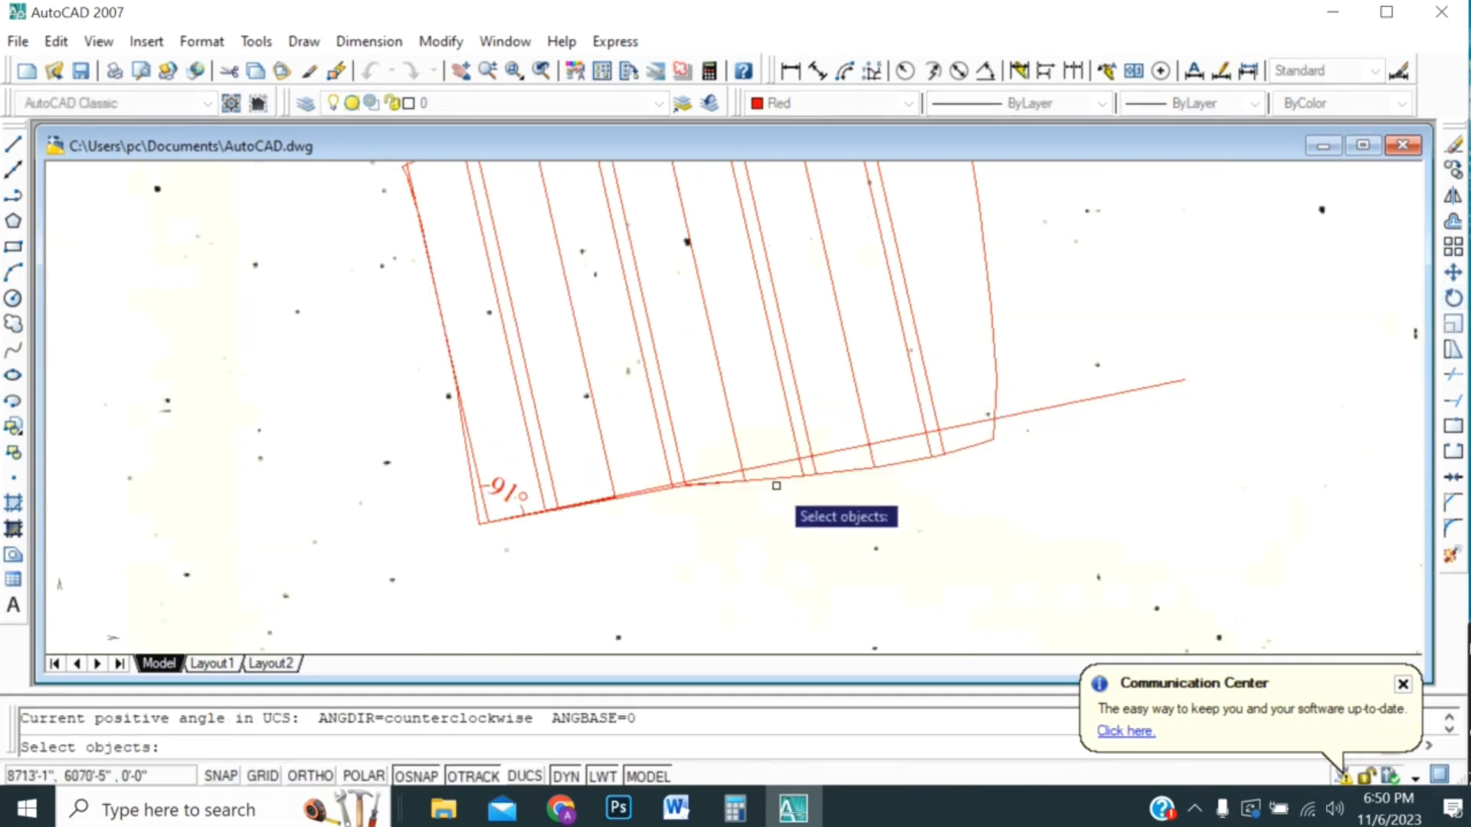
scroll(774, 483, up, 3)
click(755, 425)
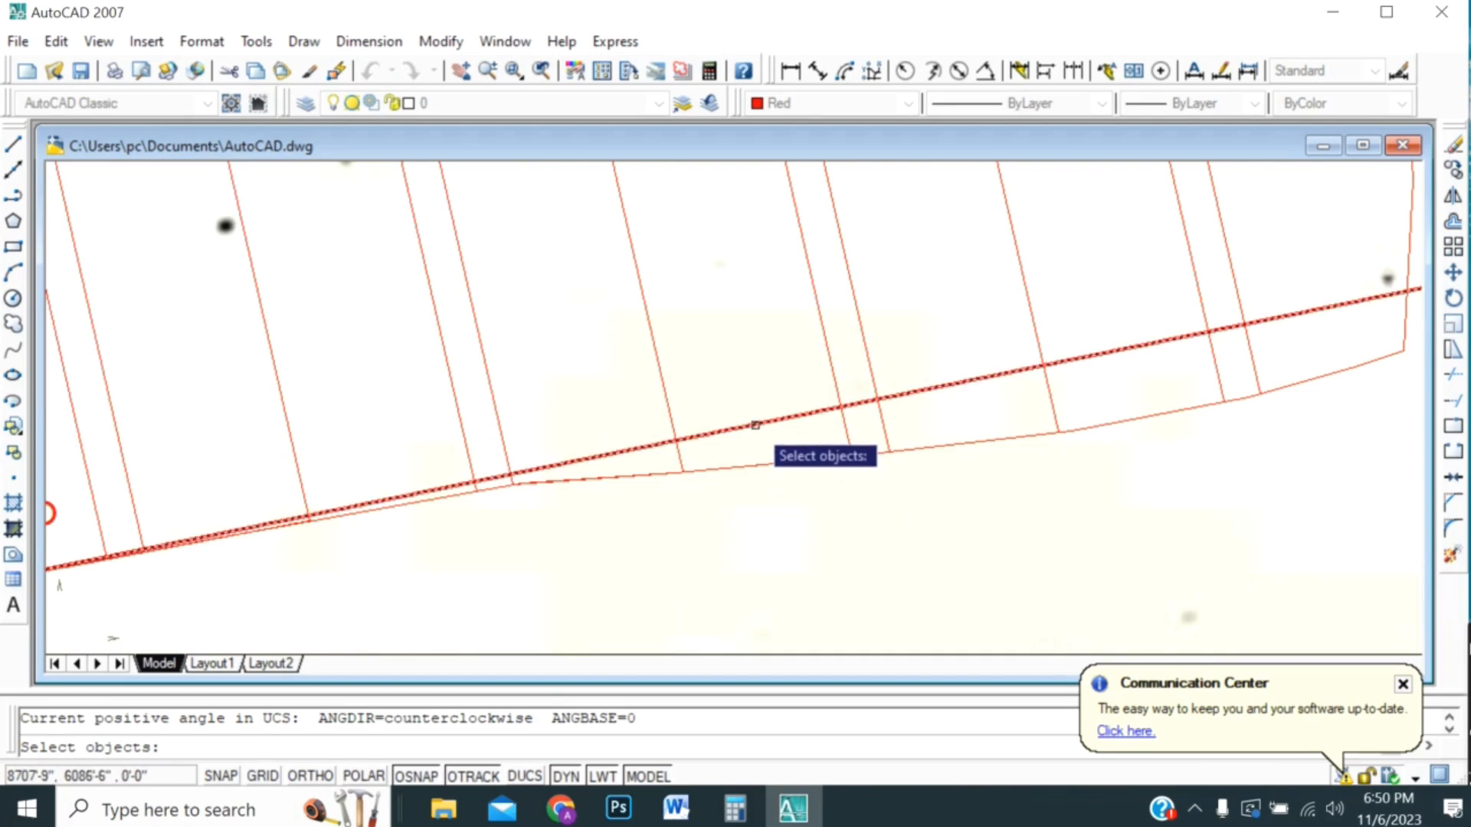
click(756, 425)
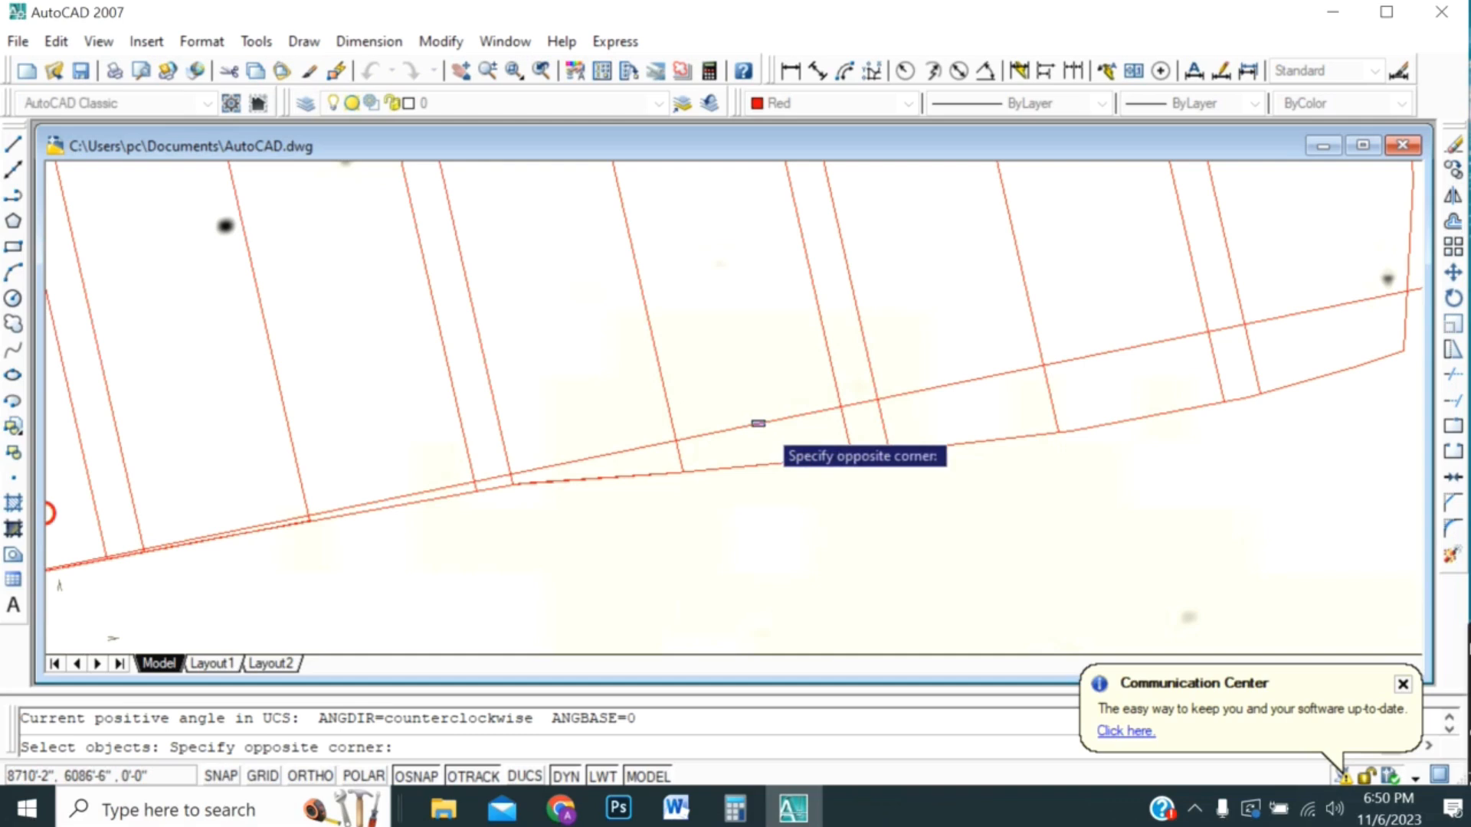
click(764, 425)
click(763, 425)
scroll(840, 509, down, 2)
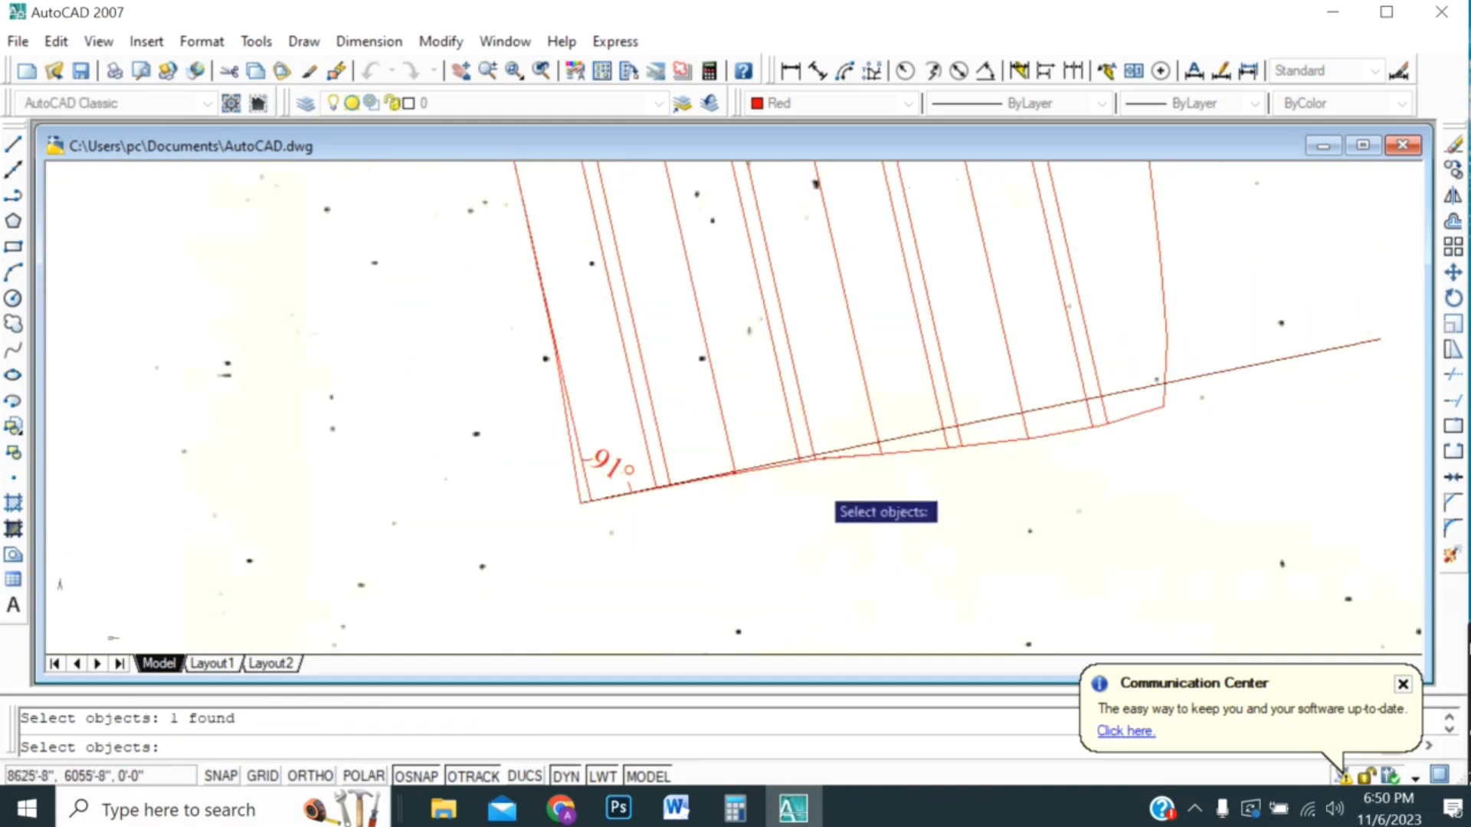
key(Return)
scroll(613, 505, up, 4)
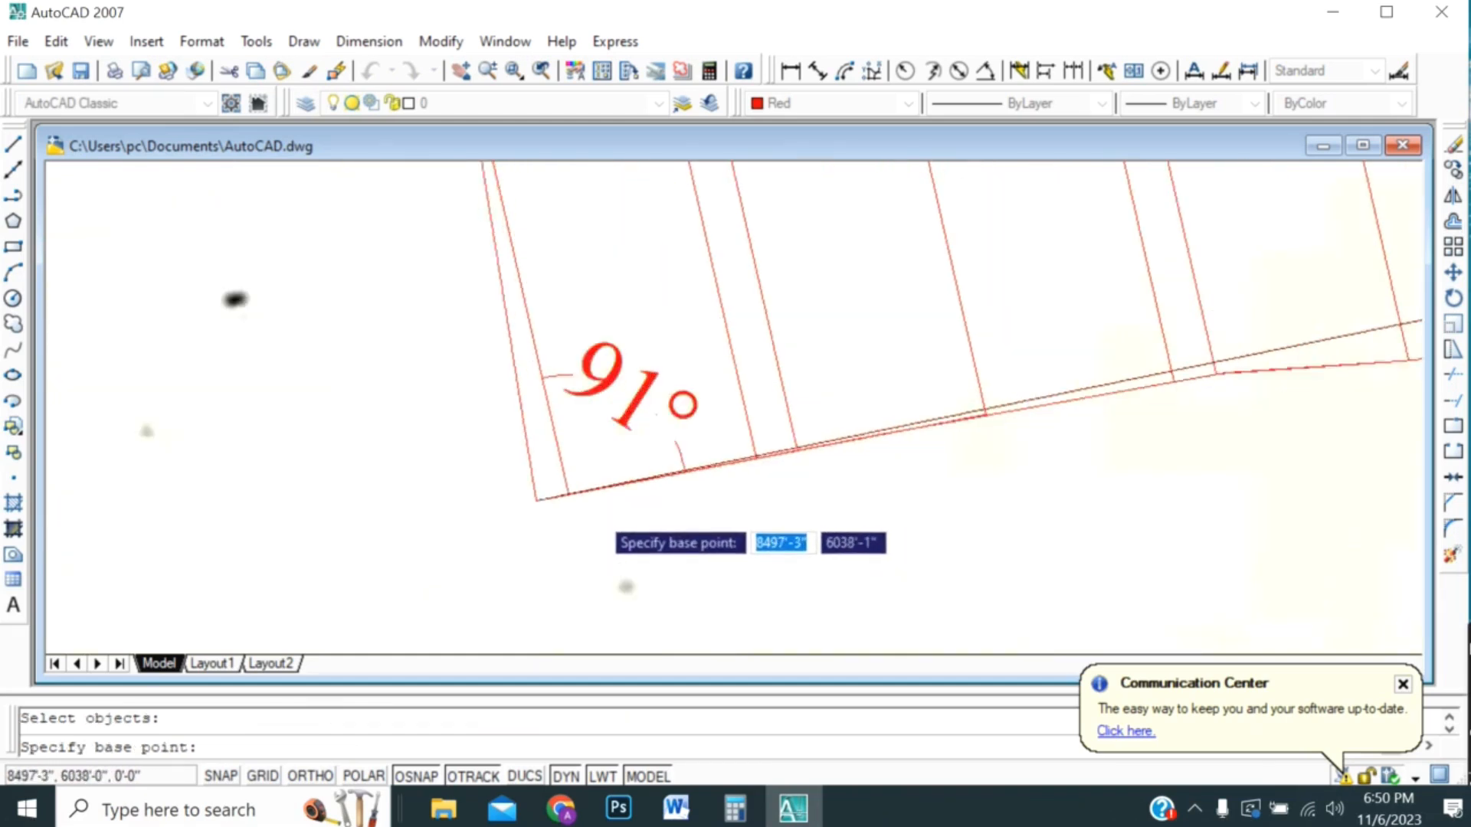
scroll(579, 504, up, 2)
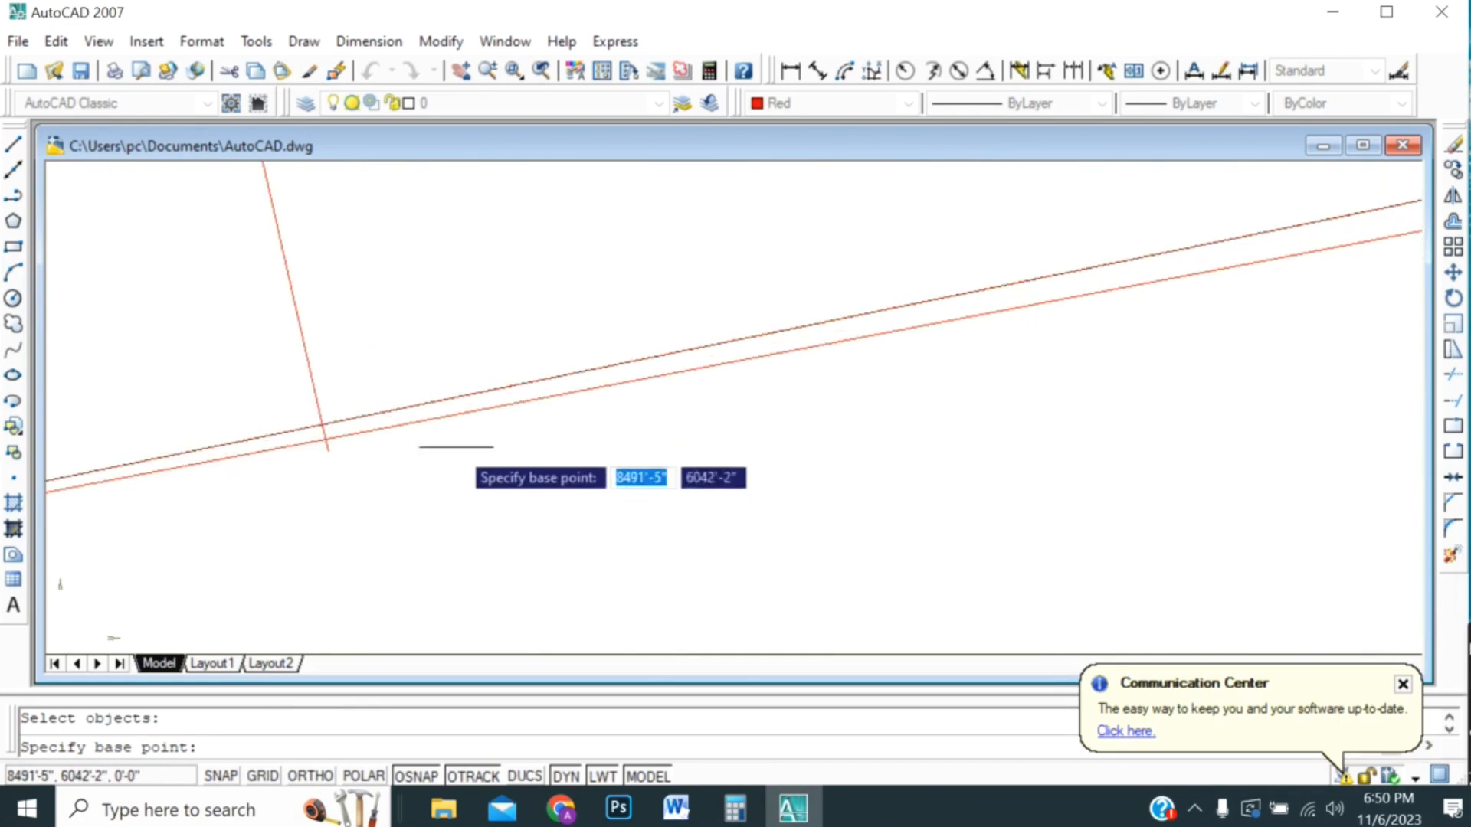
click(322, 424)
scroll(325, 445, down, 3)
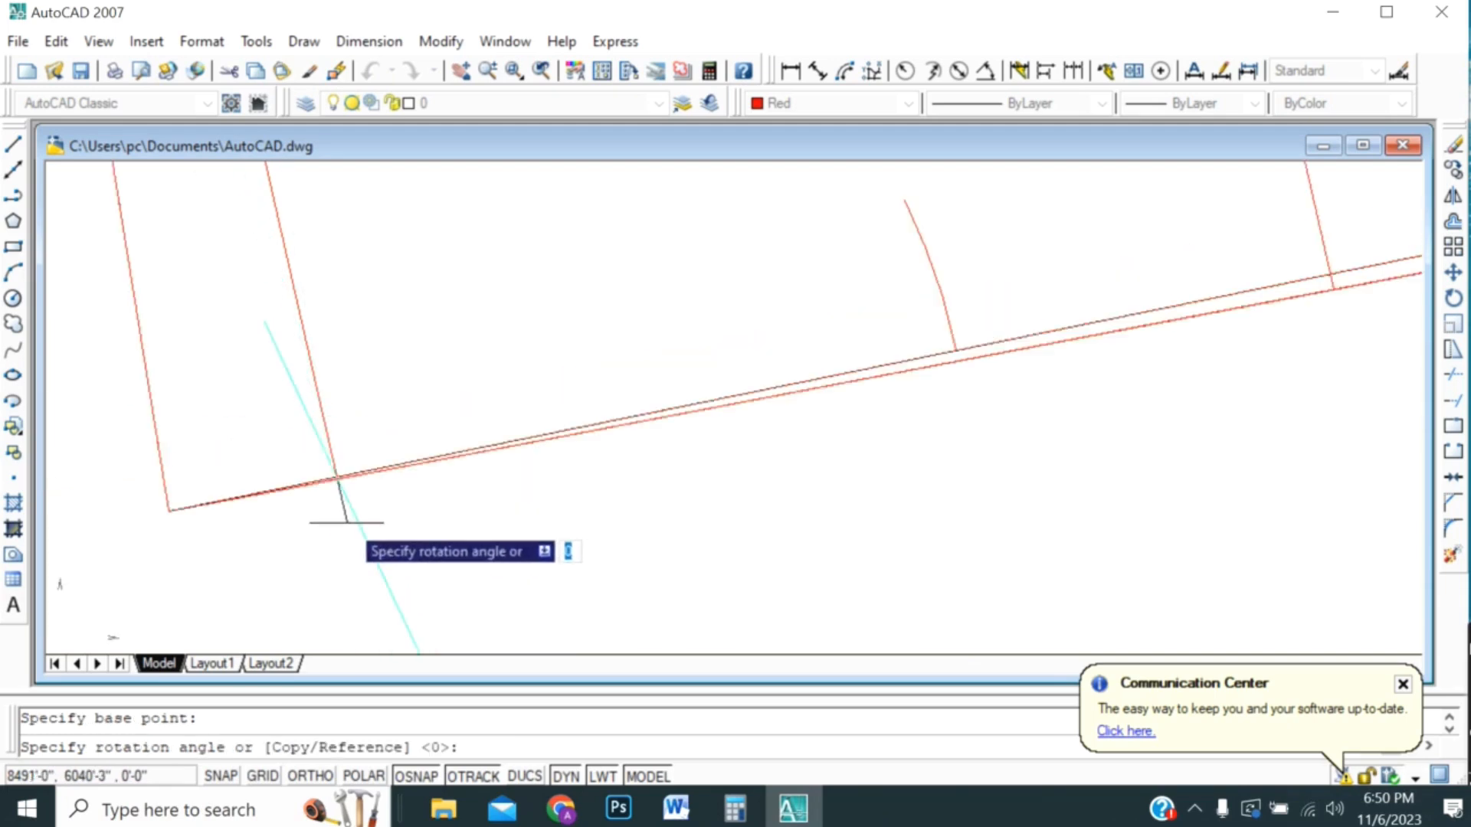
scroll(352, 527, down, 3)
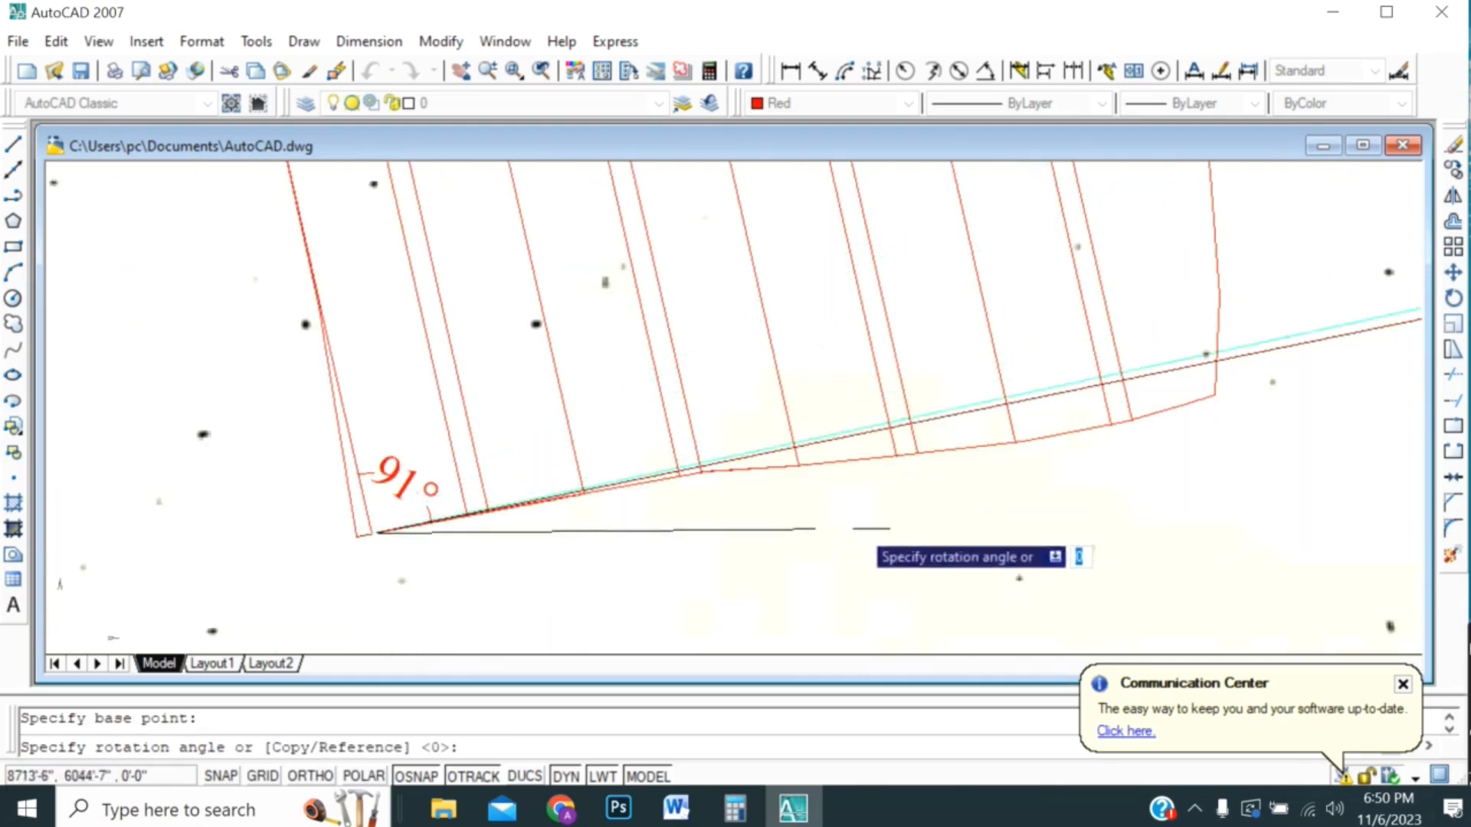
text(1)
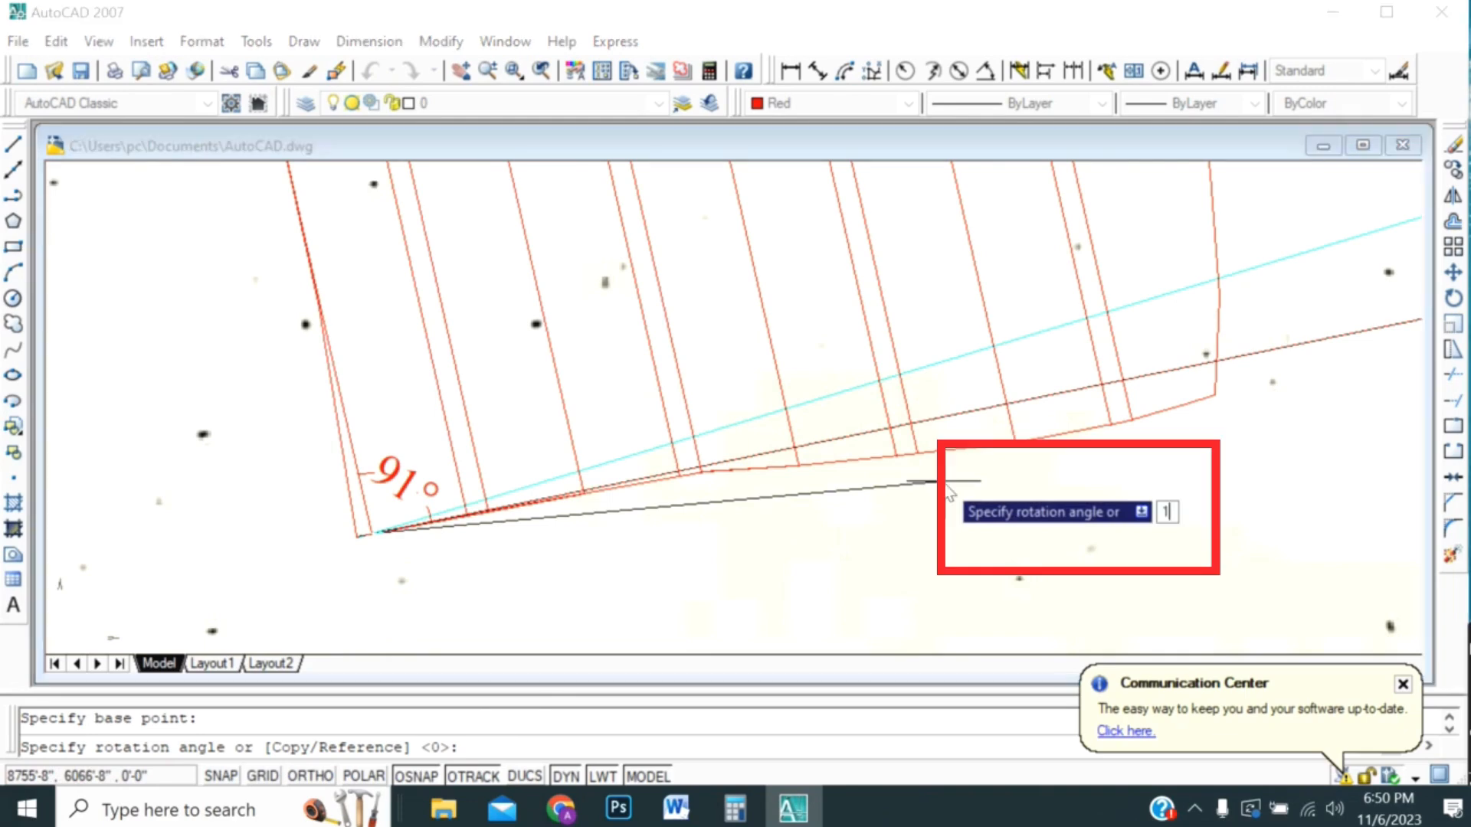
key(Return)
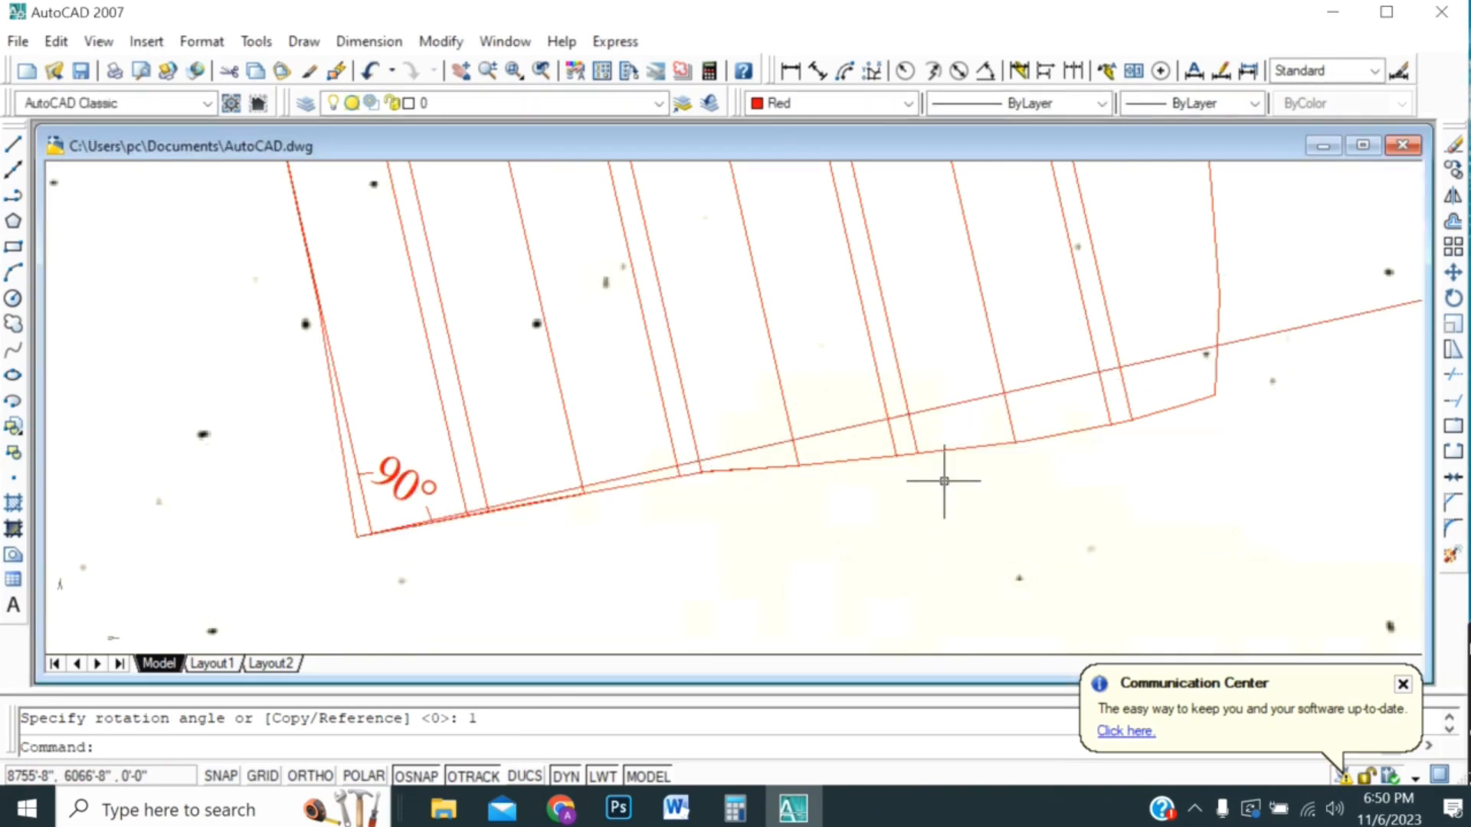
- Add an angular dimension between the rotated bottom polyline and the third division line from the left
scroll(458, 526, up, 5)
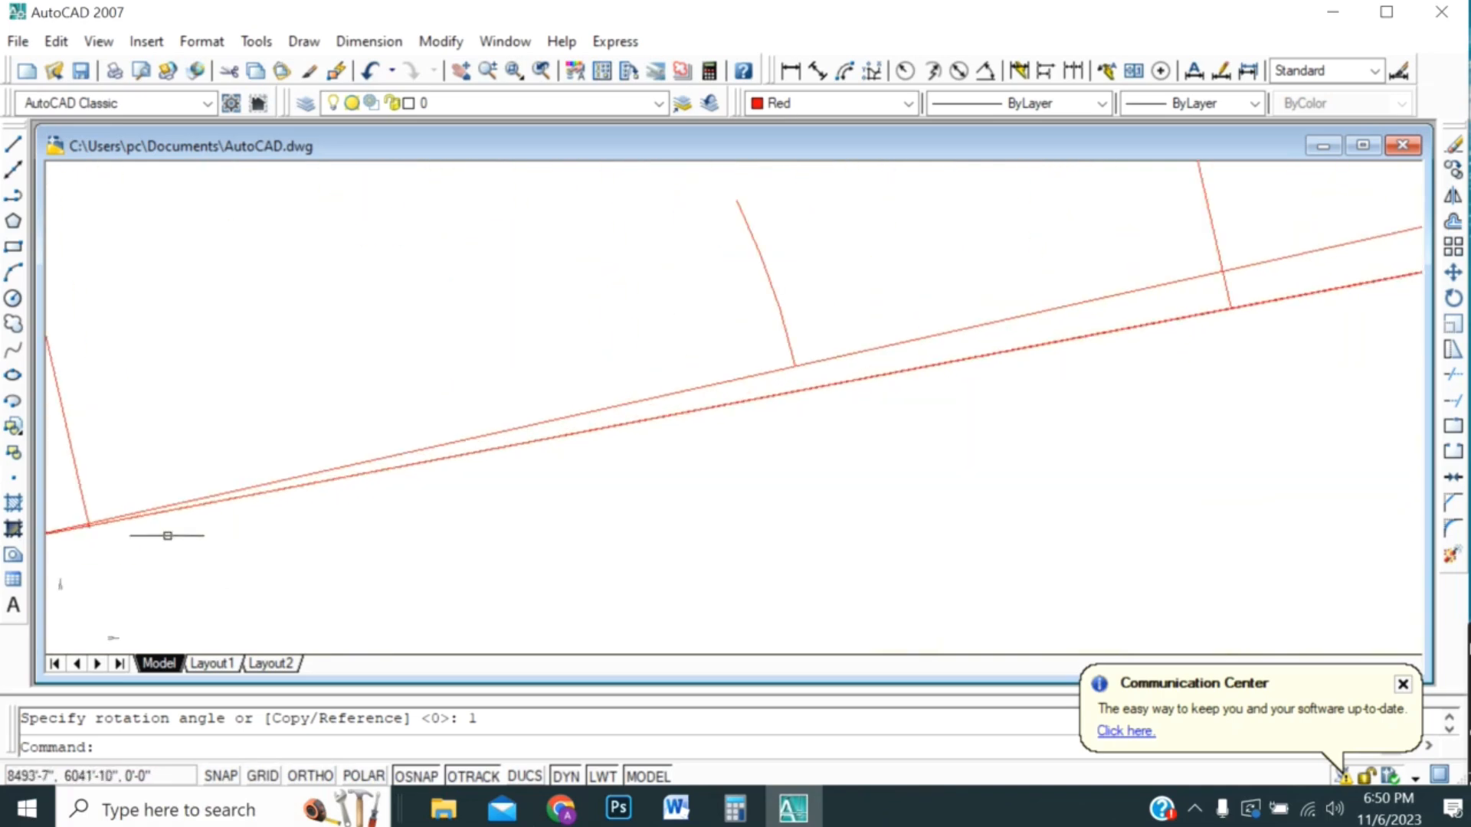
scroll(93, 521, down, 6)
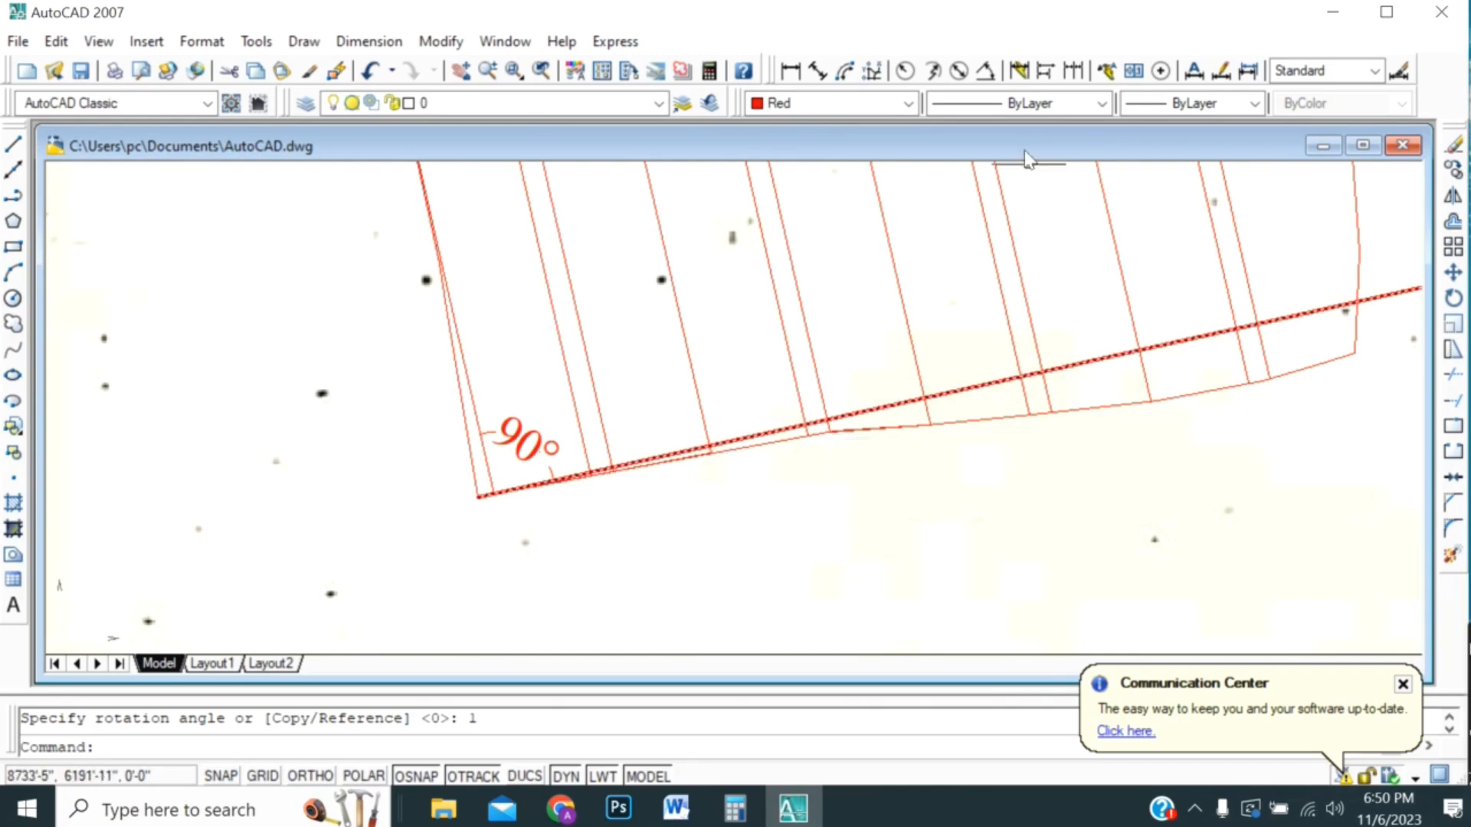
click(986, 71)
scroll(700, 478, up, 4)
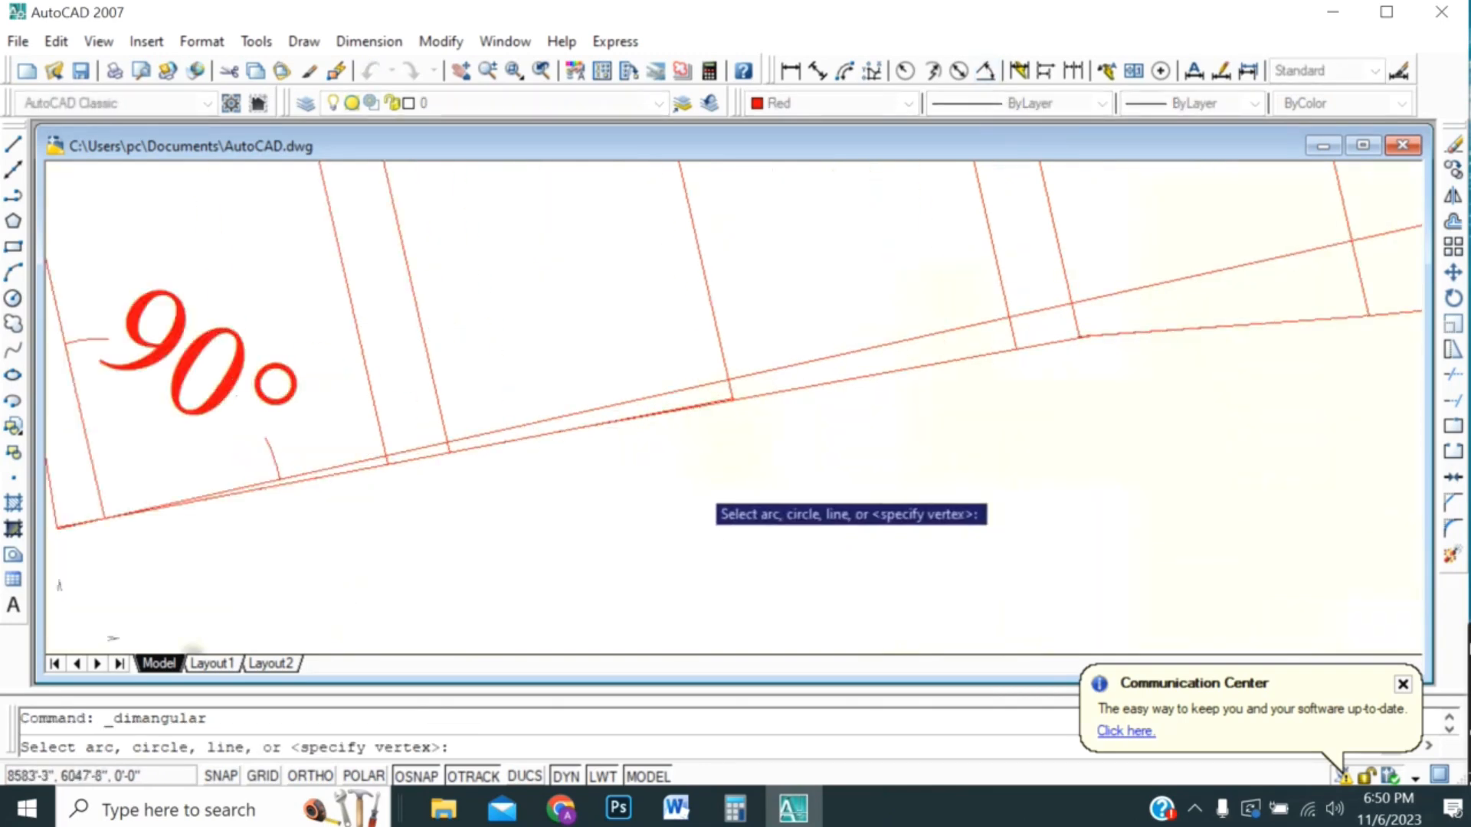
click(548, 416)
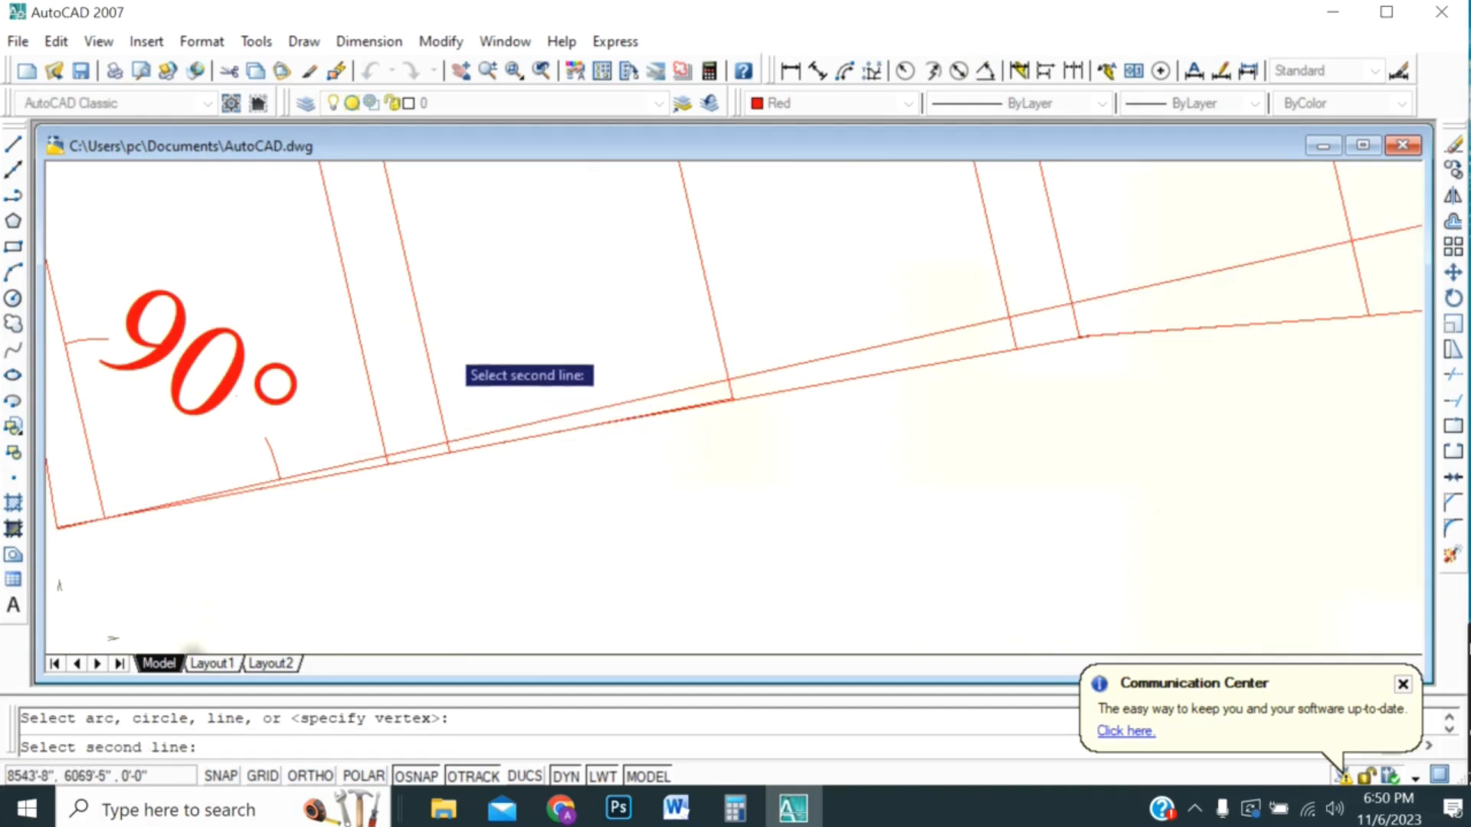
click(423, 340)
click(511, 282)
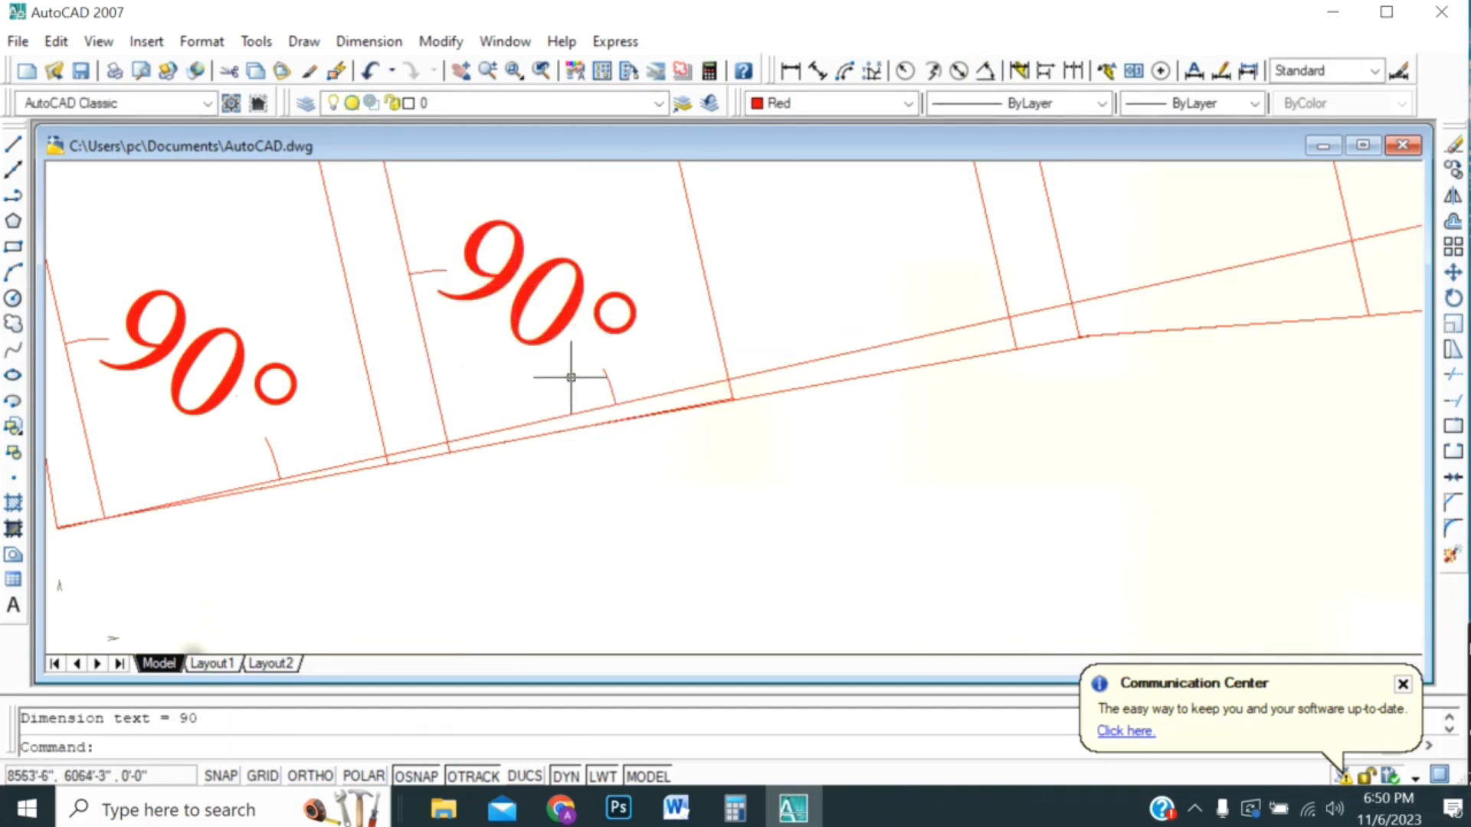
- Add an angular dimension between the straight bottom polyline and the seventh division line from the left
scroll(348, 617, down, 5)
scroll(708, 471, up, 2)
scroll(803, 462, up, 2)
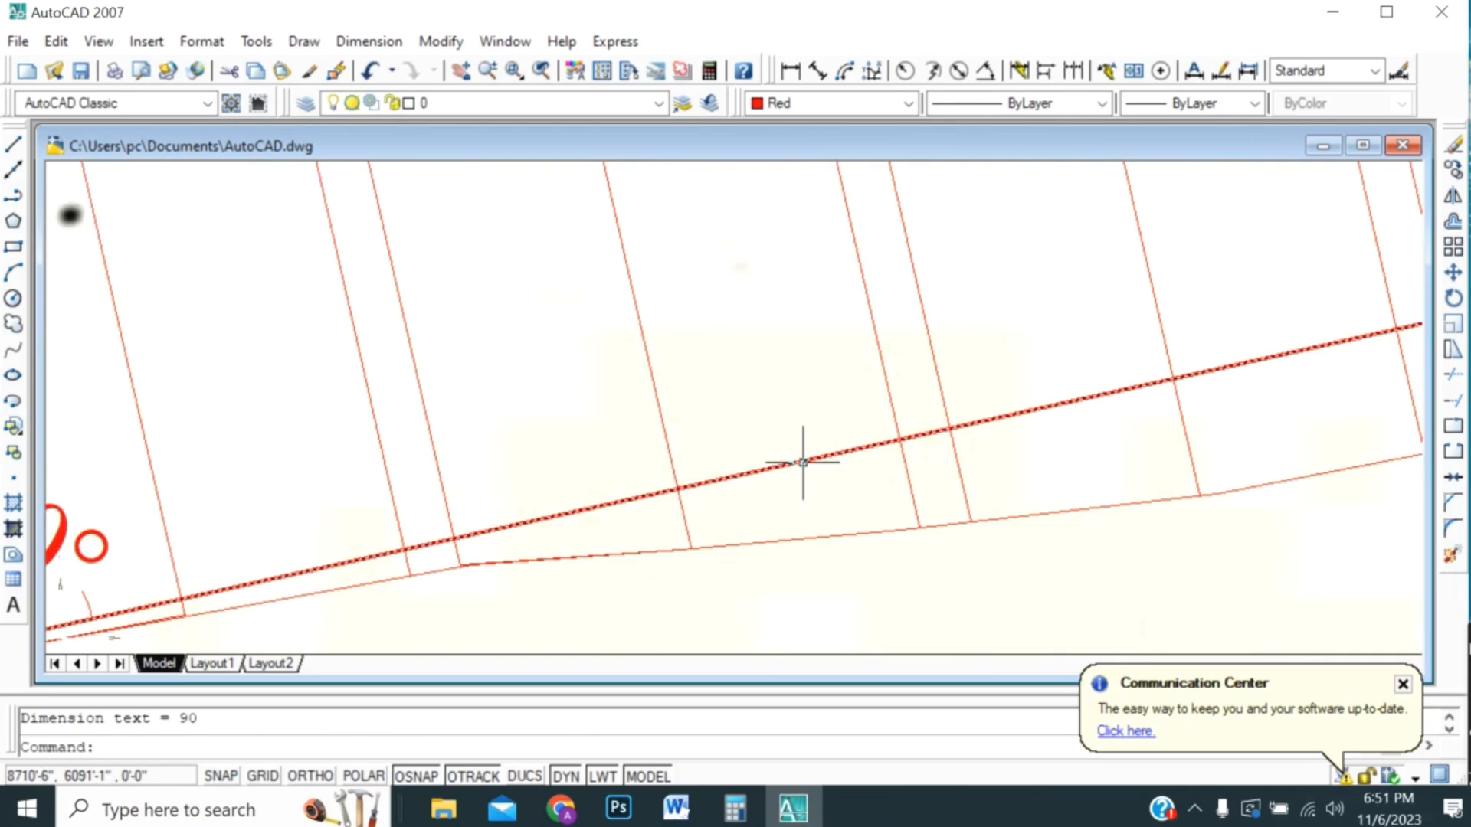
key(Return)
click(801, 462)
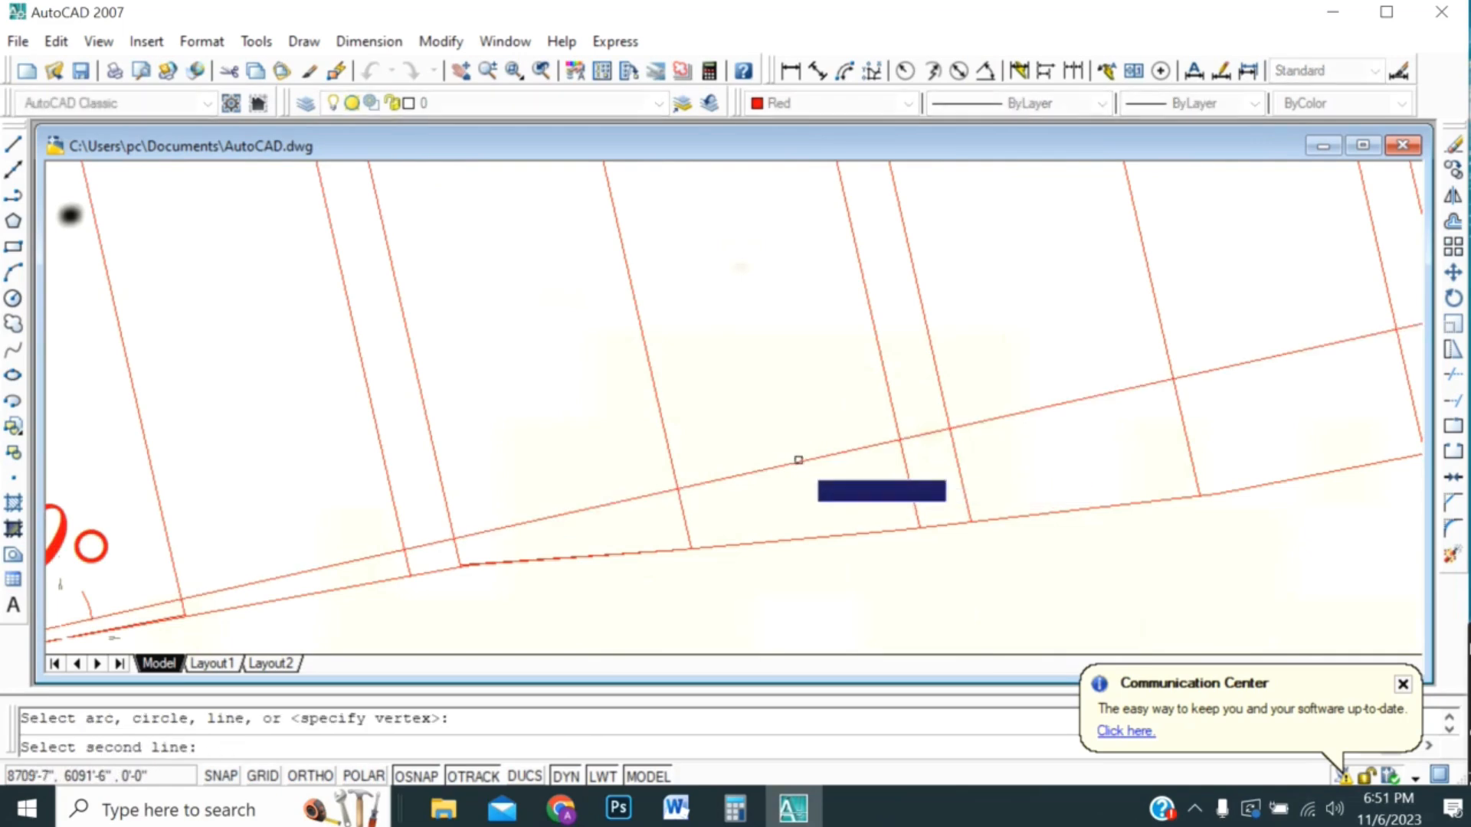
click(647, 360)
click(751, 334)
scroll(1018, 479, down, 2)
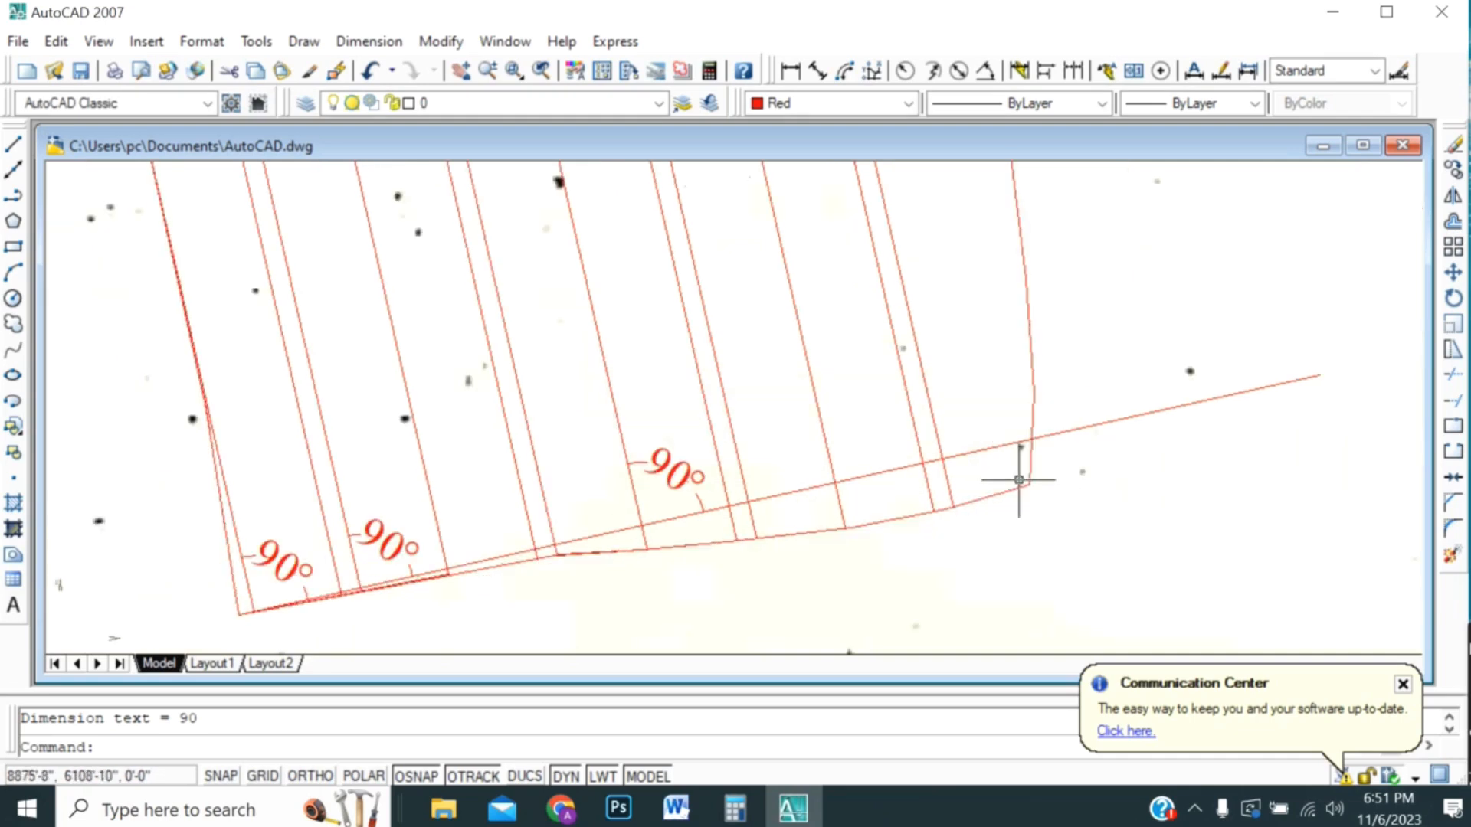
- Add an angular dimension between the rightmost division line and the straight bottom polyline
key(Return)
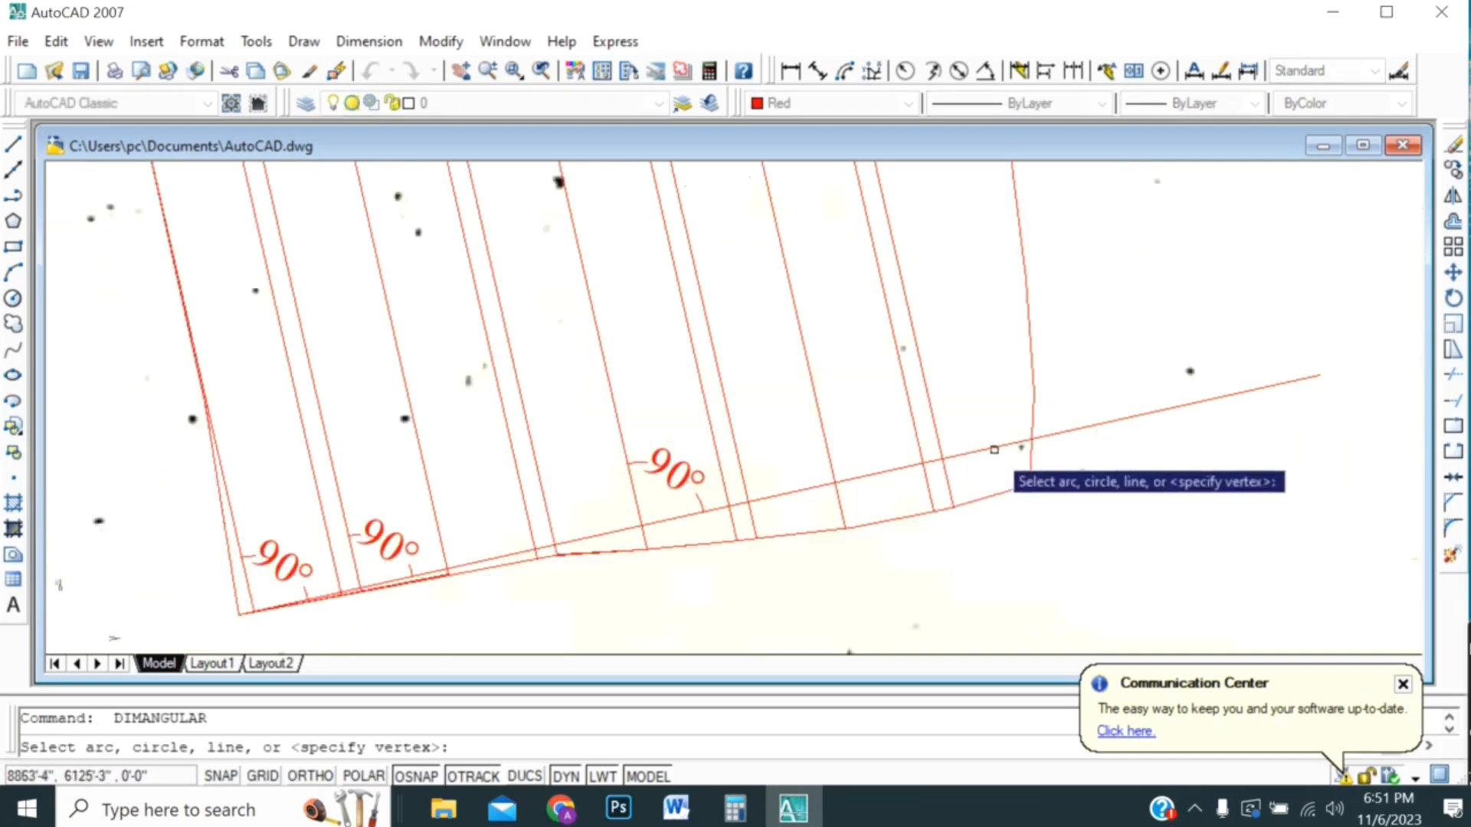
click(929, 393)
click(1003, 444)
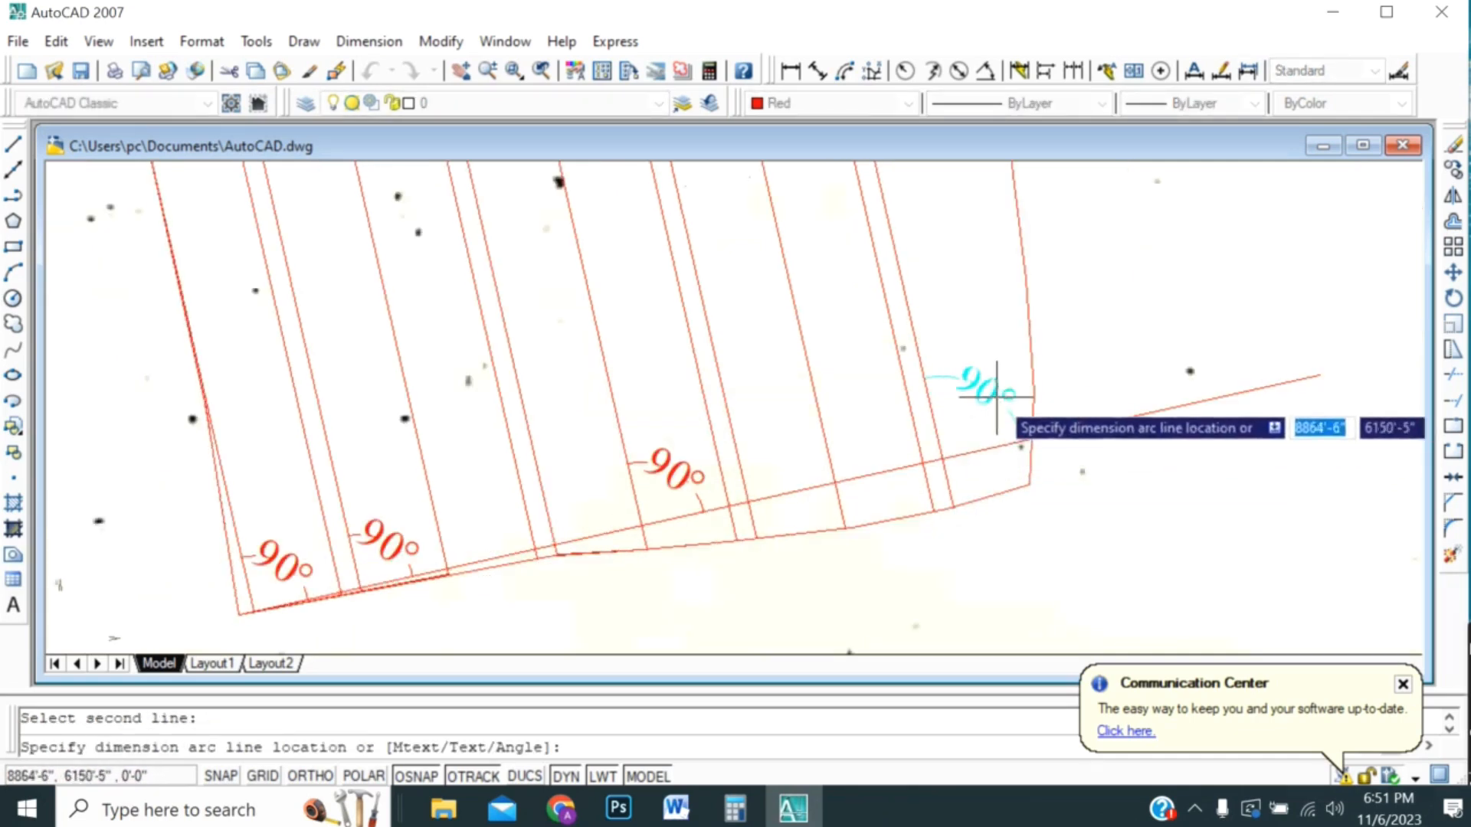
click(996, 397)
- Delete the four 90° angular dimensions along the straight bottom polyline
scroll(996, 398, up, 3)
click(996, 398)
scroll(1009, 425, down, 4)
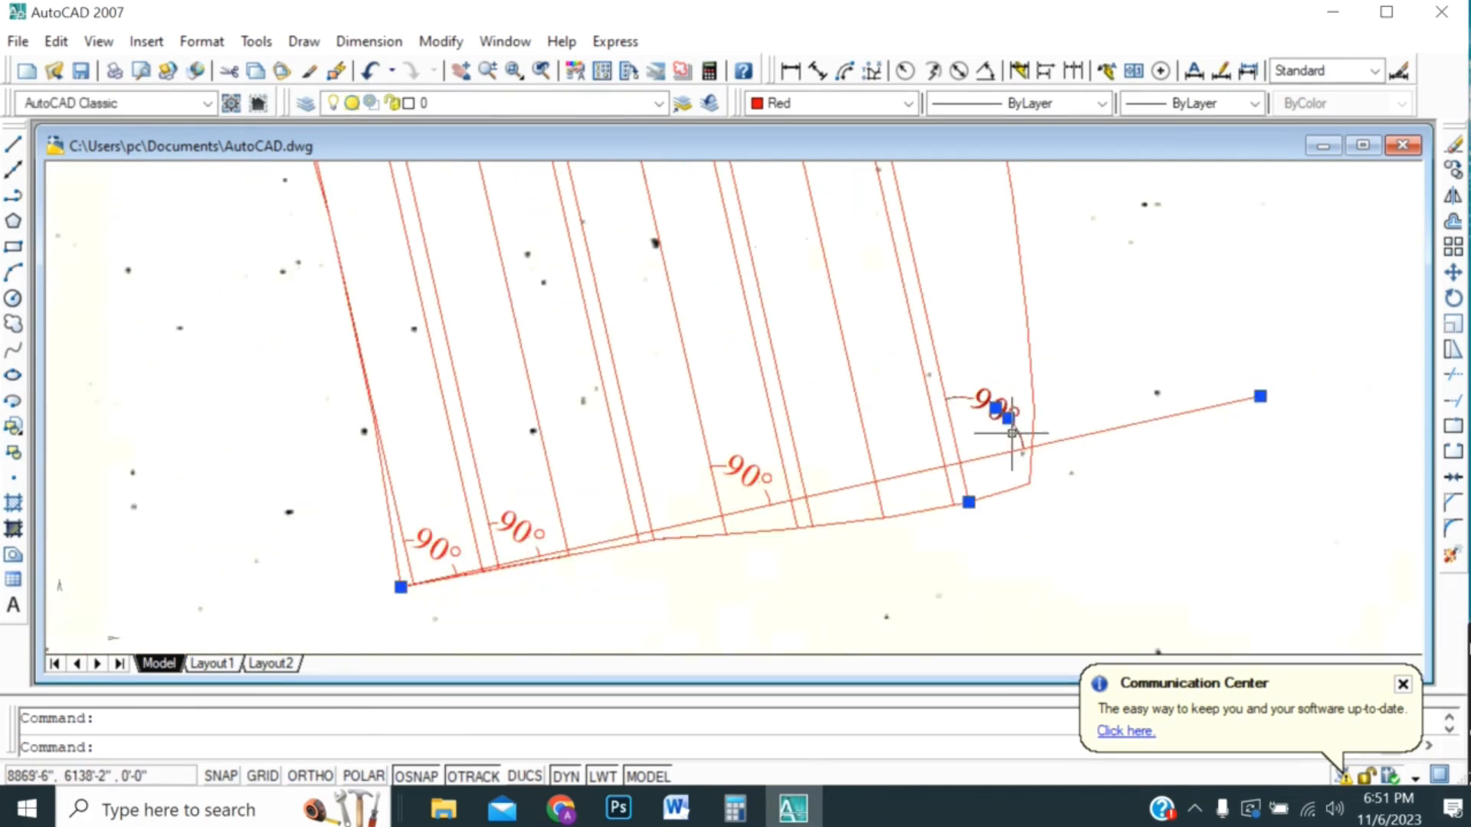
click(749, 479)
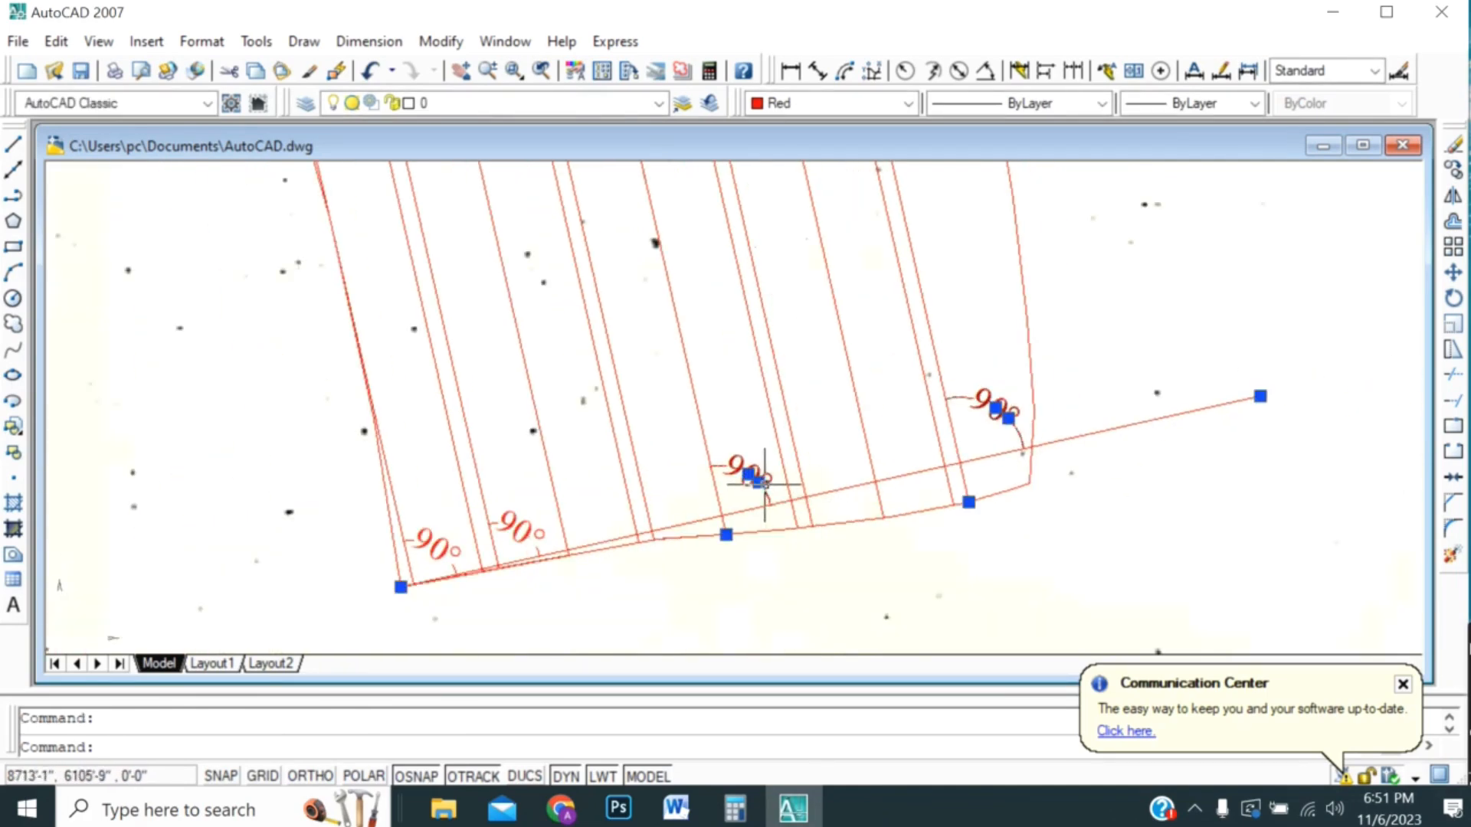
click(521, 529)
click(455, 548)
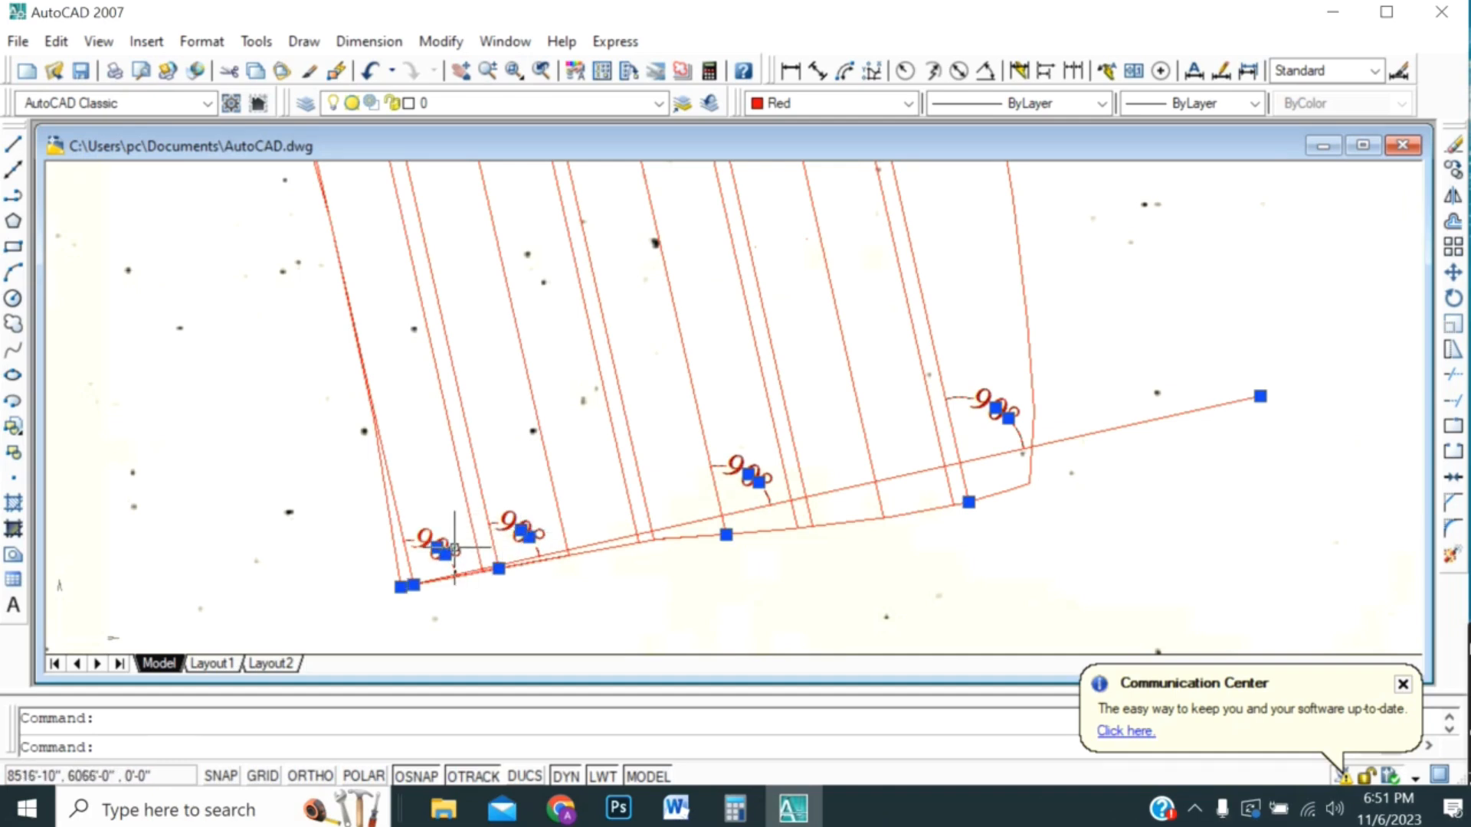
key(Delete)
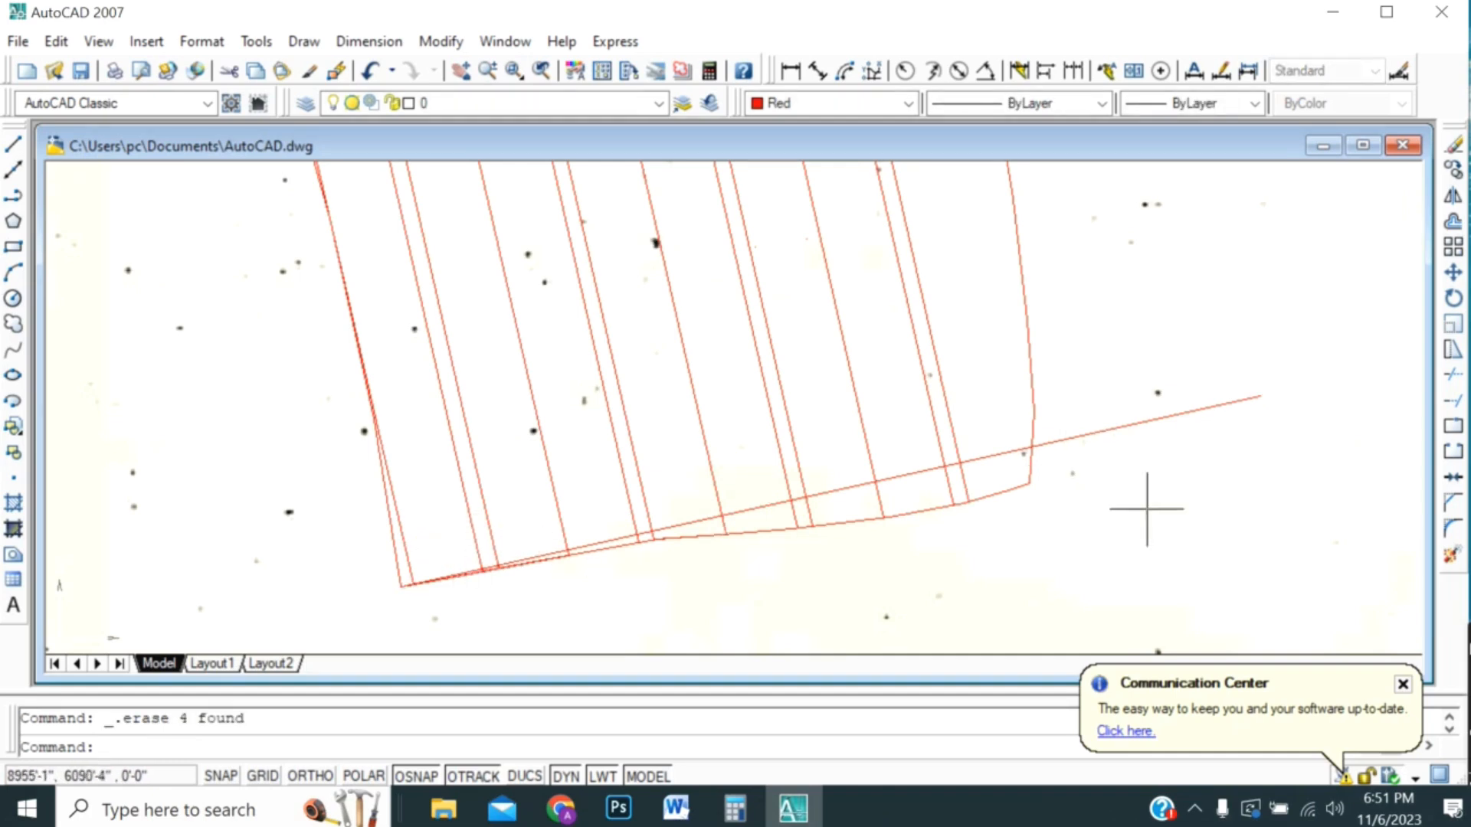
scroll(1146, 510, down, 3)
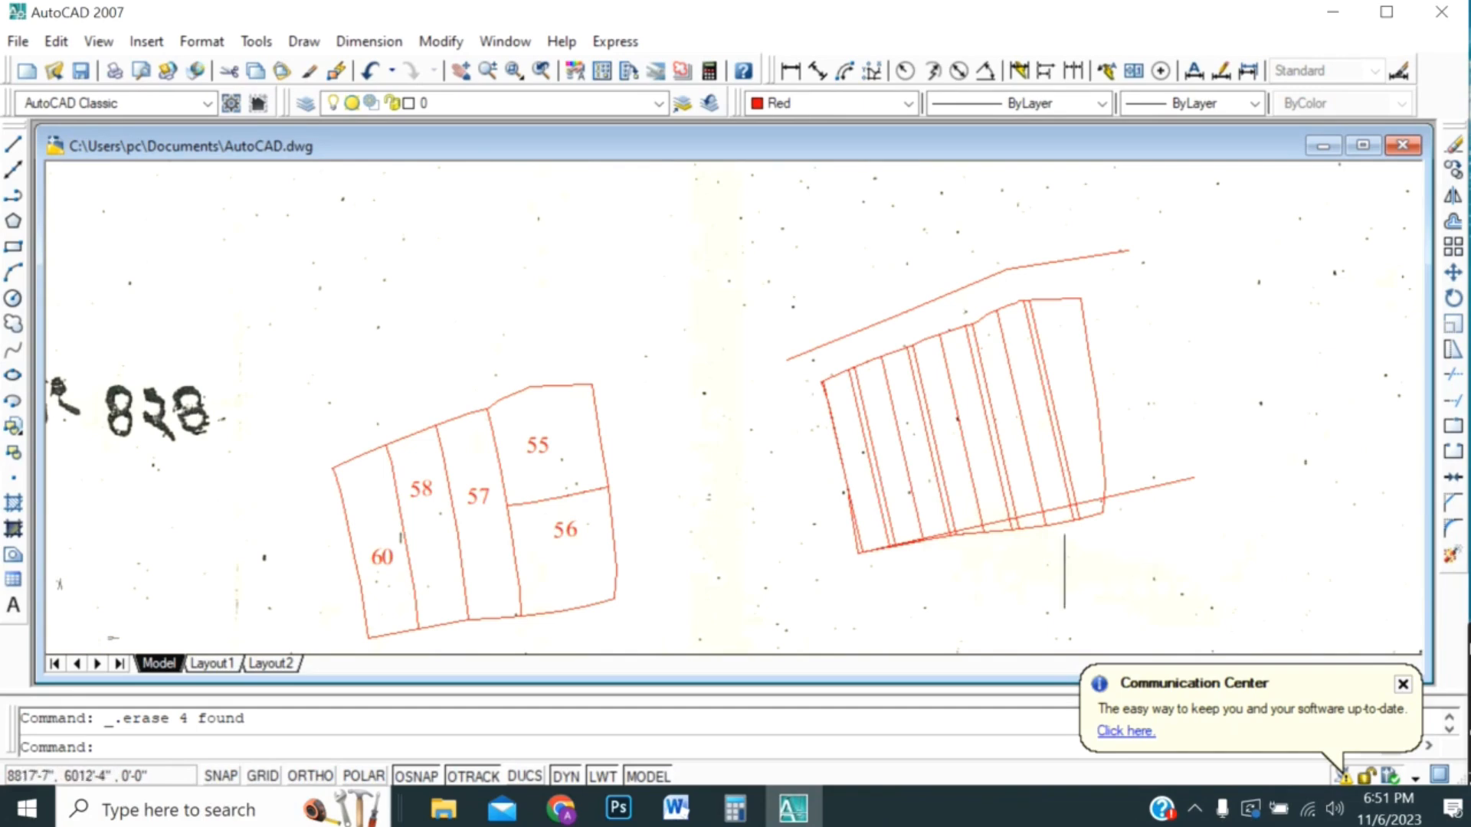
scroll(985, 575, up, 5)
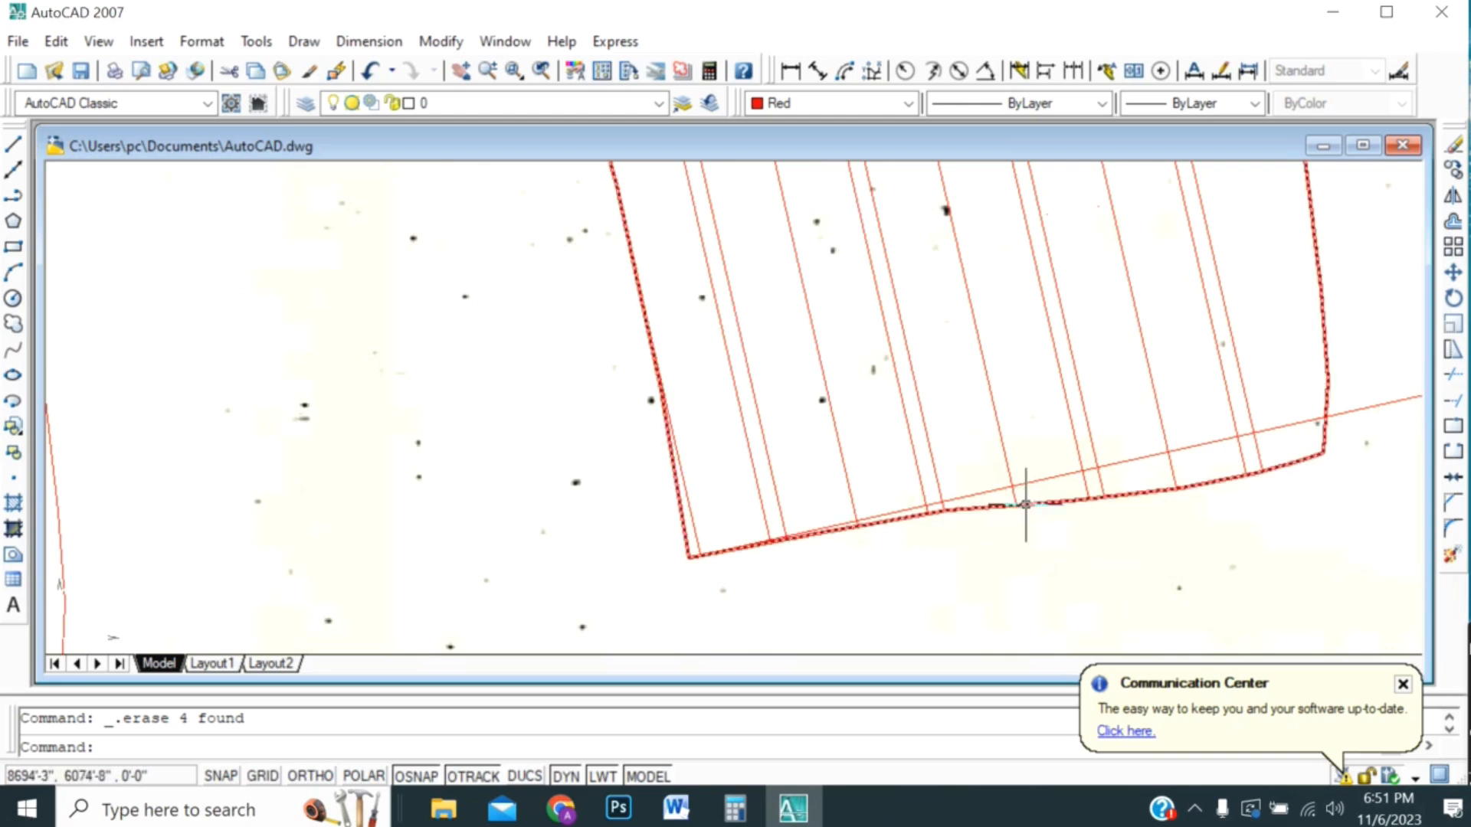
scroll(1052, 542, down, 3)
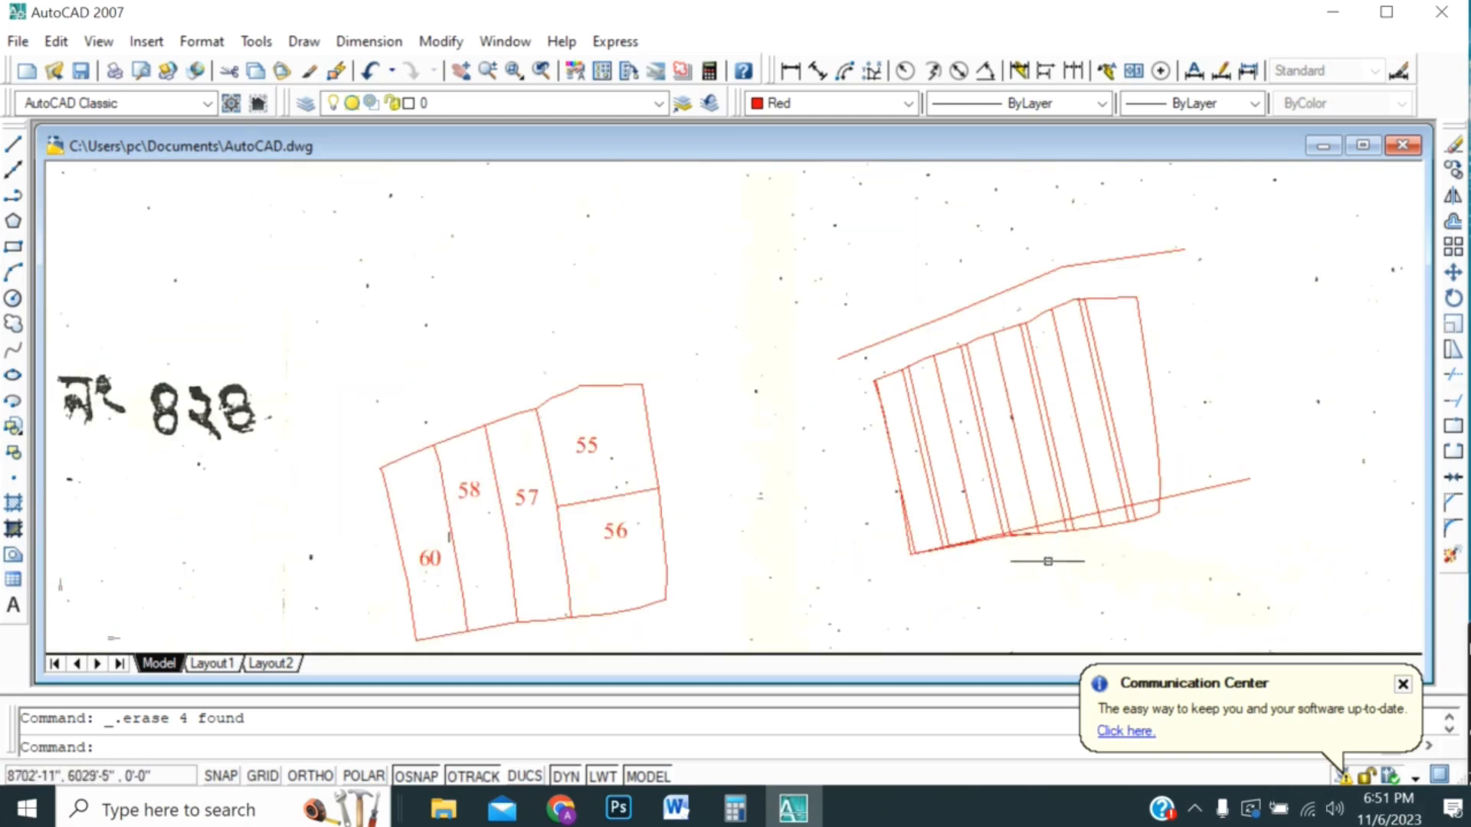
scroll(1044, 558, up, 5)
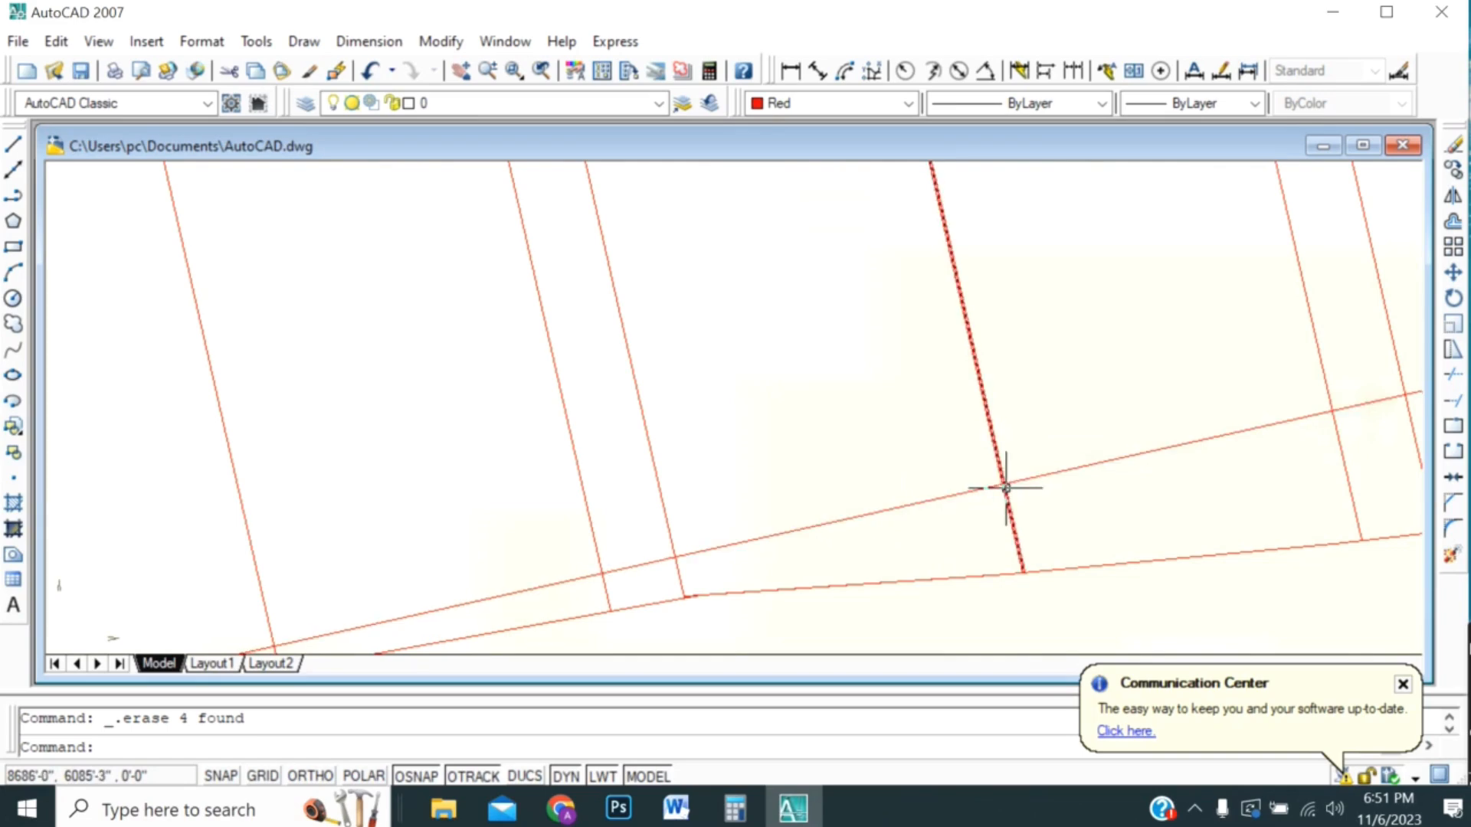
scroll(1006, 488, down, 4)
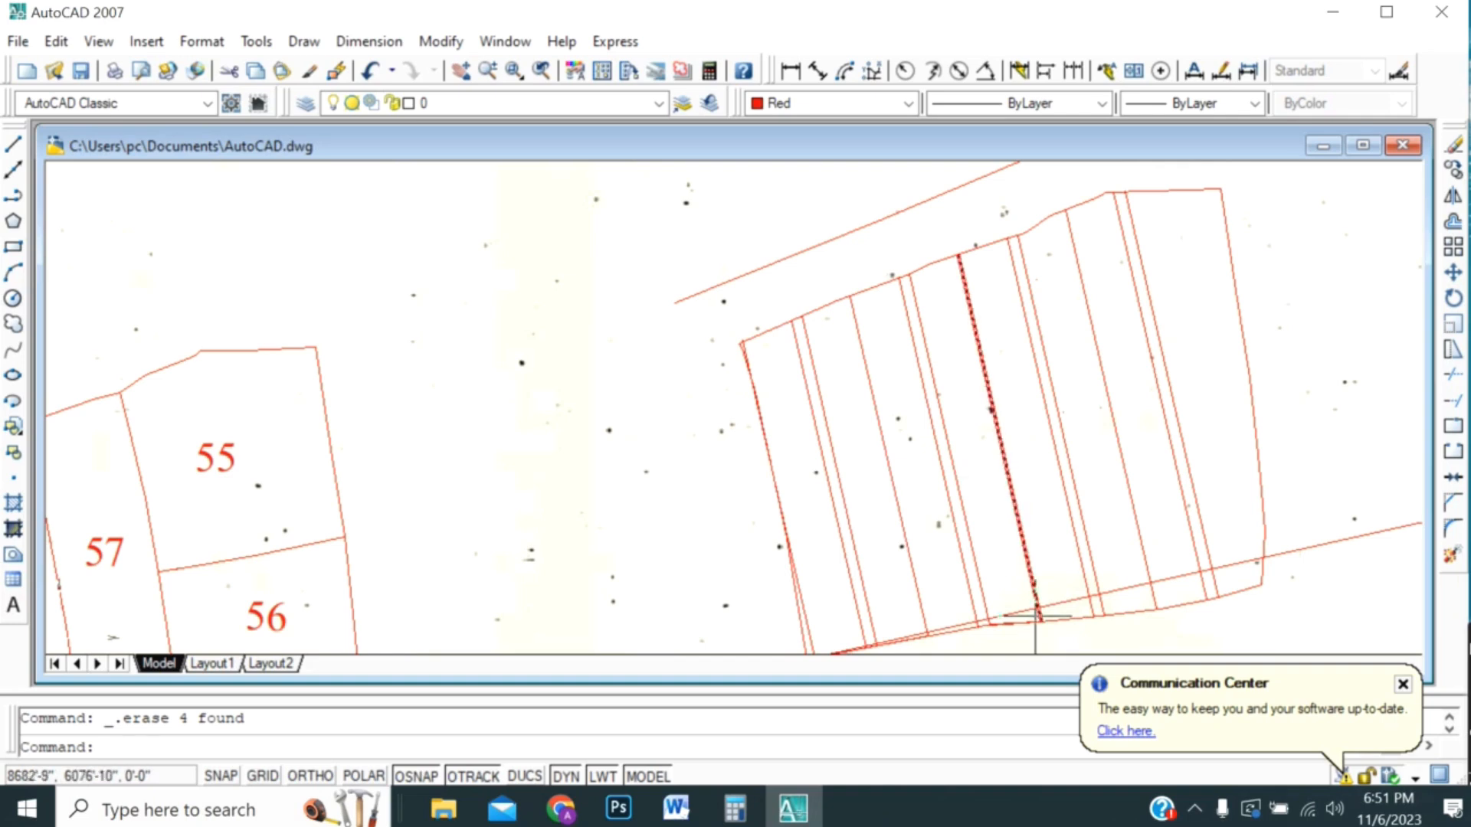
- Switch to Calculator, multiply 4 by 435.6 and divide the product by 45, then minimize it to return to the drawing
click(735, 811)
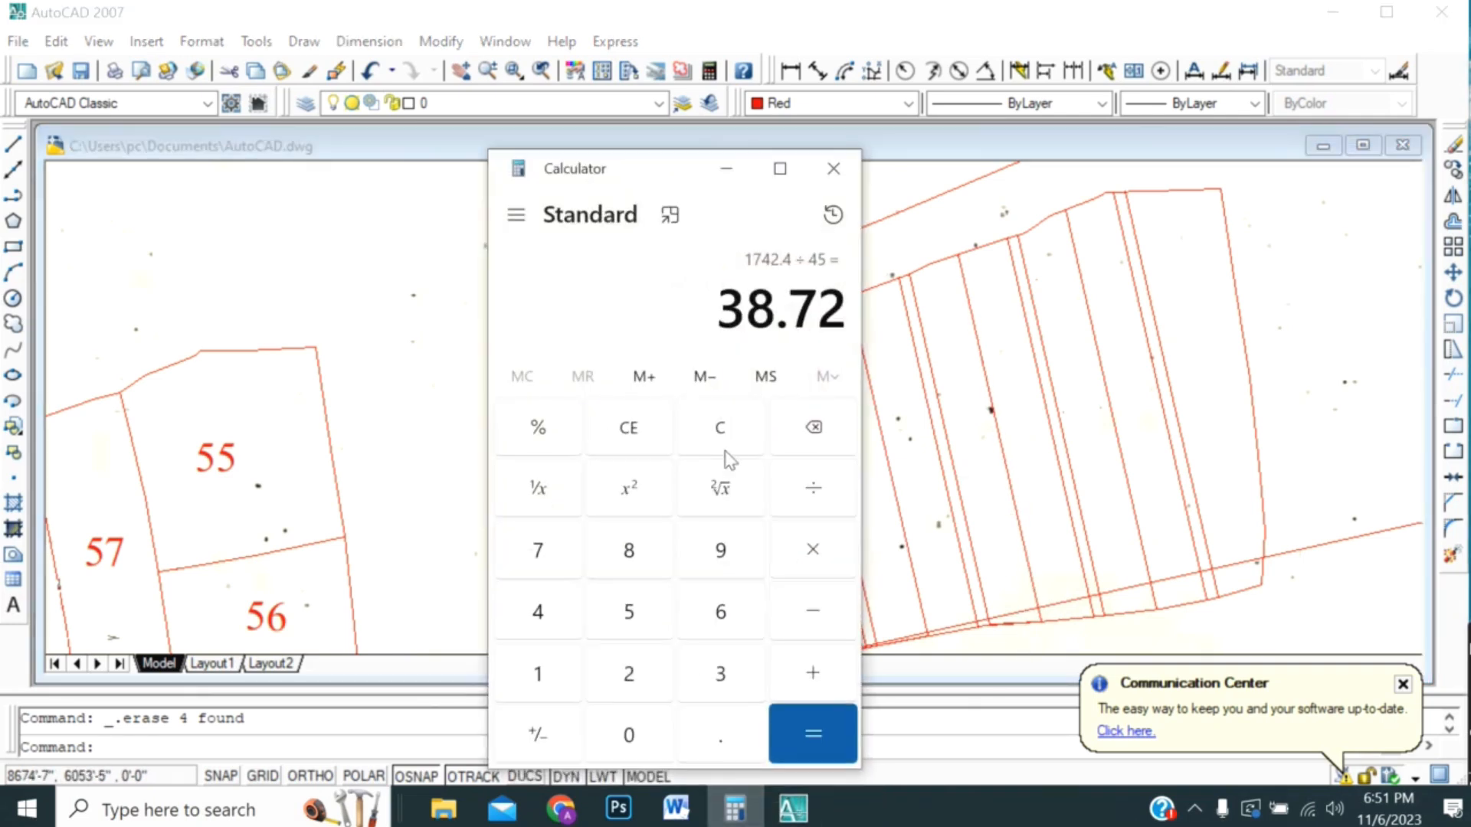
click(740, 429)
key(4)
key(asterisk)
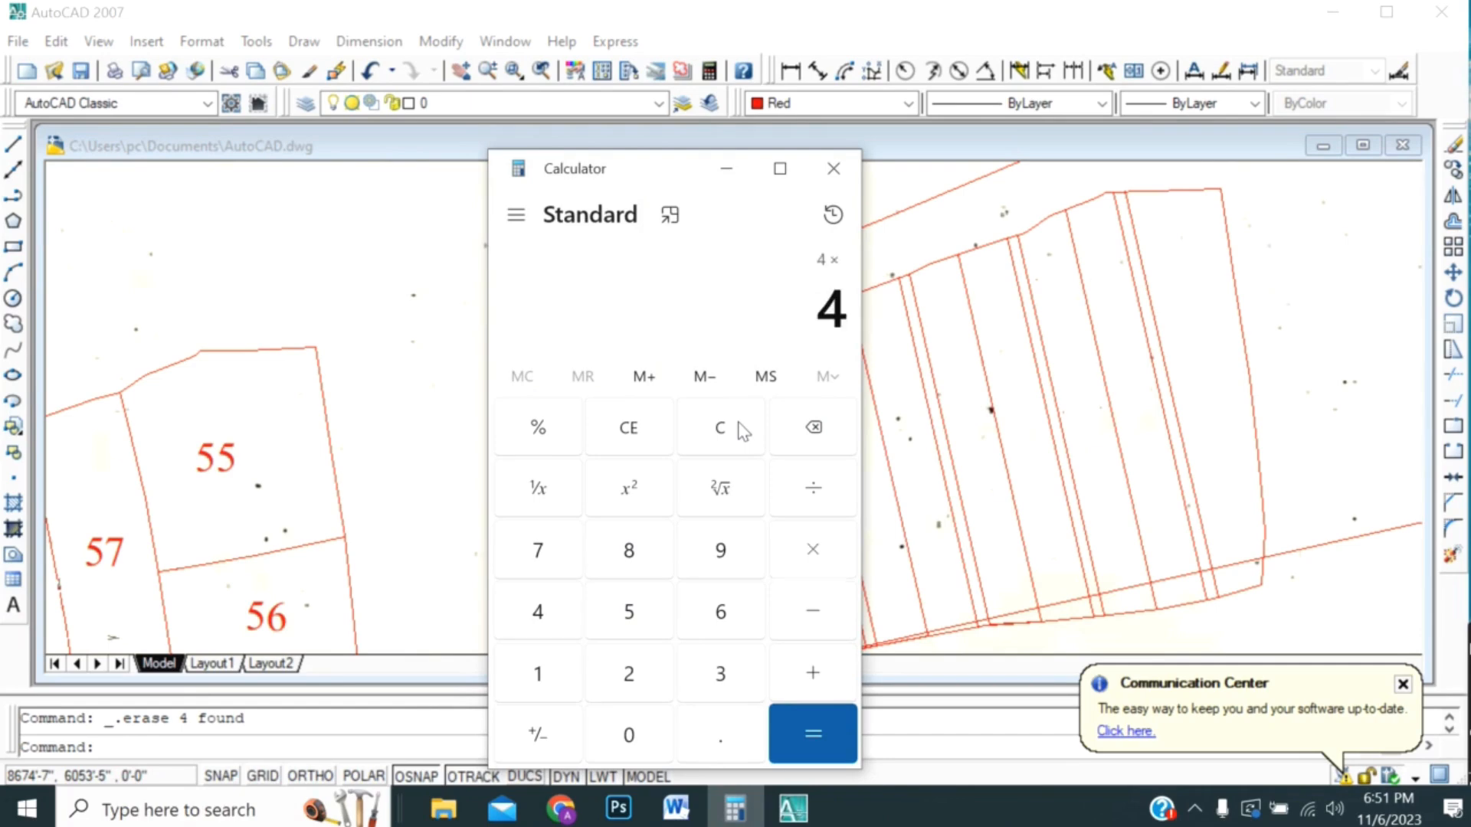
text(435.6)
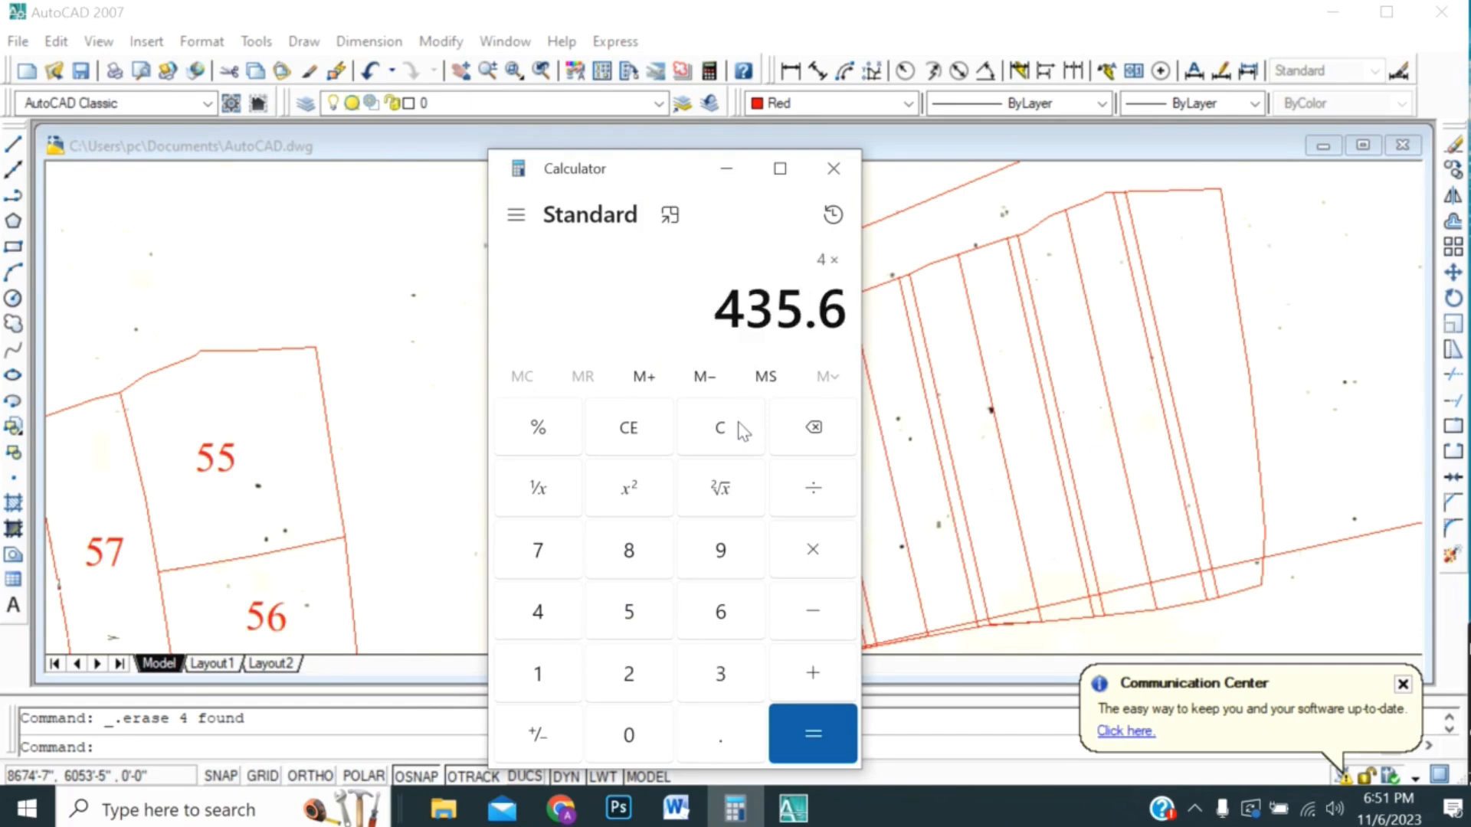
key(Return)
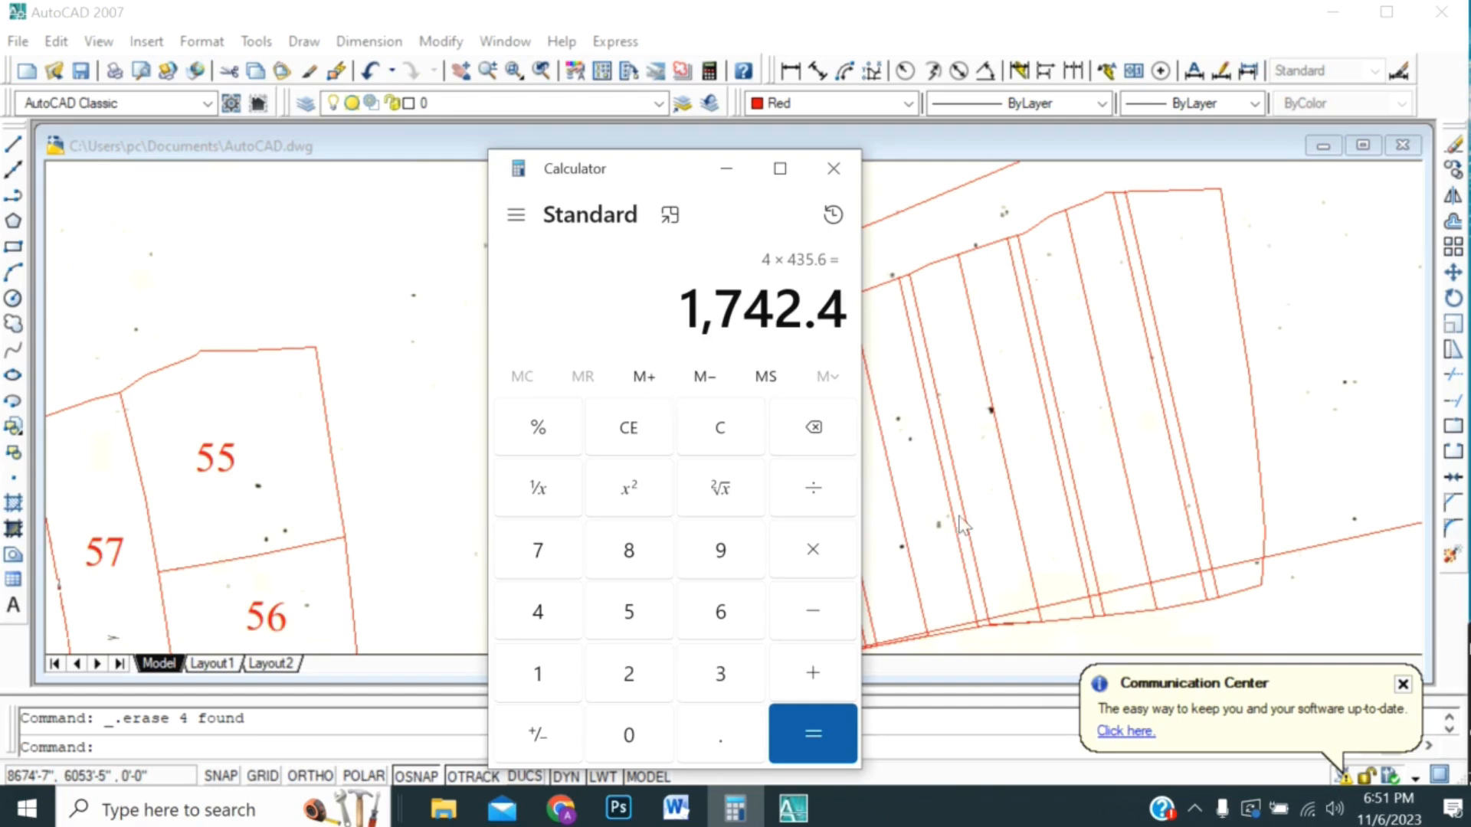
key(slash)
text(45)
key(Return)
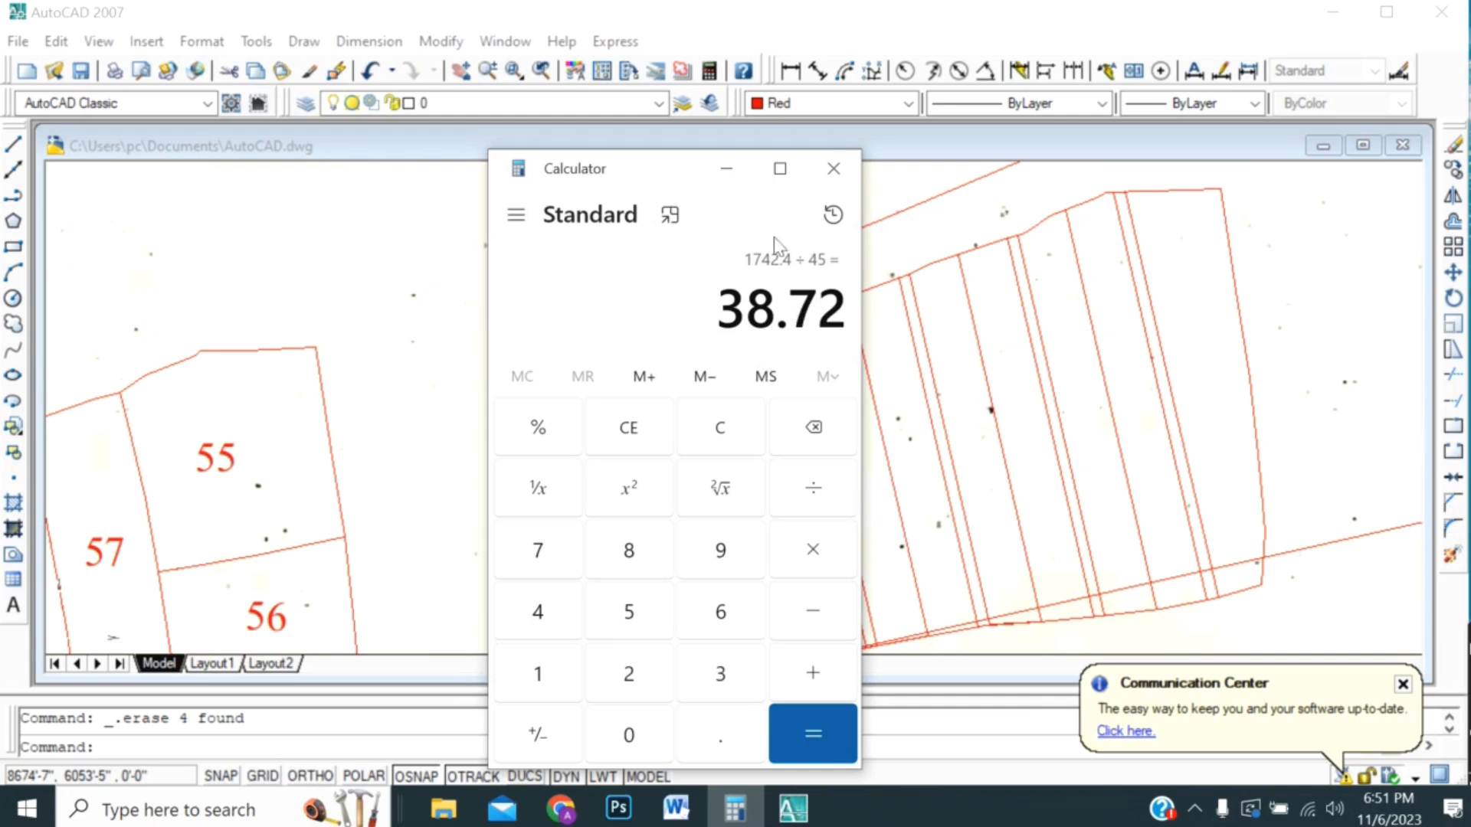
click(728, 170)
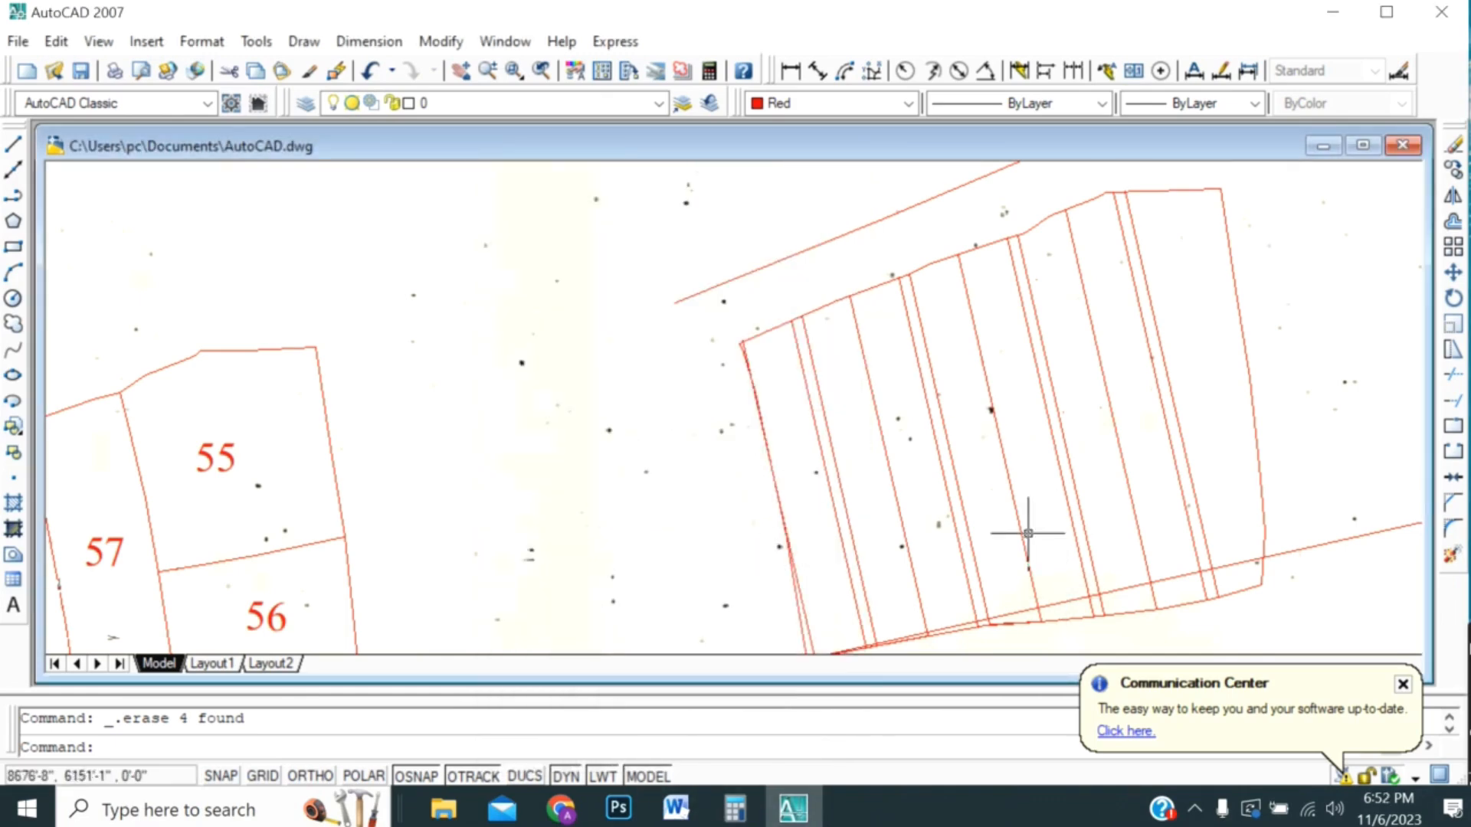
- Try to offset the straight bottom polyline upward into the strips by a distance of 38.75
scroll(715, 405, down, 2)
scroll(919, 490, up, 4)
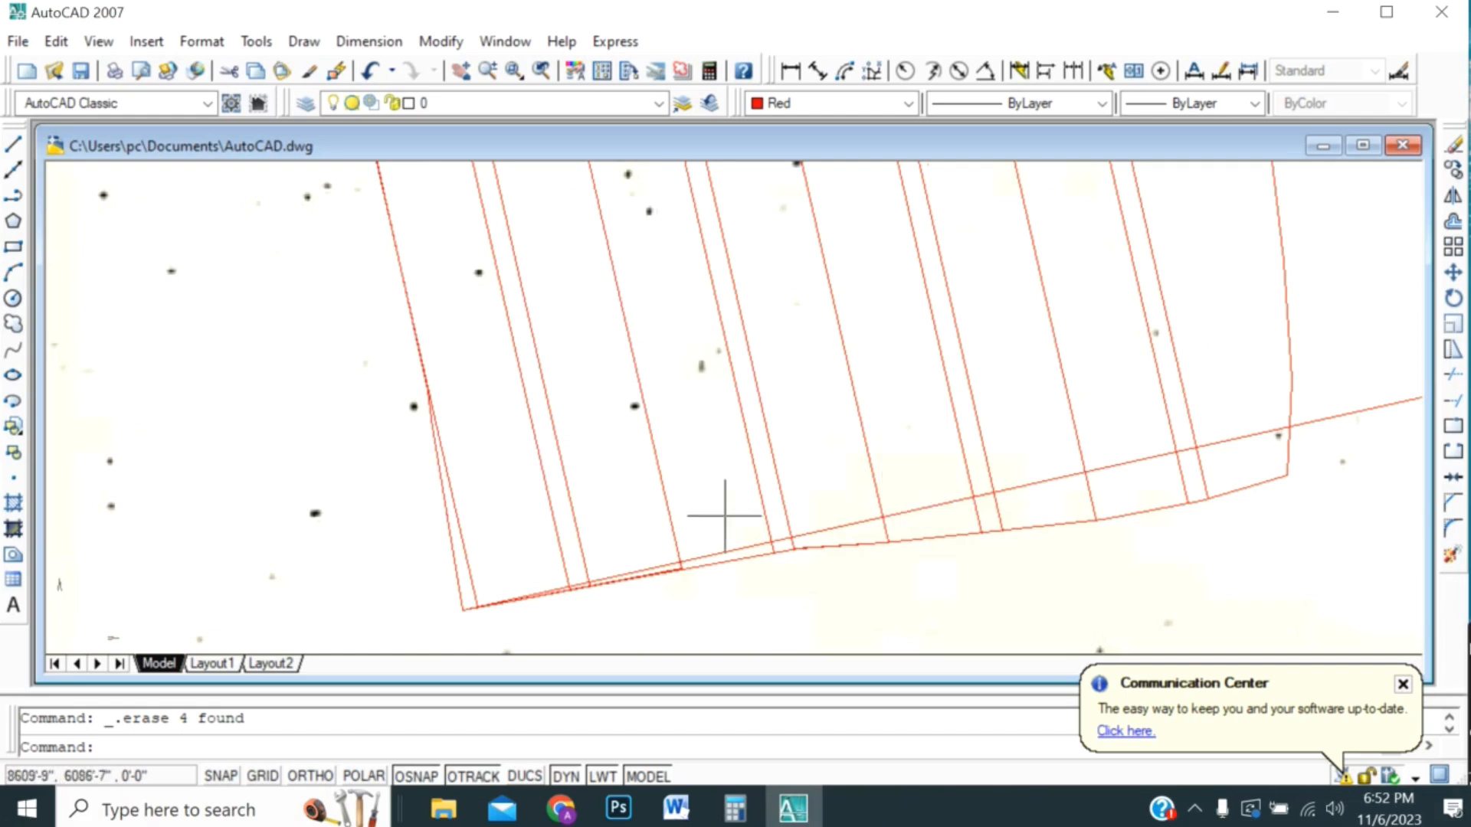
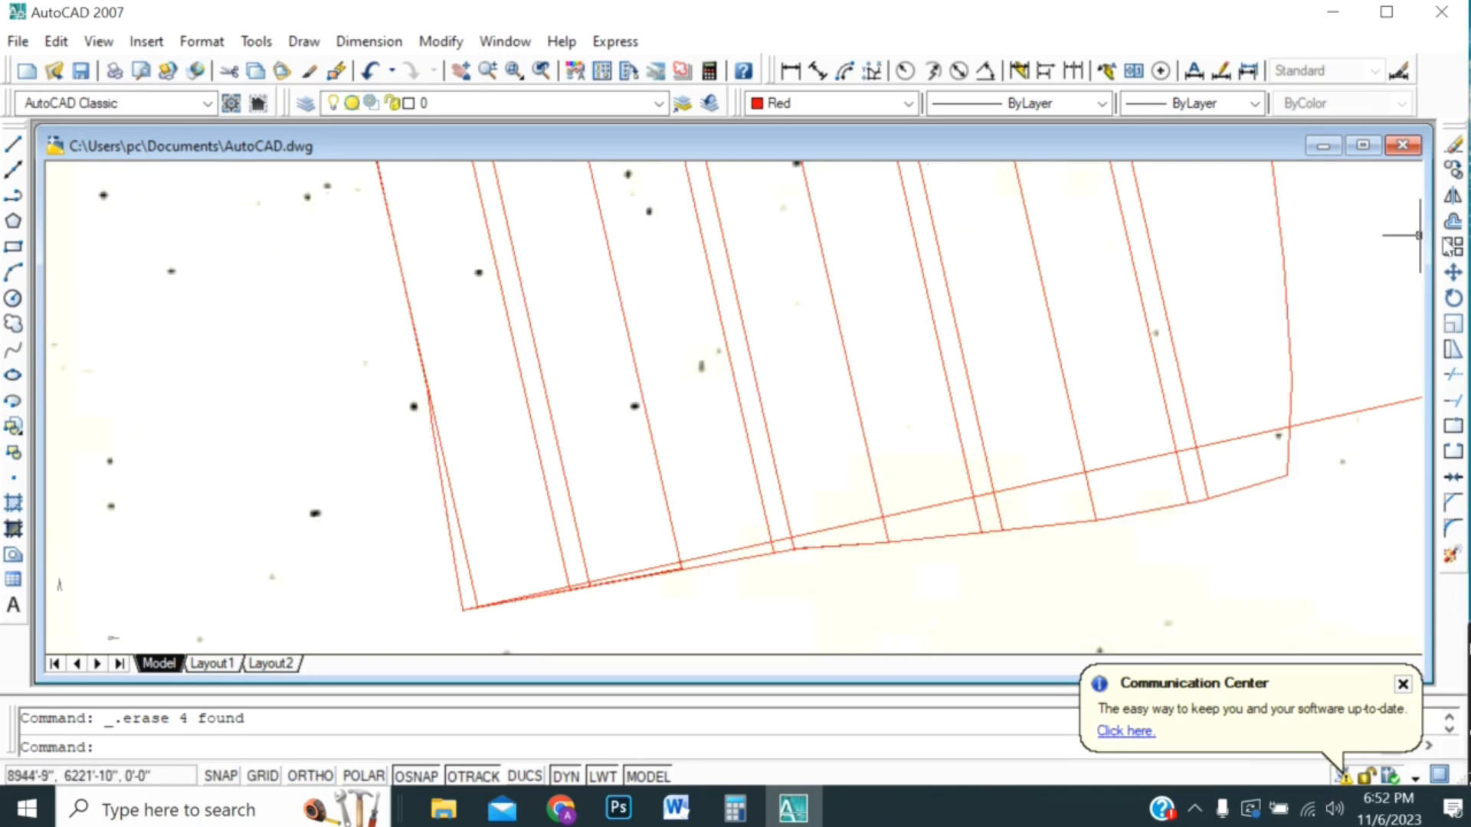
click(1453, 221)
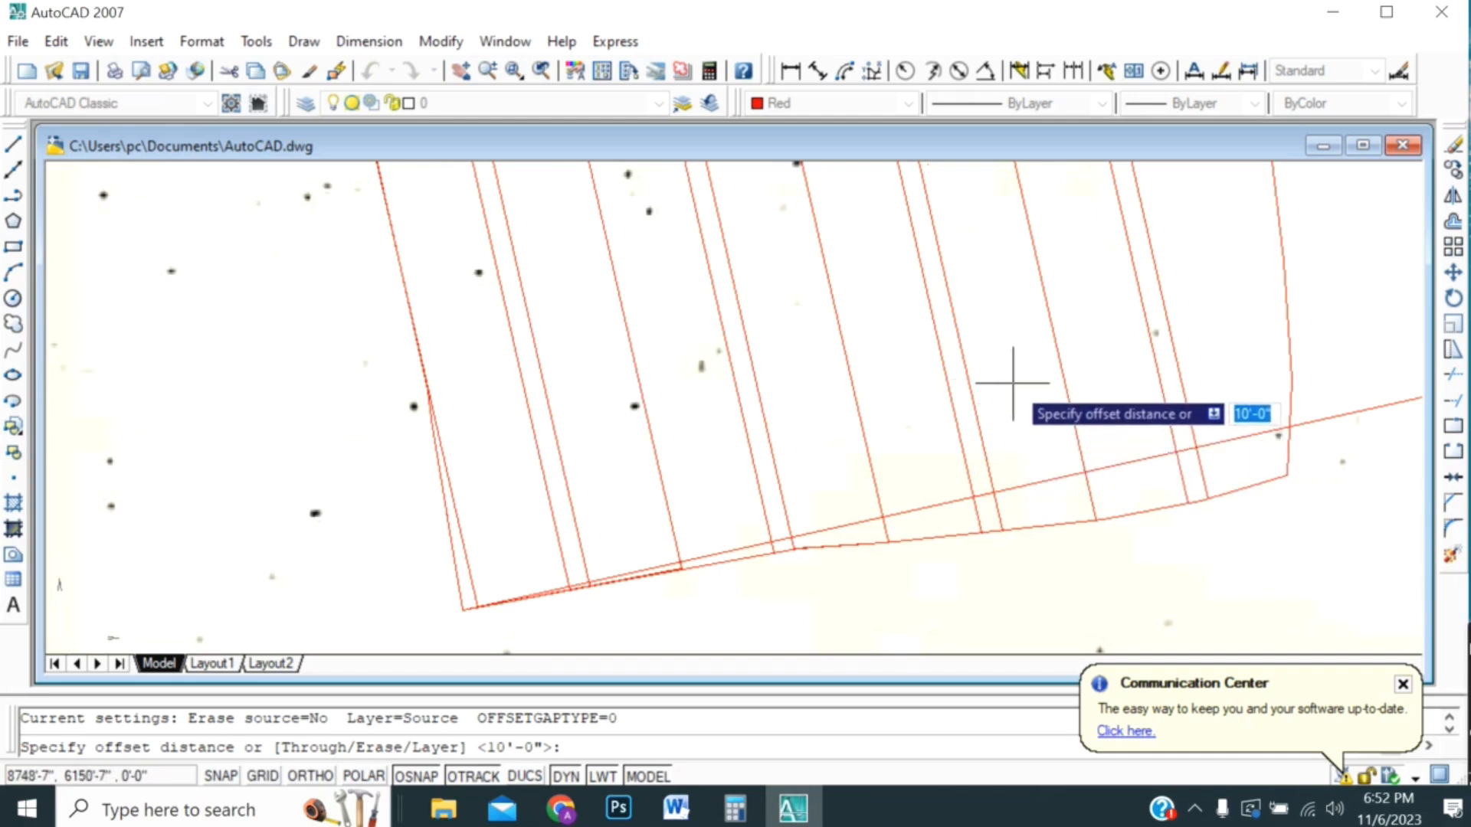
text(38.)
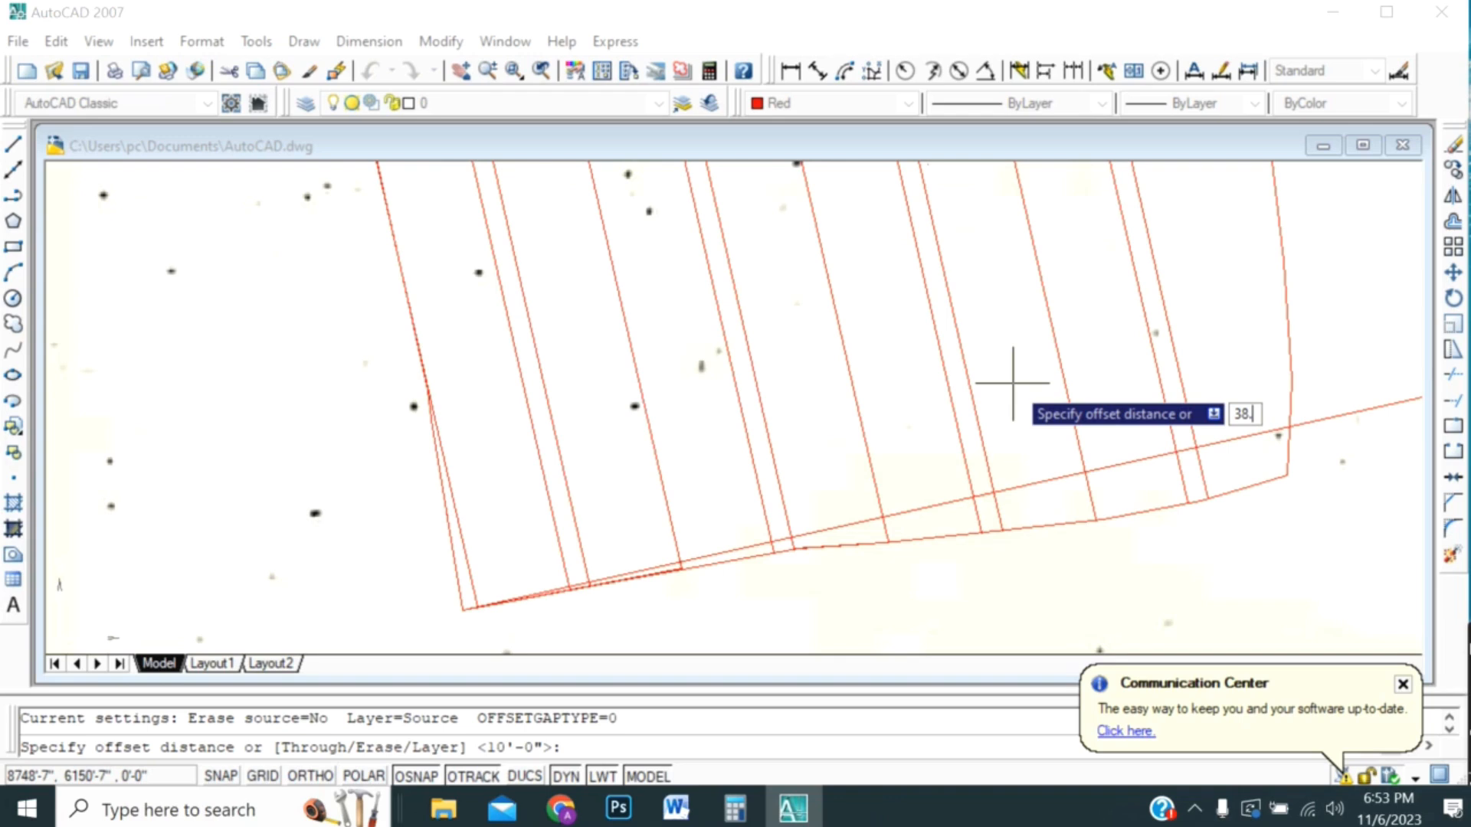
text(75)
key(Return)
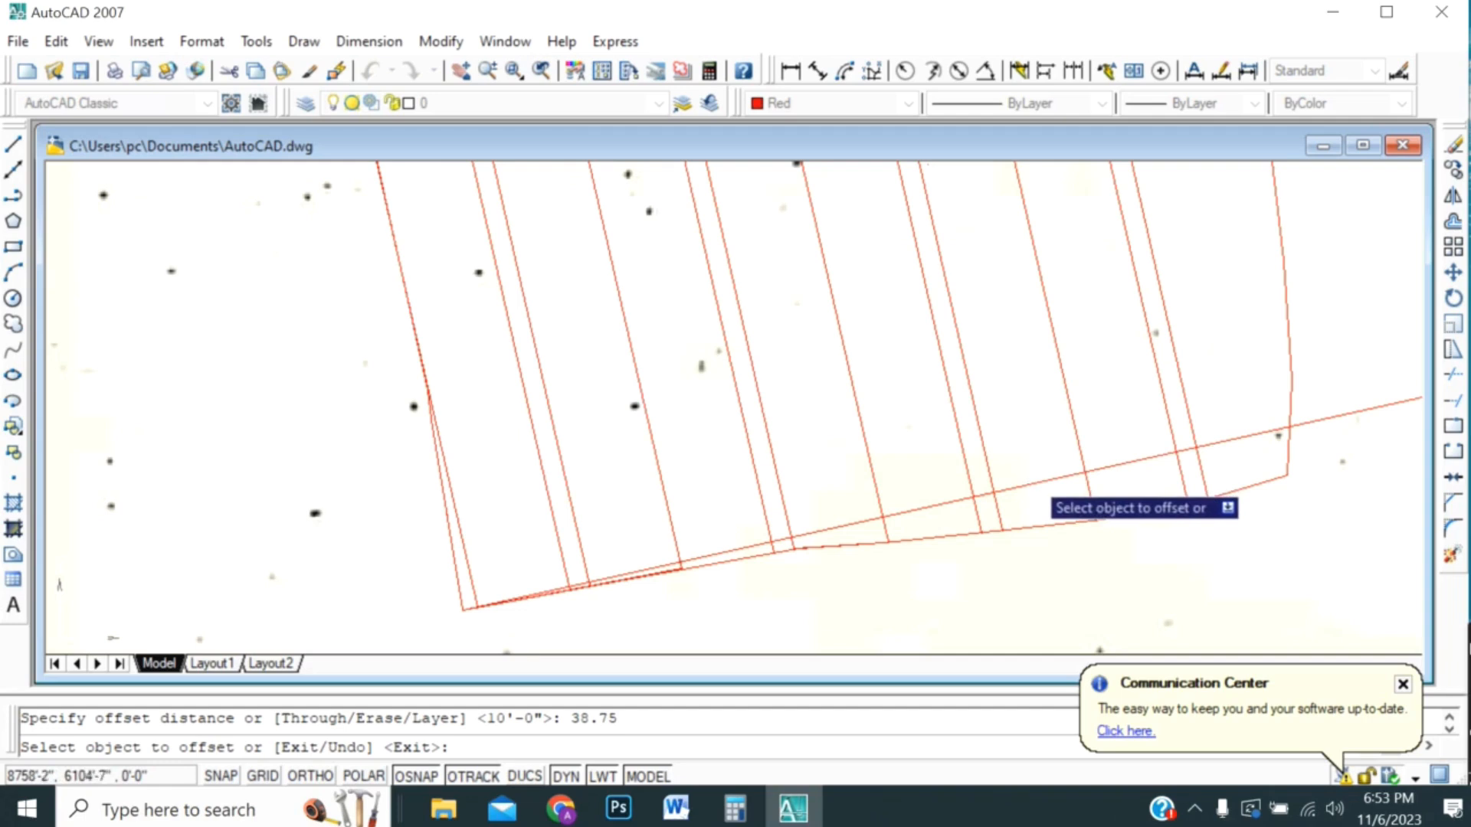
scroll(1034, 482, down, 2)
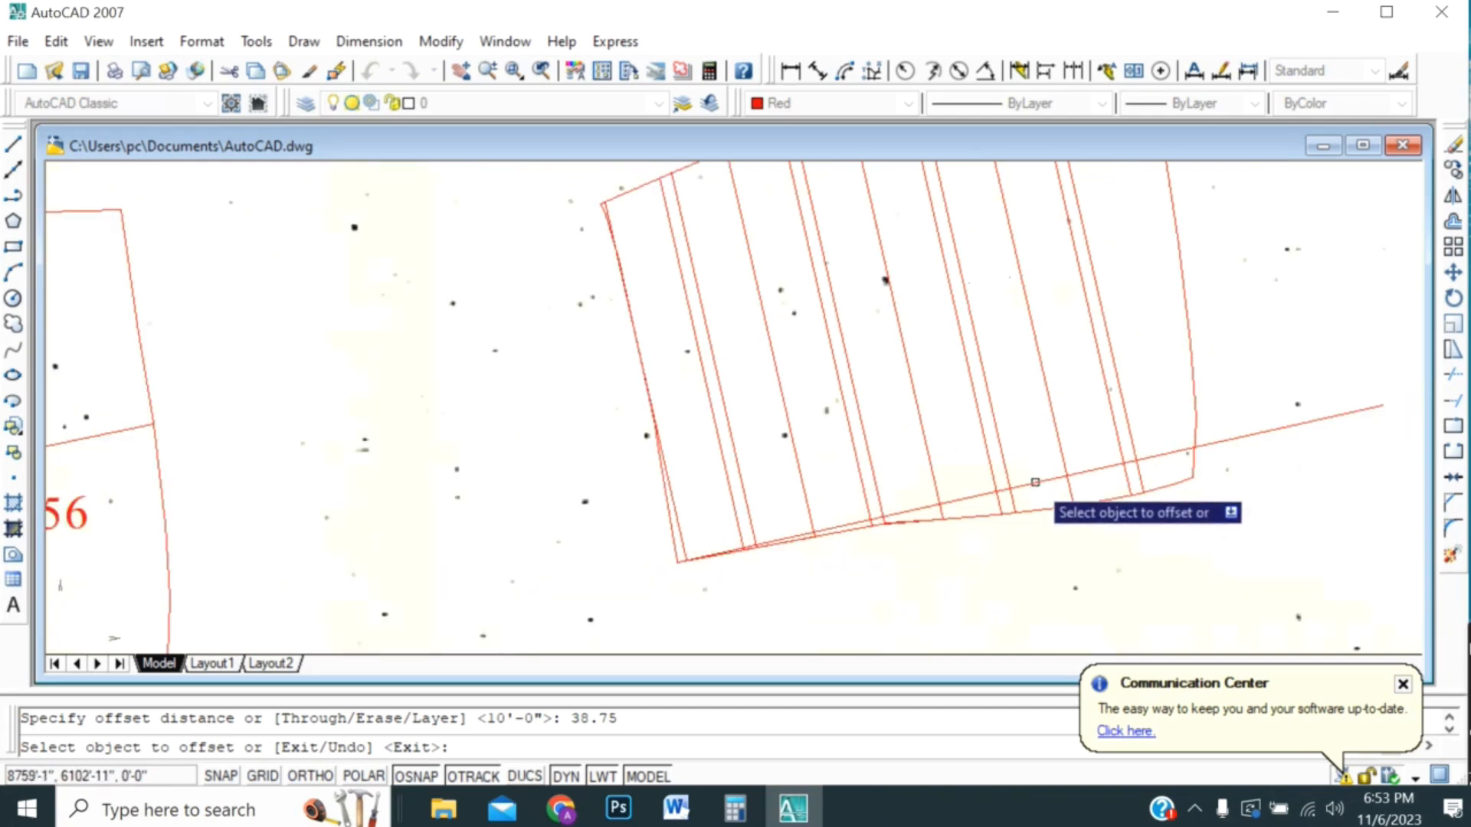
scroll(1035, 482, up, 3)
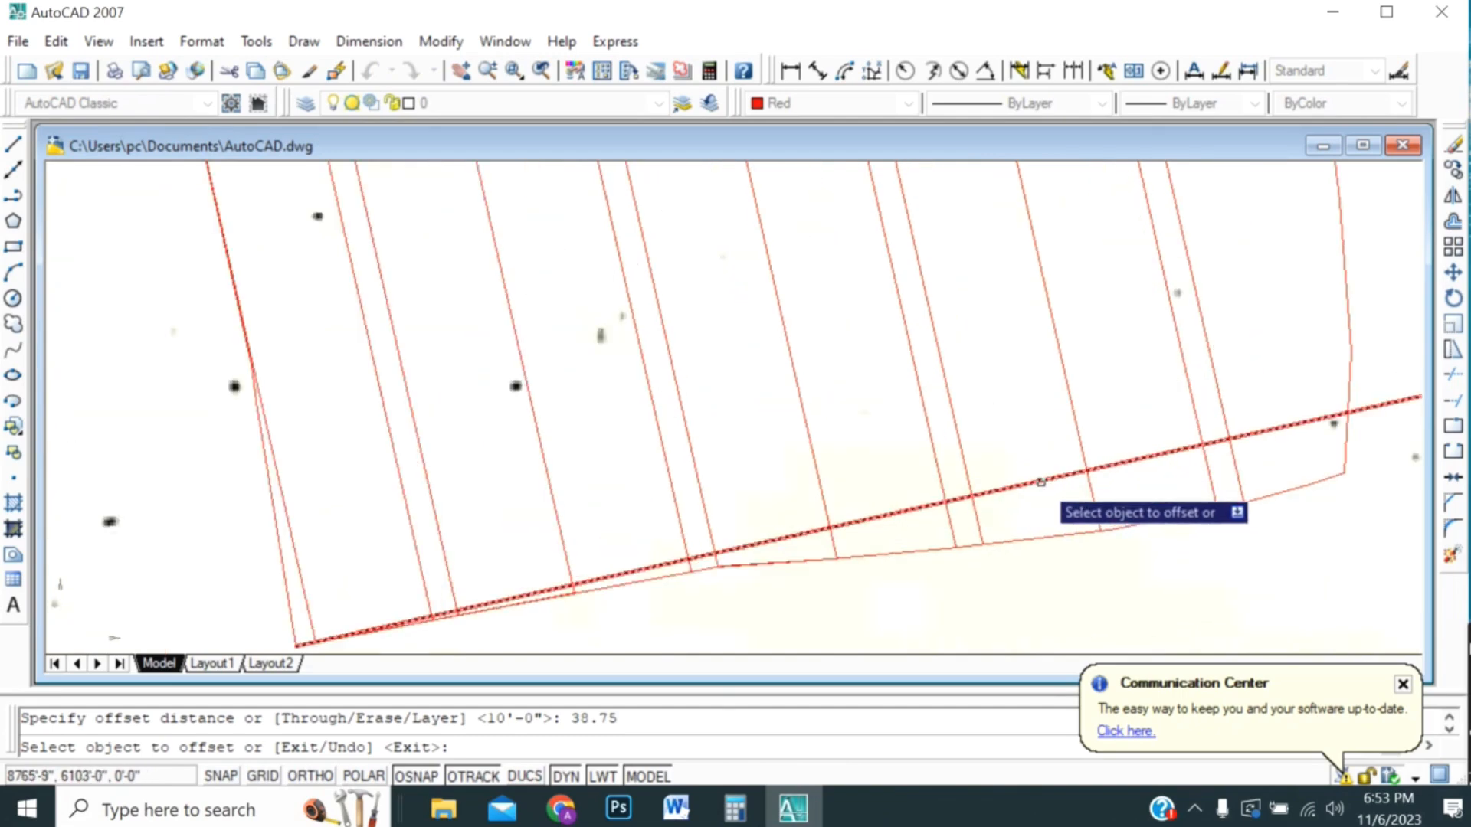
click(1041, 482)
scroll(1037, 480, down, 3)
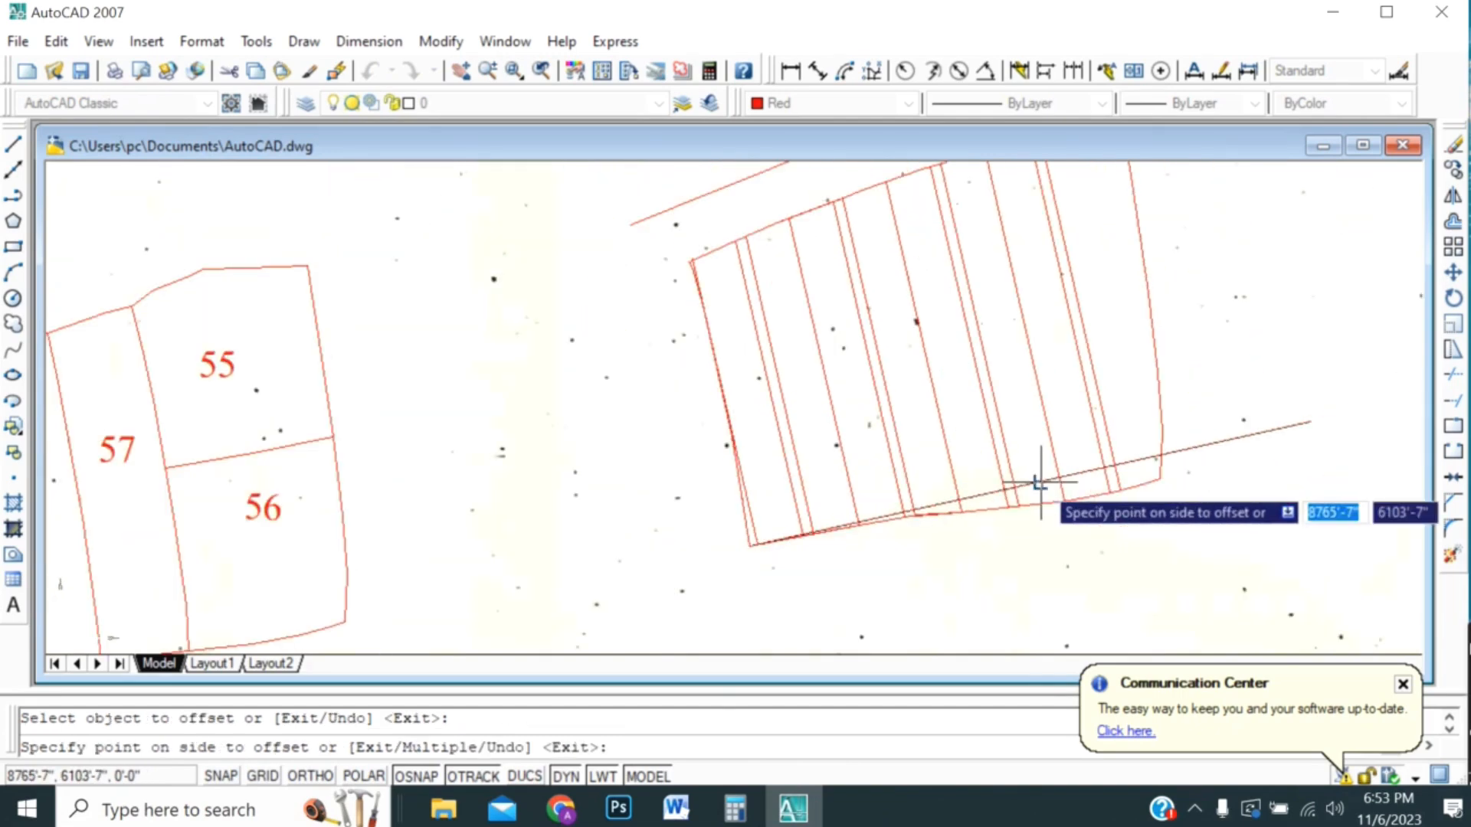
click(1025, 429)
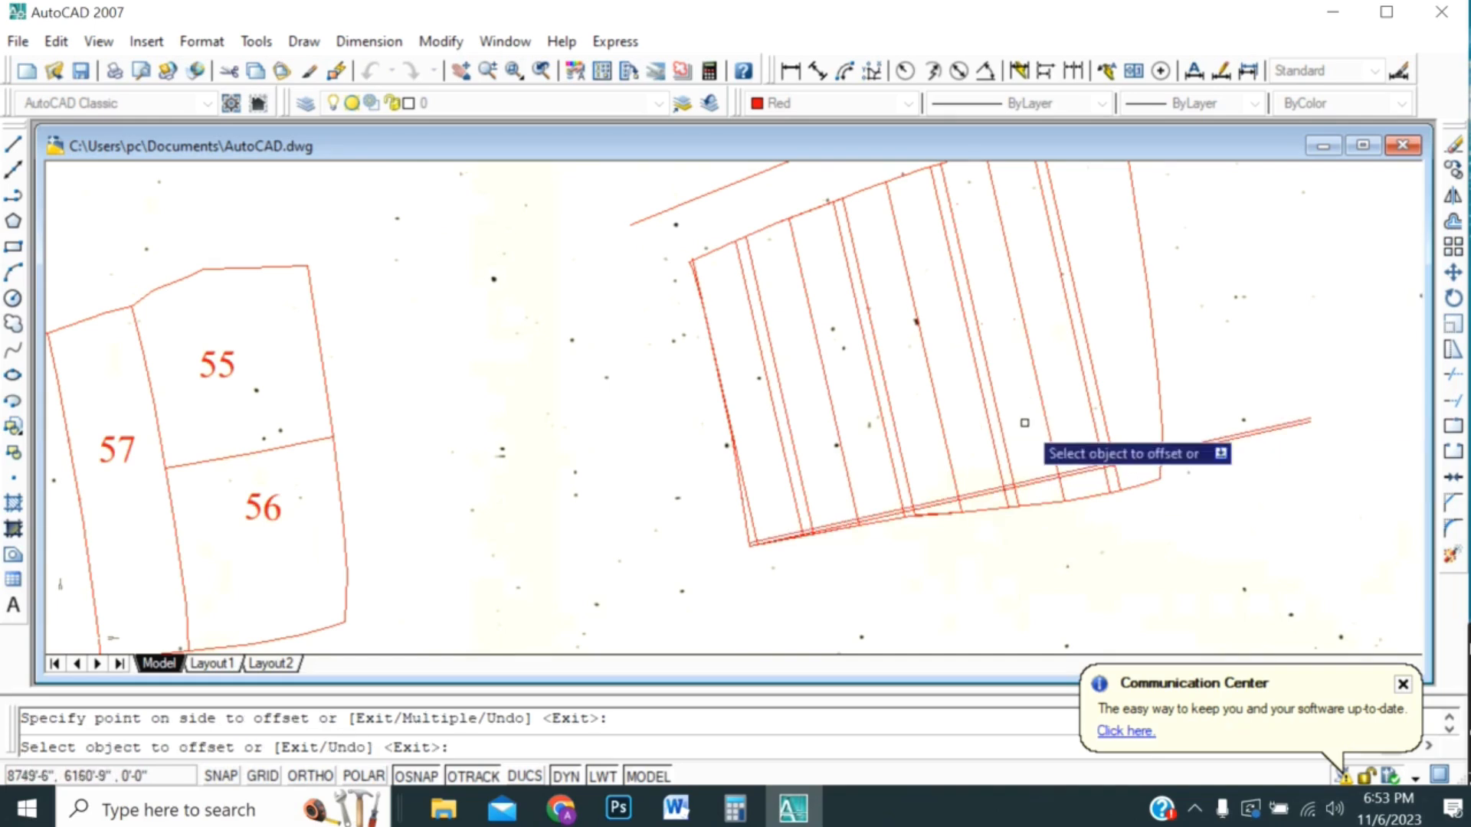
scroll(1022, 484, up, 4)
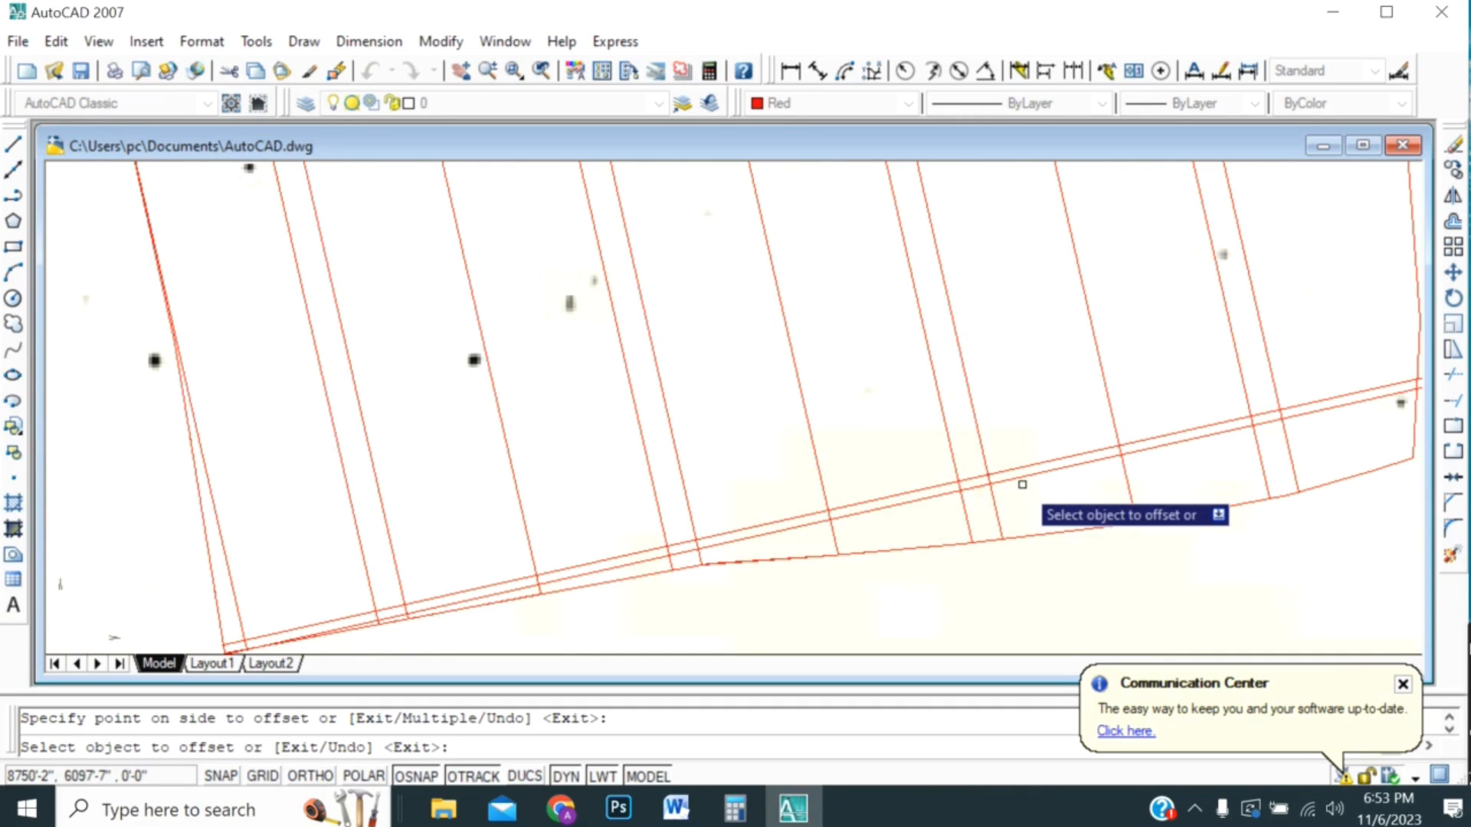
scroll(1023, 484, up, 2)
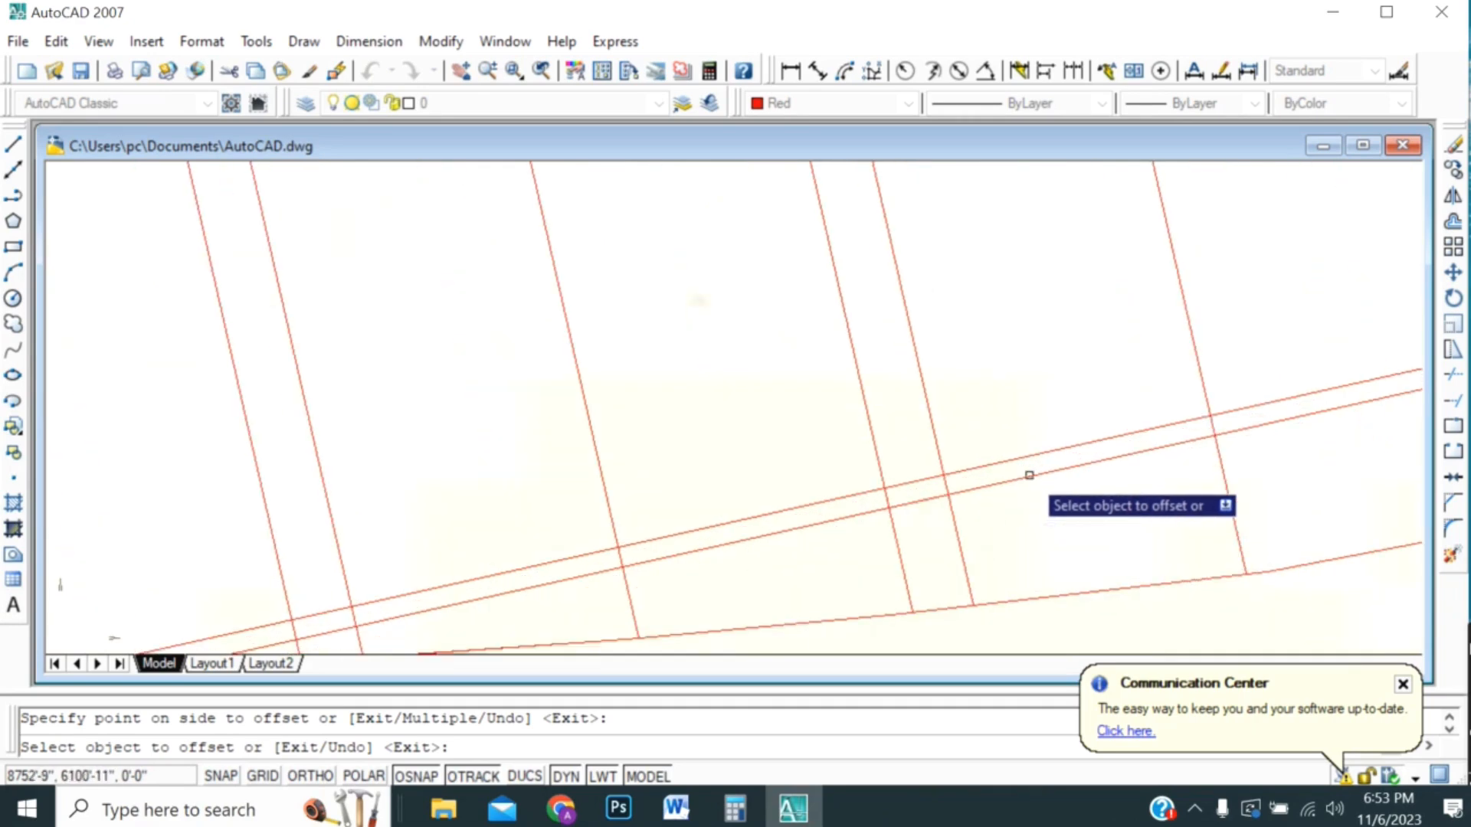
- Undo the last offset of the straight bottom polyline and end the Offset command
key(ctrl+z)
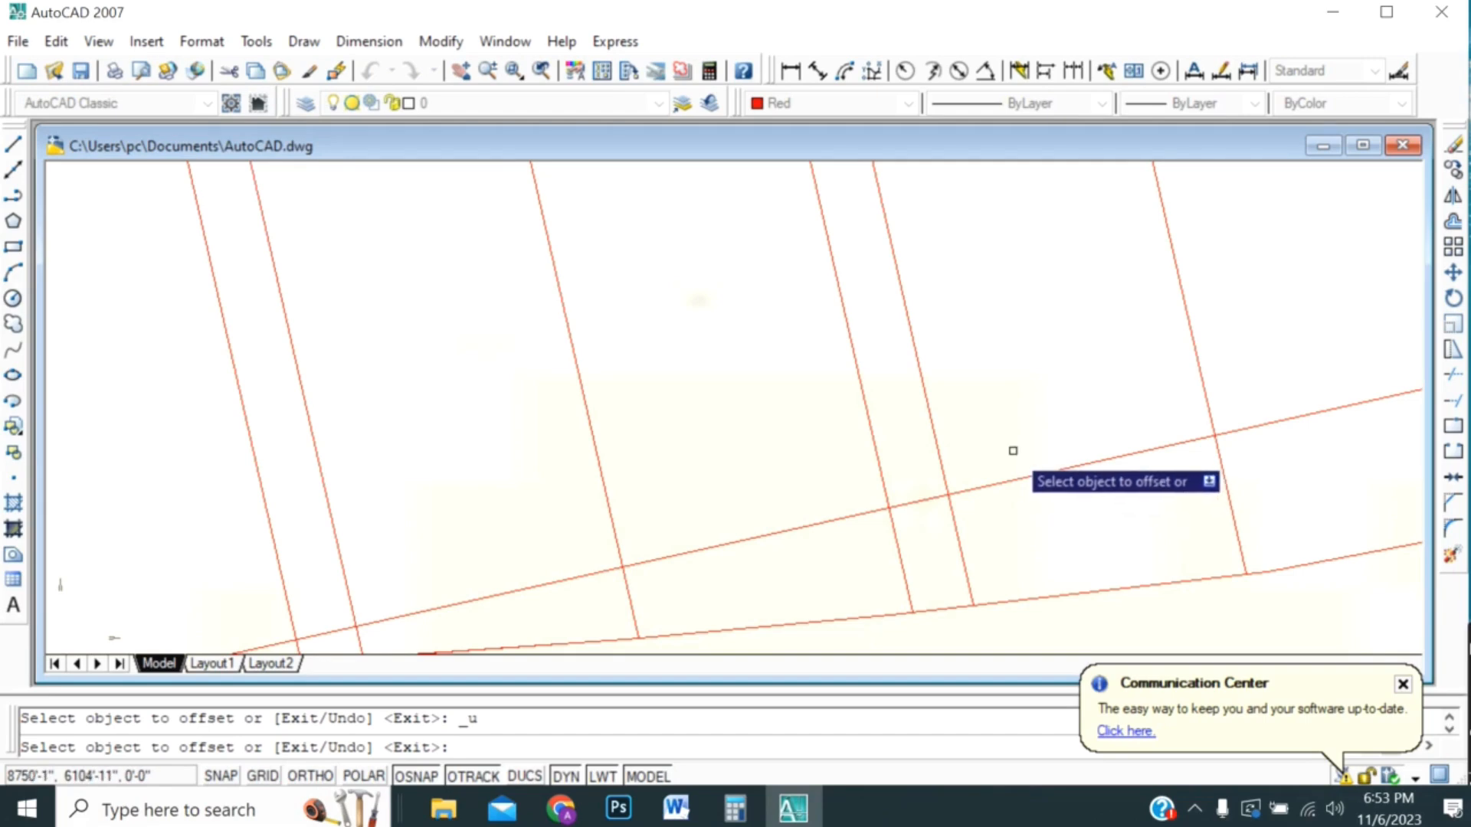
scroll(1012, 450, down, 2)
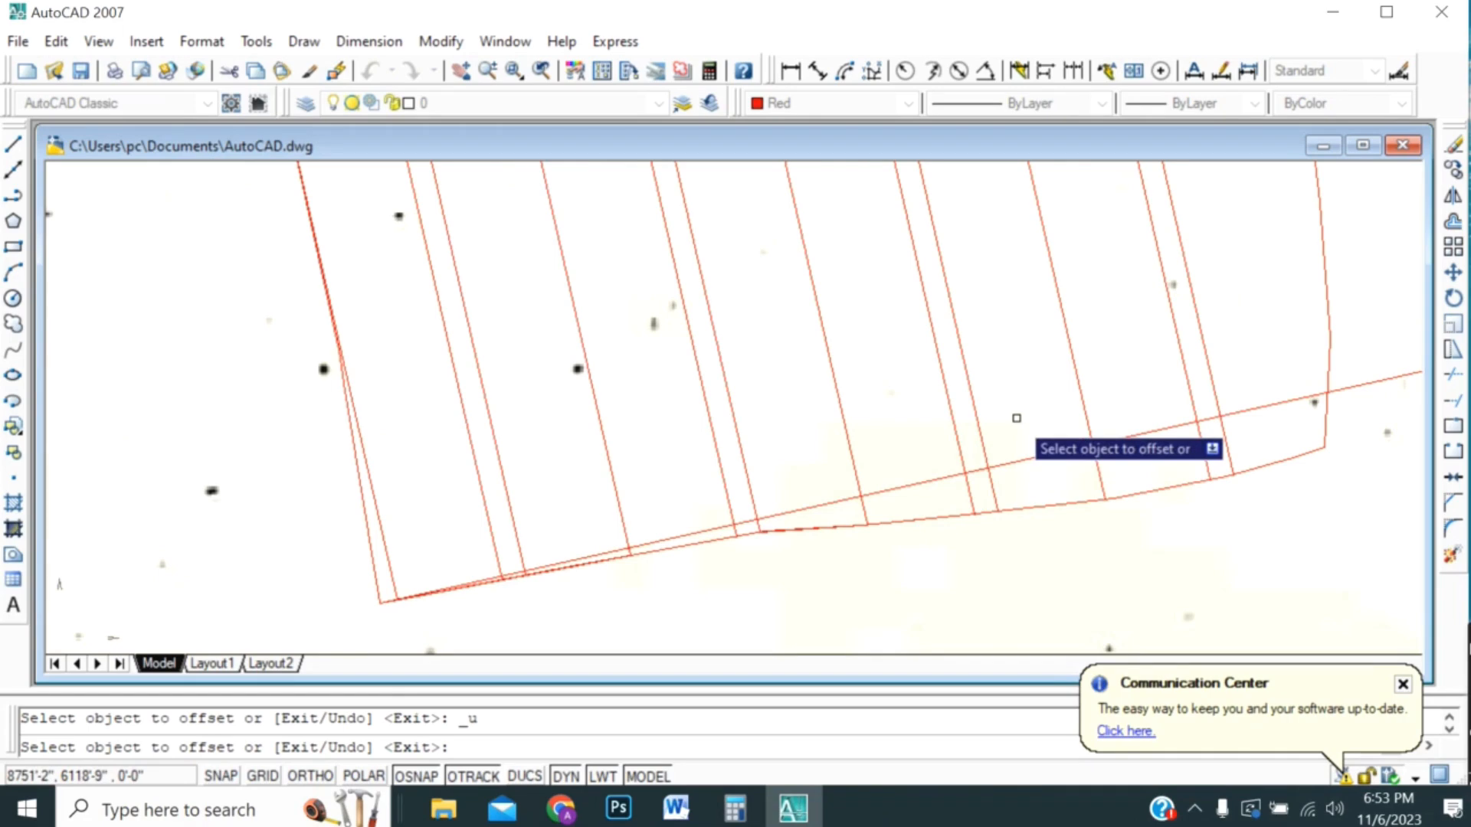
key(Return)
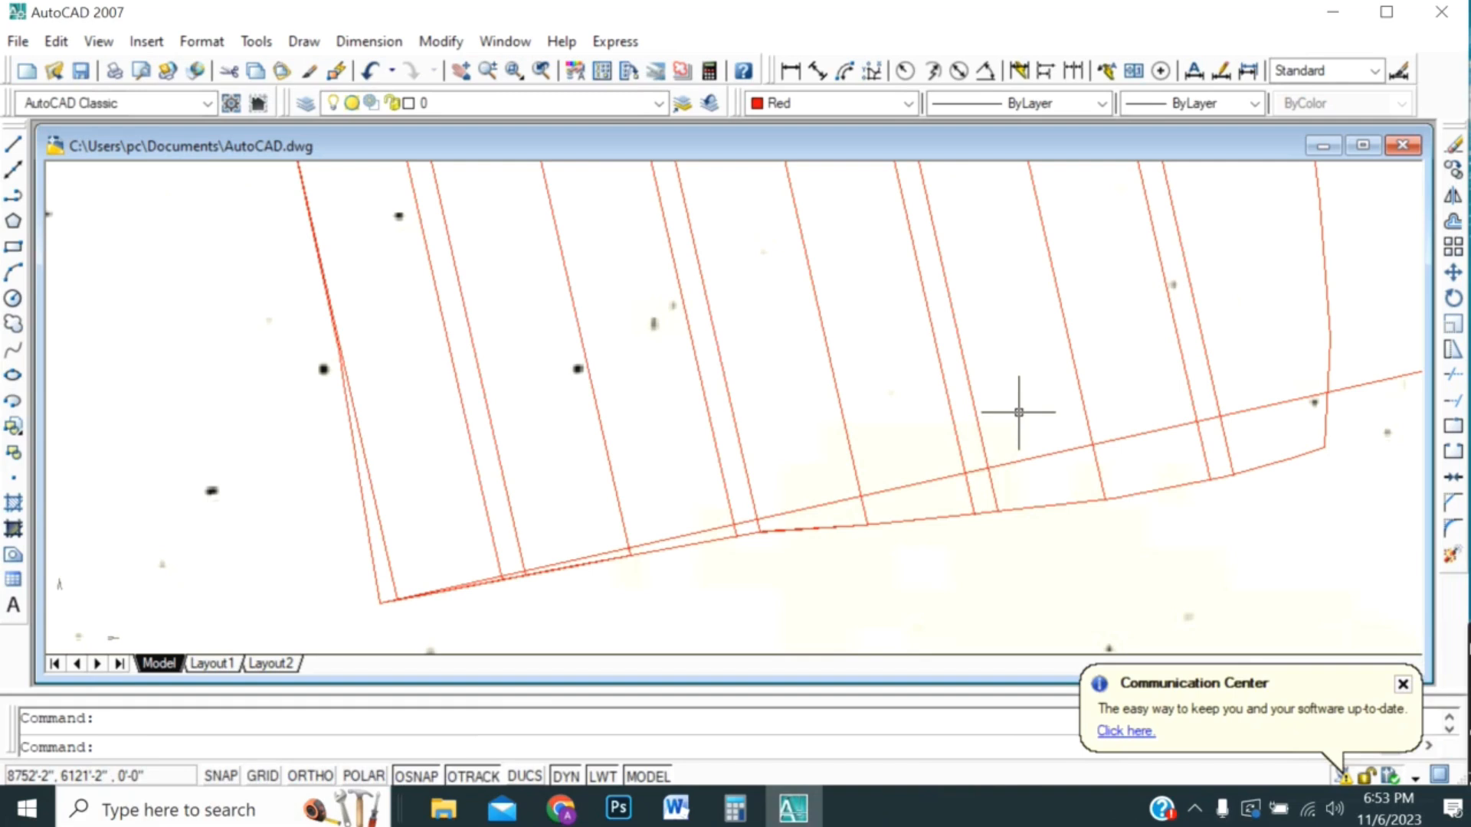
- Offset the straight bottom polyline upward across the strips by 38.75' and end the Offset command
key(Return)
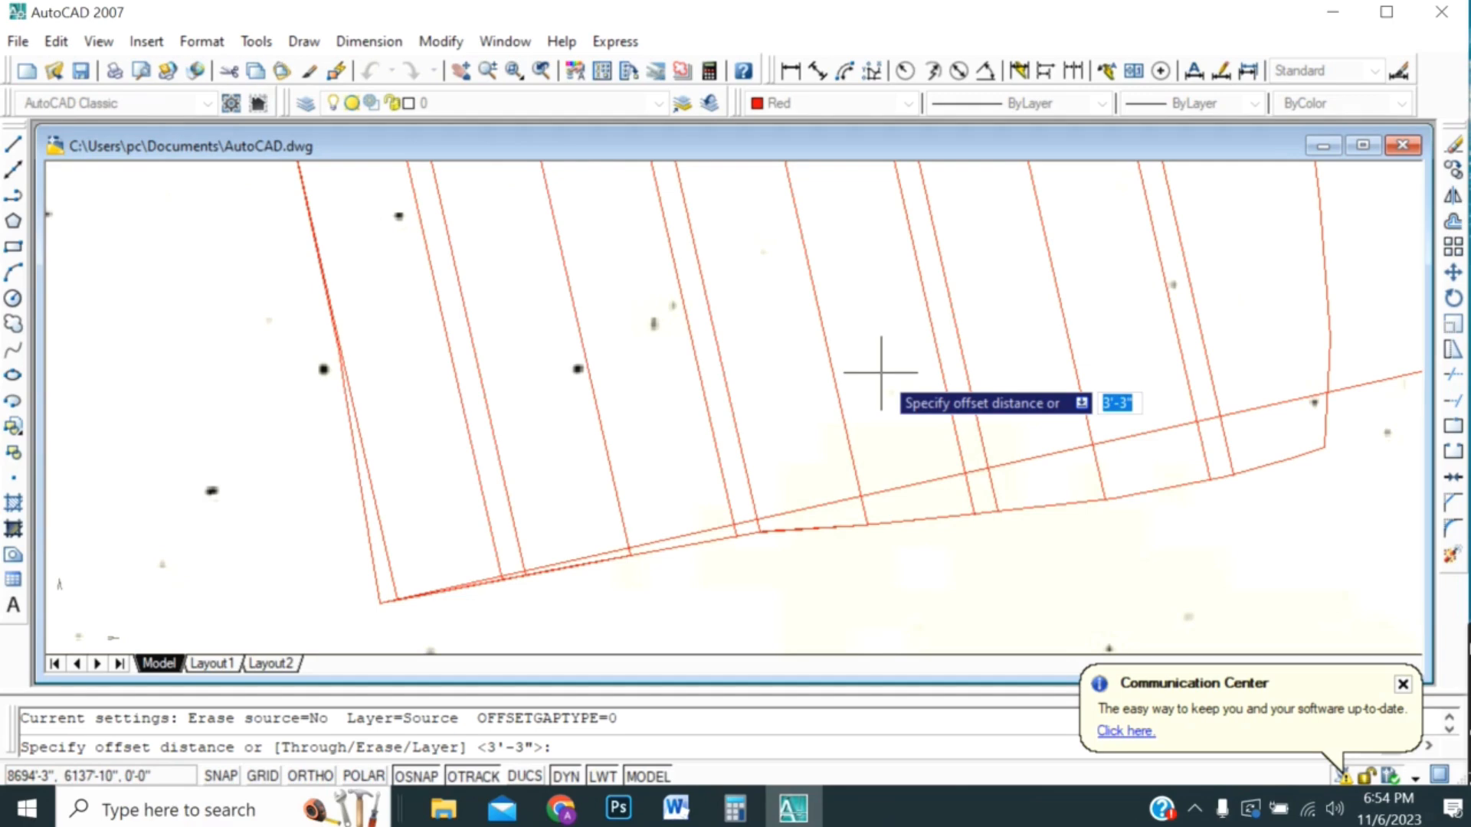
text(38.75)
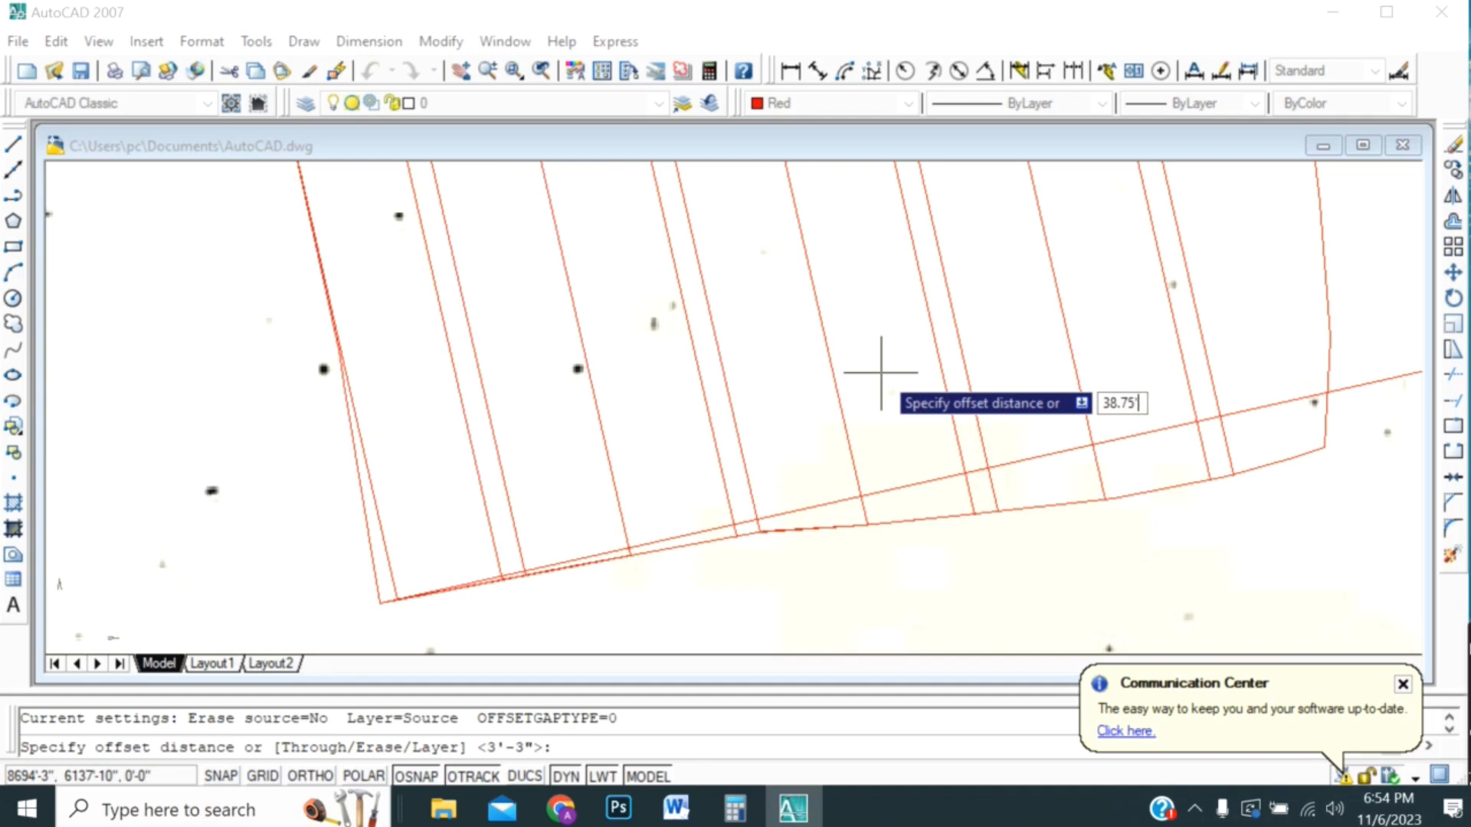
key(Return)
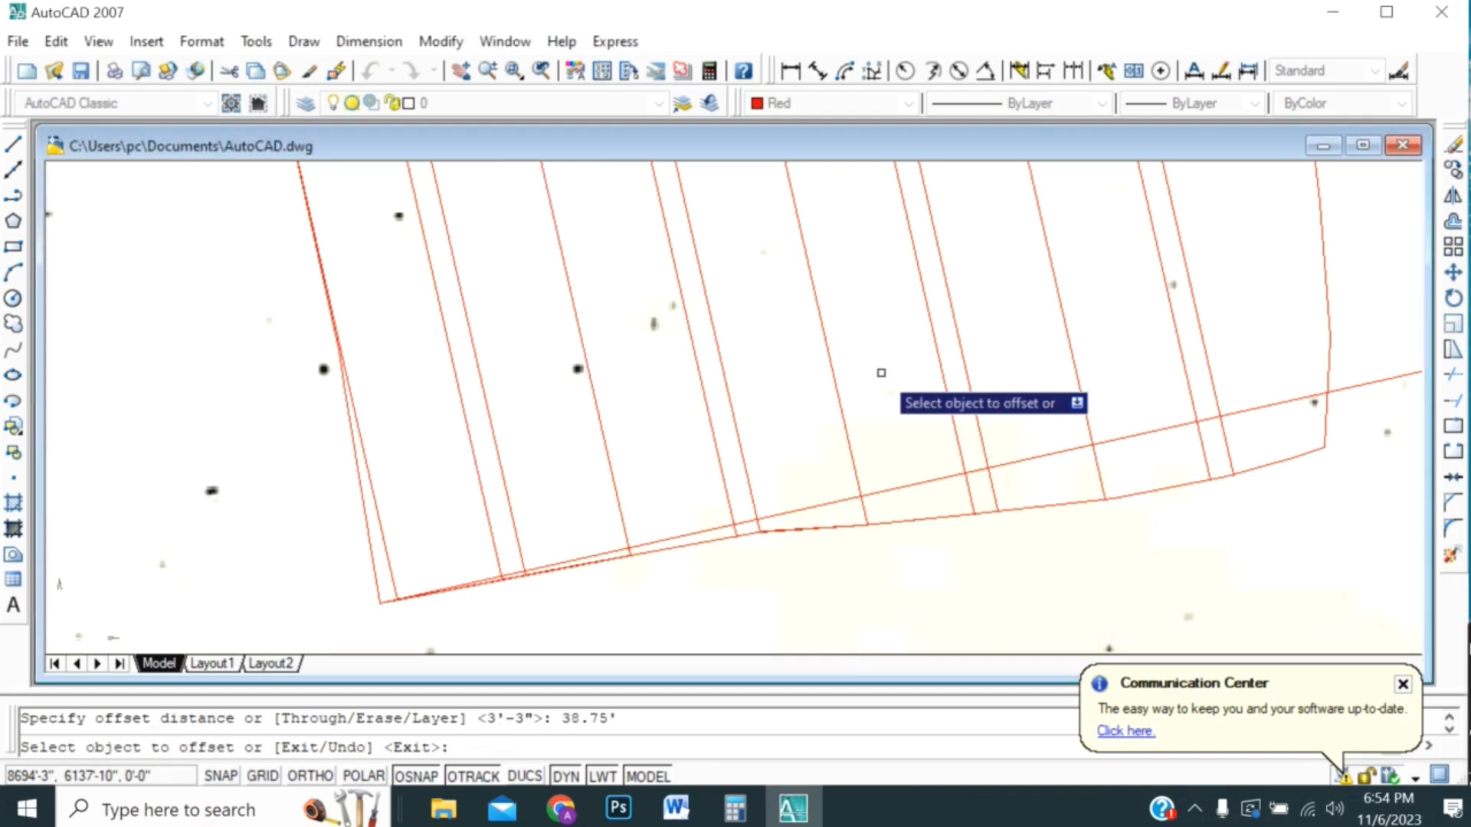
click(917, 483)
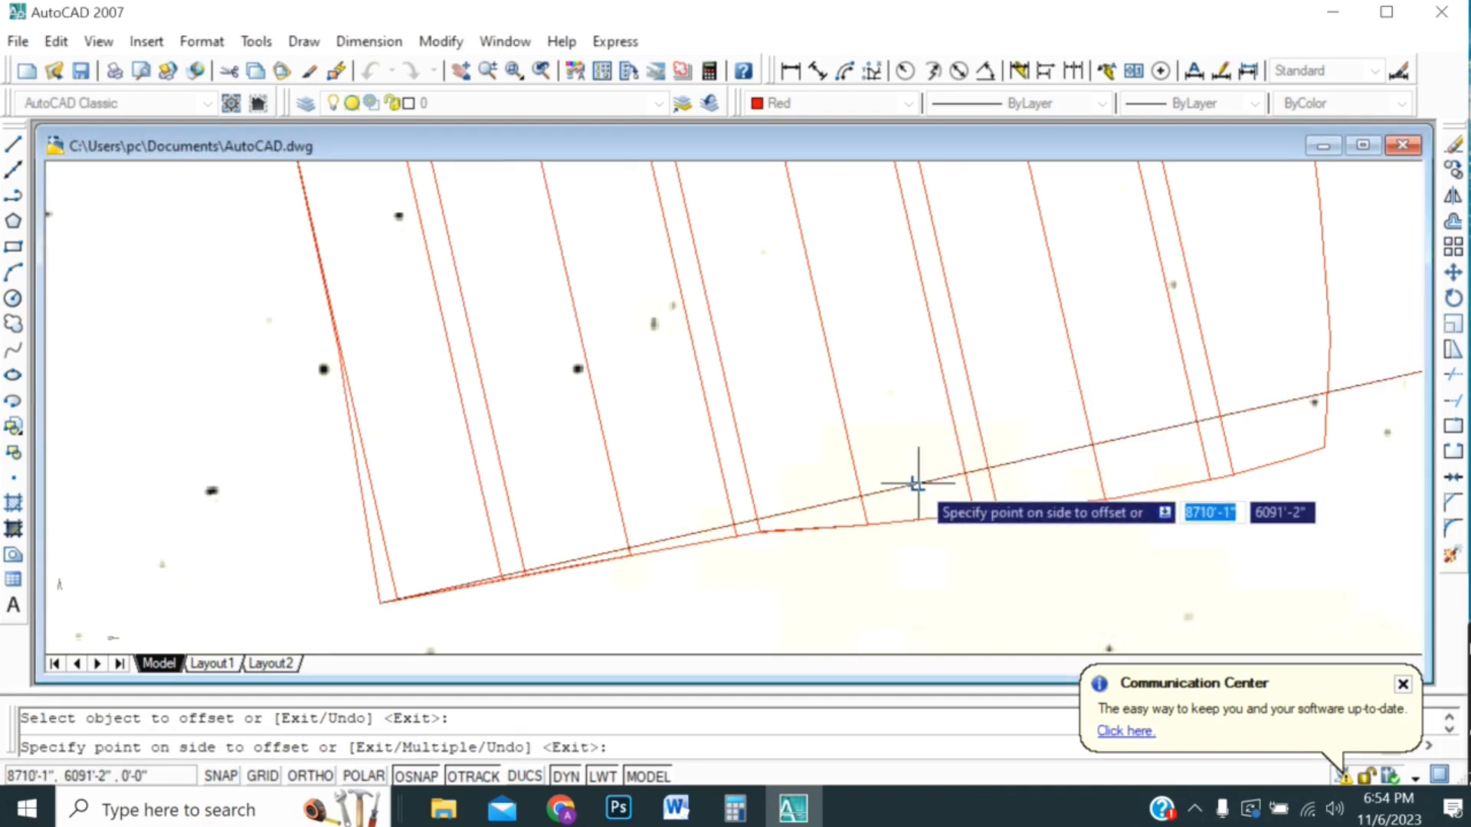
click(887, 370)
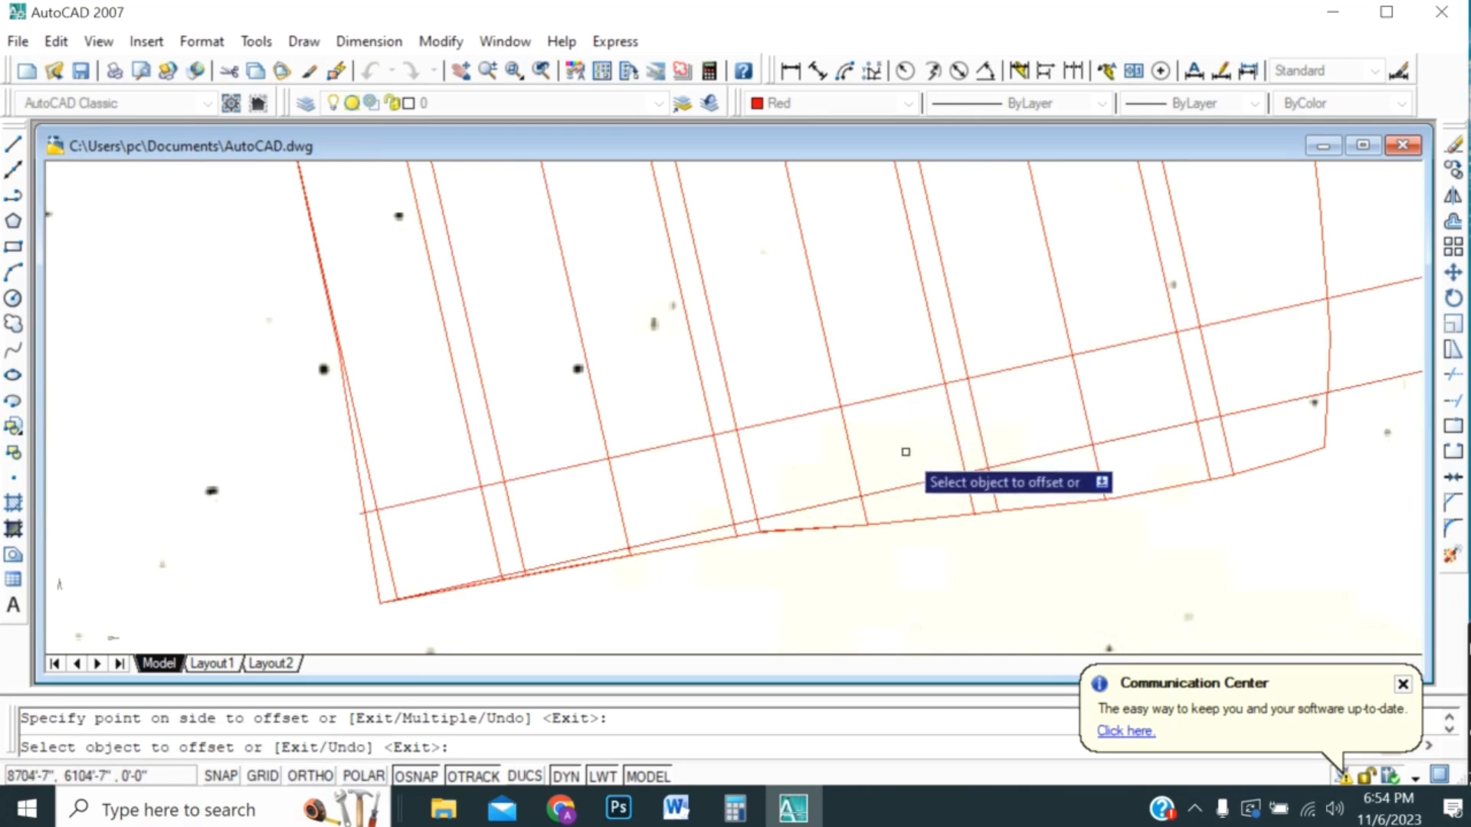
scroll(906, 460, down, 4)
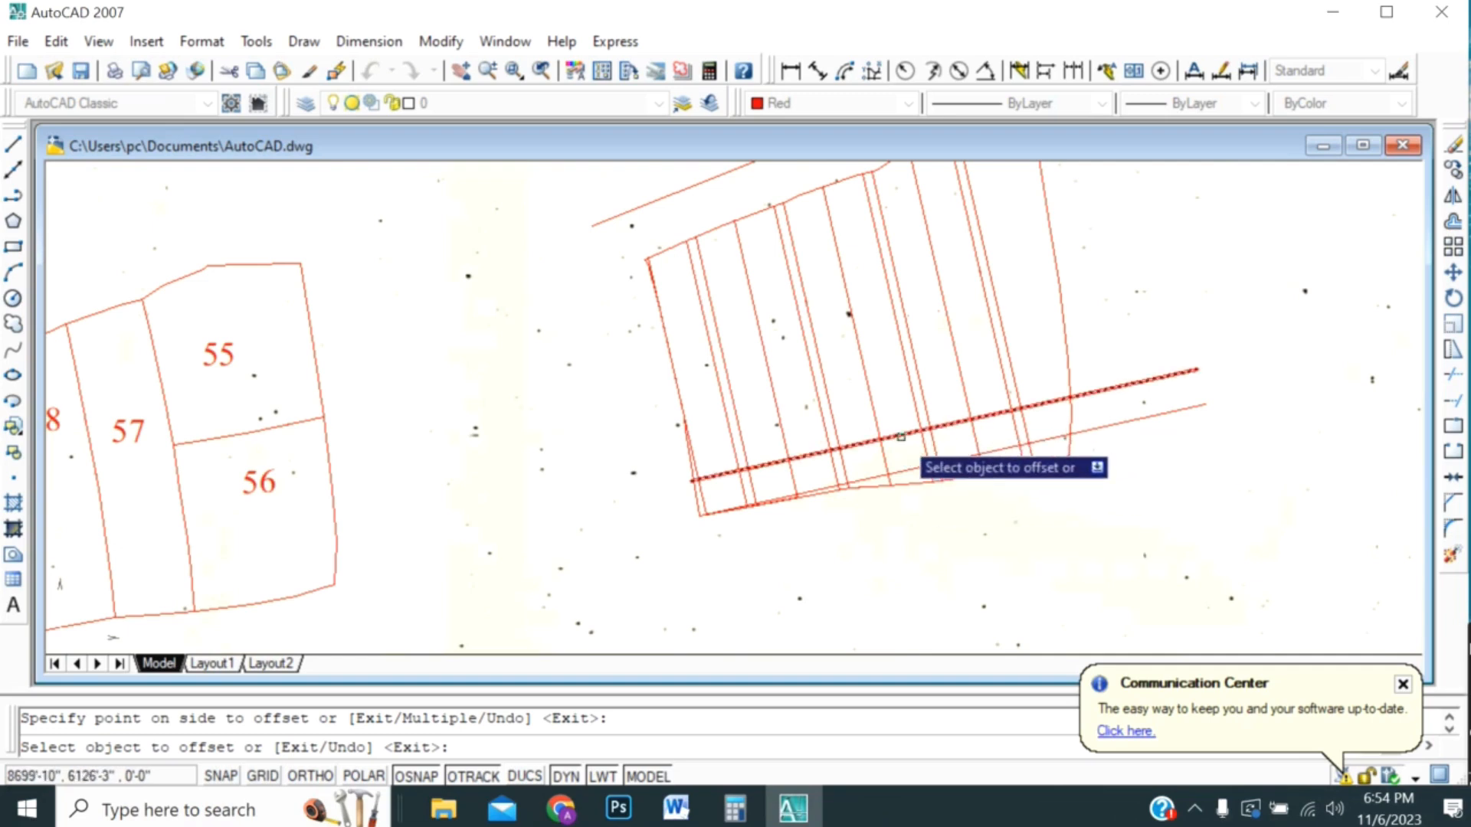
scroll(900, 437, up, 2)
scroll(901, 436, up, 2)
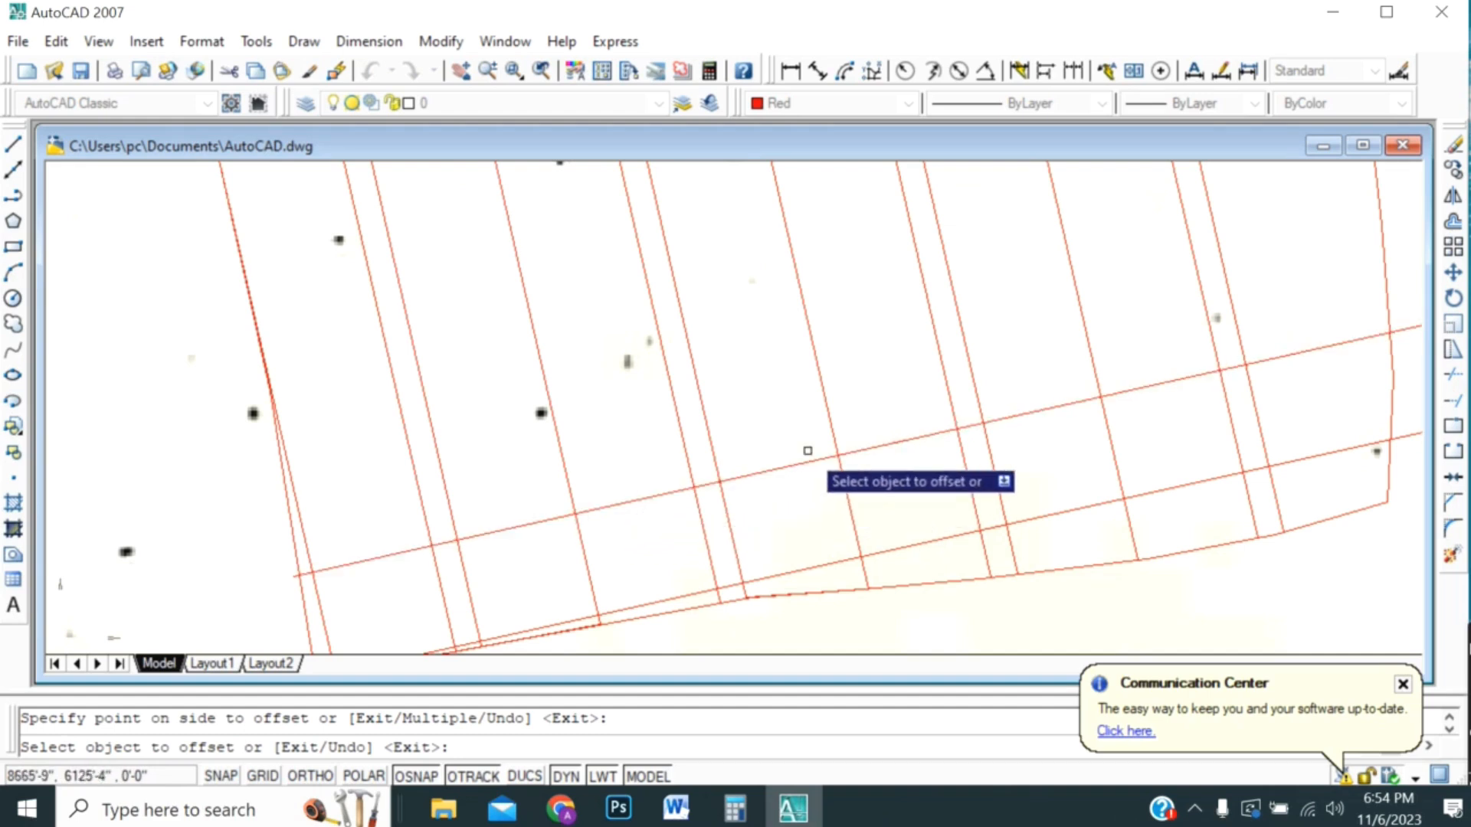
key(Return)
- Start another offset in the strips with a distance of 10
key(Return)
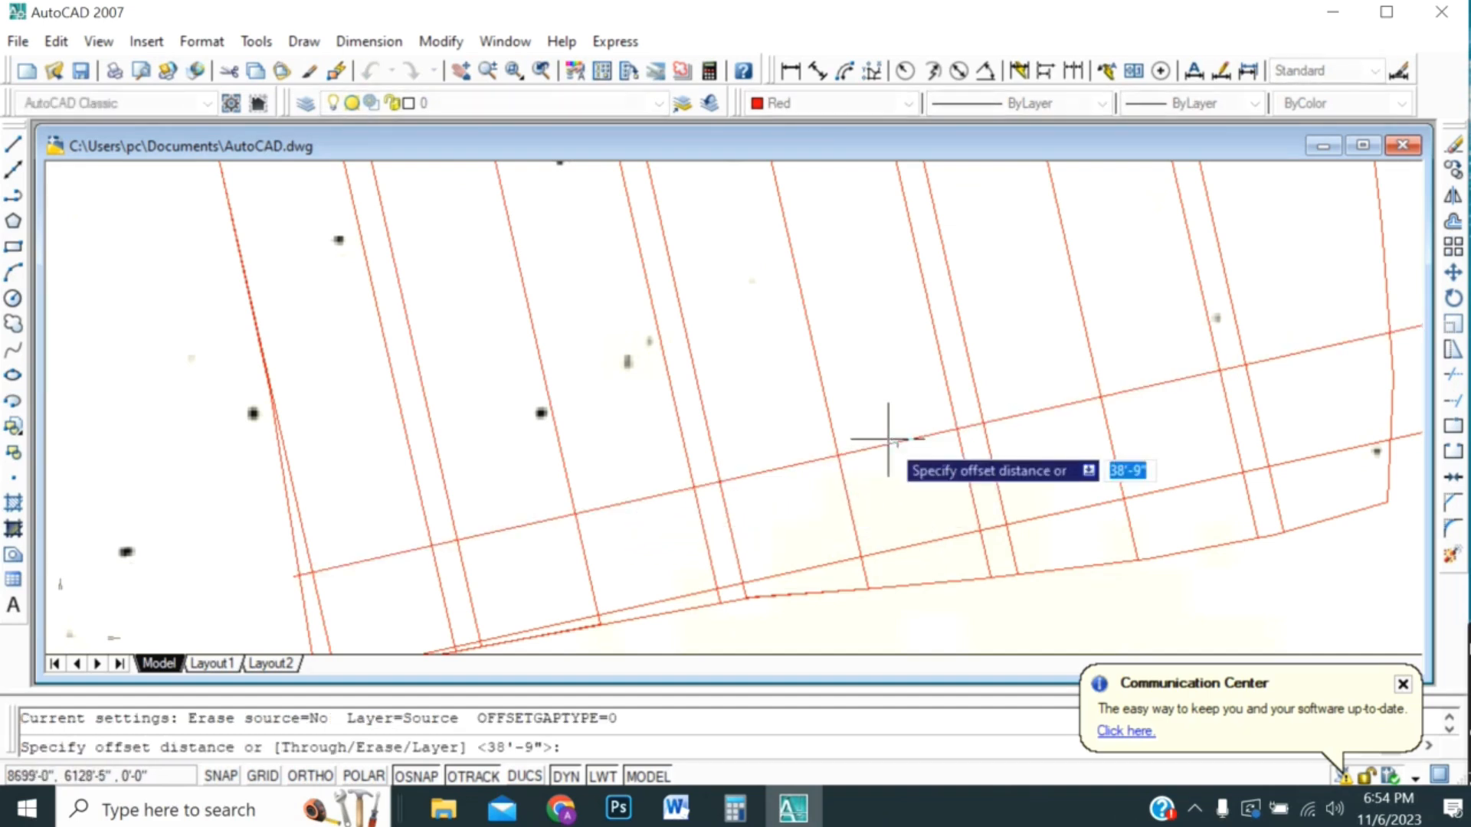
text(10)
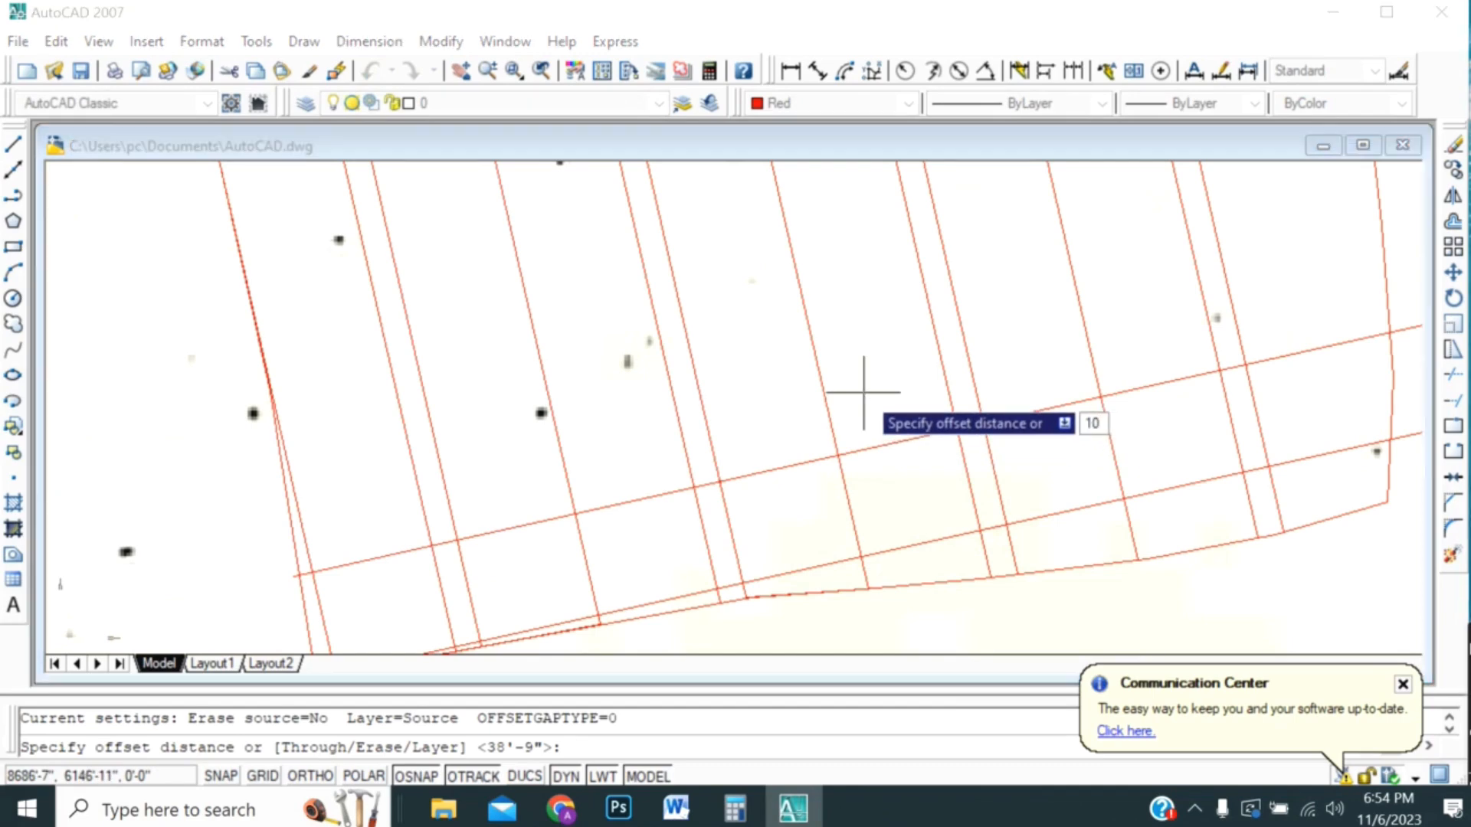
- Offset the upper of the two long cross lines near the block's lower edge by 10' upward
text(')
key(Return)
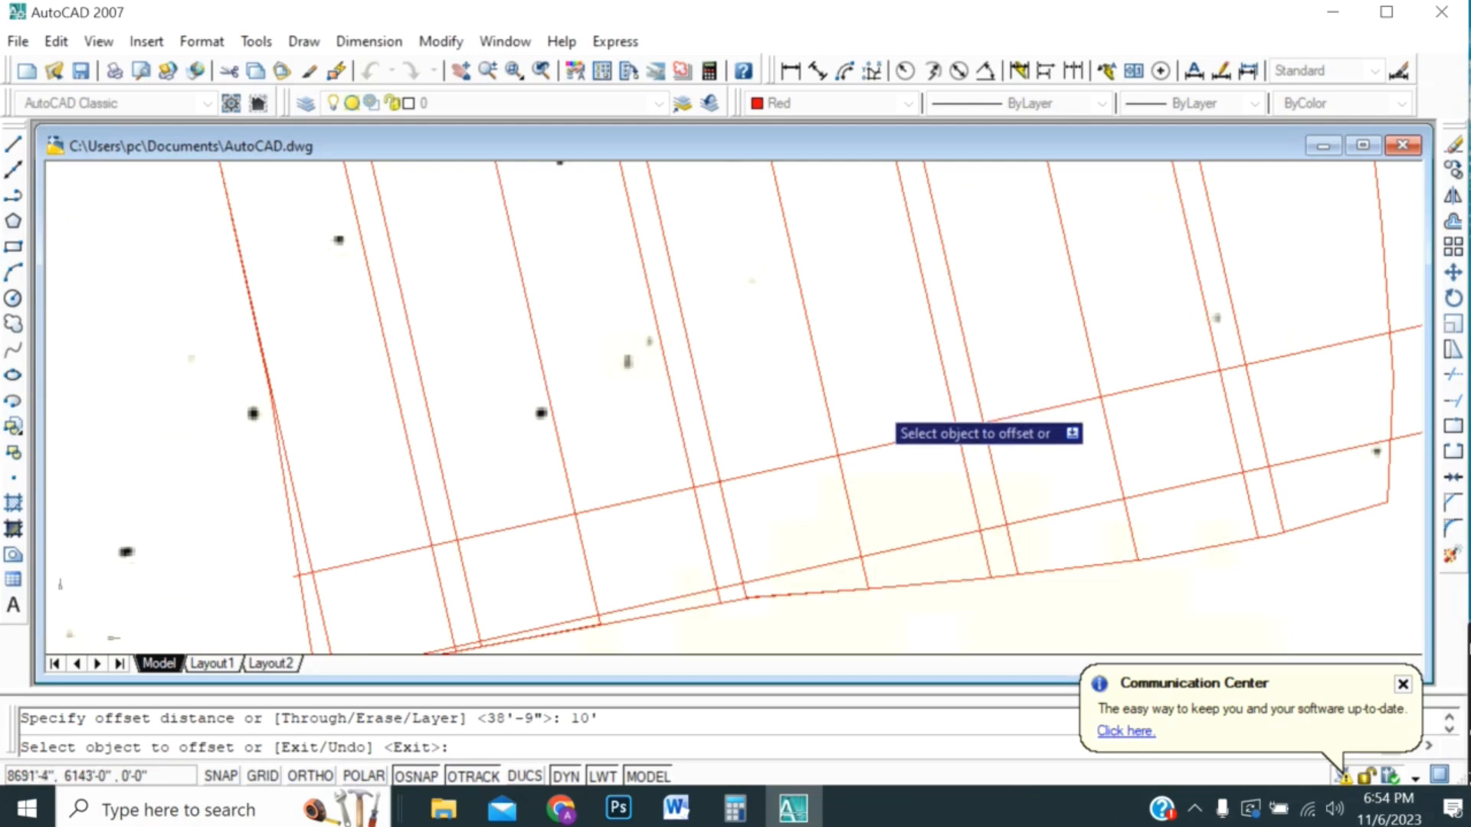
click(906, 440)
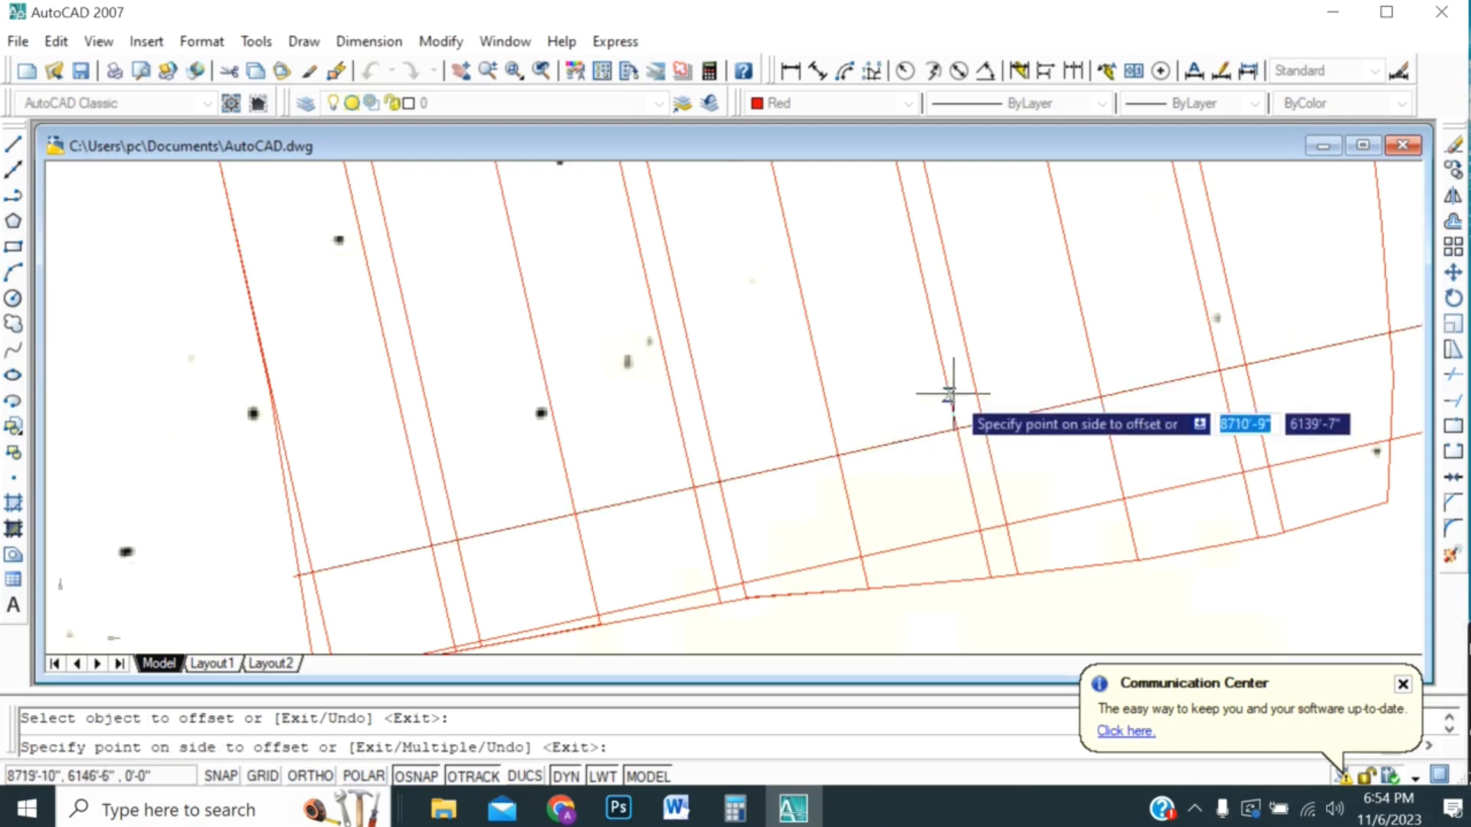
click(892, 389)
scroll(821, 501, down, 3)
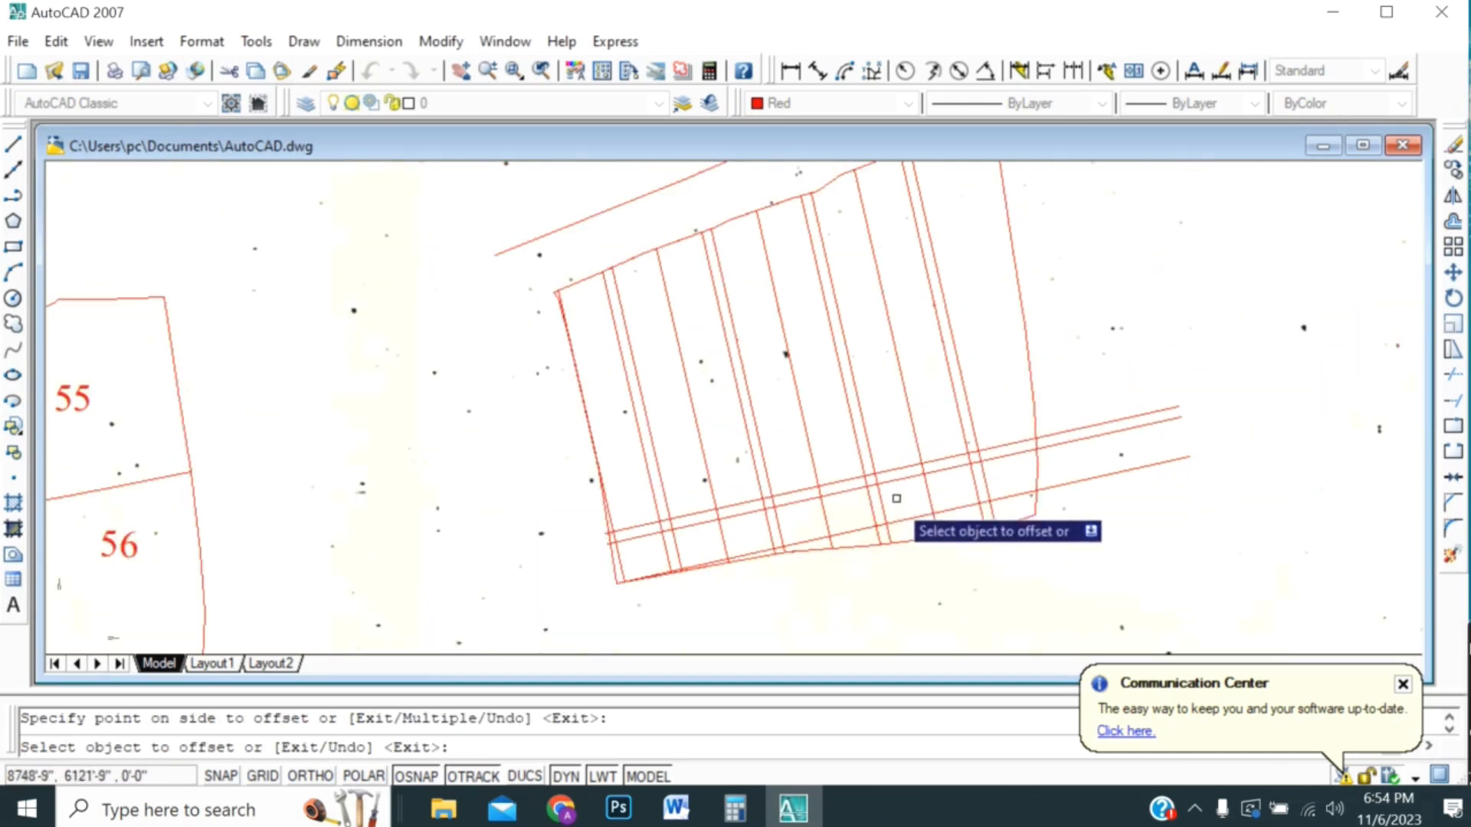
scroll(822, 499, up, 1)
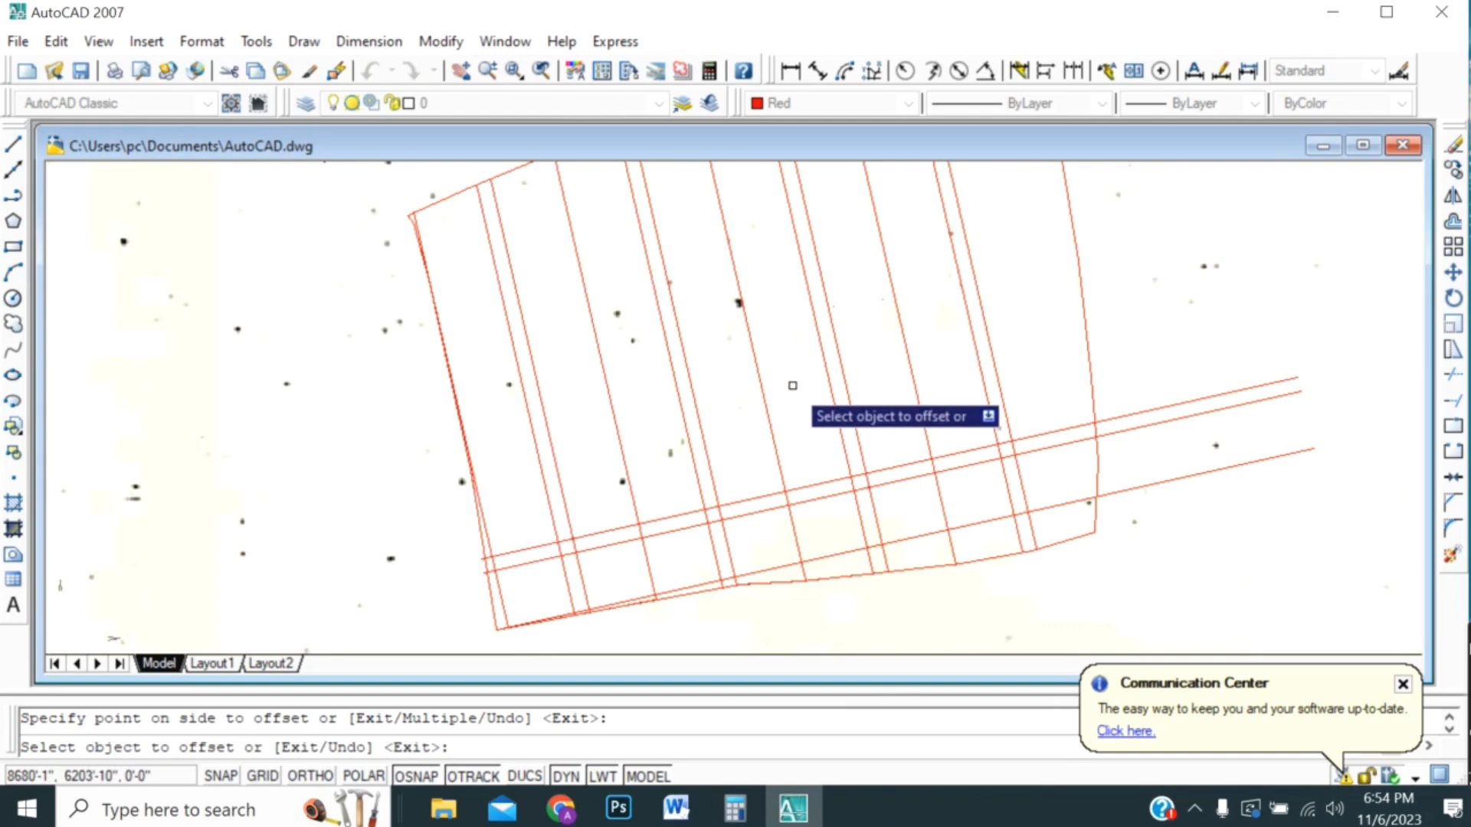
key(Return)
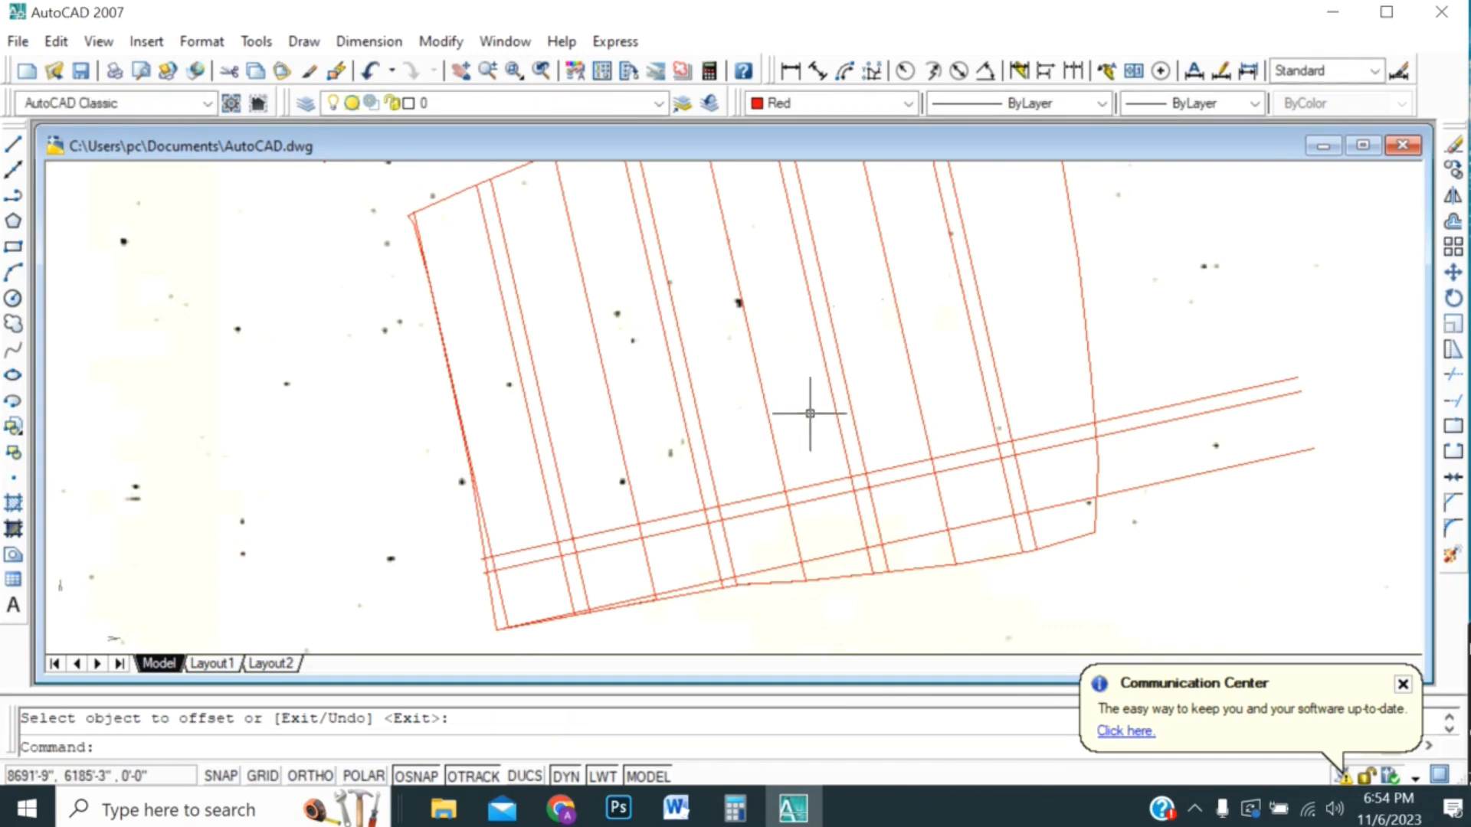
- Offset the upper line of the lowest 10' pair upward by 38.75', and offset the resulting line another 38.75' upward
key(Return)
text(38.75')
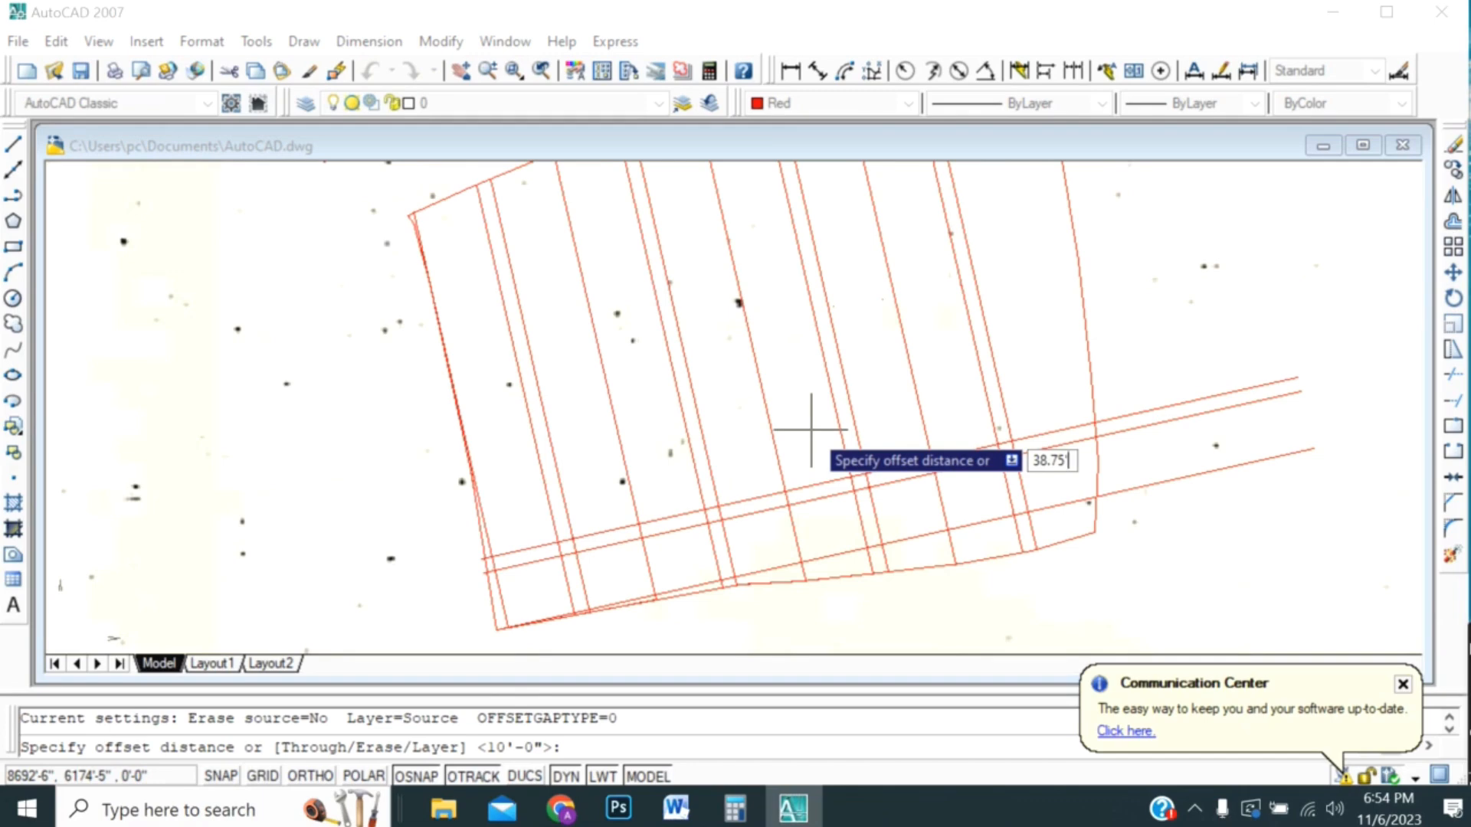
key(Return)
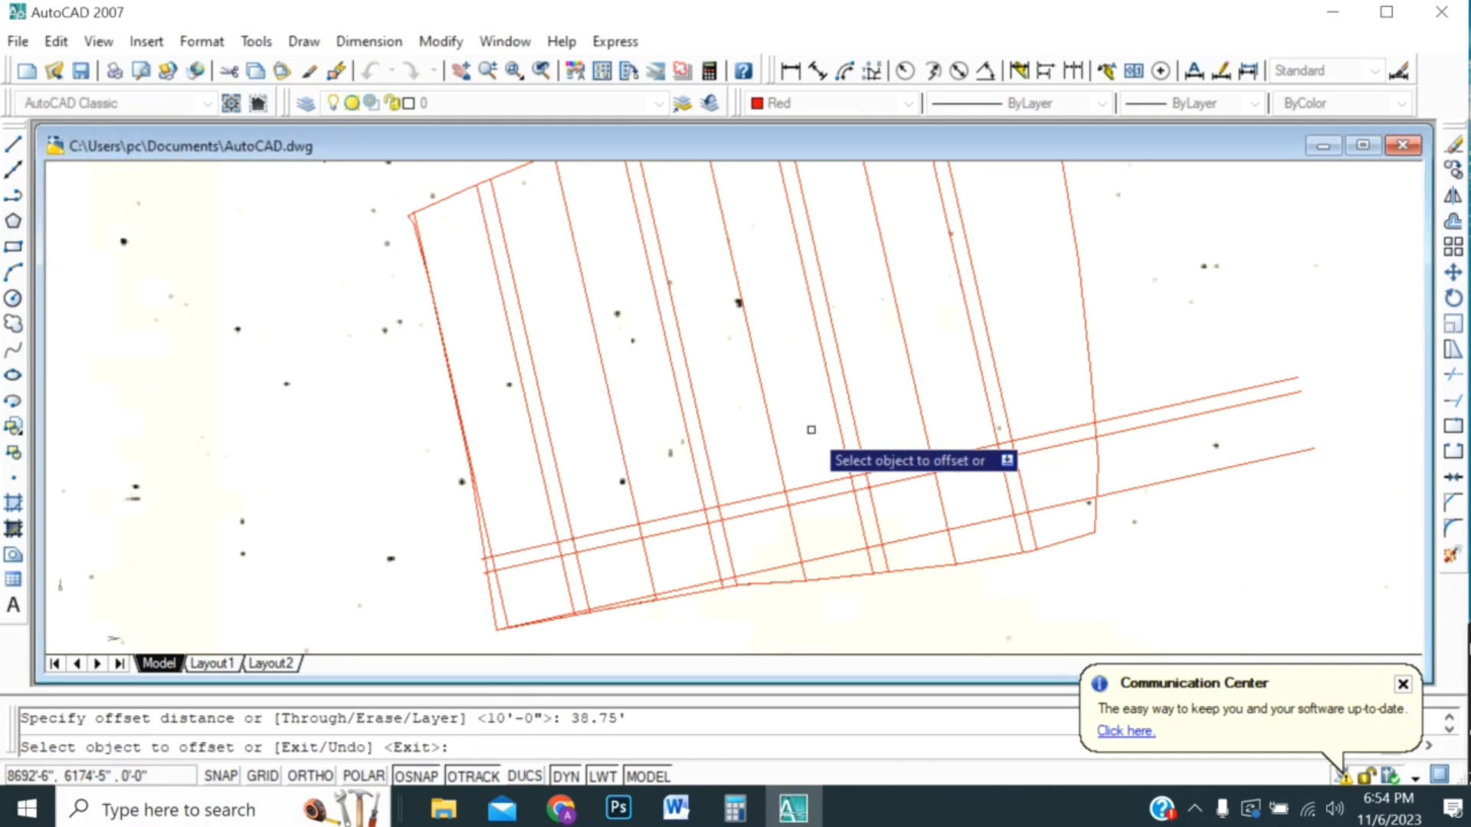
click(818, 486)
click(802, 422)
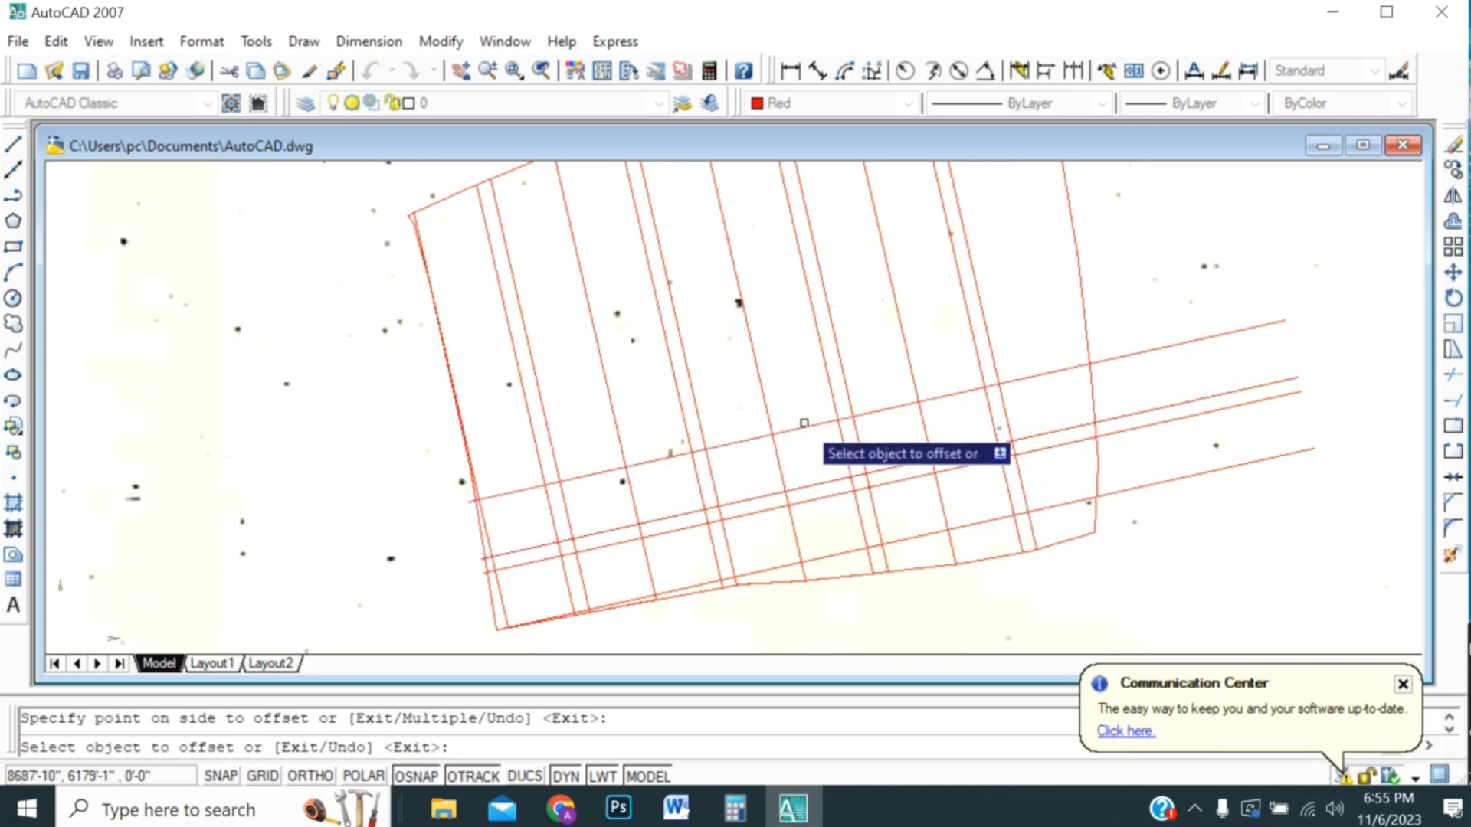
click(803, 426)
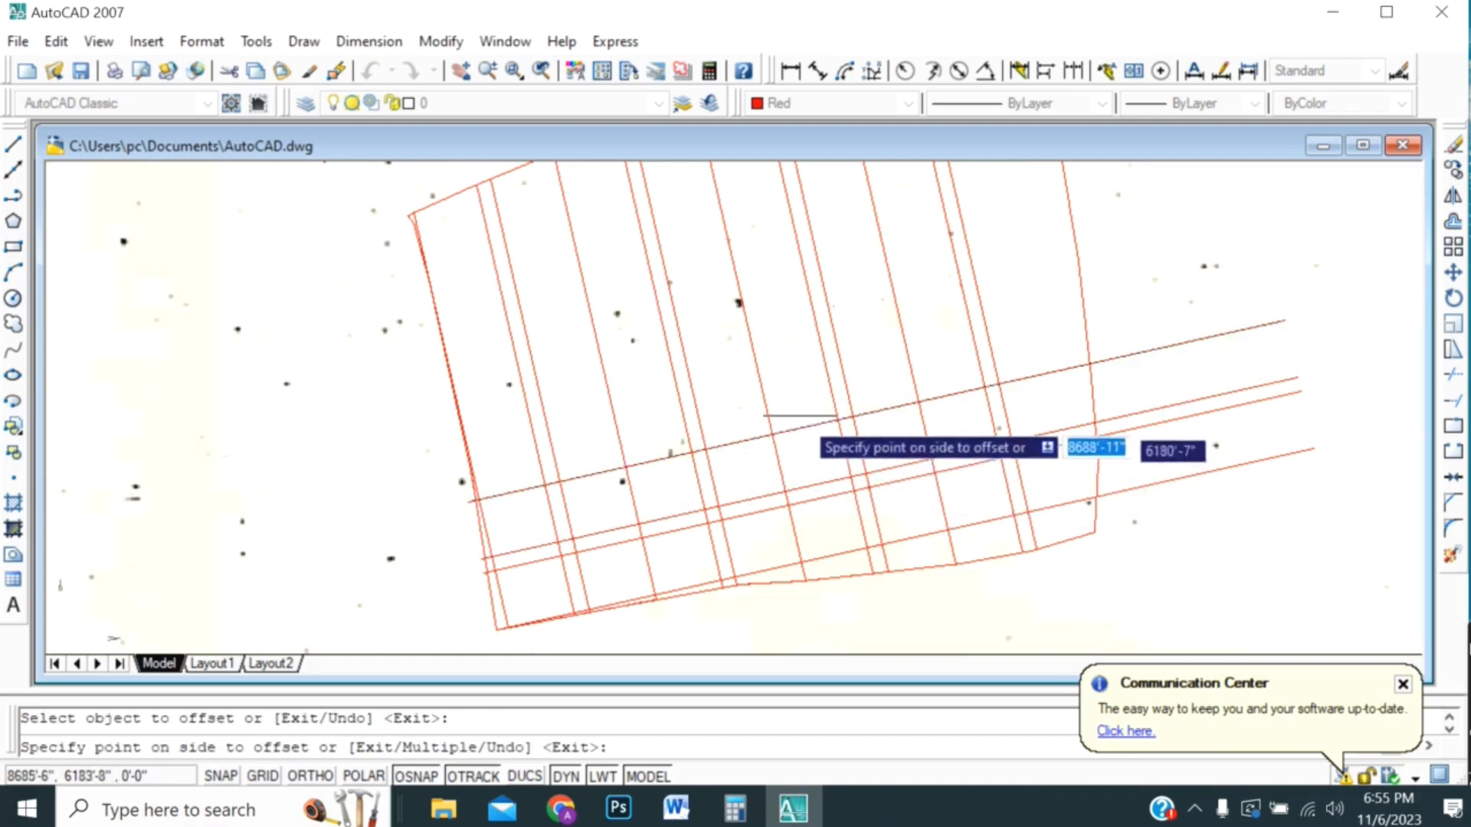
click(789, 375)
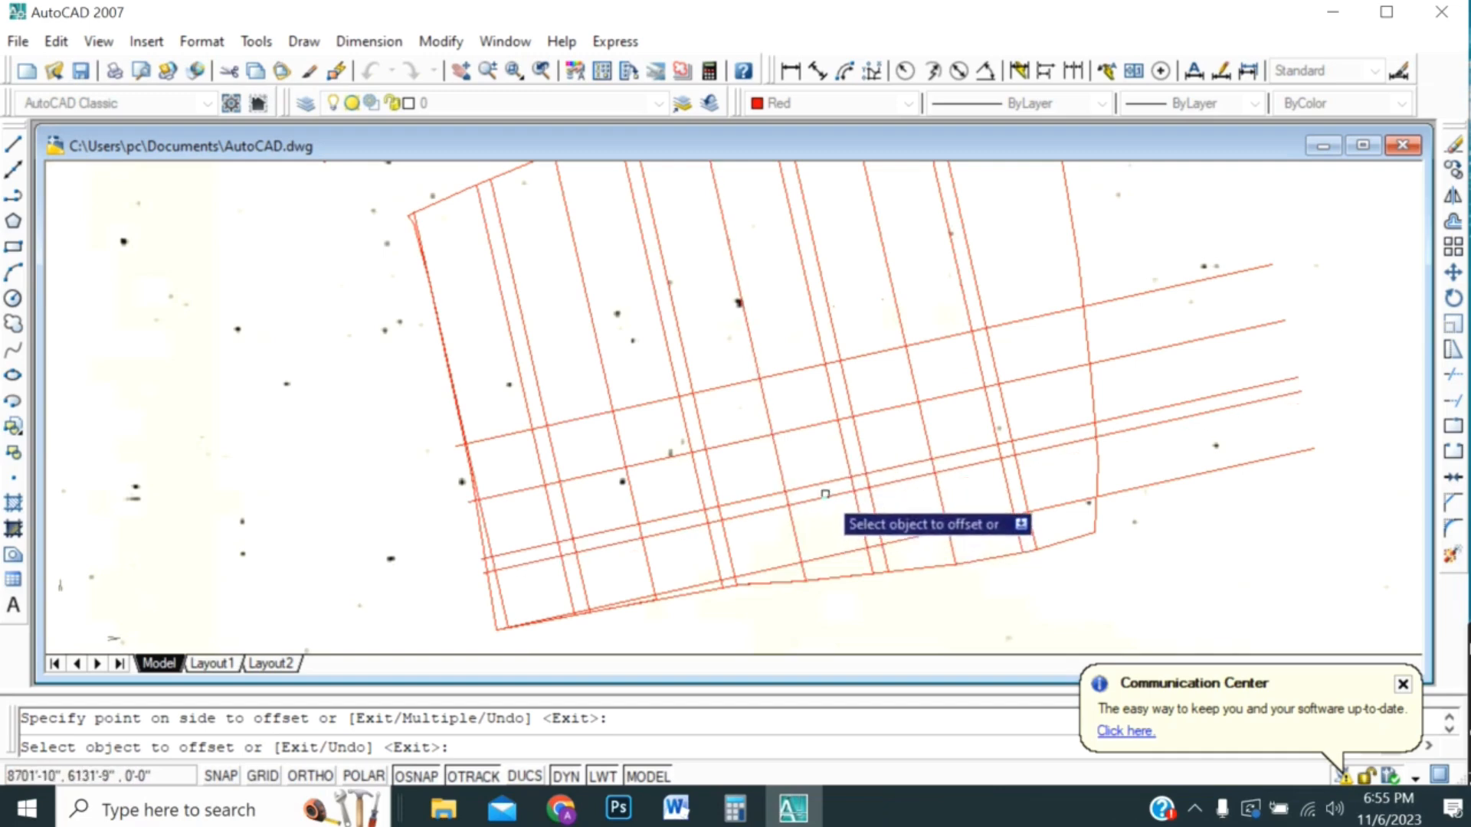
scroll(810, 369, up, 2)
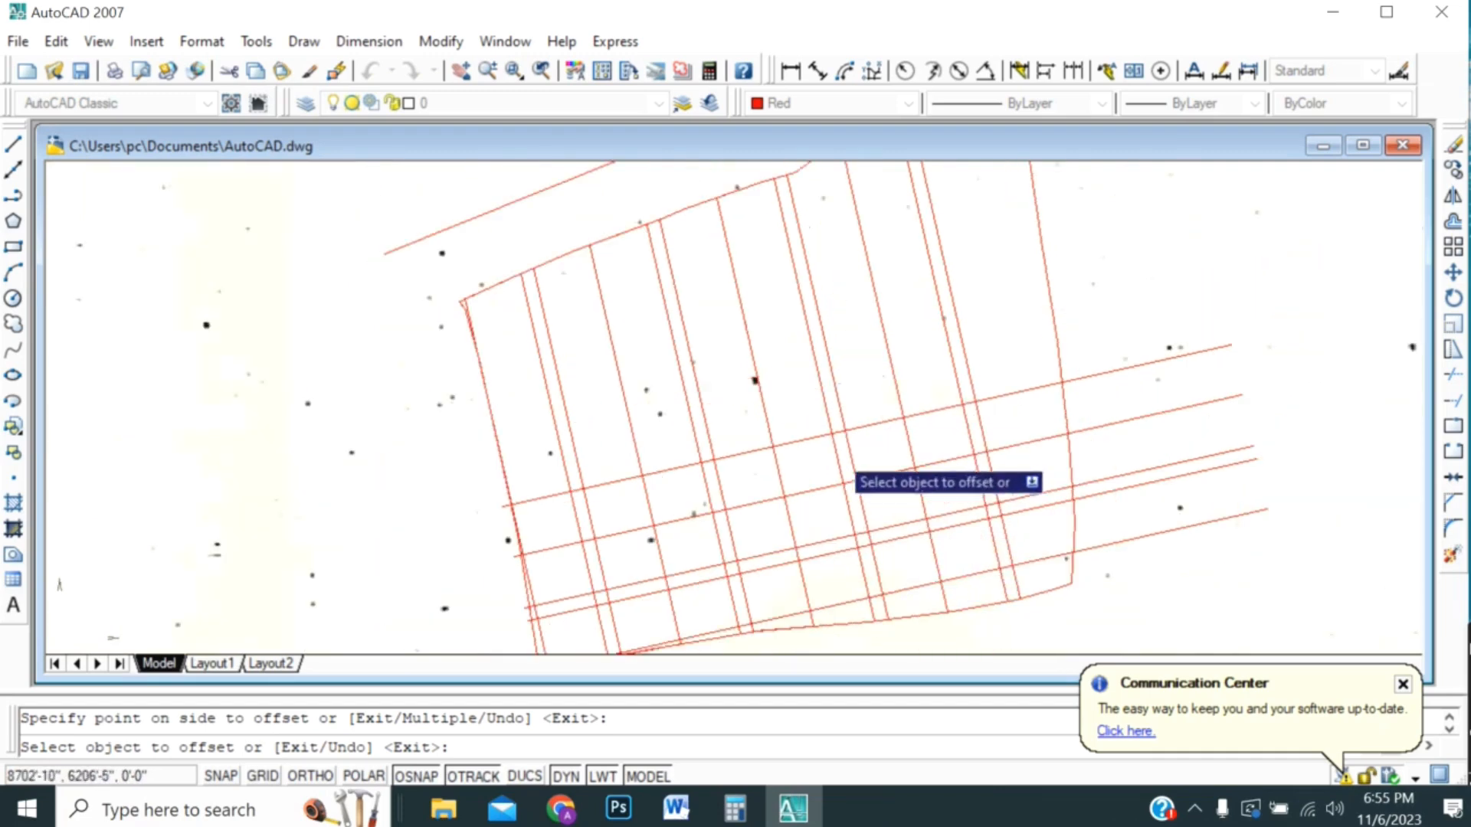
scroll(779, 410, up, 2)
scroll(822, 534, down, 2)
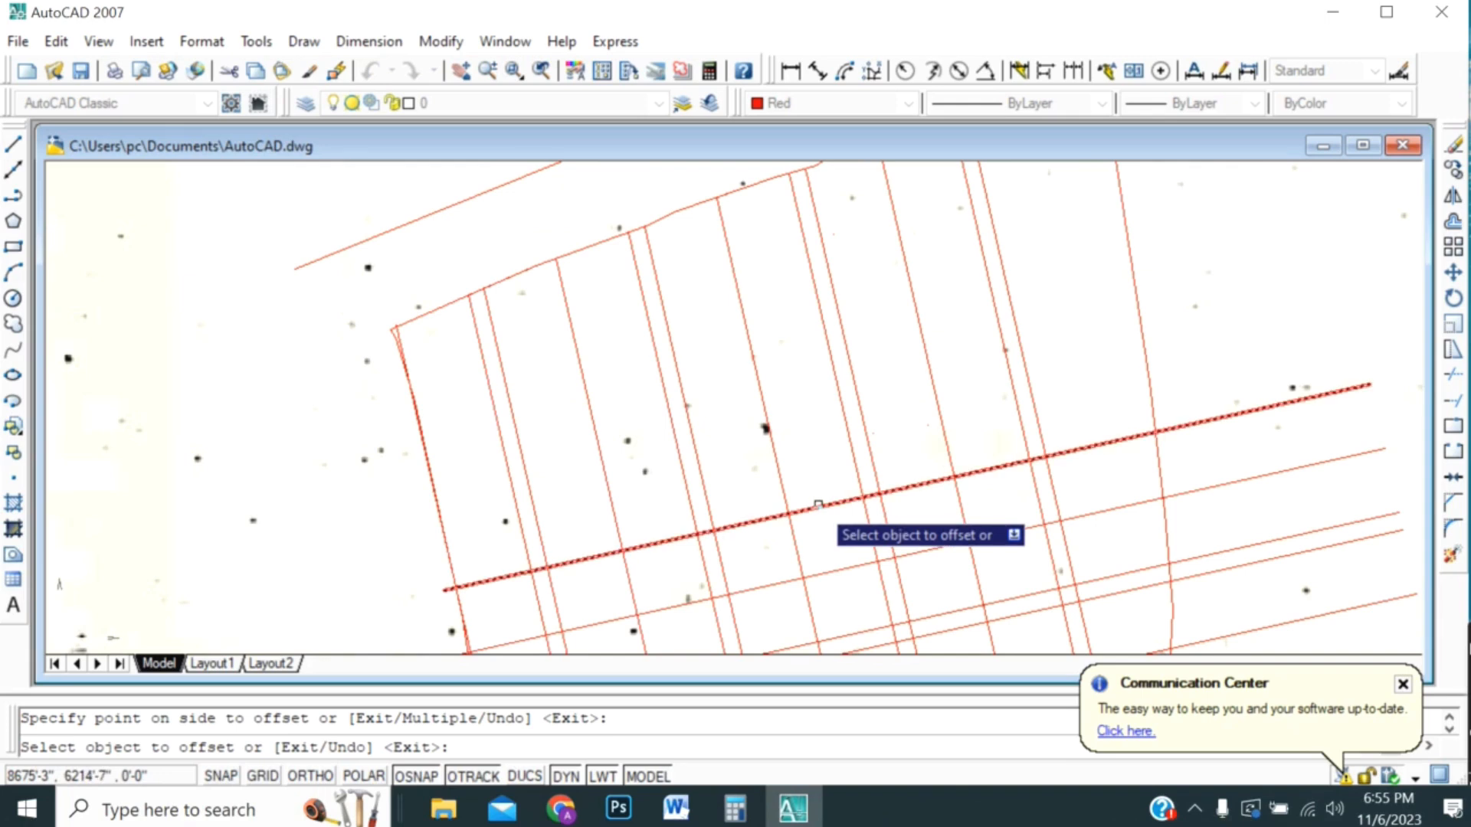
key(Return)
- Offset the topmost cross line upward by 10' to form the second narrow strip across the block
key(Return)
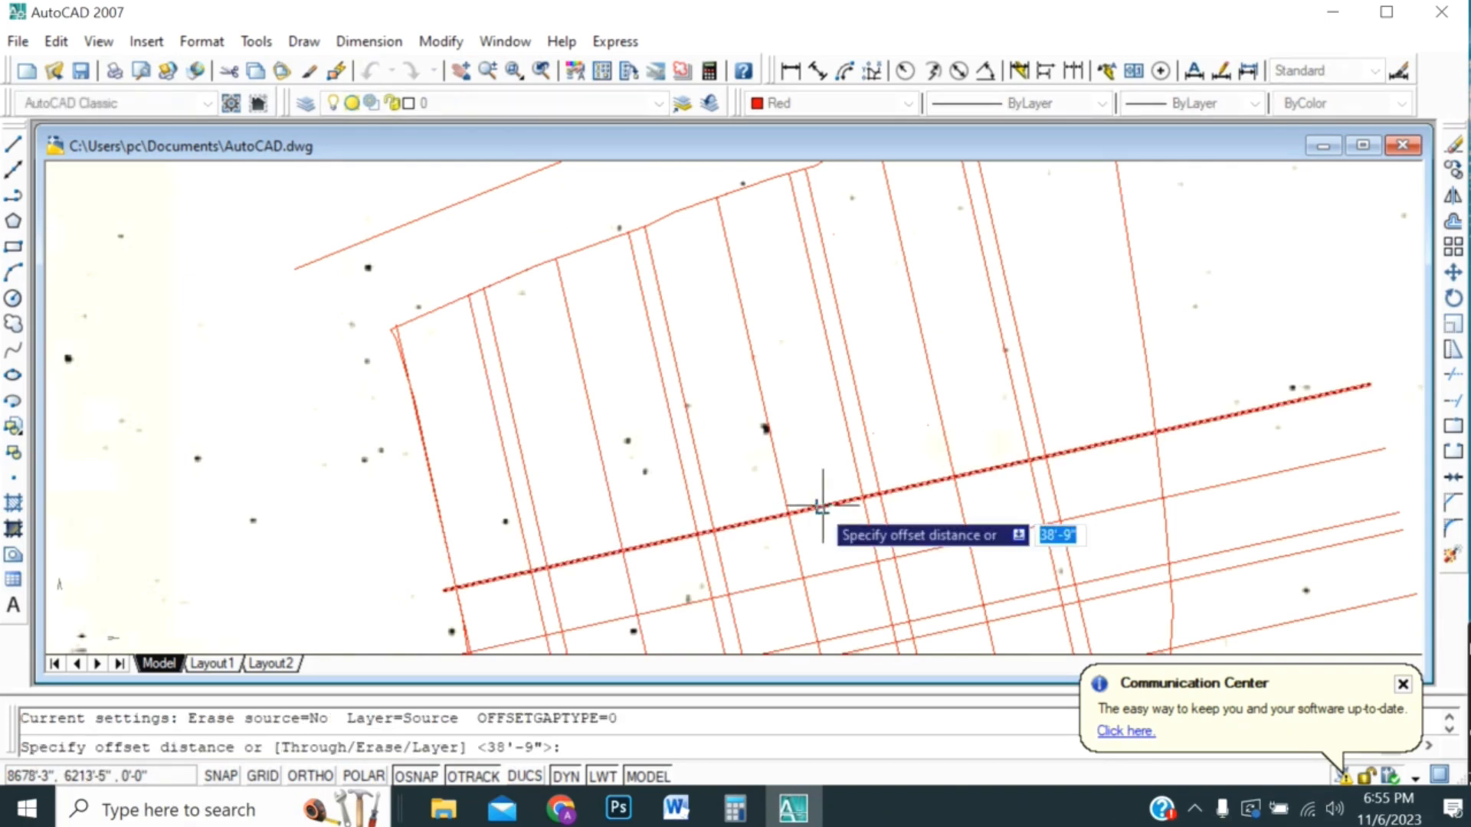
text(10)
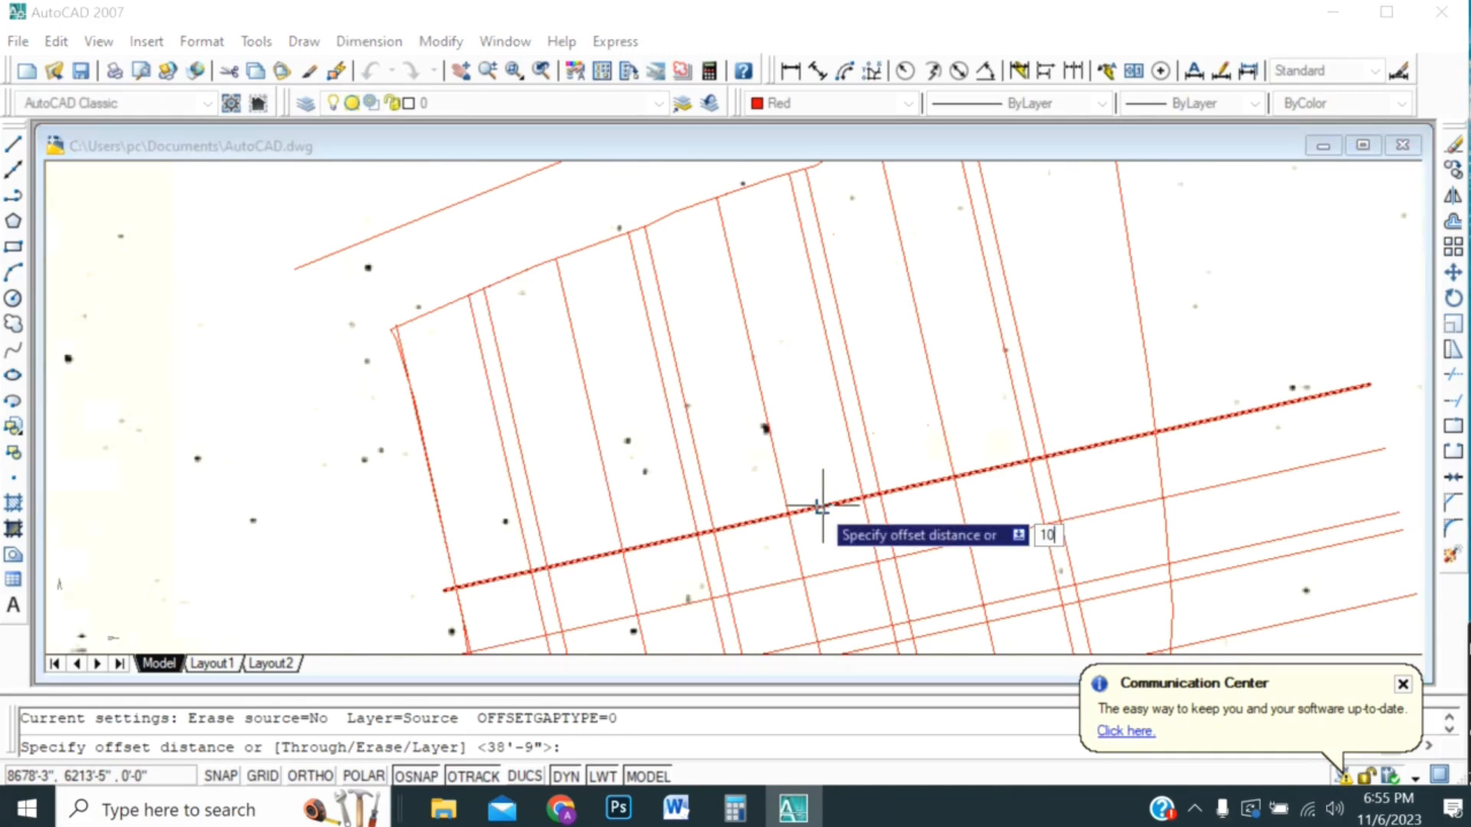
text(')
key(Return)
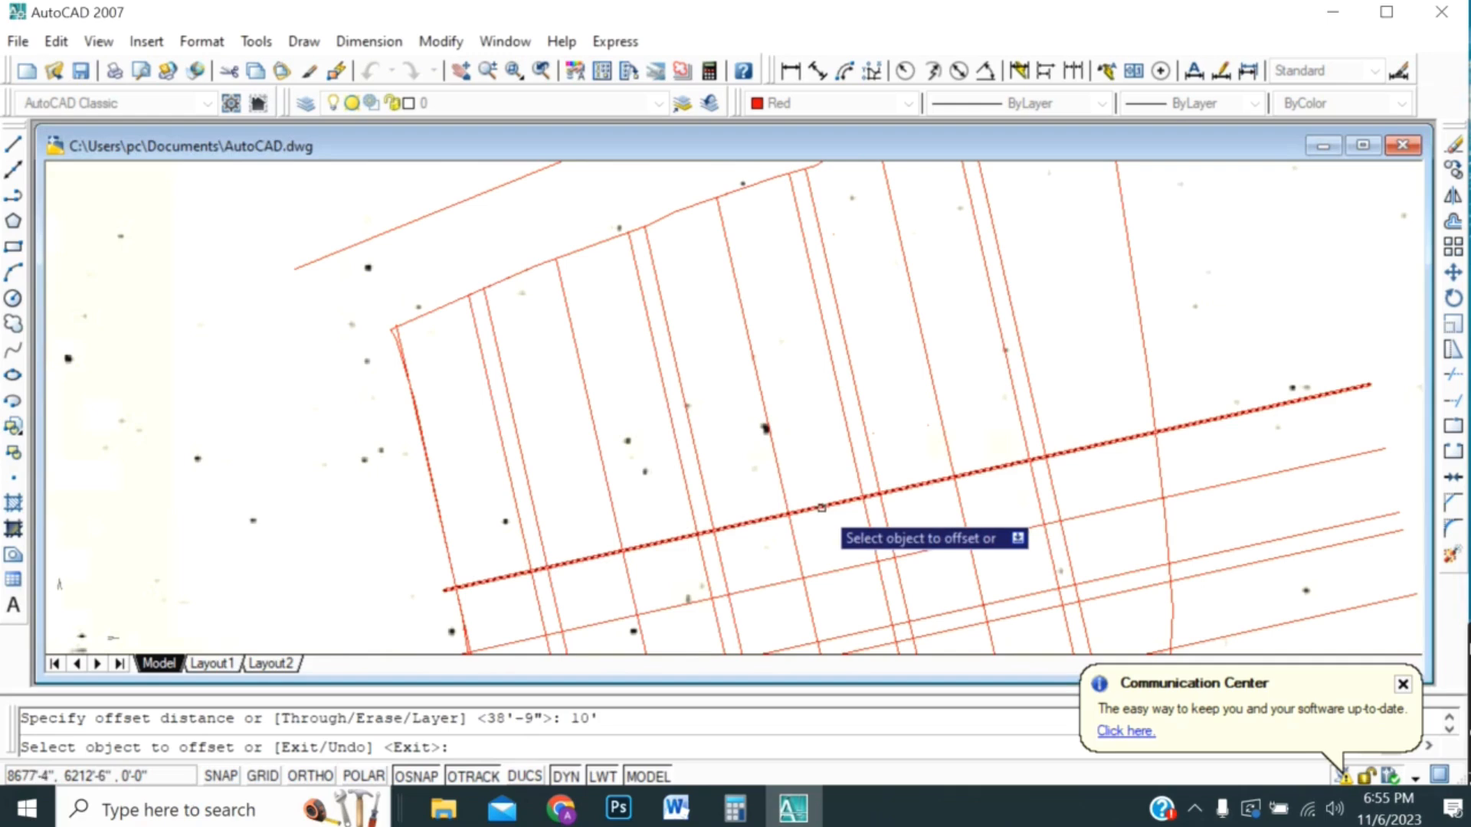
click(821, 508)
click(816, 472)
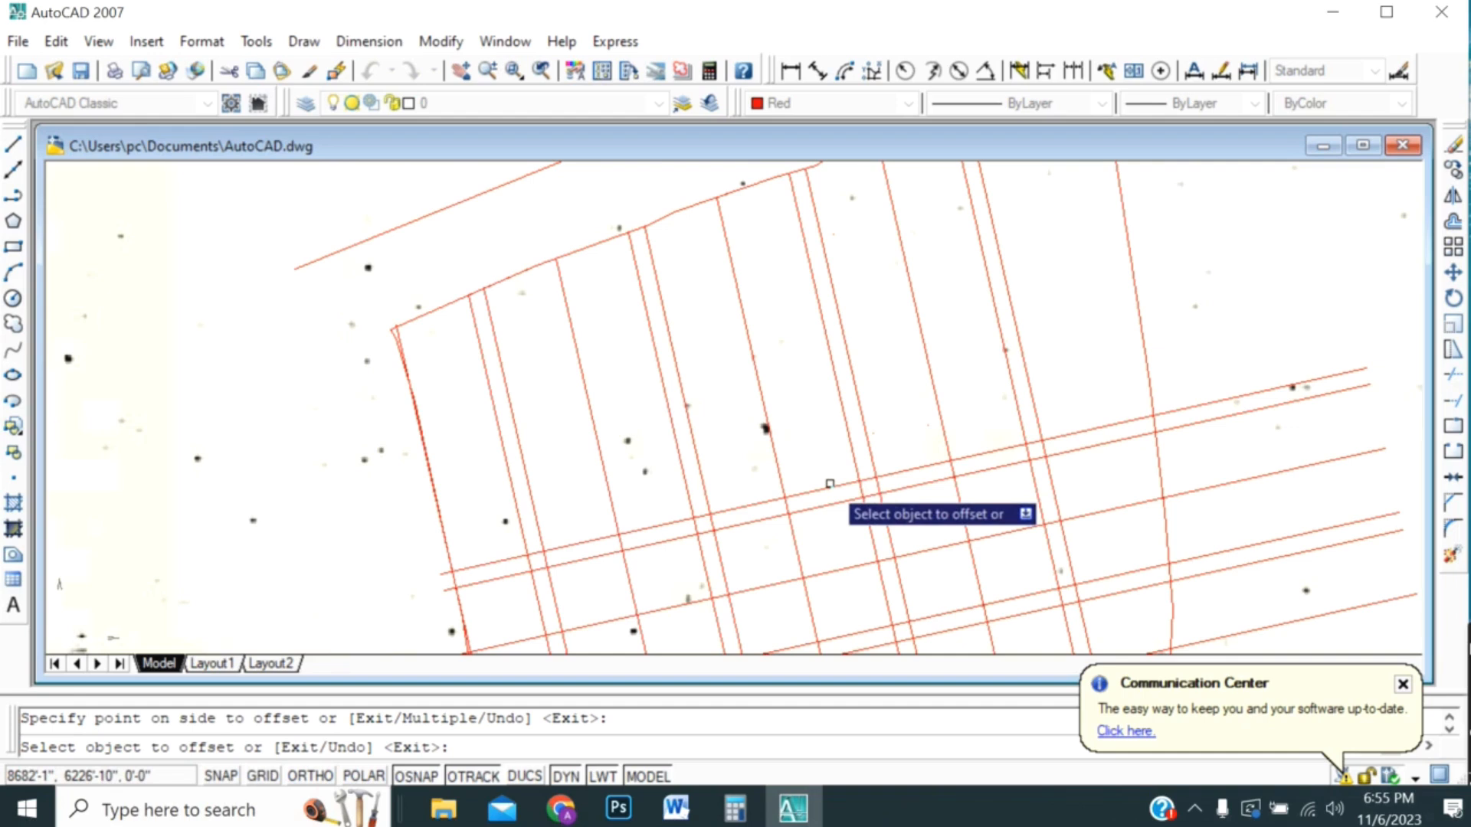
key(Return)
- Offset the upper line of the second 10' strip upward twice in succession, 38.75' each time, for two plot rows
key(Return)
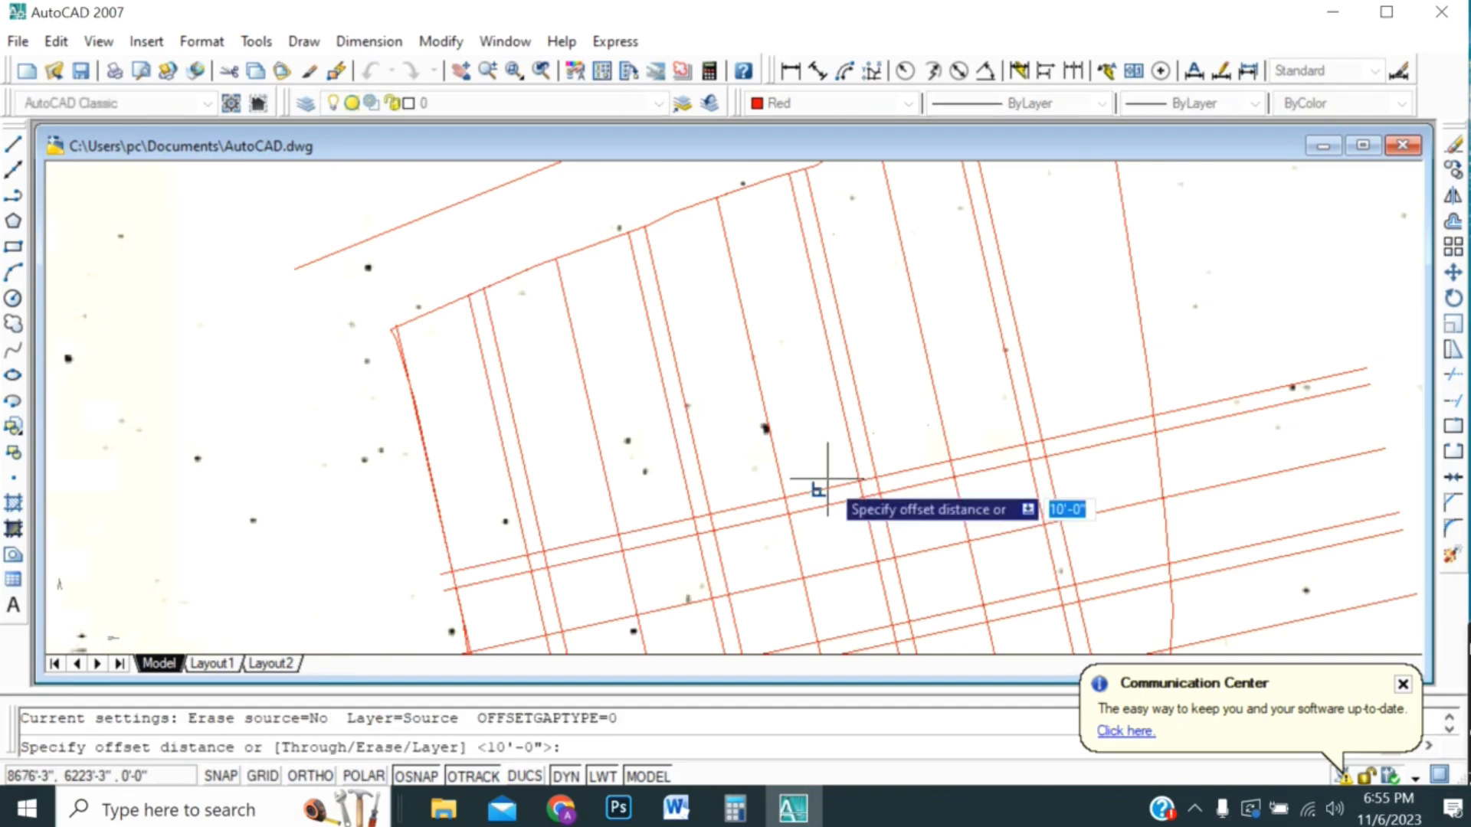
text(38.75)
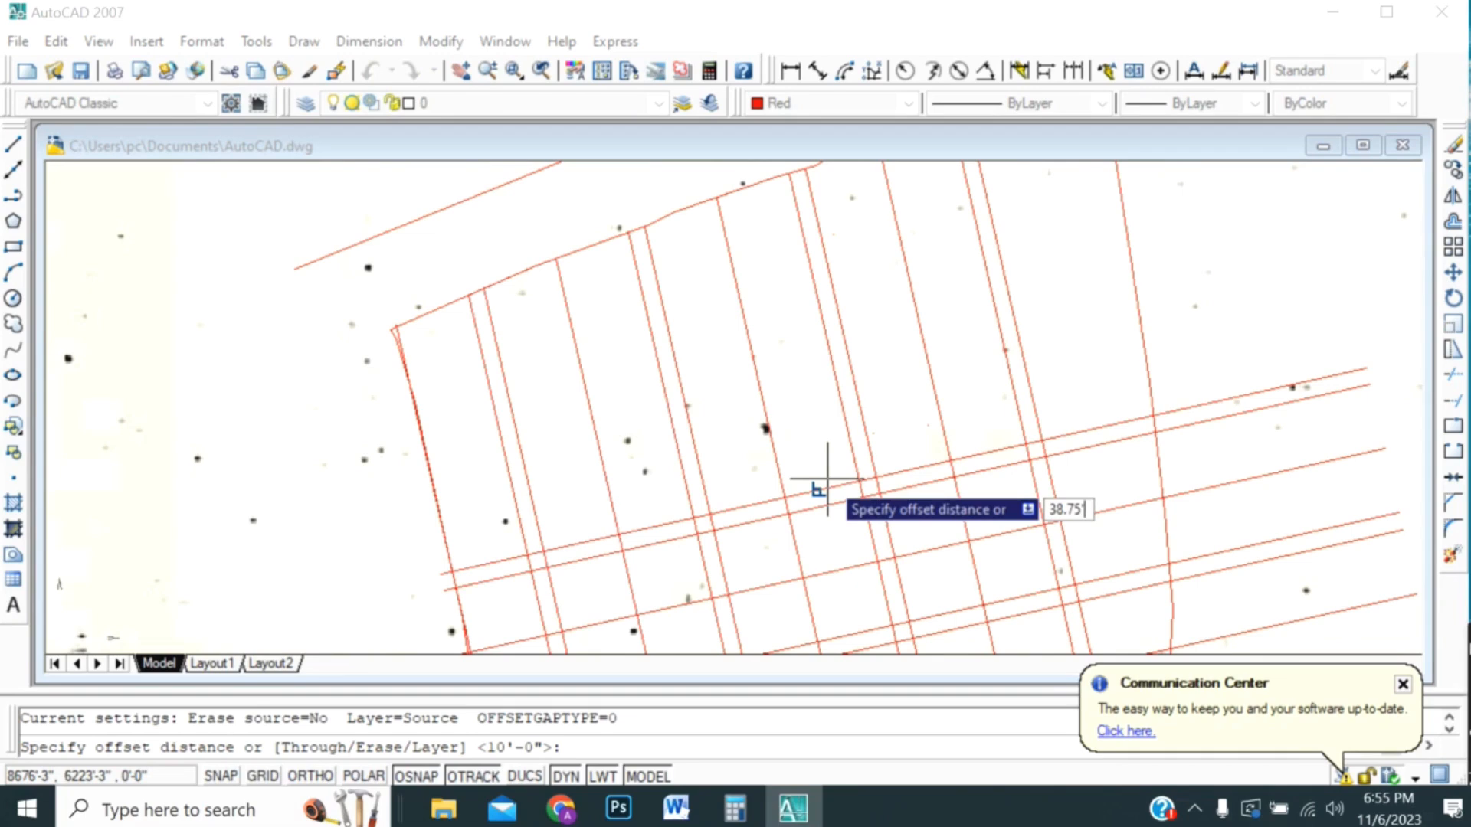
key(Return)
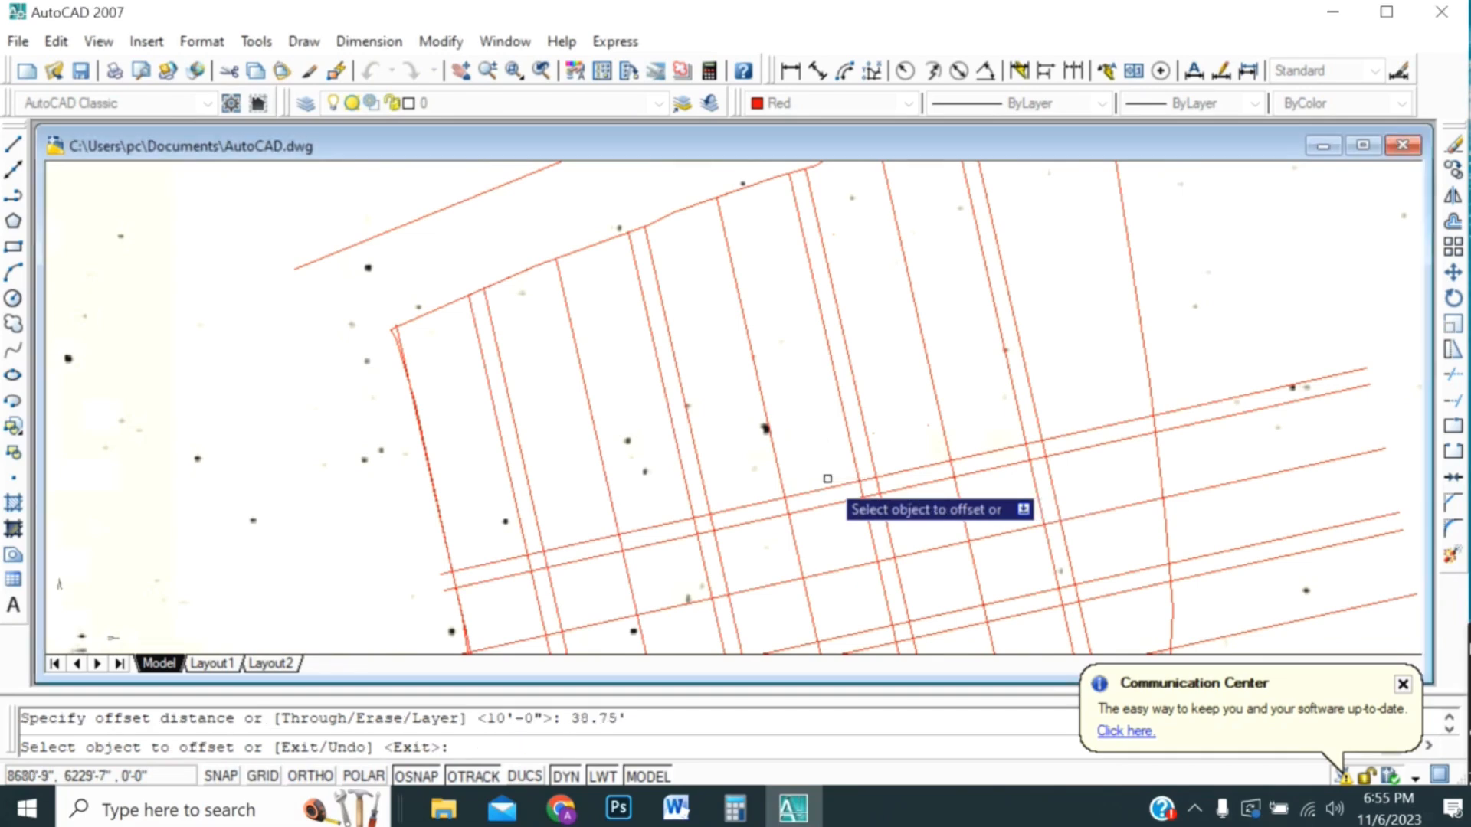
click(831, 485)
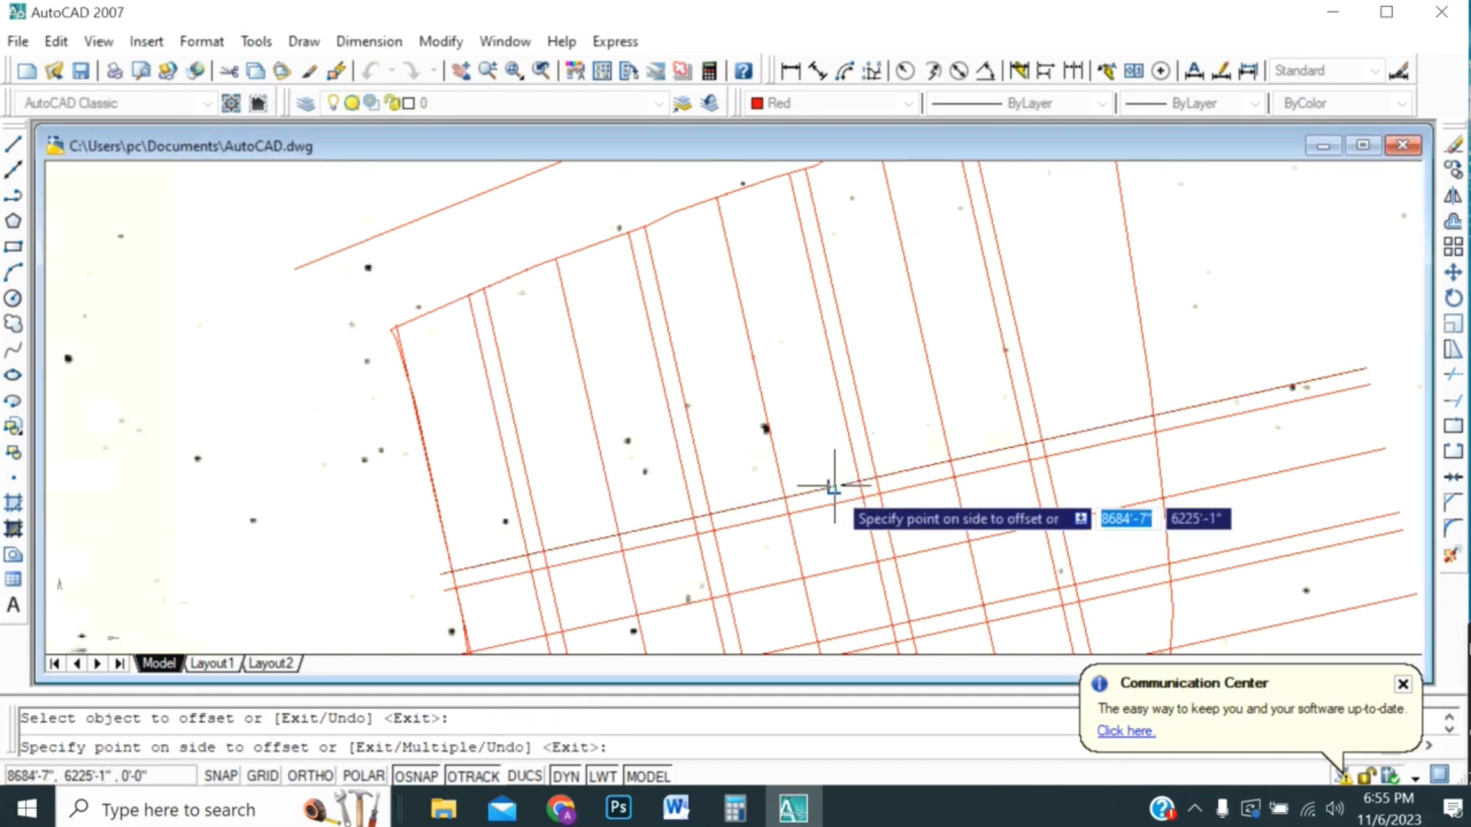
click(801, 410)
click(766, 429)
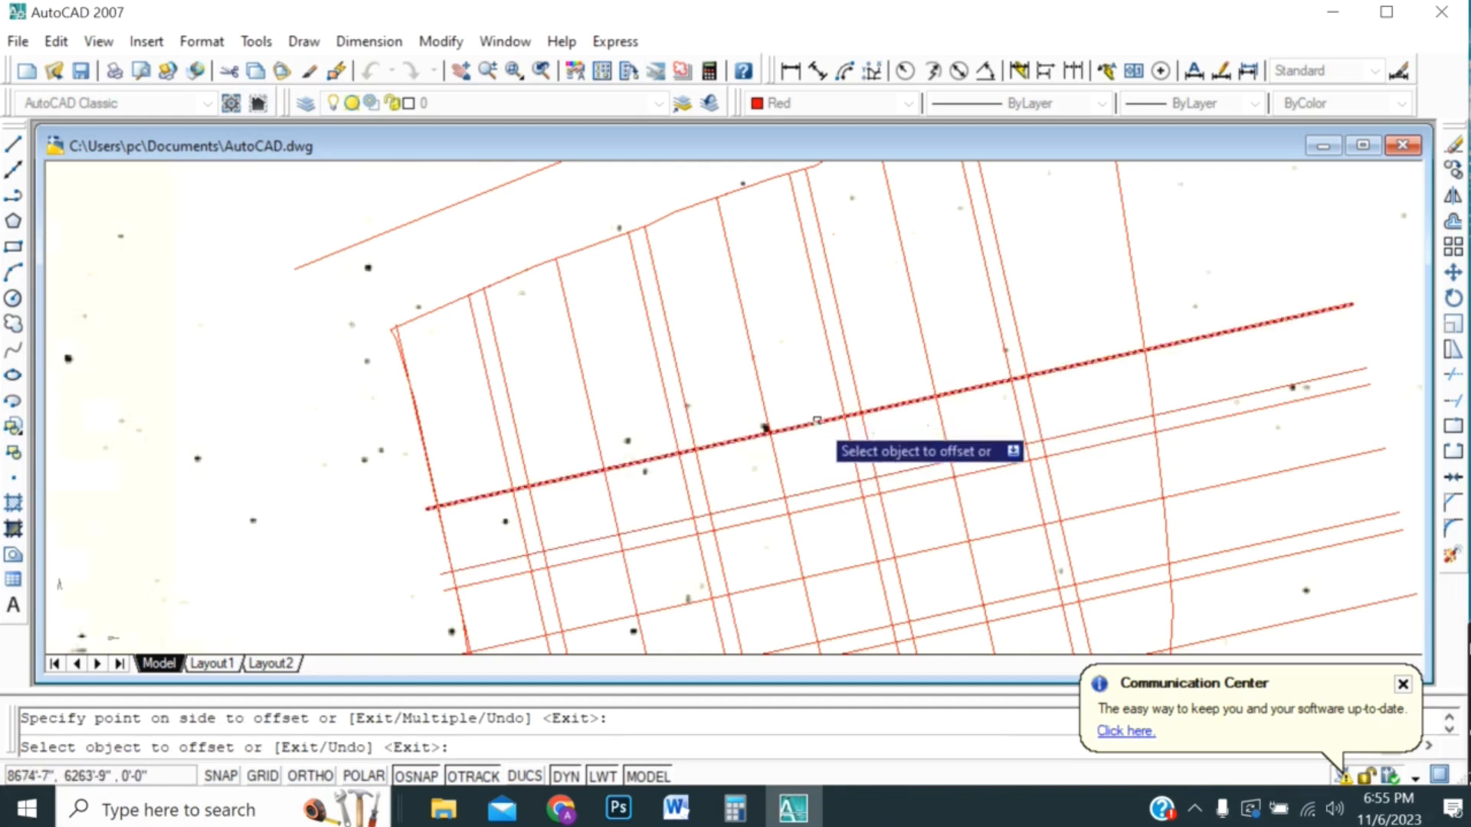
click(794, 340)
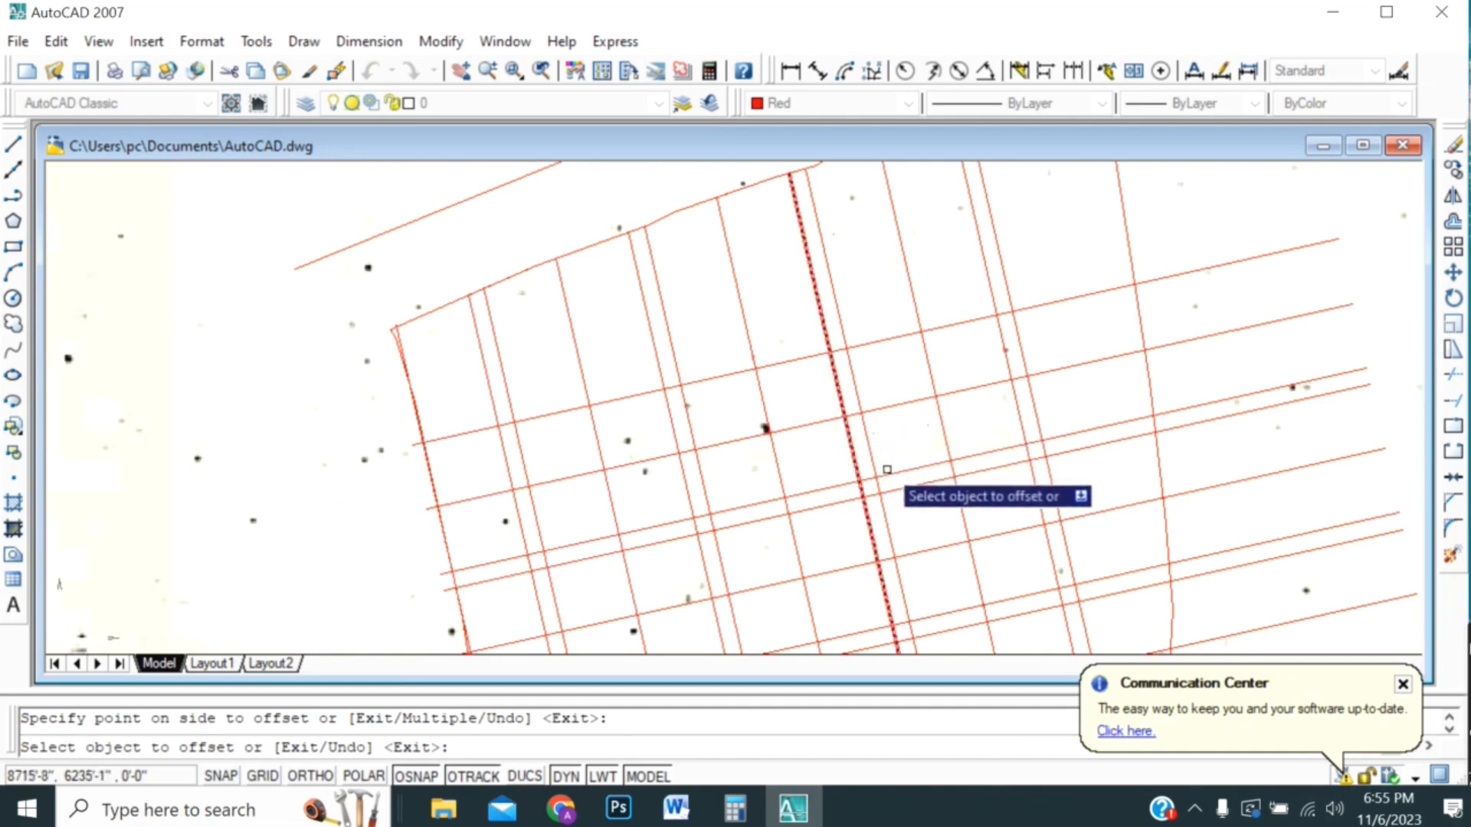
scroll(896, 471, down, 4)
scroll(870, 448, up, 4)
scroll(851, 425, up, 2)
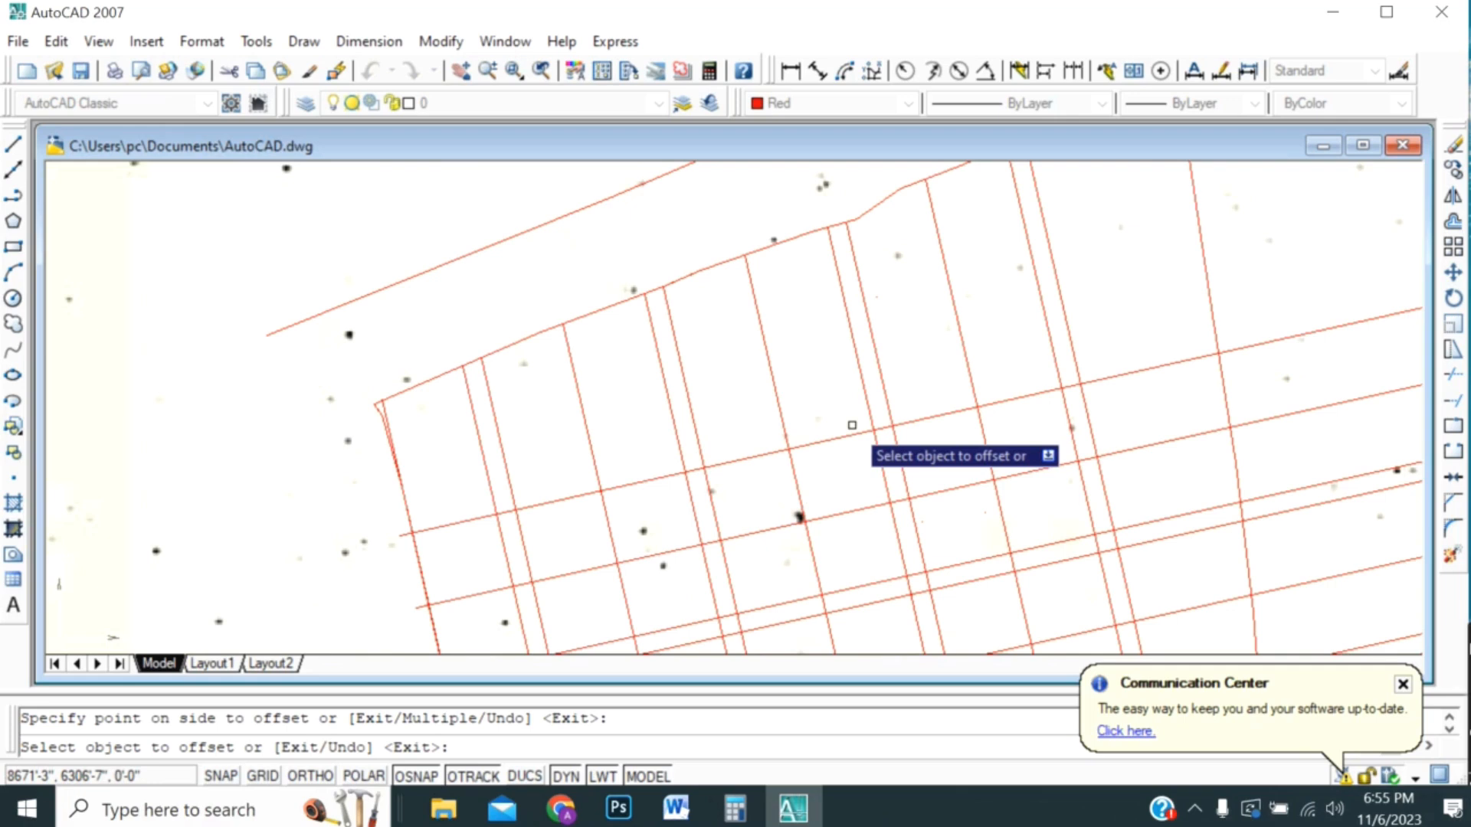
key(Return)
- Offset the current topmost cross line upward by 10' to form the third narrow strip across the block
key(Return)
text(1)
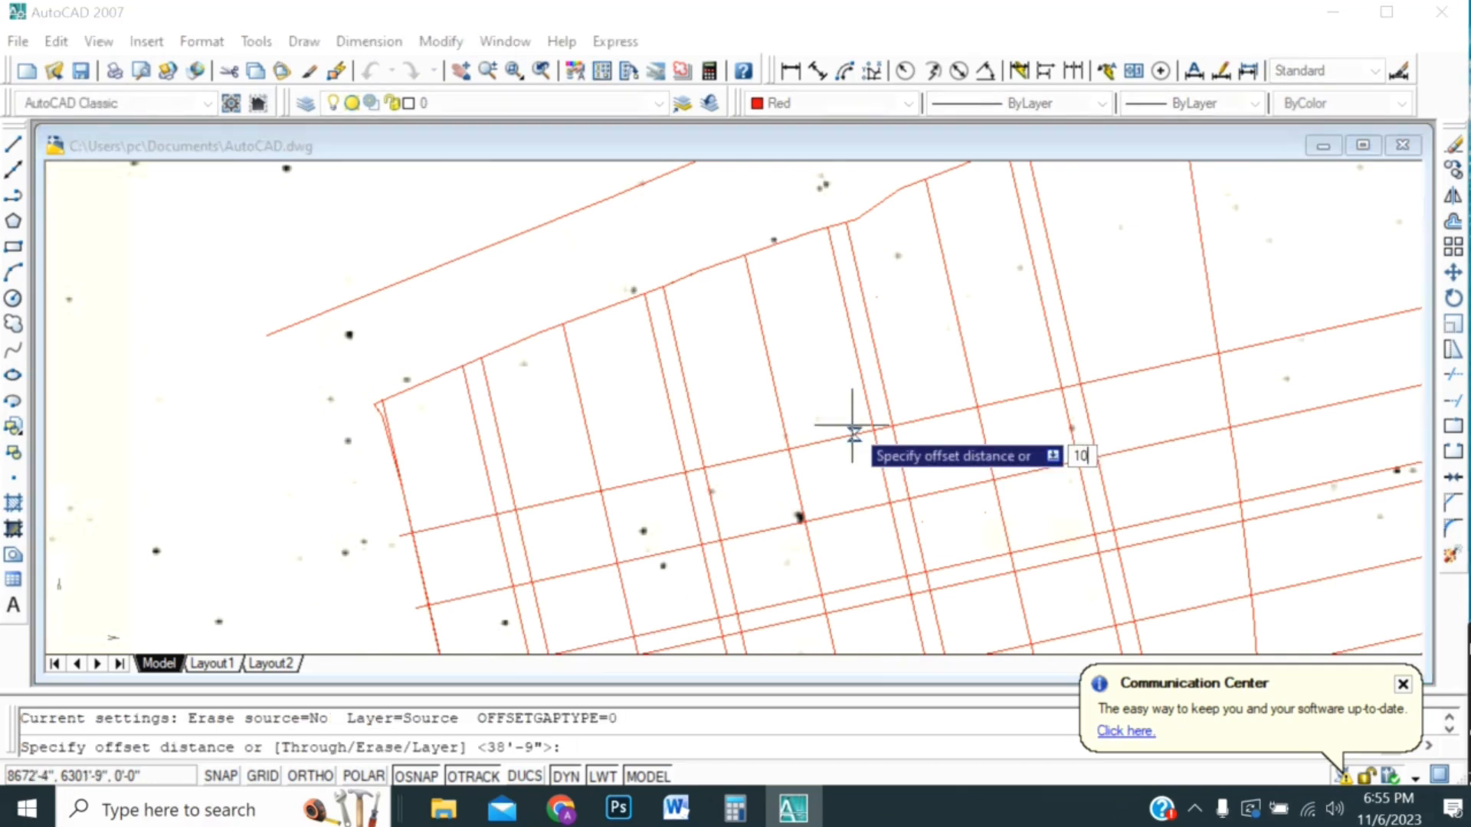
text(0')
key(Return)
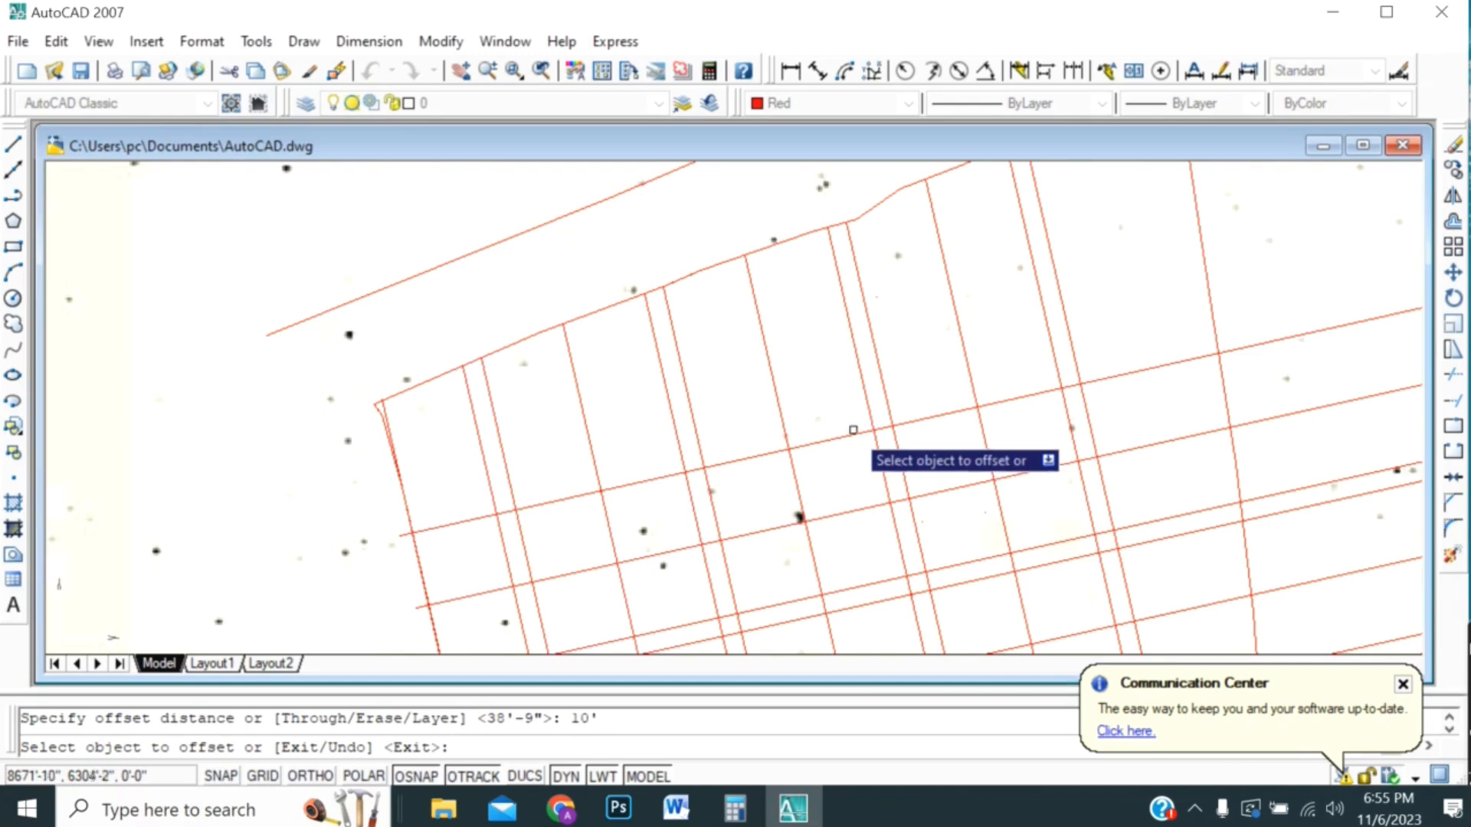
click(853, 433)
click(852, 419)
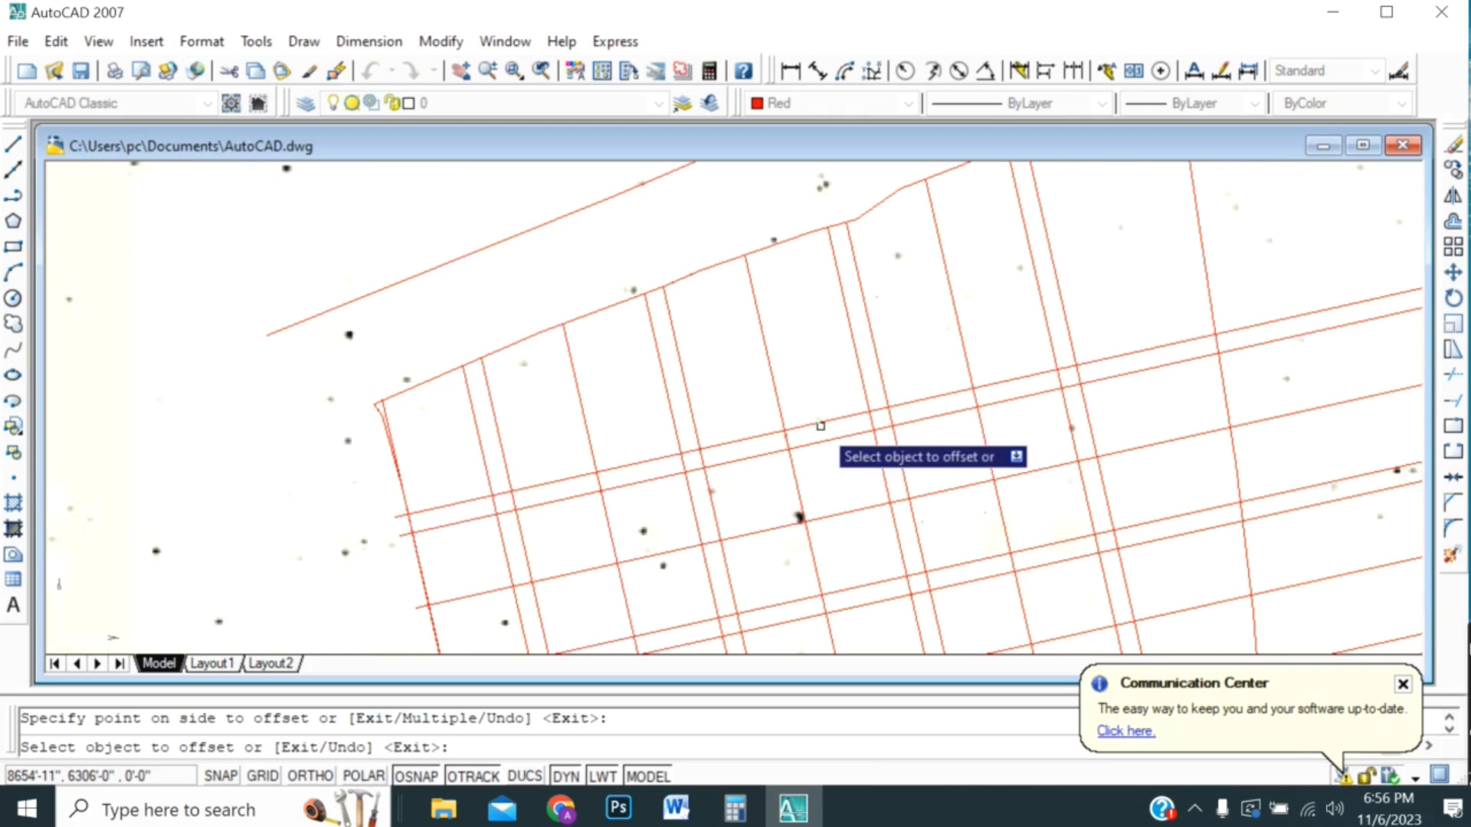
key(Return)
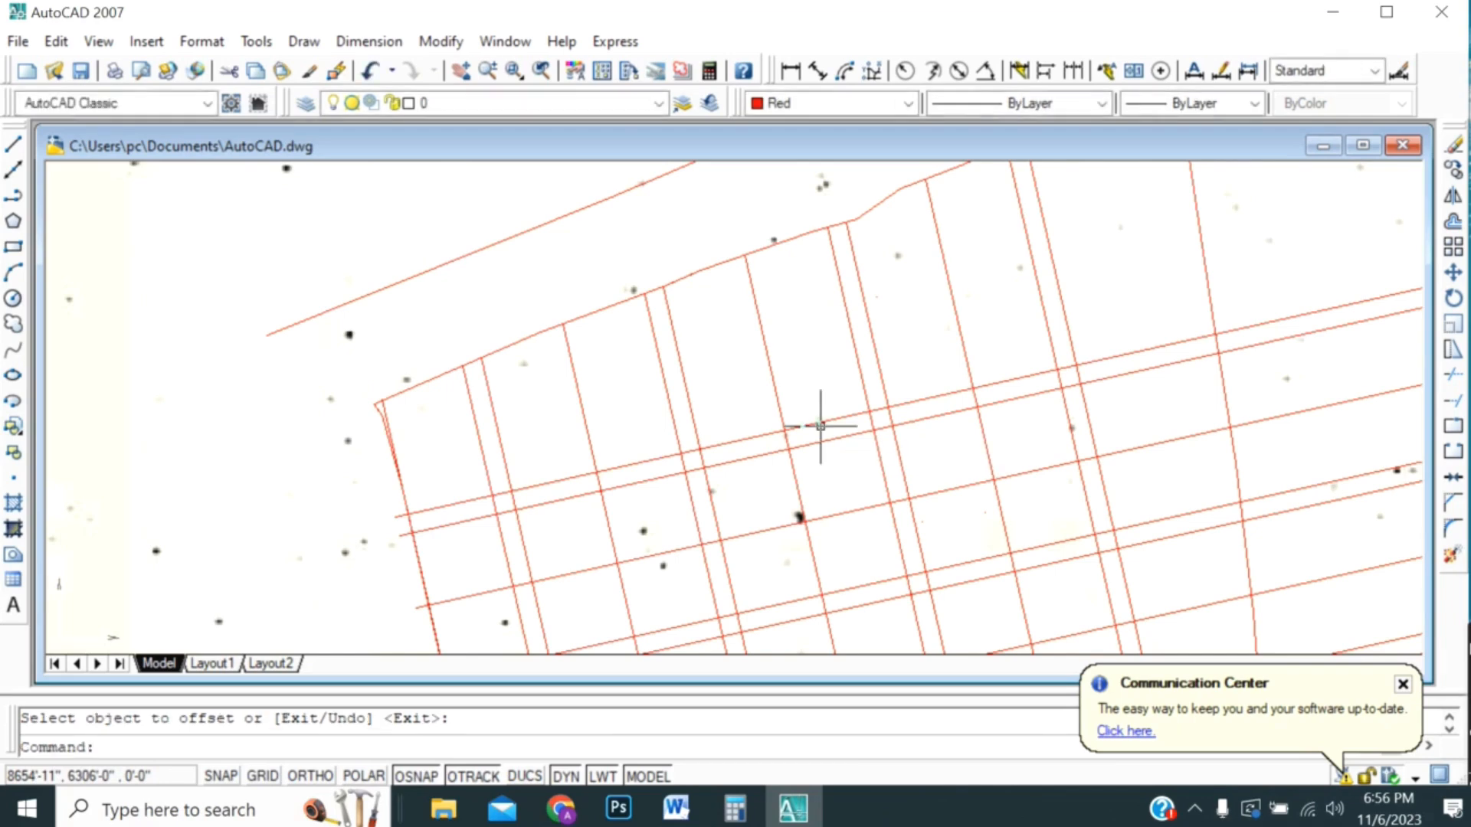
- Offset the third strip's upper line 38.75' upward, and repeat from the resulting line up to the block's upper boundary
key(Return)
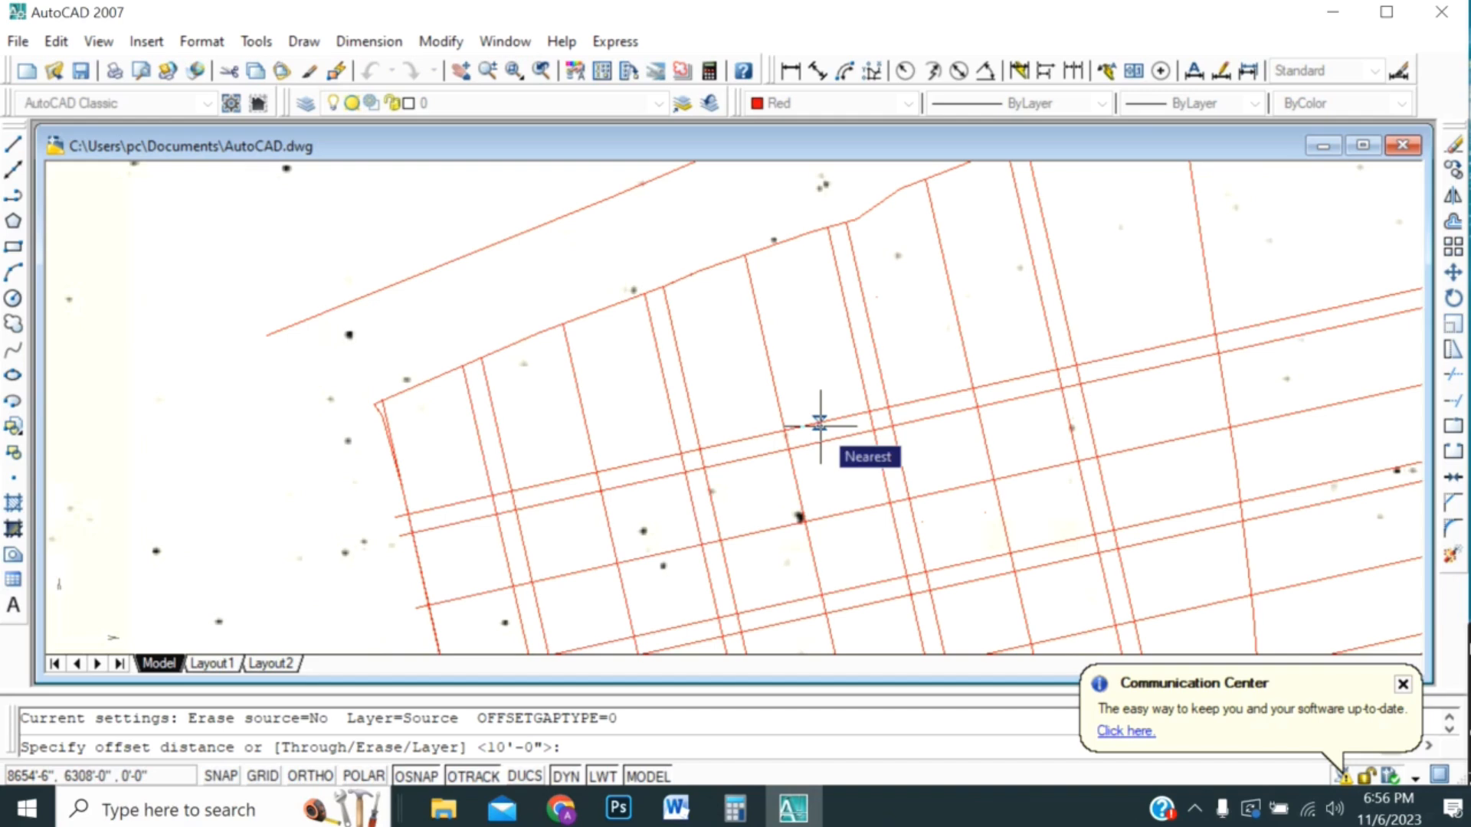
text(38.75')
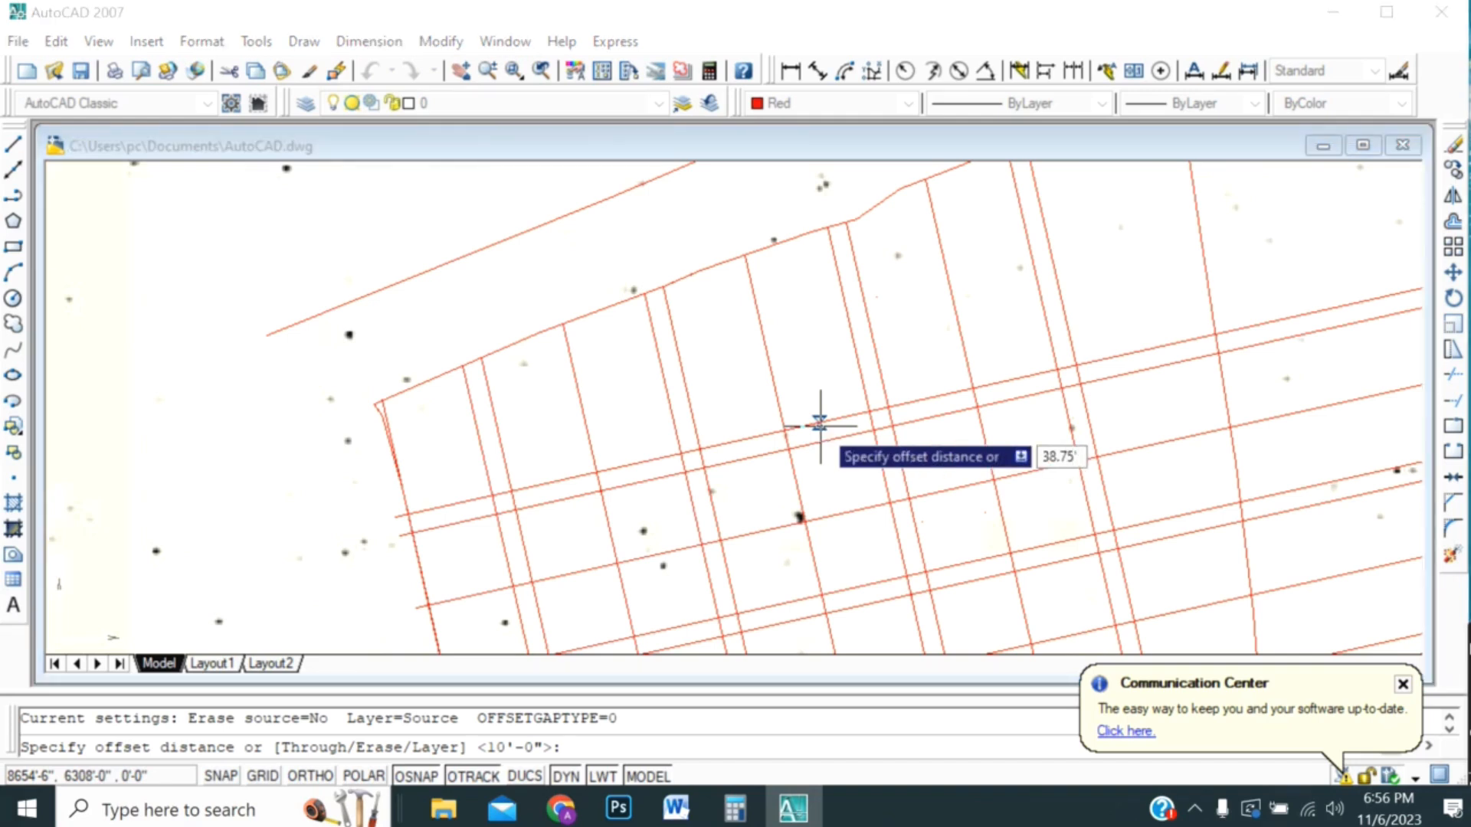
key(Return)
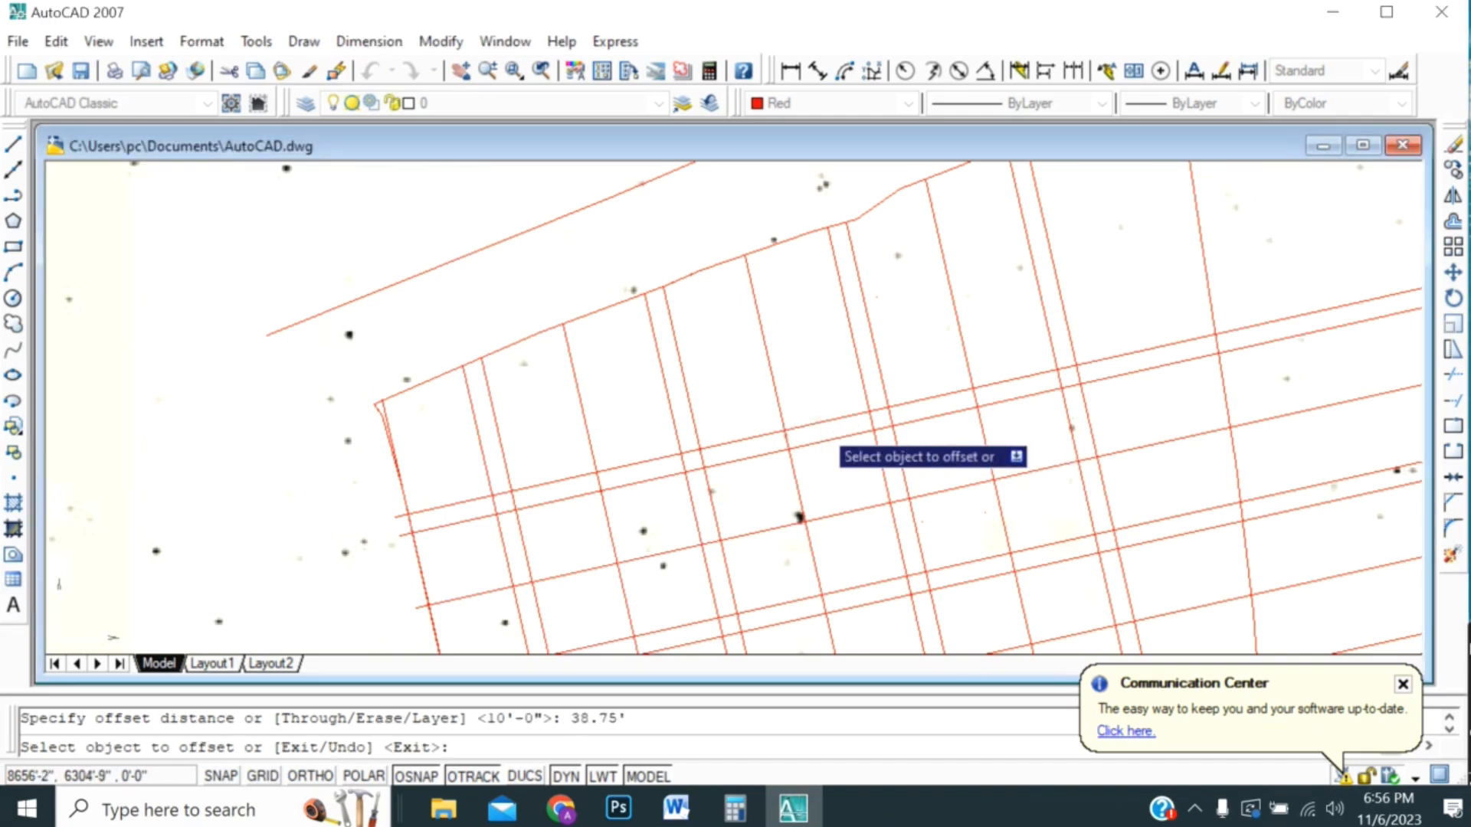
click(828, 421)
click(829, 388)
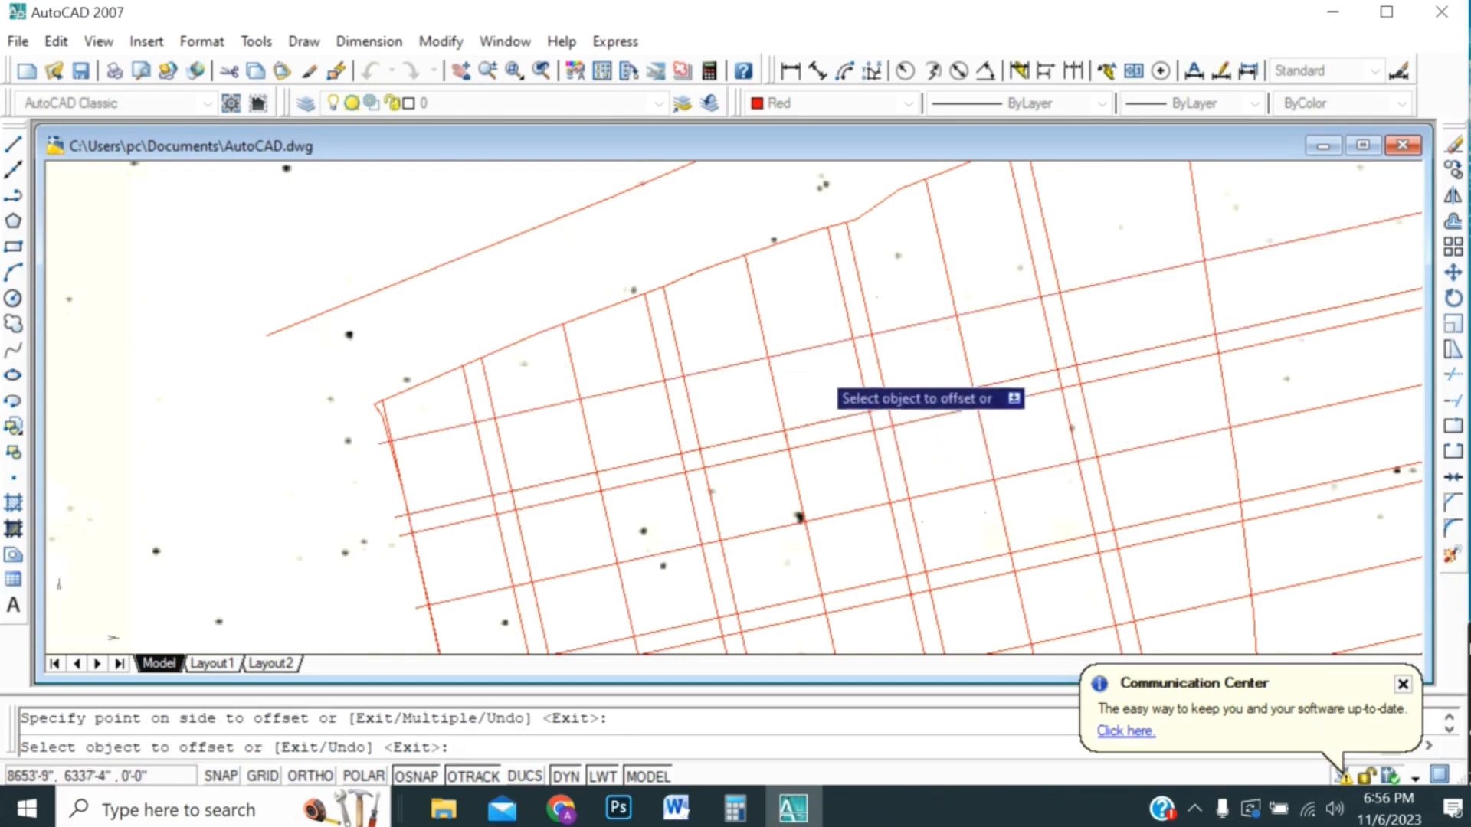
click(812, 335)
click(797, 257)
scroll(850, 398, down, 1)
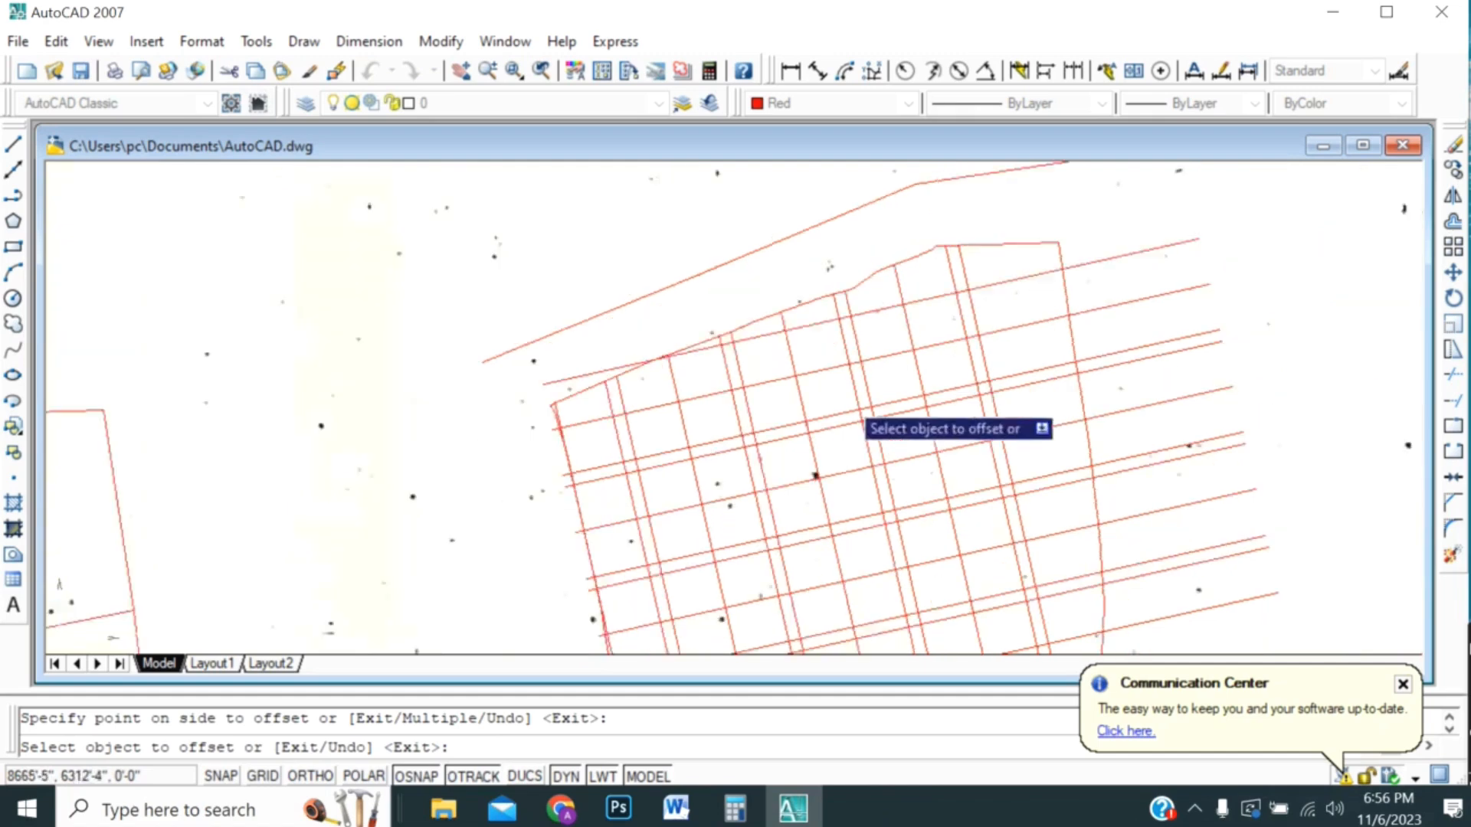
scroll(946, 385, down, 2)
scroll(985, 343, up, 4)
click(688, 322)
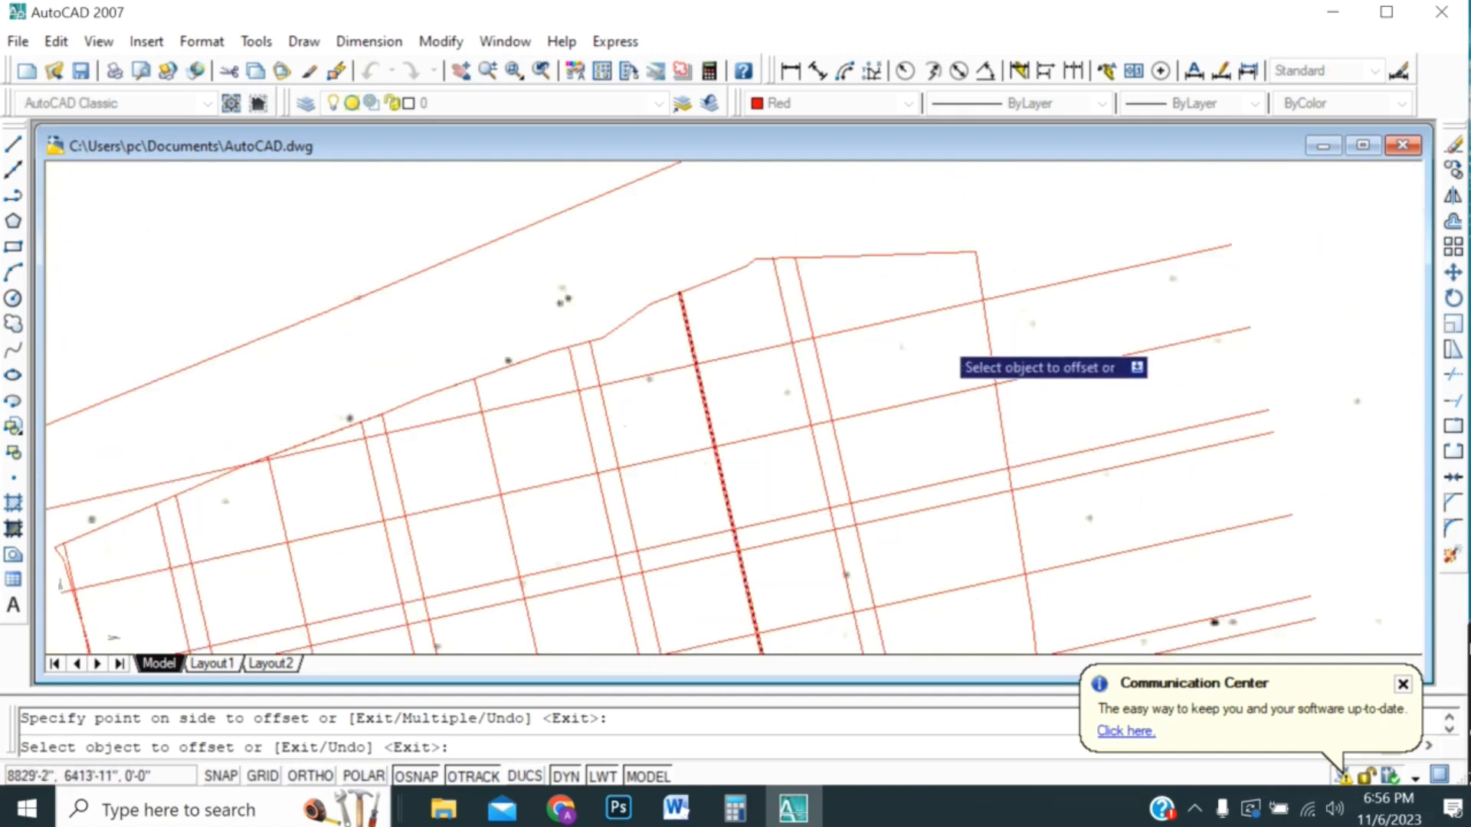
scroll(963, 346, down, 2)
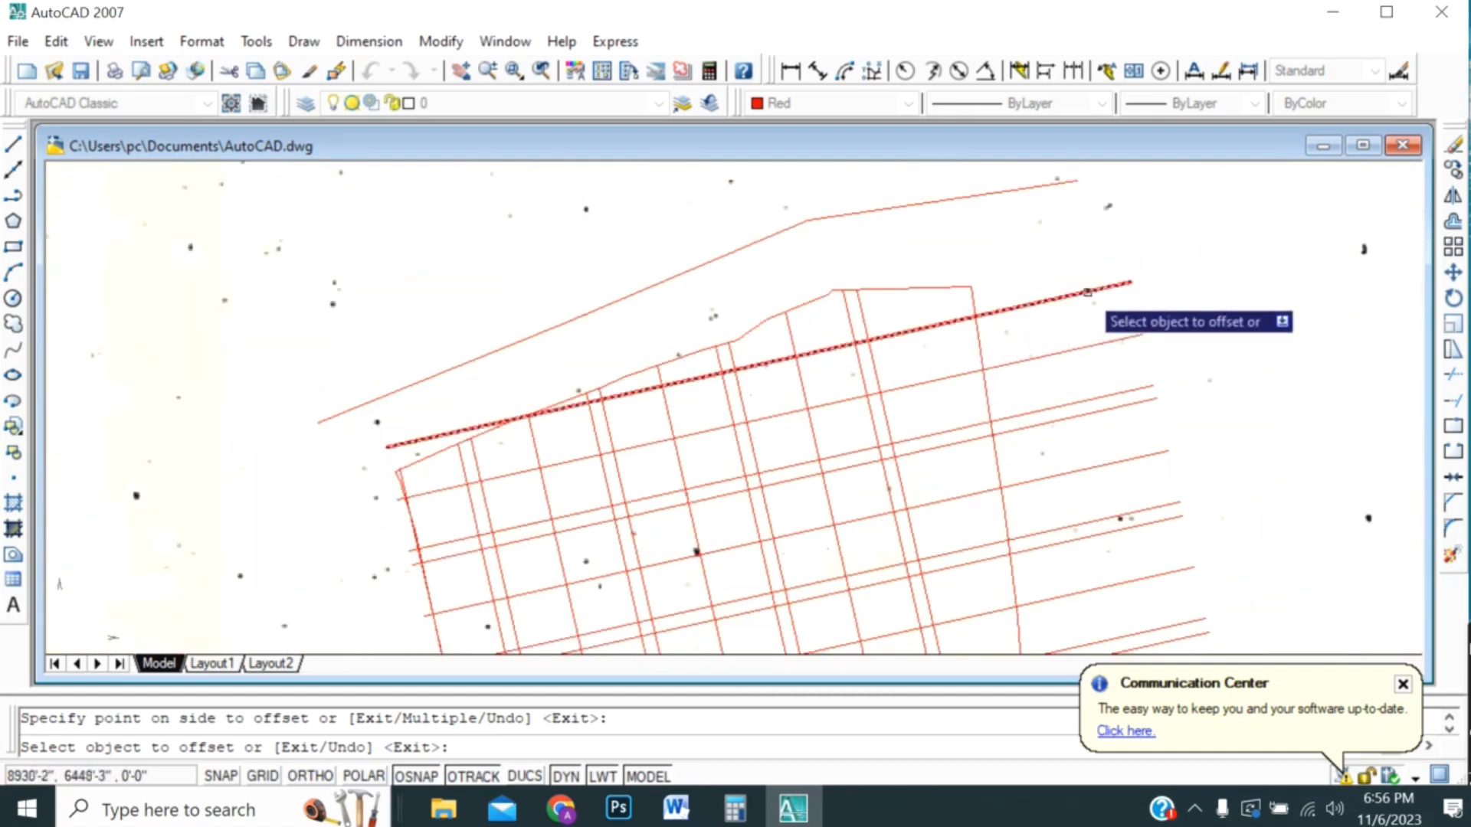
scroll(1103, 292, down, 2)
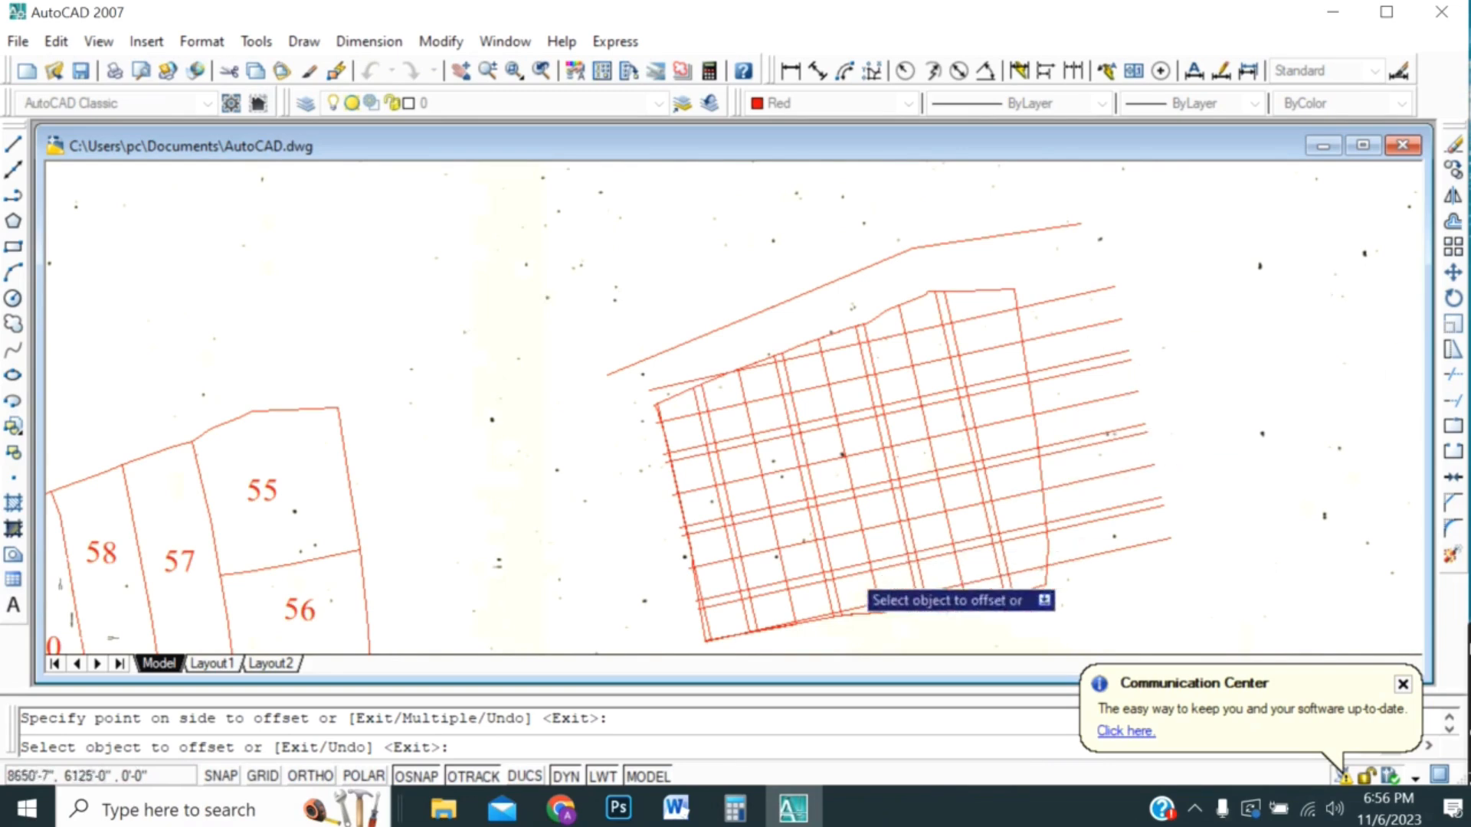
- Trim every cross line's overhang beyond the block's right boundary in one crossing selection, using all objects as cutting edges
scroll(800, 655, up, 4)
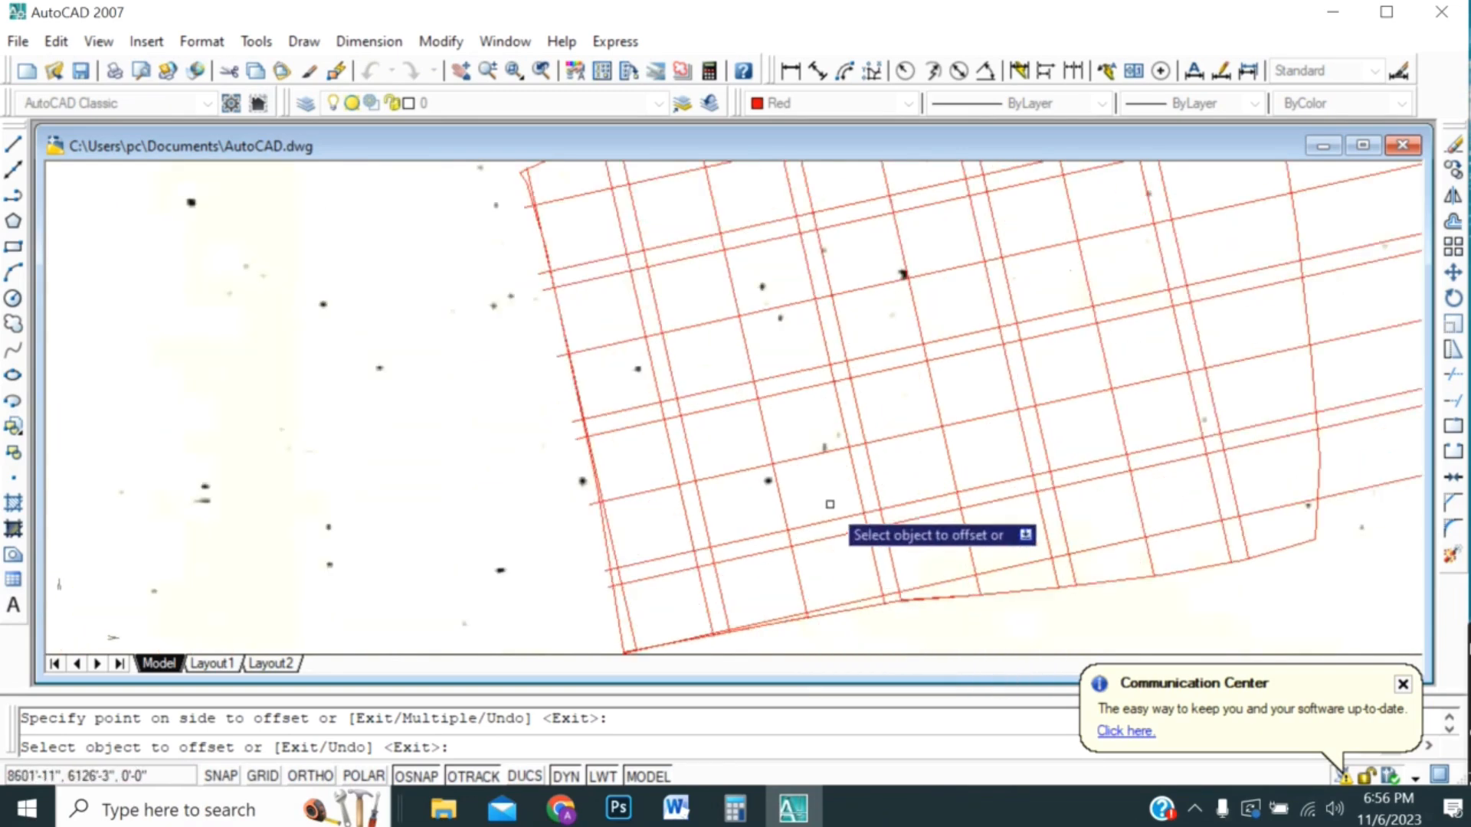
scroll(843, 529, down, 3)
scroll(712, 536, down, 1)
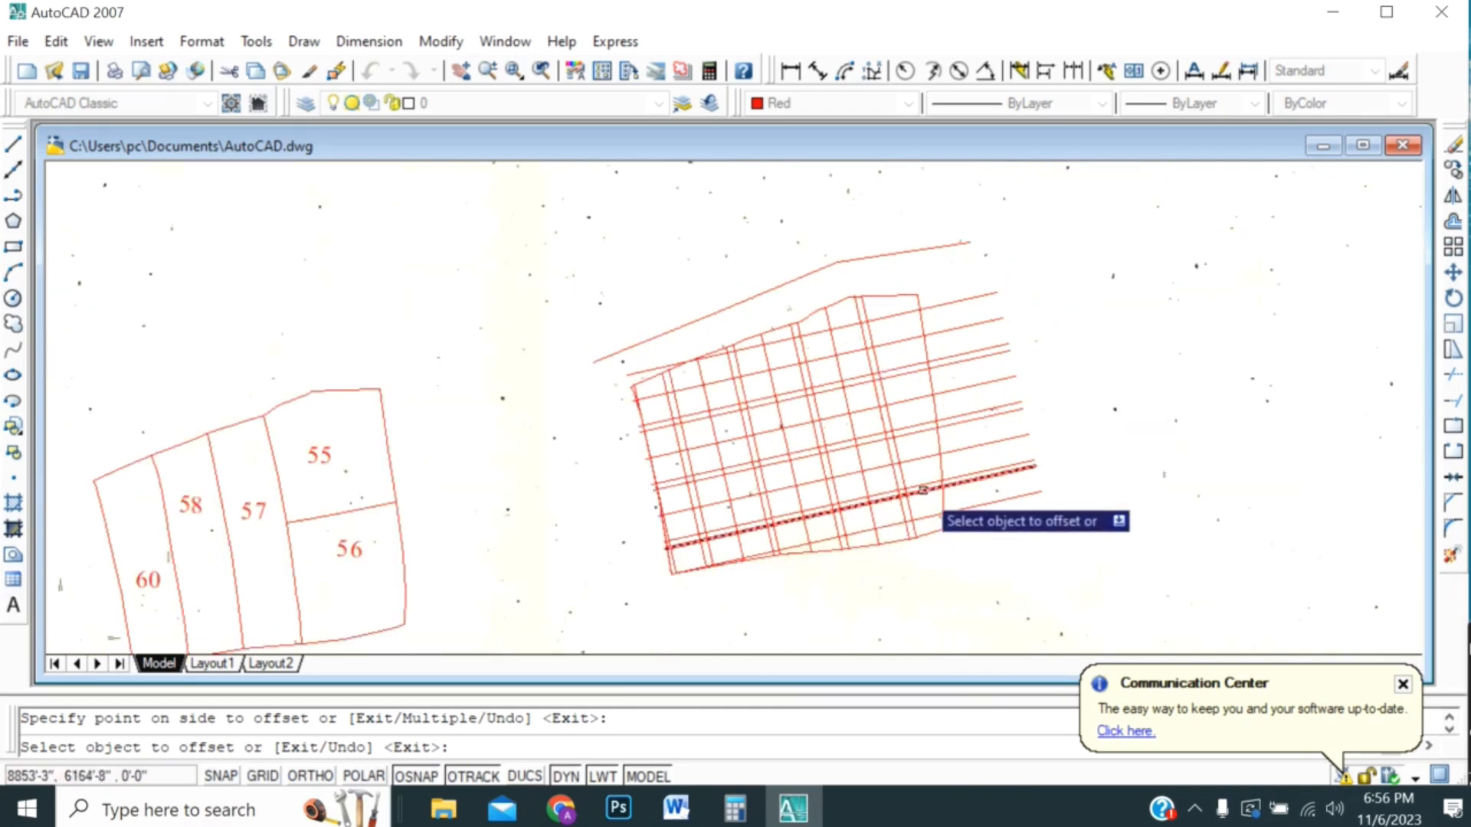
scroll(919, 488, up, 2)
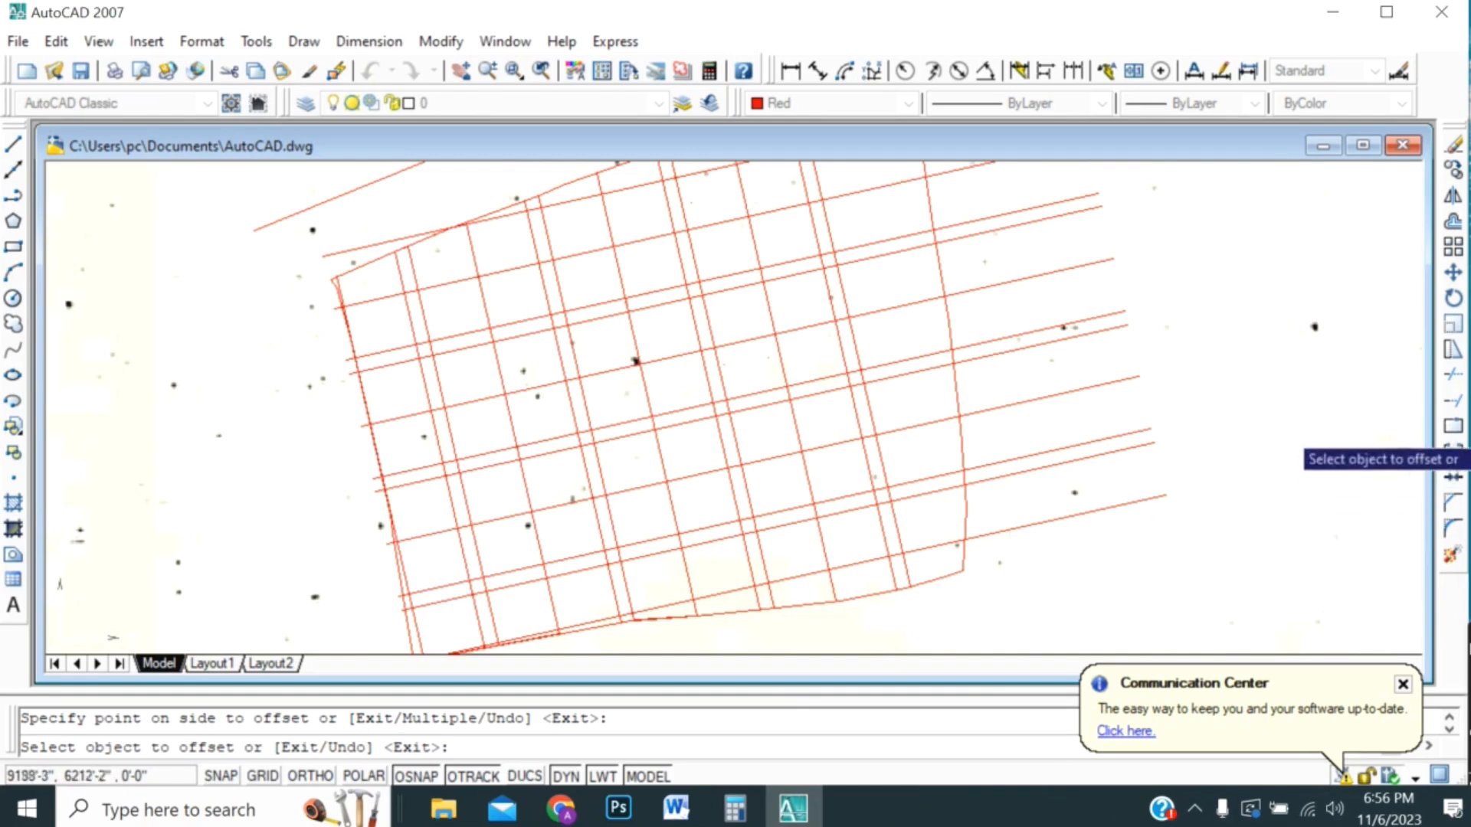
click(1452, 375)
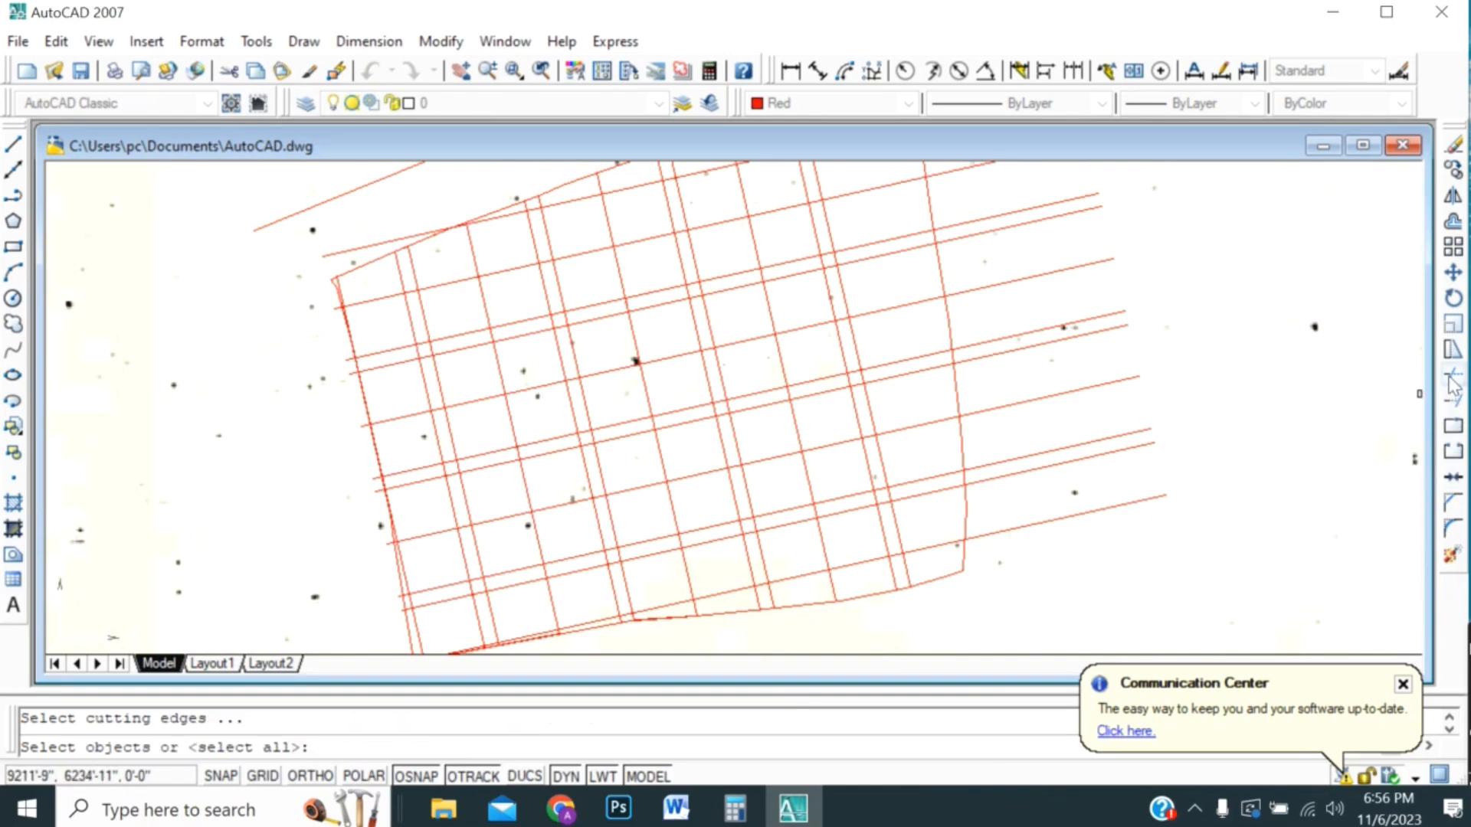
key(Return)
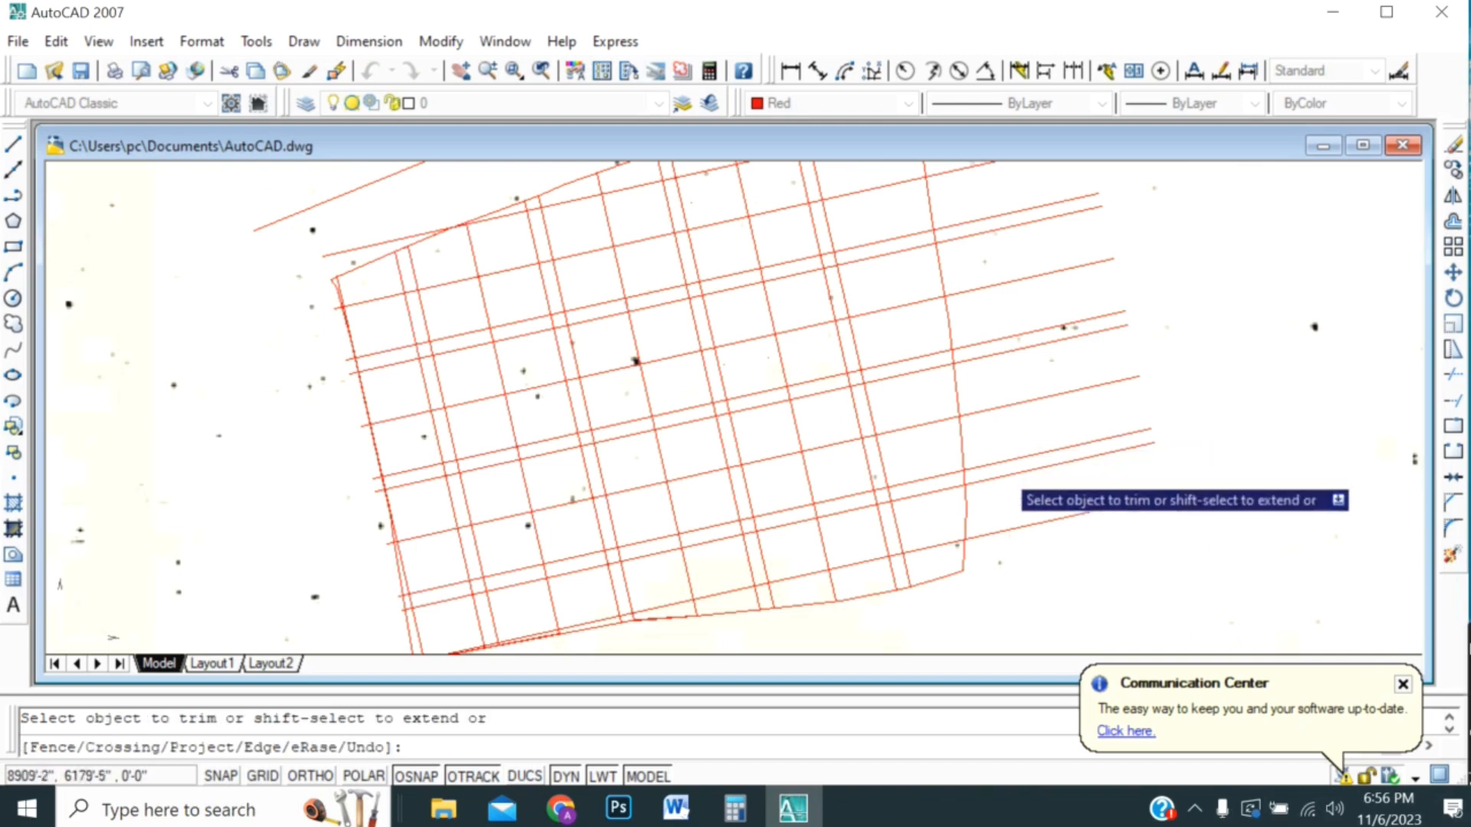
scroll(1008, 491, down, 2)
click(1244, 220)
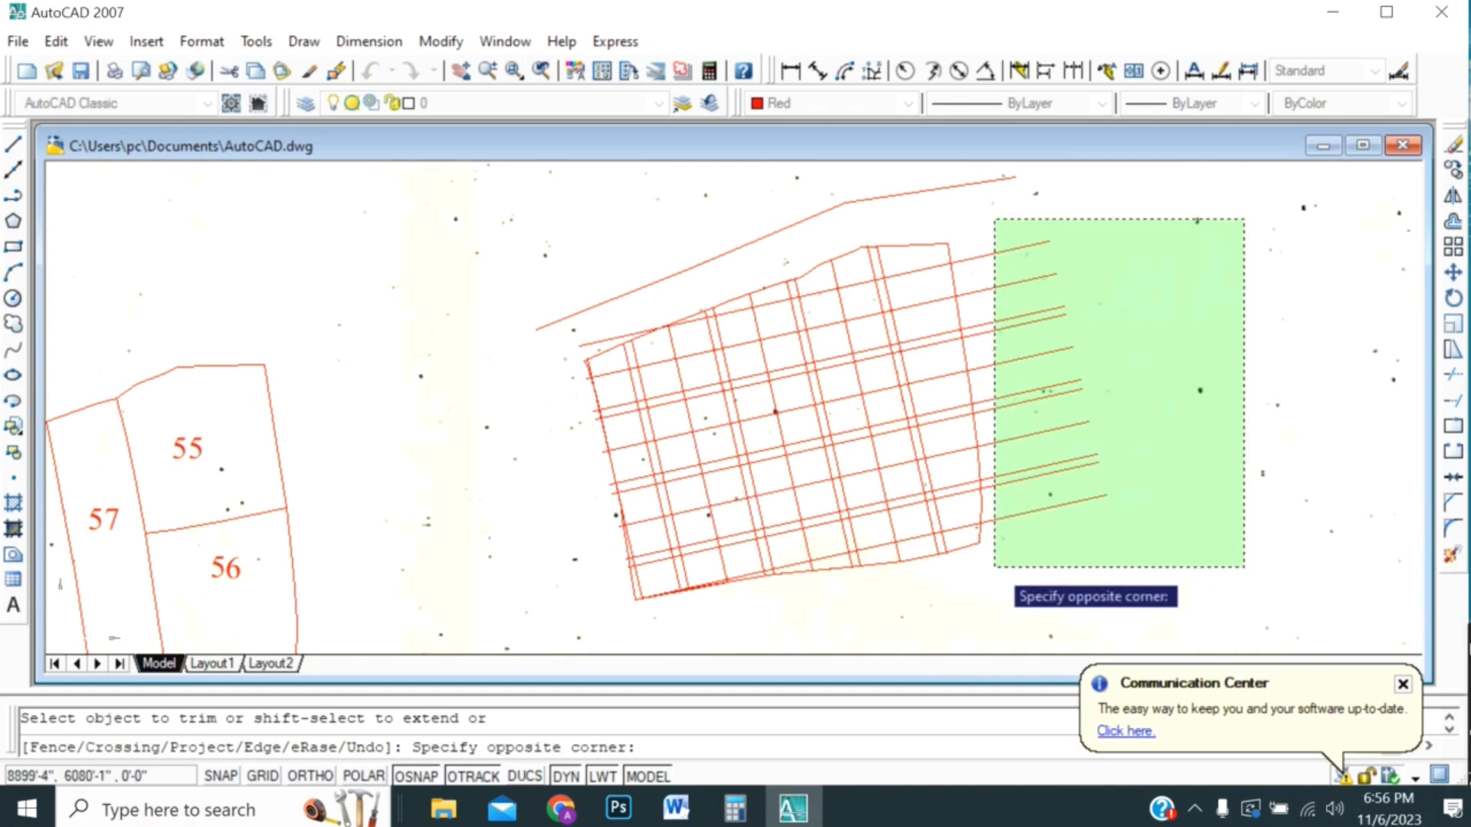
click(995, 566)
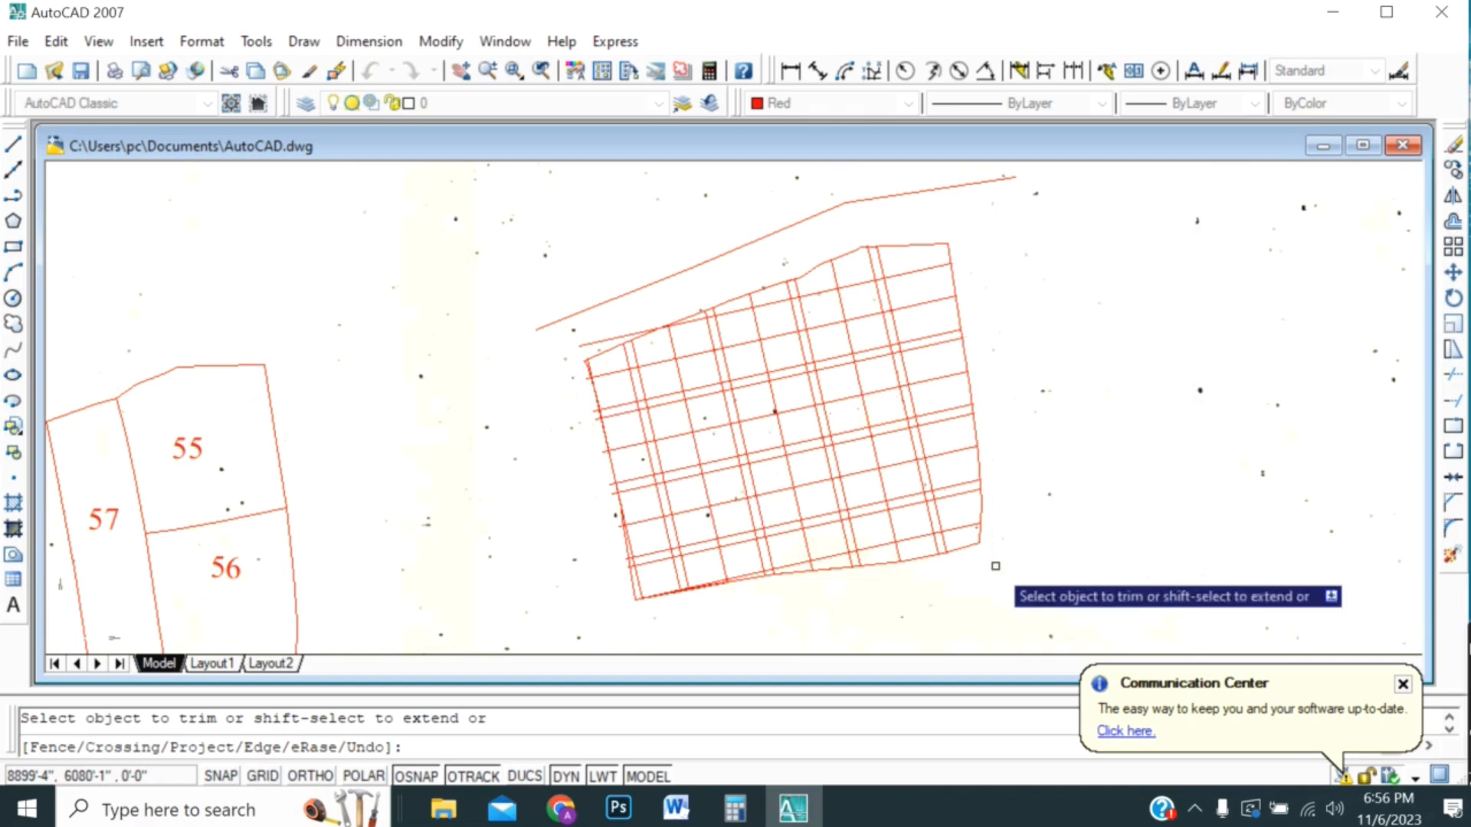
- Trim the ends of the lowest narrow strip's two lines that overhang the block's left boundary
scroll(589, 595, up, 3)
scroll(709, 550, up, 2)
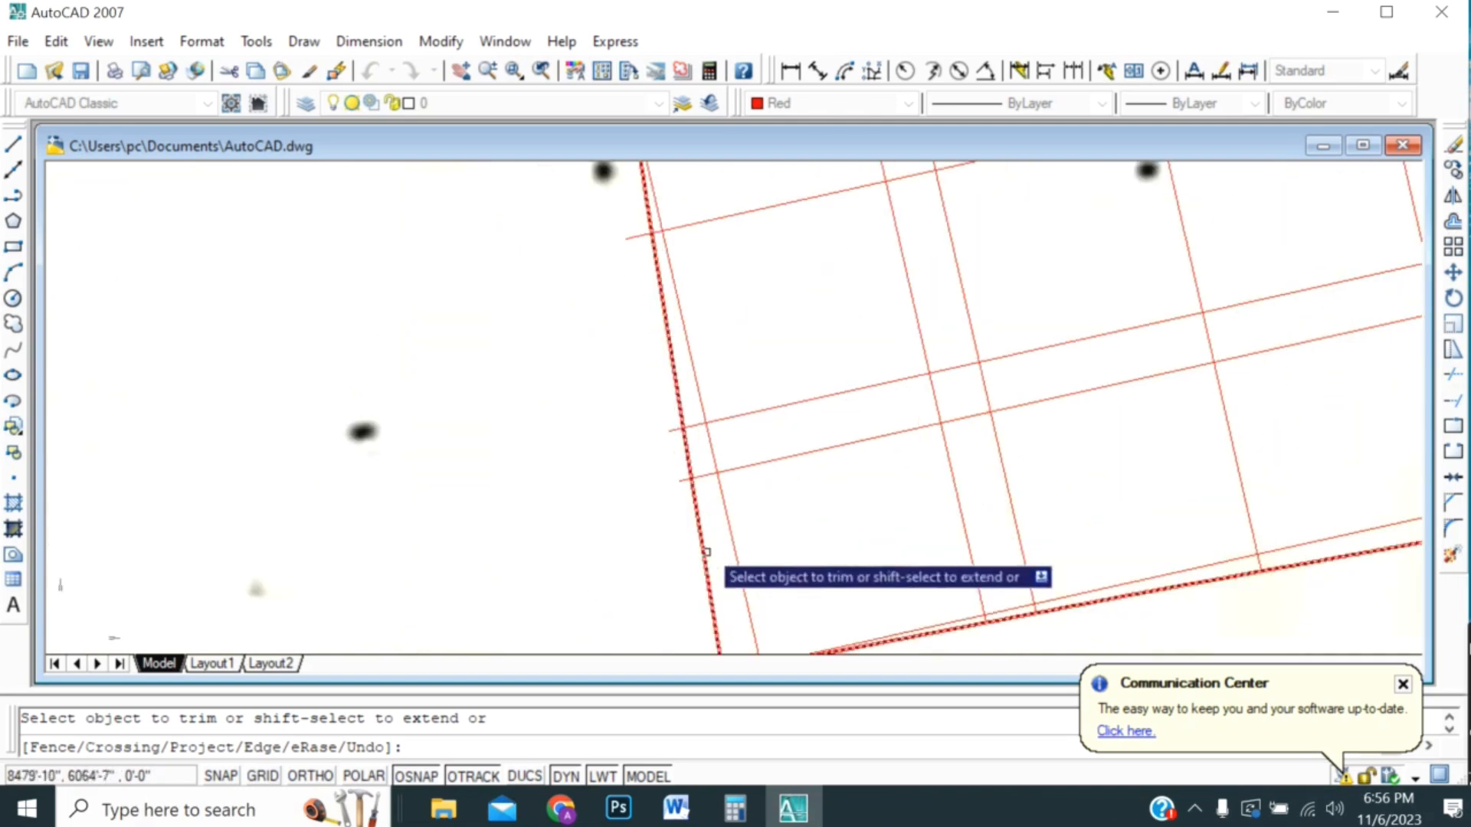
click(621, 397)
scroll(634, 420, up, 3)
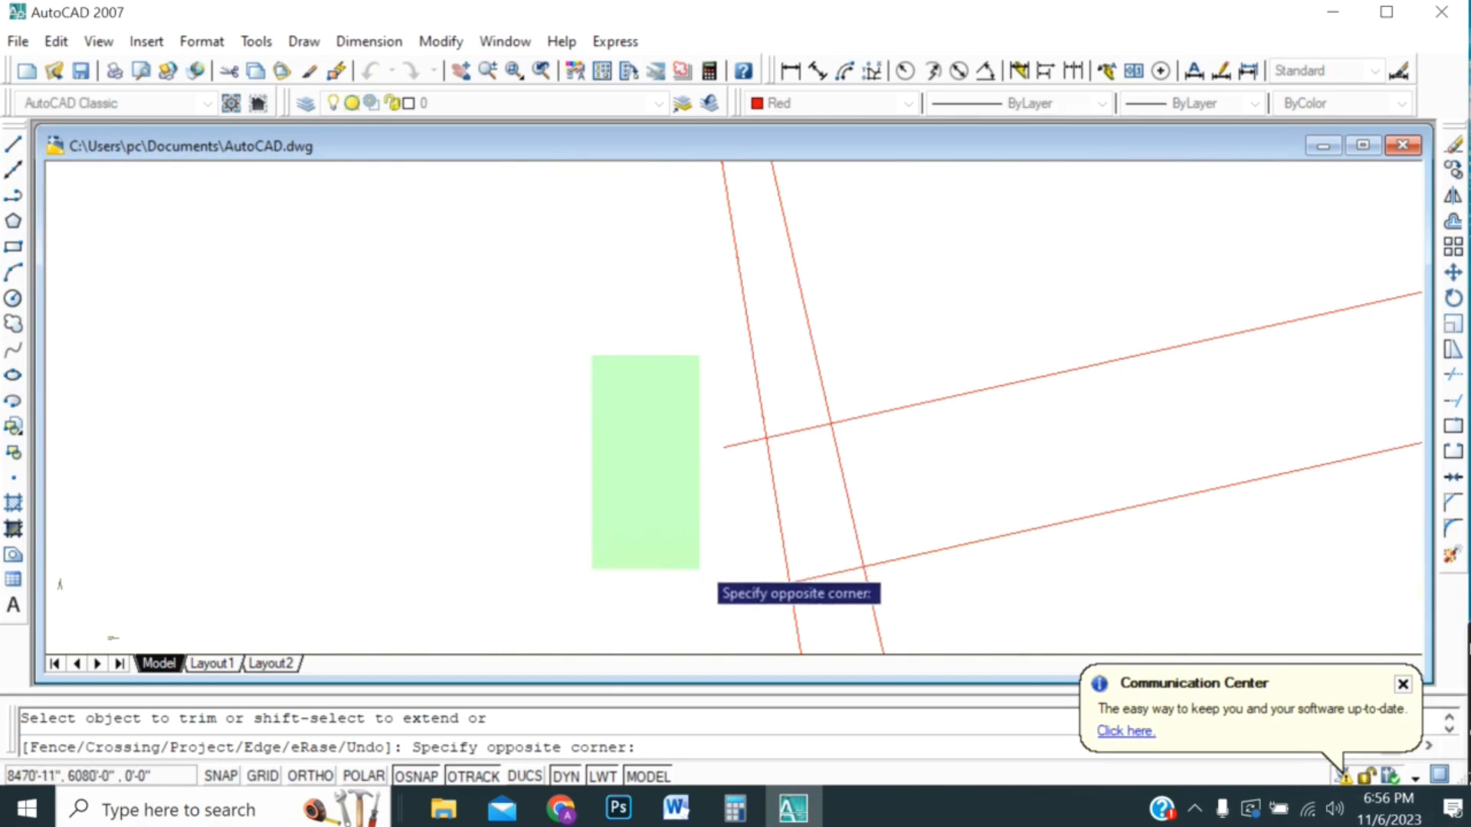
click(748, 645)
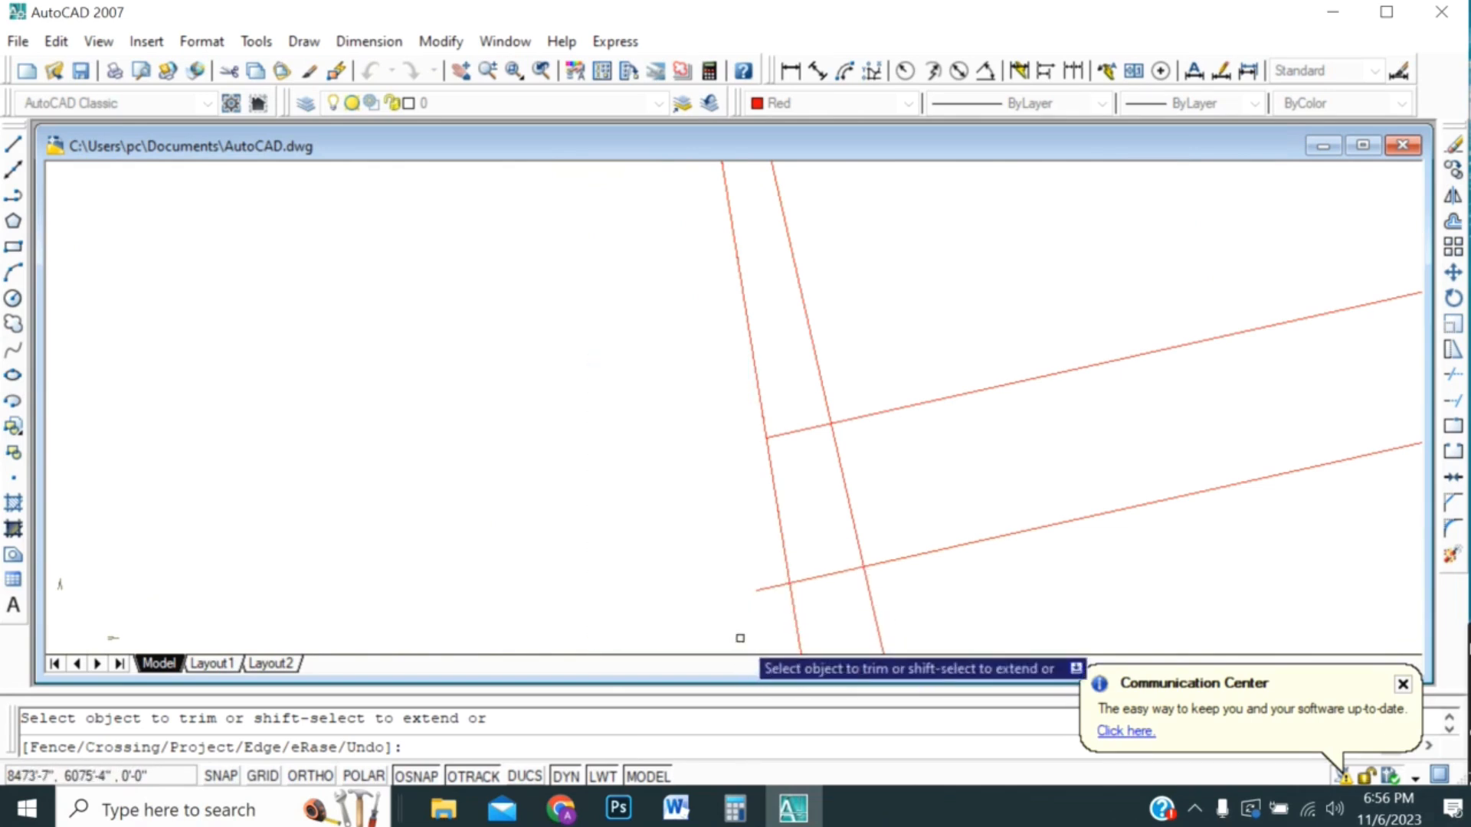
click(739, 573)
click(762, 609)
scroll(753, 436, down, 6)
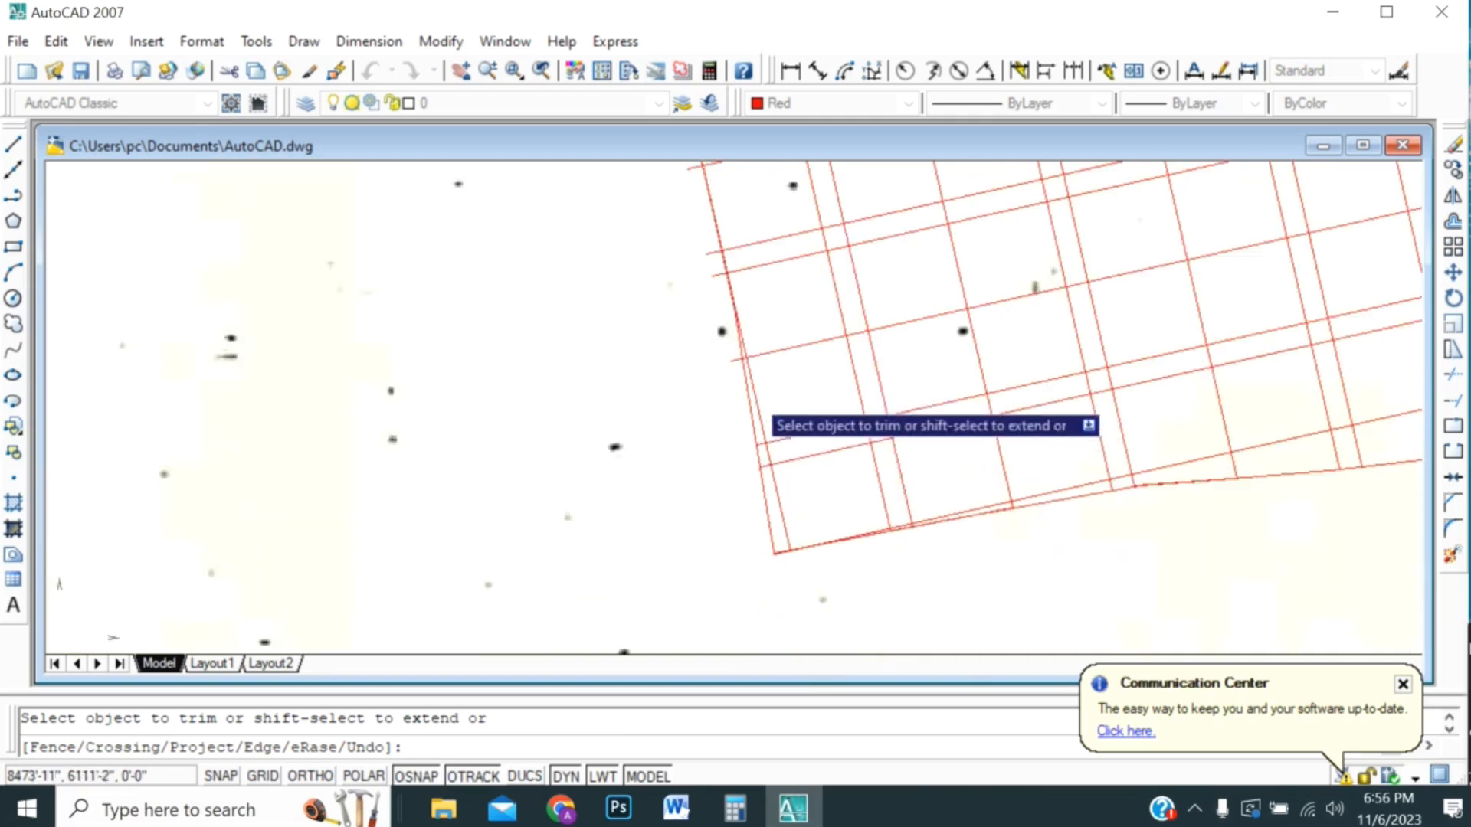
- Trim away the redundant inner line beside the left boundary in the bottom plot row and the lowest narrow strip
scroll(783, 509, up, 4)
scroll(778, 511, up, 3)
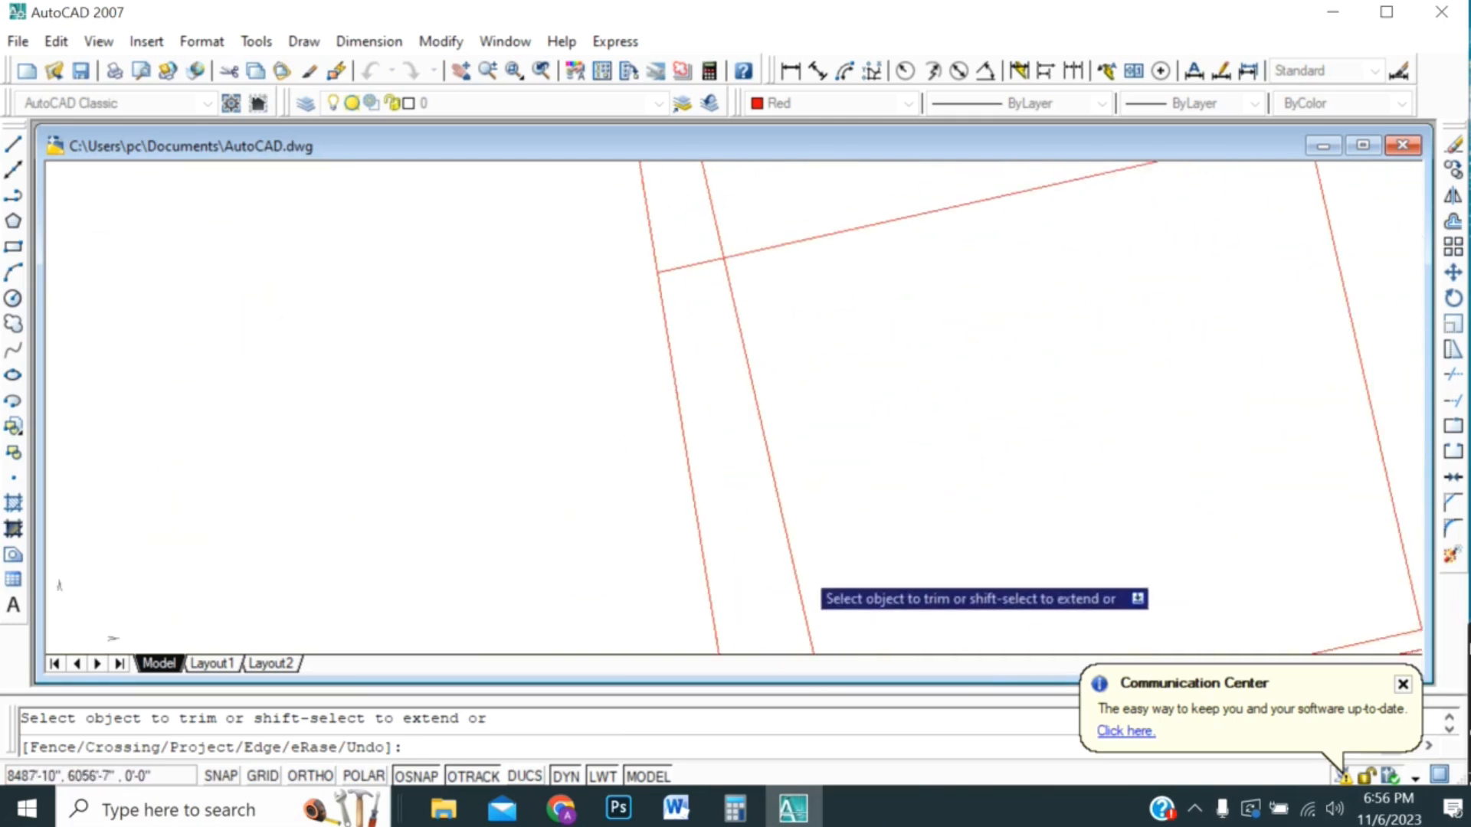
scroll(799, 571, down, 6)
scroll(782, 553, up, 4)
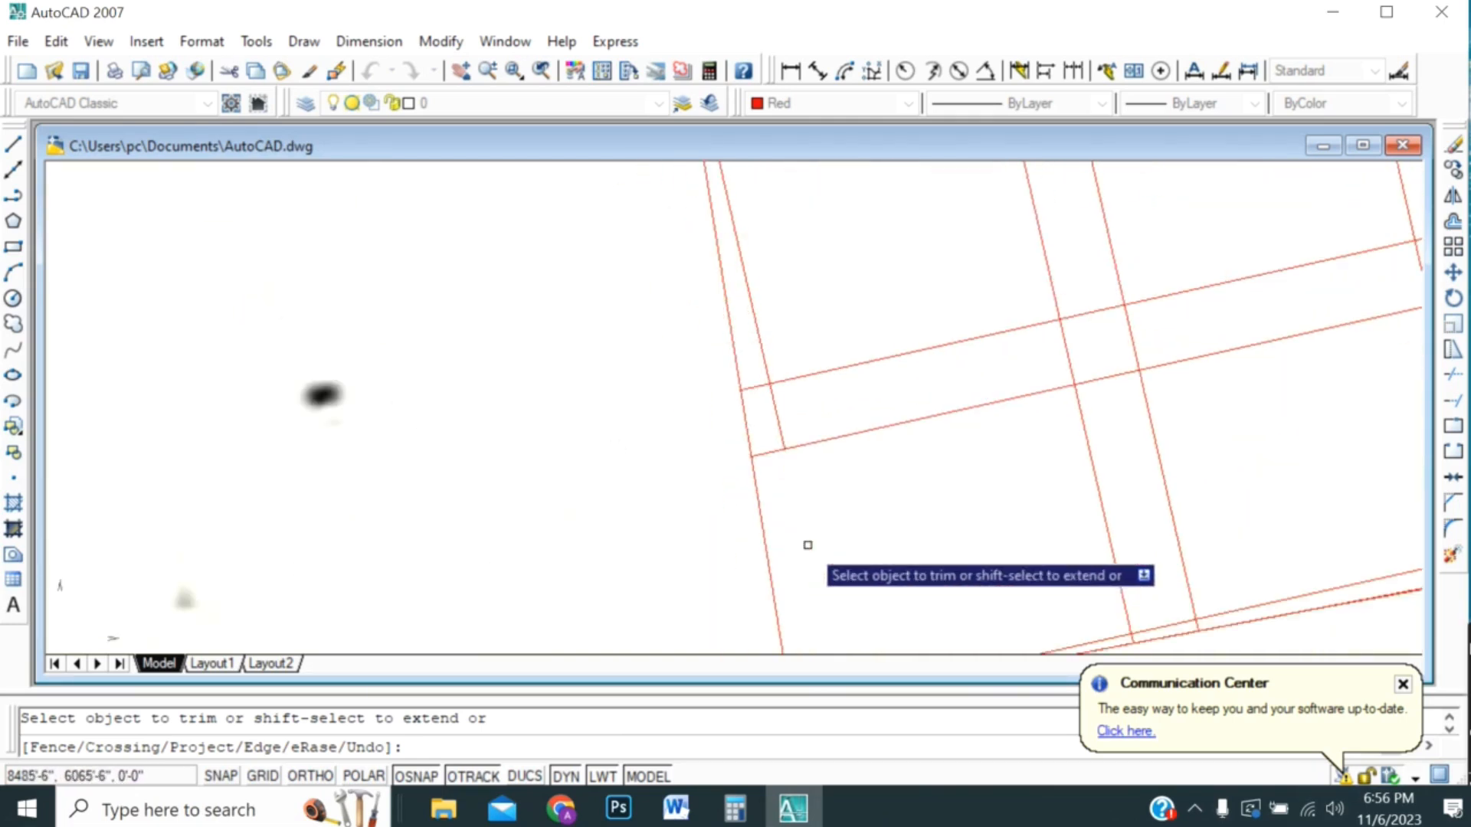
click(776, 418)
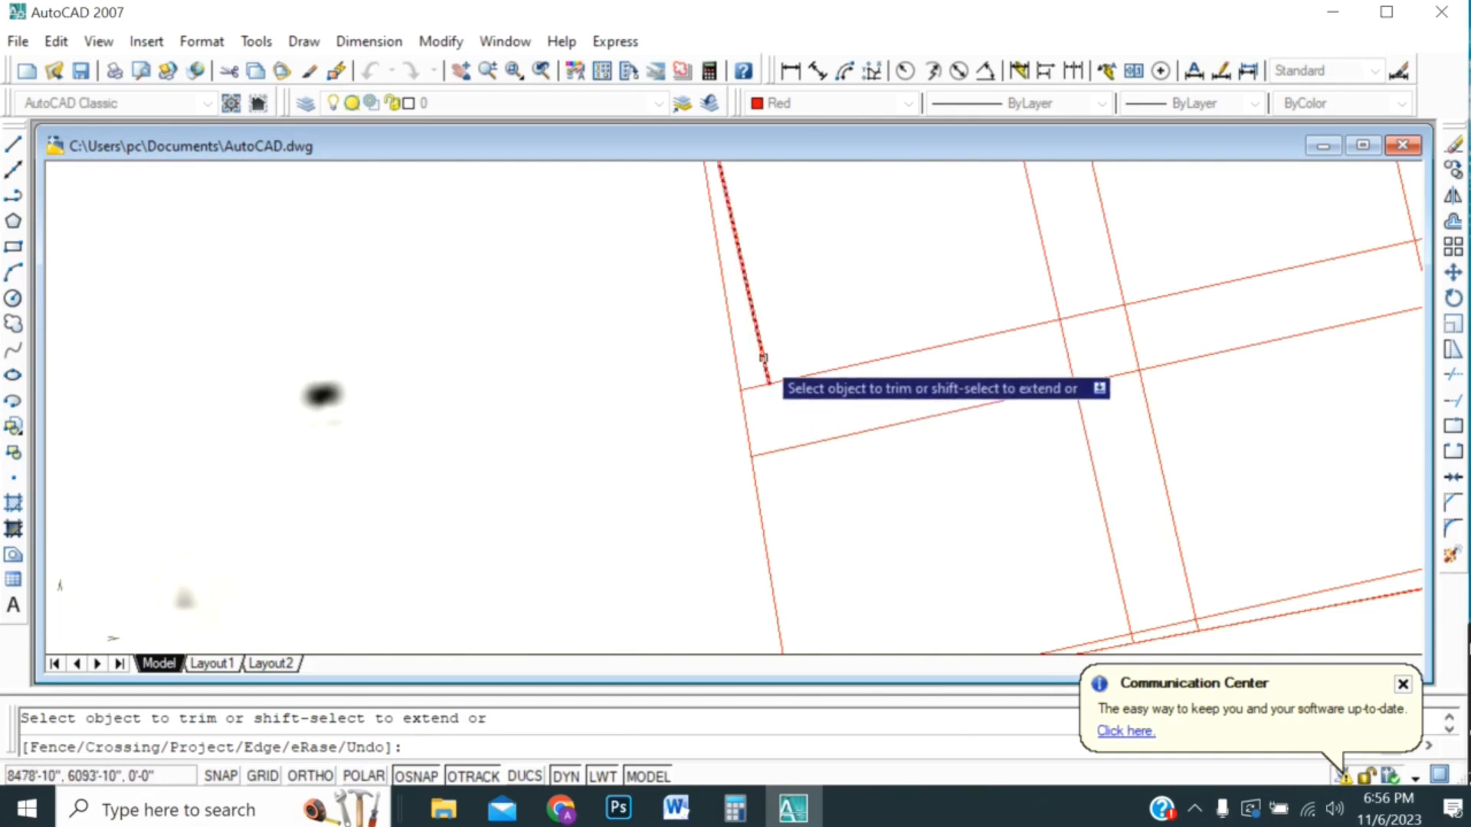
- Trim the left-boundary overhangs of the second narrow strip's two lines and of the cross line just below them
scroll(798, 400, down, 5)
scroll(755, 342, up, 4)
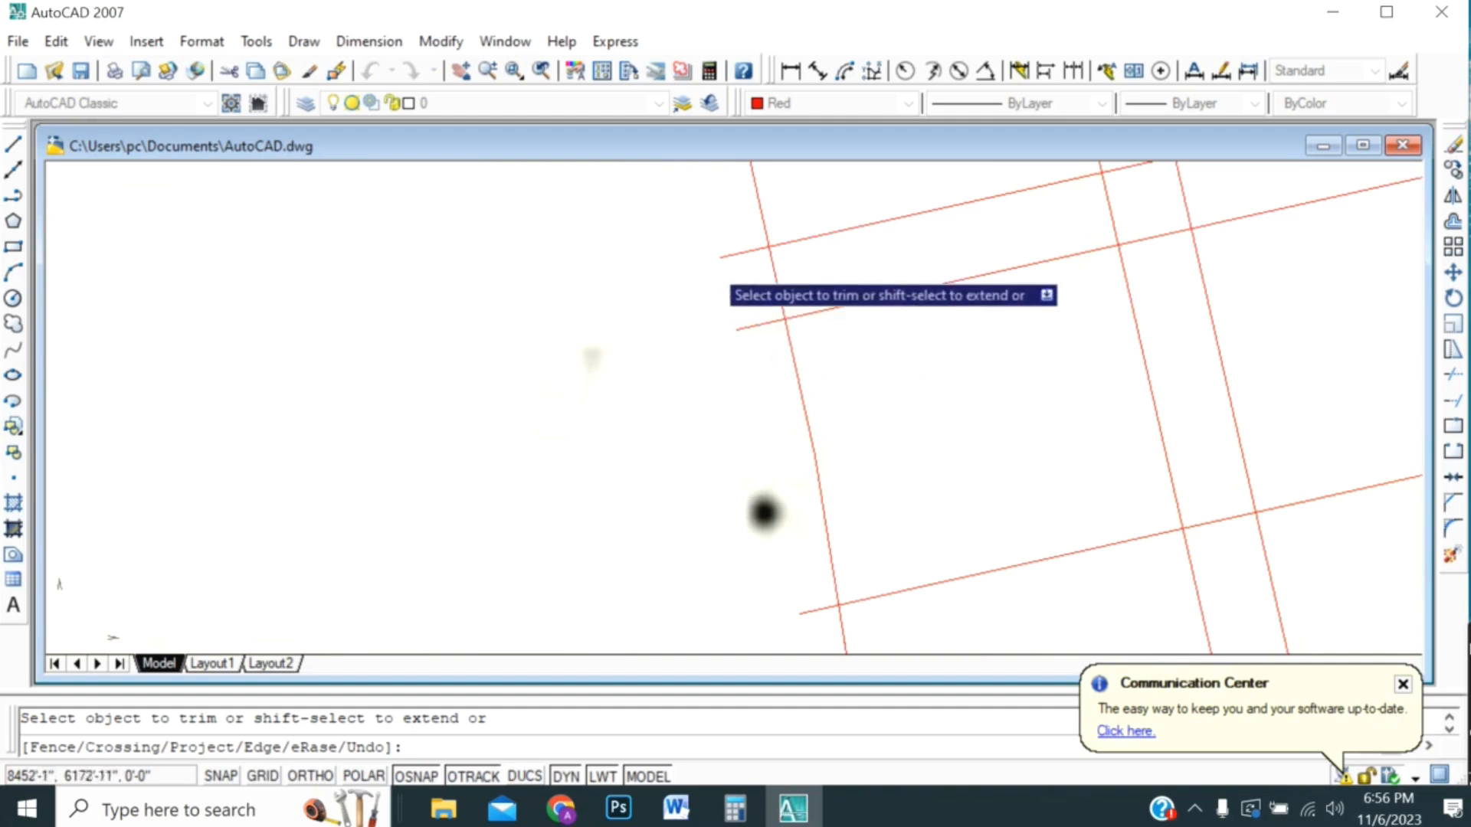
click(682, 230)
click(755, 377)
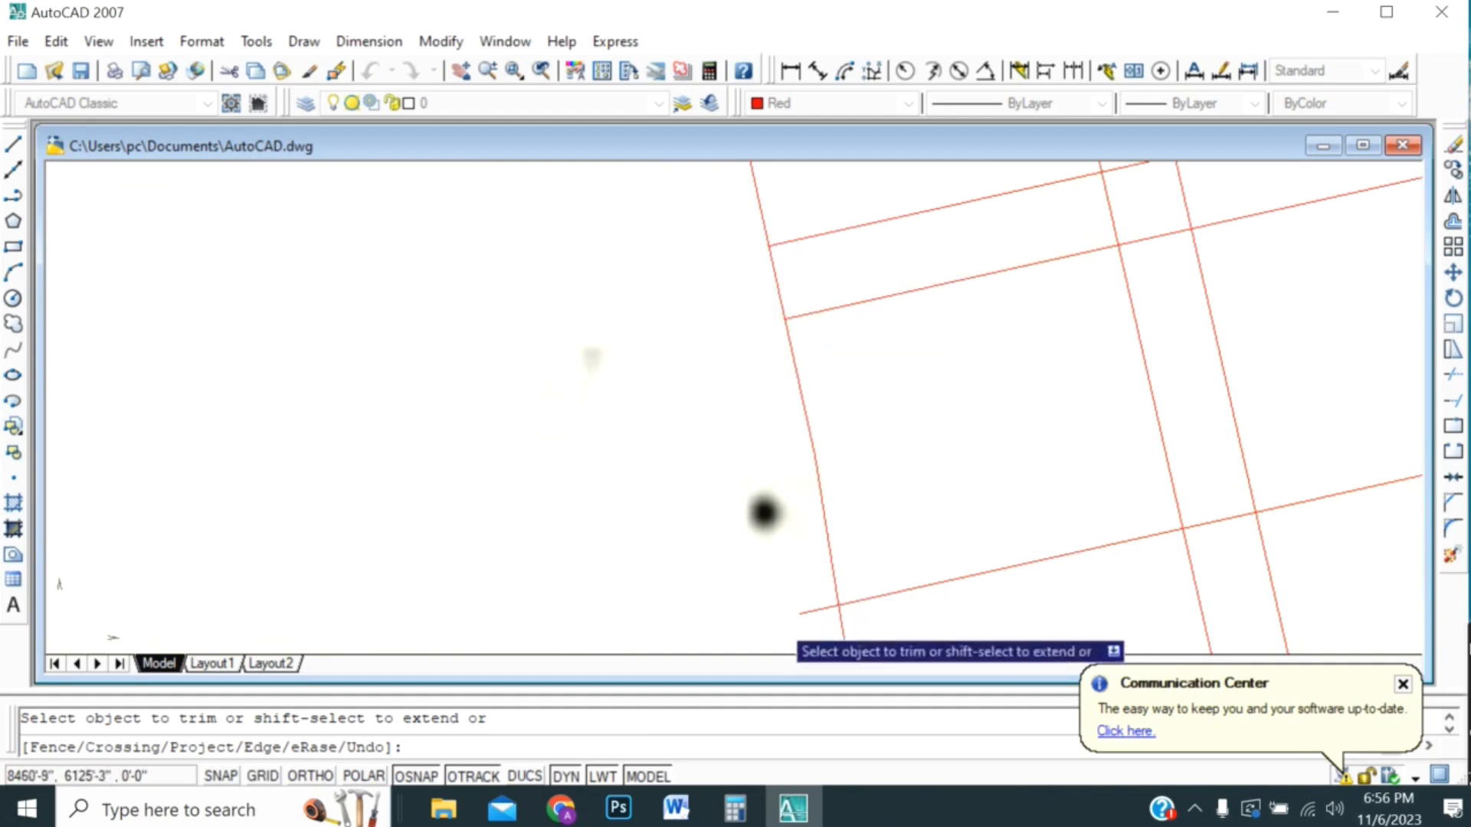
click(818, 609)
click(773, 635)
- Trim the left-boundary overhangs of the cross line above the second strip and of the third strip's two lines
scroll(797, 624, down, 3)
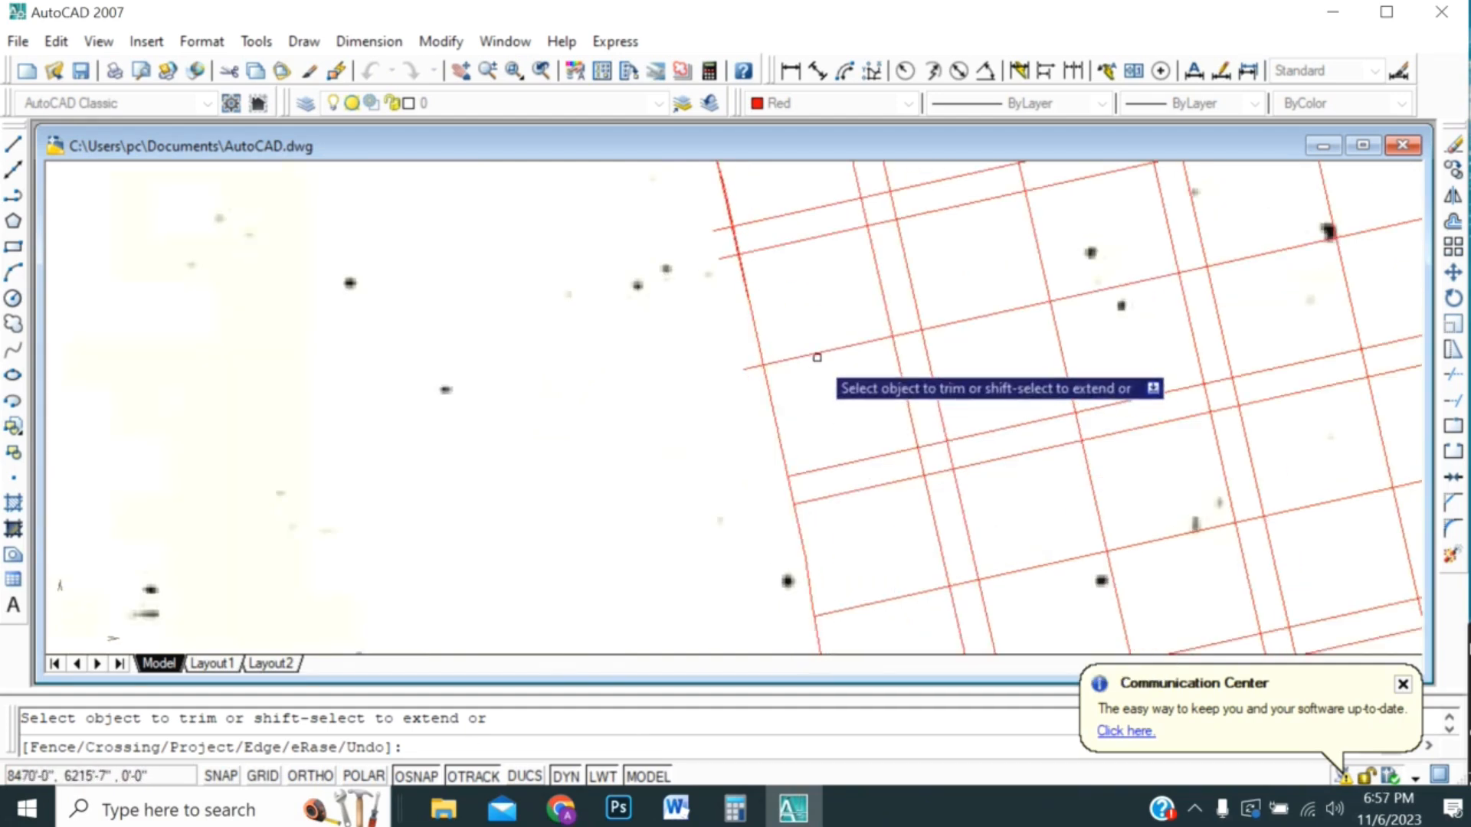
scroll(796, 360, up, 3)
click(680, 386)
click(678, 380)
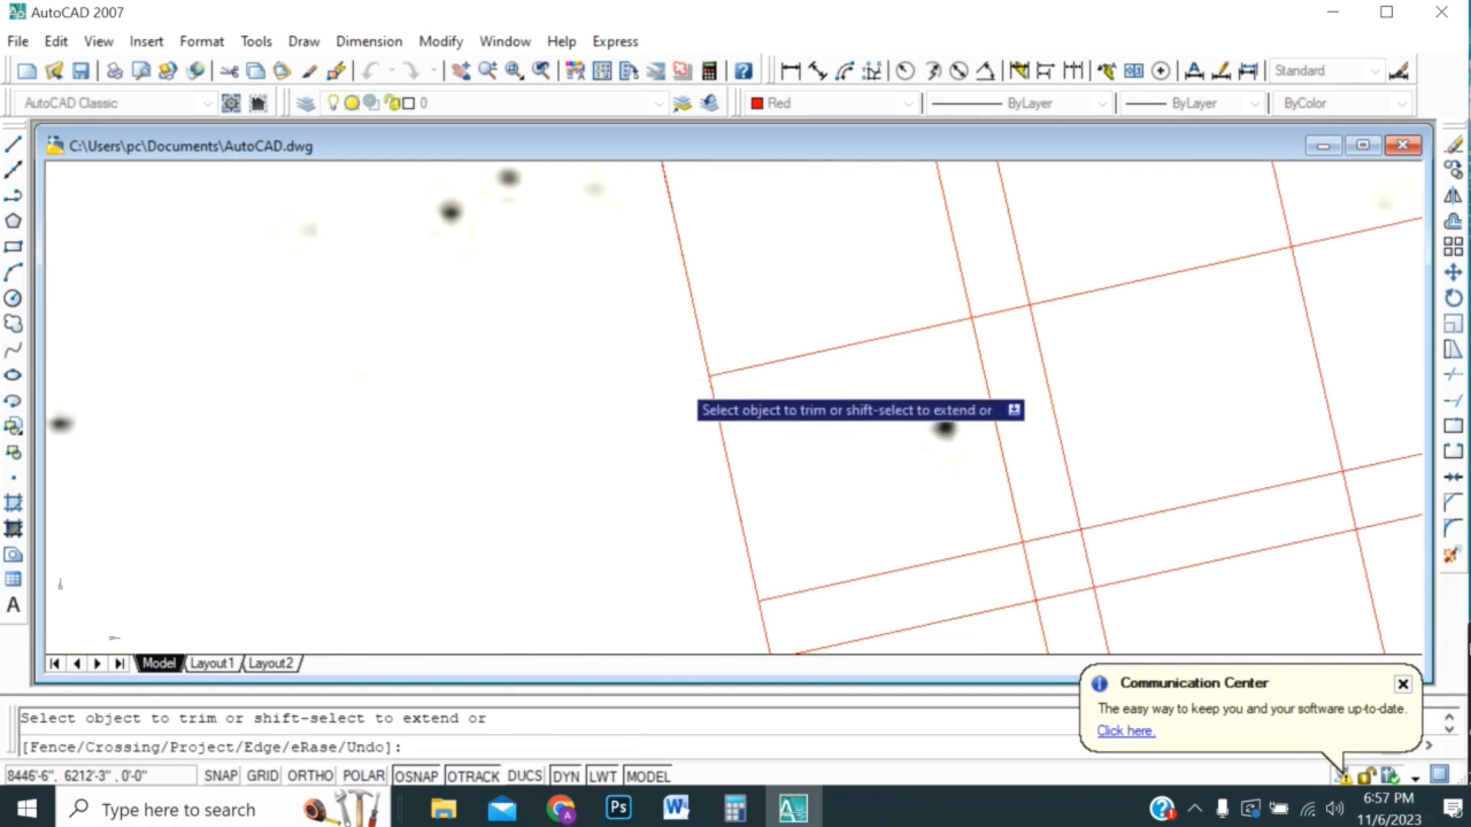
scroll(681, 413, down, 2)
scroll(682, 383, up, 2)
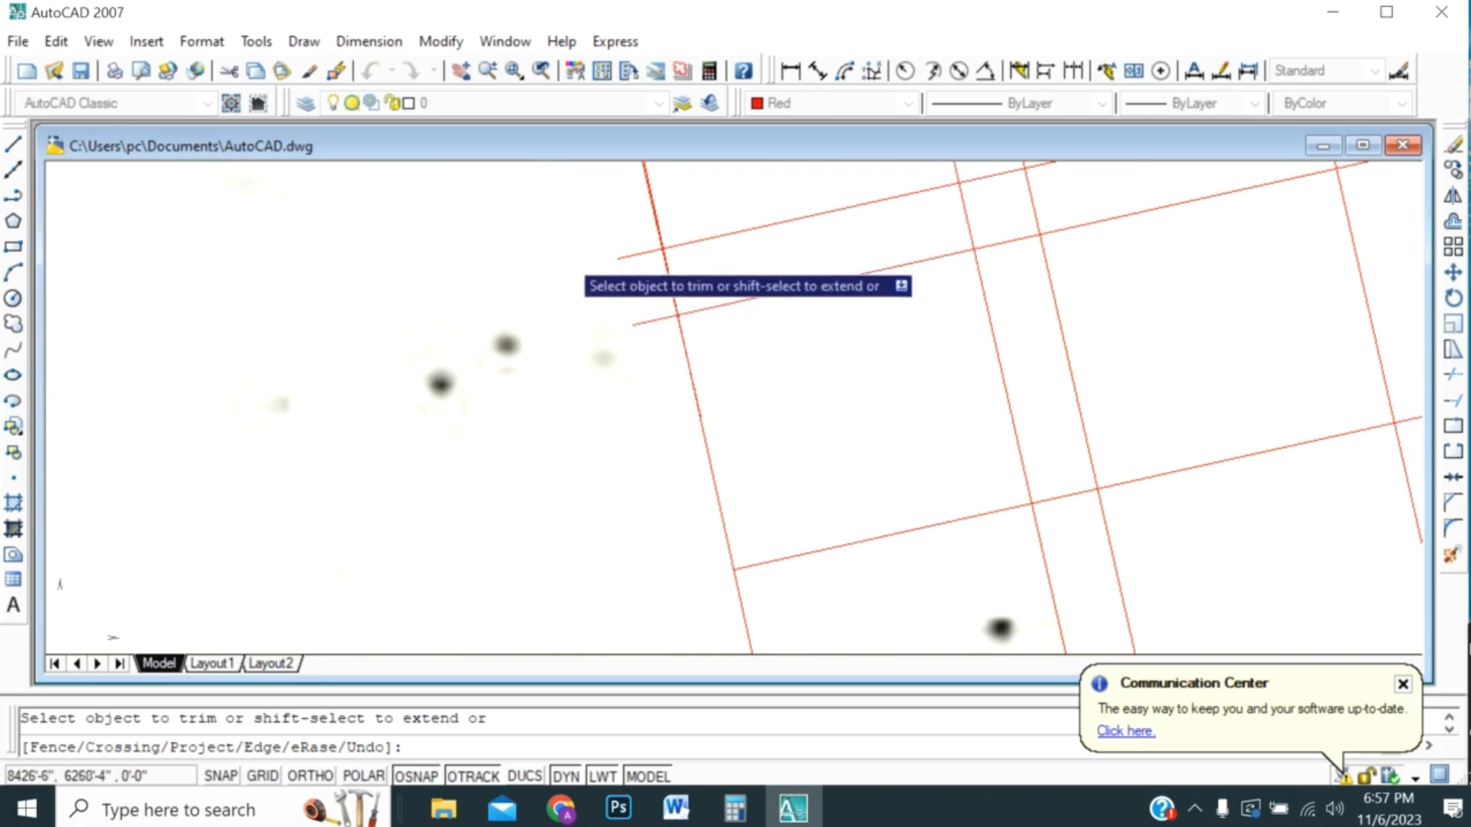
click(561, 229)
click(640, 371)
- Trim the overhang past the left boundary of the cross line just above the third narrow strip
scroll(661, 505, down, 3)
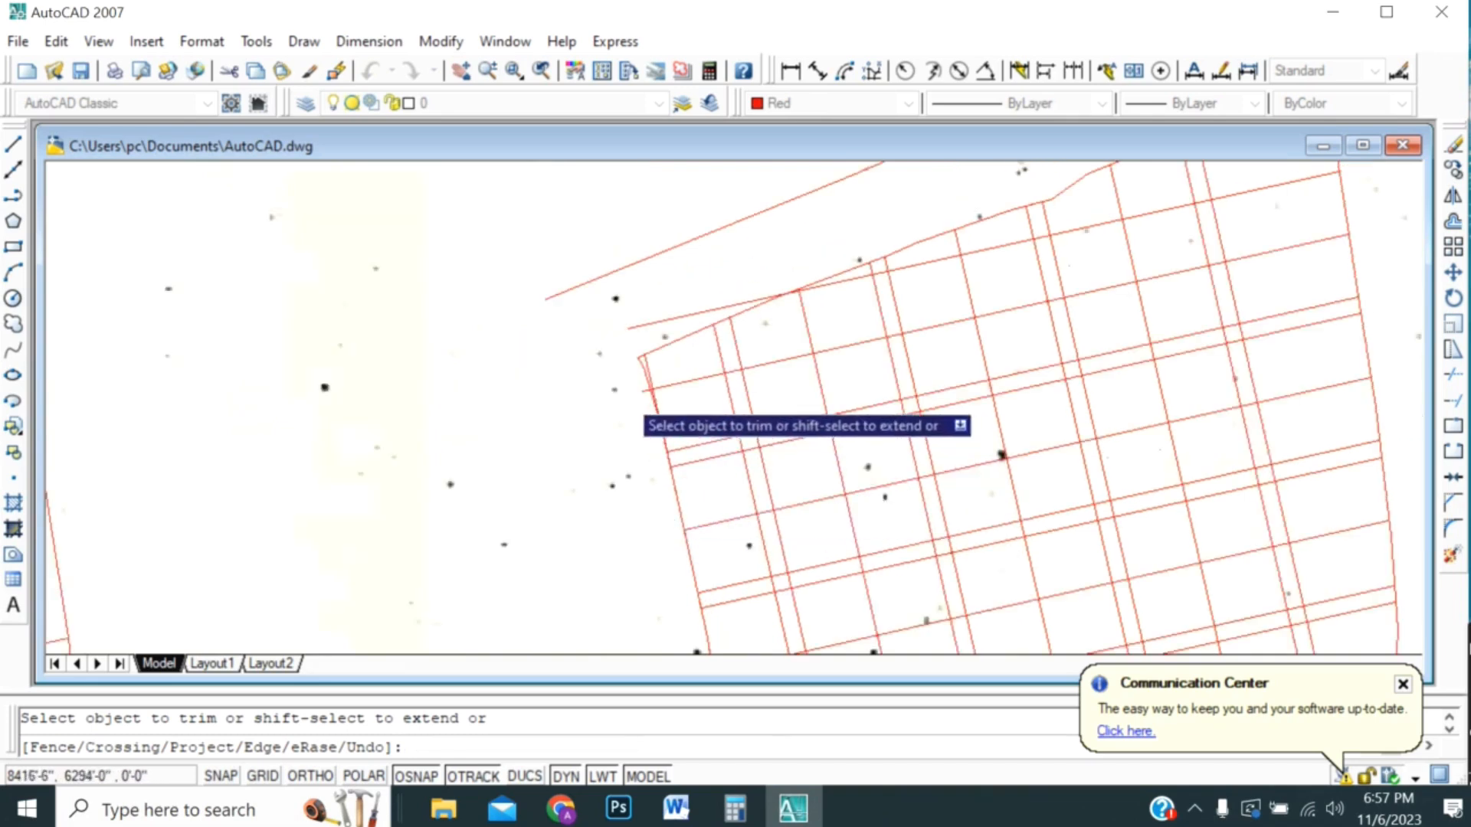
scroll(624, 396, up, 3)
click(650, 358)
click(700, 399)
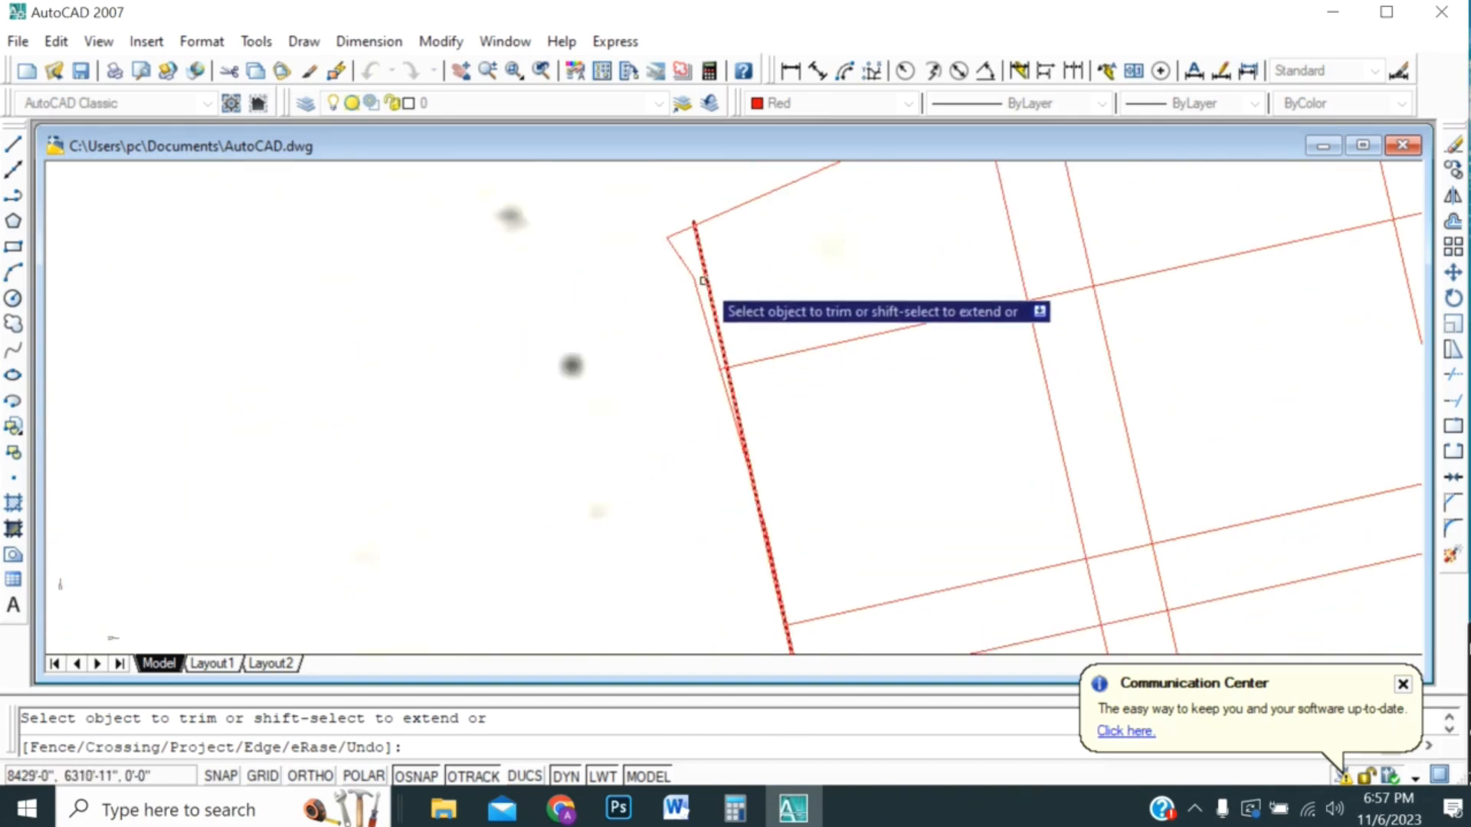
- Trim away the redundant inner line beside the left boundary near the block's upper-left corner
scroll(687, 201, up, 3)
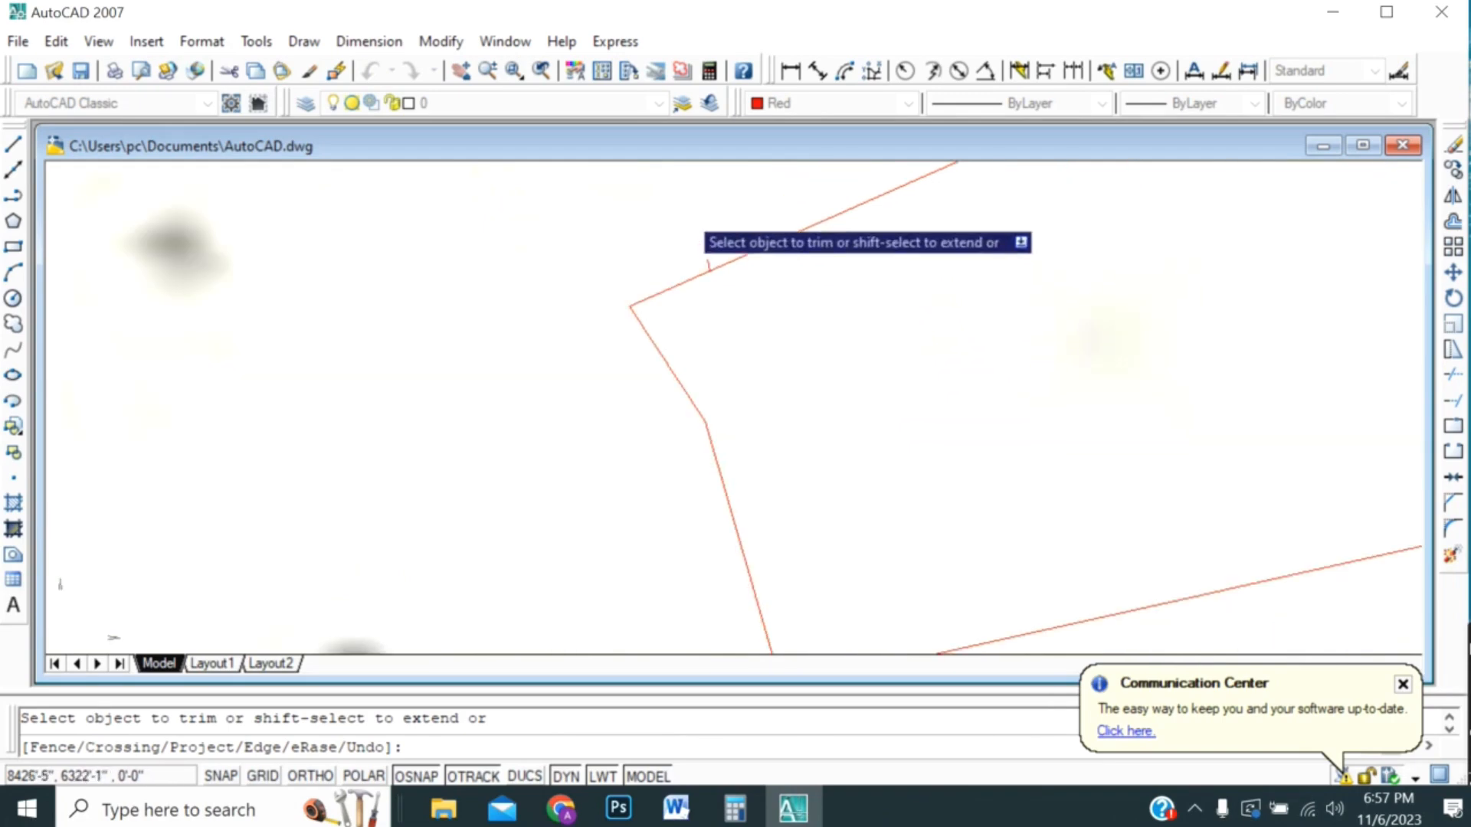
scroll(705, 266, up, 2)
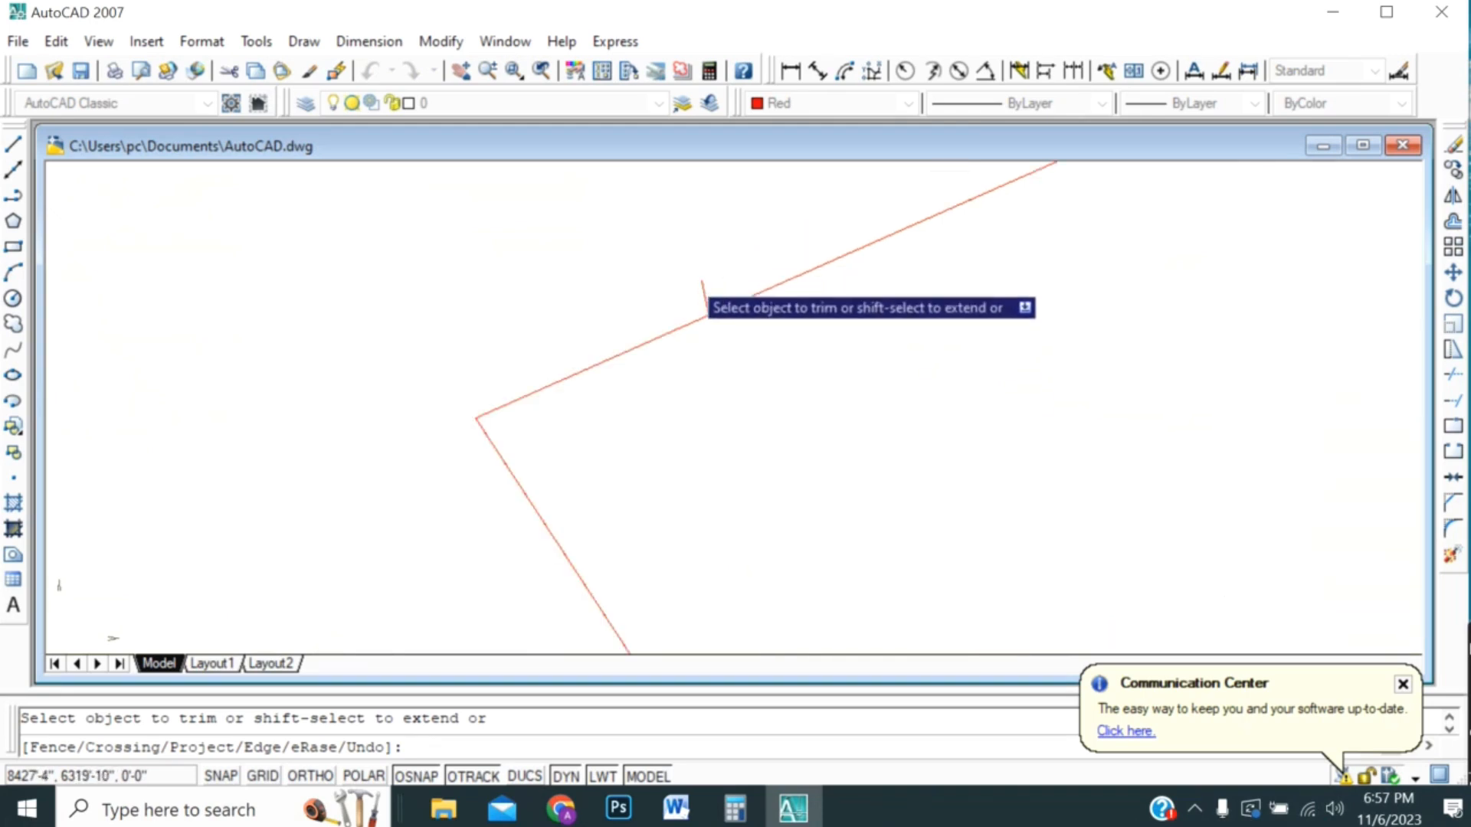
scroll(700, 299, down, 3)
scroll(746, 437, up, 3)
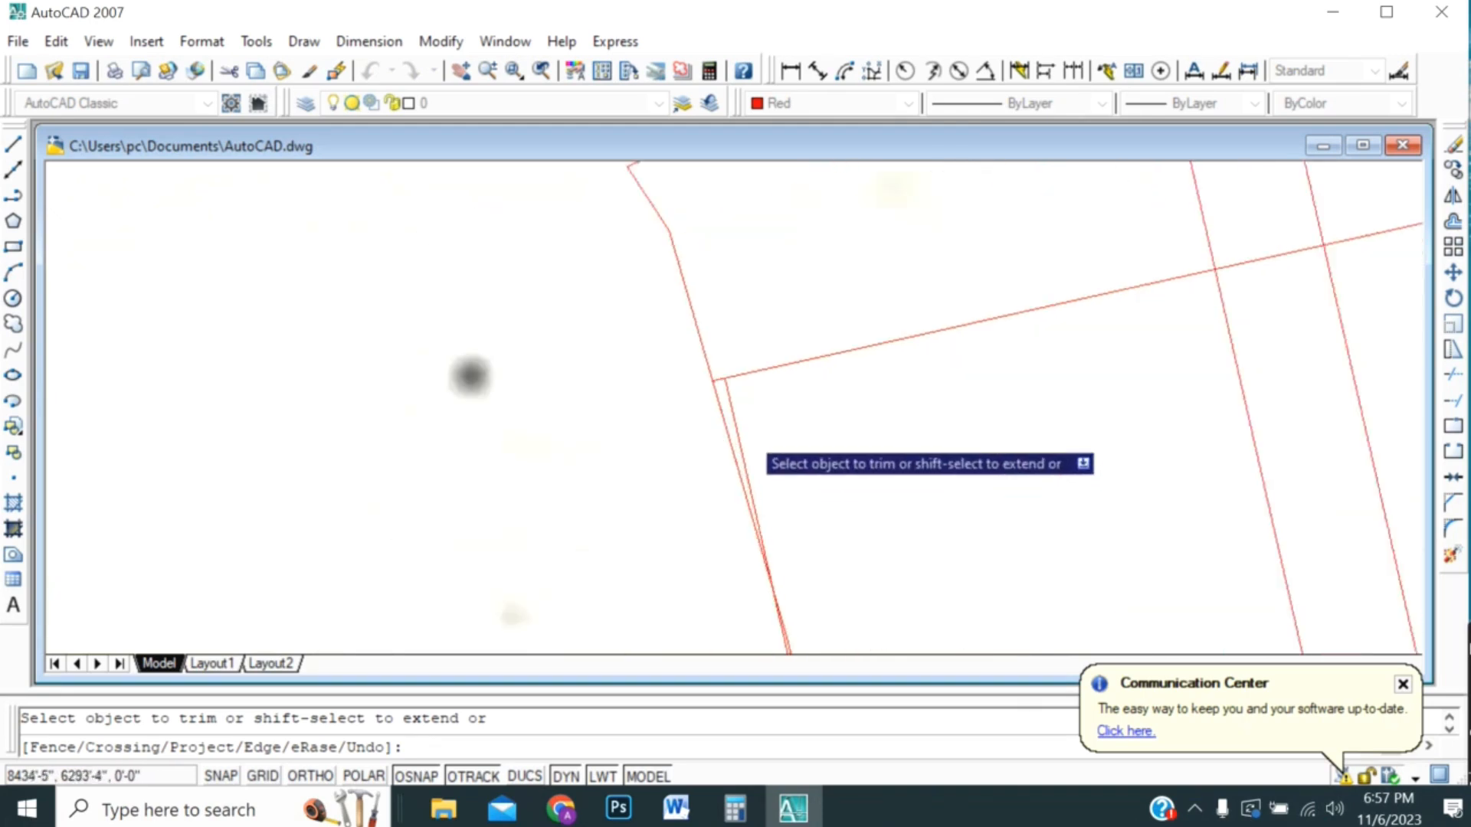
scroll(729, 410, down, 3)
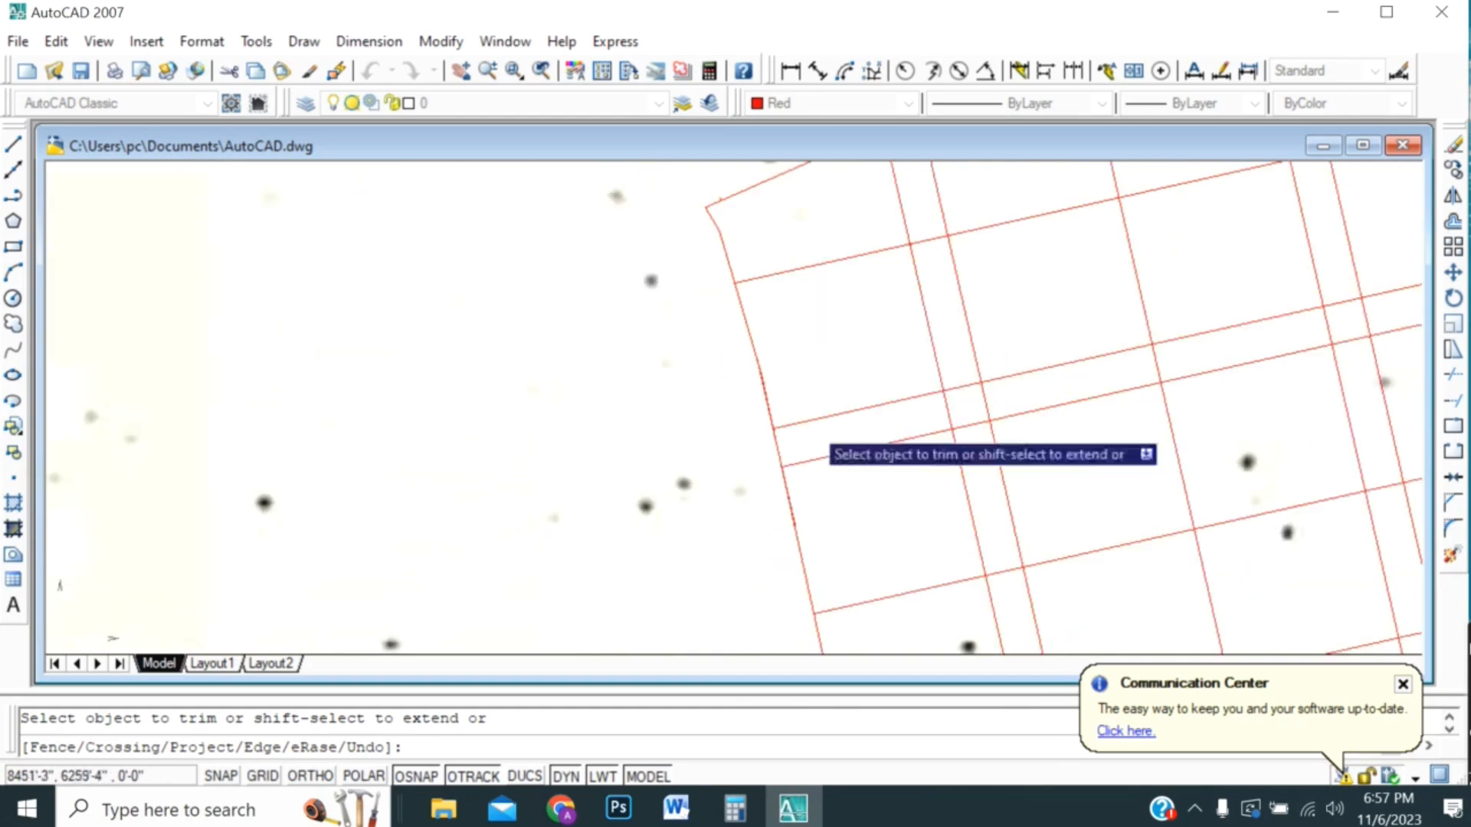
scroll(811, 432, up, 4)
scroll(766, 344, up, 2)
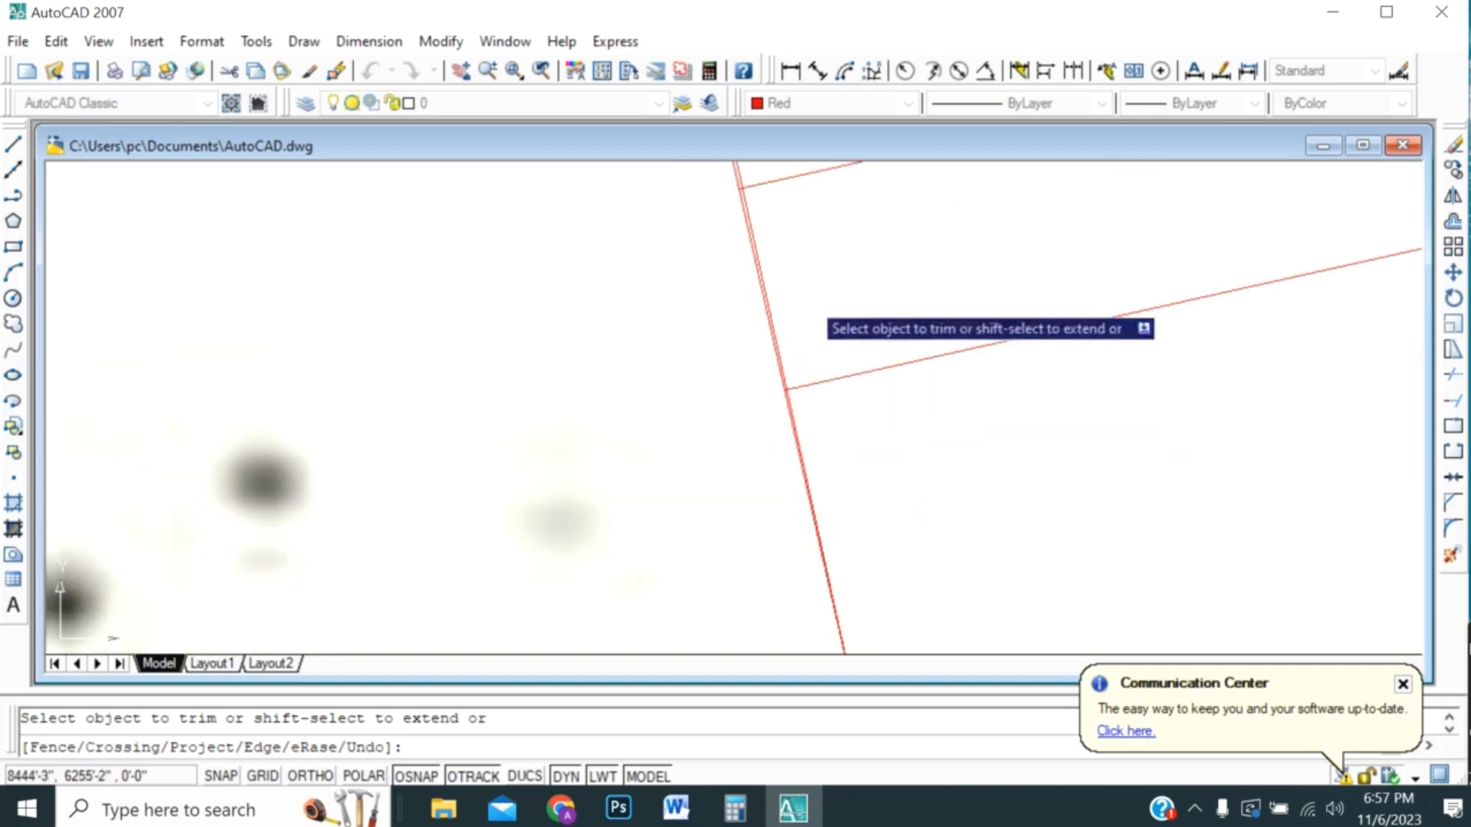
scroll(827, 398, down, 2)
scroll(659, 444, down, 2)
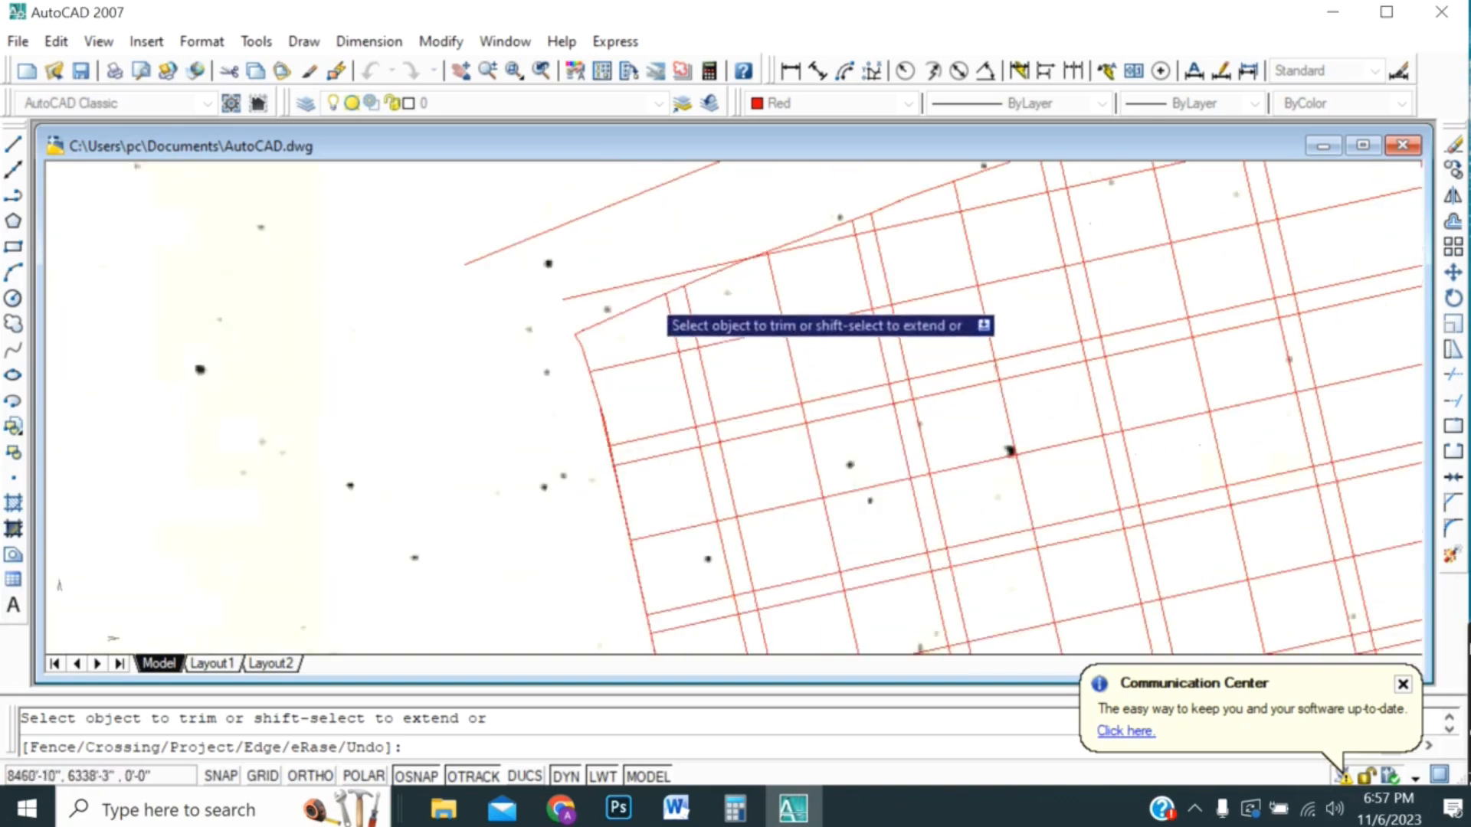
- Trim the left end of the topmost cross line that lies outside the block's sloping upper boundary
scroll(676, 307, up, 5)
click(411, 340)
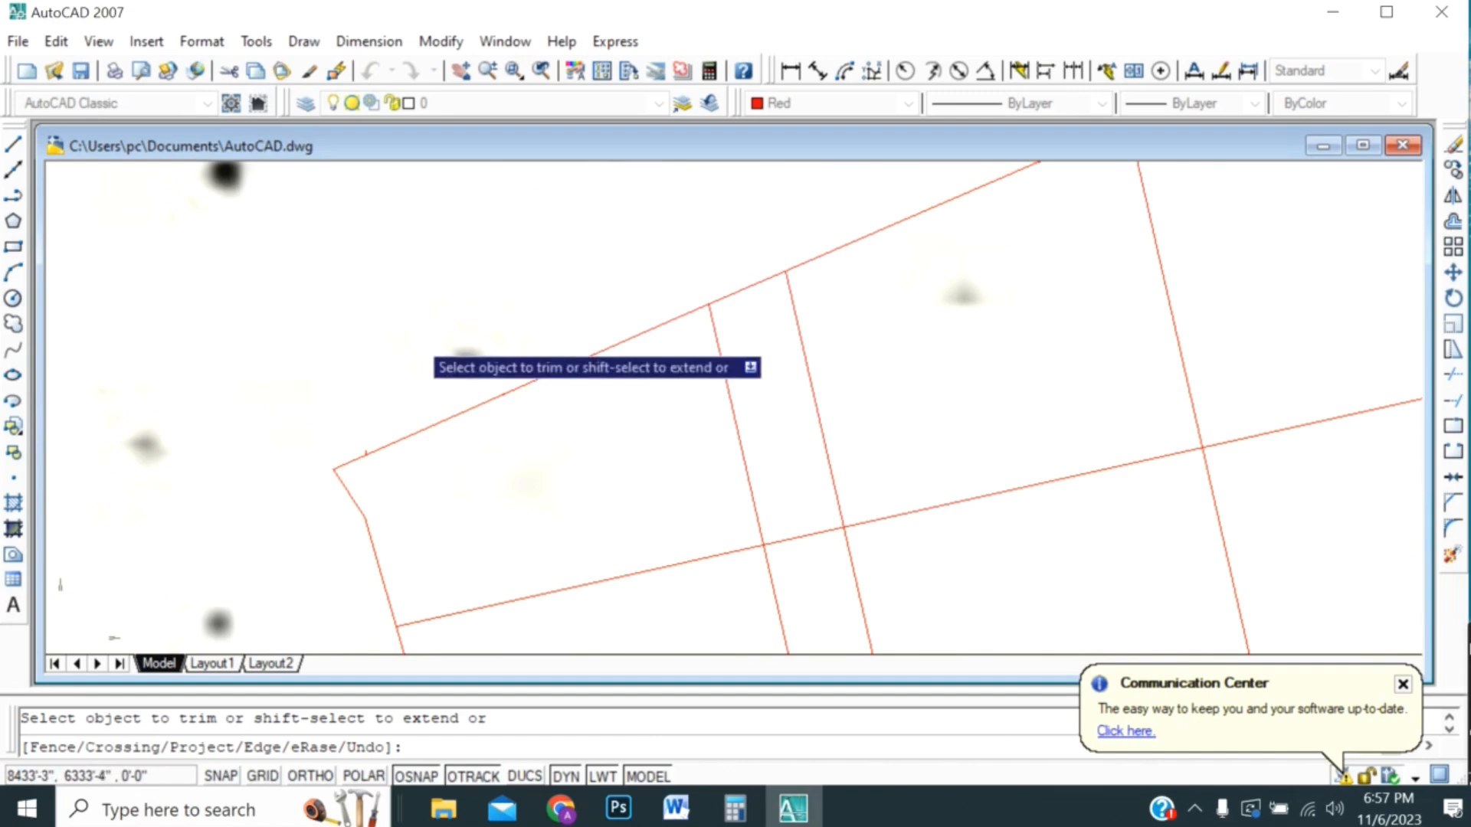
scroll(360, 395, down, 3)
- Trim the topmost cross line inside the block back to the right-hand line of the second narrow vertical strip
scroll(781, 281, up, 4)
scroll(217, 359, up, 5)
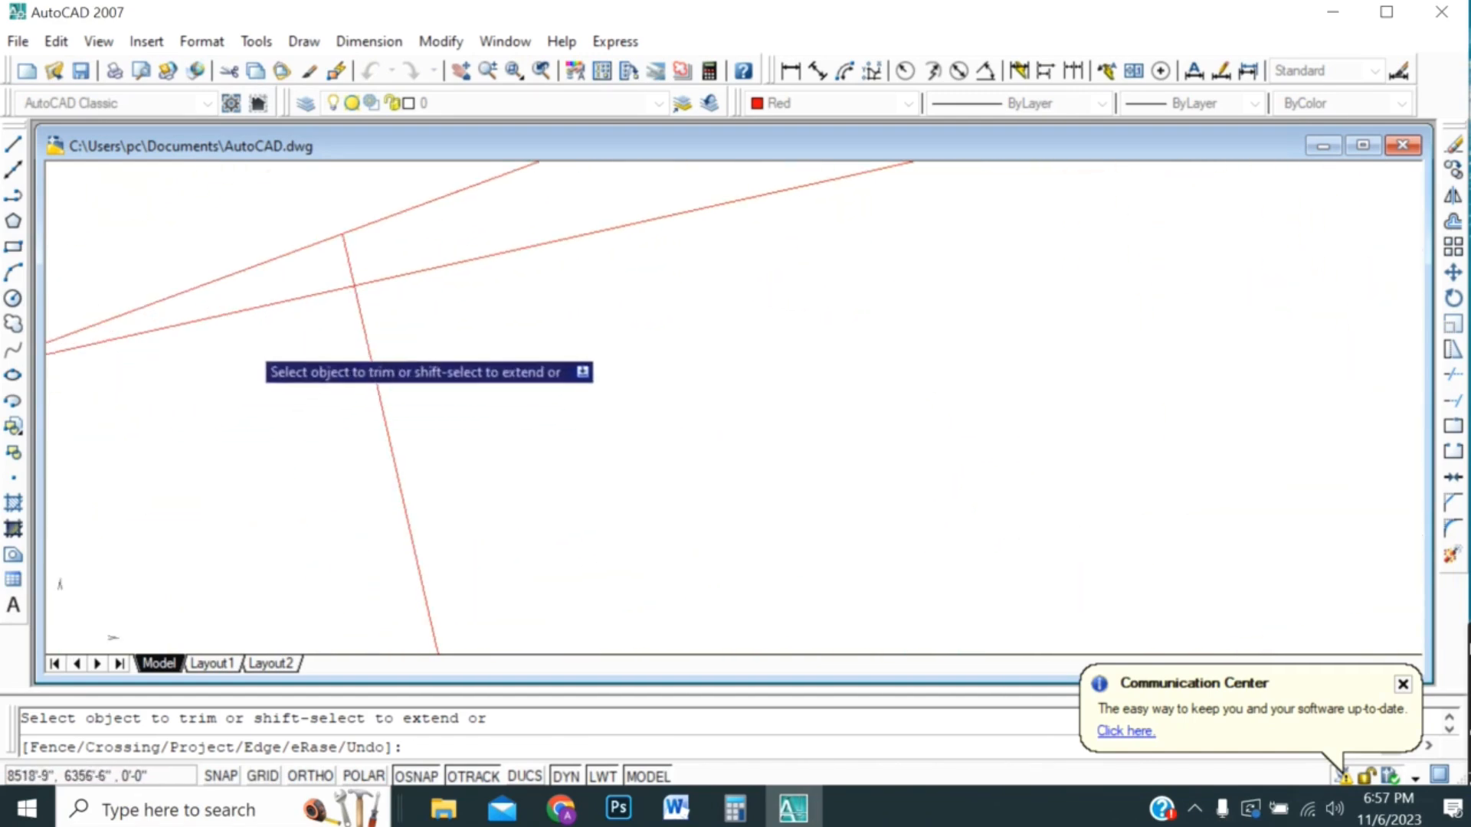
scroll(438, 455, down, 3)
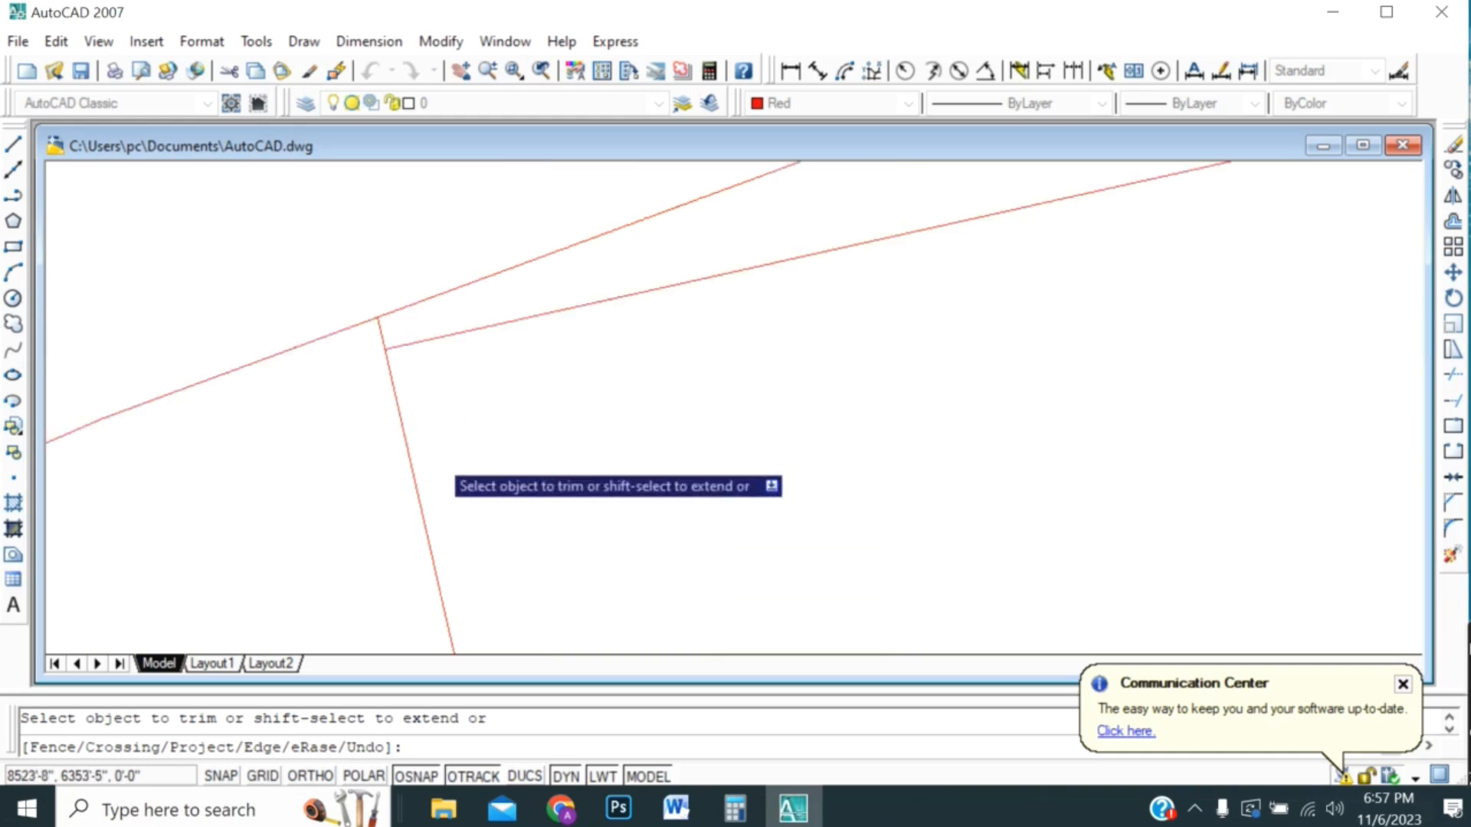
scroll(321, 395, up, 3)
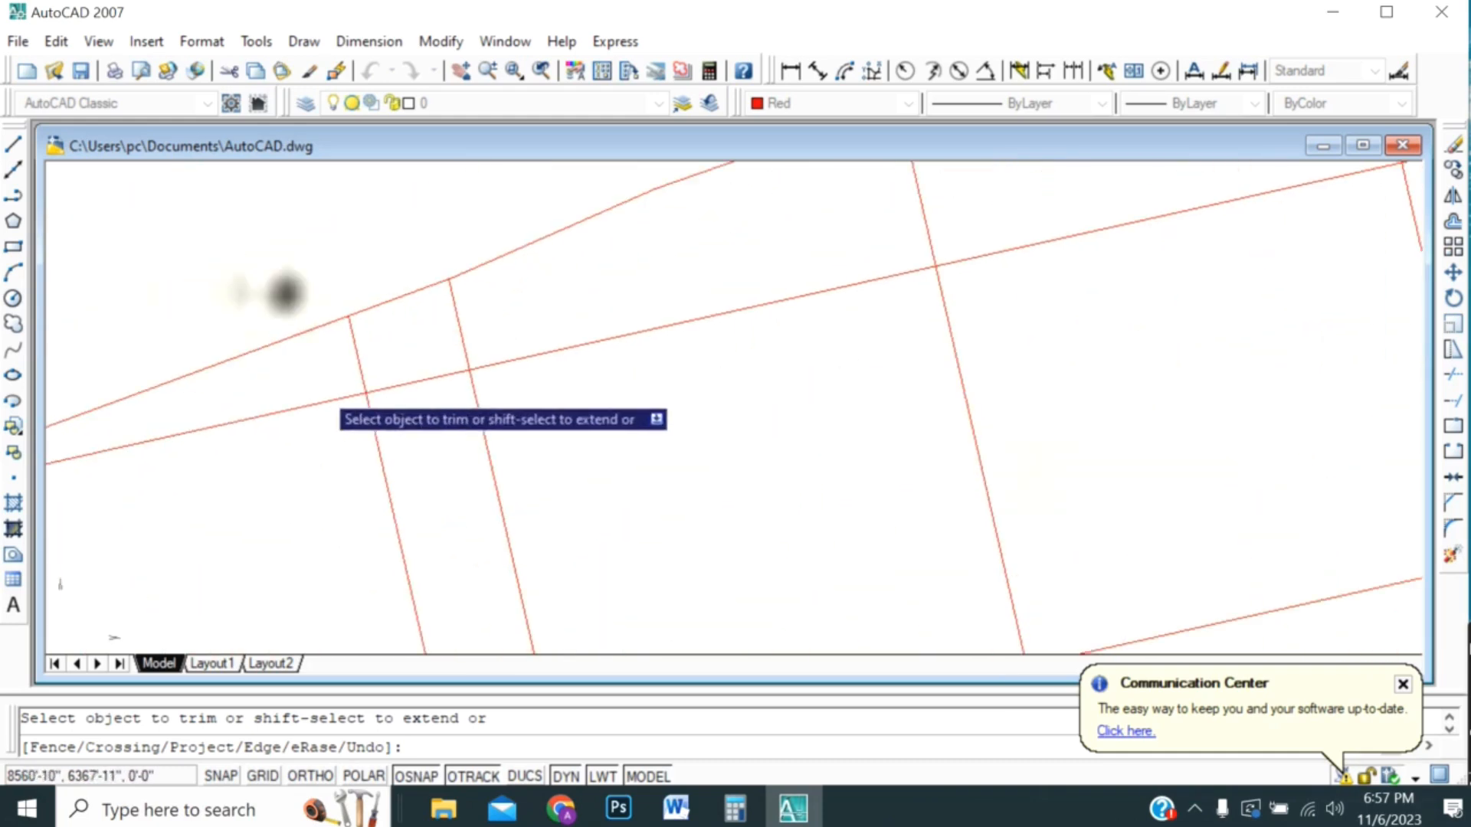
click(296, 407)
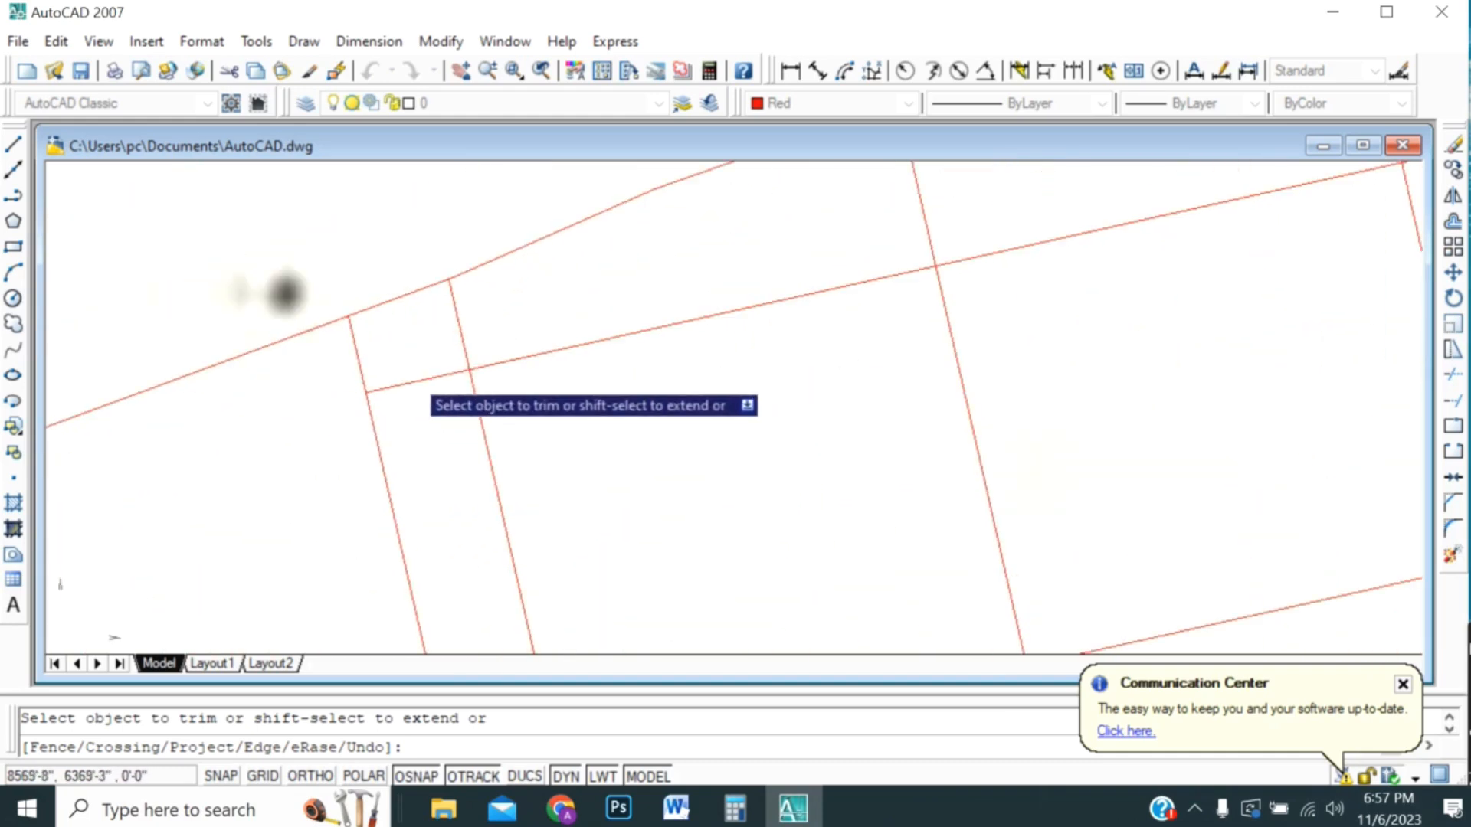
click(411, 379)
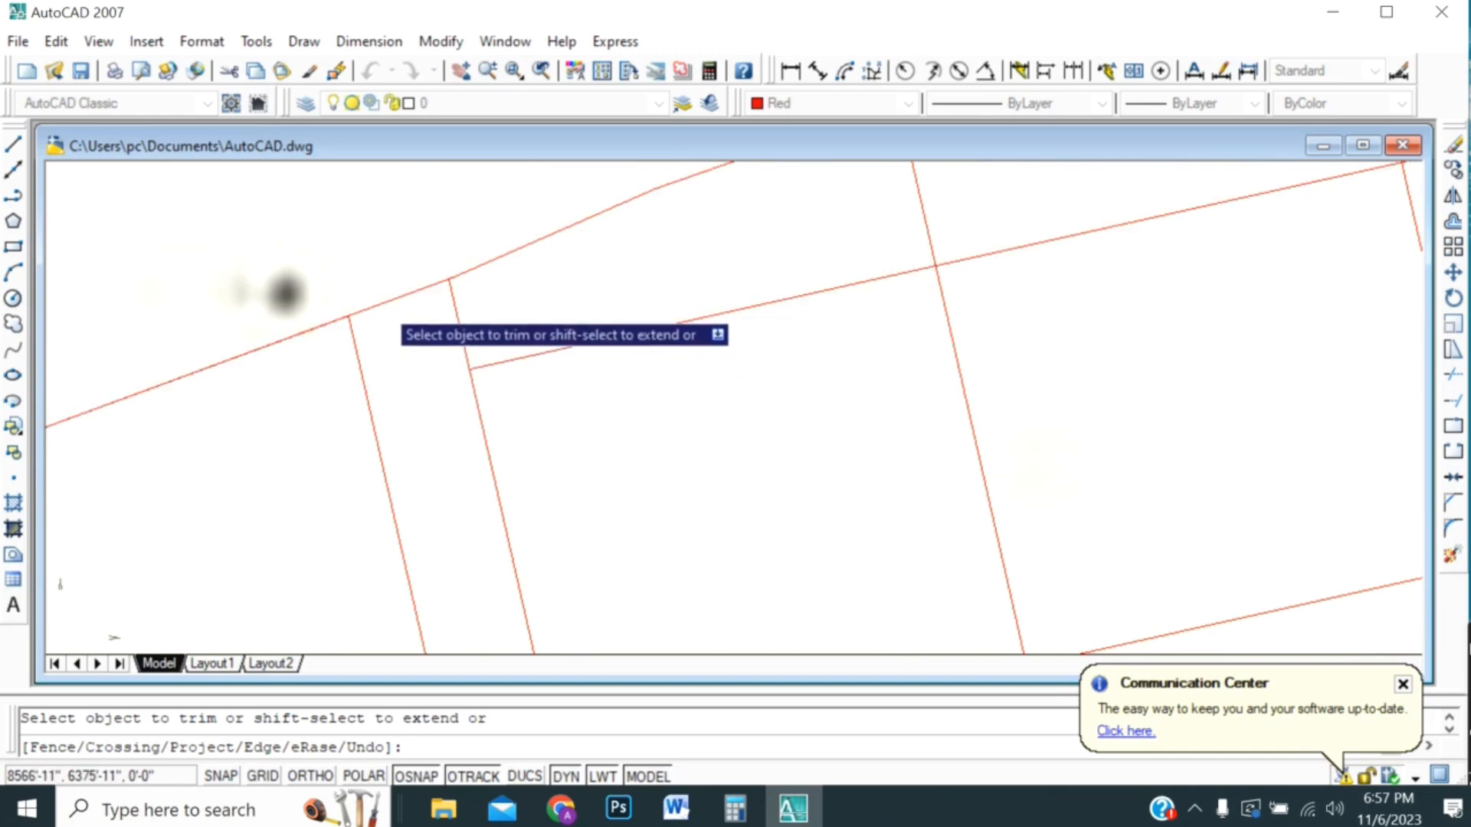
- Trim the upper boundary segments that close off the first and second narrow vertical strips, opening their upper ends
scroll(433, 362, down, 3)
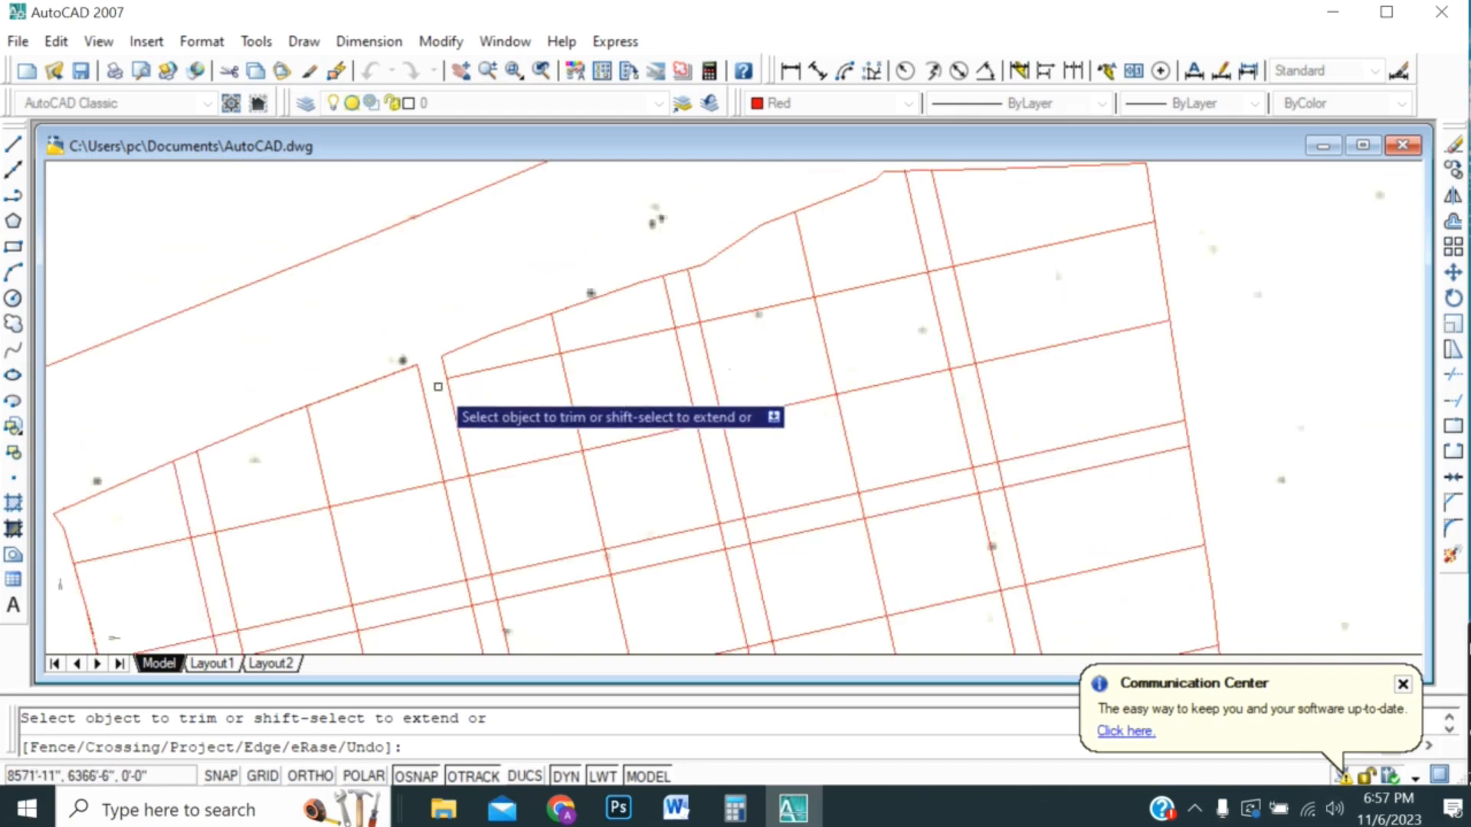
scroll(204, 461, up, 3)
scroll(204, 461, up, 1)
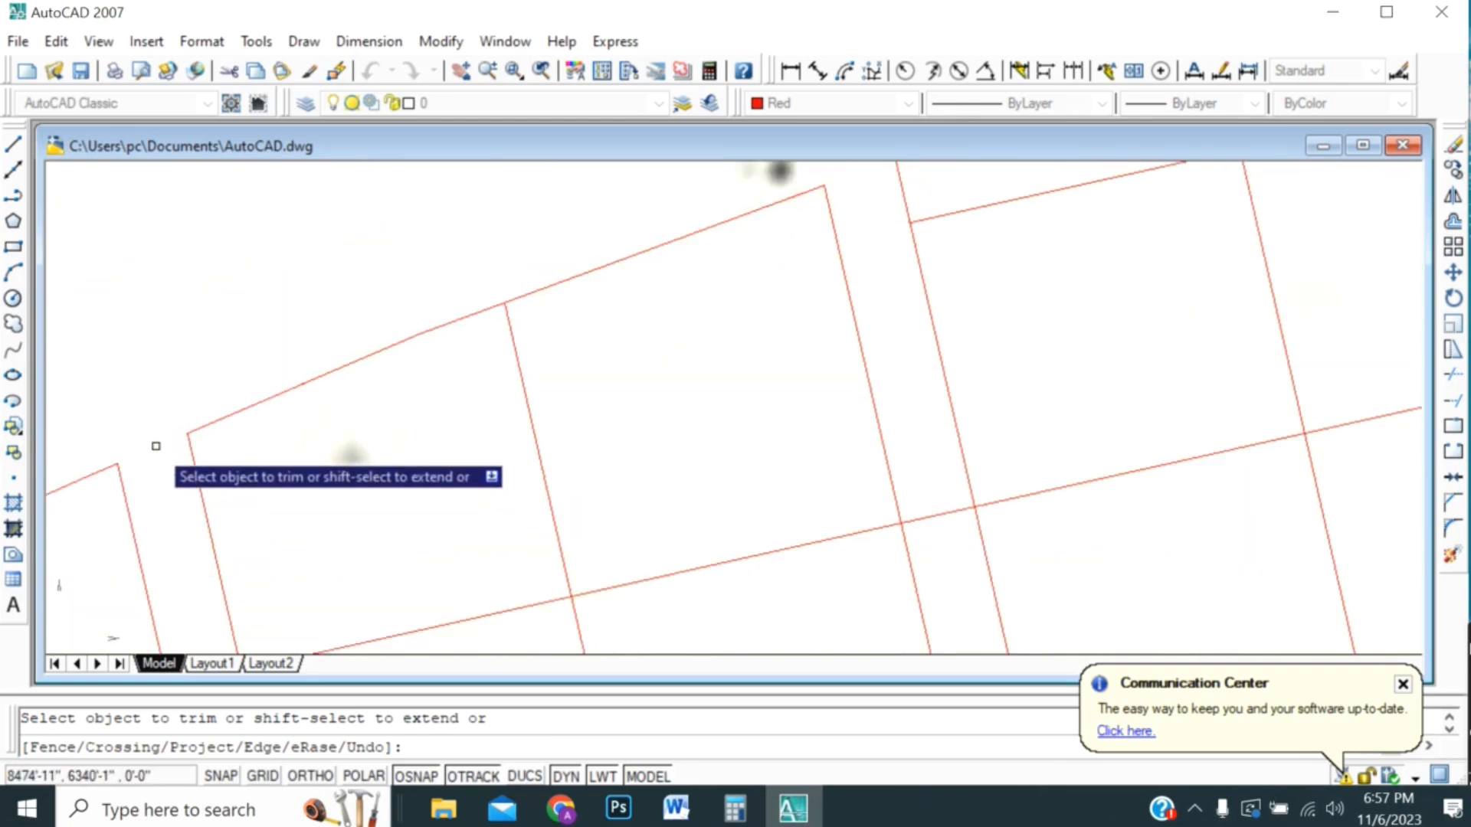
- Trim the topmost cross line out of the first vertical strip and clear that strip's intersection with the uppermost horizontal strip
scroll(161, 448, down, 3)
scroll(188, 575, up, 3)
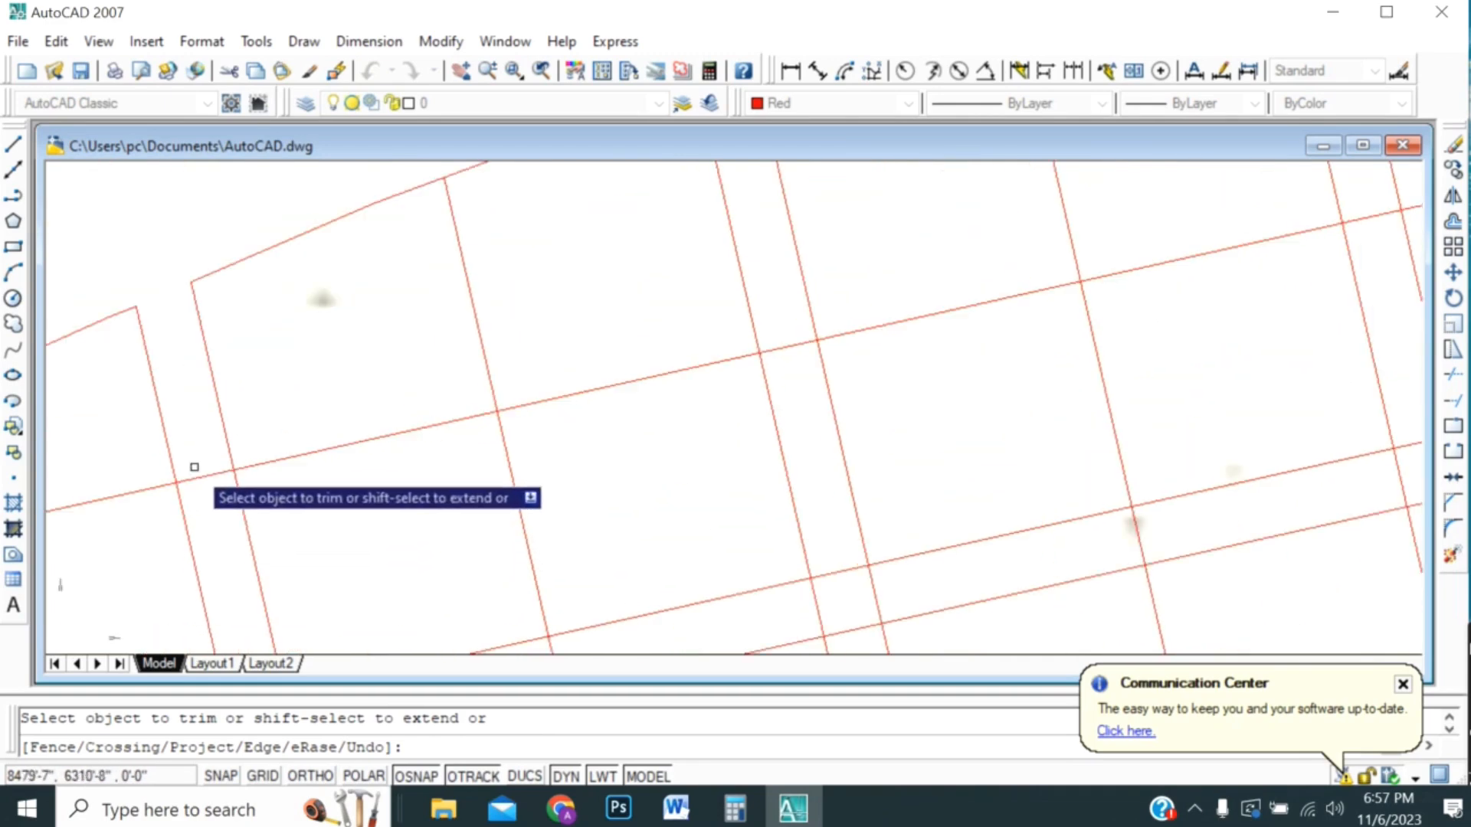
scroll(421, 319, down, 3)
scroll(397, 516, up, 3)
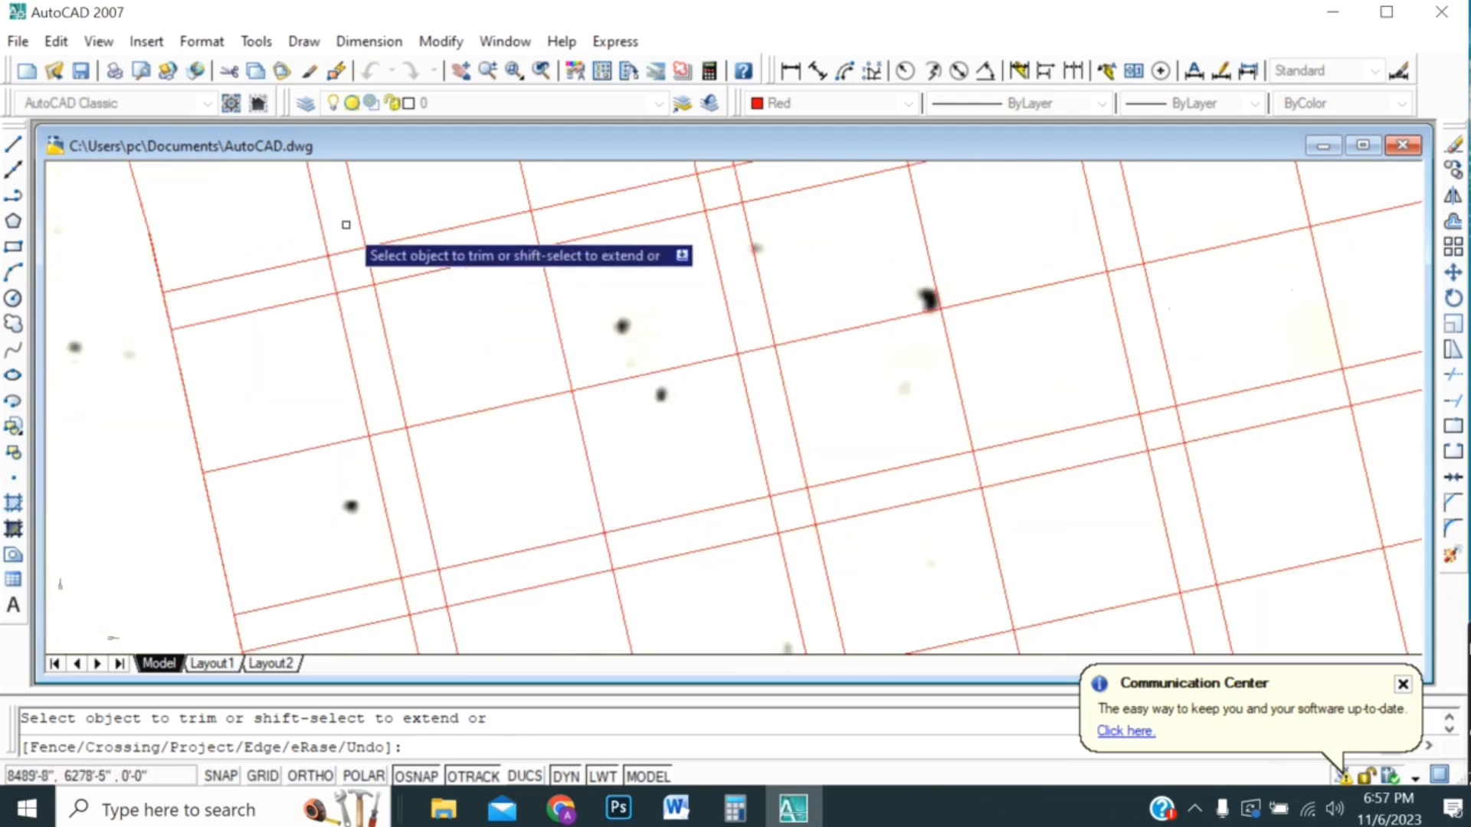
scroll(341, 241, up, 3)
click(335, 283)
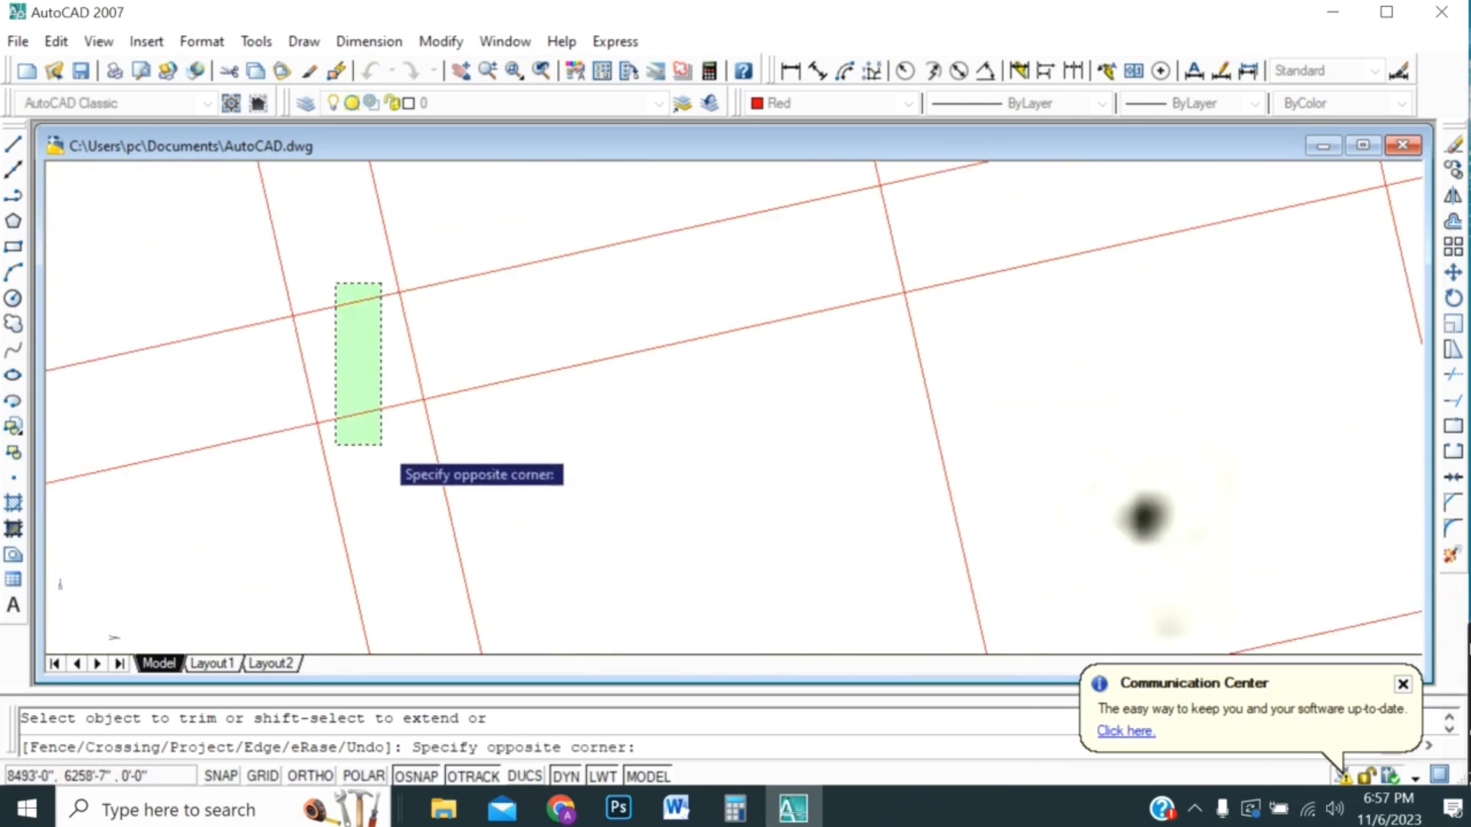
click(381, 444)
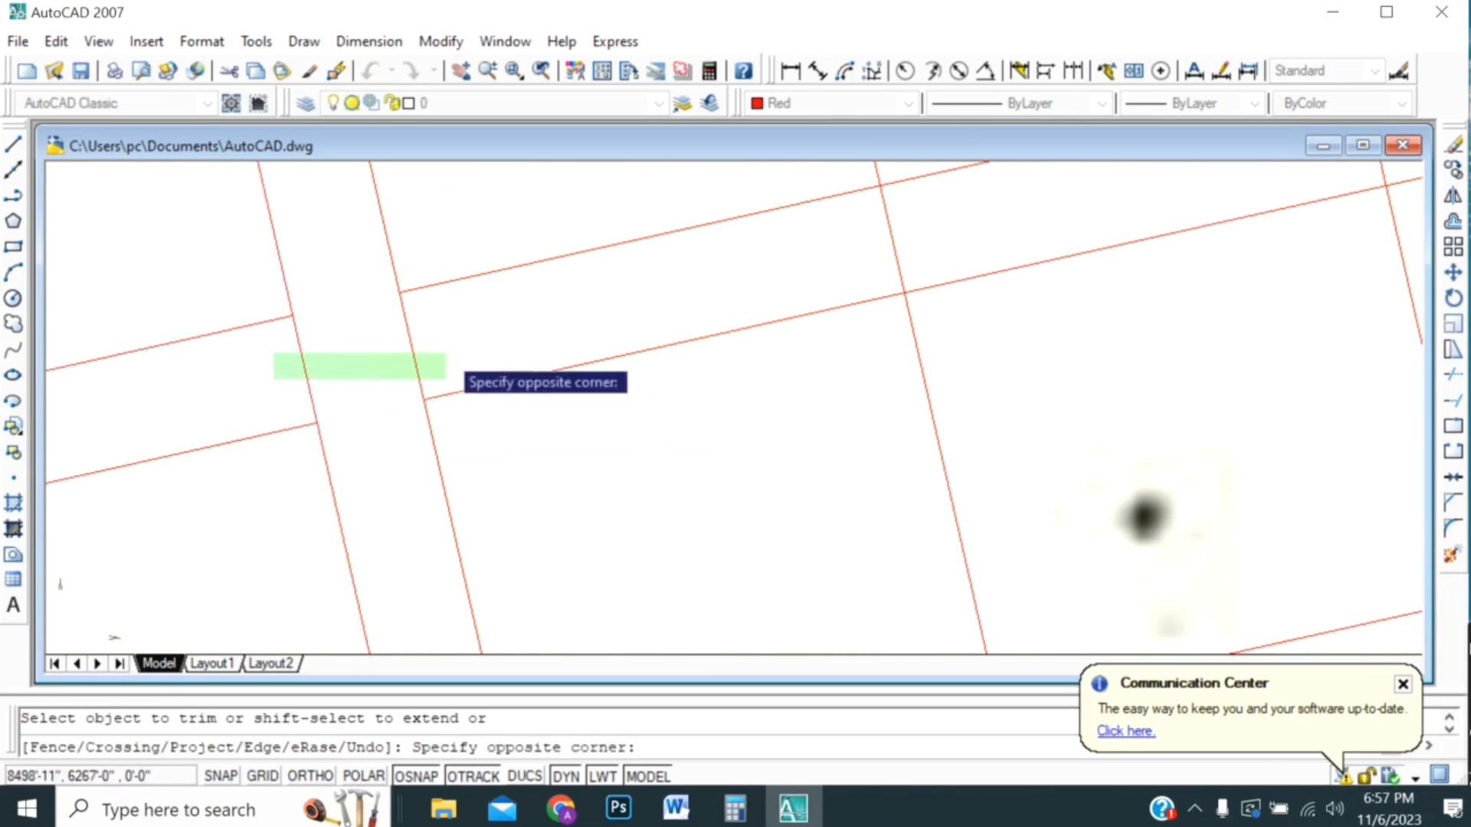
click(449, 351)
- Trim the plot divider after the first vertical strip out of the uppermost horizontal strip and clear the second vertical strip's intersection there
scroll(219, 435, down, 4)
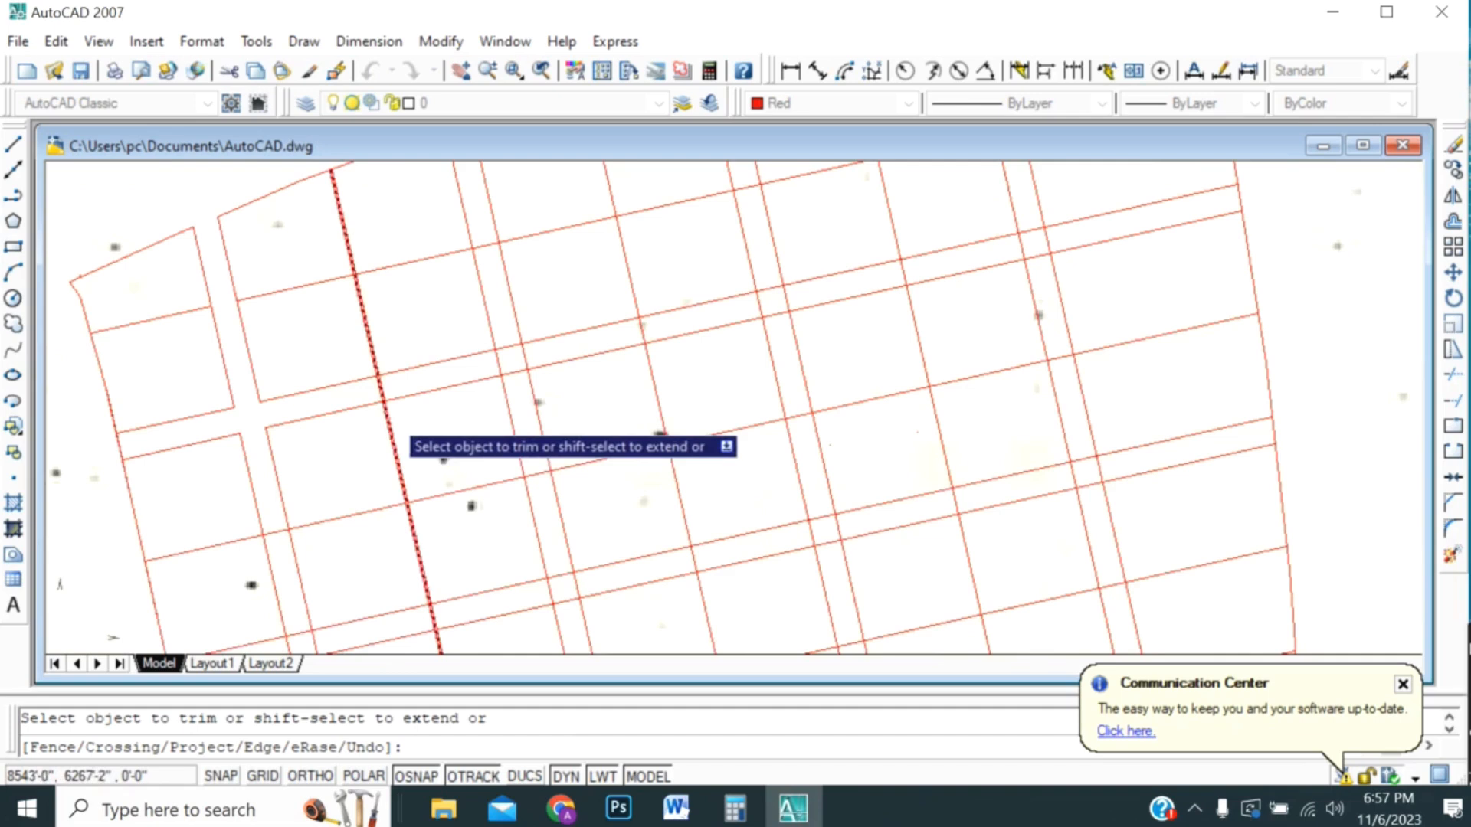
scroll(390, 416, up, 3)
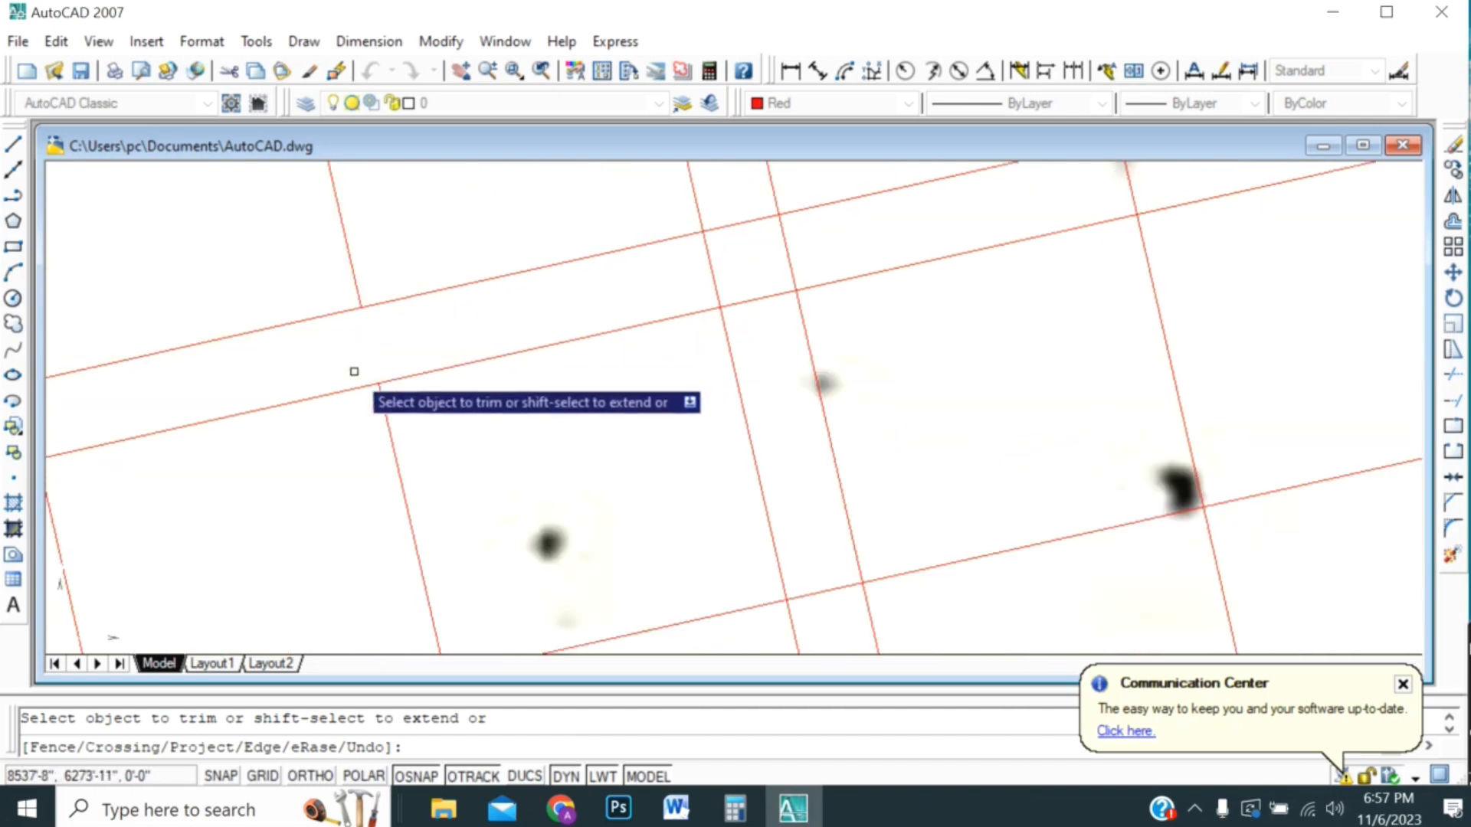
click(687, 282)
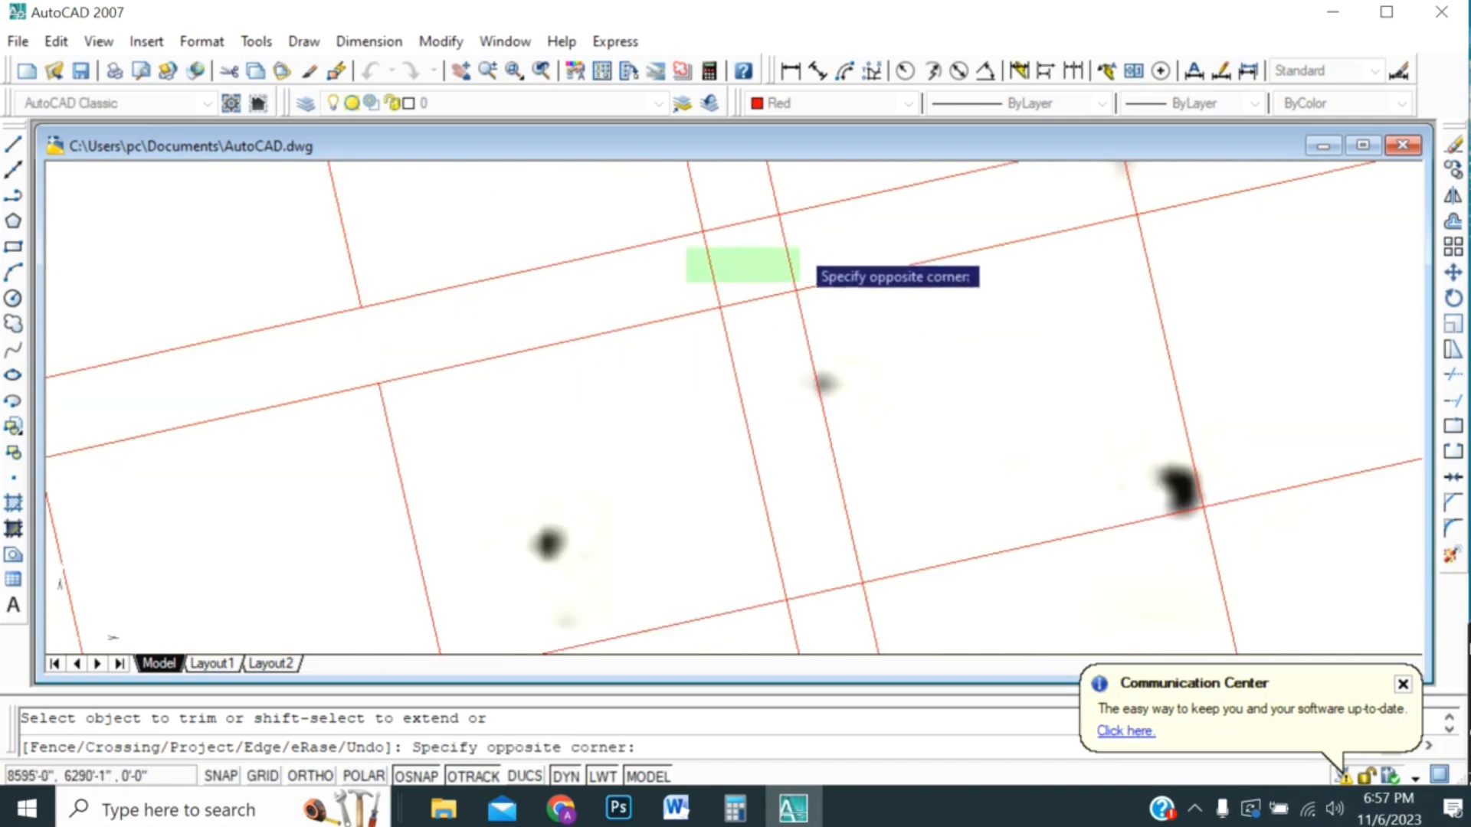
click(804, 247)
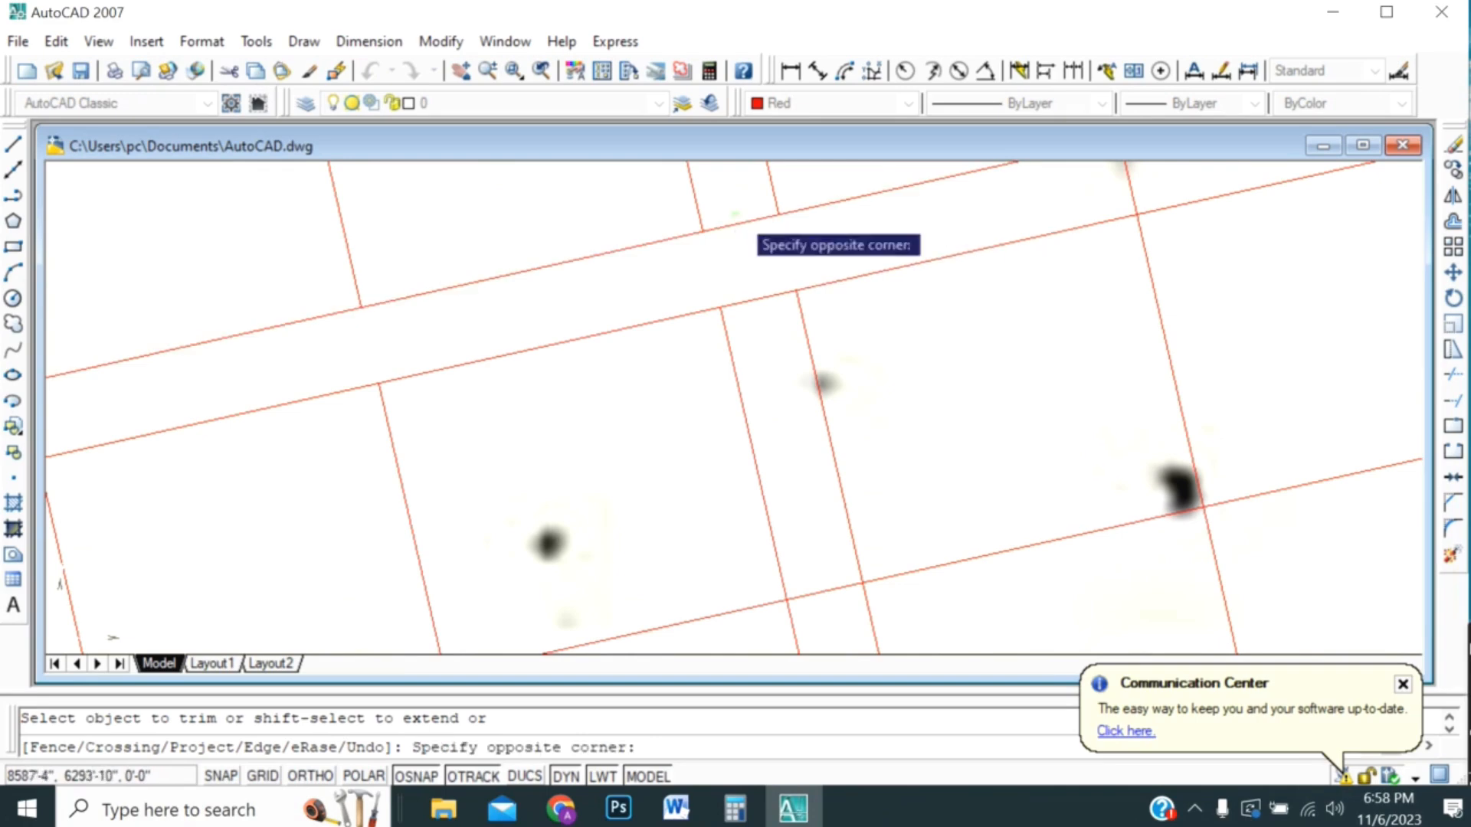
click(771, 321)
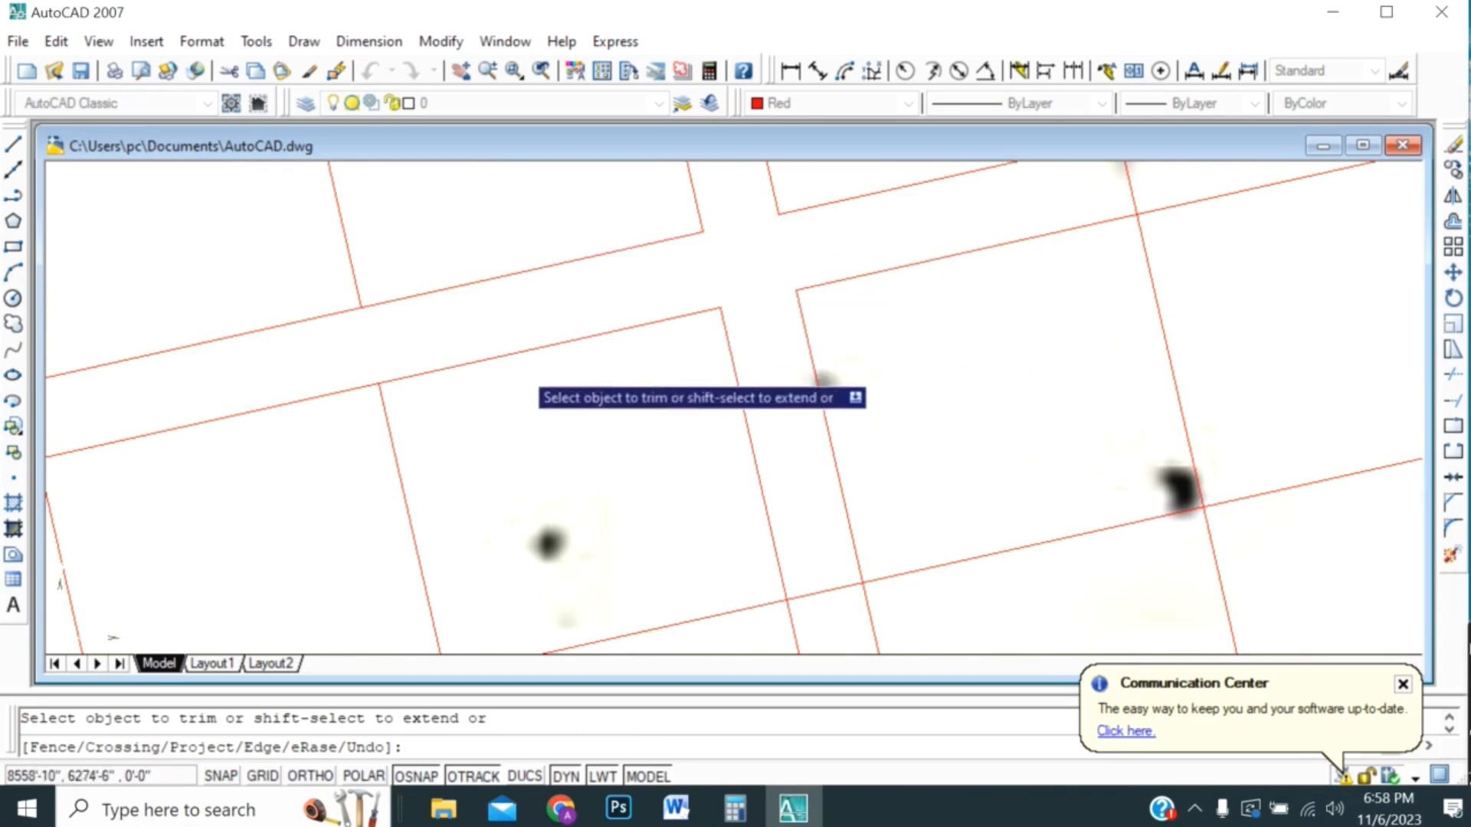
- Trim the divider between the second and third vertical strips out of the uppermost horizontal strip and clear the third strip's intersection
scroll(739, 341, down, 3)
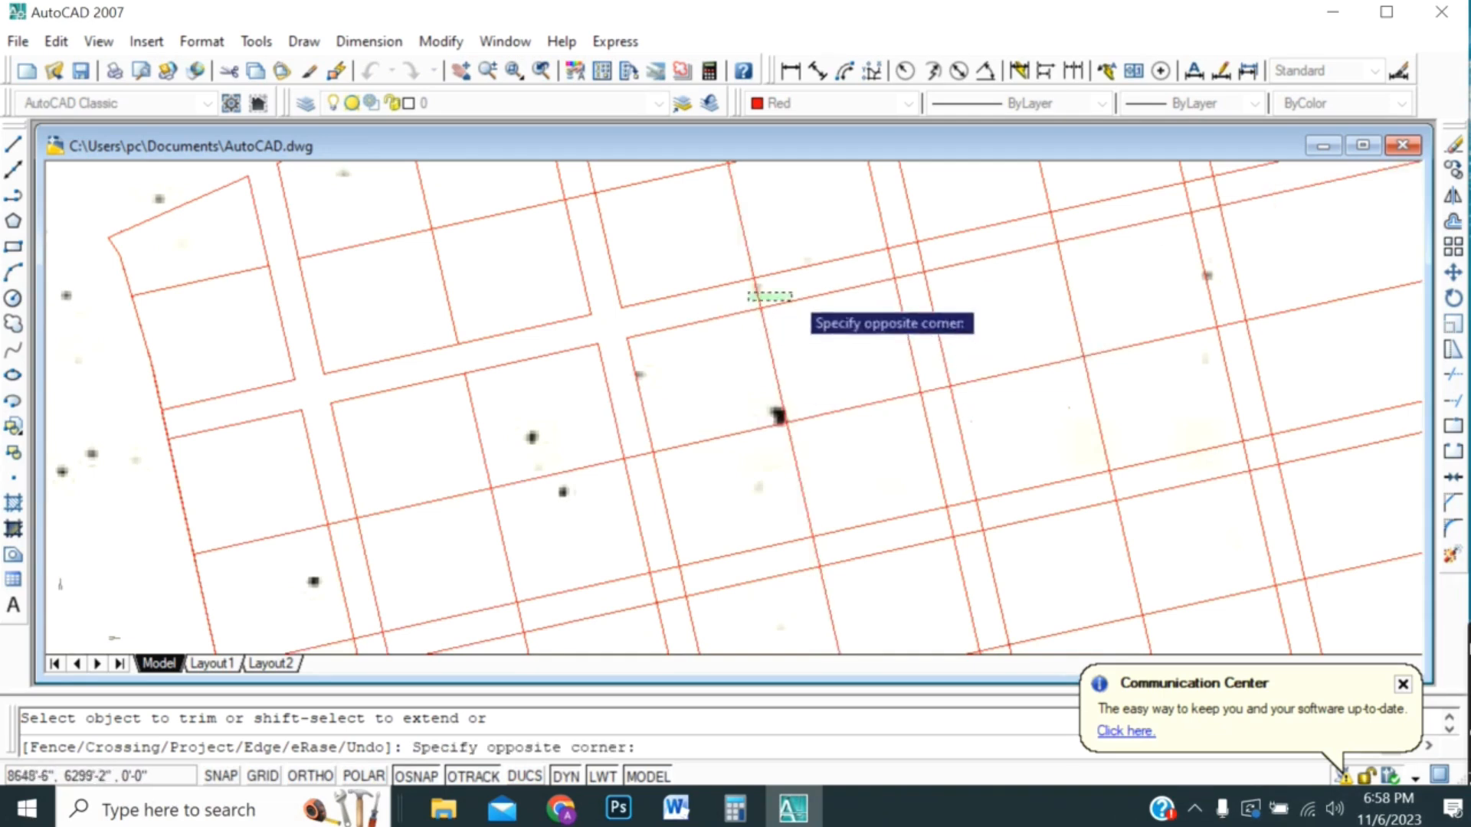
click(791, 292)
scroll(968, 233, up, 3)
click(760, 248)
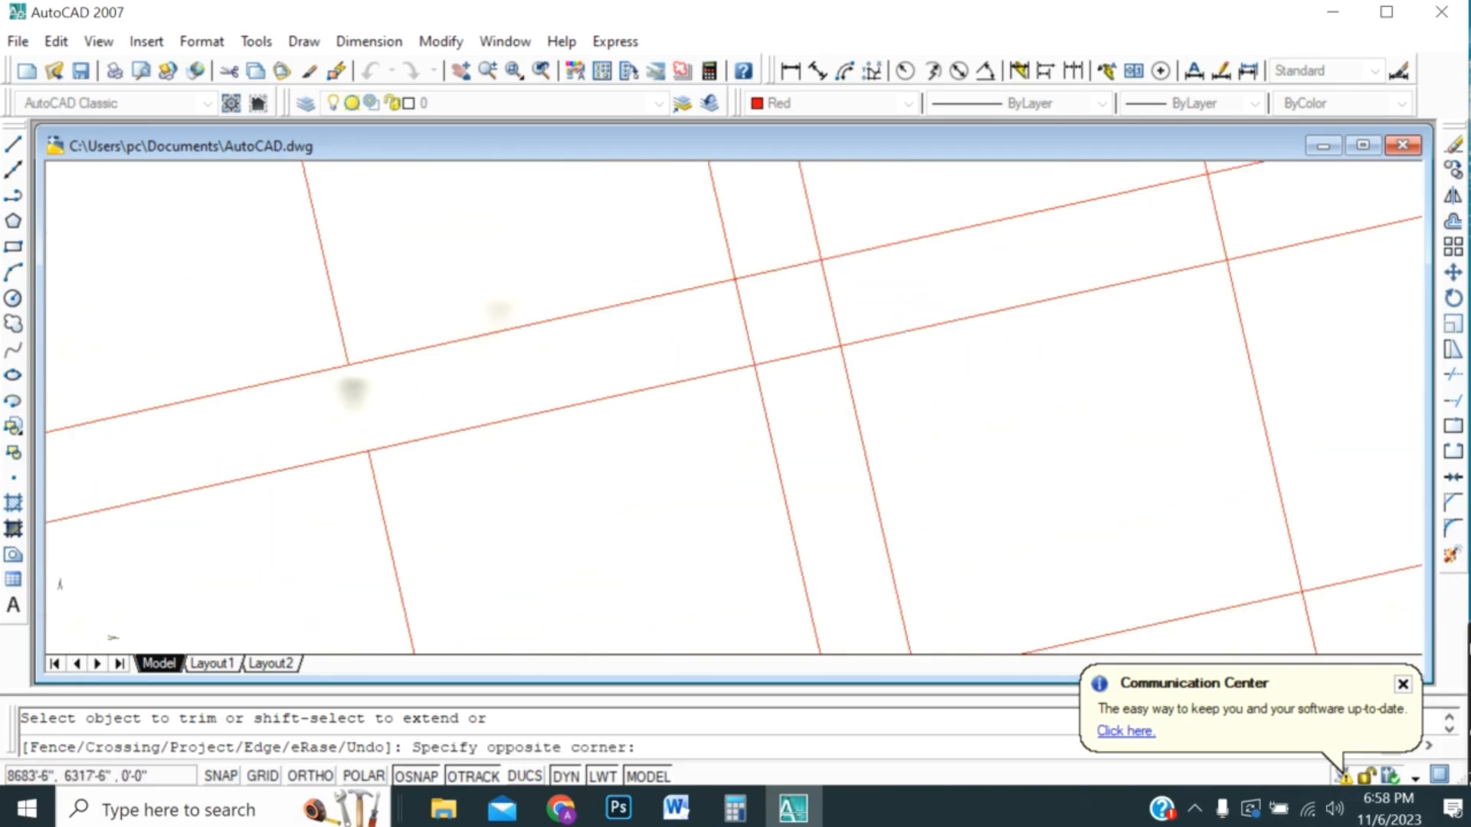
click(798, 360)
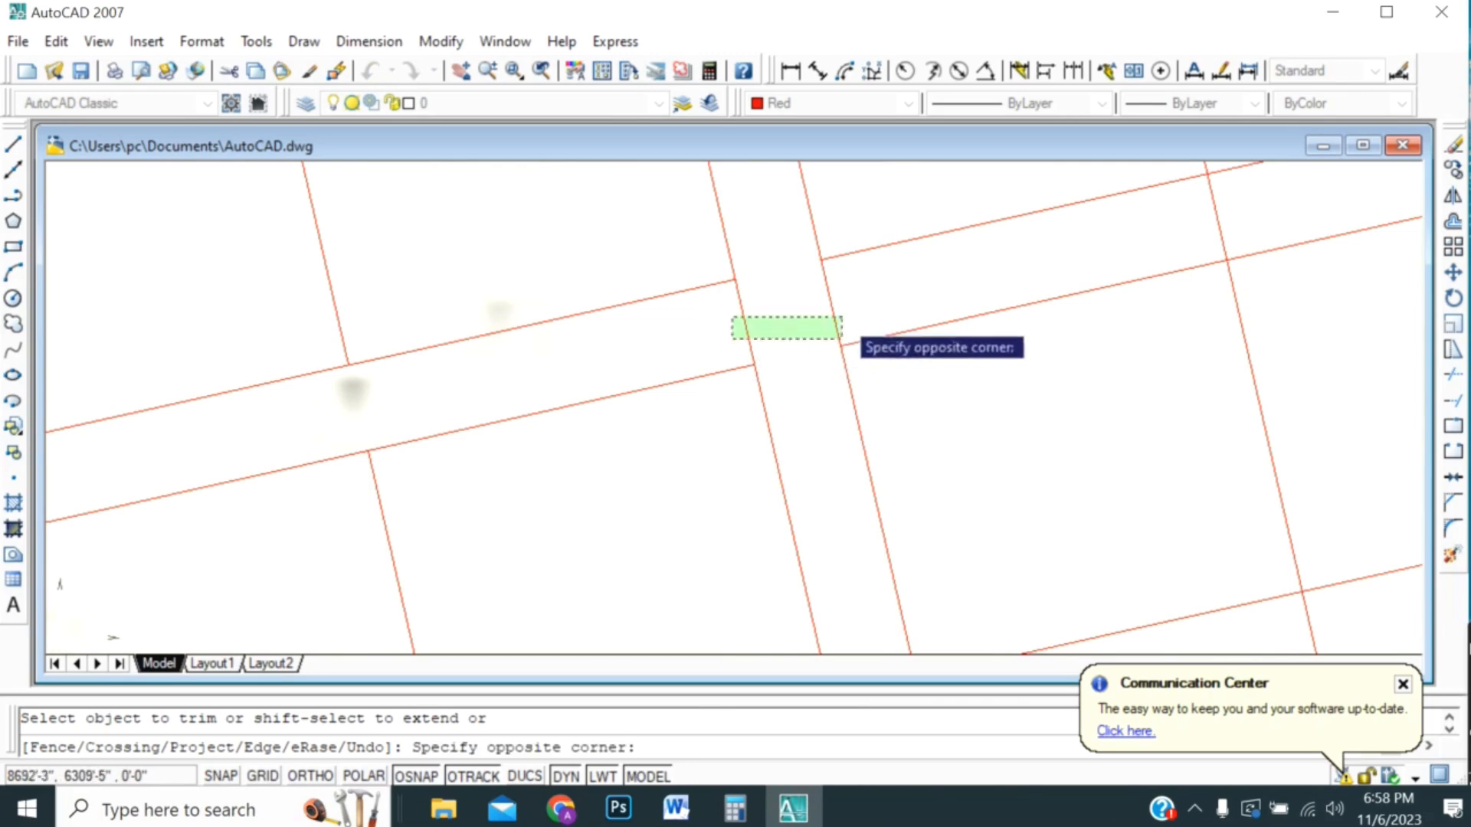
click(842, 339)
- Trim the divider between the third and fourth vertical strips out of the uppermost horizontal strip and clear the fourth strip's intersection
scroll(850, 431, down, 3)
scroll(956, 368, up, 3)
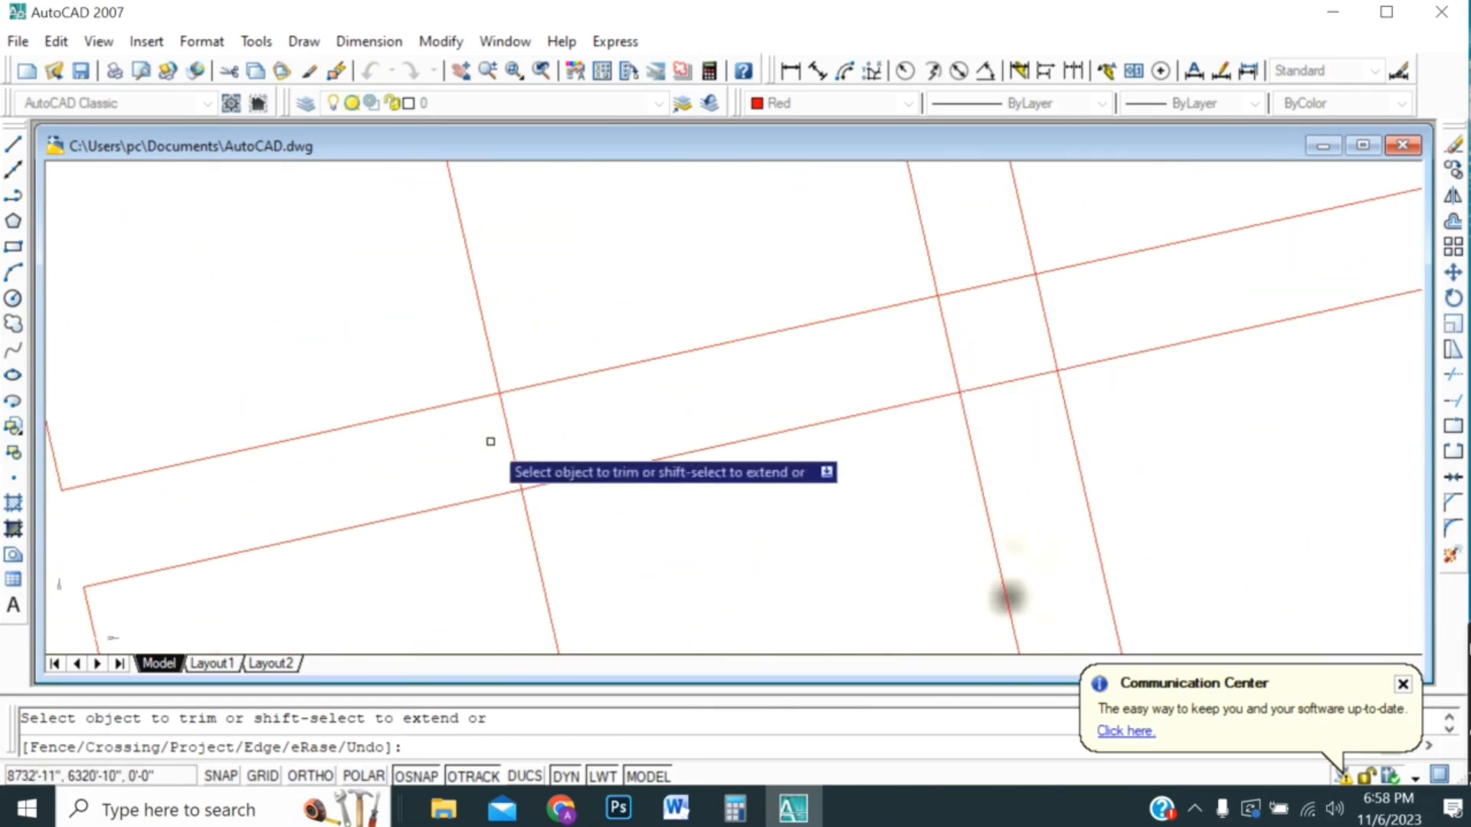
click(1004, 339)
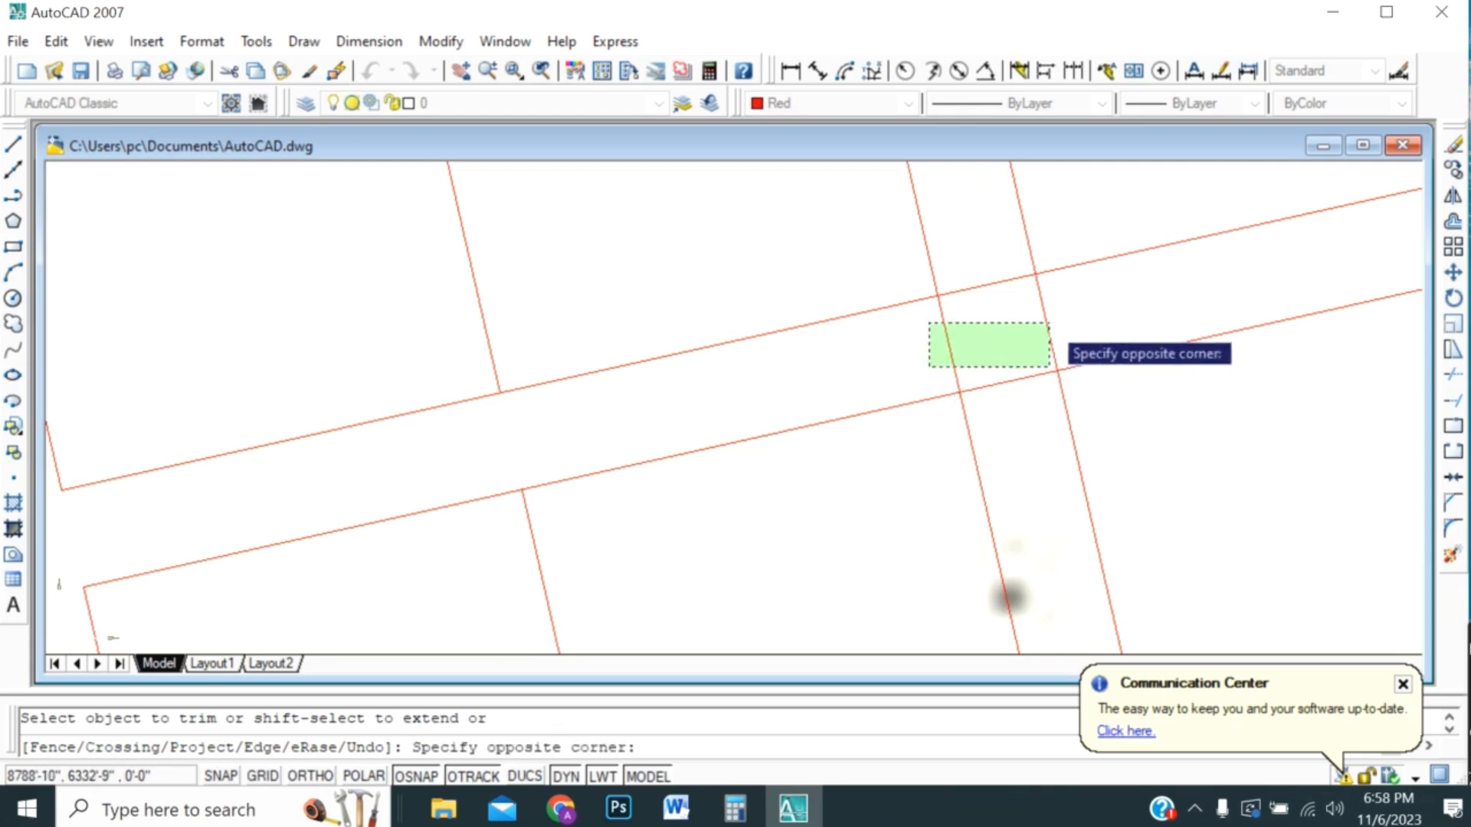
click(1062, 324)
click(977, 283)
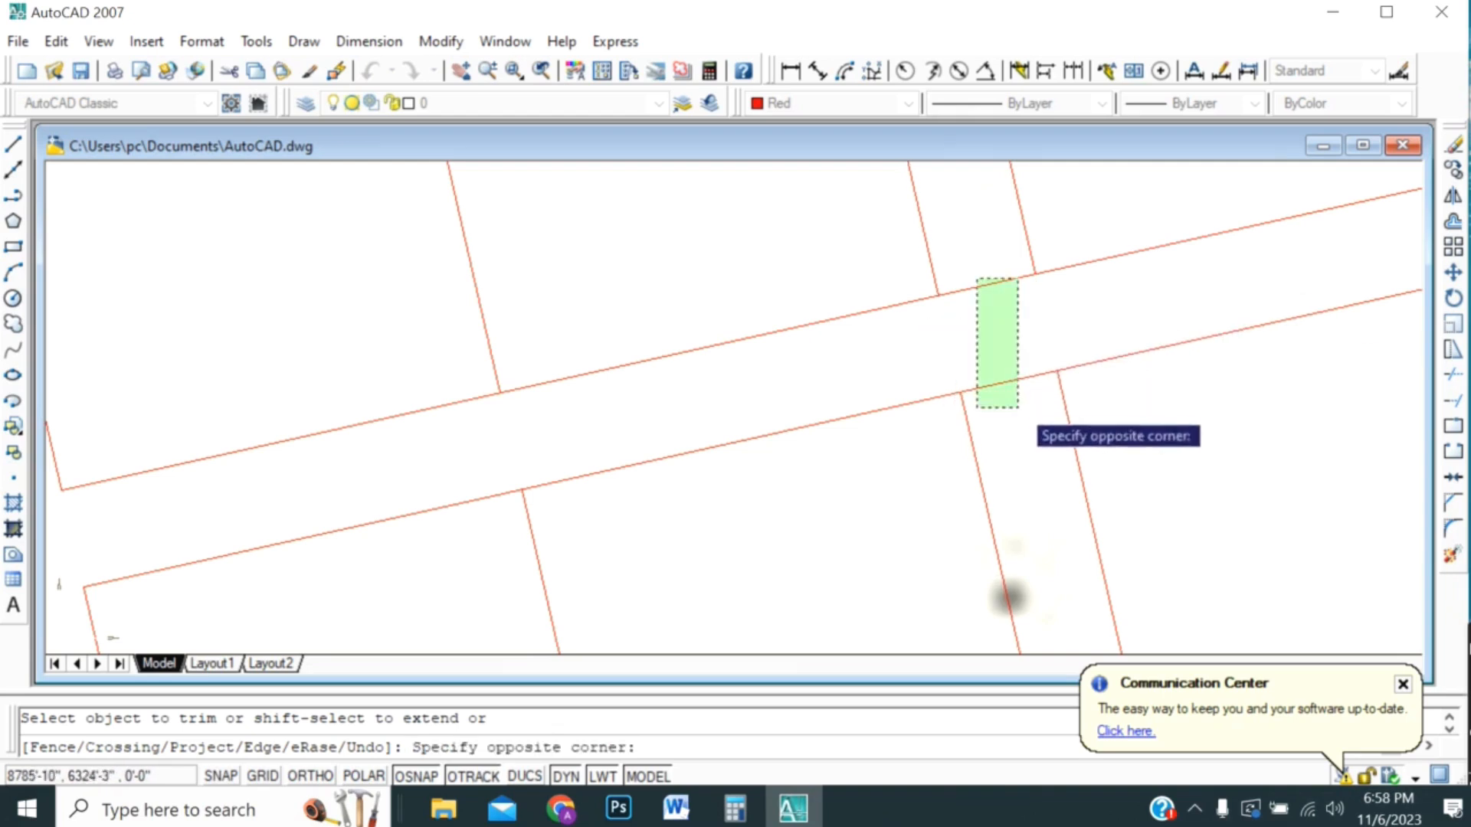
click(1019, 410)
- Trim the two plot row lines above the uppermost horizontal strip out of the fourth and third vertical strips
scroll(992, 536, down, 2)
click(962, 361)
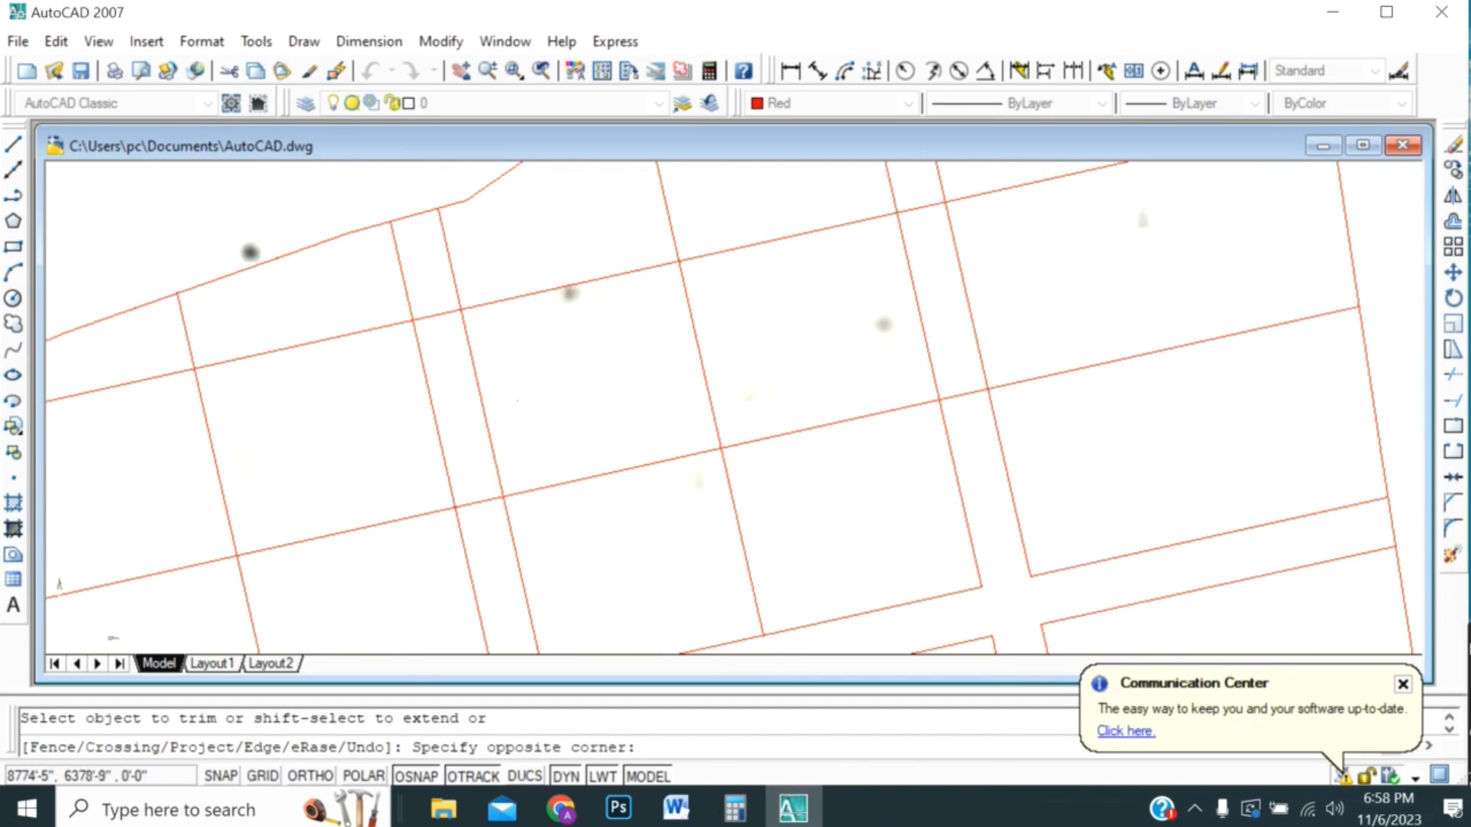
click(976, 421)
click(916, 207)
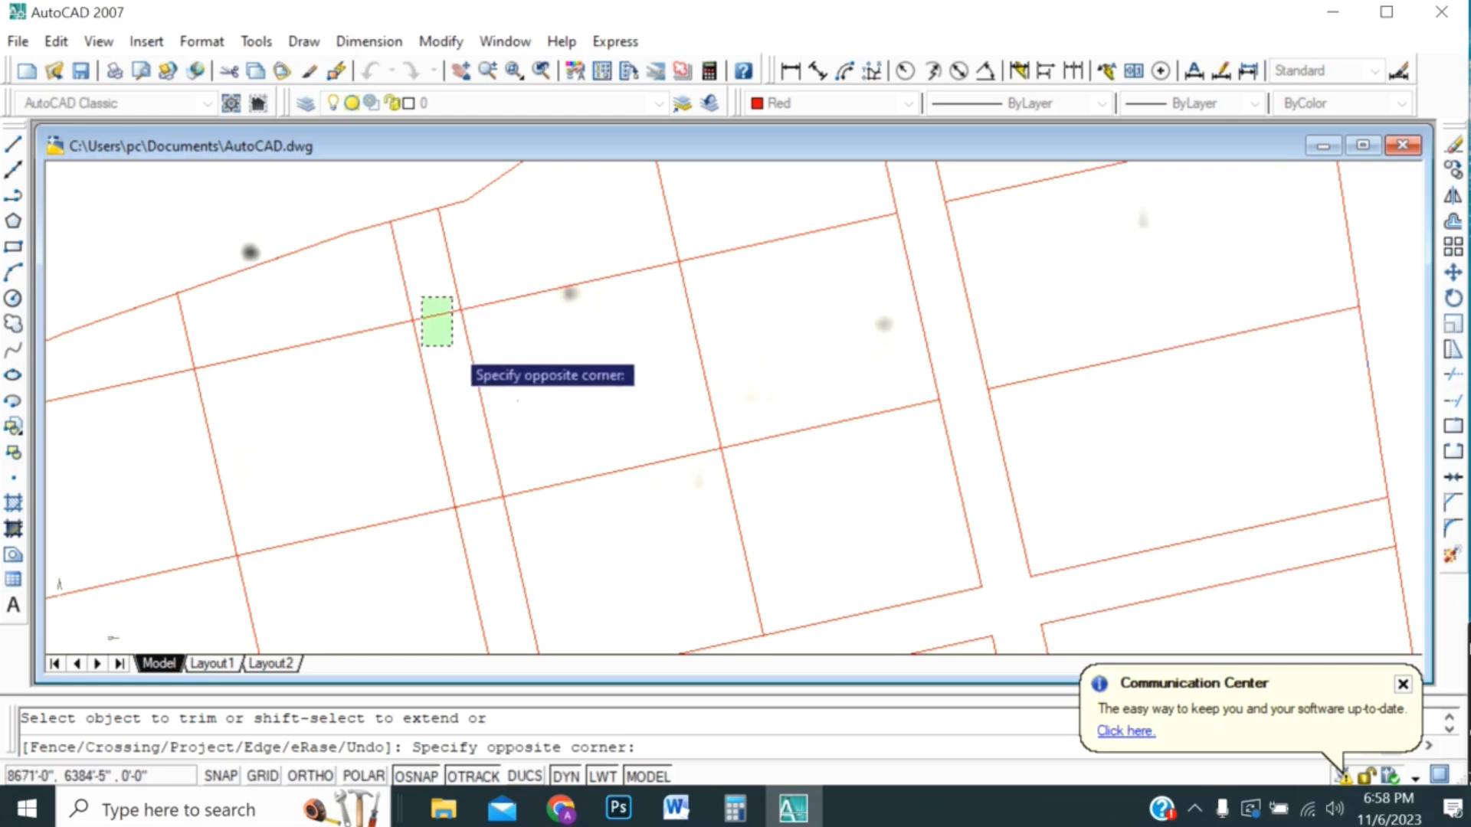
click(452, 346)
click(463, 510)
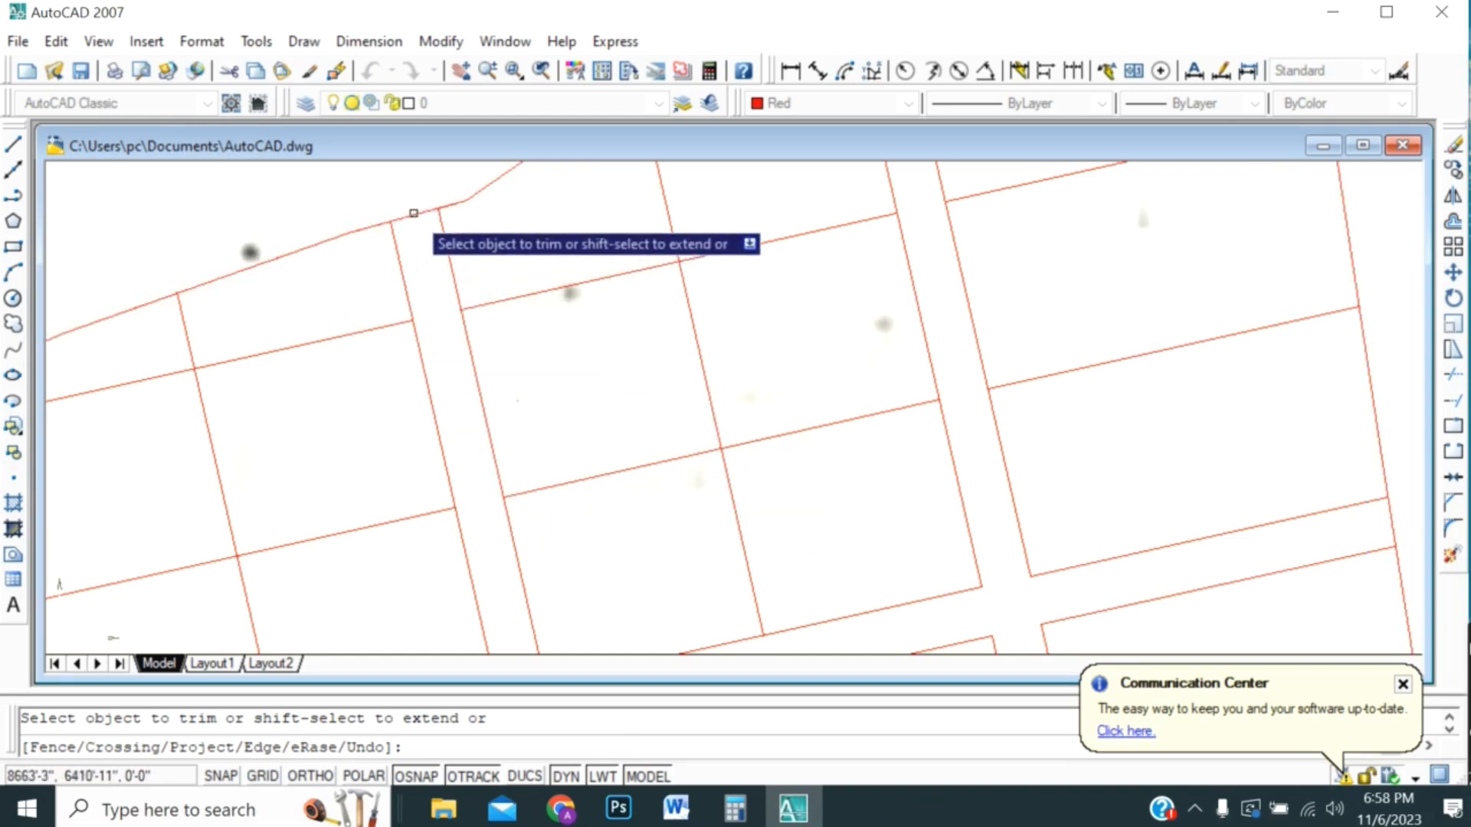
- Trim the upper boundary segments that close off the upper ends of the third and fourth vertical strips
scroll(440, 253, down, 5)
scroll(459, 230, up, 8)
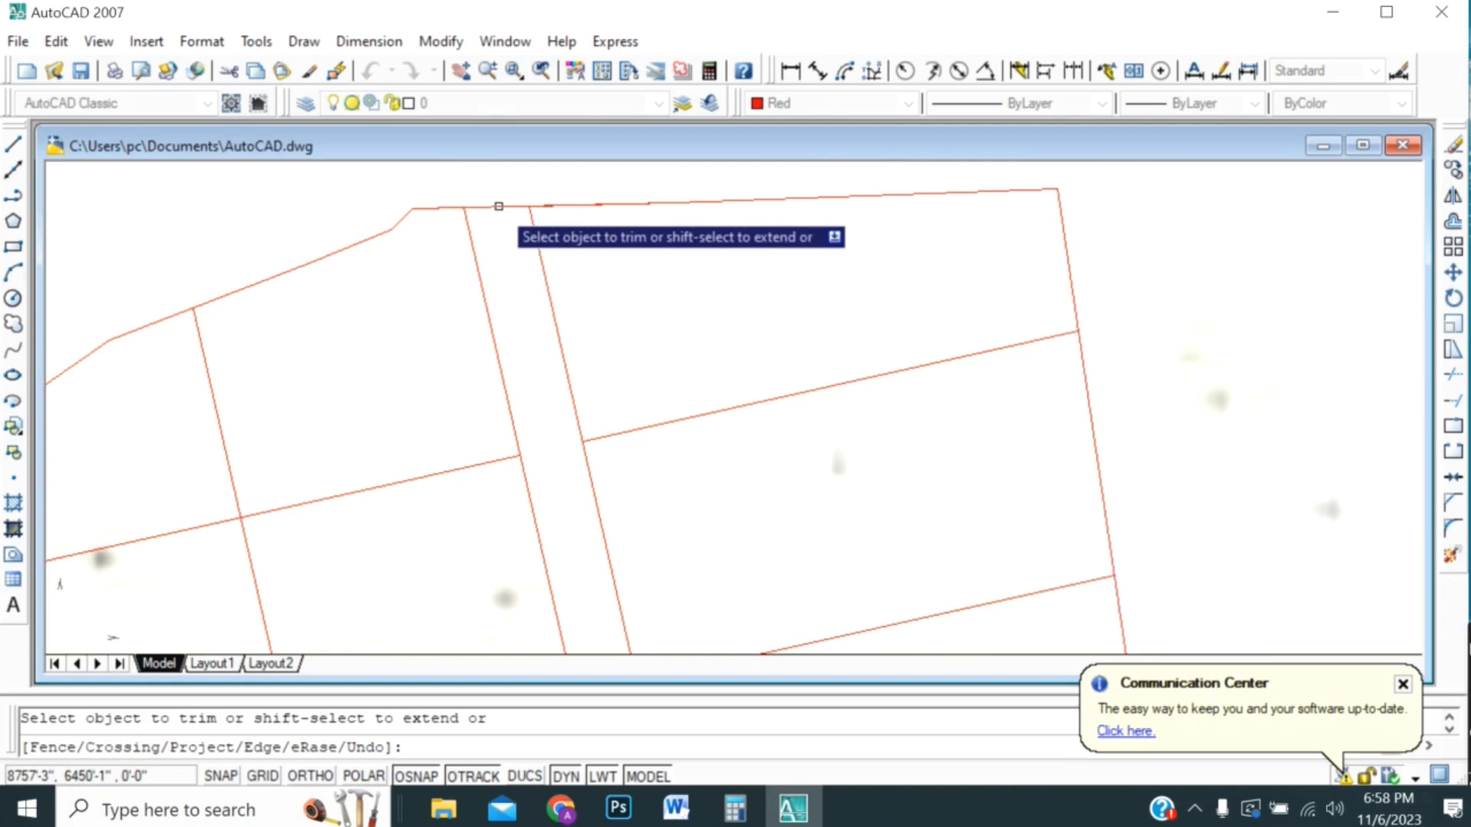
scroll(503, 221, down, 5)
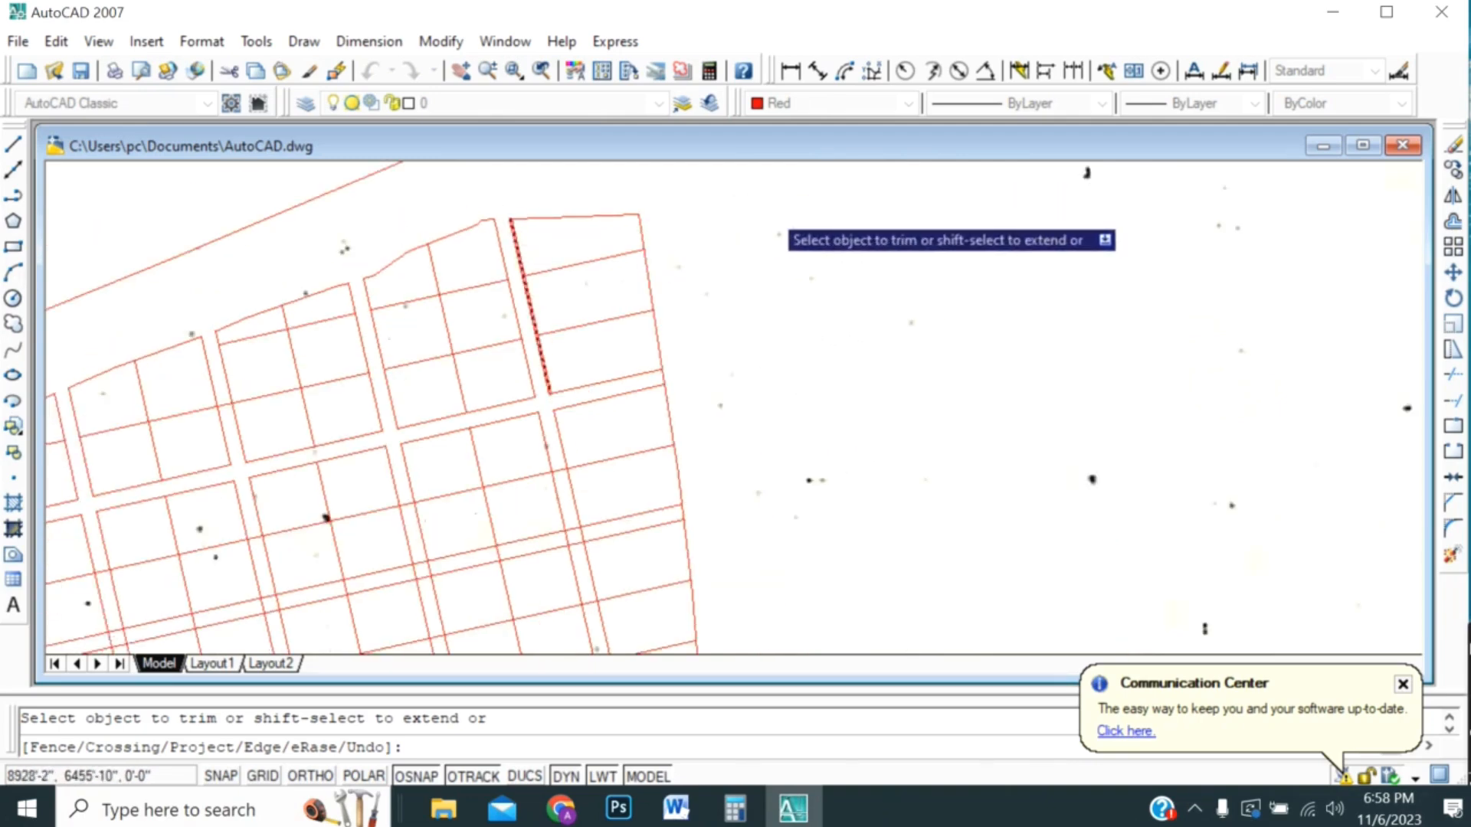
- Trim the lowest plot row line out of the fourth and third vertical strips near the block's lower boundary
scroll(768, 213, down, 5)
scroll(720, 377, up, 8)
scroll(1103, 295, down, 3)
scroll(727, 507, up, 2)
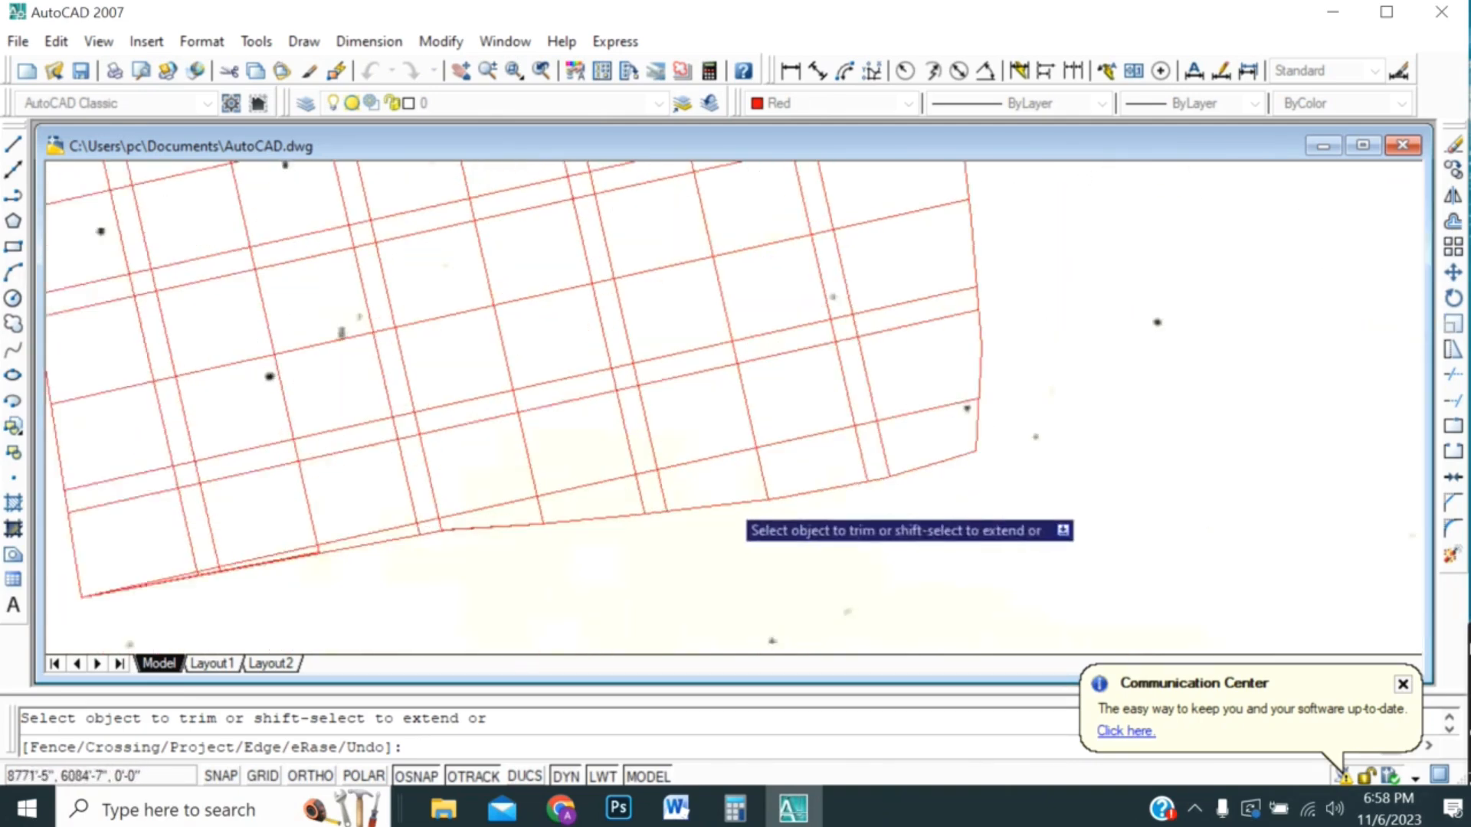
scroll(725, 496, up, 2)
click(1010, 333)
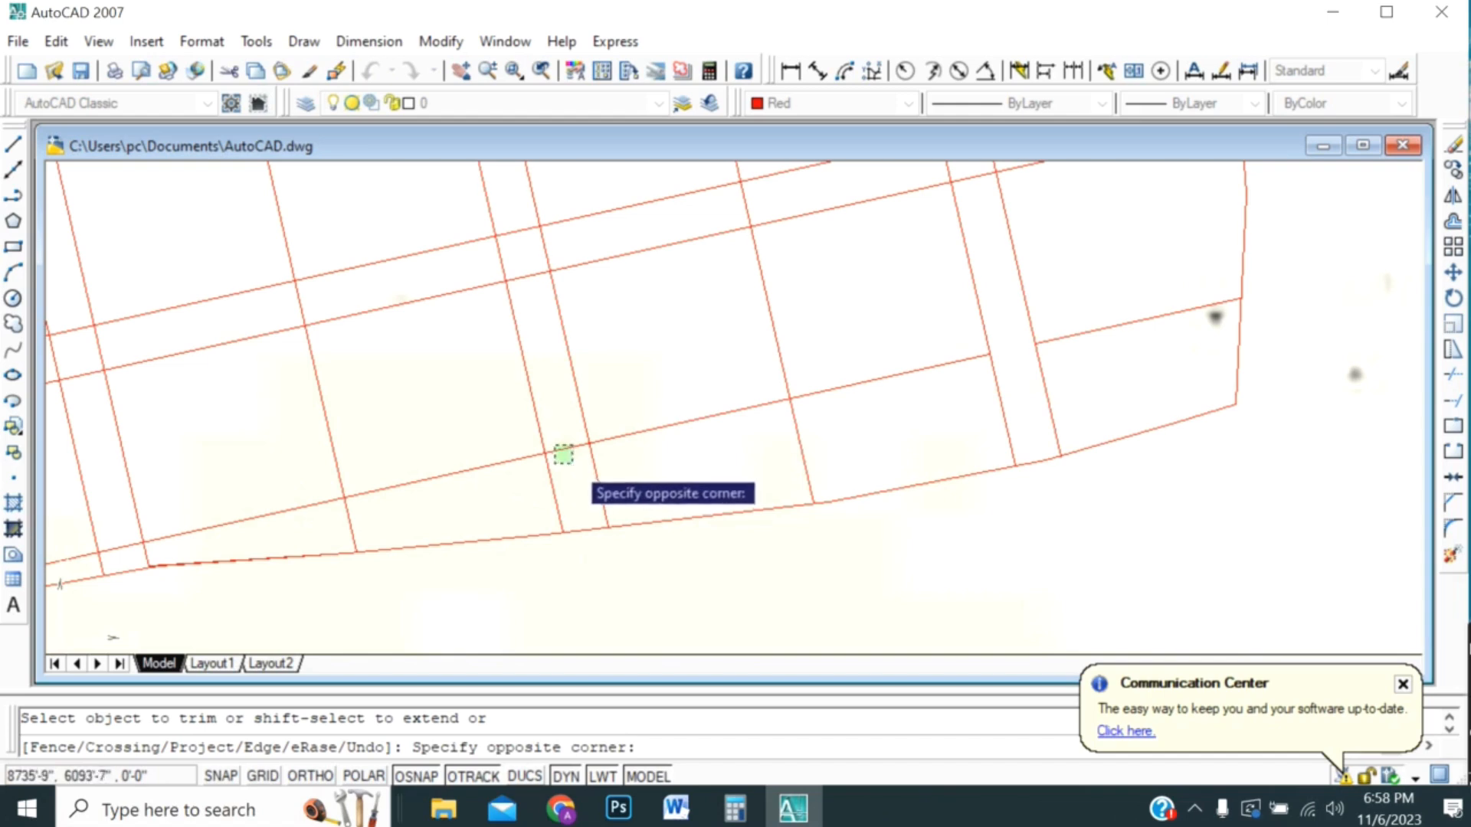
click(563, 455)
- Clear the third vertical strip's intersection with the lowest horizontal strip and trim the plot divider crossing that strip towards the fourth
click(512, 227)
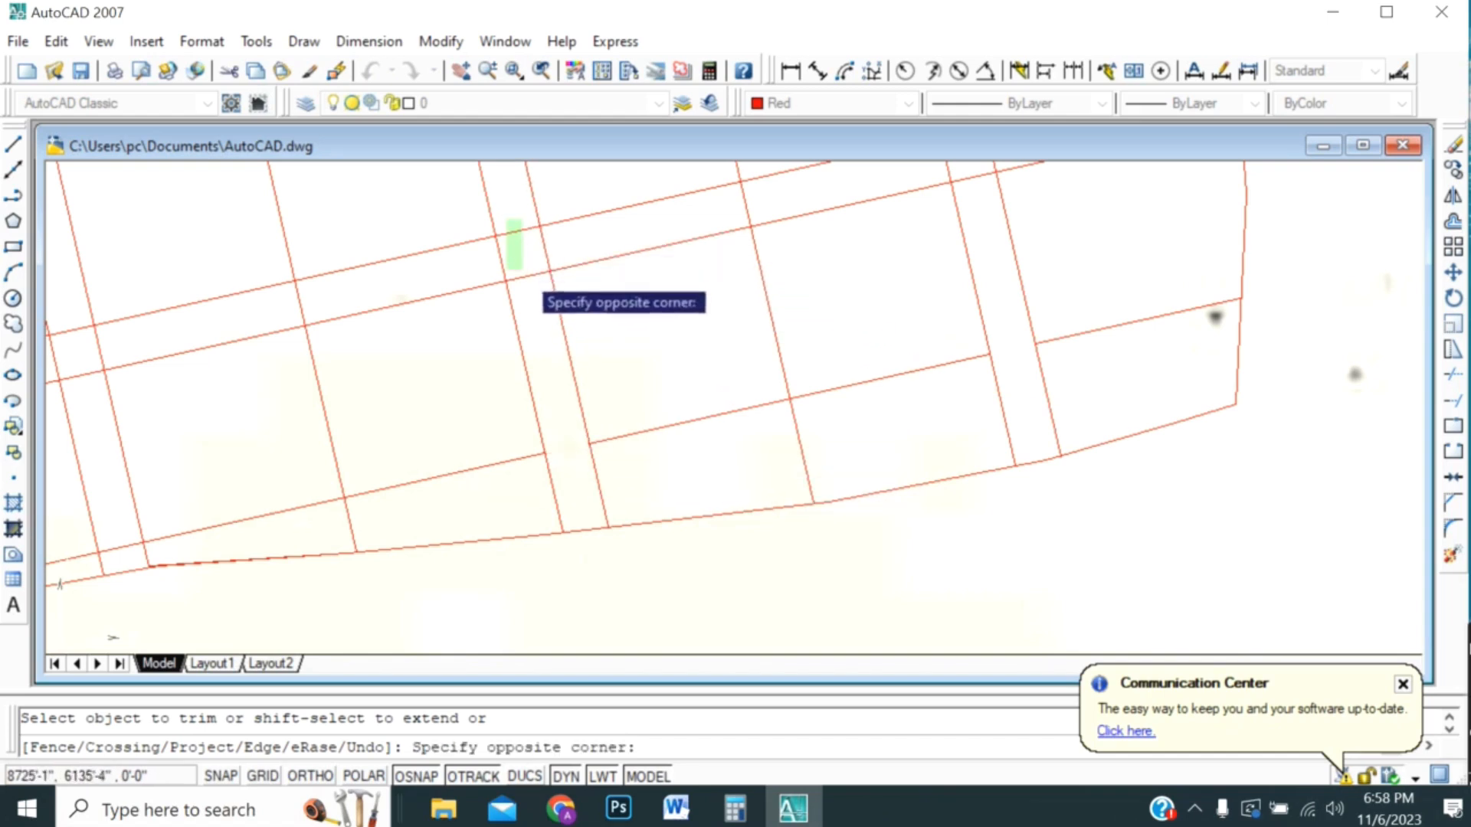
click(528, 276)
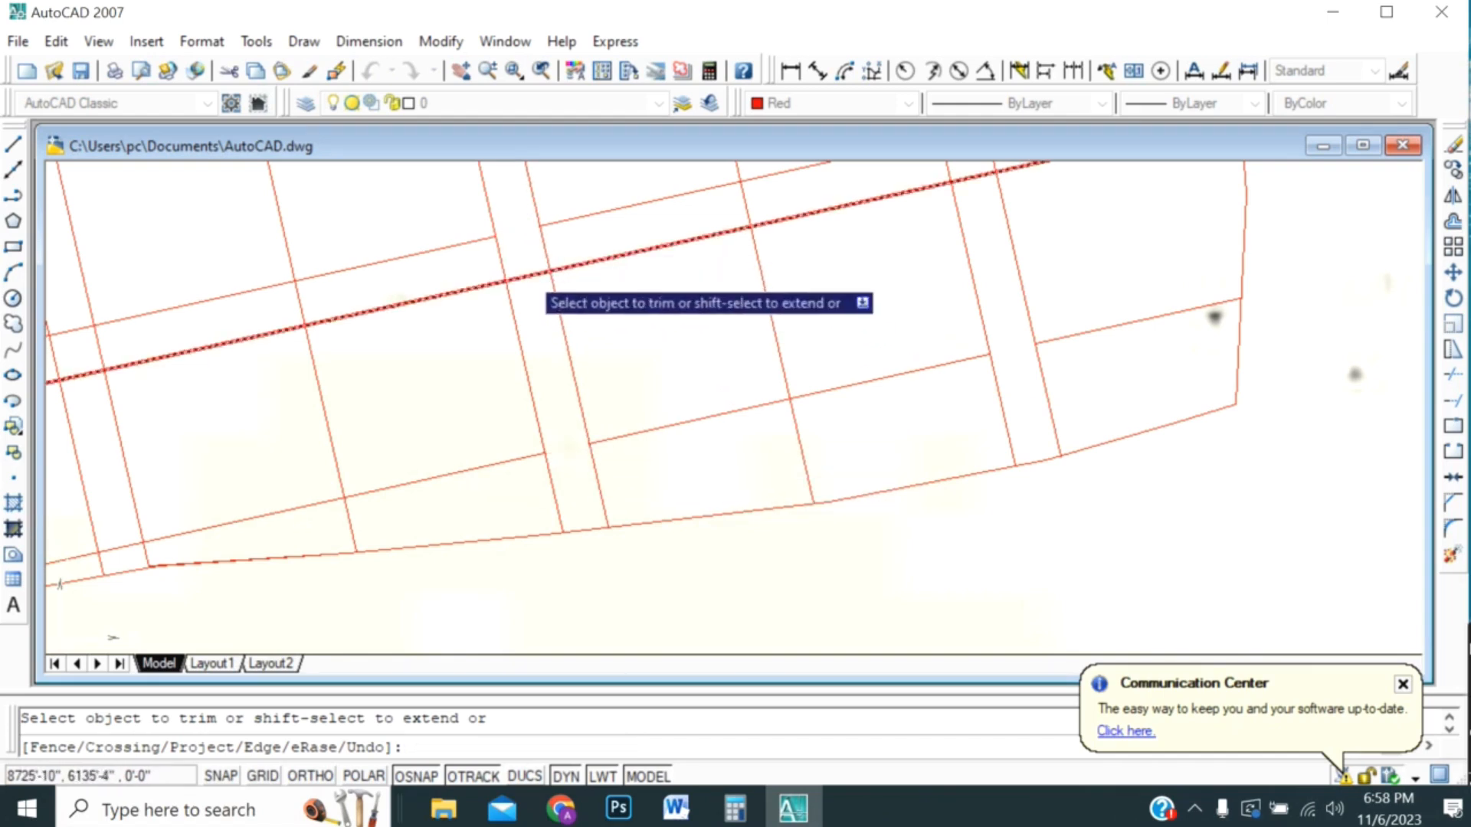
click(548, 264)
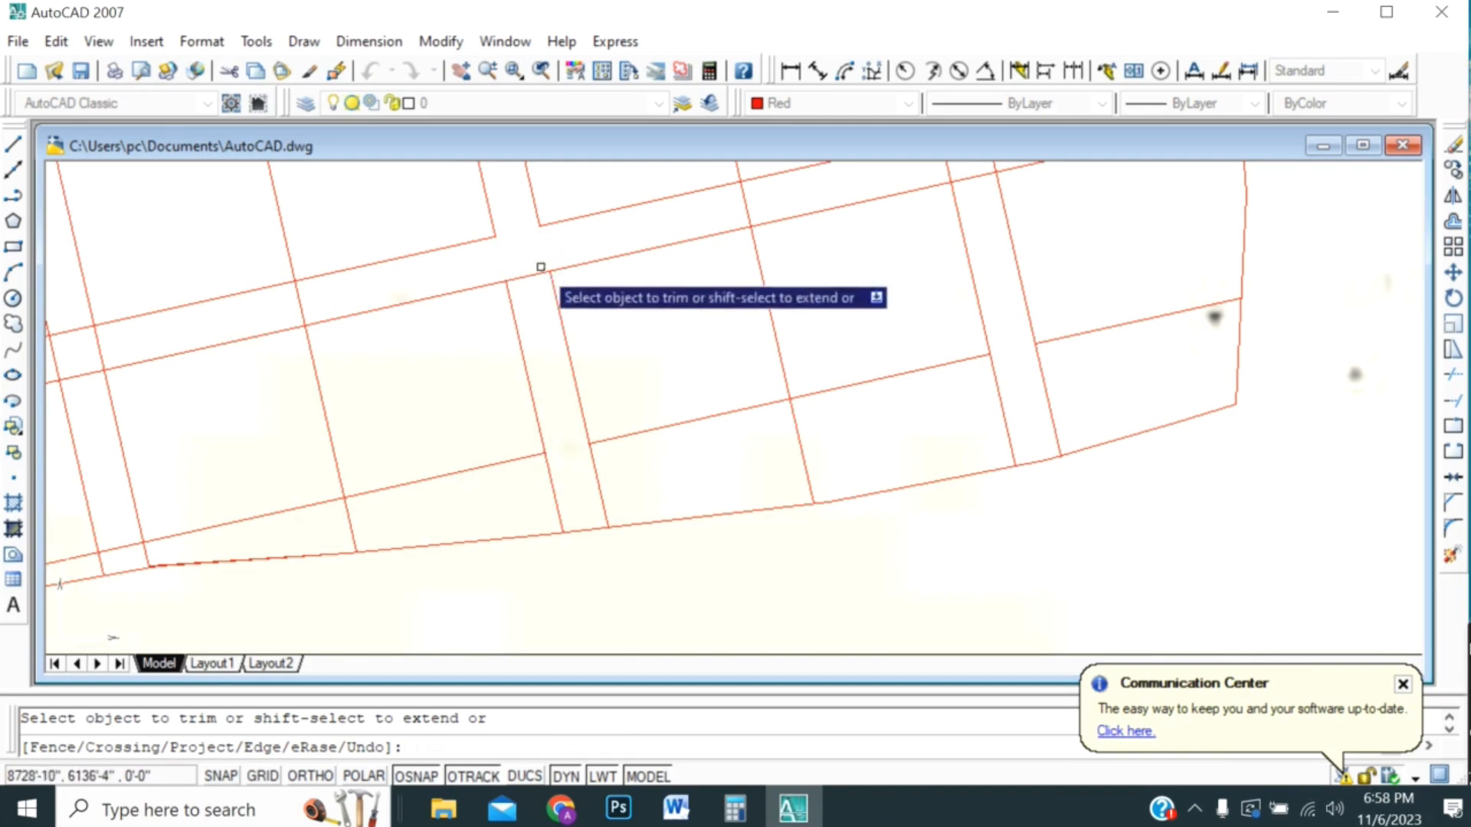
click(558, 291)
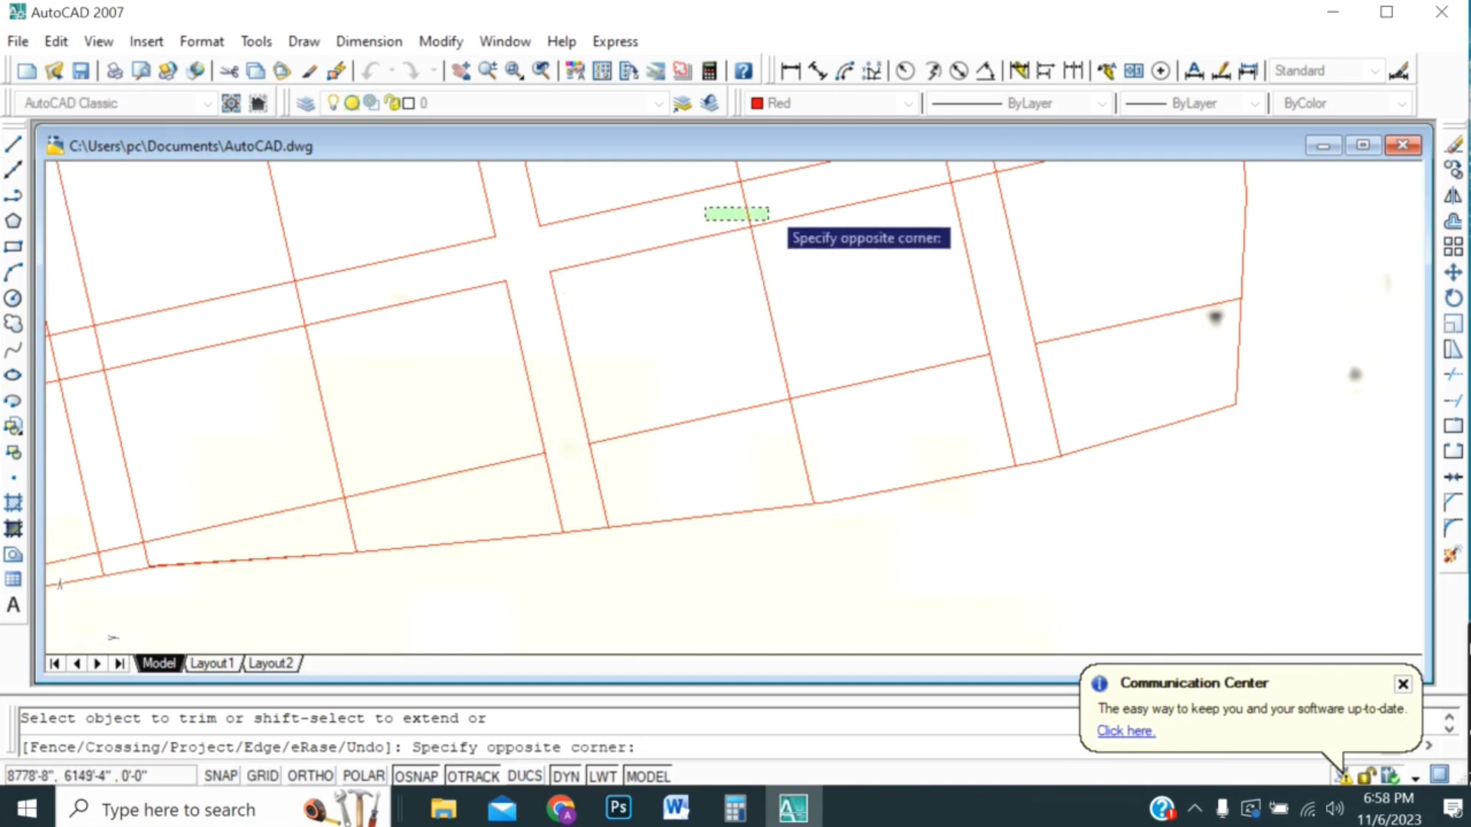
click(751, 220)
- Trim the divider between the second and third vertical strips out of the lowest horizontal strip and clear the second strip's intersection
scroll(781, 367, down, 3)
scroll(495, 350, up, 3)
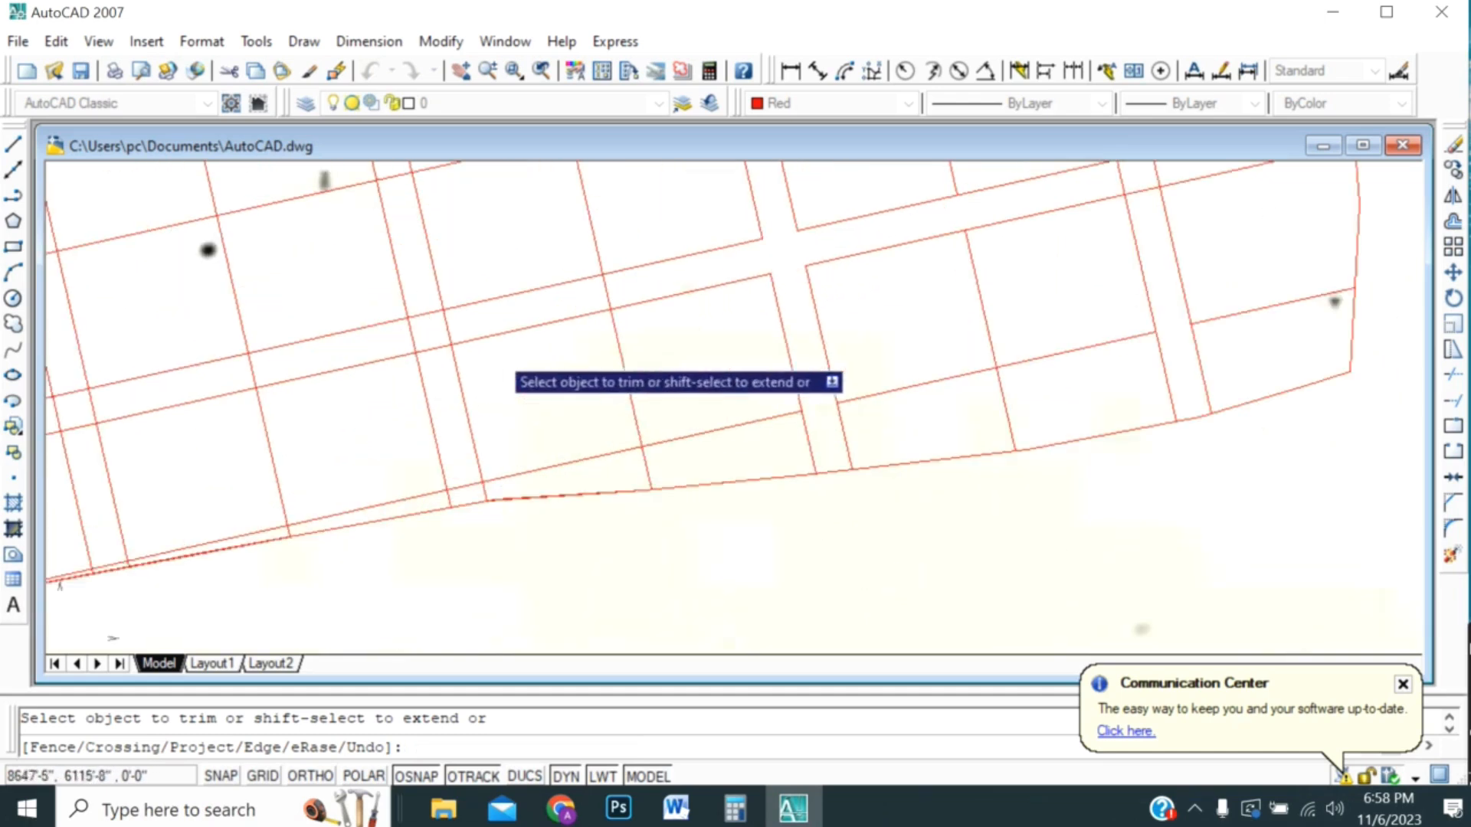
click(602, 294)
click(481, 327)
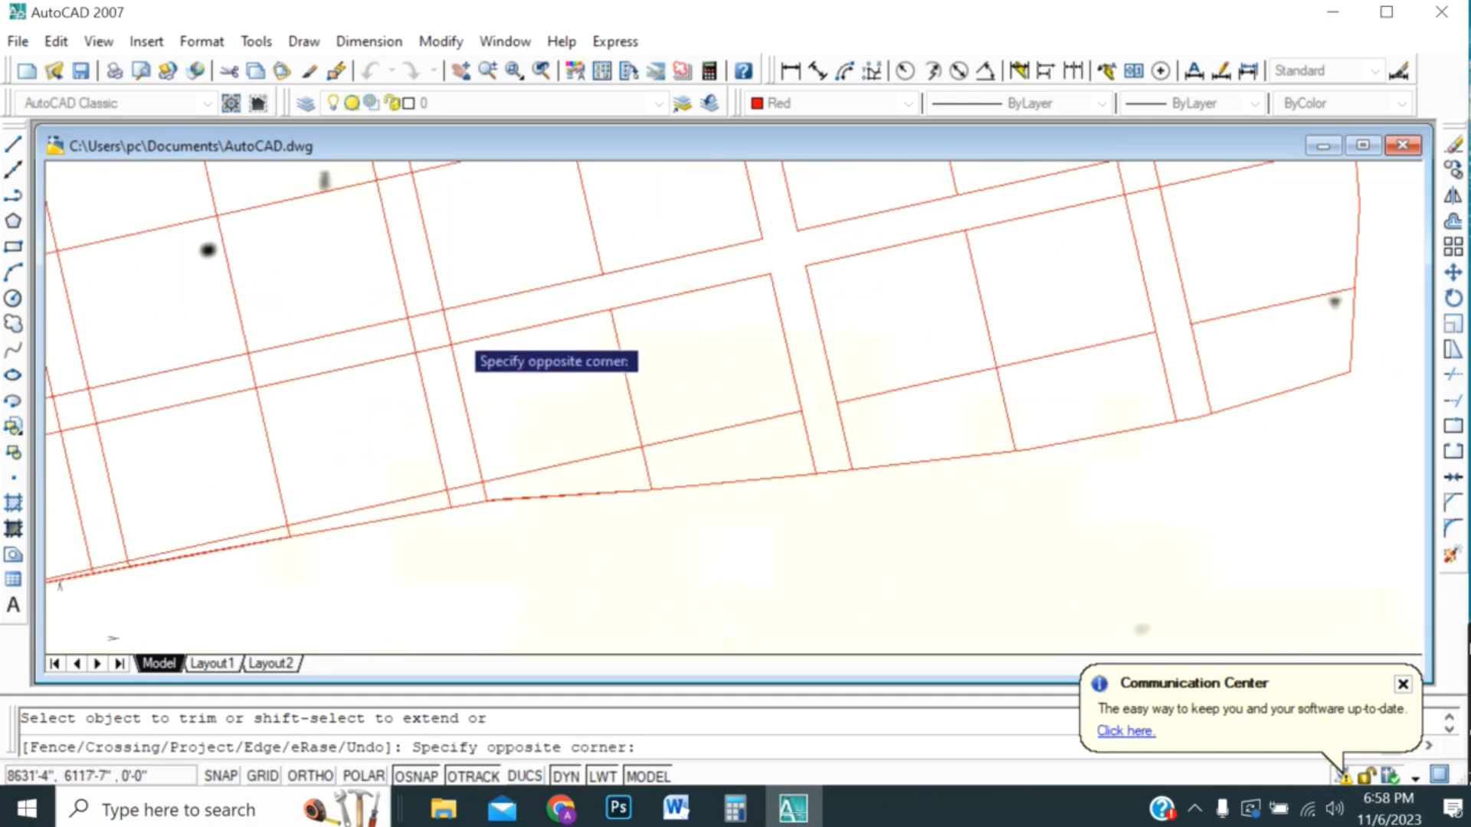
click(434, 301)
click(422, 350)
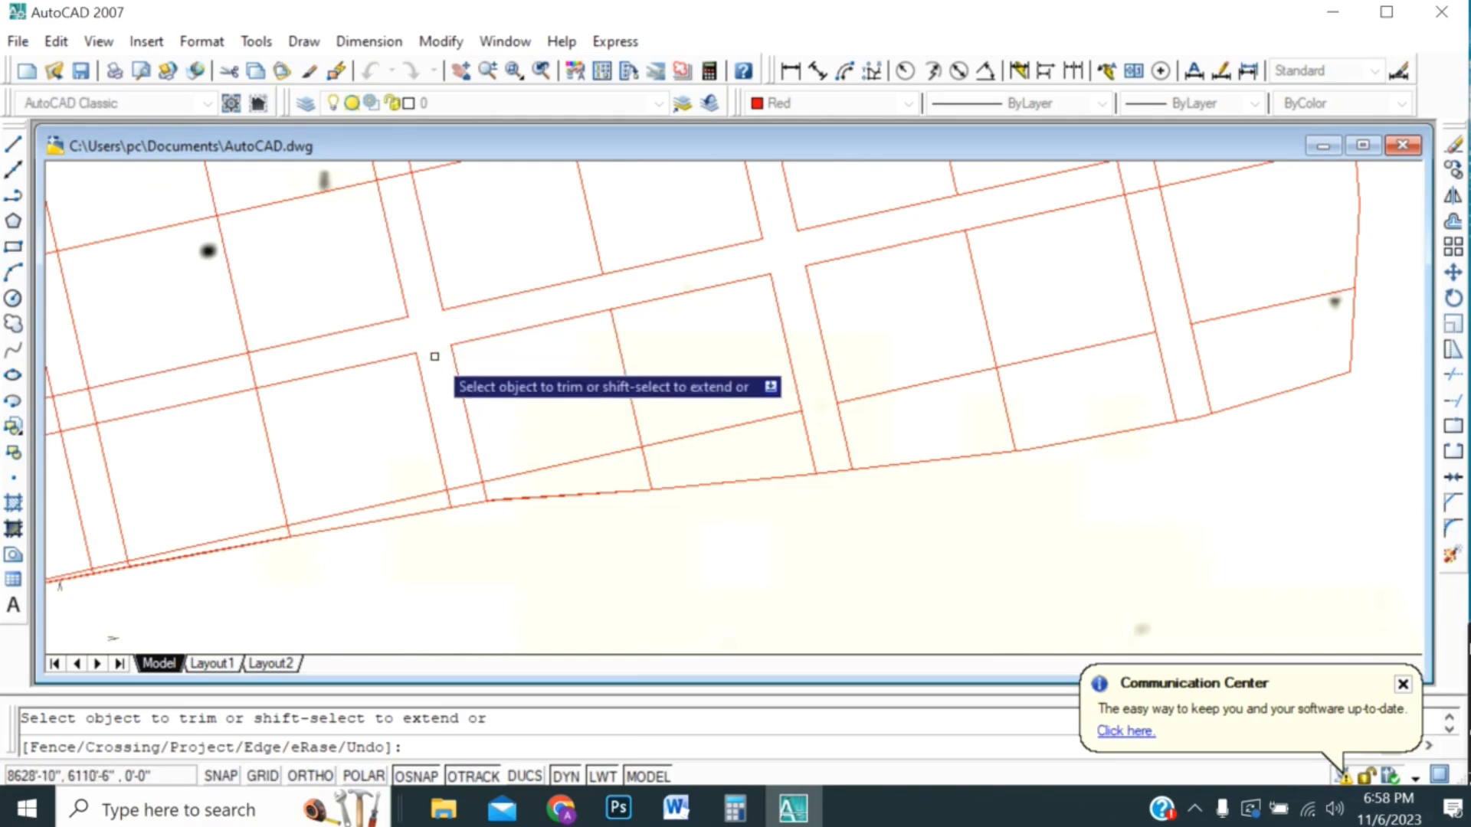
- Trim the lowest plot row line out of the second vertical strip near the lower boundary
scroll(483, 409, down, 2)
scroll(495, 425, up, 4)
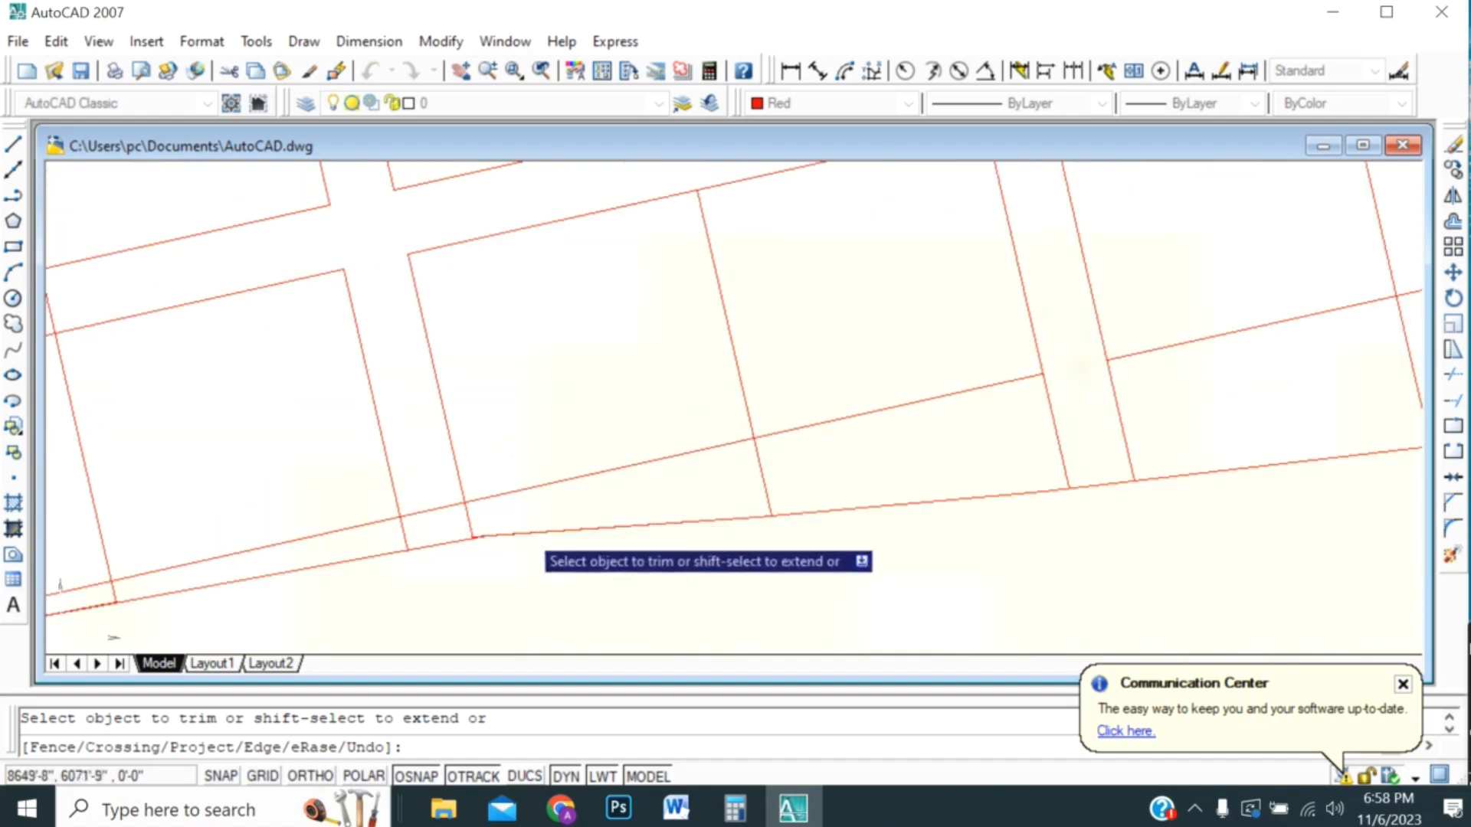
scroll(452, 511, down, 2)
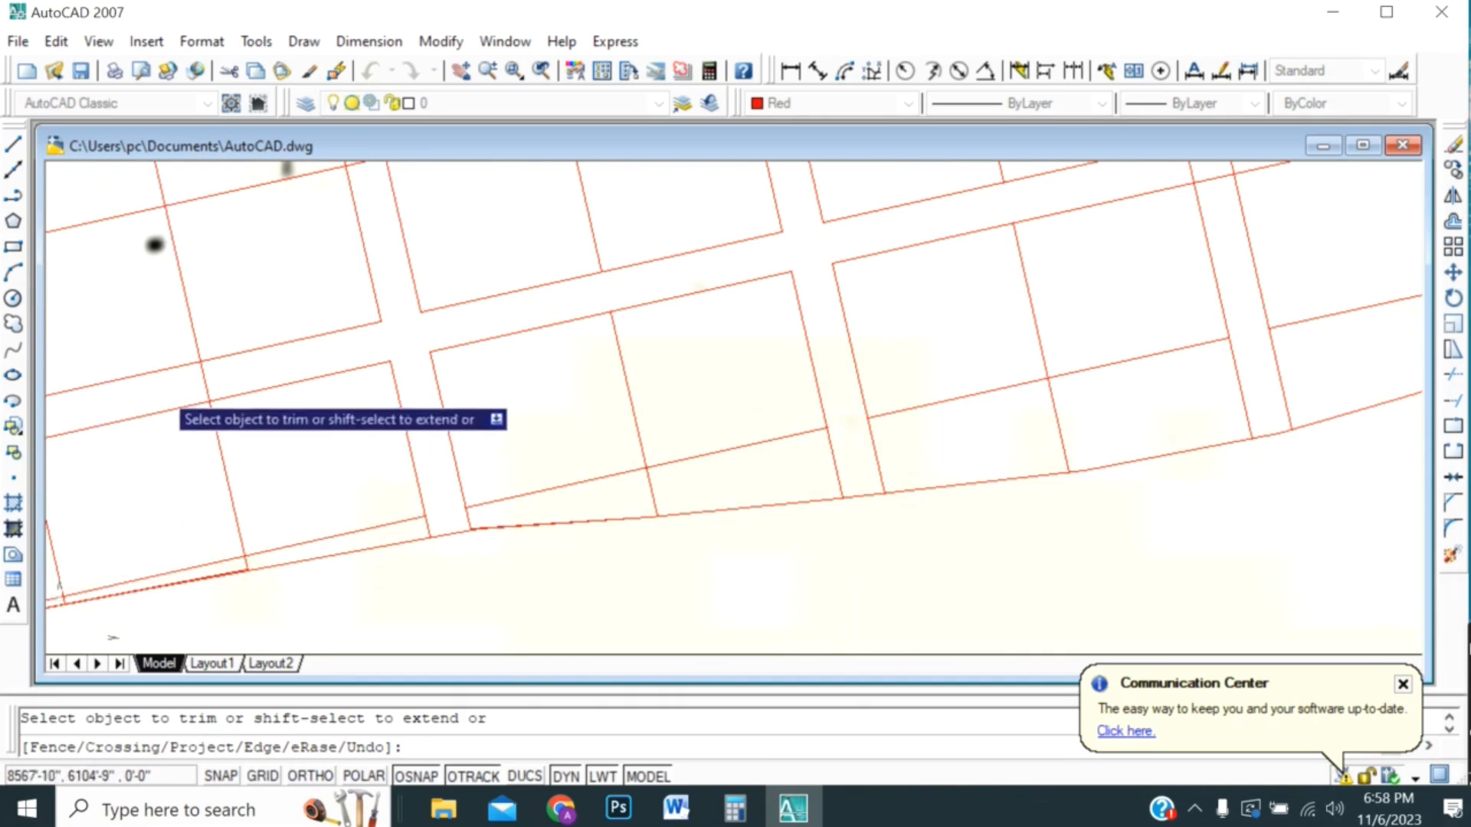
- Trim the divider between the first and second vertical strips out of the lowest horizontal strip and clear the first strip's intersection
click(220, 383)
scroll(398, 482, down, 3)
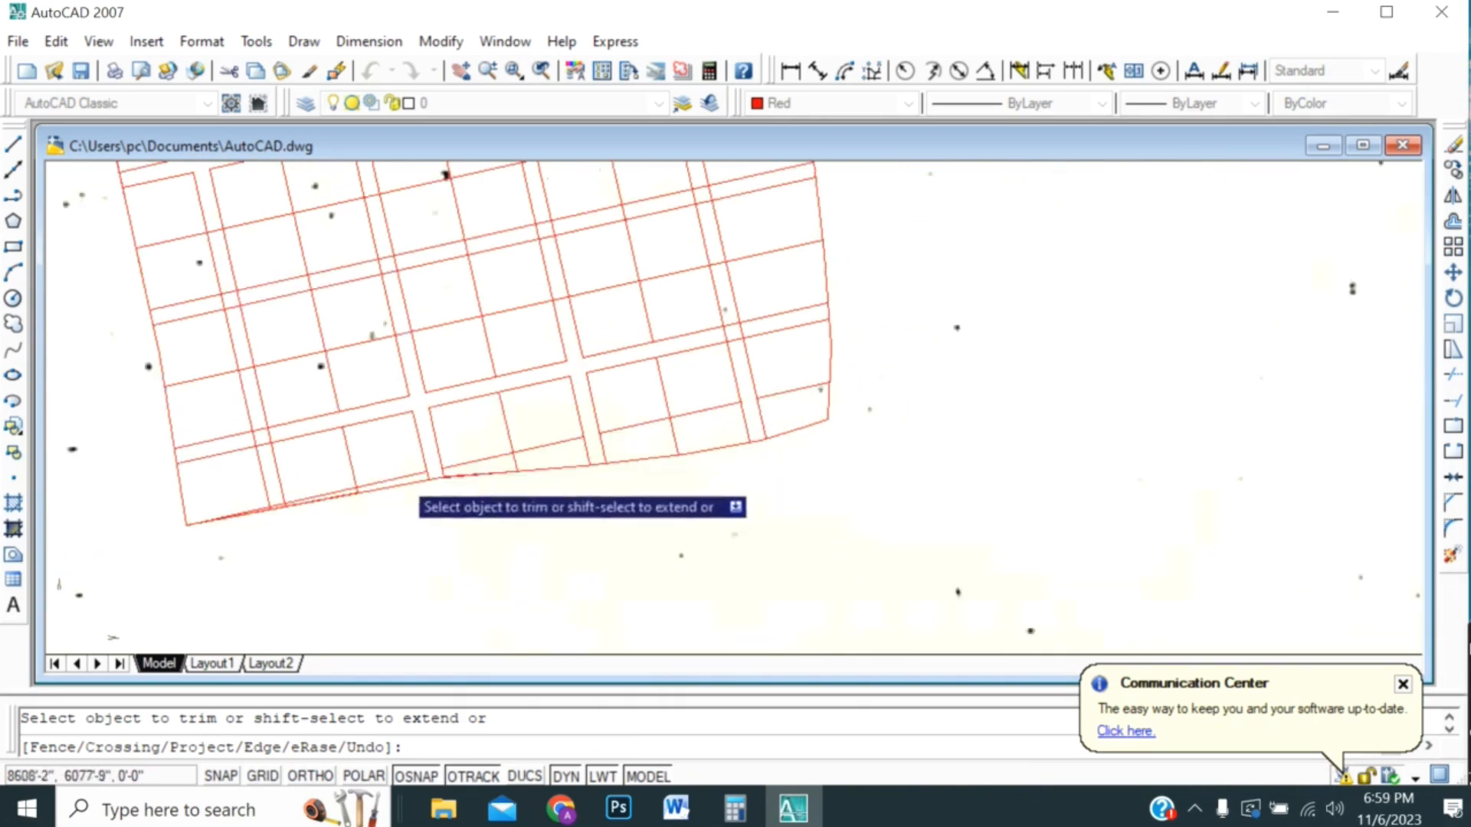
scroll(265, 467, up, 3)
click(252, 468)
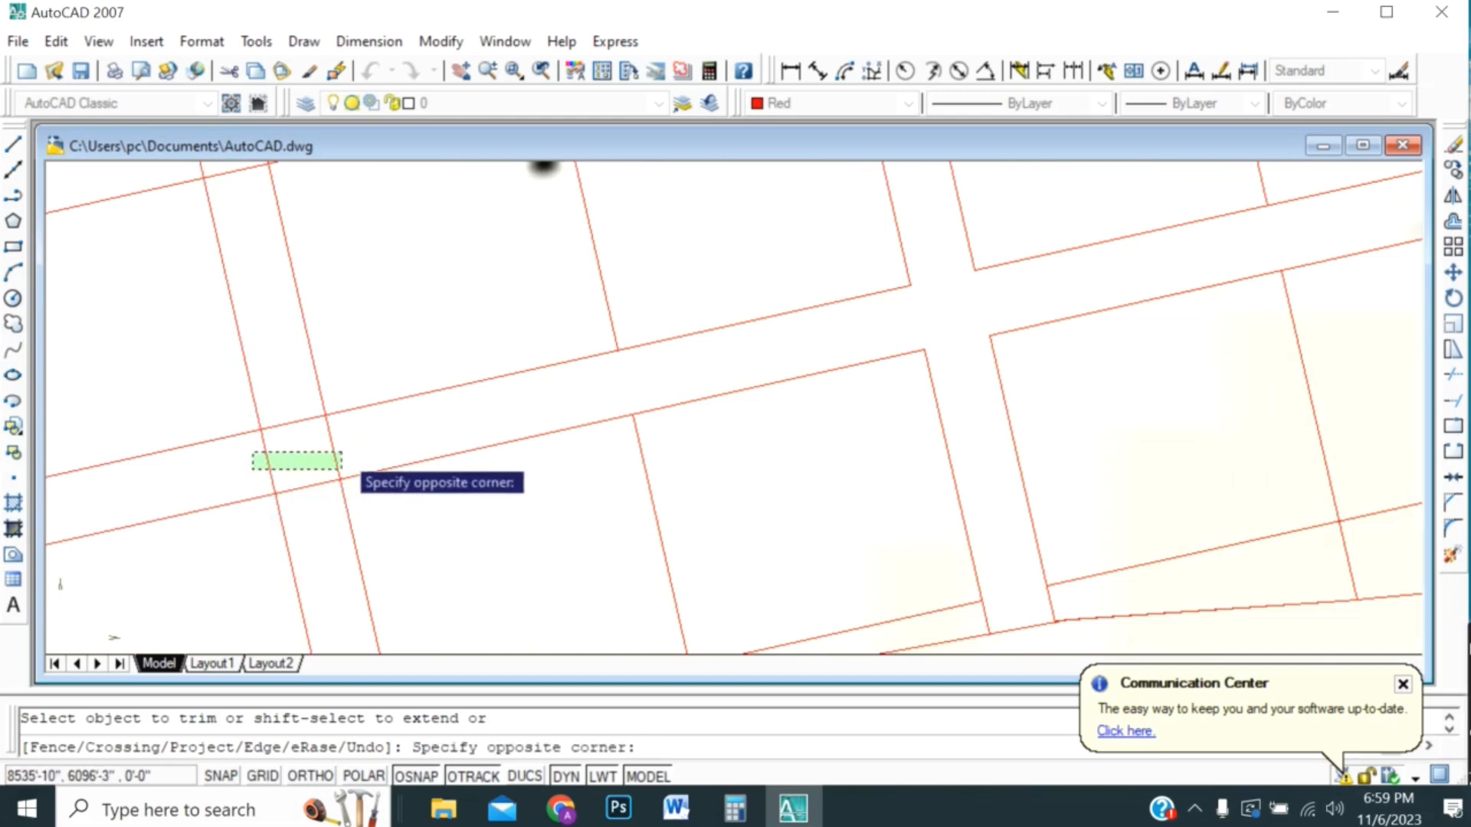
click(340, 452)
click(311, 487)
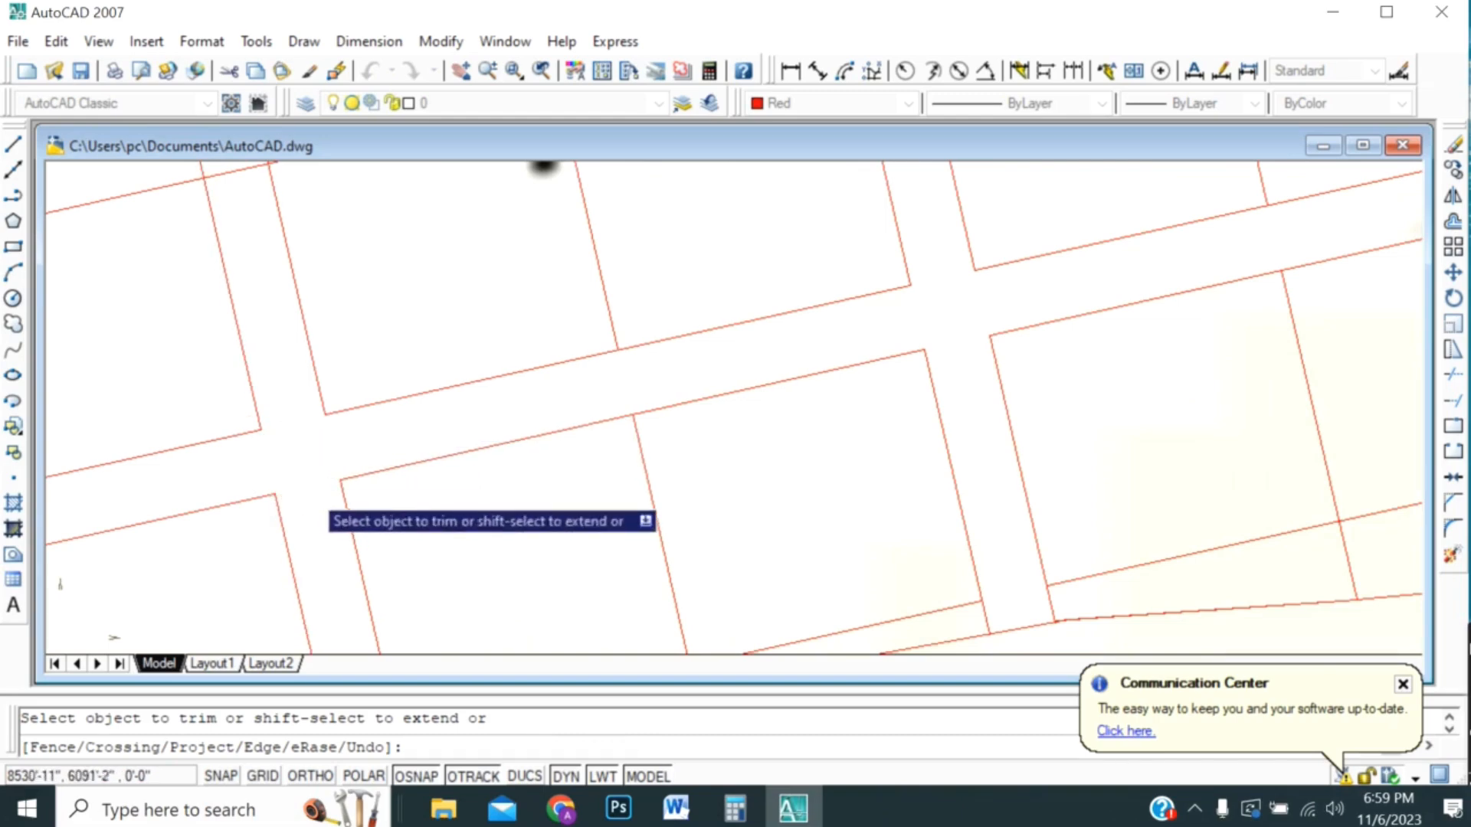
- Trim the plot row line just above the lowest horizontal strip out of the first vertical strip
scroll(335, 535, down, 3)
scroll(311, 390, up, 3)
click(273, 417)
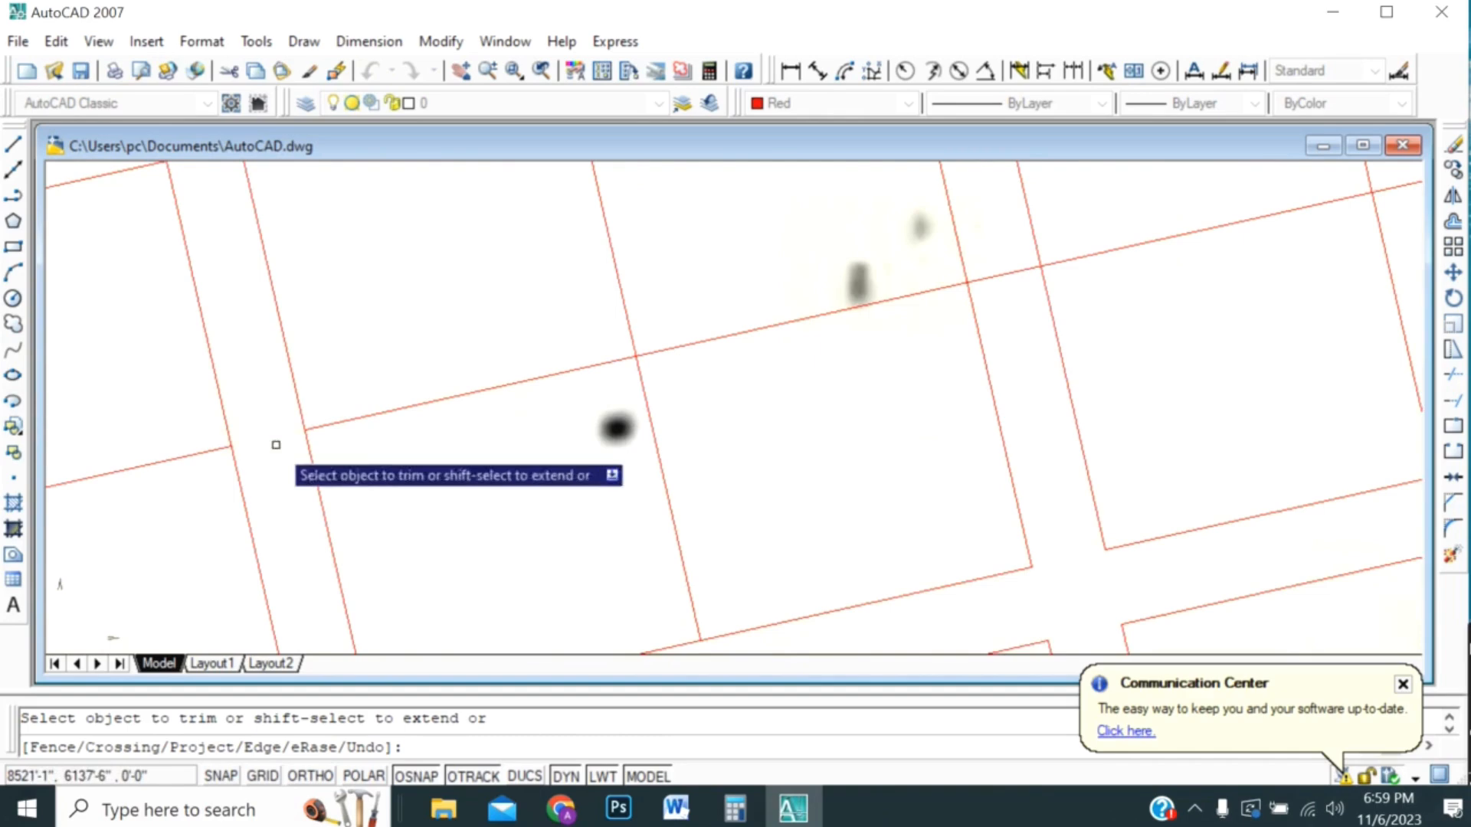
- Clear the first vertical strip's intersection with the middle horizontal strip by trimming the crossing lines
scroll(276, 445, down, 3)
scroll(268, 410, up, 3)
click(286, 329)
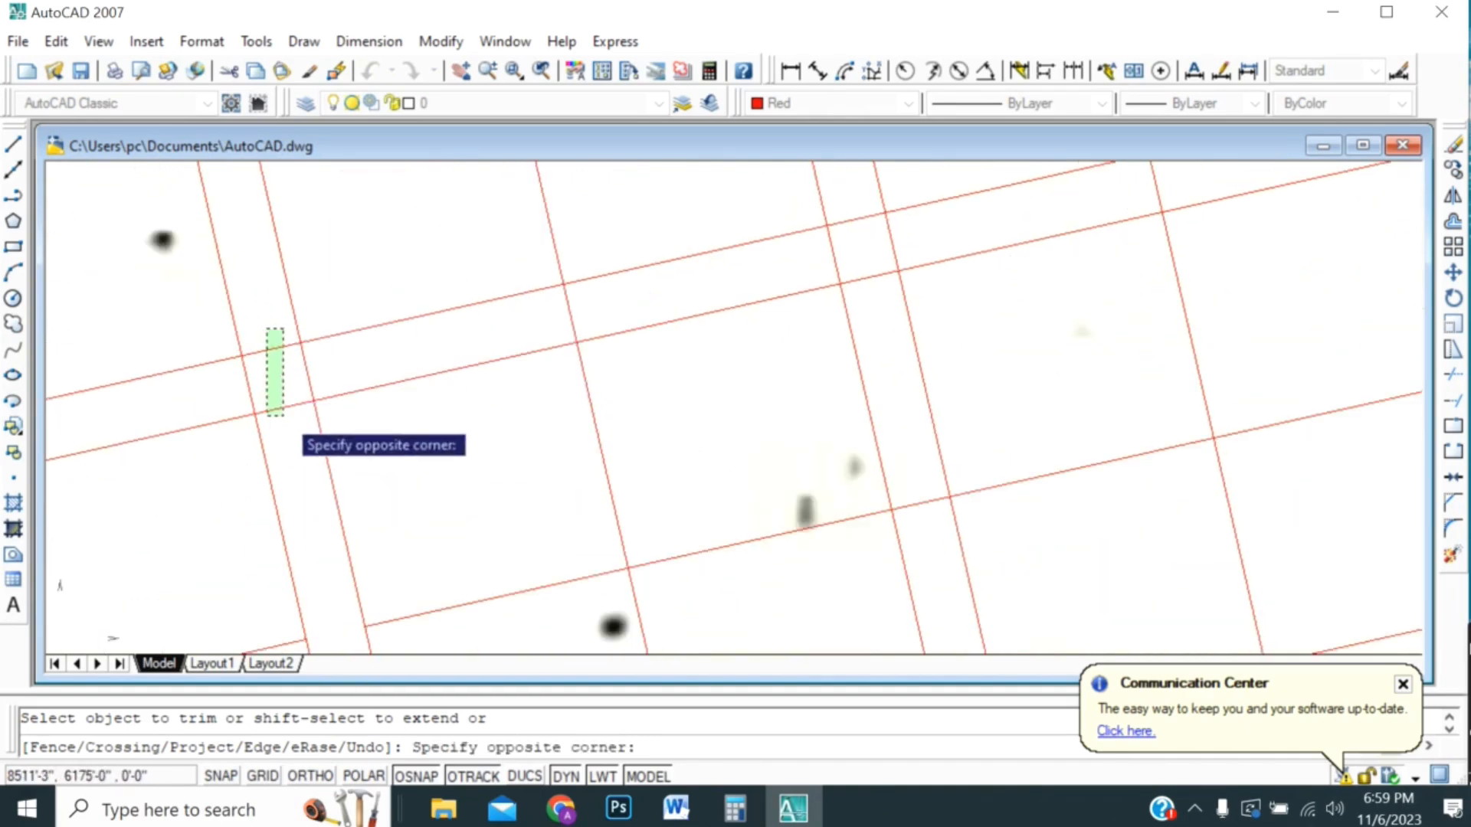
click(266, 416)
scroll(260, 429, down, 2)
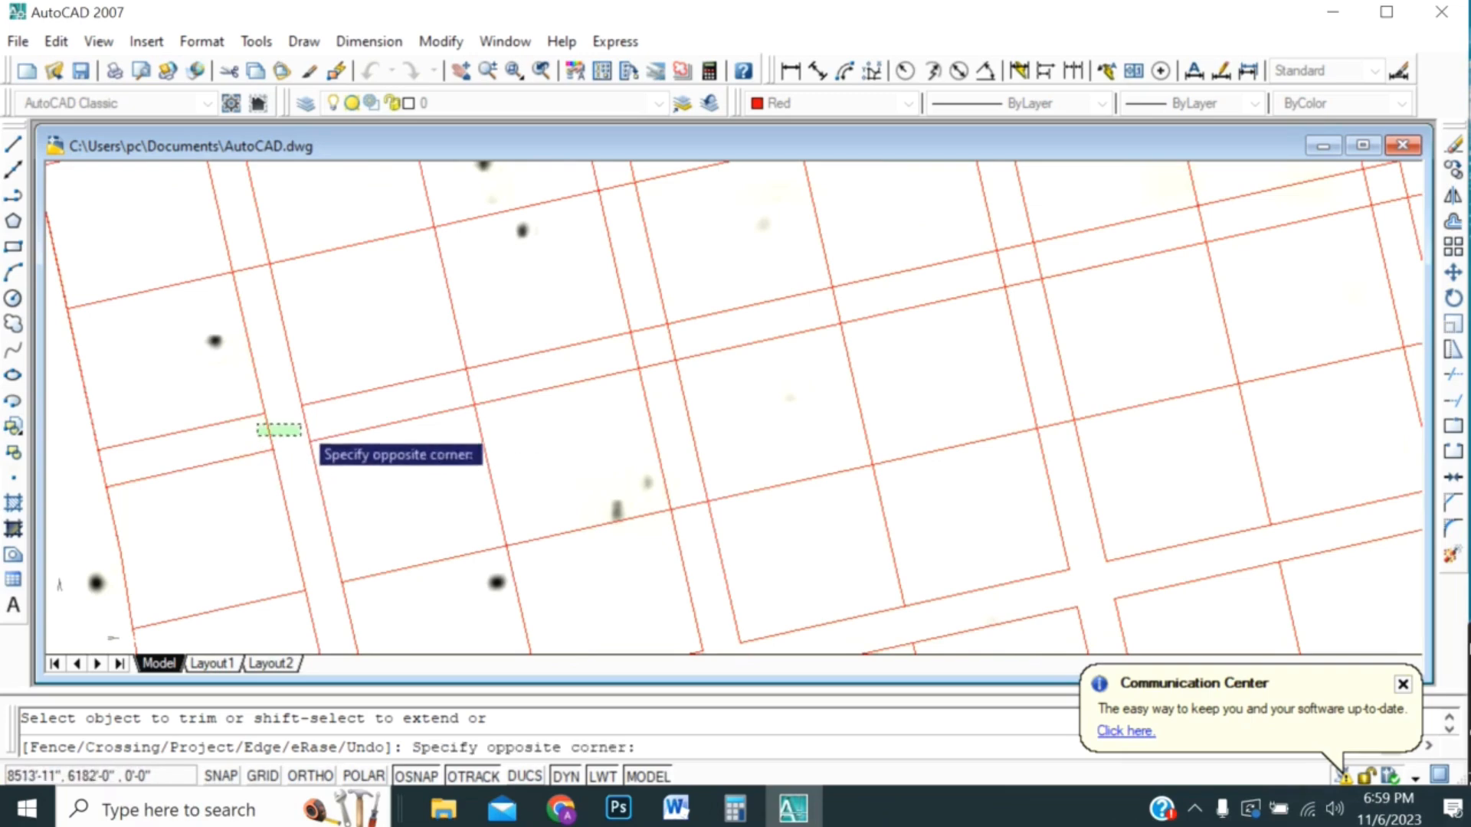
click(306, 435)
scroll(287, 479, down, 3)
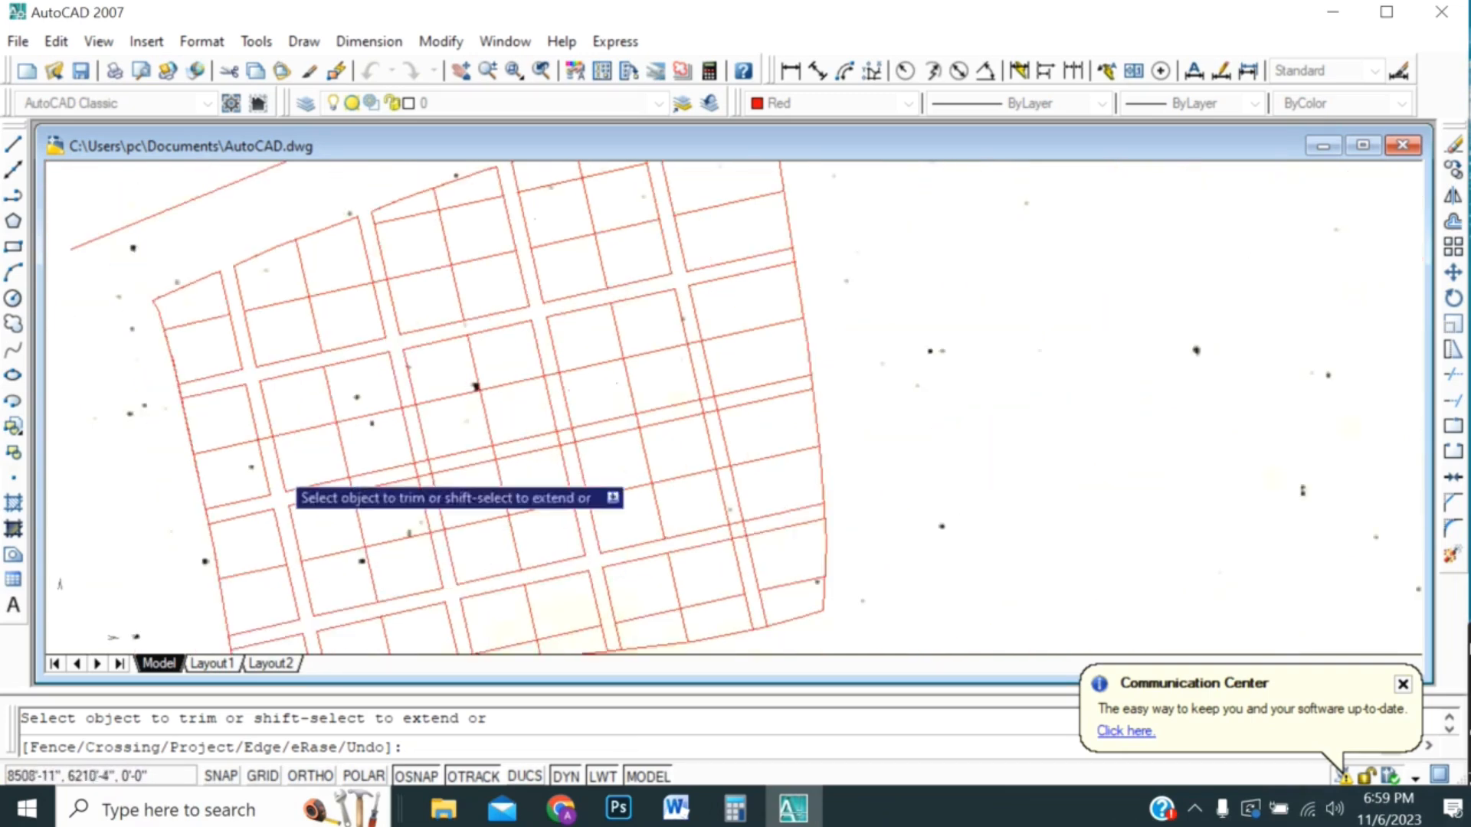
- Trim the plot row line between the upper and middle horizontal strips out of the first and second vertical strips
scroll(272, 498, up, 3)
click(261, 485)
click(276, 509)
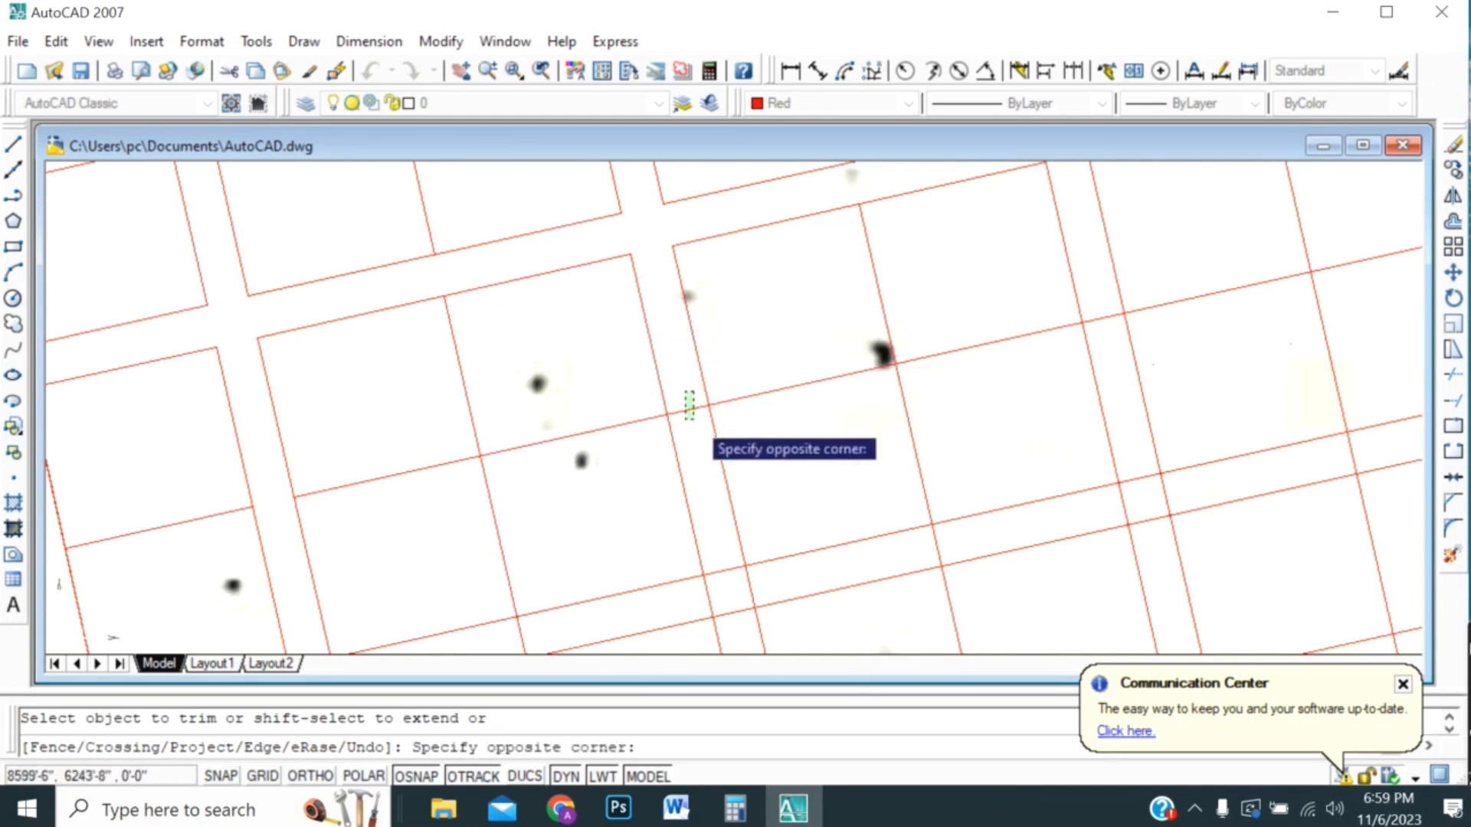
click(693, 419)
scroll(567, 330, down, 2)
- Trim the divider between the first and second vertical strips out of the middle horizontal strip and clear the second strip's intersection
scroll(648, 562, up, 3)
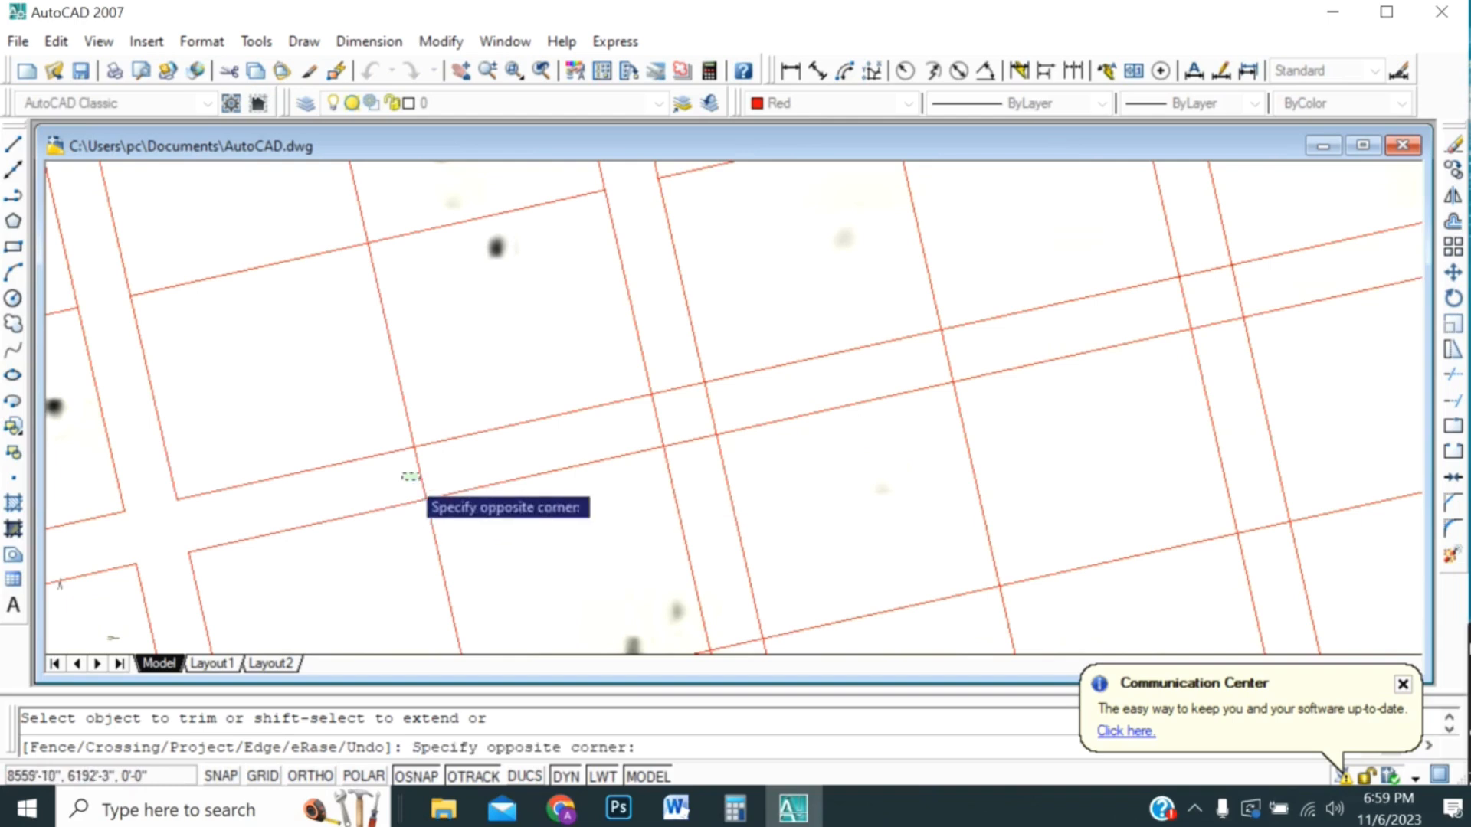
click(419, 481)
click(632, 430)
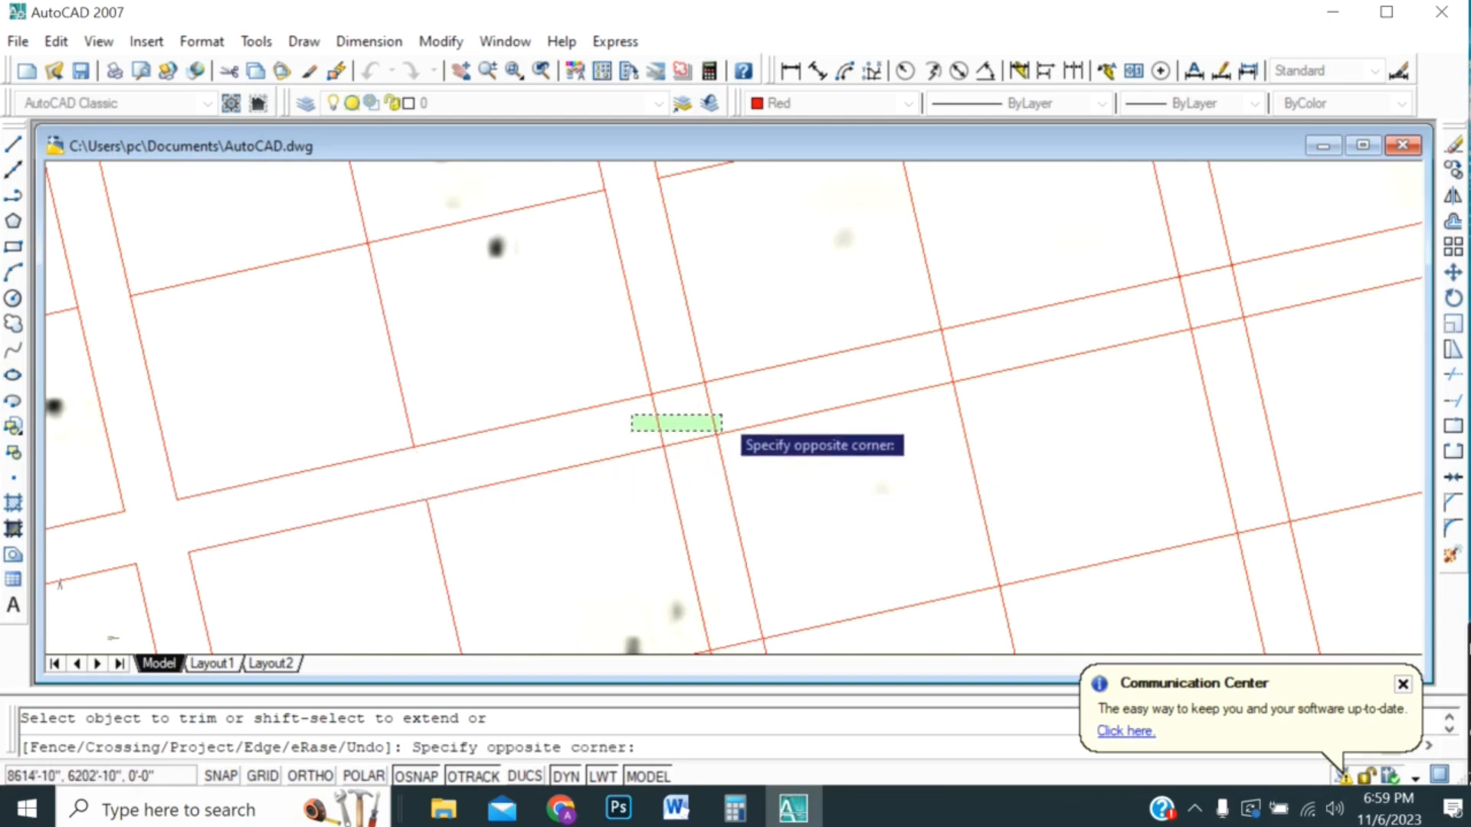
click(722, 430)
click(678, 392)
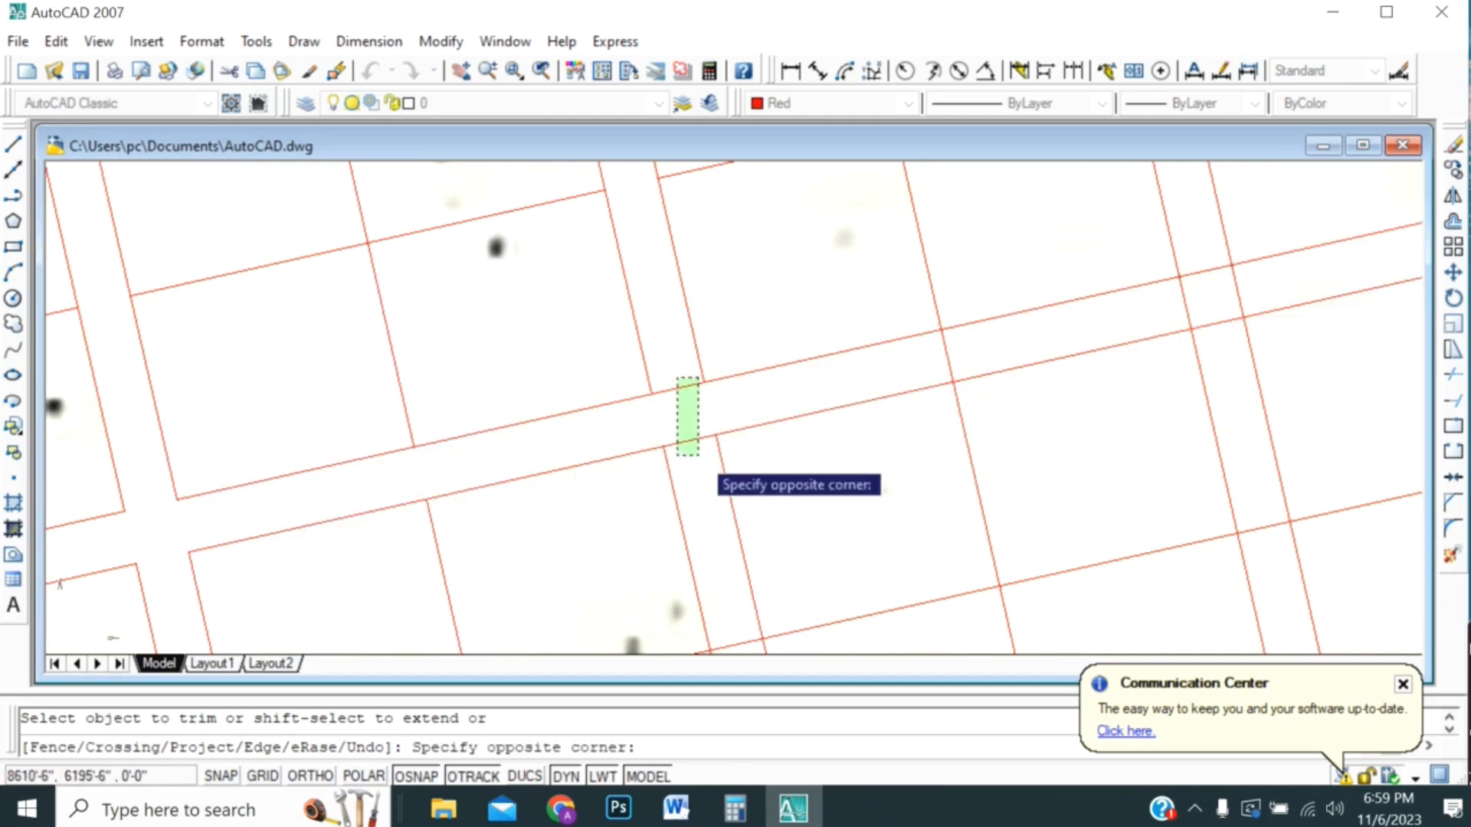
- Clear the third vertical strip's intersection with the middle horizontal strip and trim the plot row line just below it out of that vertical strip
scroll(580, 505, down, 3)
scroll(612, 459, up, 3)
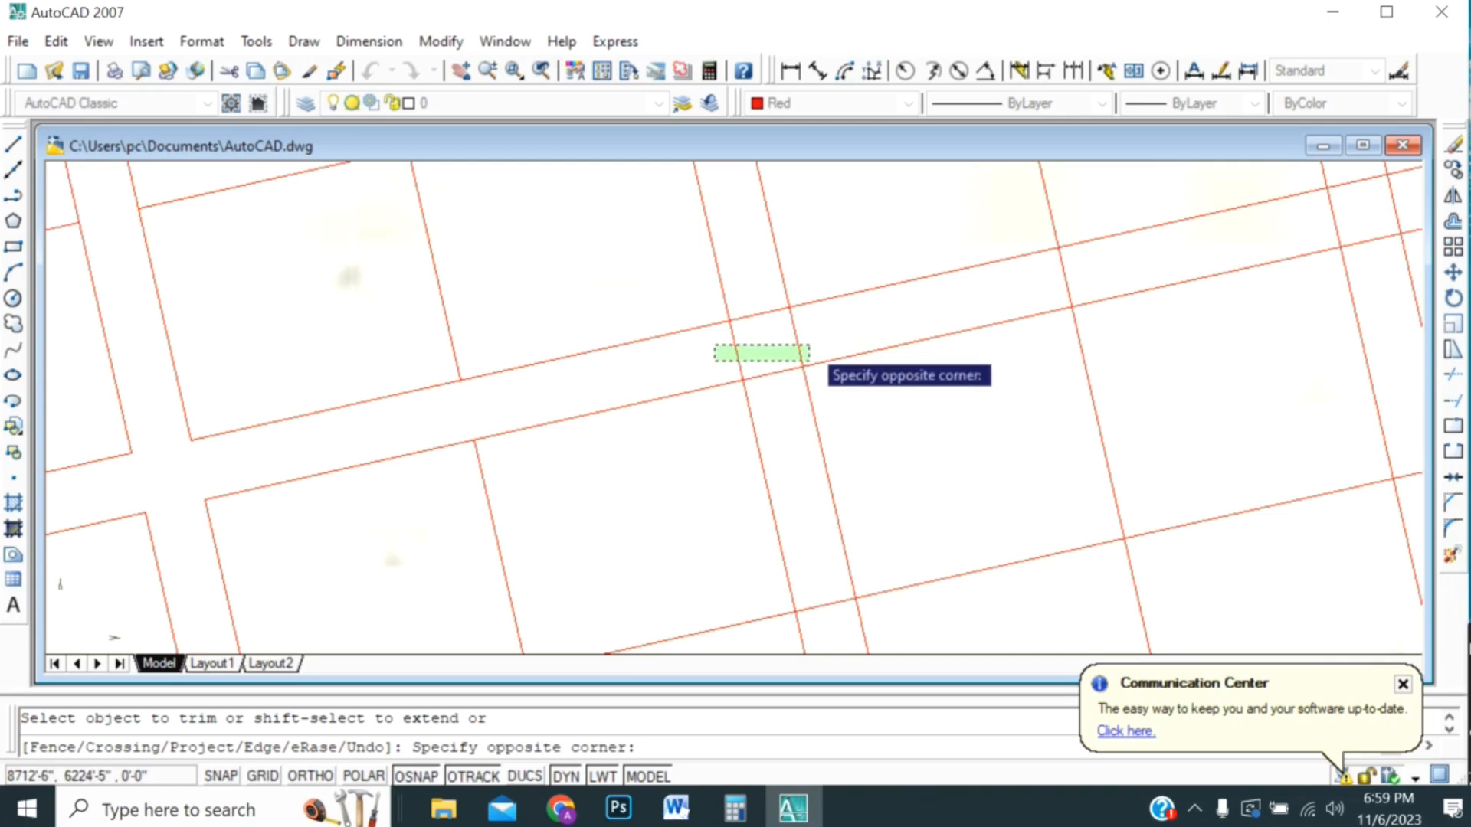
click(809, 345)
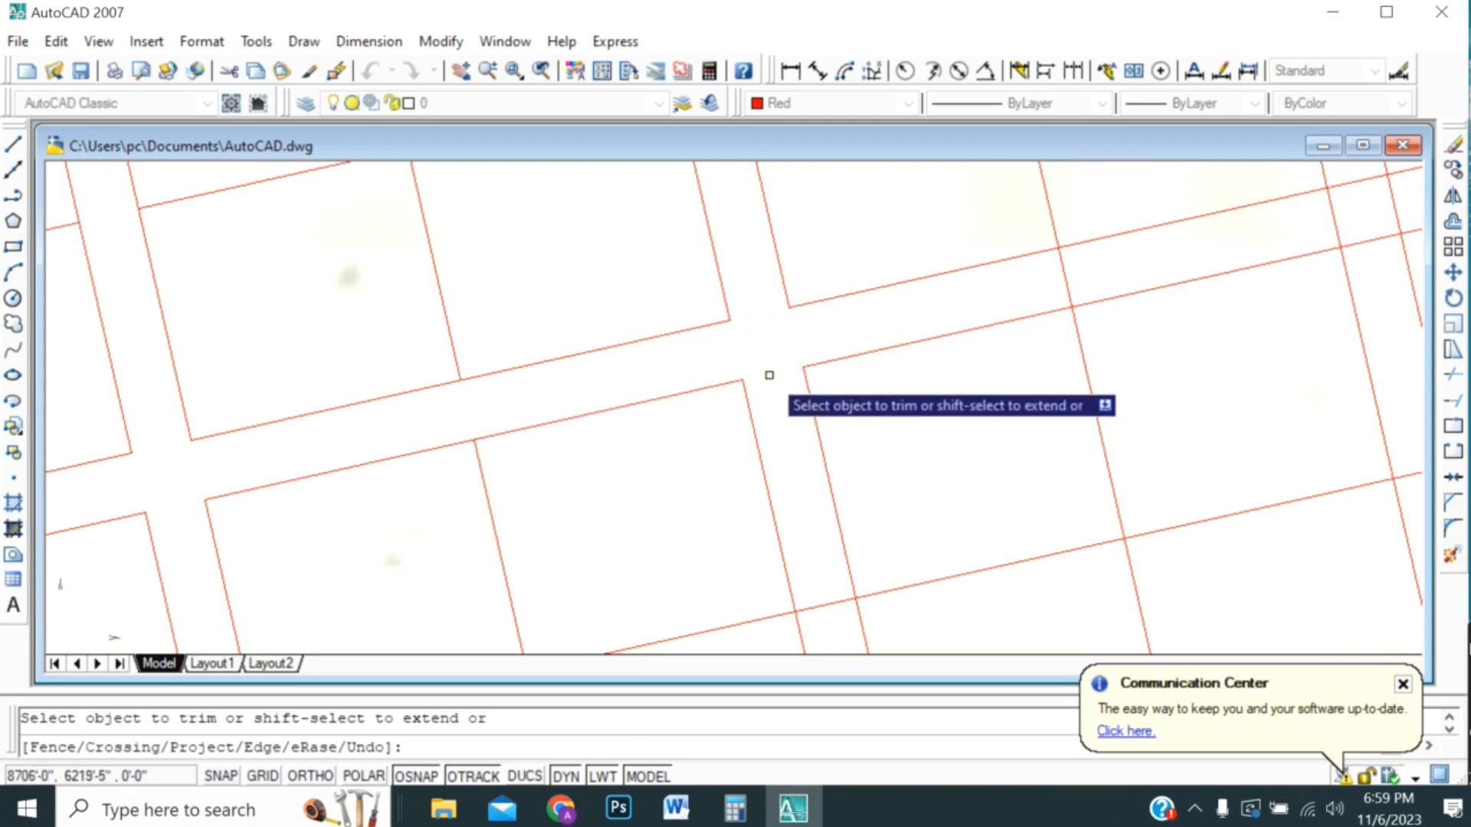
click(832, 578)
click(804, 616)
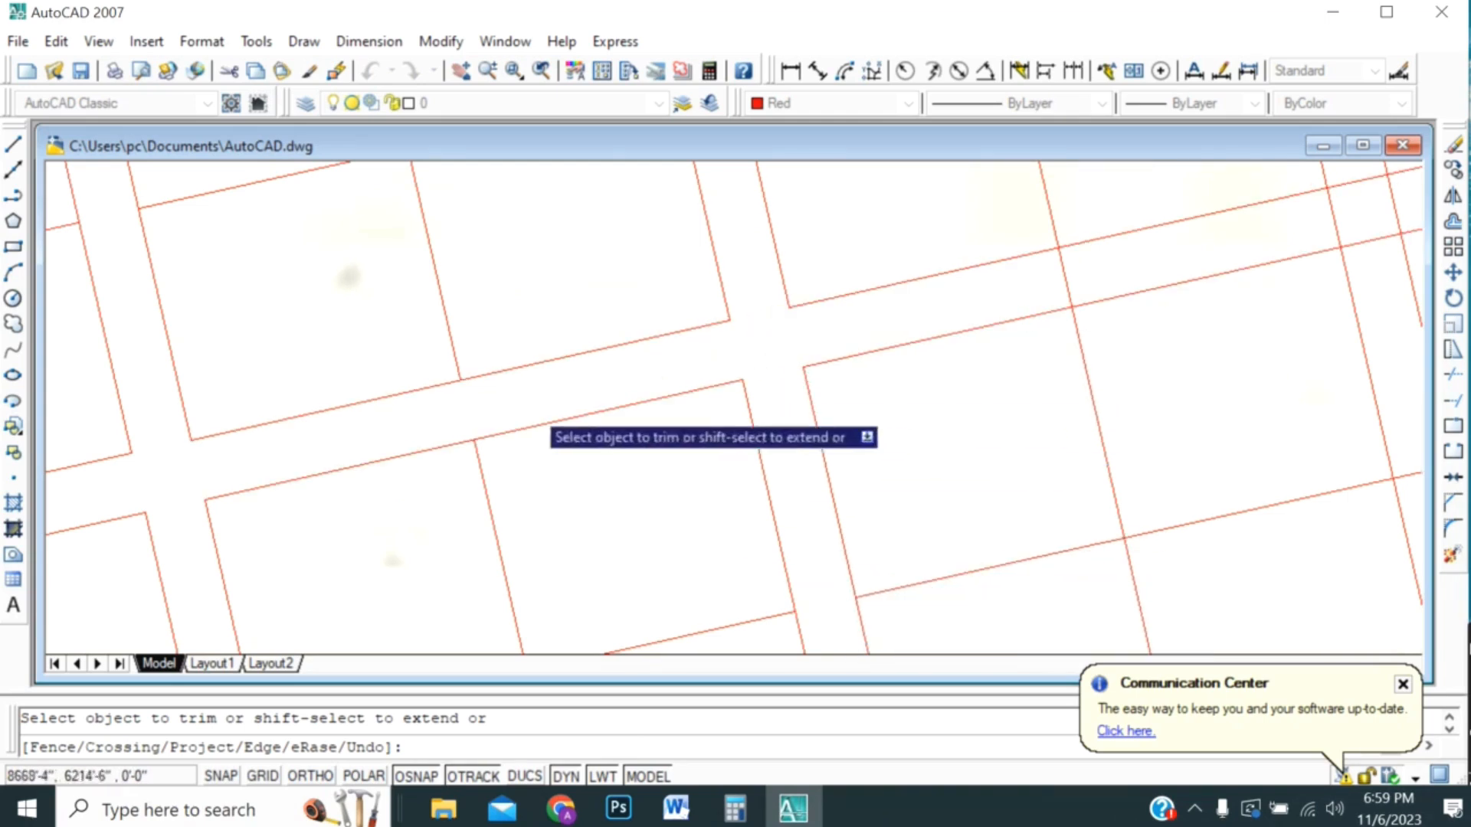
- Trim the divider between the third and fourth vertical strips out of the middle horizontal strip and clear the fourth strip's intersection
scroll(531, 408, down, 4)
scroll(788, 420, up, 3)
click(651, 301)
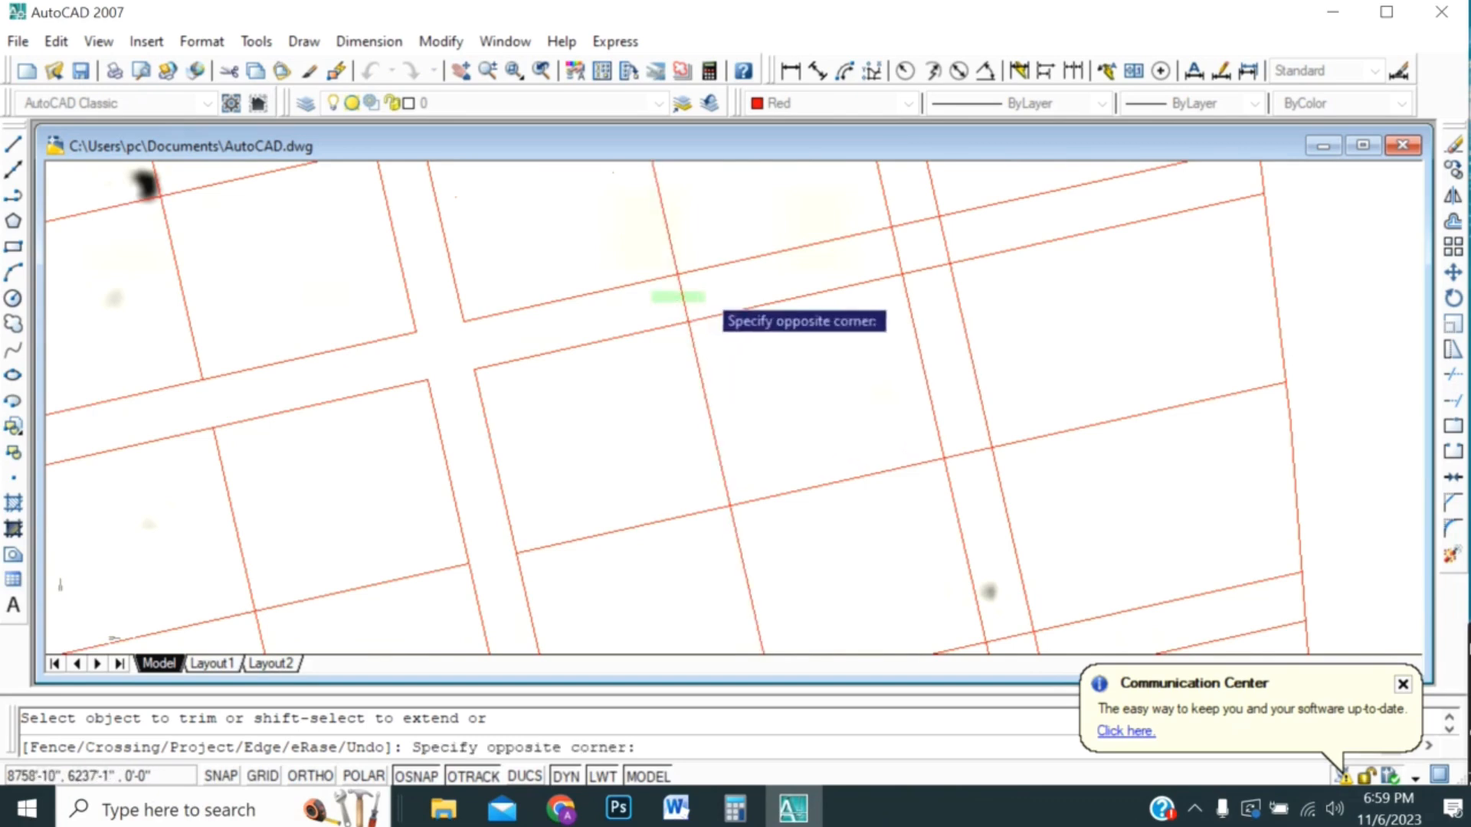
click(705, 300)
click(871, 272)
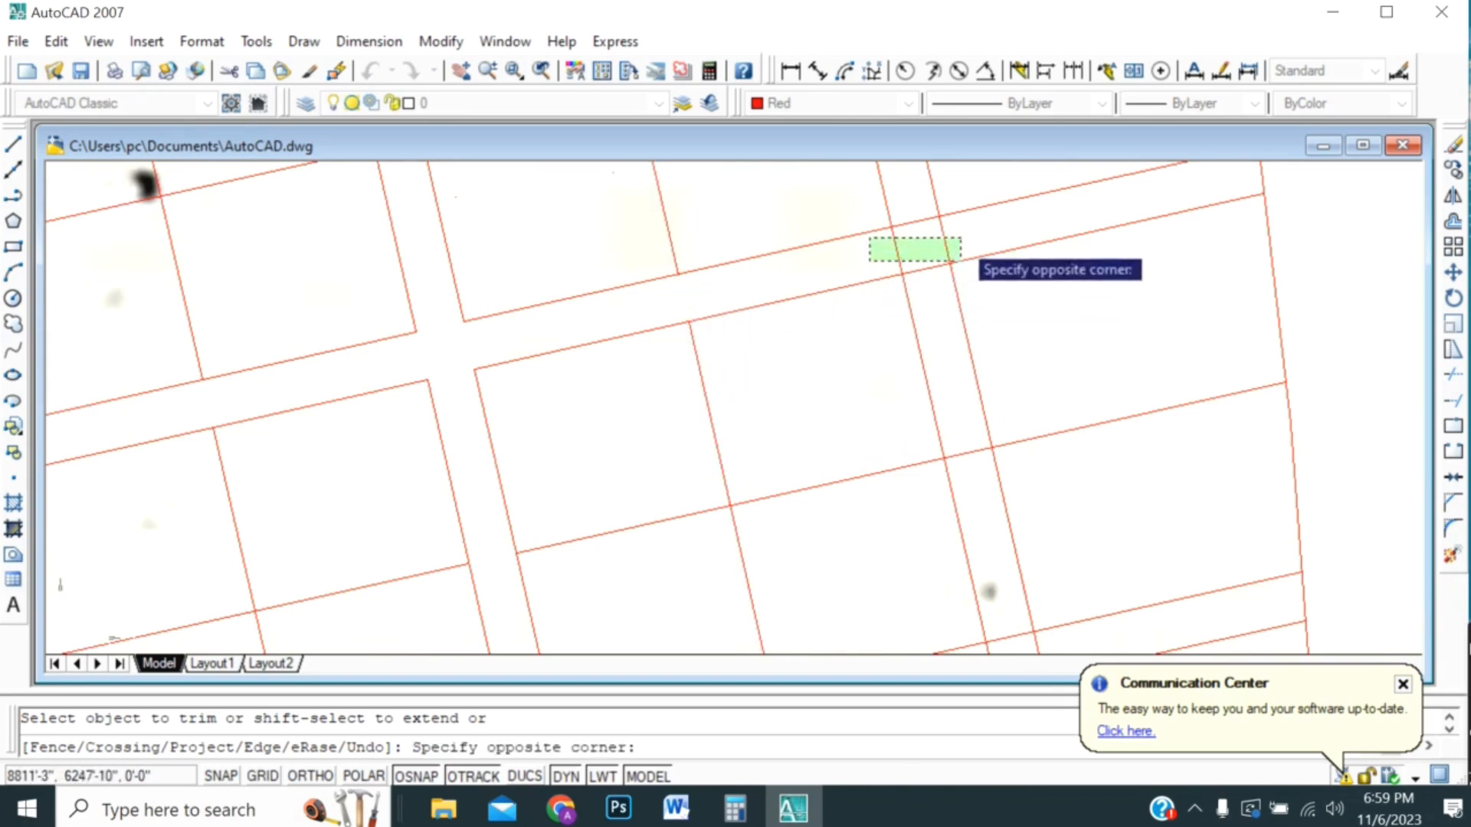
click(958, 260)
click(917, 207)
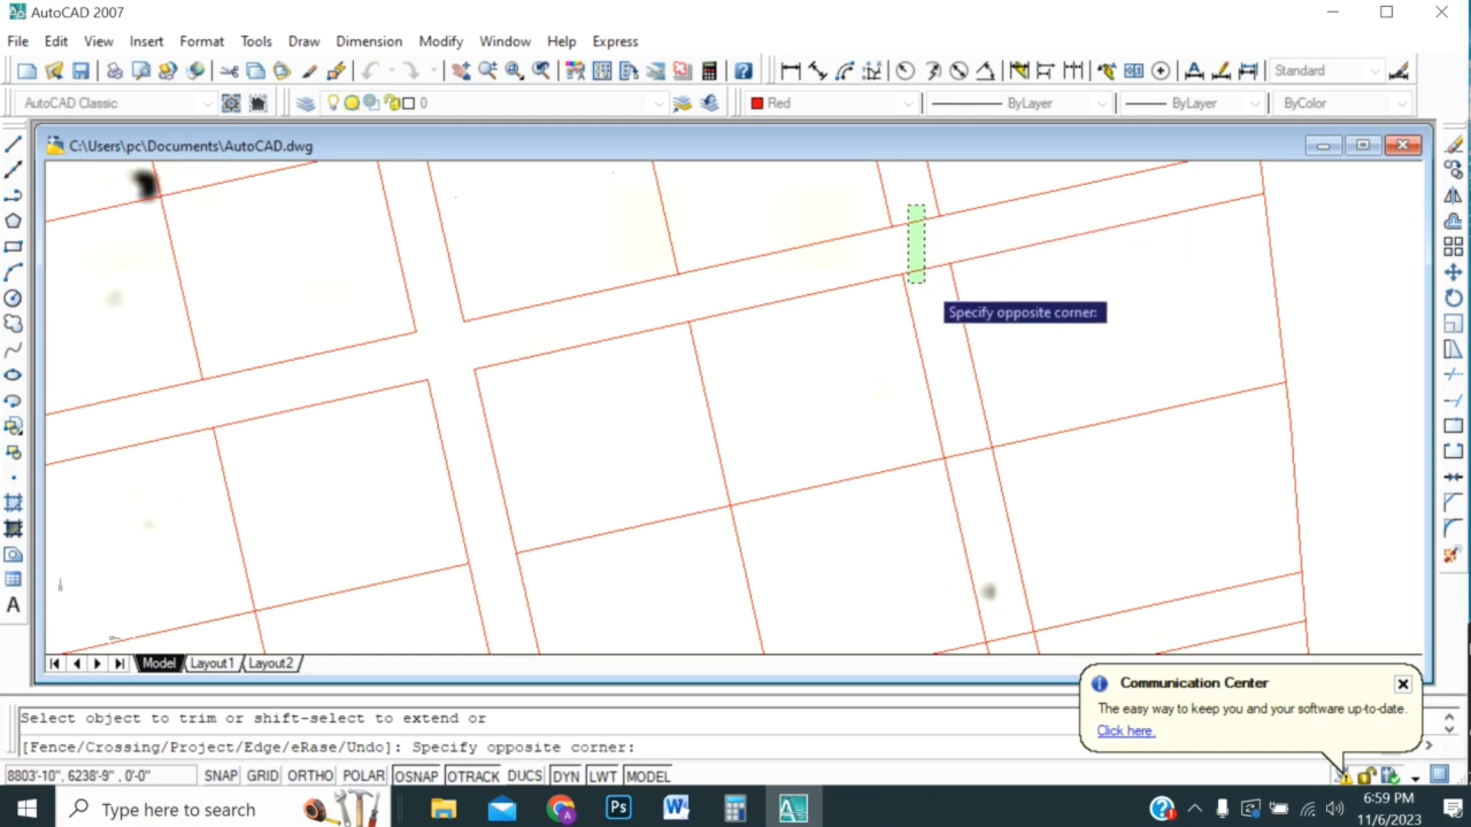
click(928, 276)
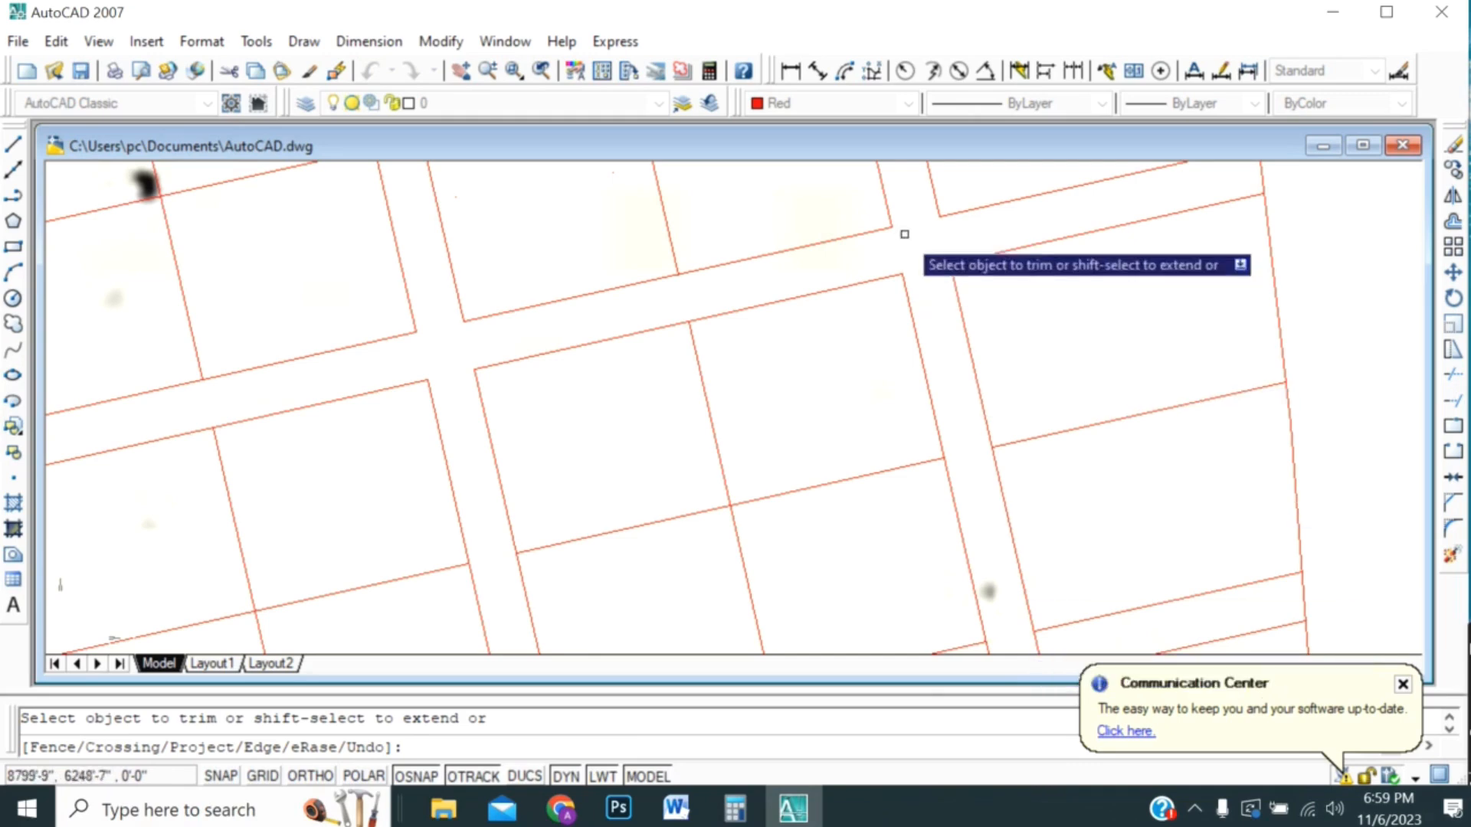
- Clear the fourth vertical strip's intersection with the lowest horizontal strip by trimming its crossing side lines
scroll(946, 450, down, 3)
scroll(955, 390, up, 3)
click(957, 358)
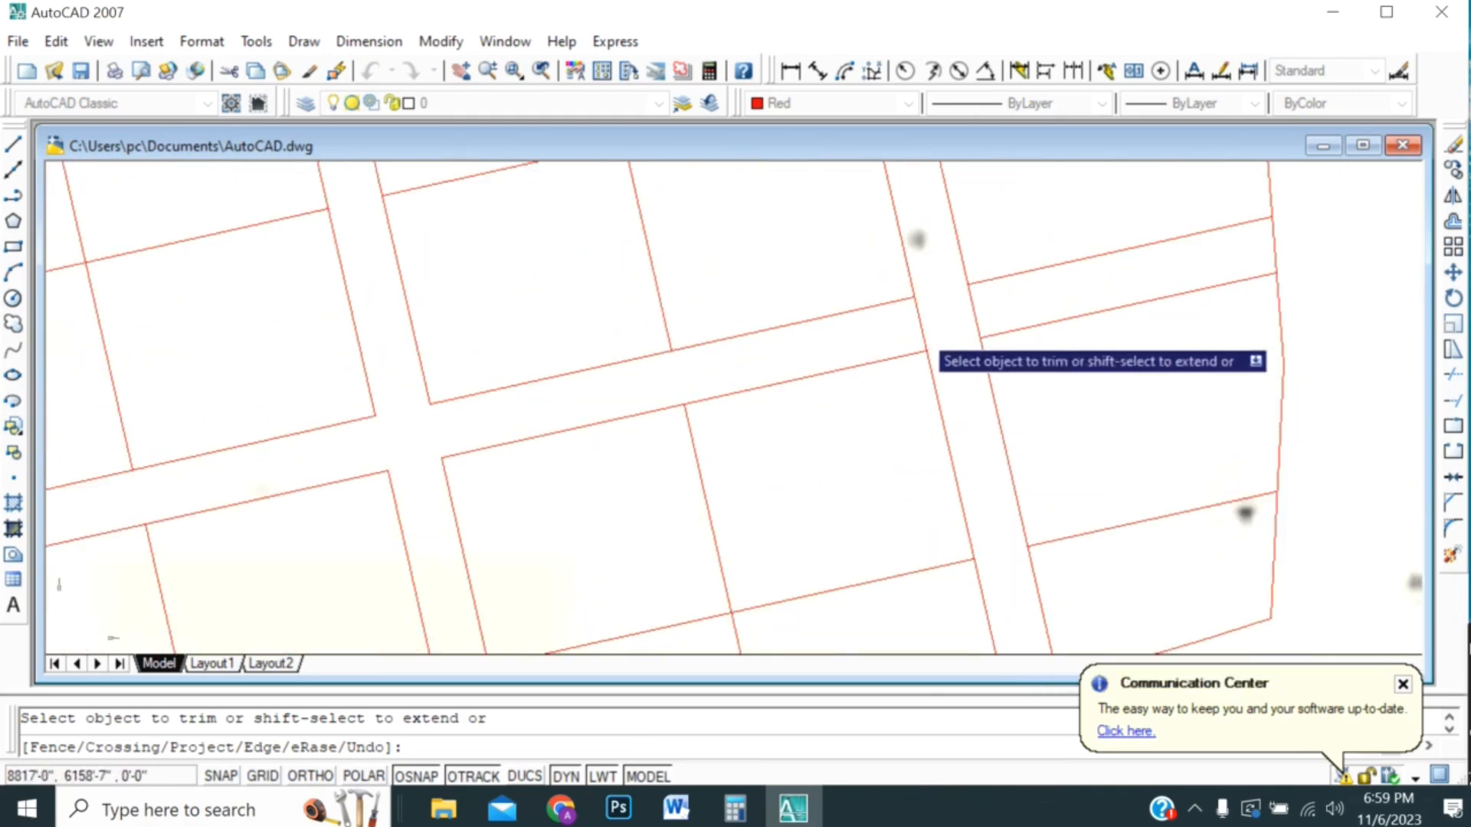
click(905, 330)
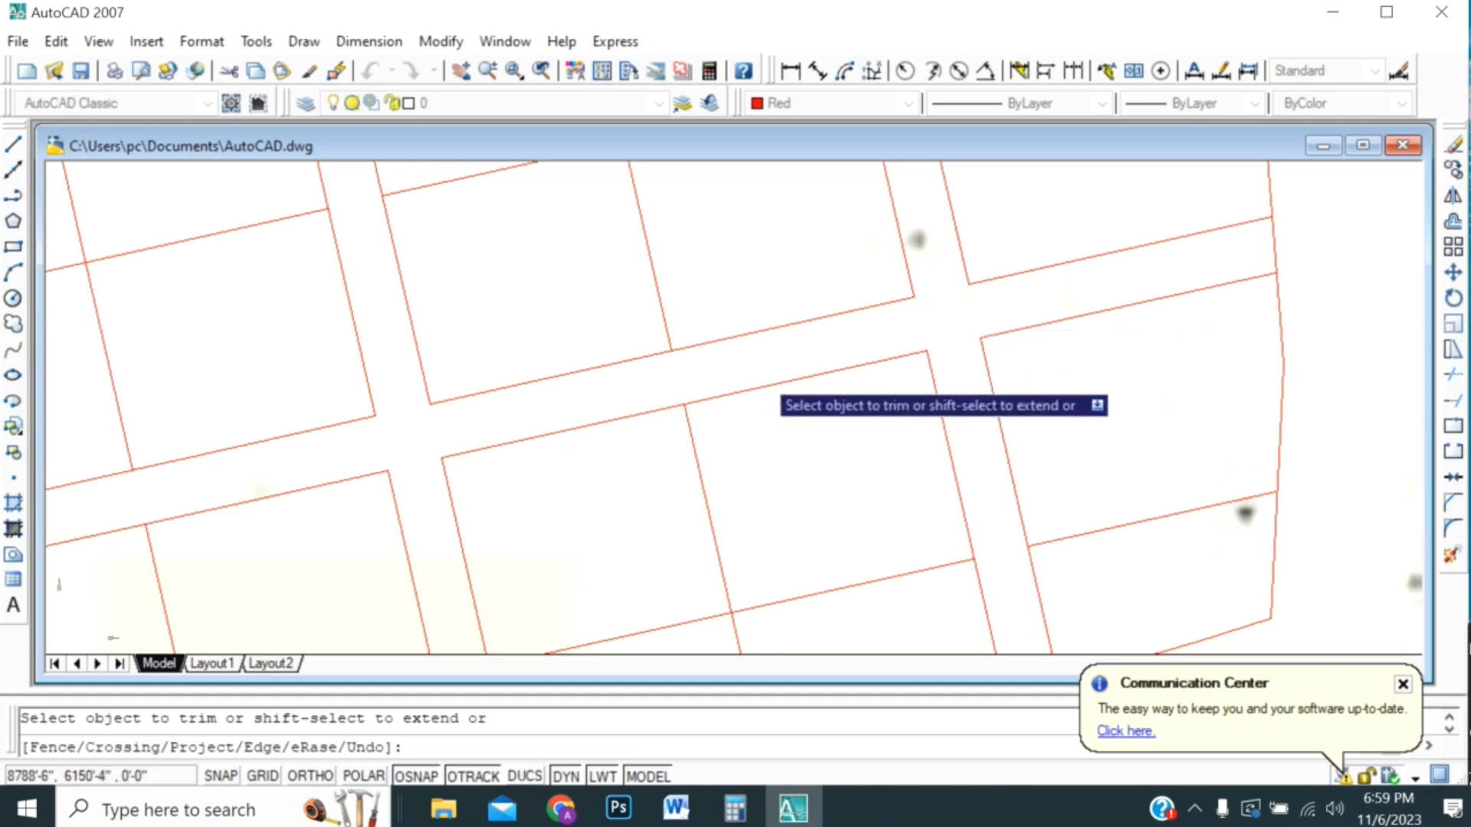
- Examine the subdivided block for leftover lines crossing the strips
scroll(804, 344, down, 1)
scroll(887, 526, down, 2)
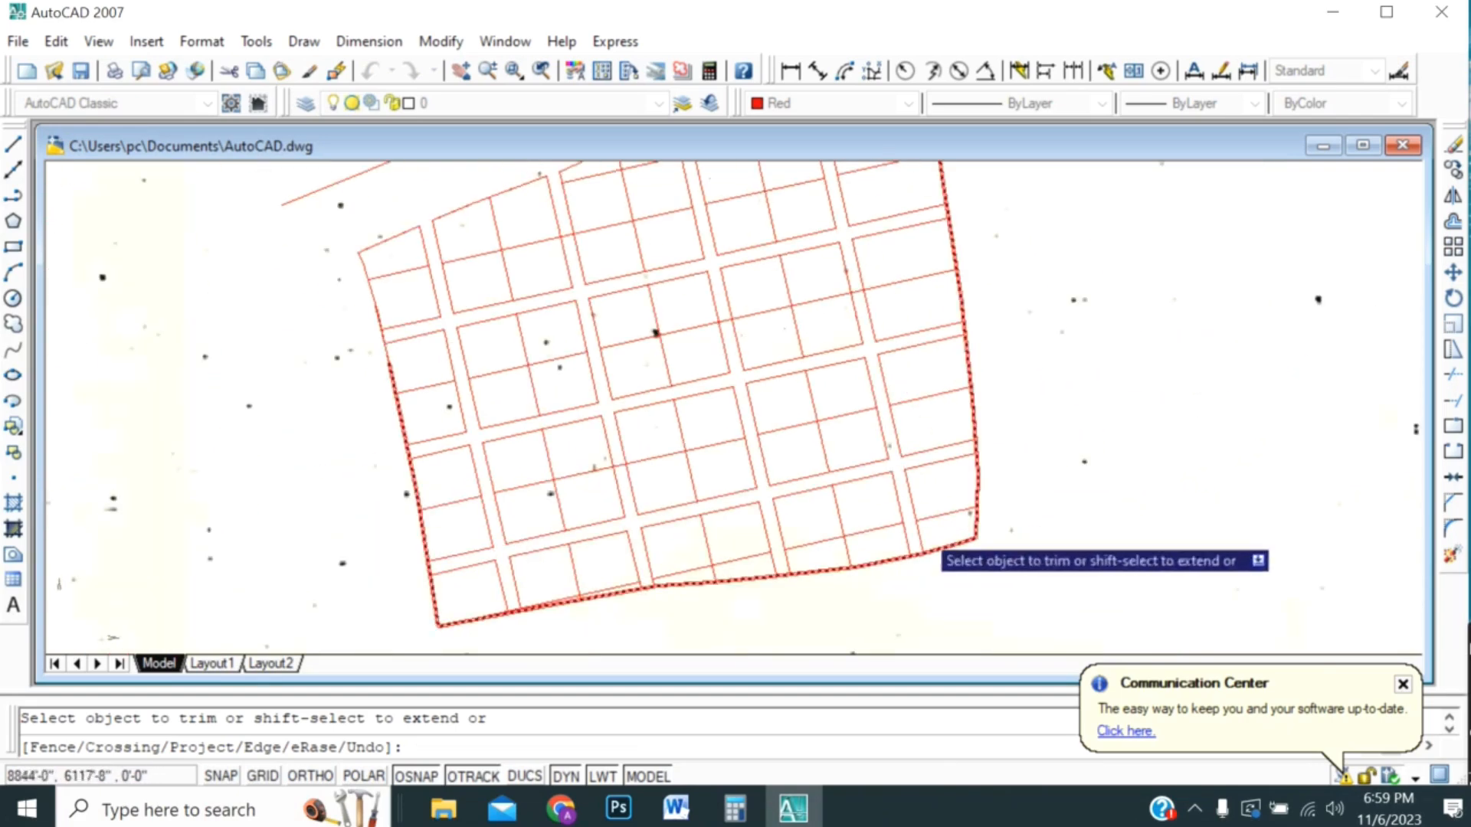
scroll(904, 460, down, 1)
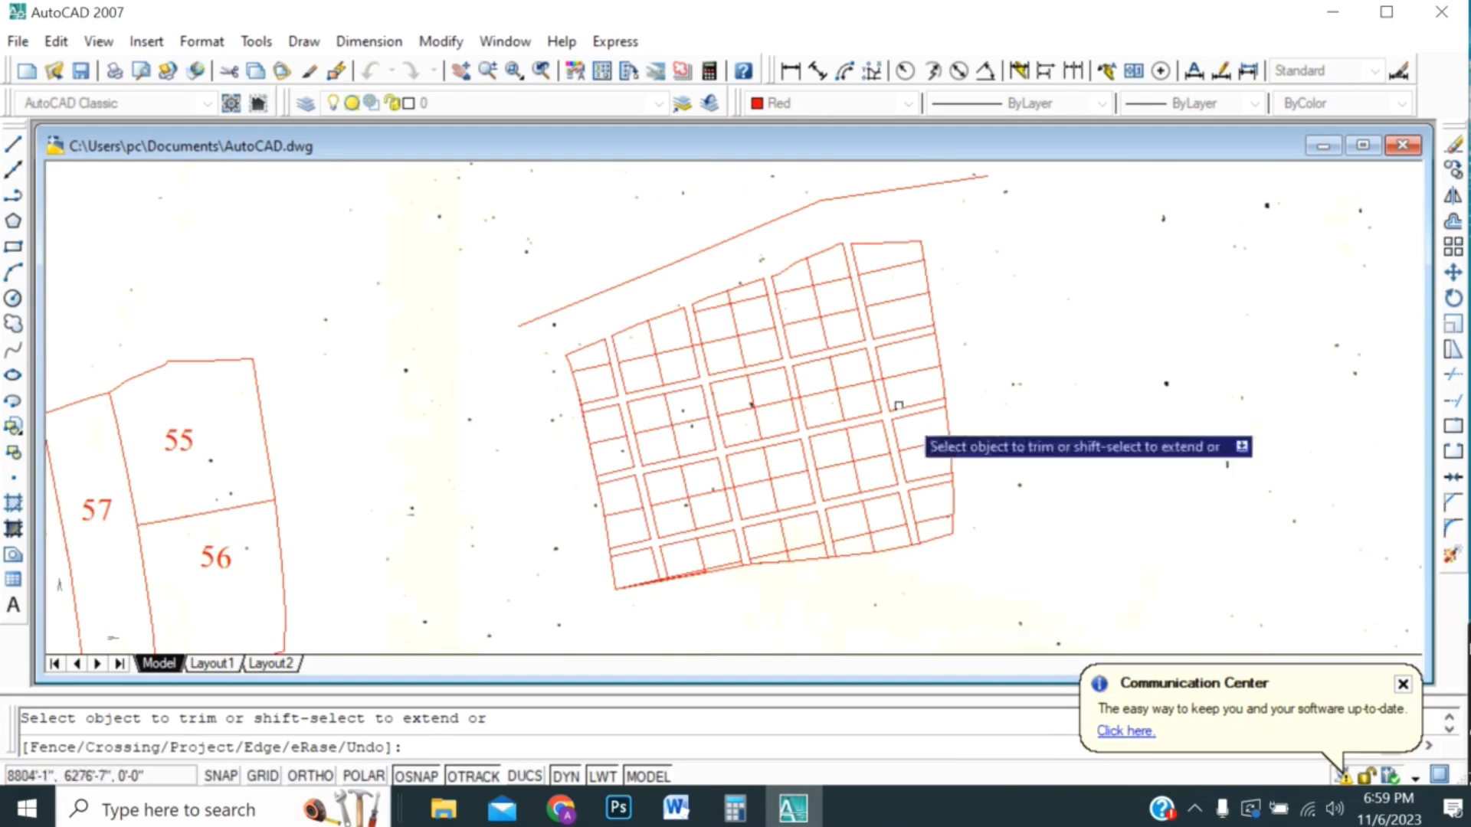
scroll(888, 421, up, 6)
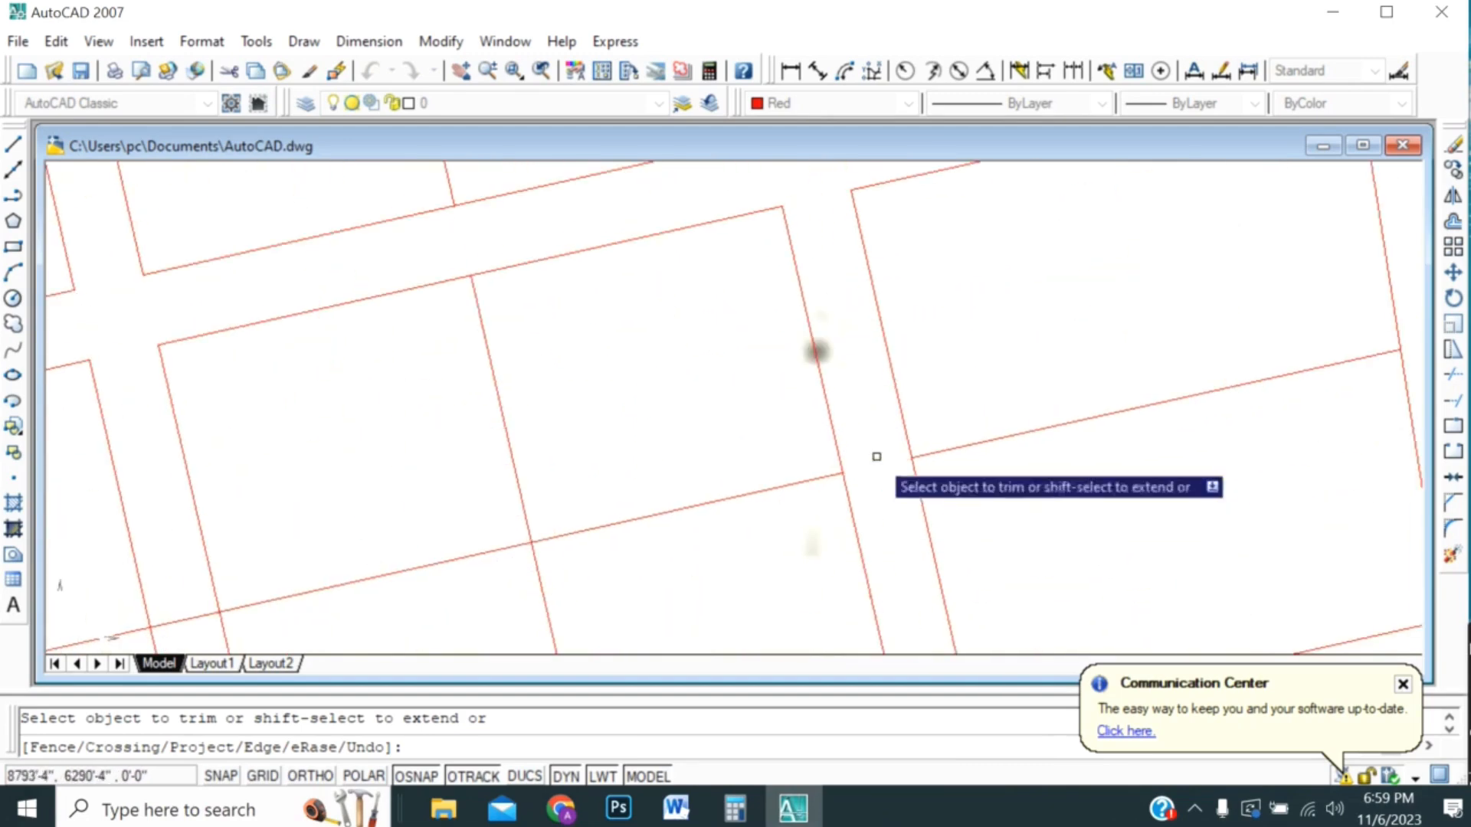
scroll(876, 456, down, 2)
scroll(1034, 392, down, 2)
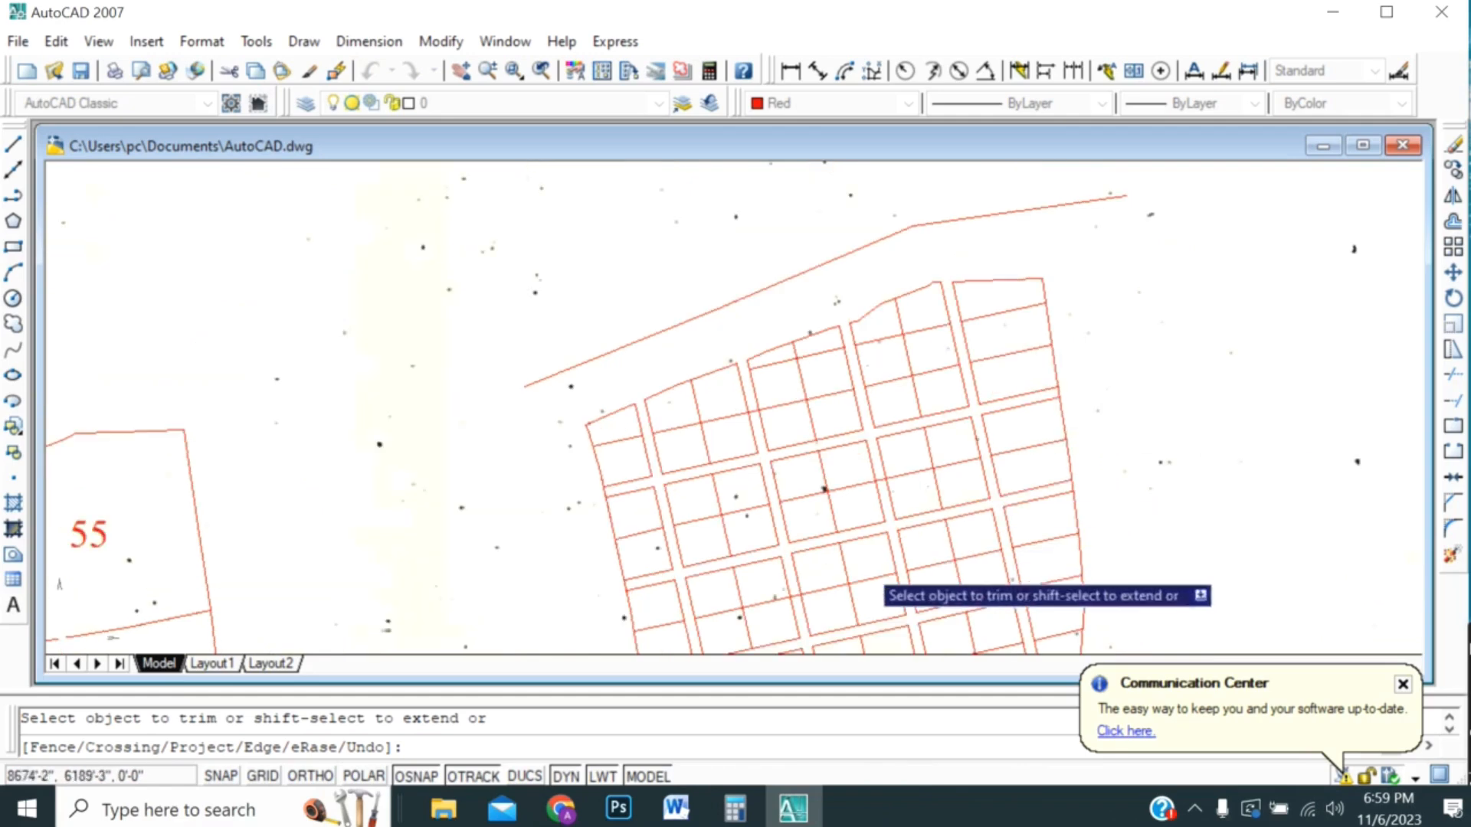
scroll(865, 565, up, 4)
scroll(836, 547, down, 4)
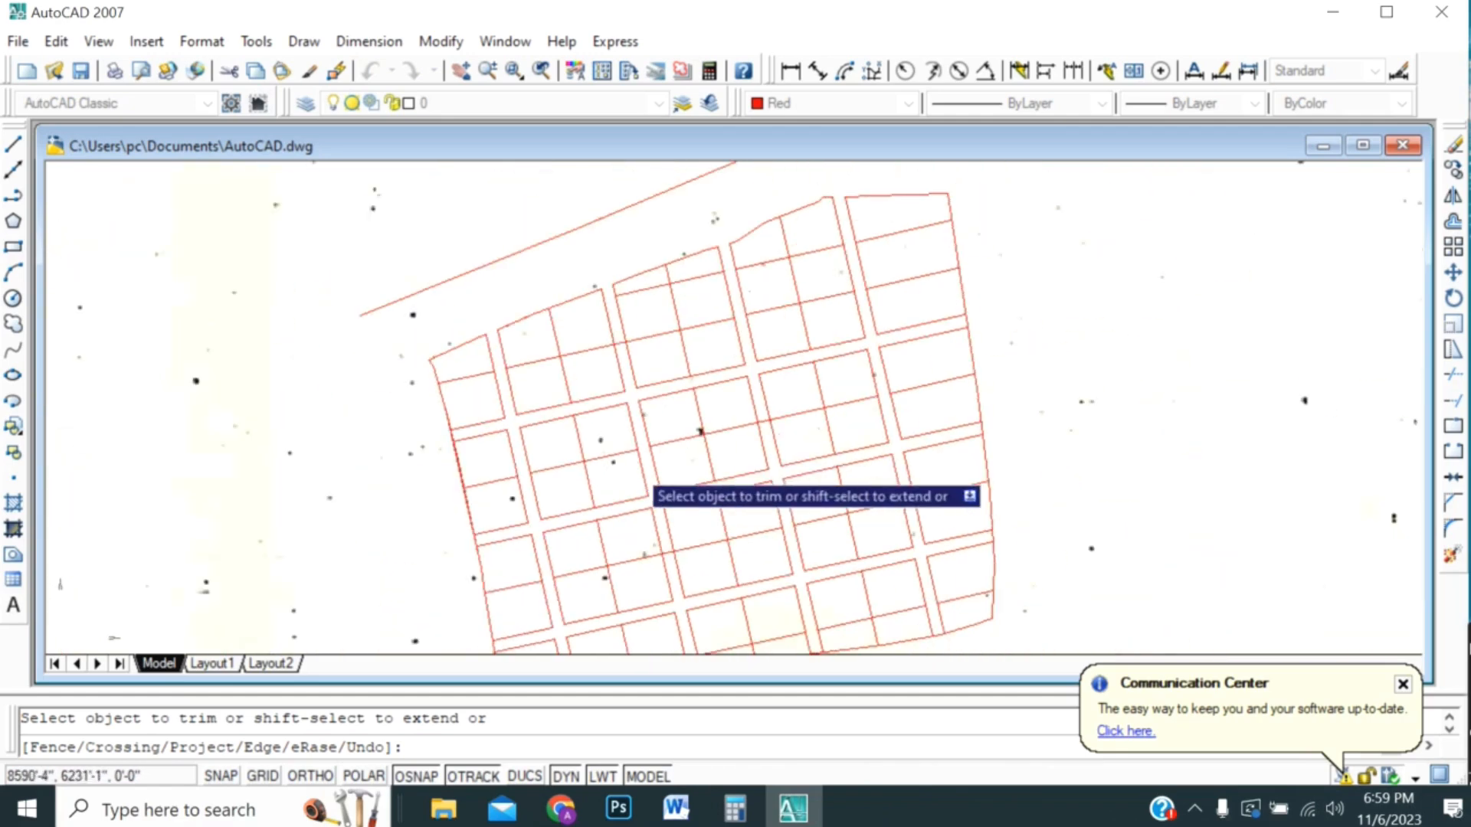
scroll(637, 465, down, 1)
- Trim the leftover lowest plot row line pieces near the lower boundary, from the first vertical strip's plots to the block past the second strip
scroll(724, 528, up, 8)
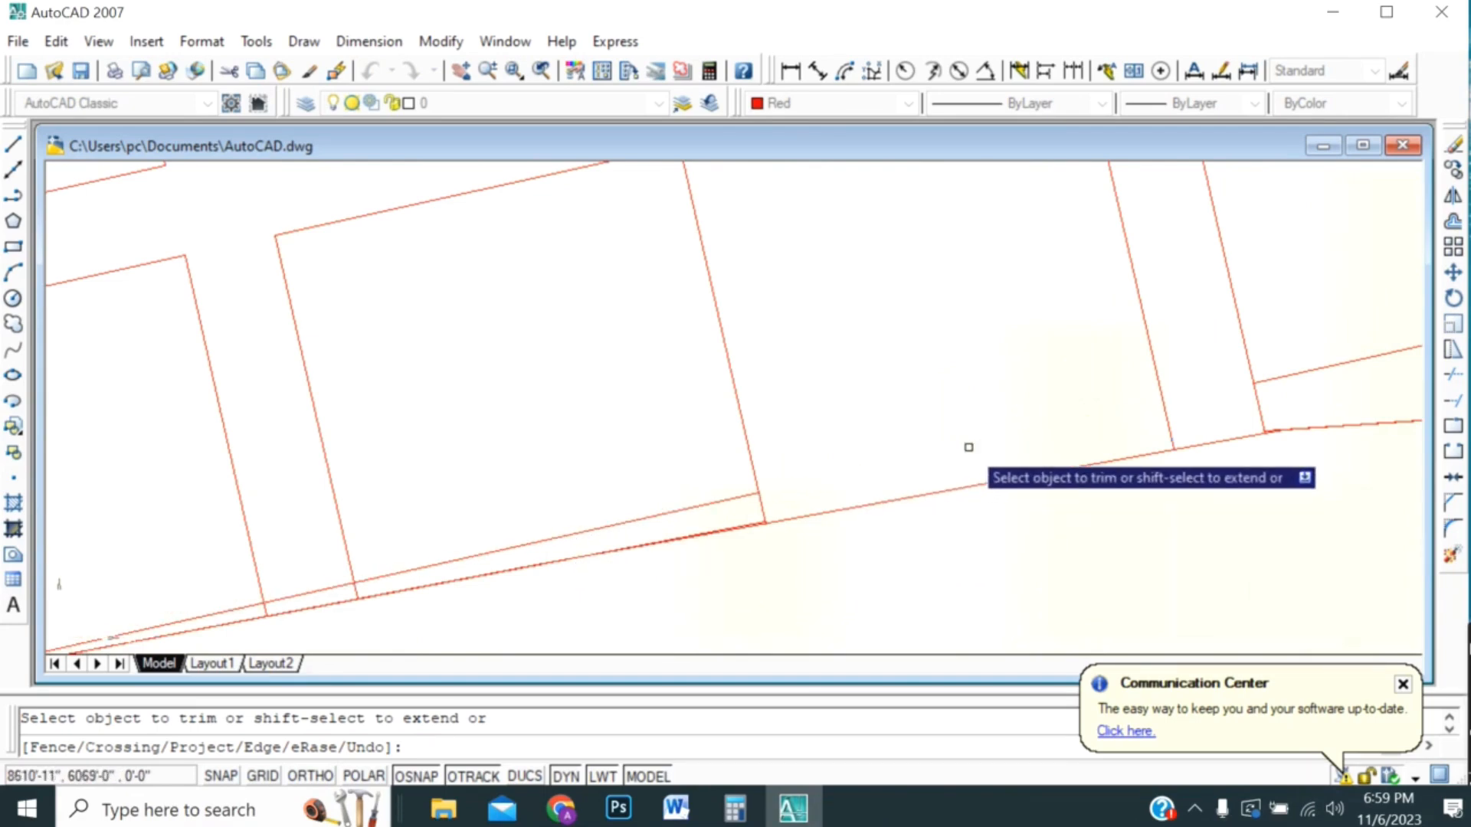
scroll(651, 532, down, 4)
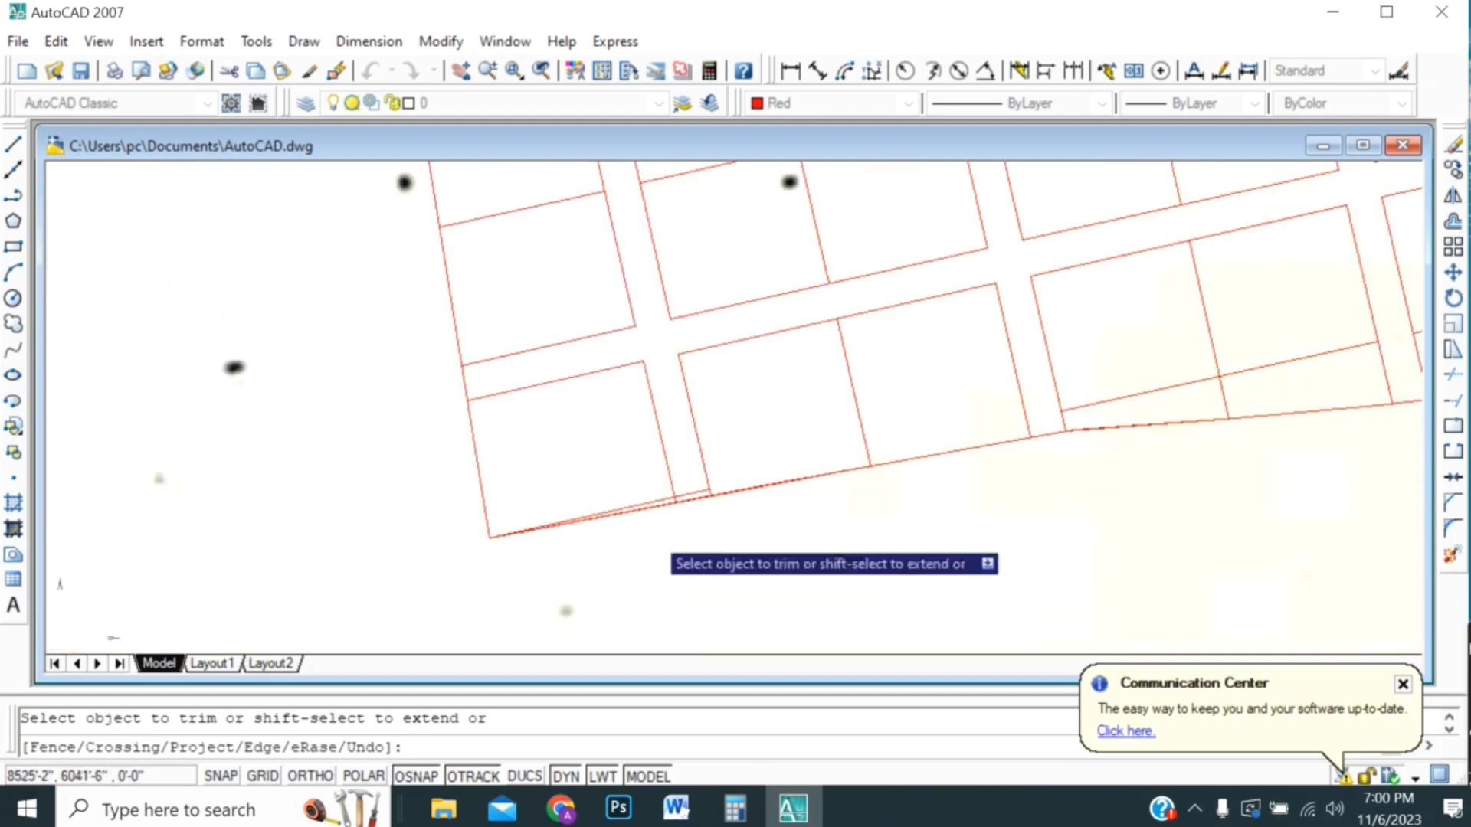
scroll(651, 534, up, 3)
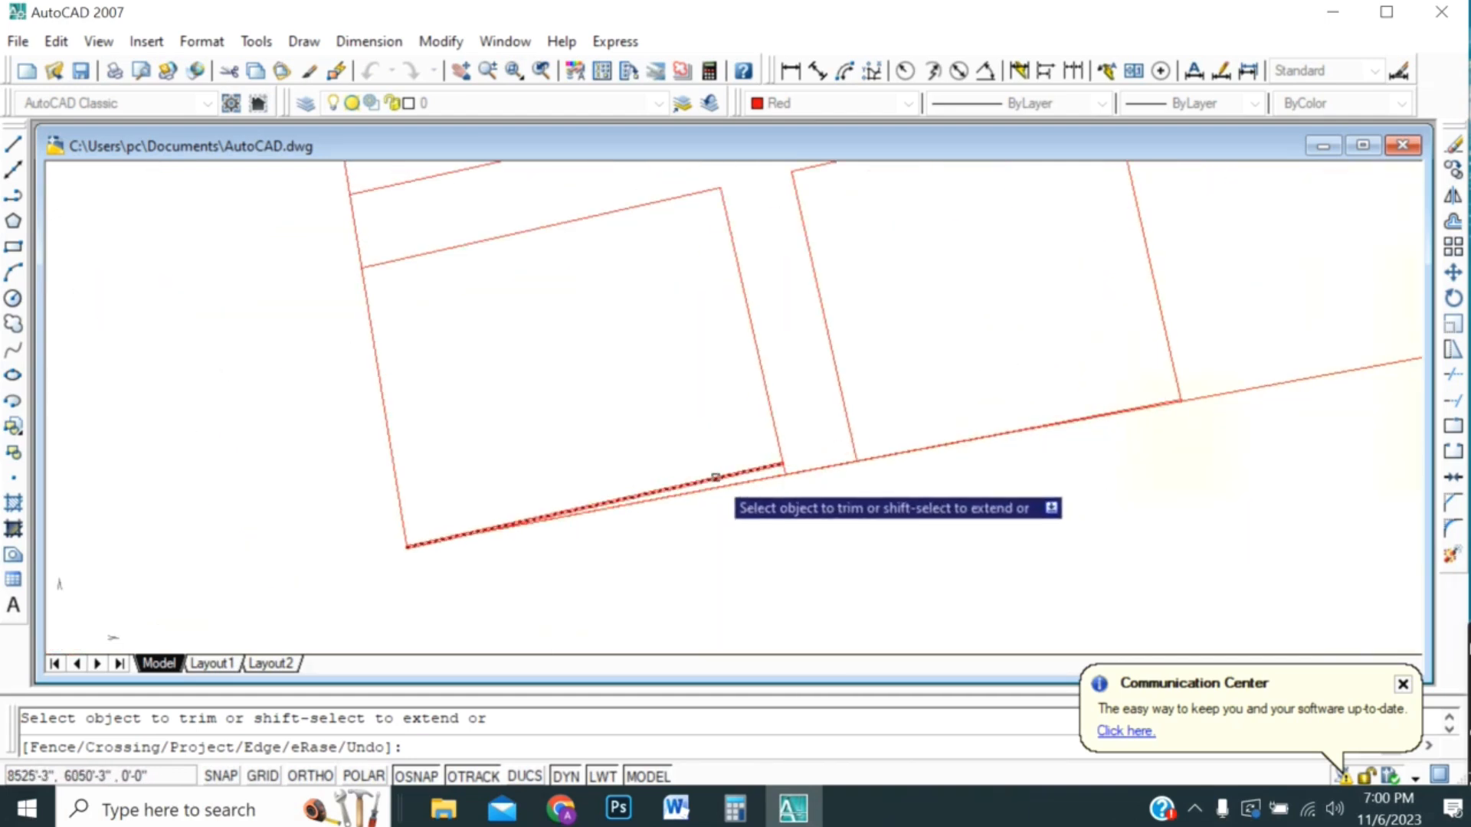
scroll(436, 561, down, 3)
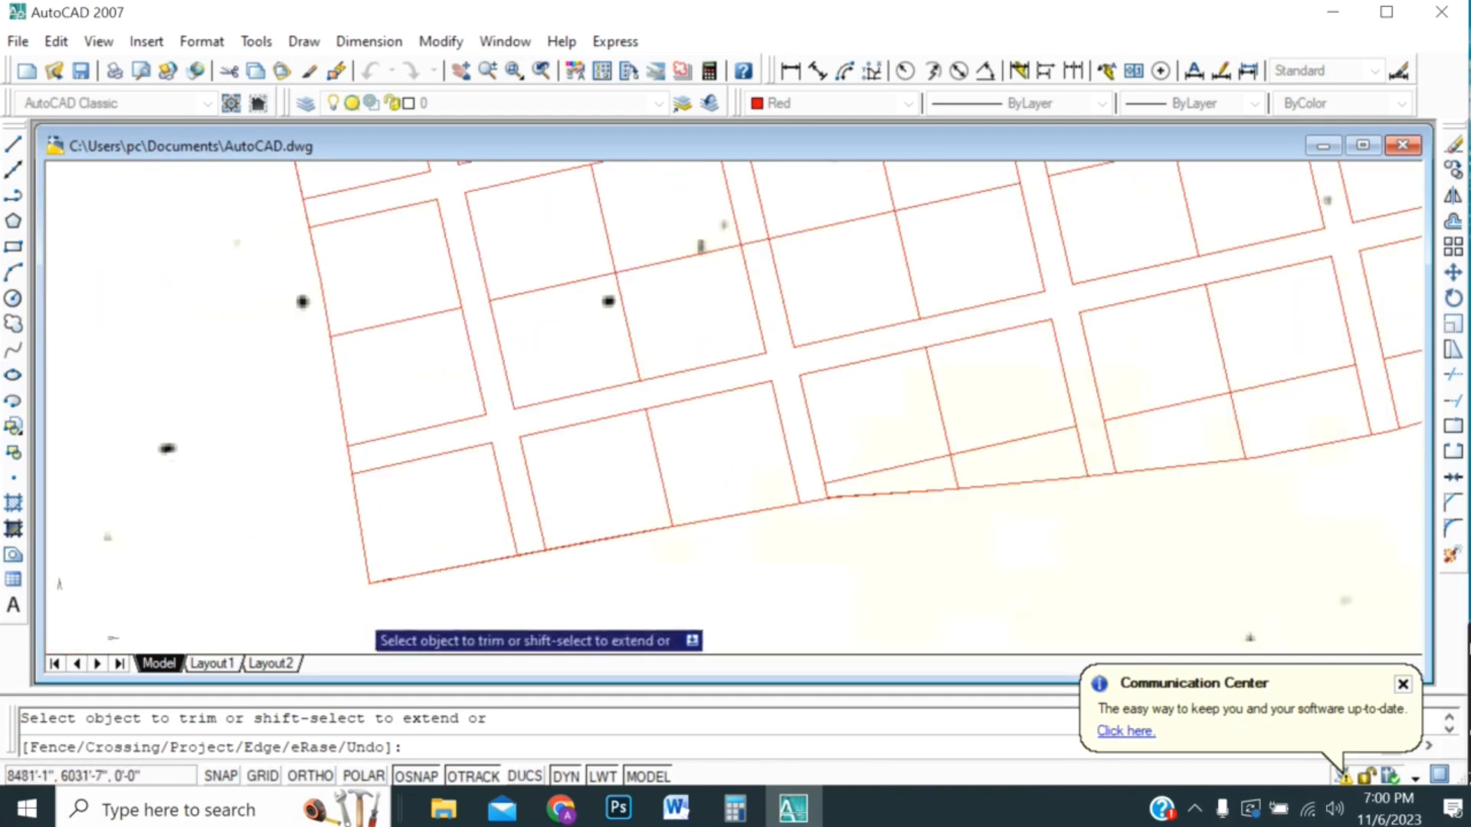
click(915, 462)
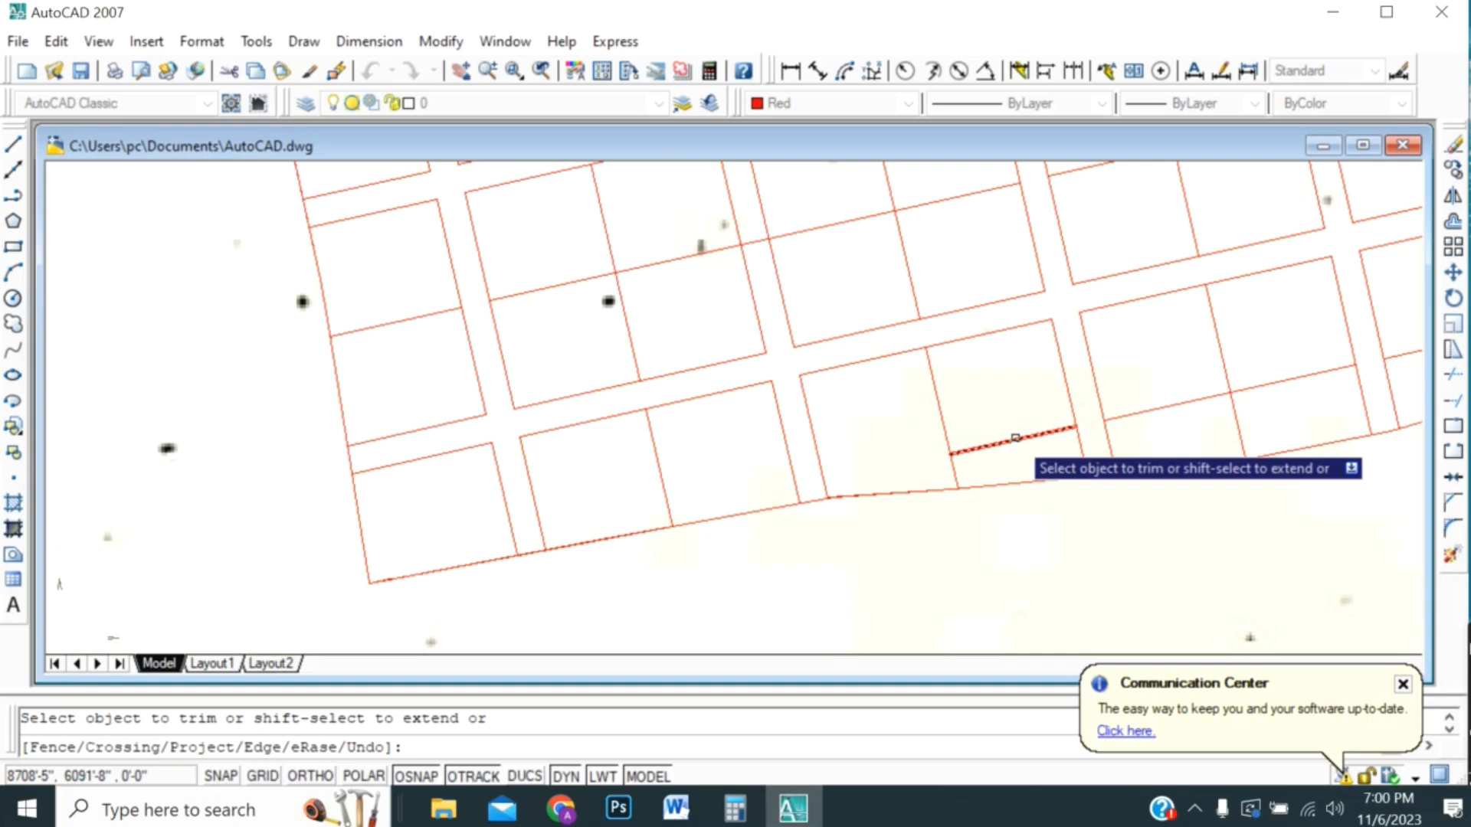
- Examine the plots along the lower and upper boundaries and the overall subdivision, and end the Trim command
scroll(626, 495, down, 3)
scroll(873, 489, up, 3)
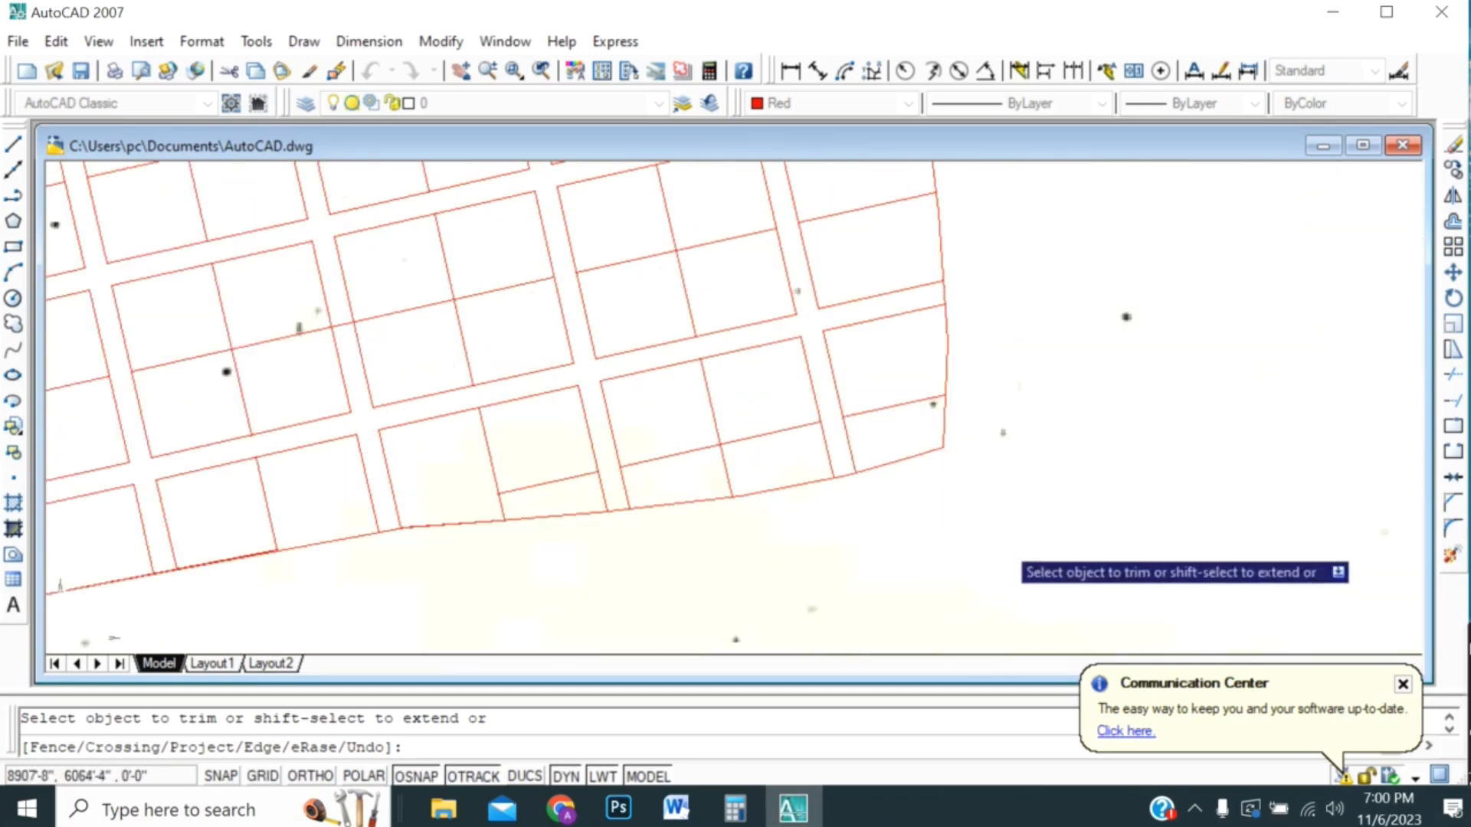
scroll(996, 551, down, 2)
scroll(727, 536, up, 4)
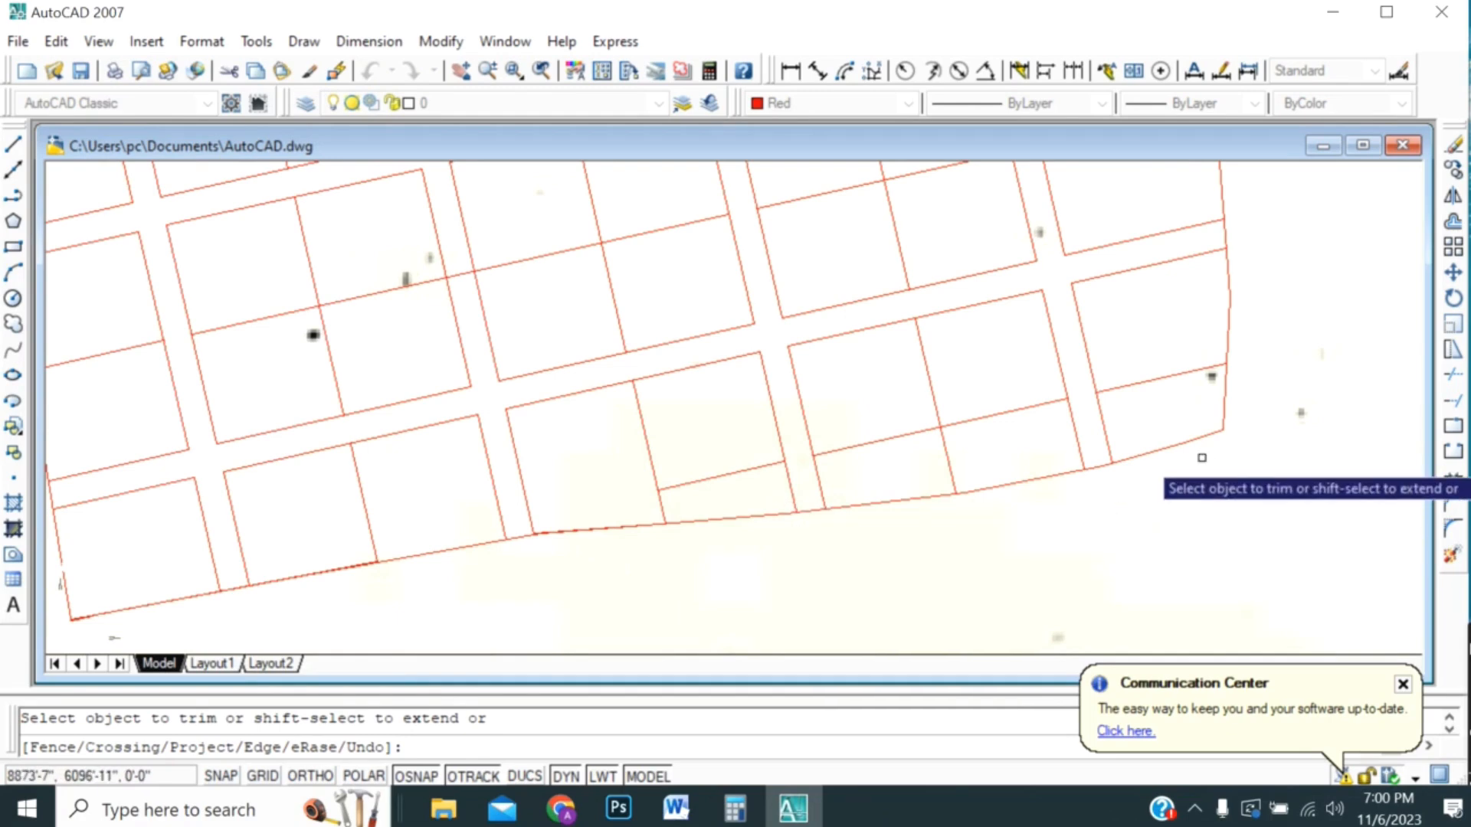
scroll(1214, 512, down, 1)
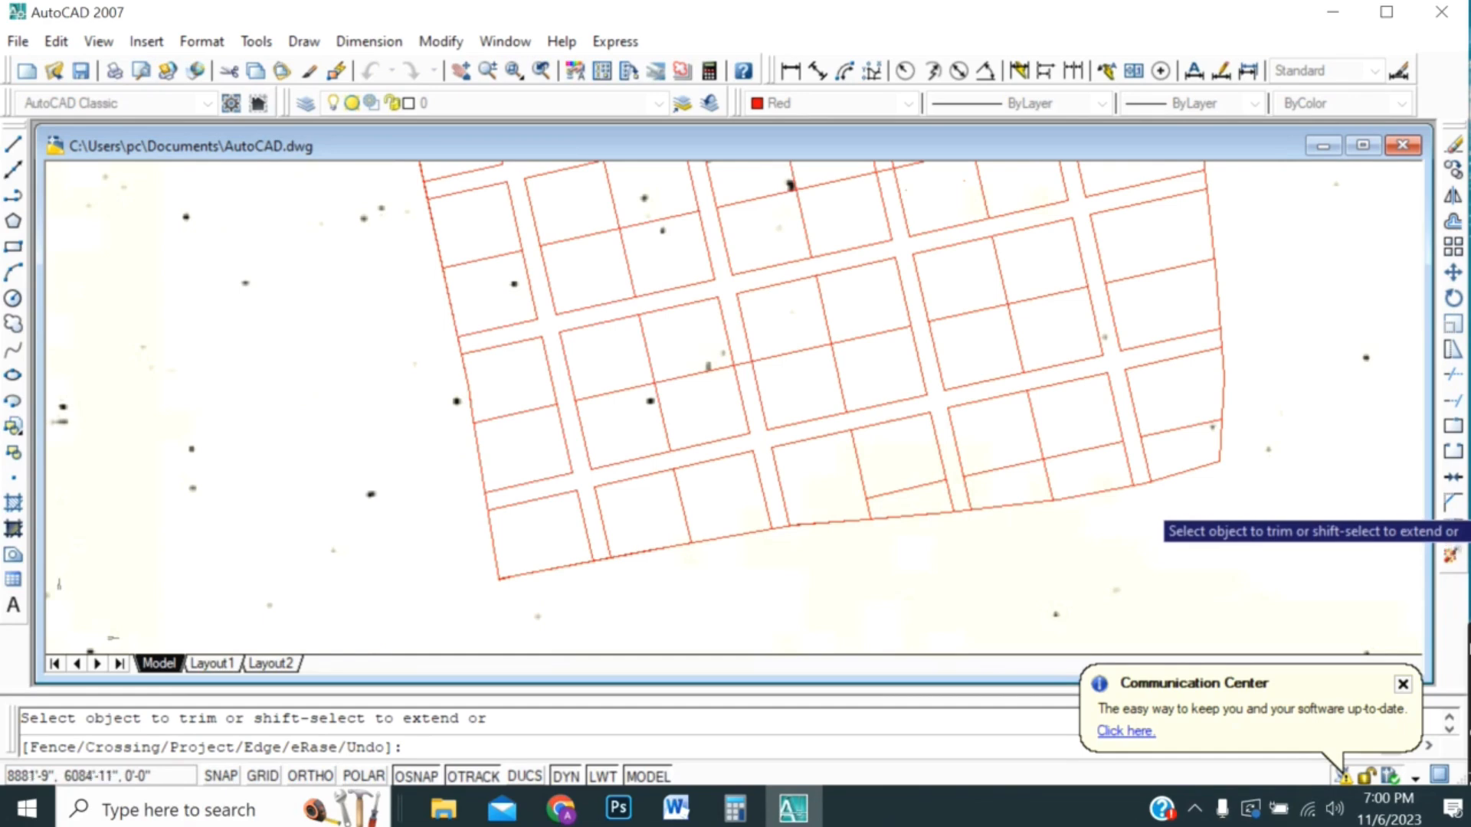
scroll(1103, 574, down, 2)
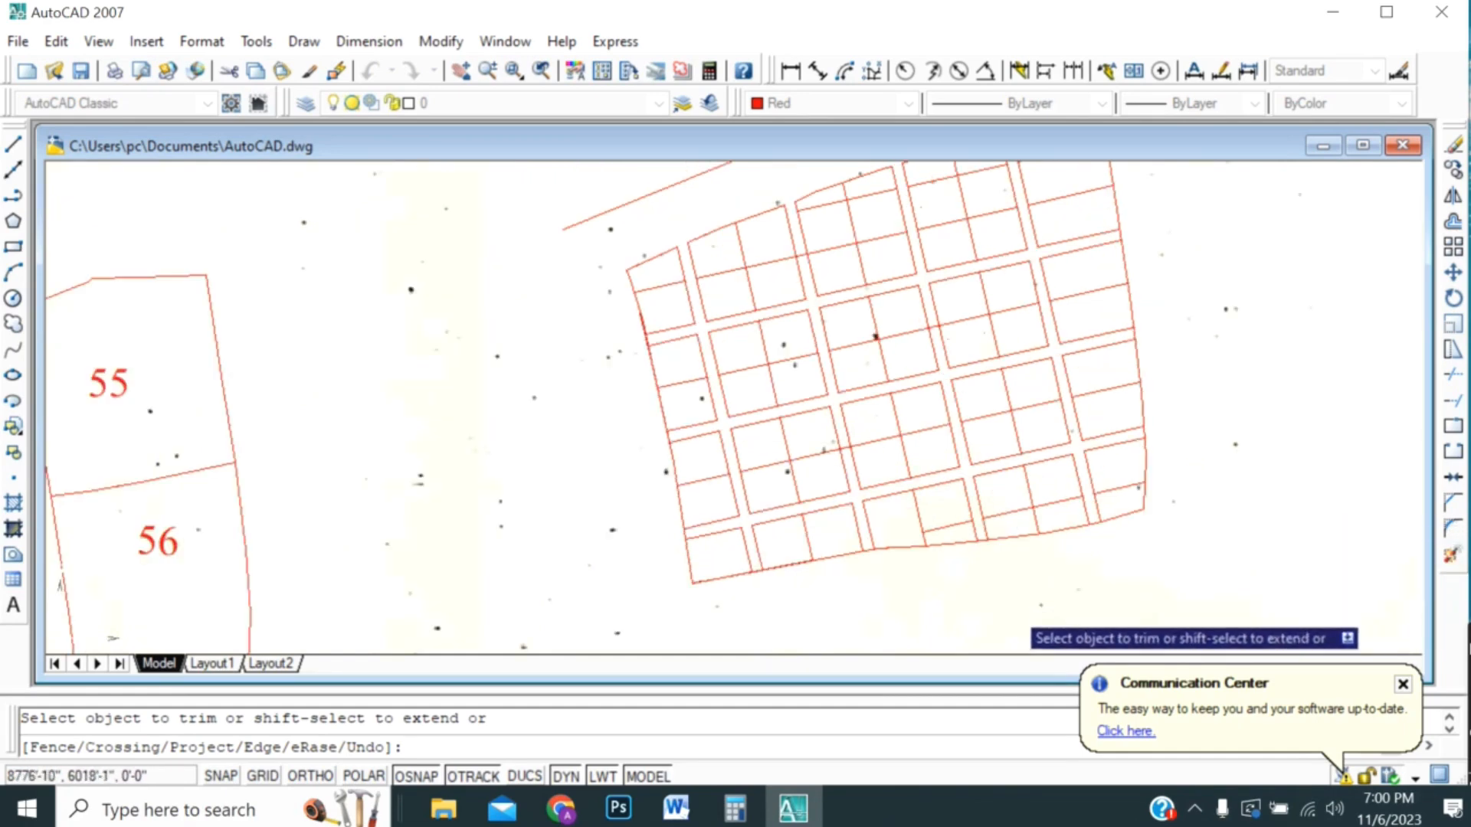
scroll(1064, 279, up, 1)
scroll(919, 233, up, 1)
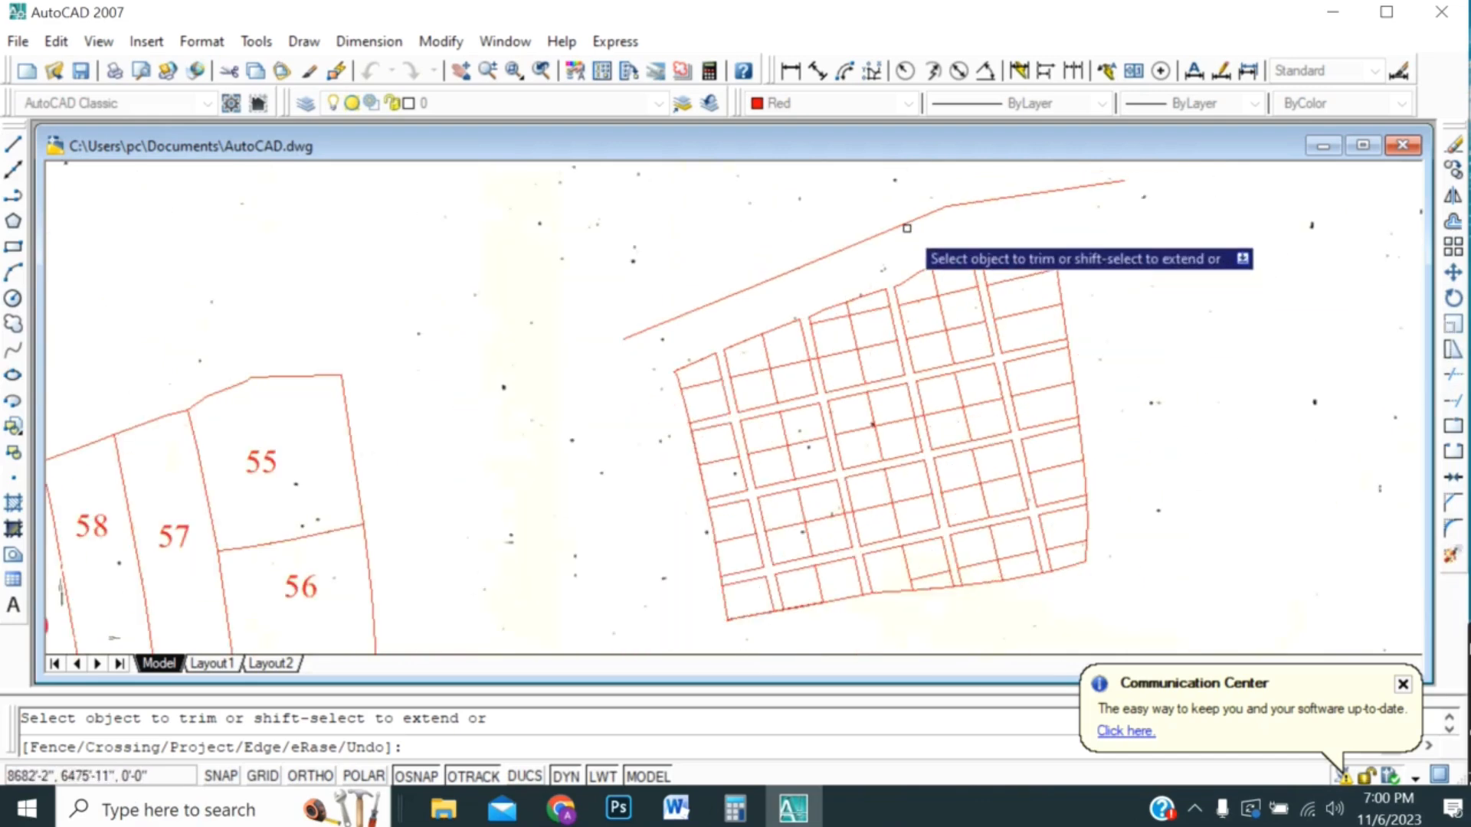
key(Return)
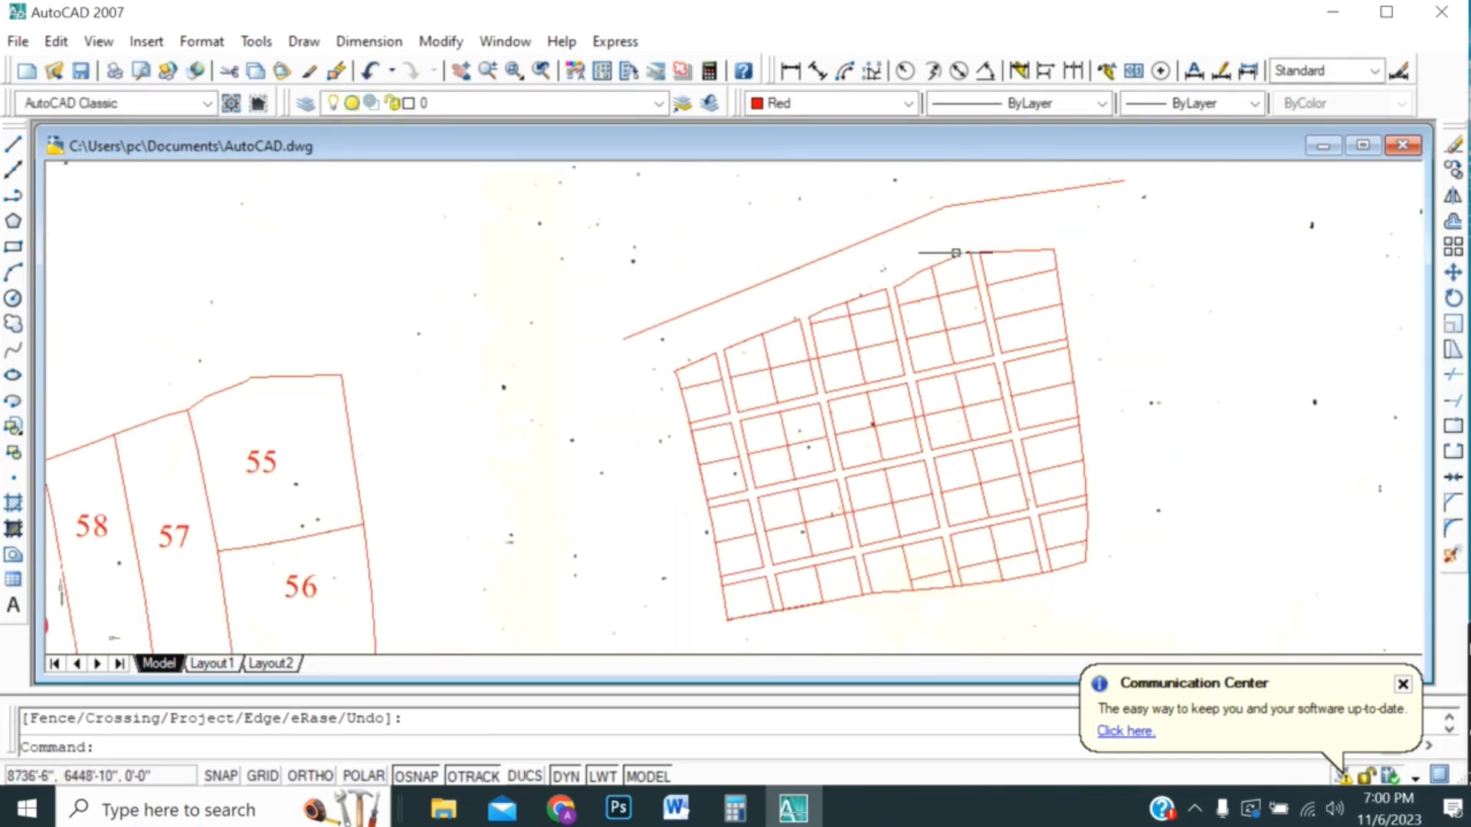
scroll(595, 412, down, 1)
scroll(749, 448, up, 3)
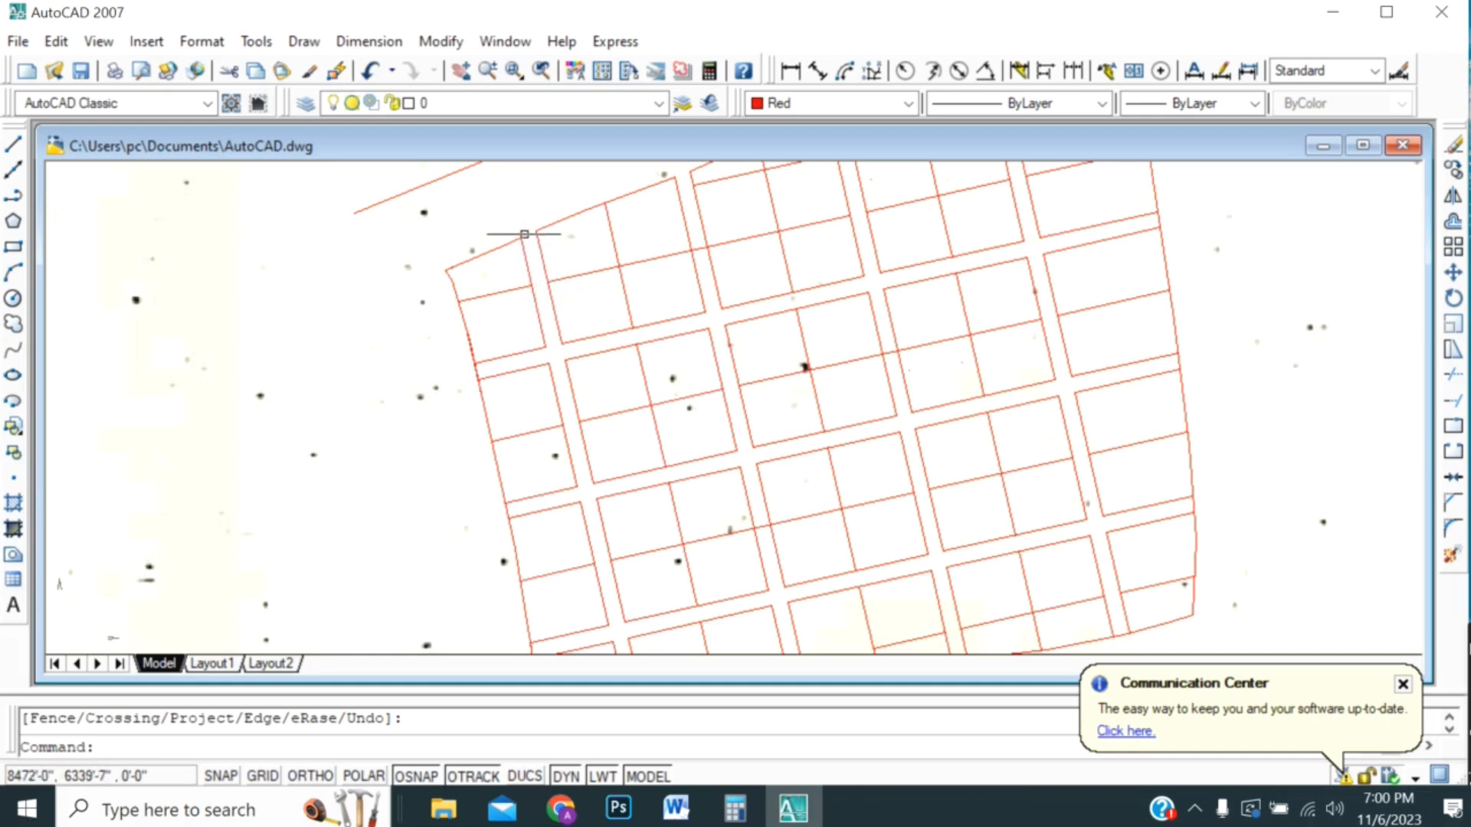
scroll(602, 550, down, 1)
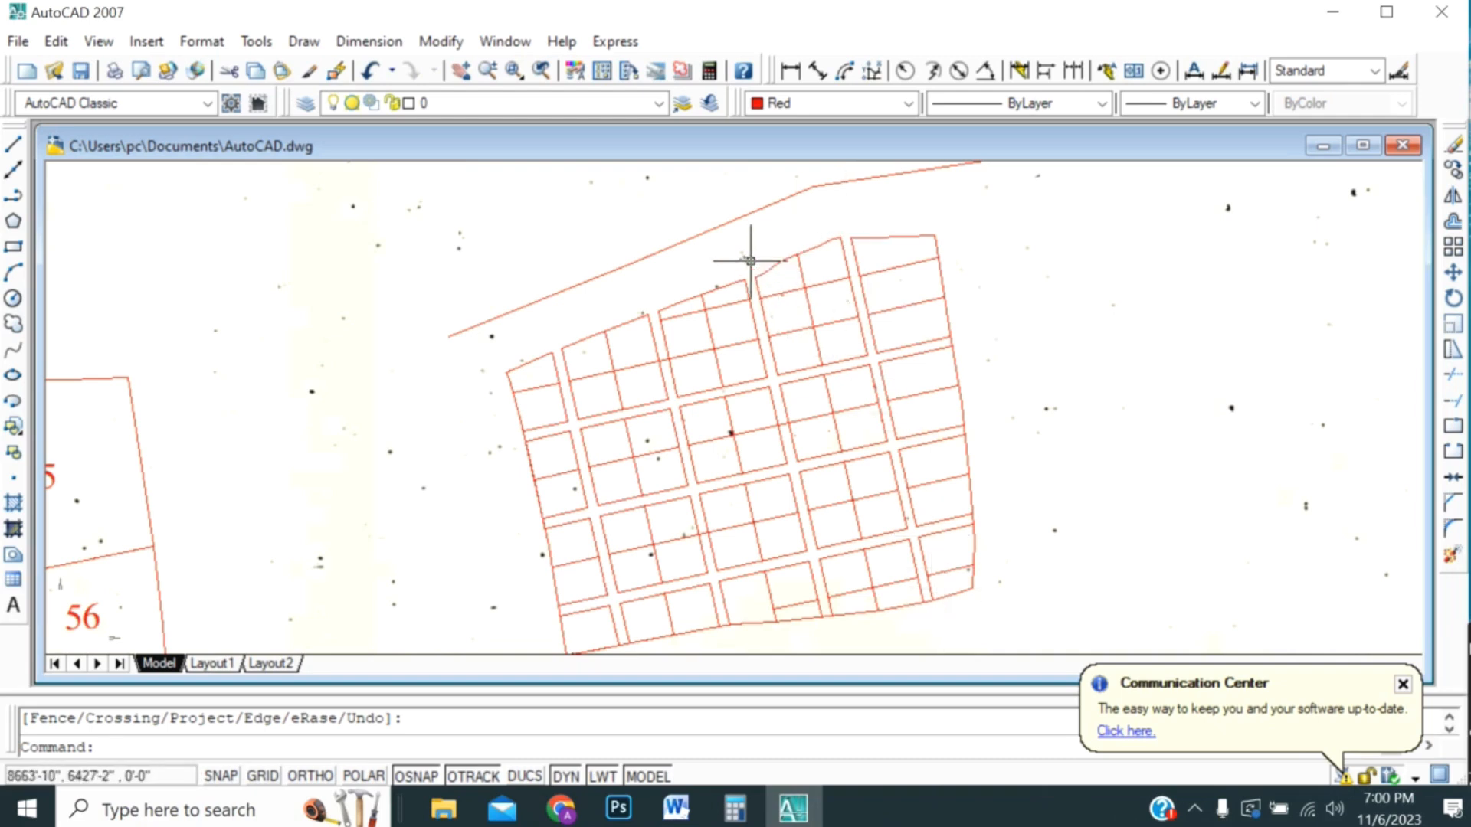
scroll(747, 260, up, 2)
scroll(751, 272, down, 1)
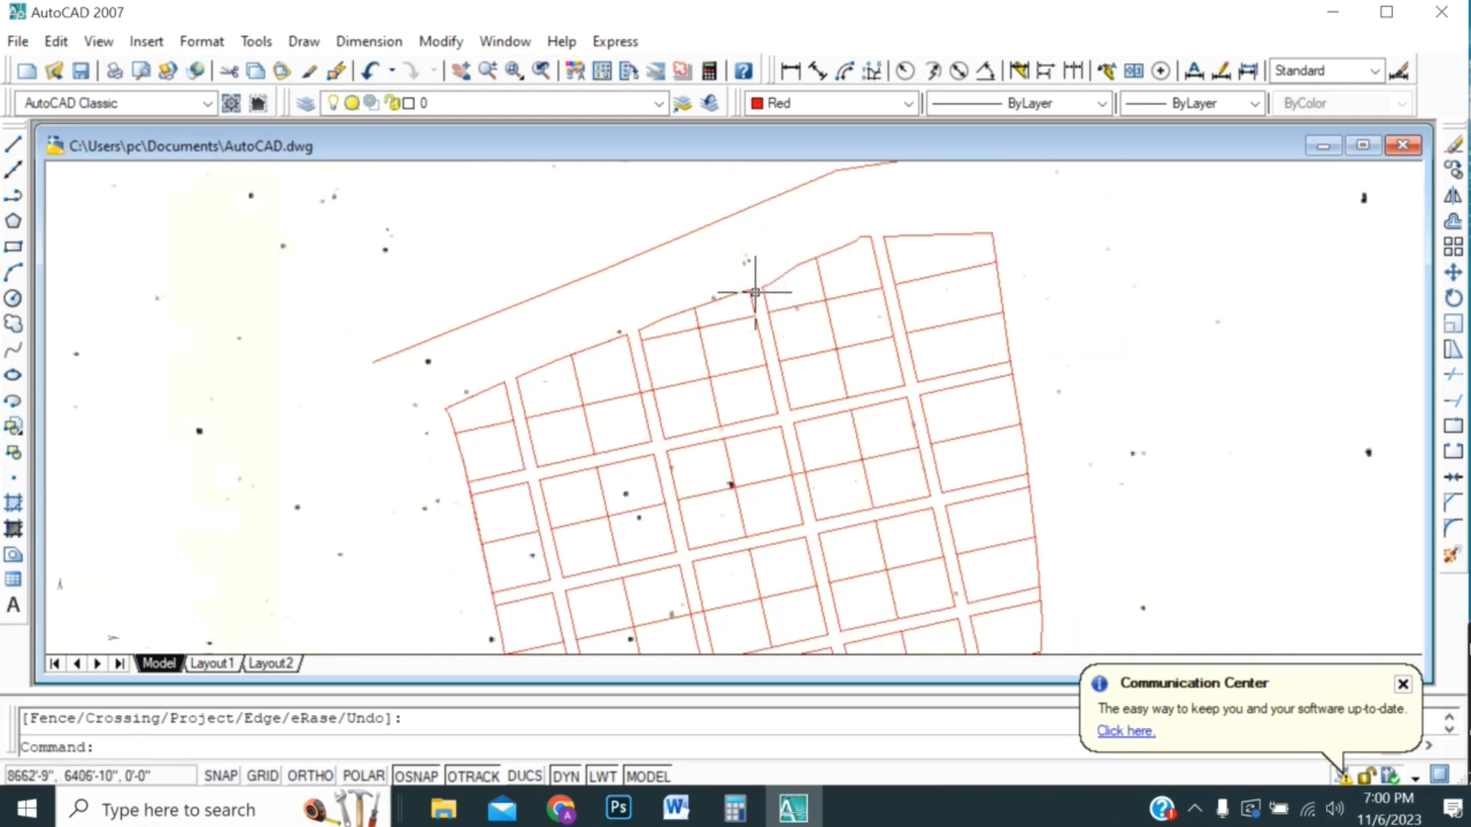
- Examine the plots along the upper boundary, the left edge and the lowest row, then the subdivision as a whole
scroll(755, 288, up, 5)
scroll(735, 230, down, 5)
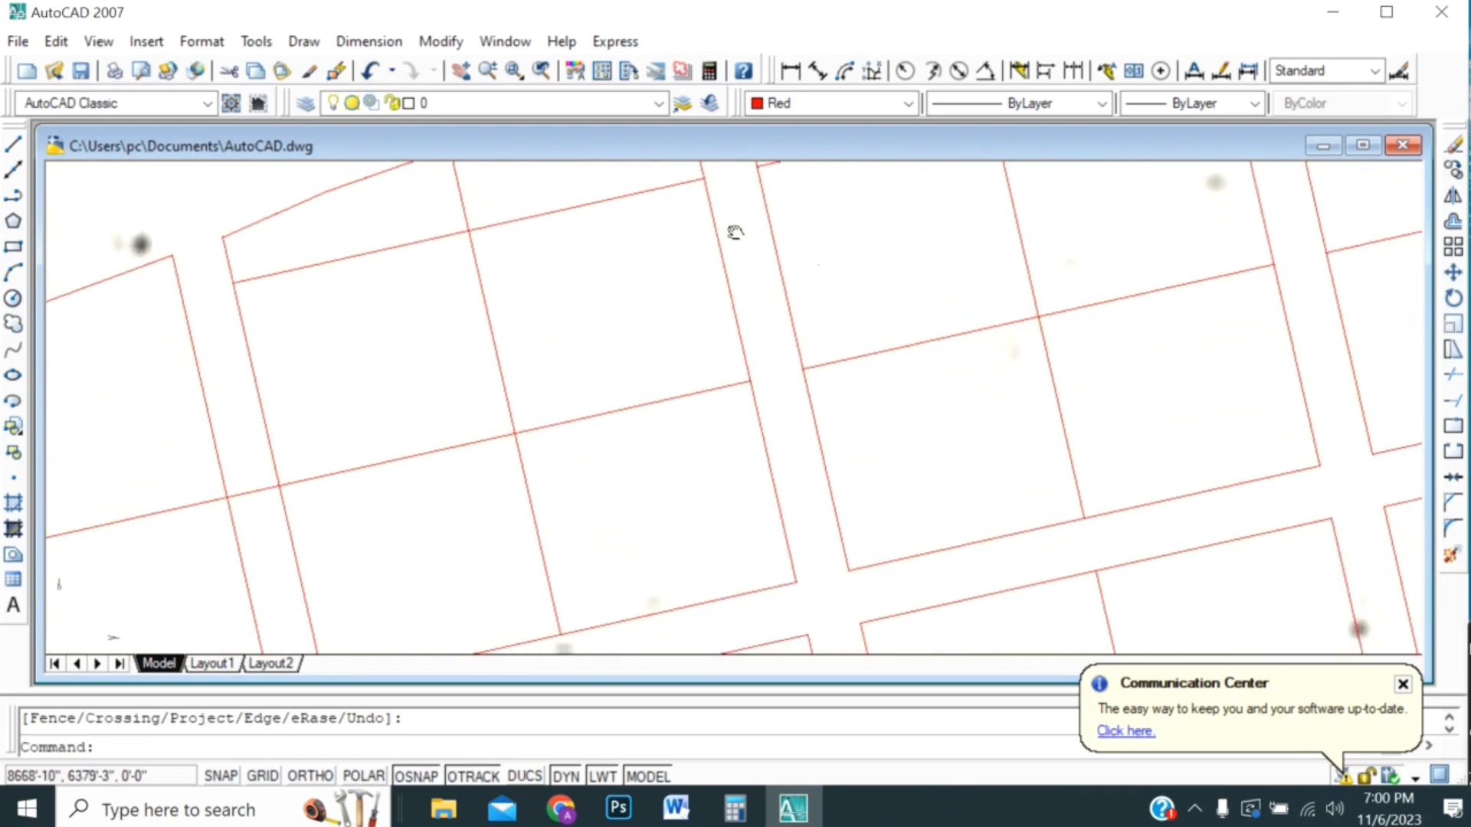
scroll(783, 346, down, 3)
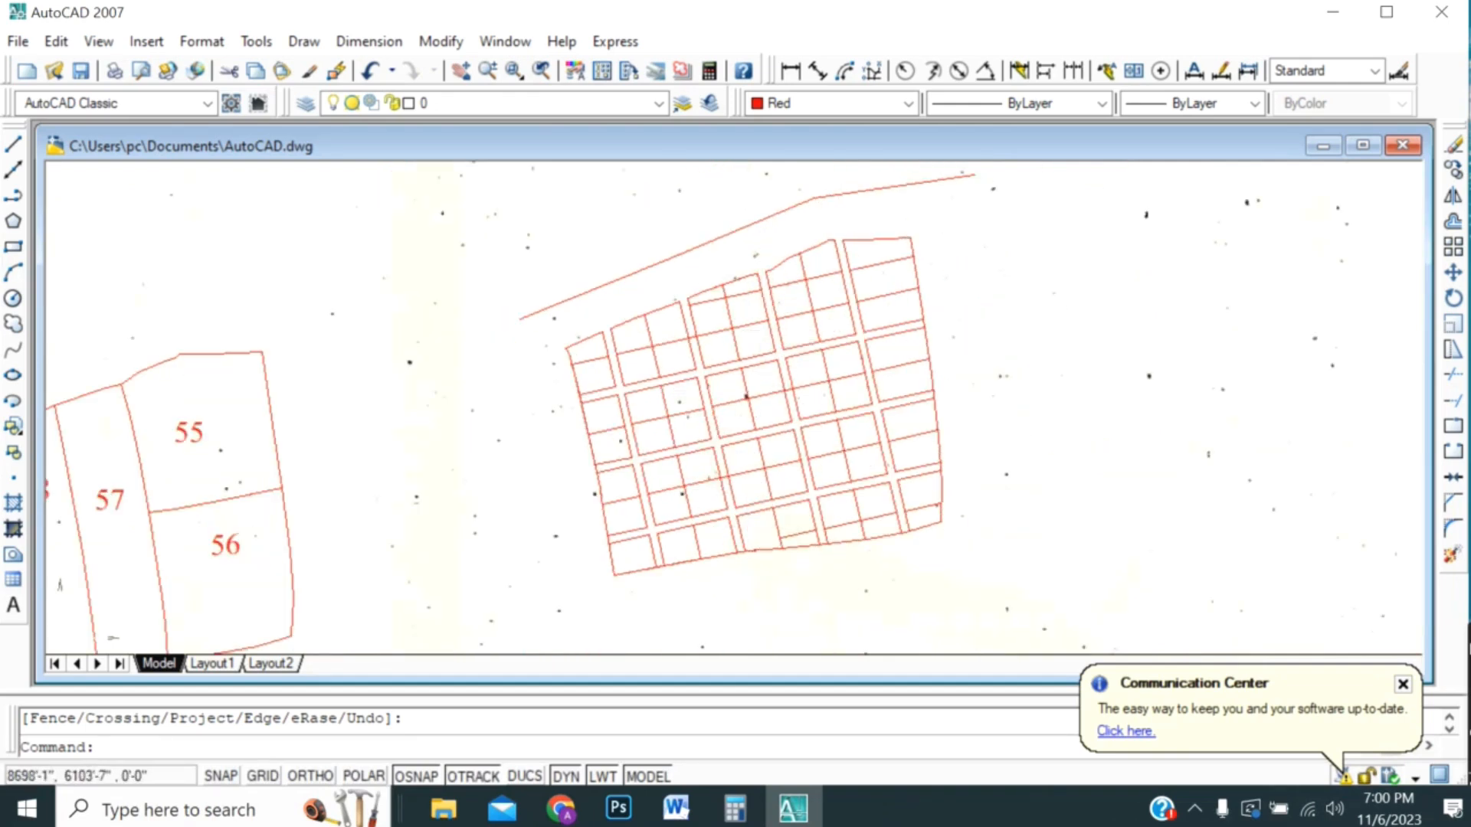
scroll(823, 567, up, 3)
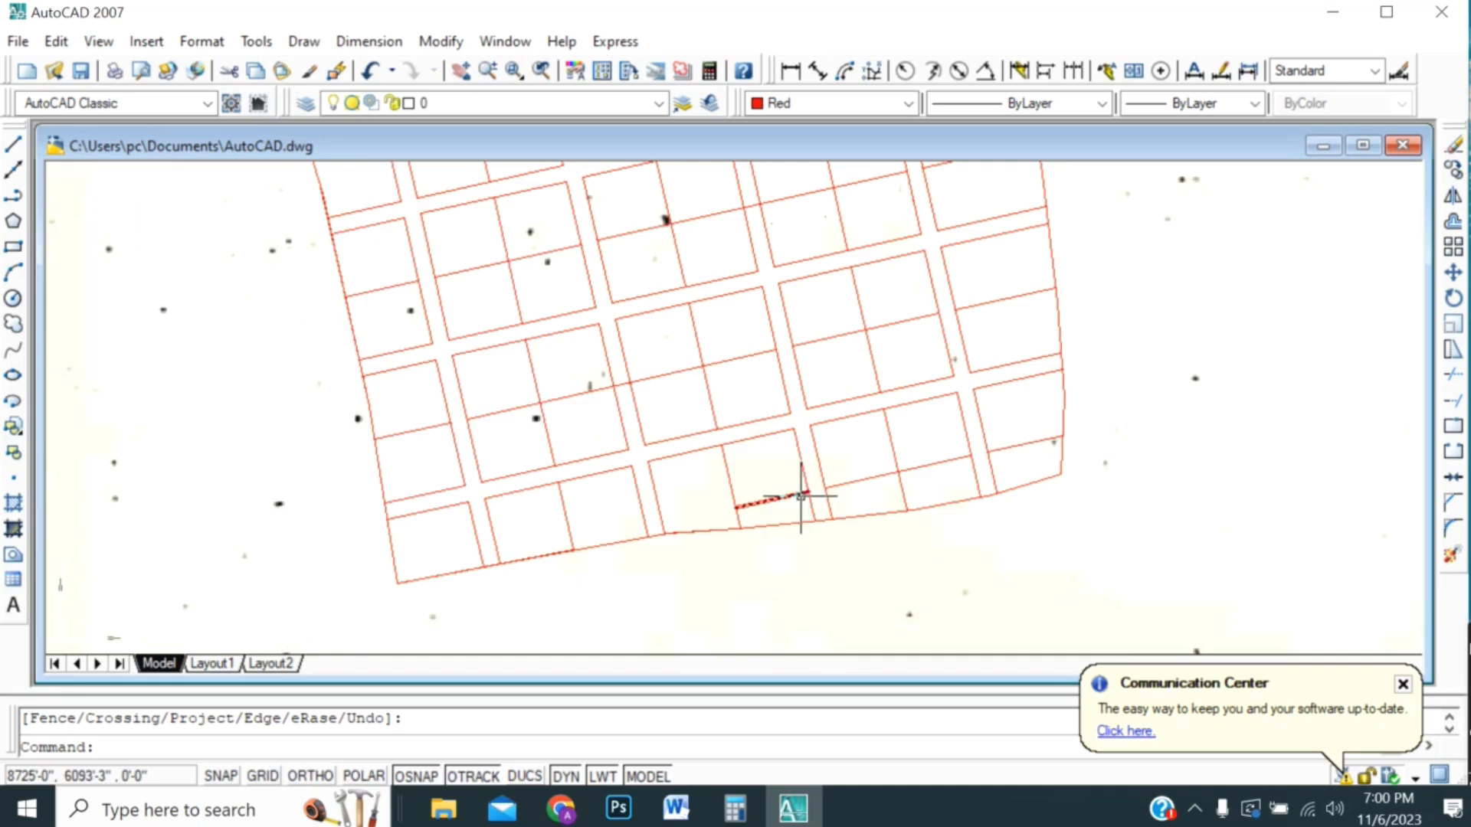
scroll(804, 505, down, 2)
mouse_move(1044, 429)
middle_down()
mouse_move(1047, 443)
mouse_move(915, 502)
middle_up()
scroll(444, 377, up, 4)
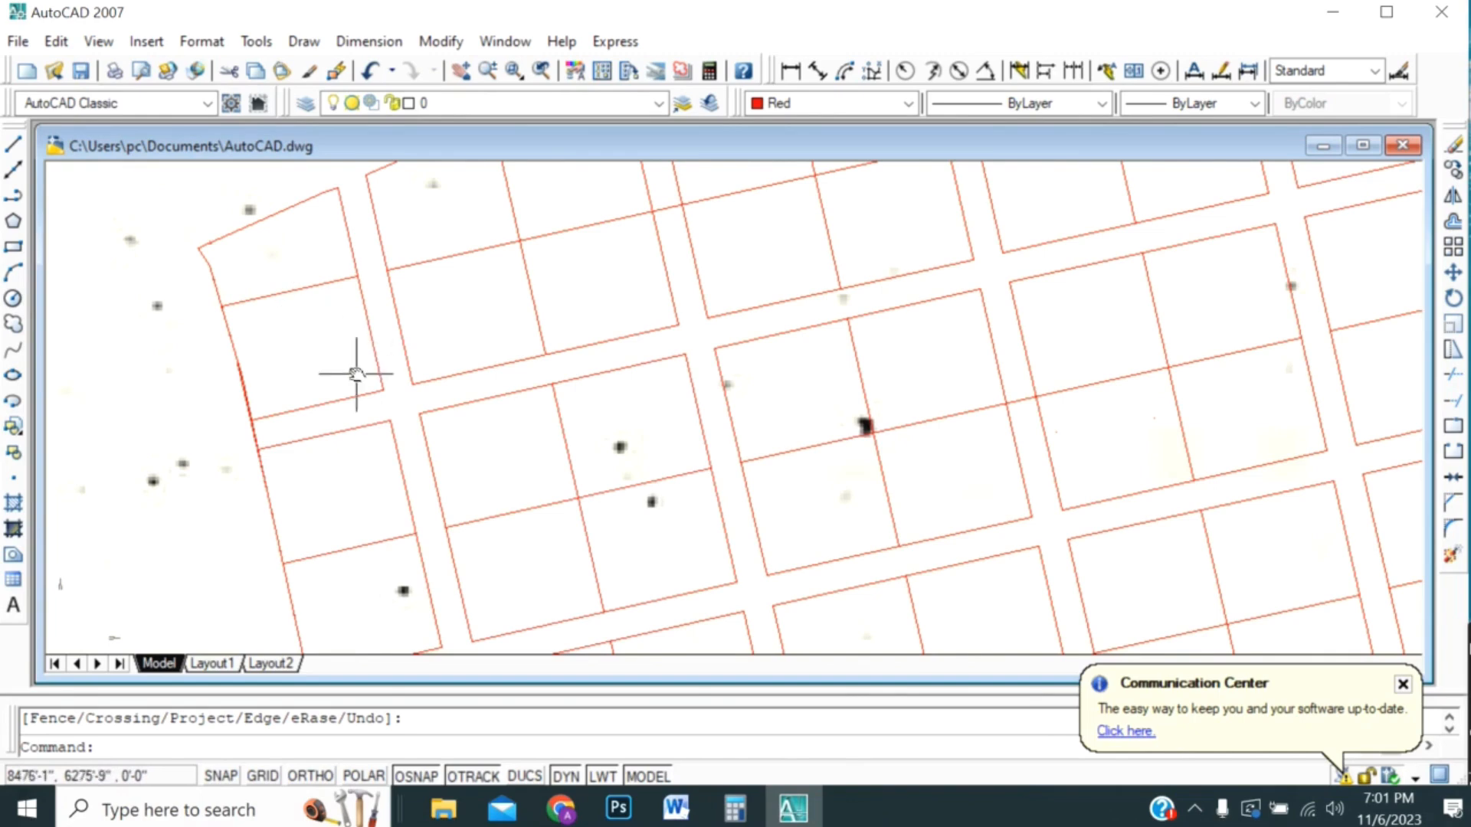
scroll(356, 374, down, 2)
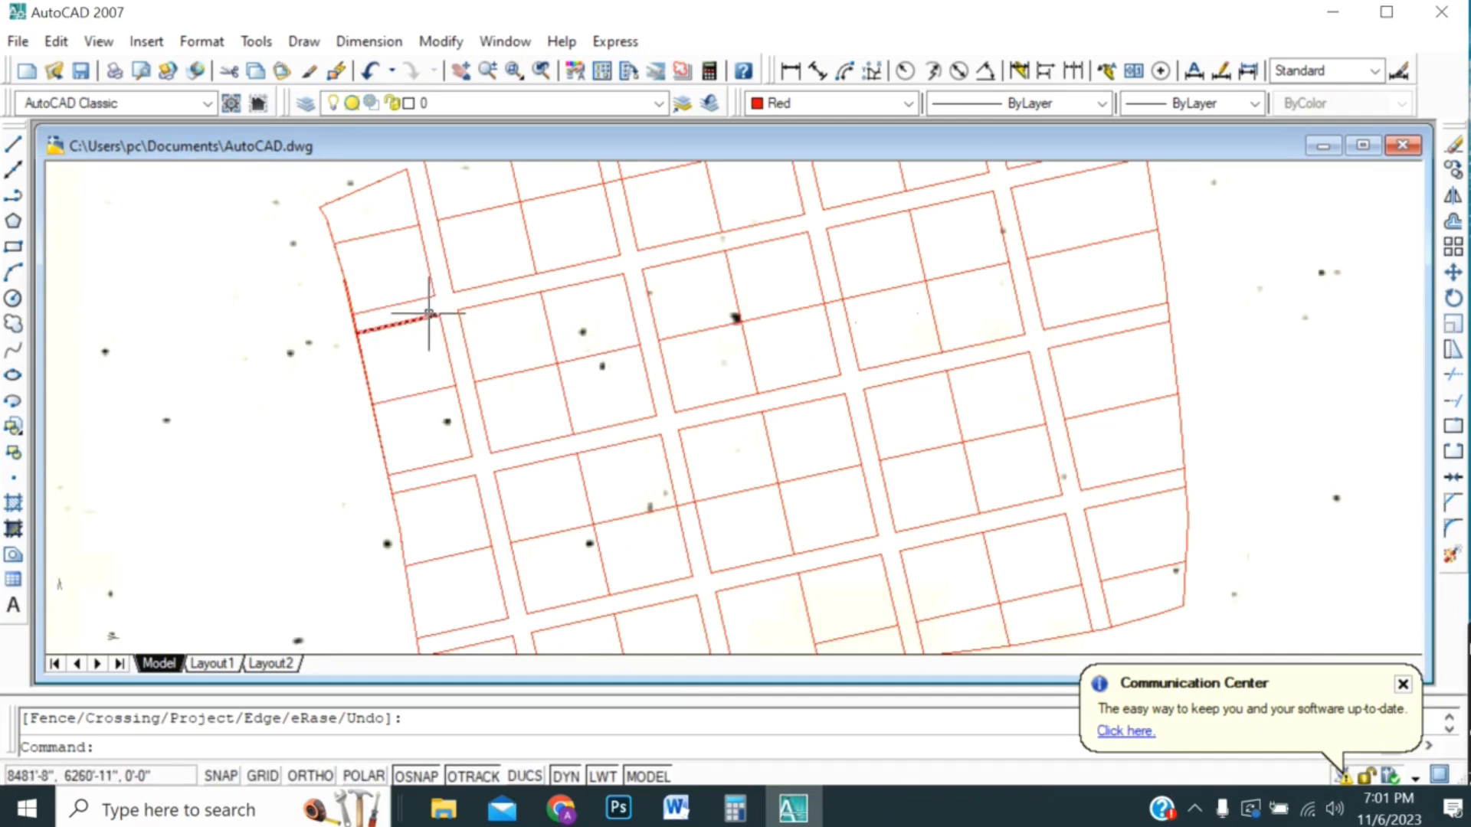
click(429, 314)
scroll(417, 378, down, 3)
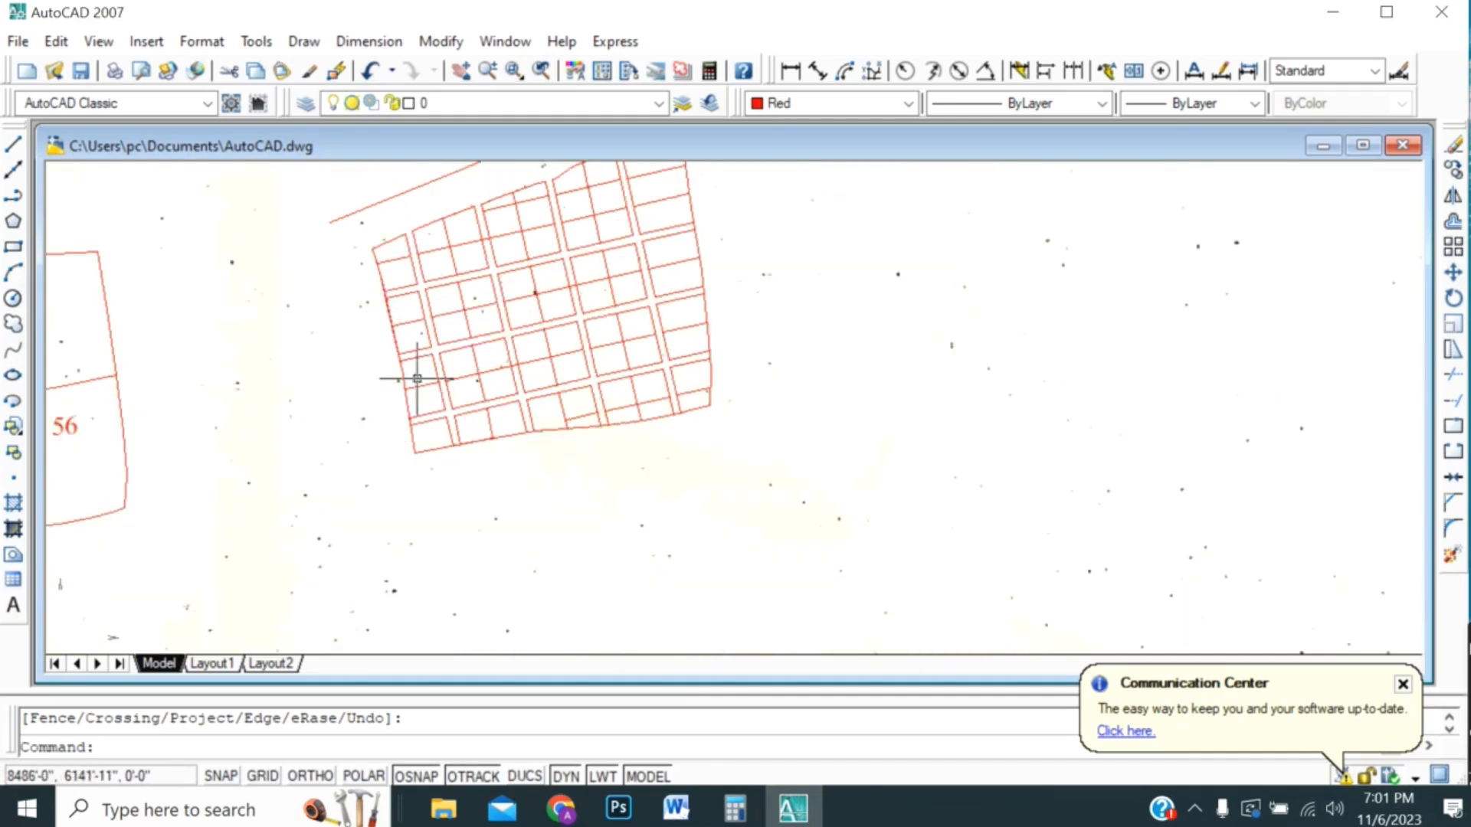
scroll(404, 305, up, 2)
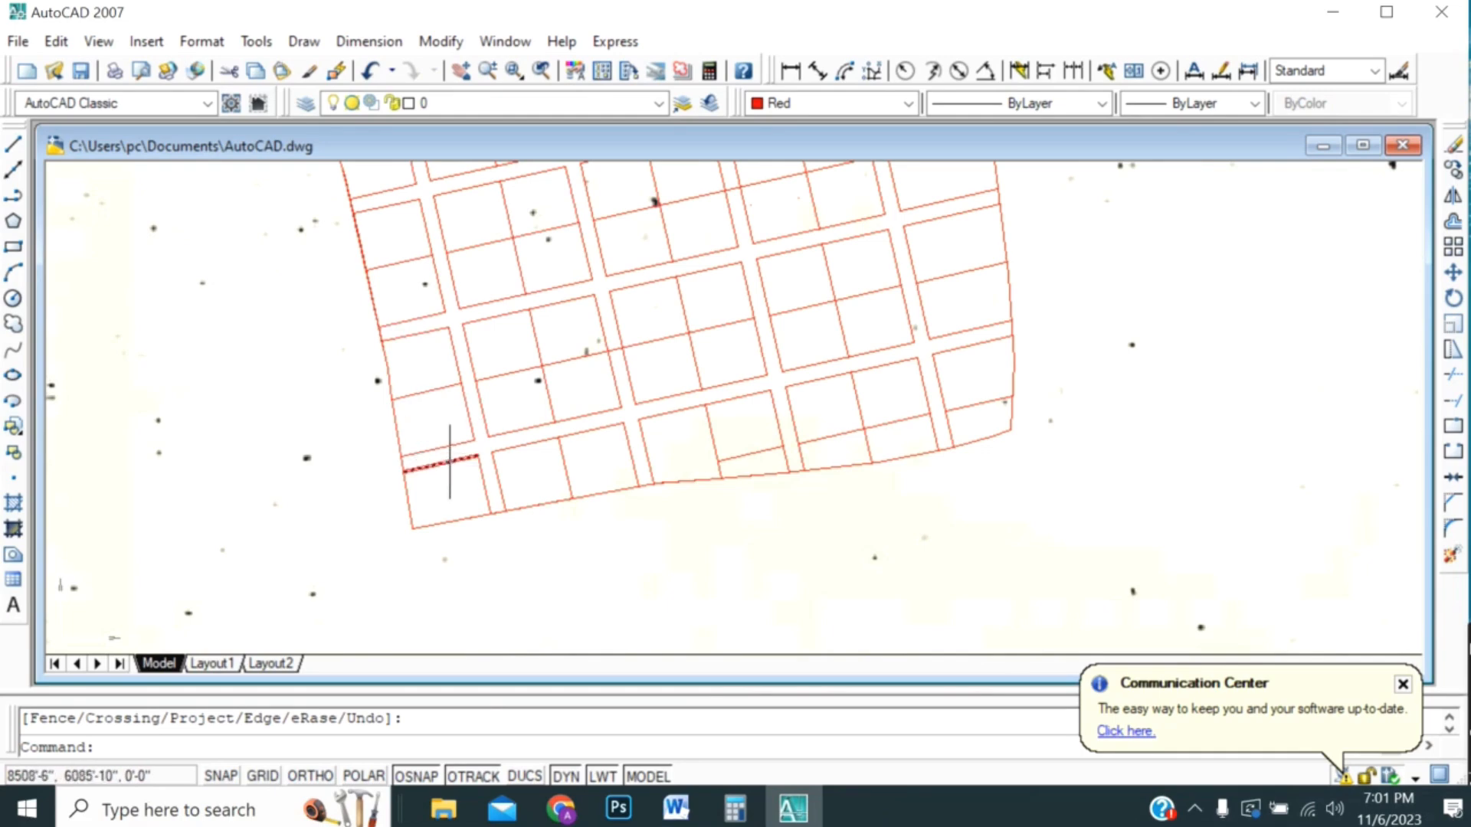
click(487, 481)
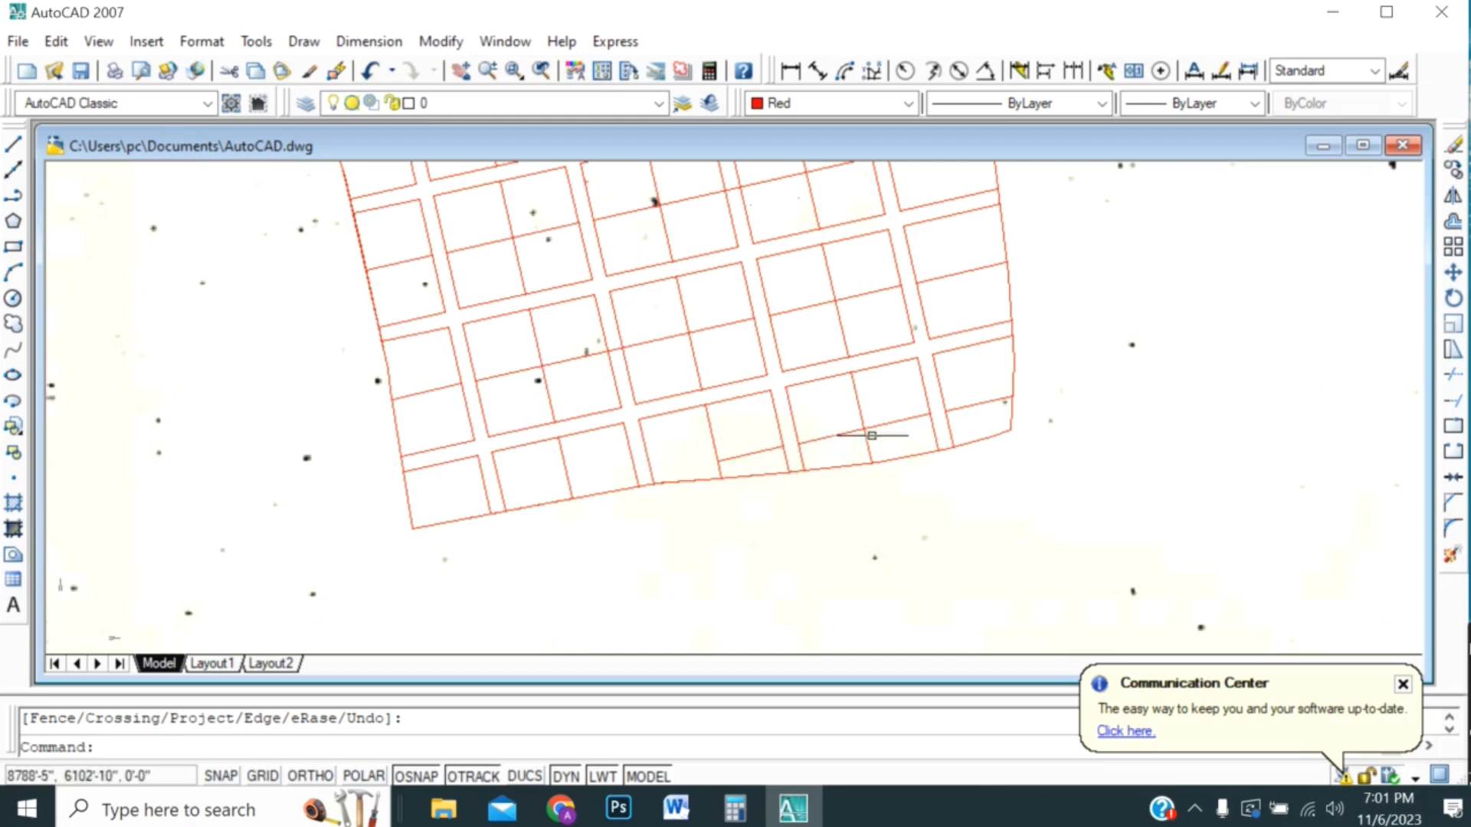
click(954, 426)
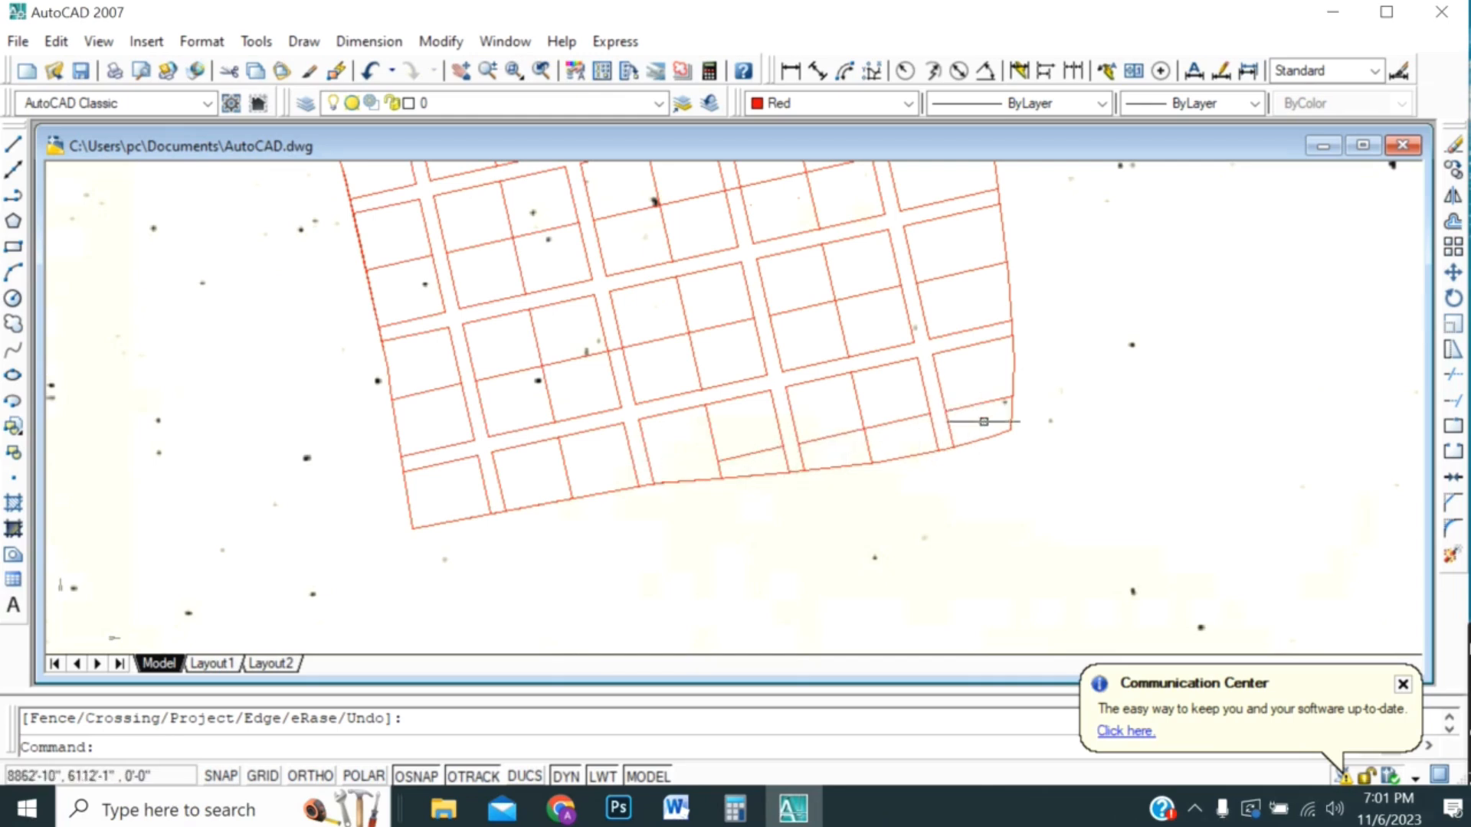
scroll(983, 421, down, 2)
scroll(1026, 460, up, 3)
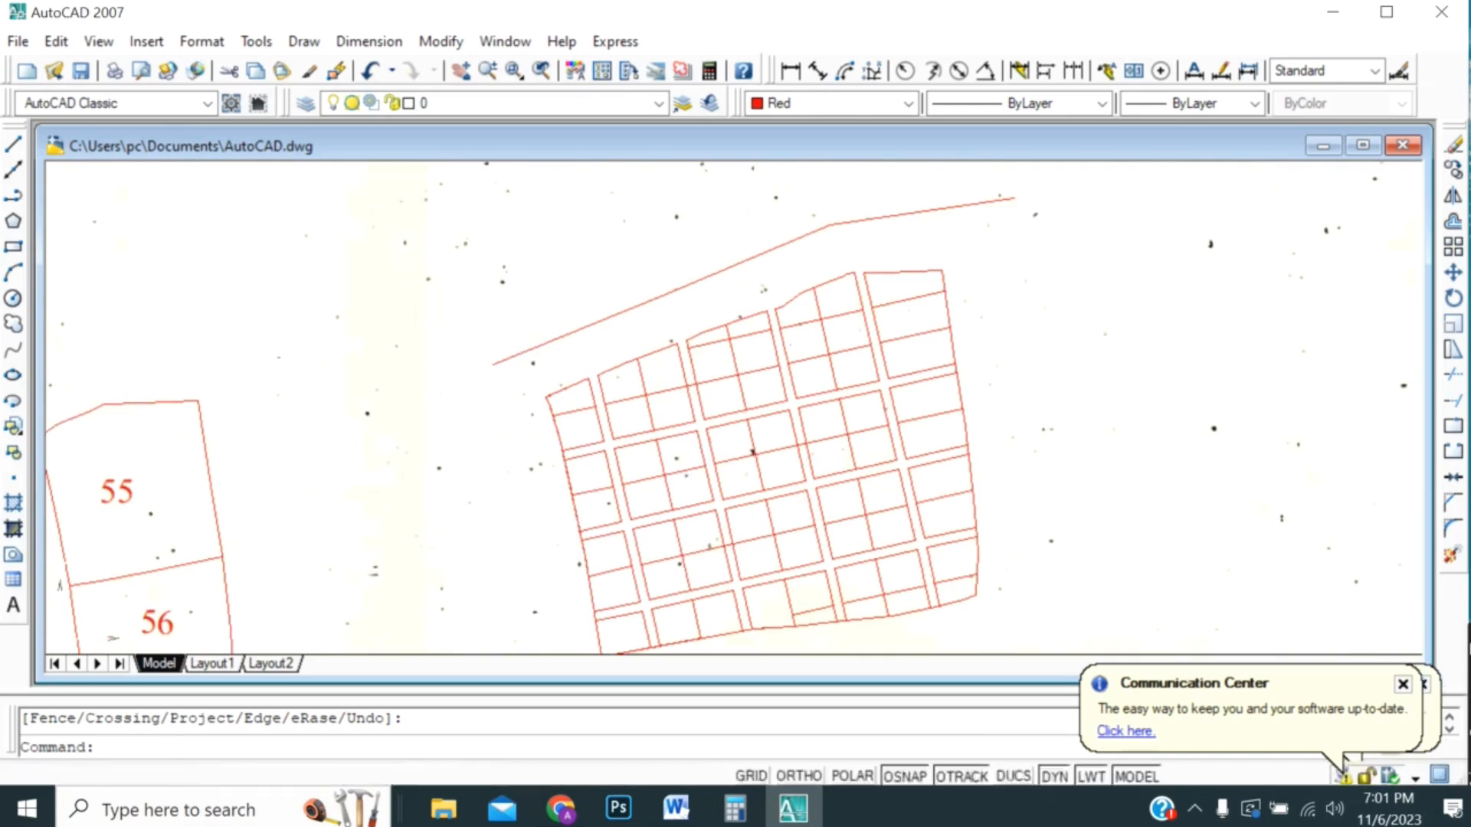
middle_drag(1001, 541, 993, 602)
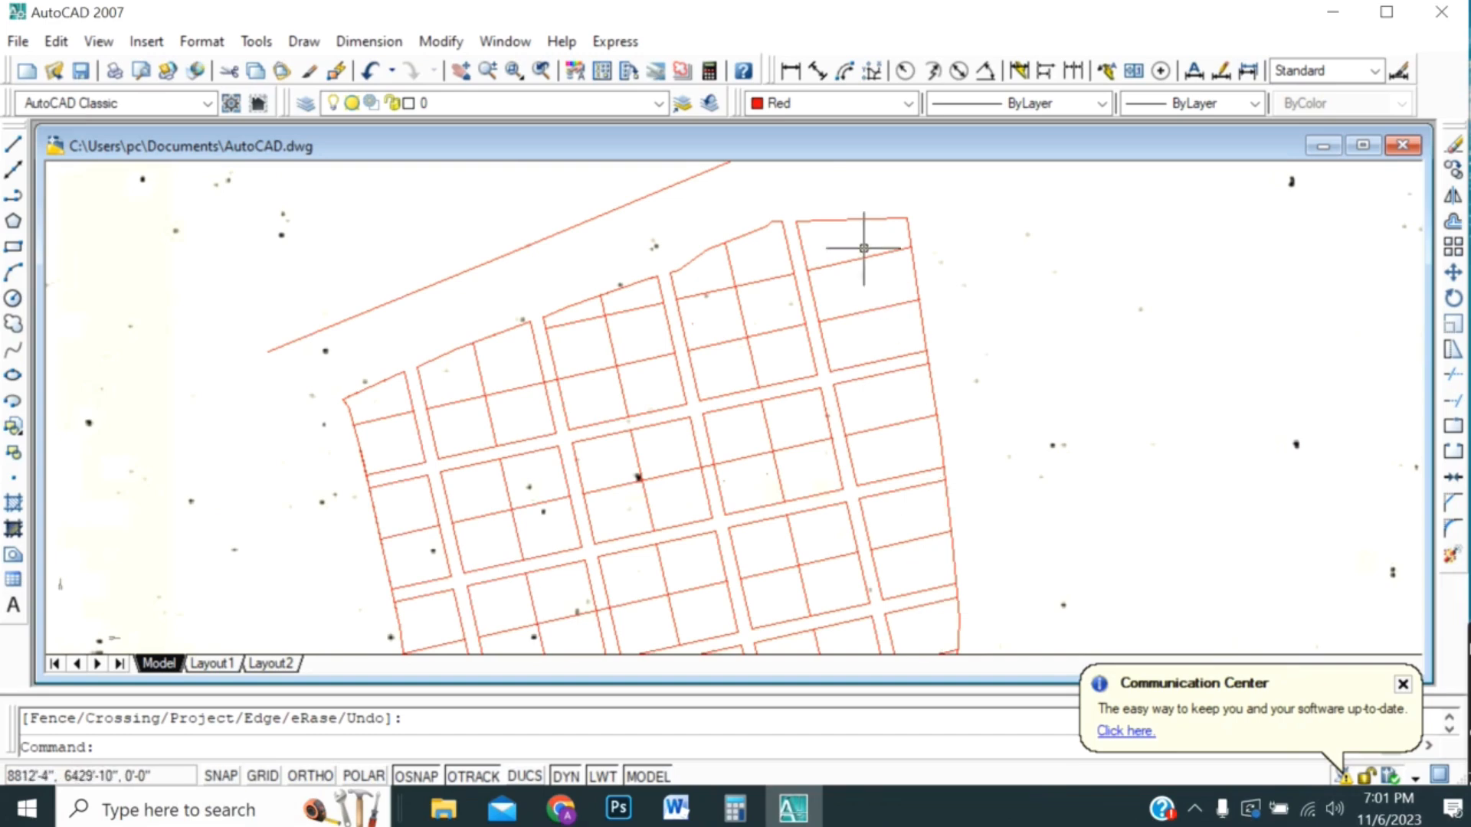
- Inspect the strips and plot lines again, from the lower boundary up both sides of the block to the upper plots
scroll(985, 239, down, 4)
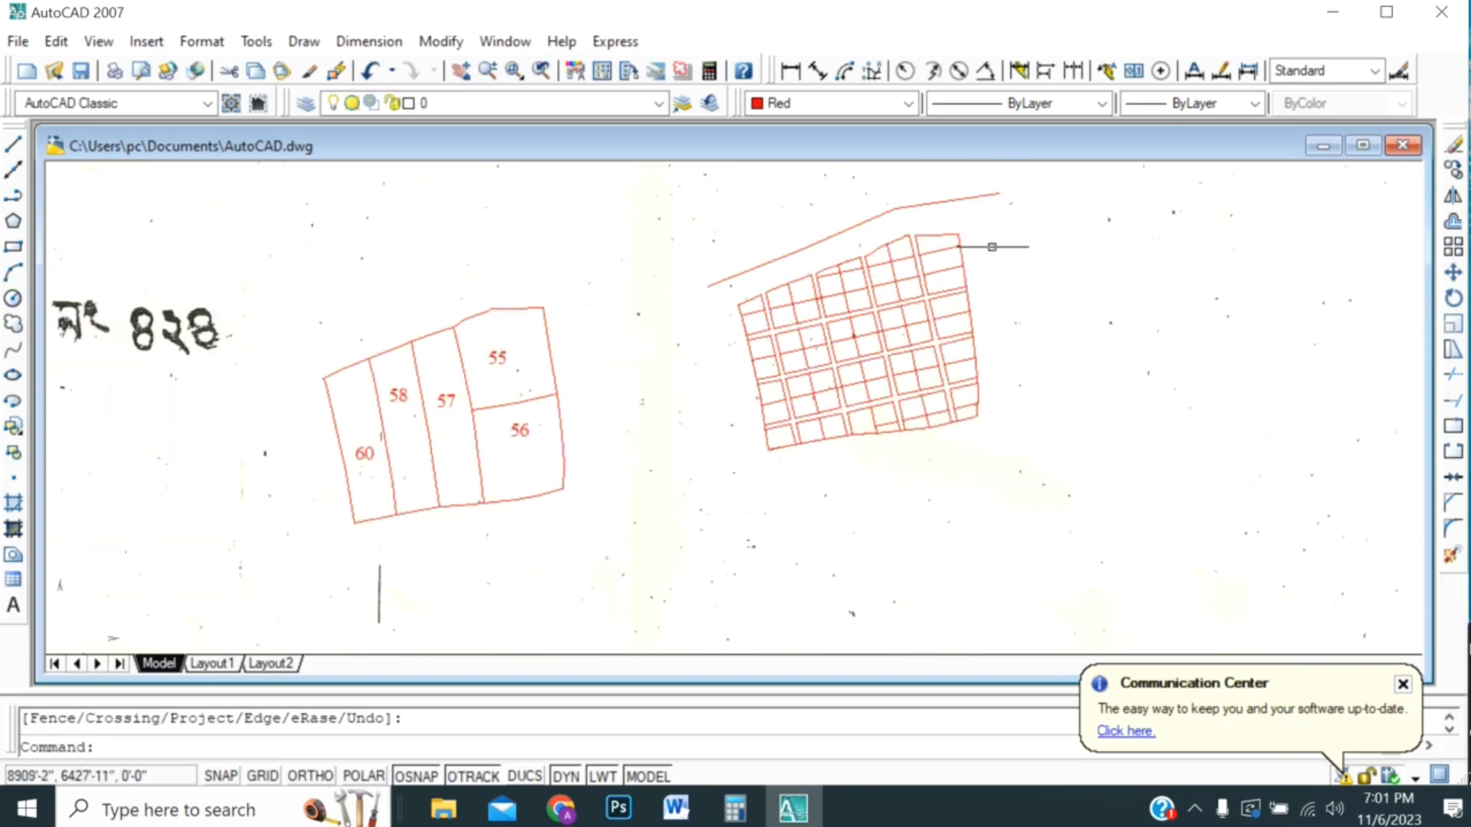
scroll(978, 416, up, 4)
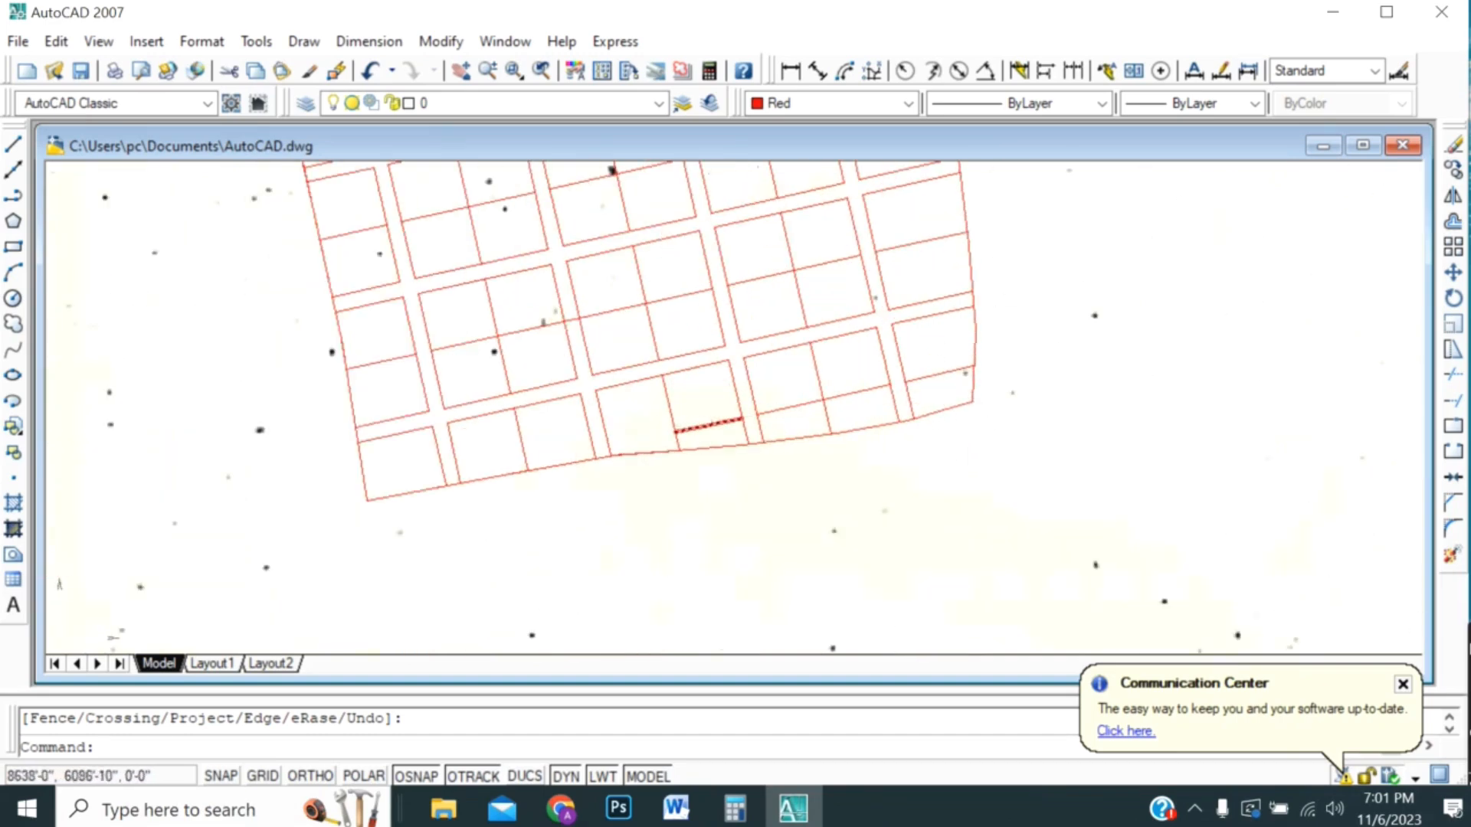
middle_drag(711, 518, 785, 562)
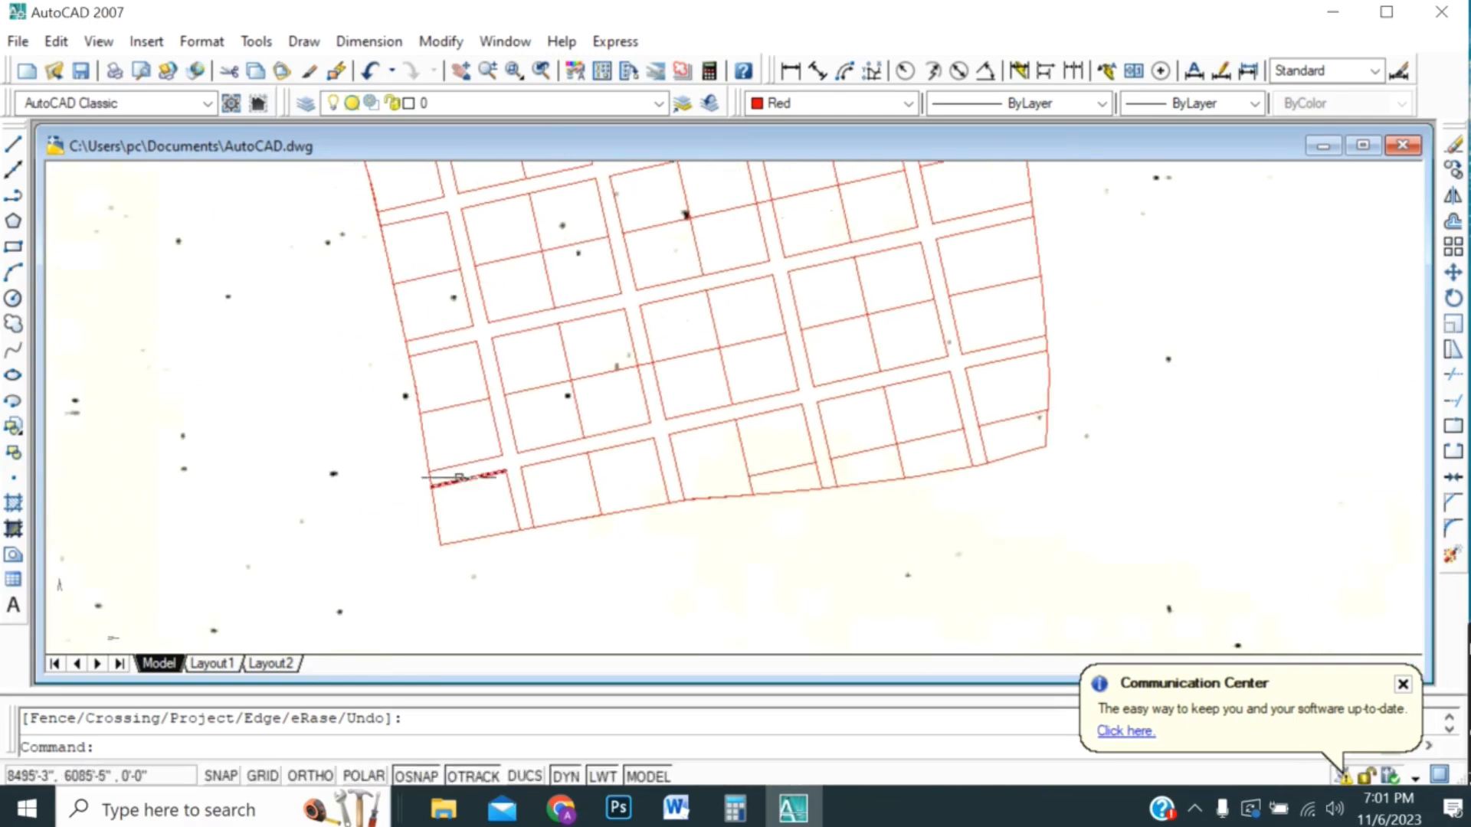
middle_drag(479, 481, 509, 605)
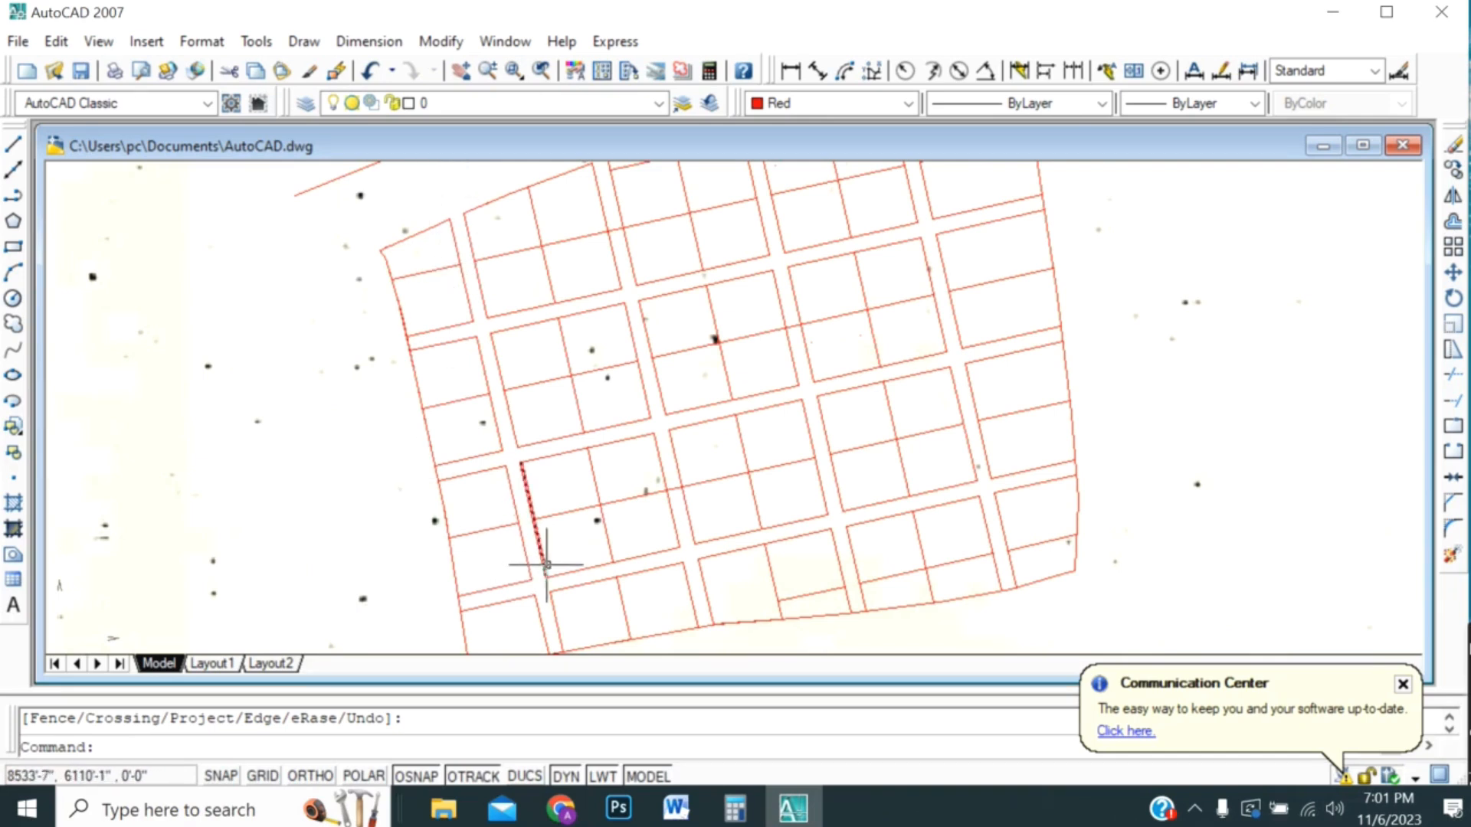
middle_drag(712, 607, 755, 460)
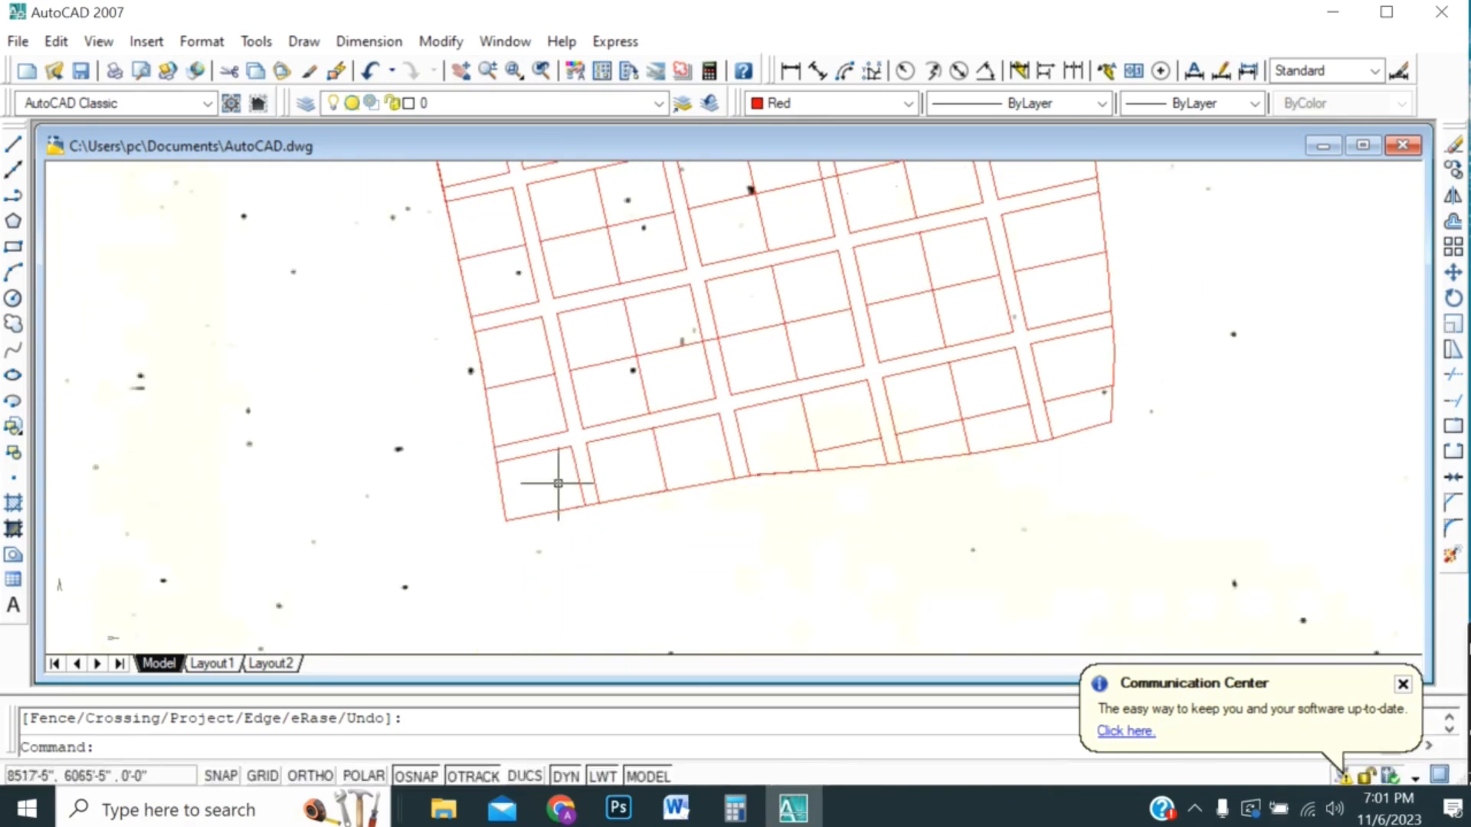
mouse_move(559, 483)
middle_down()
mouse_move(408, 560)
mouse_move(352, 561)
middle_up()
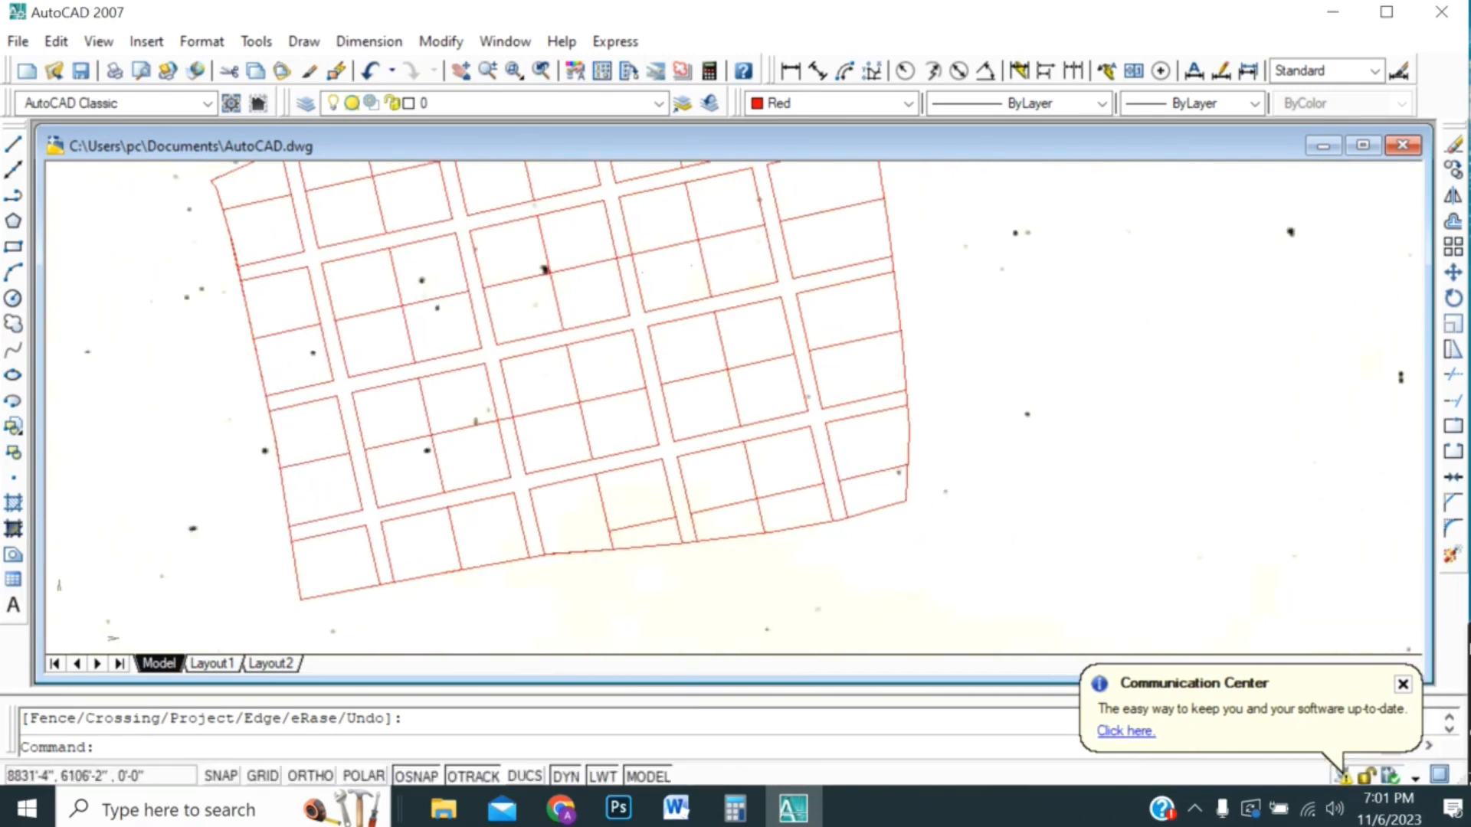
mouse_move(855, 449)
middle_down()
mouse_move(882, 490)
mouse_move(885, 570)
middle_up()
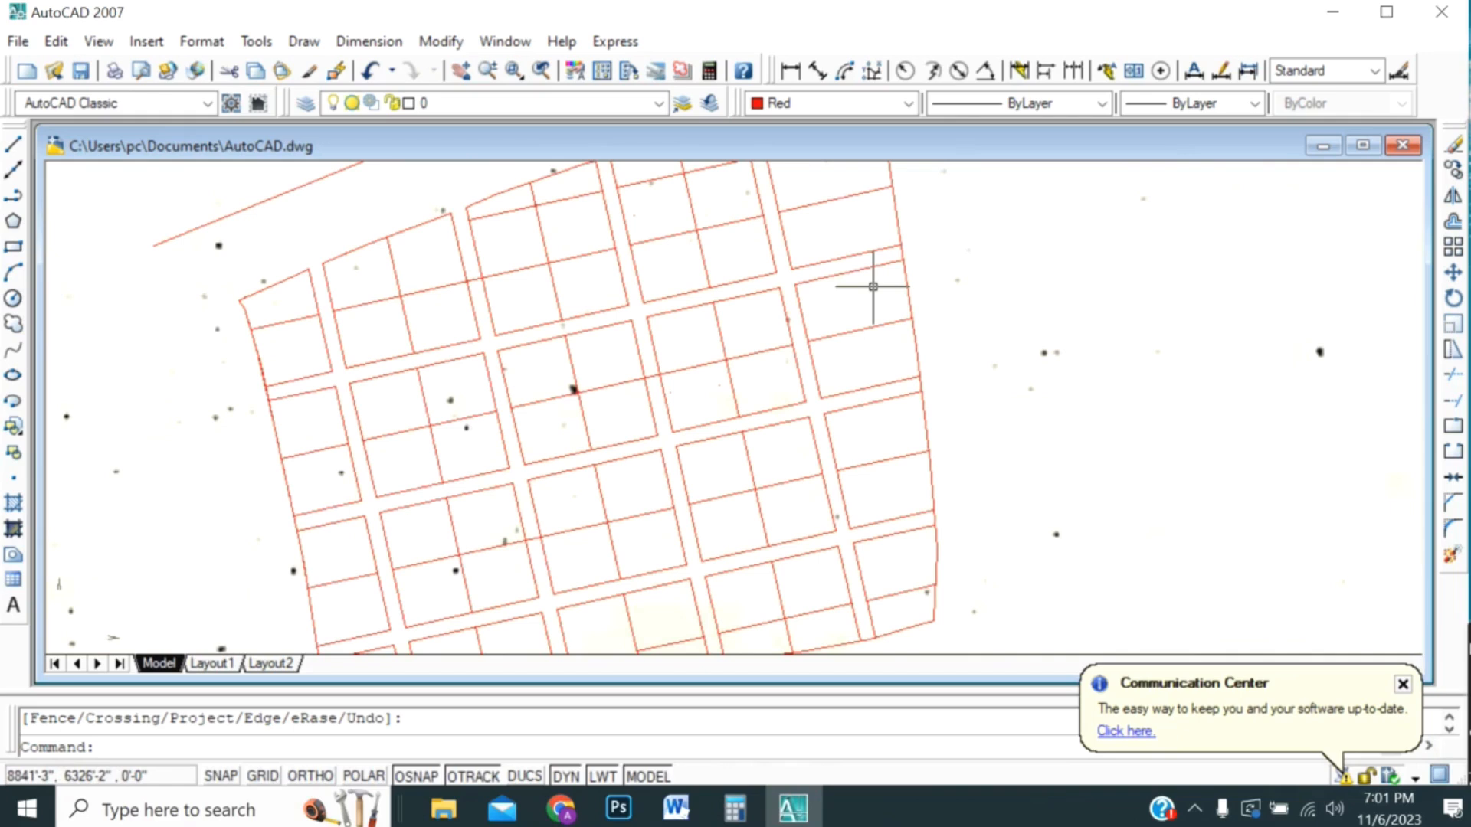
mouse_move(807, 222)
middle_down()
mouse_move(827, 289)
mouse_move(807, 352)
middle_up()
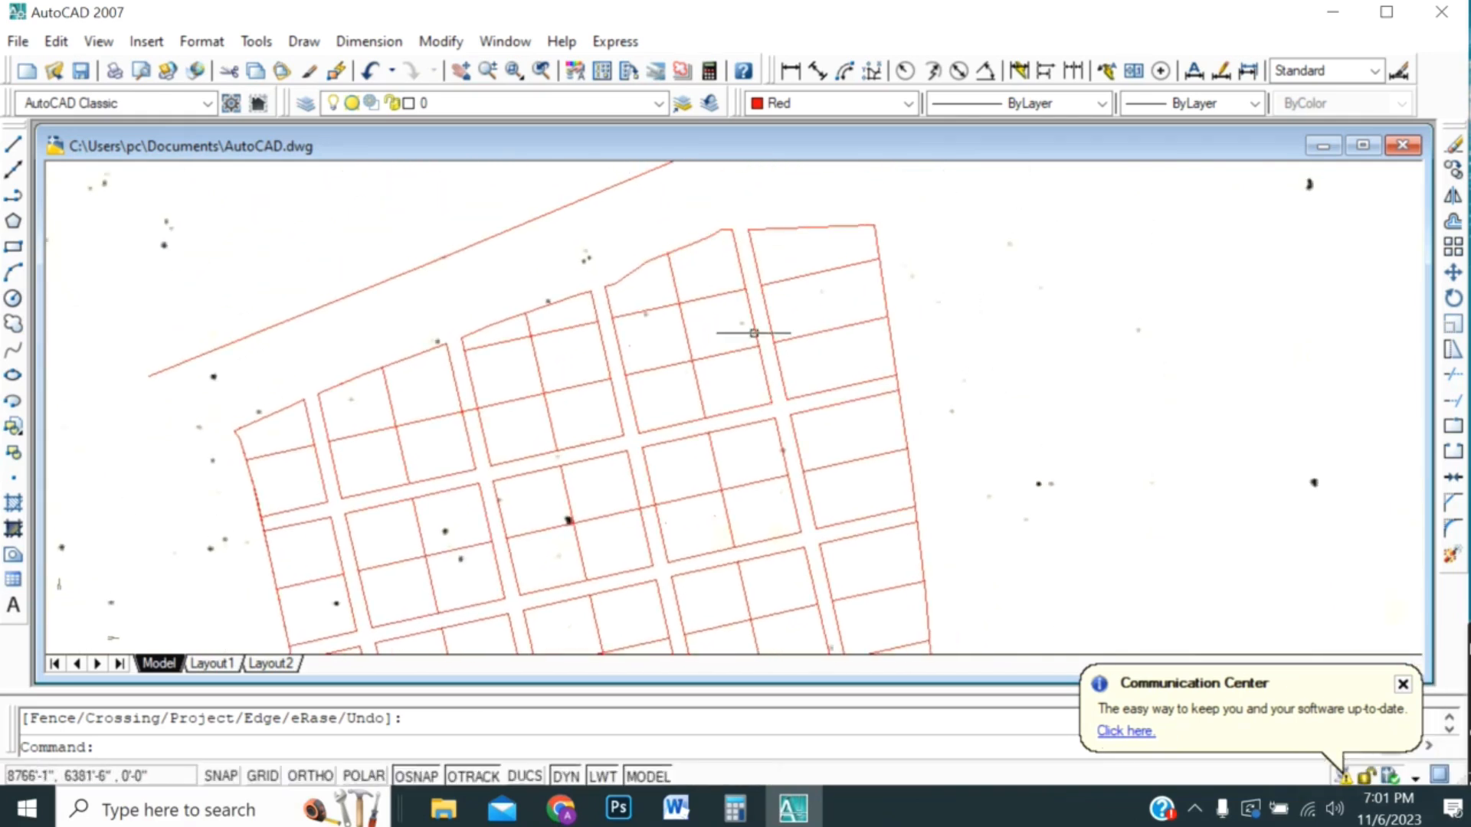
scroll(343, 537, down, 2)
middle_drag(342, 541, 360, 289)
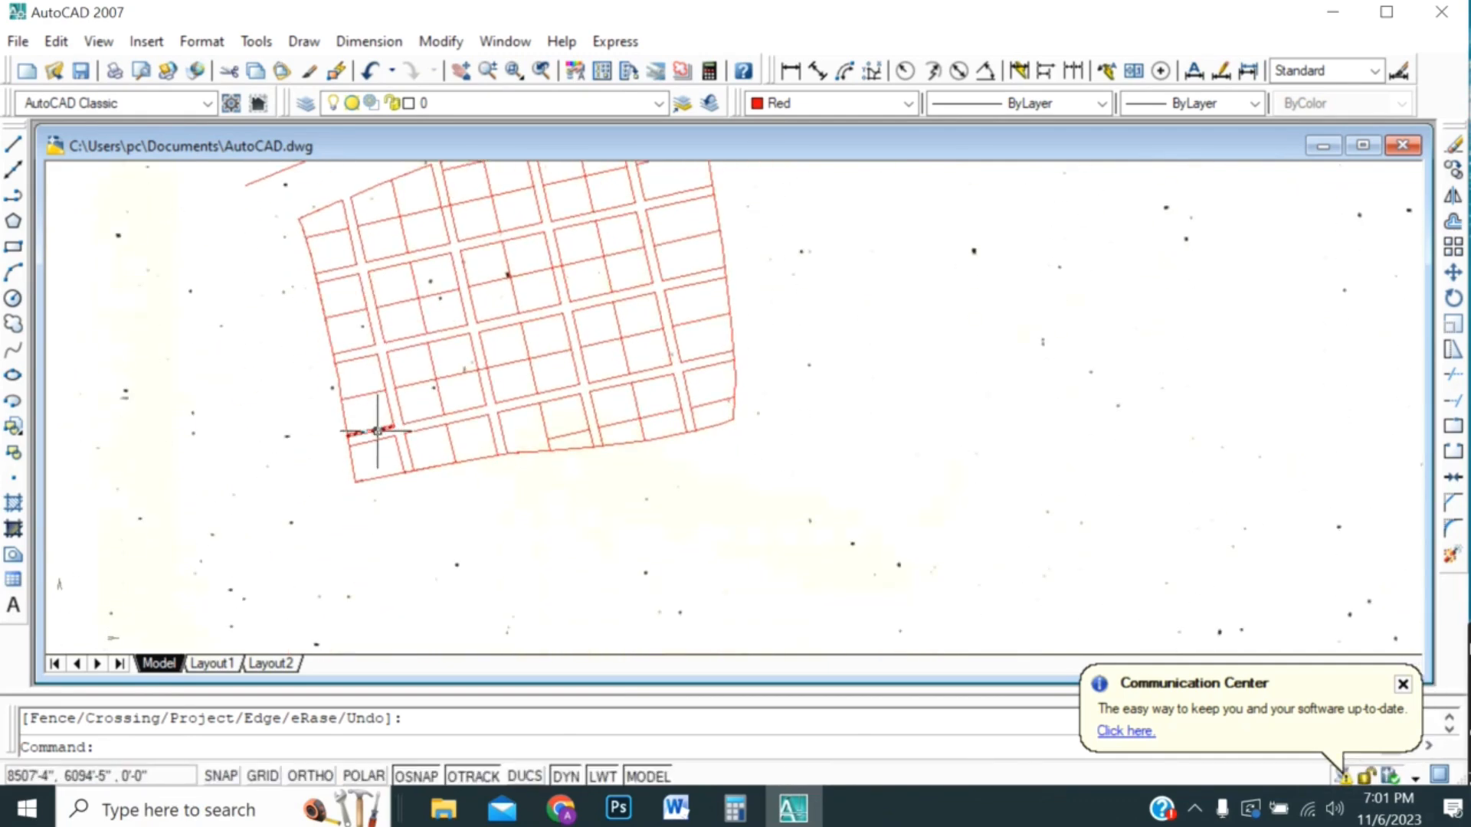
scroll(377, 431, up, 3)
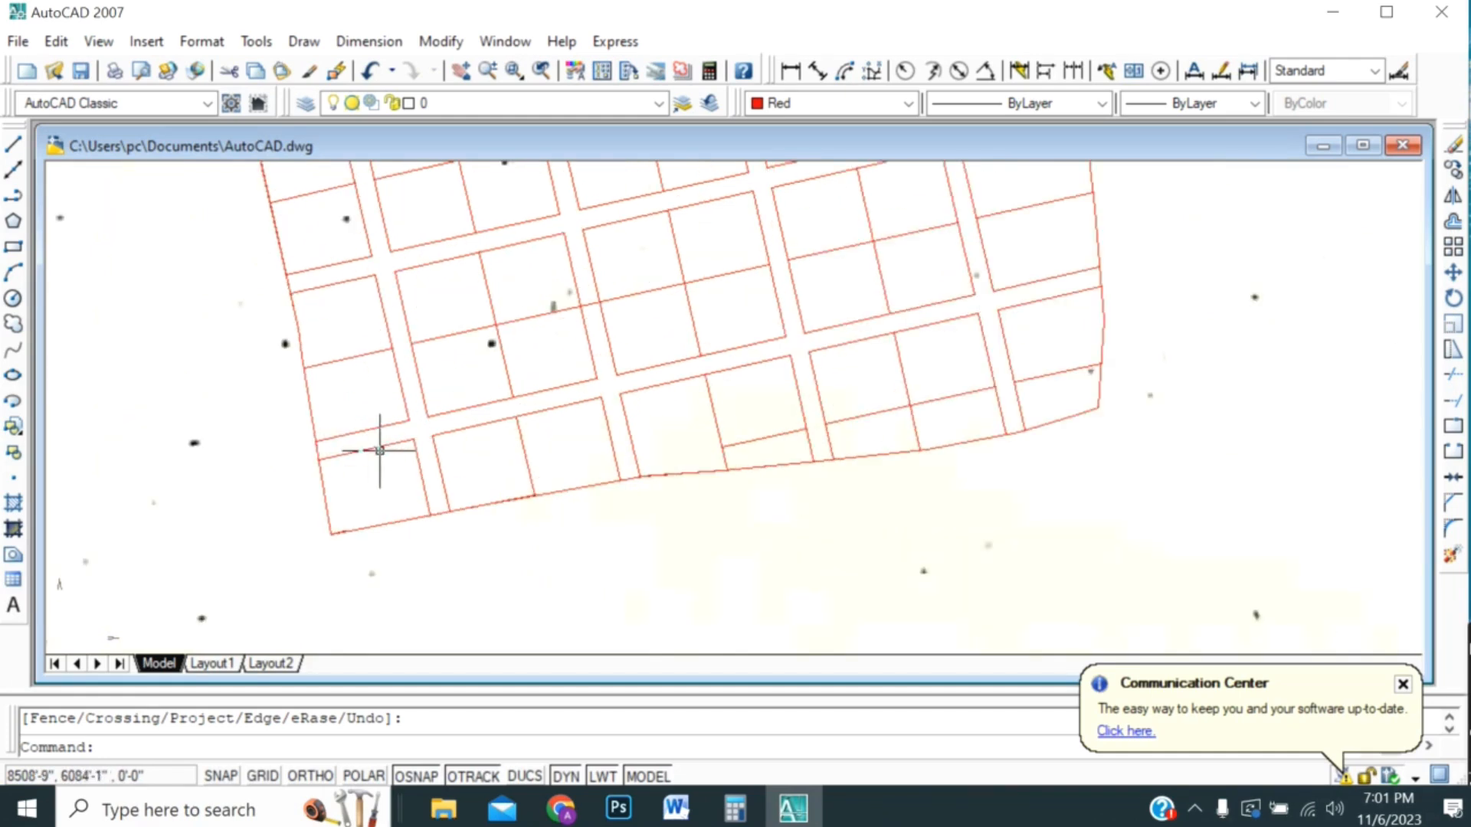
middle_drag(420, 498, 452, 644)
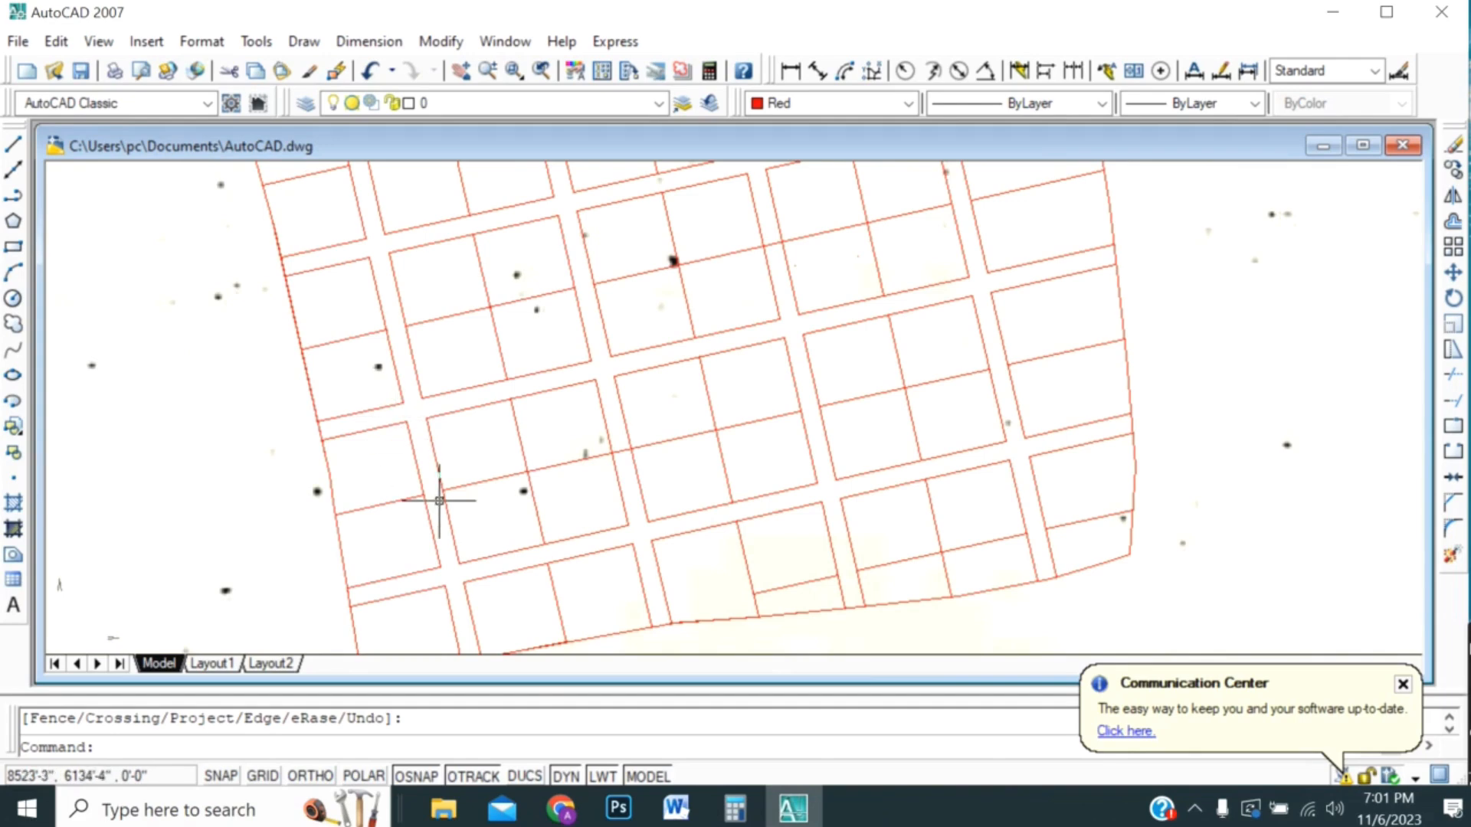
mouse_move(439, 501)
middle_down()
mouse_move(432, 383)
mouse_move(401, 349)
middle_up()
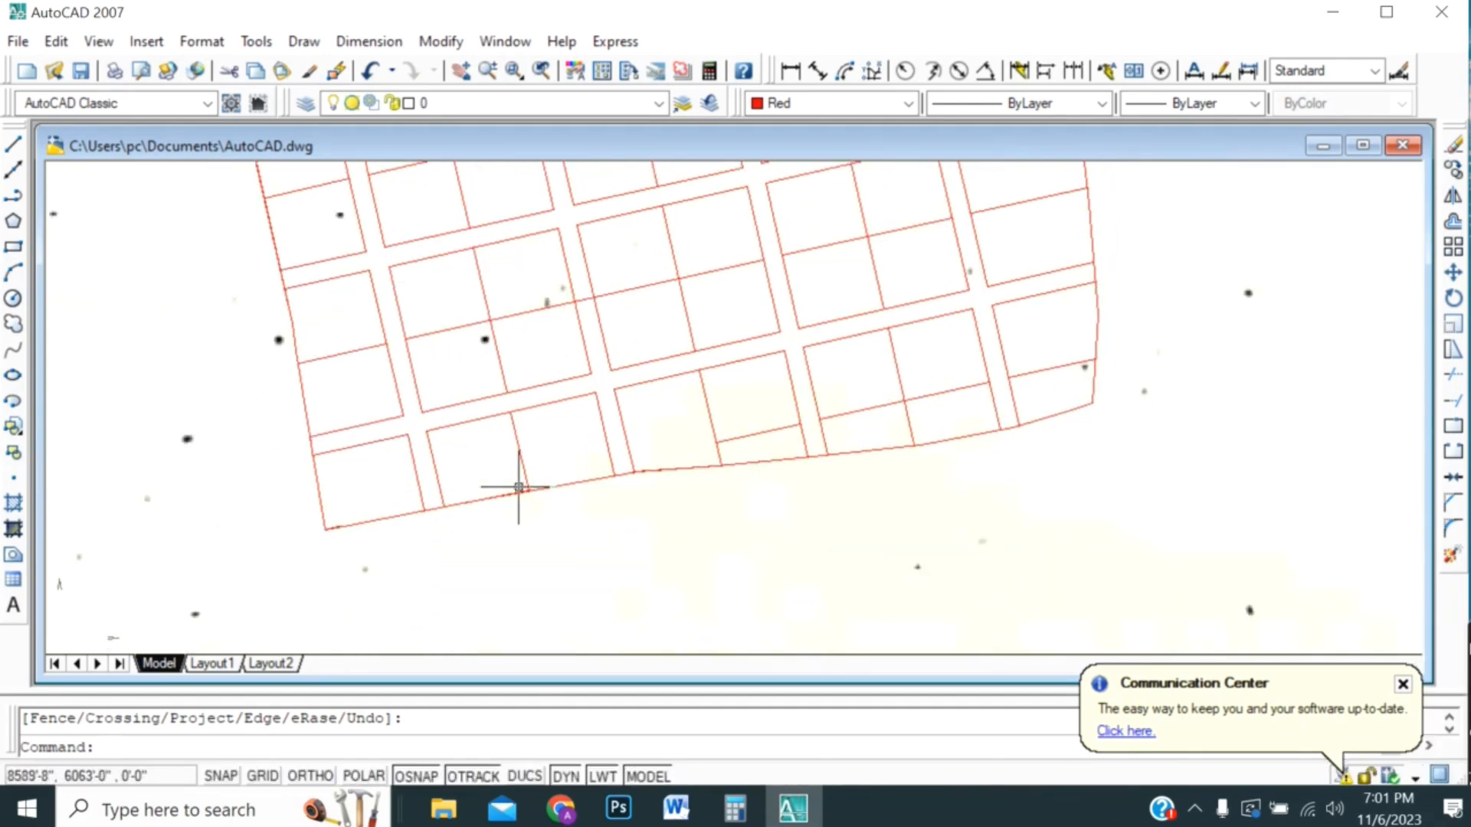
middle_drag(673, 470, 574, 562)
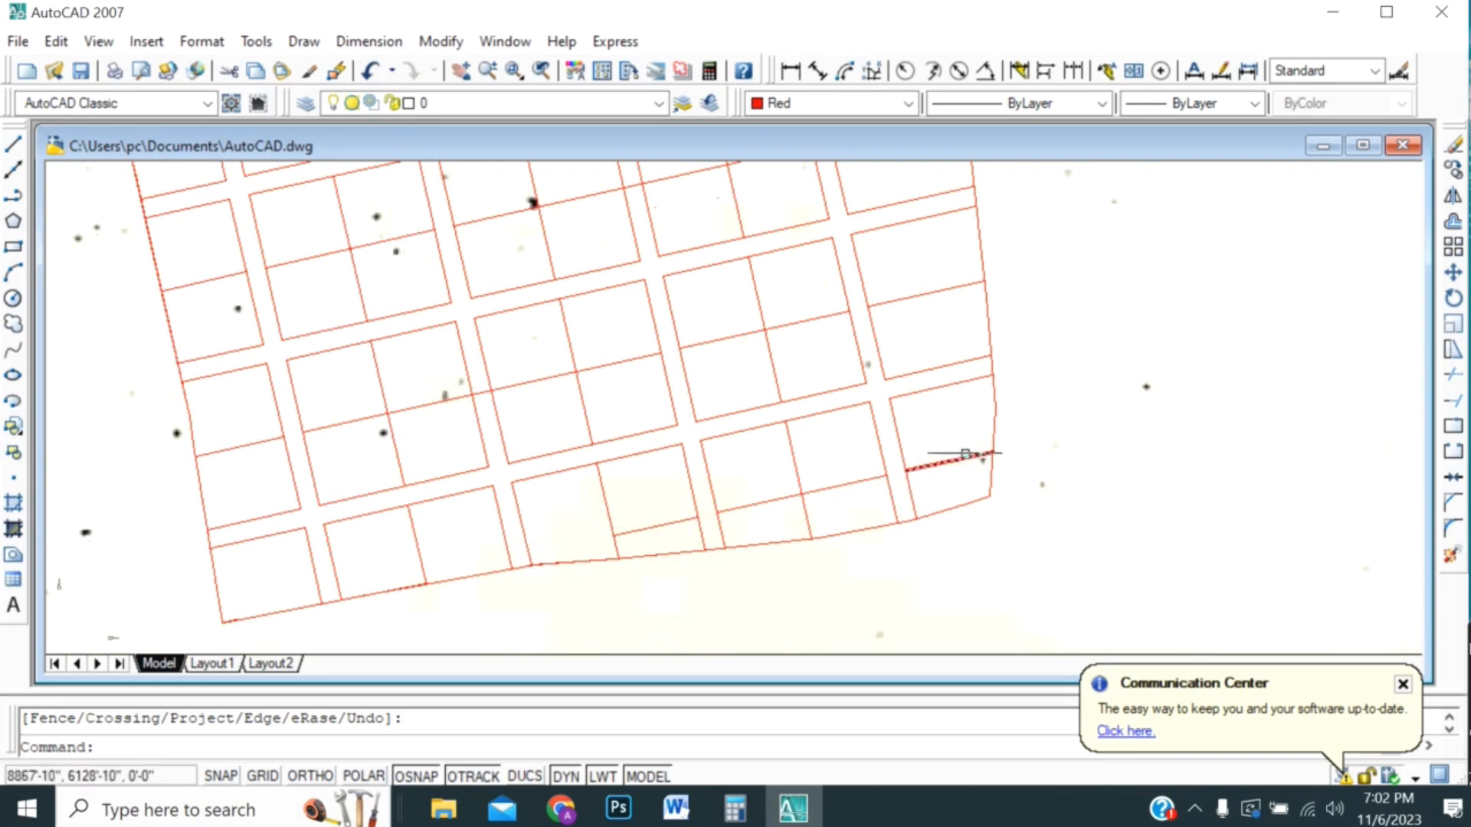
middle_drag(991, 420, 1065, 635)
middle_drag(1047, 417, 1126, 461)
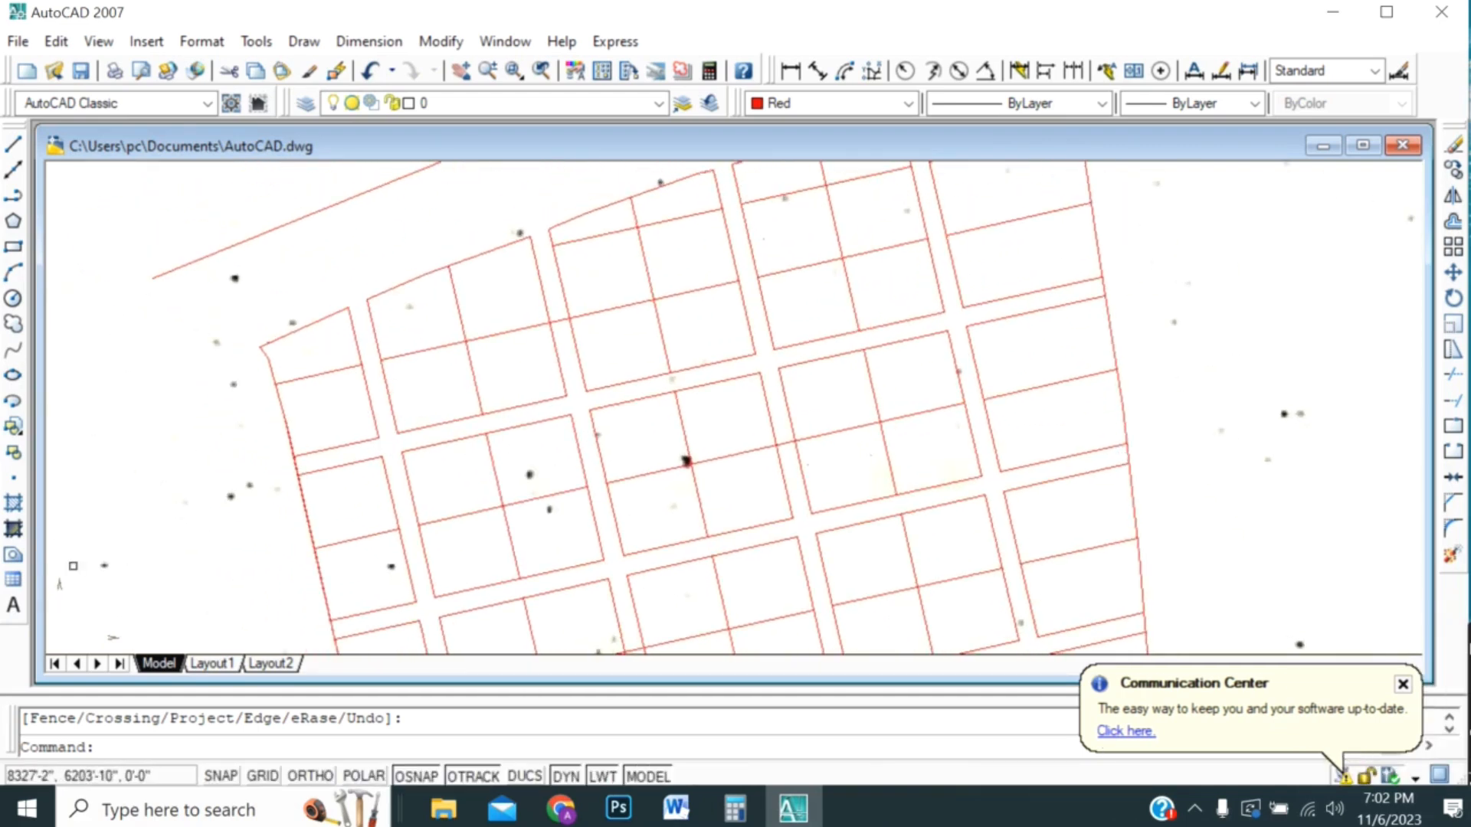
- Add the multiline text label "1" at 15' height inside the block's upper-left corner plot
click(13, 607)
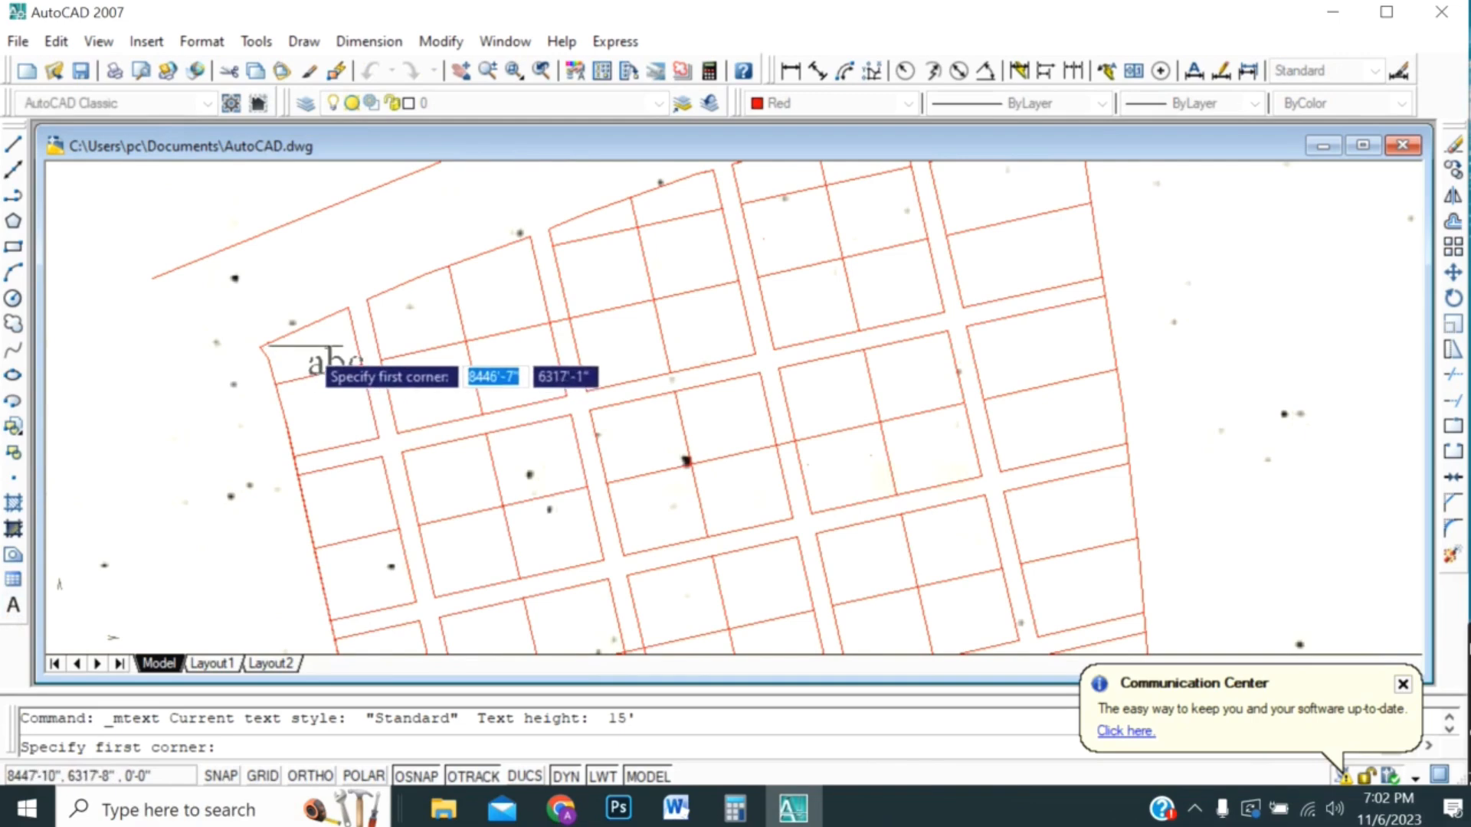
click(305, 346)
click(379, 386)
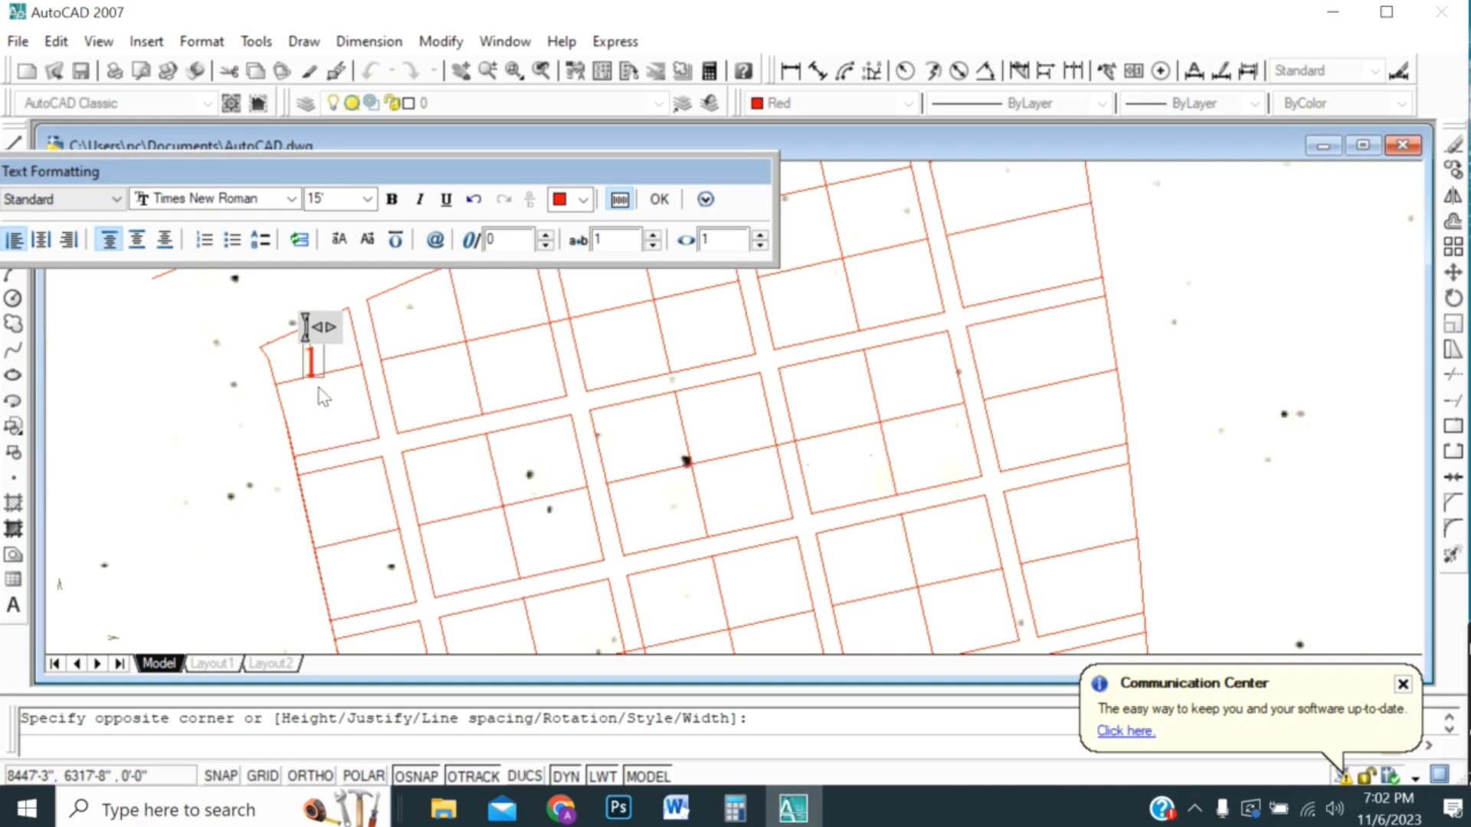
click(321, 410)
- Move the label "1" upward so it sits clear of the corner plot's lower line, and deselect it
click(312, 361)
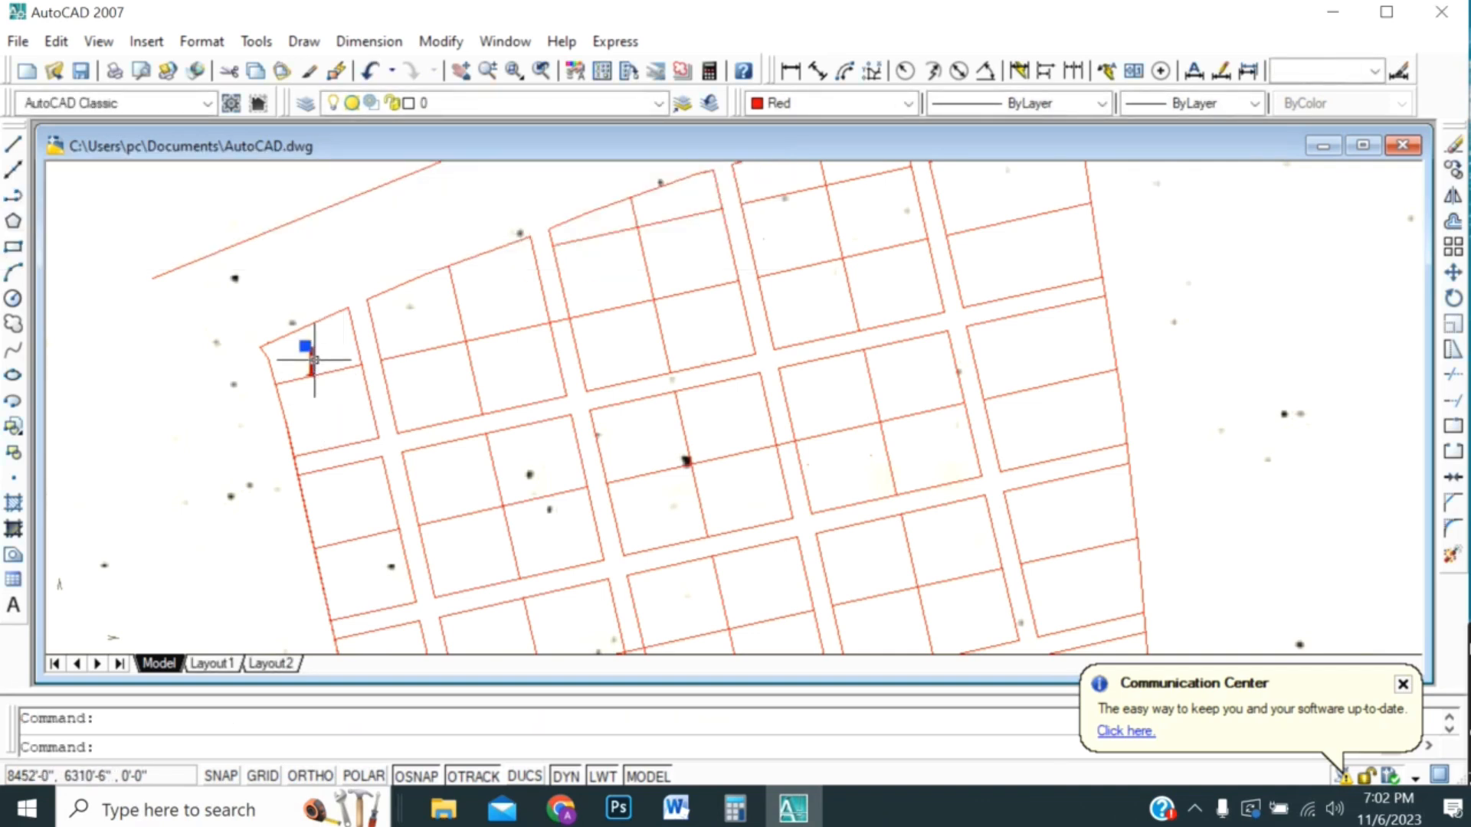
scroll(305, 329, up, 5)
click(273, 299)
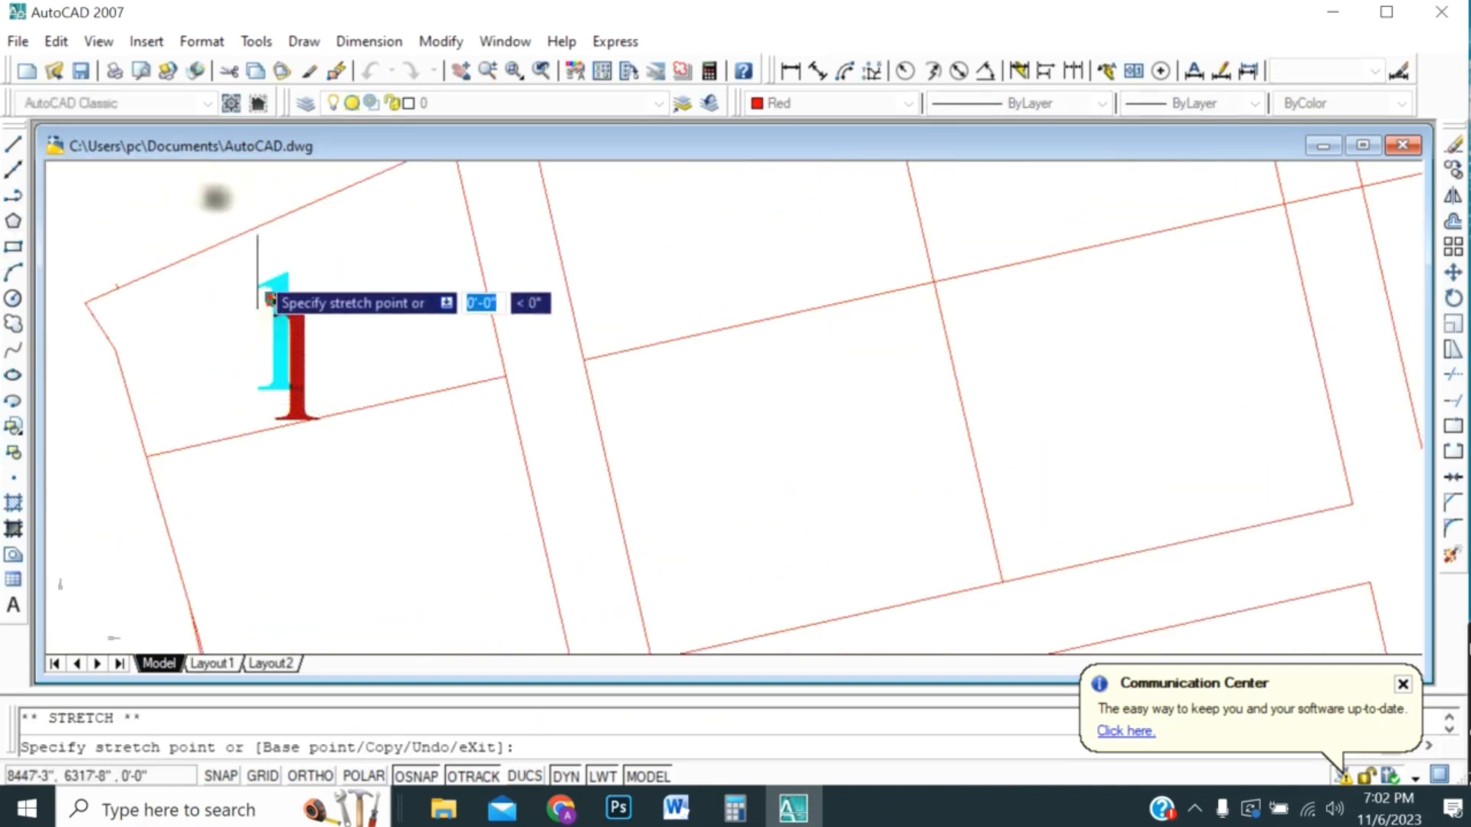
key(Escape)
scroll(259, 253, down, 3)
scroll(287, 301, up, 3)
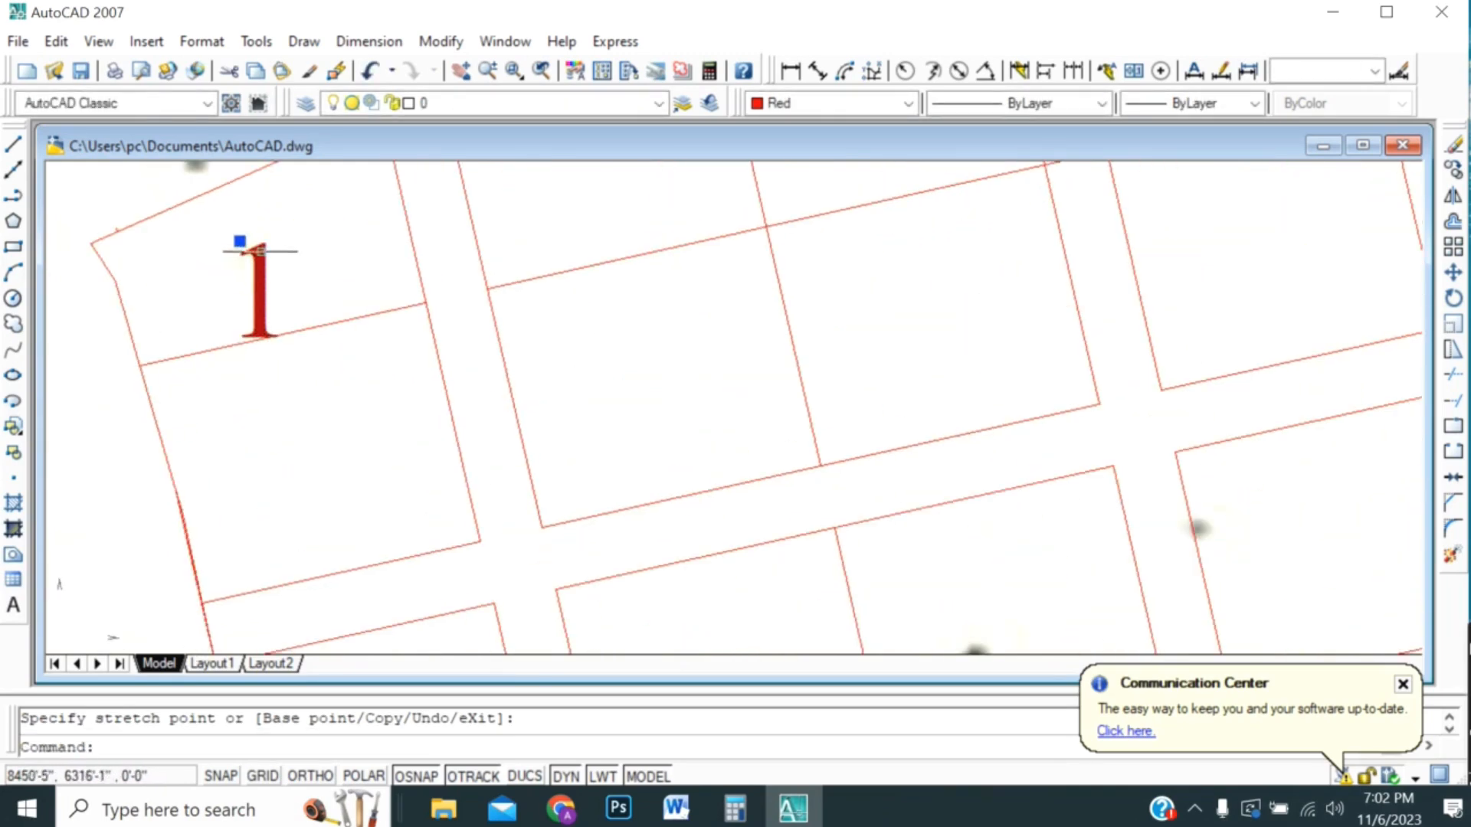
click(240, 240)
click(243, 193)
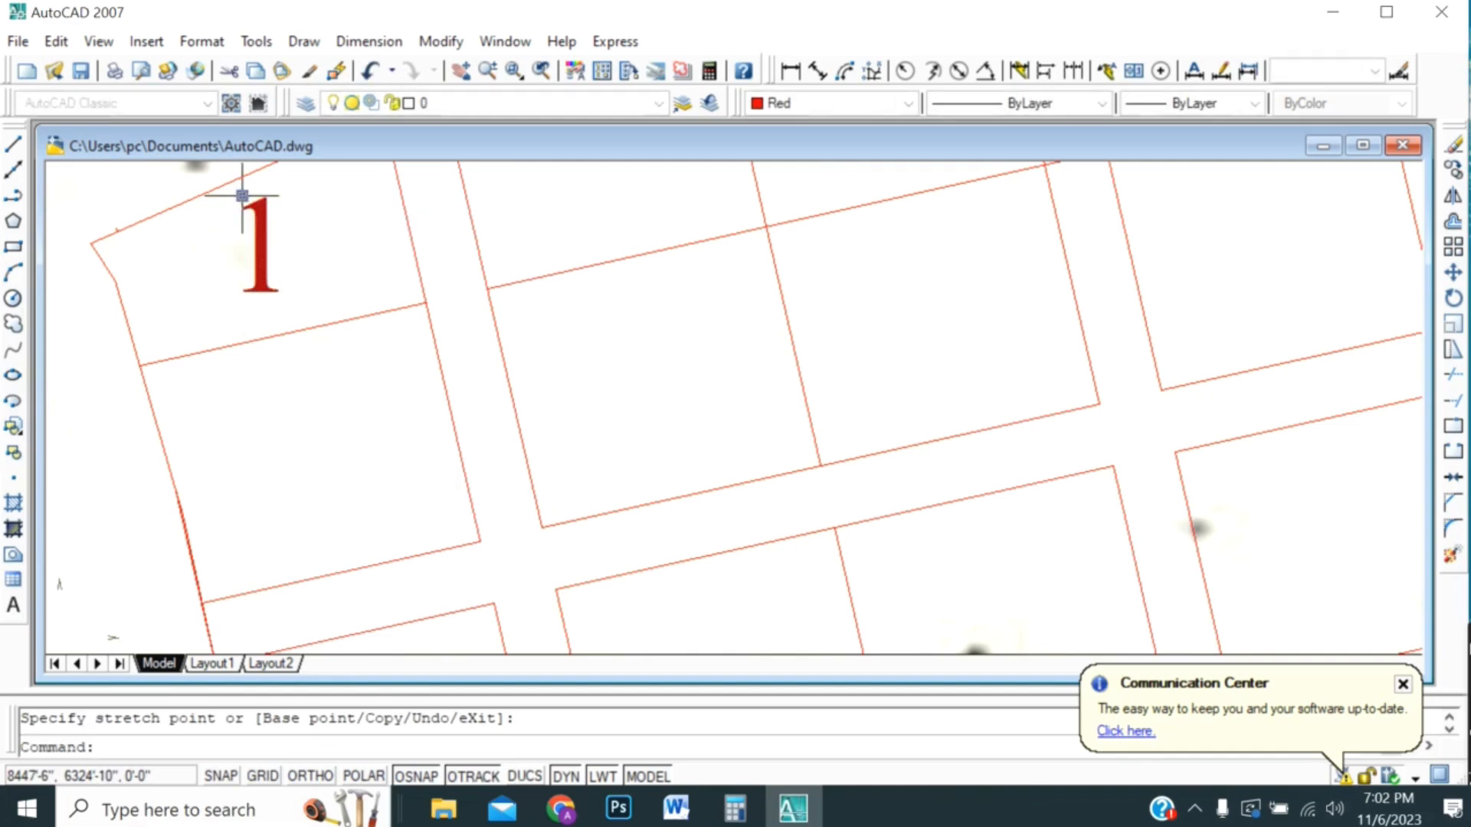
scroll(271, 337, down, 4)
scroll(260, 284, up, 8)
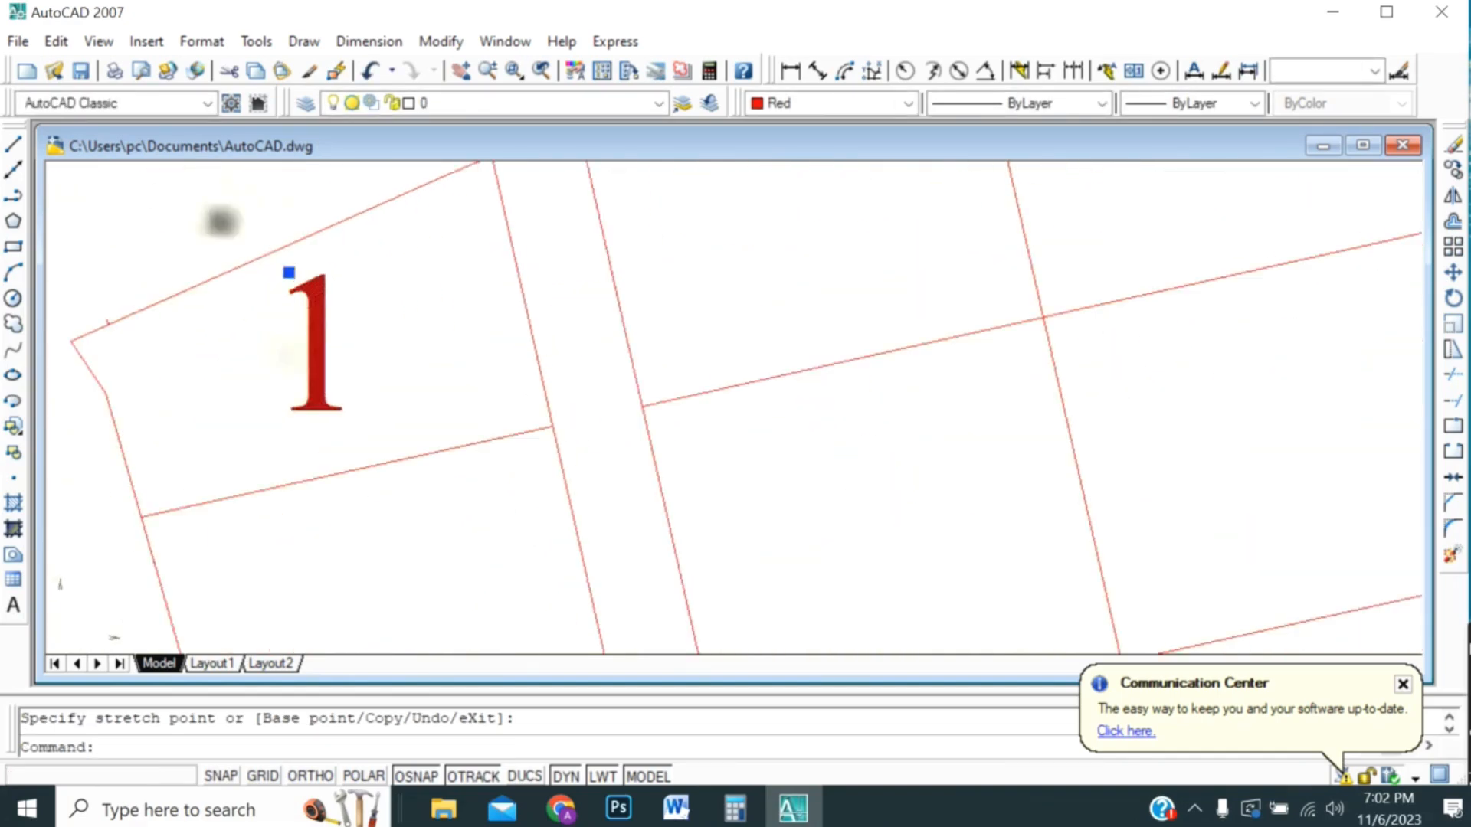
scroll(298, 239, down, 8)
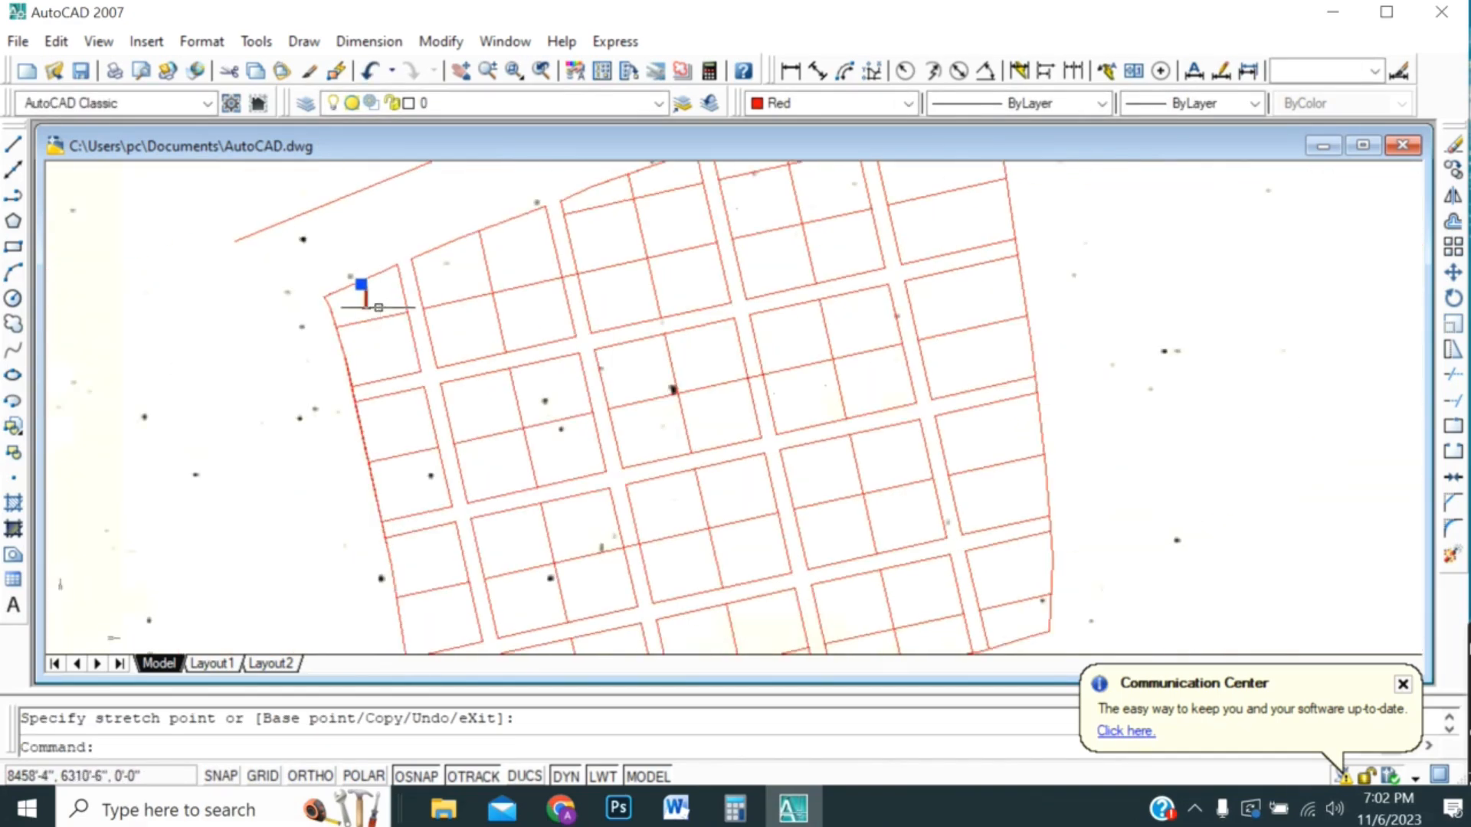
right_click(378, 308)
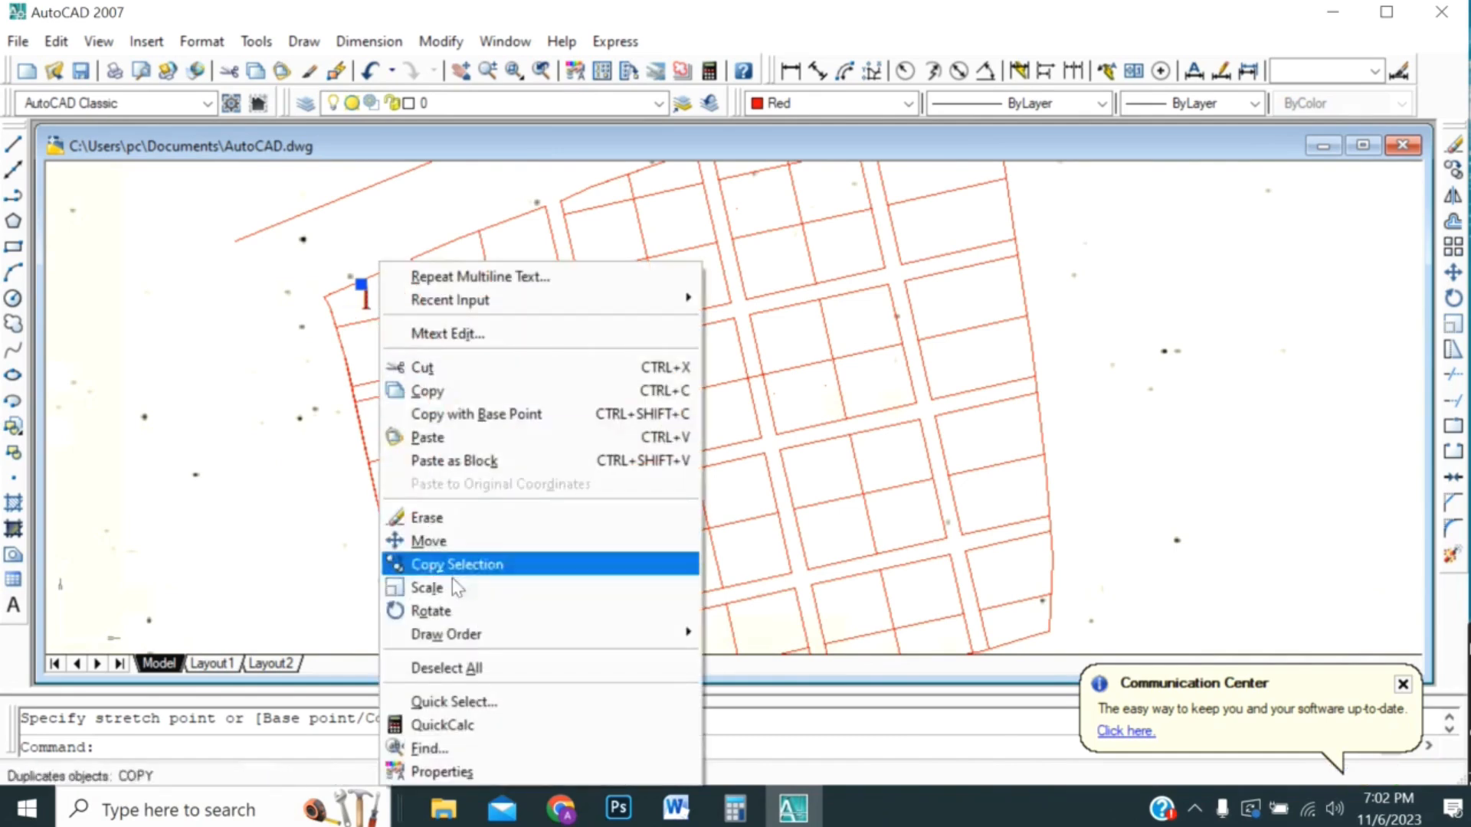
click(459, 664)
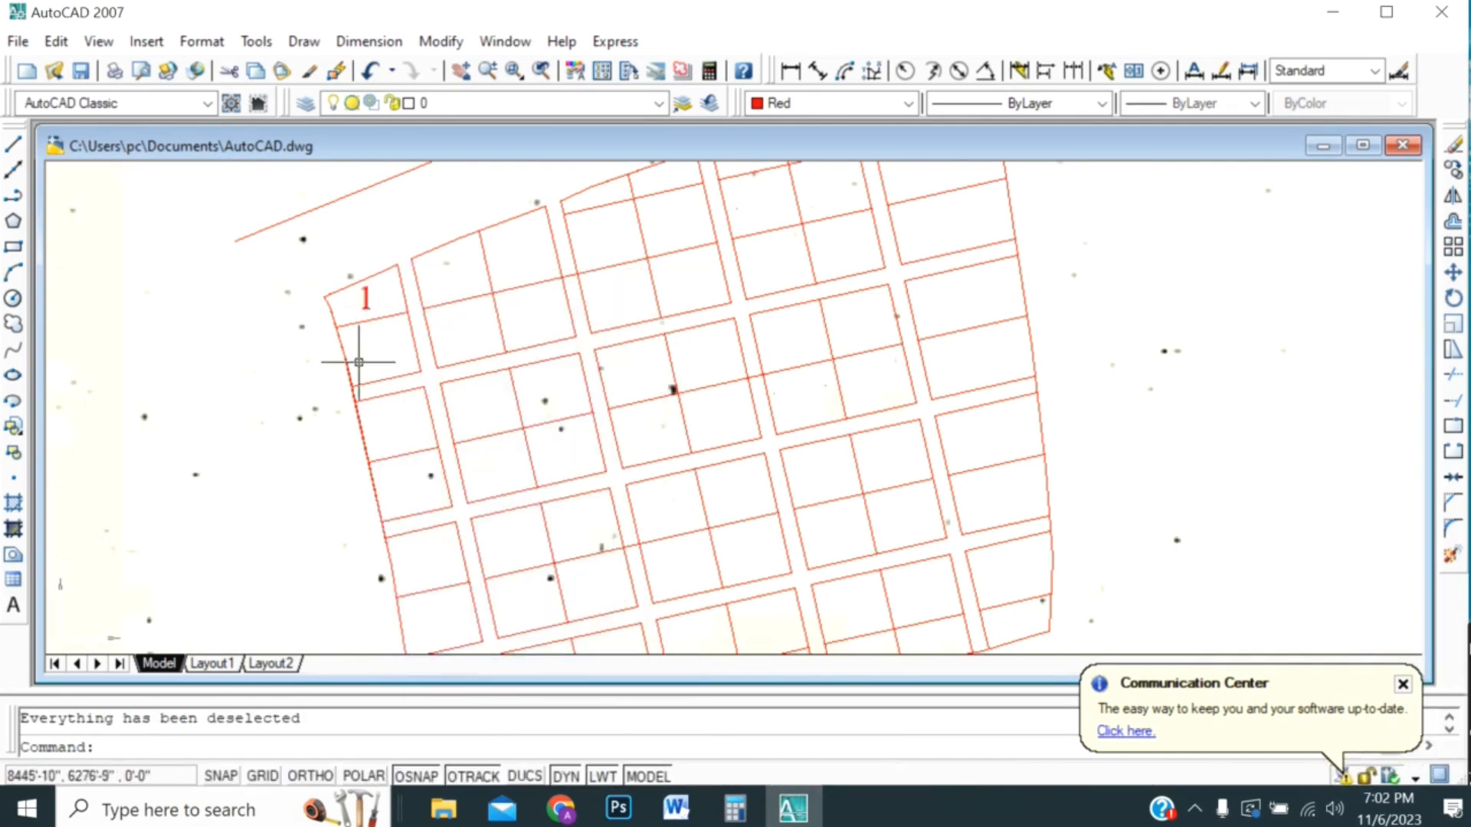
- Copy the label "1" into the plot directly below it and change the copy's text to "2"
click(369, 296)
key(ctrl+c)
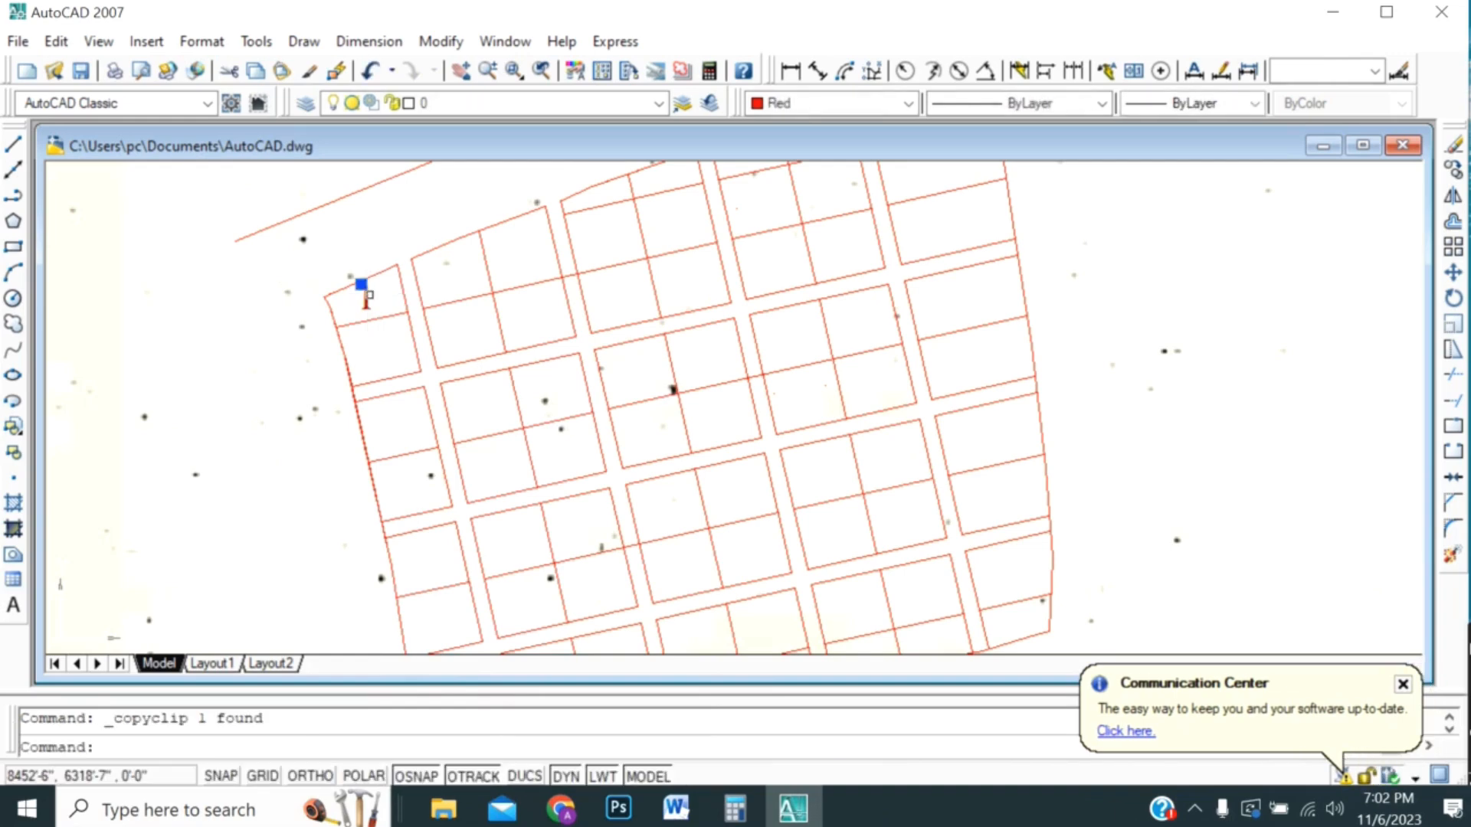
key(ctrl+v)
scroll(368, 291, up, 6)
click(367, 368)
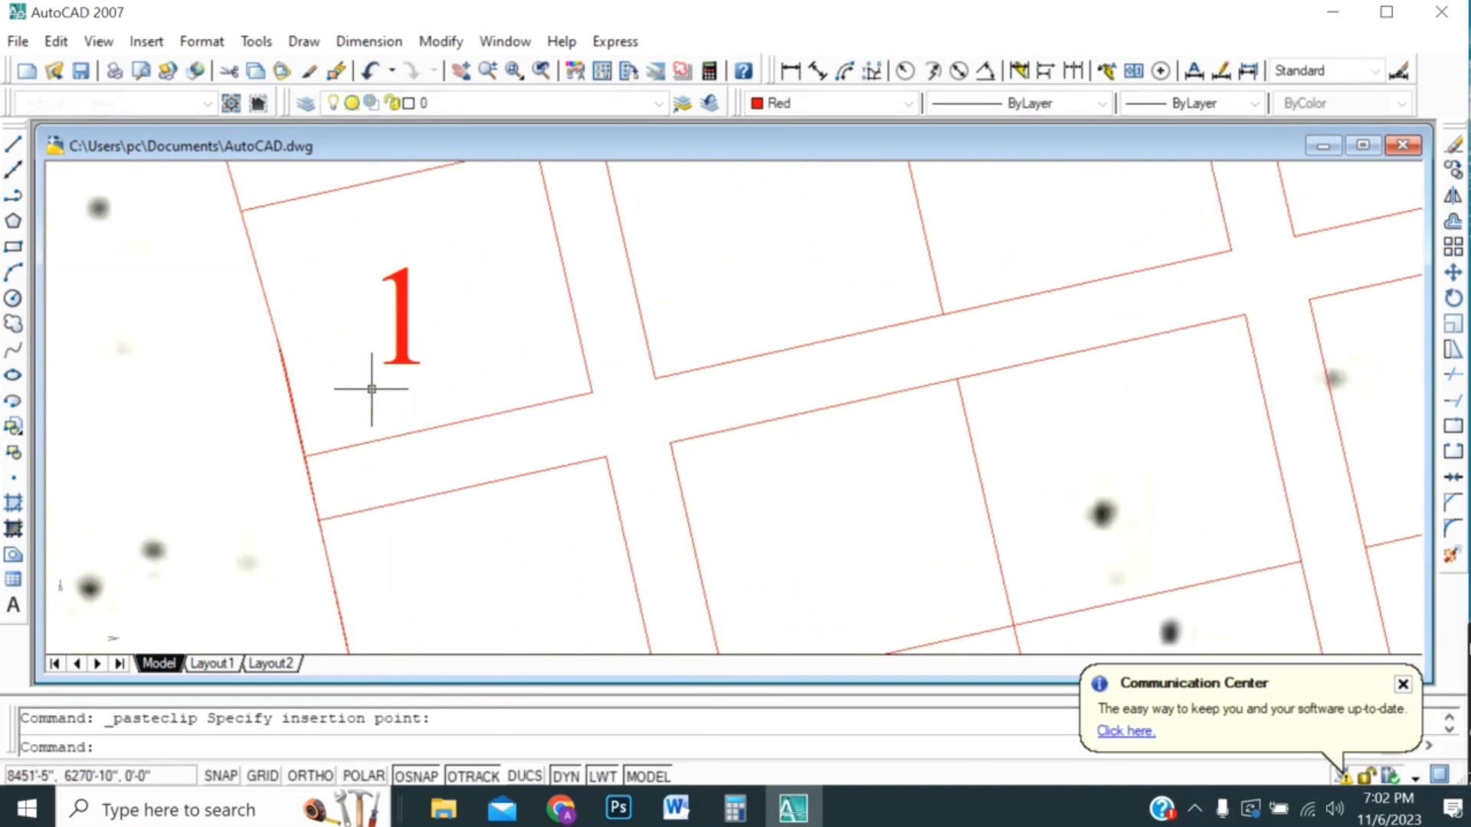
double_click(411, 320)
drag(411, 322, 387, 320)
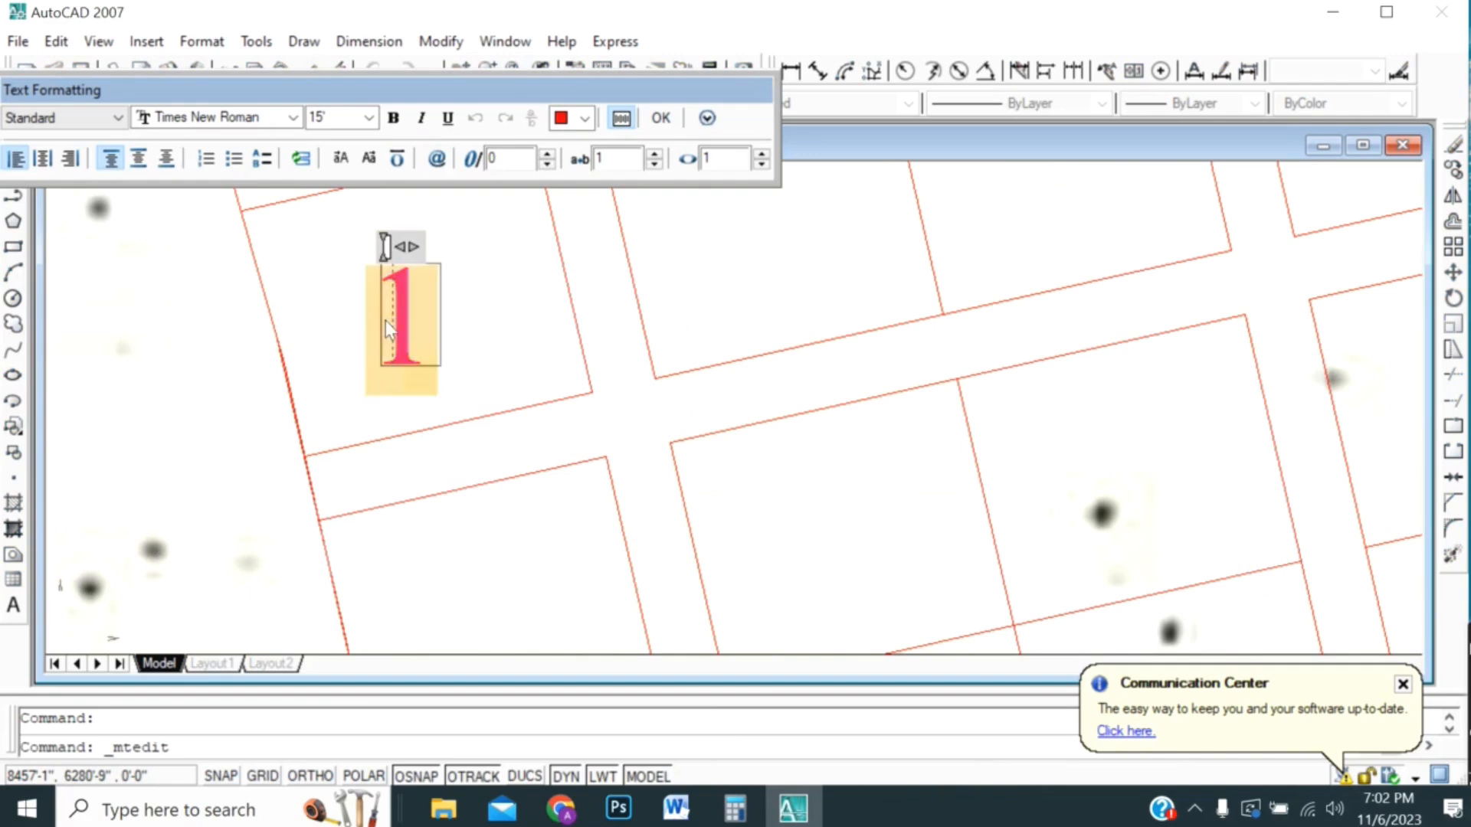
text(2)
click(388, 444)
- Paste the copied label into the plot below plot 2, across the strip, and change its text to "3"
scroll(387, 443, down, 3)
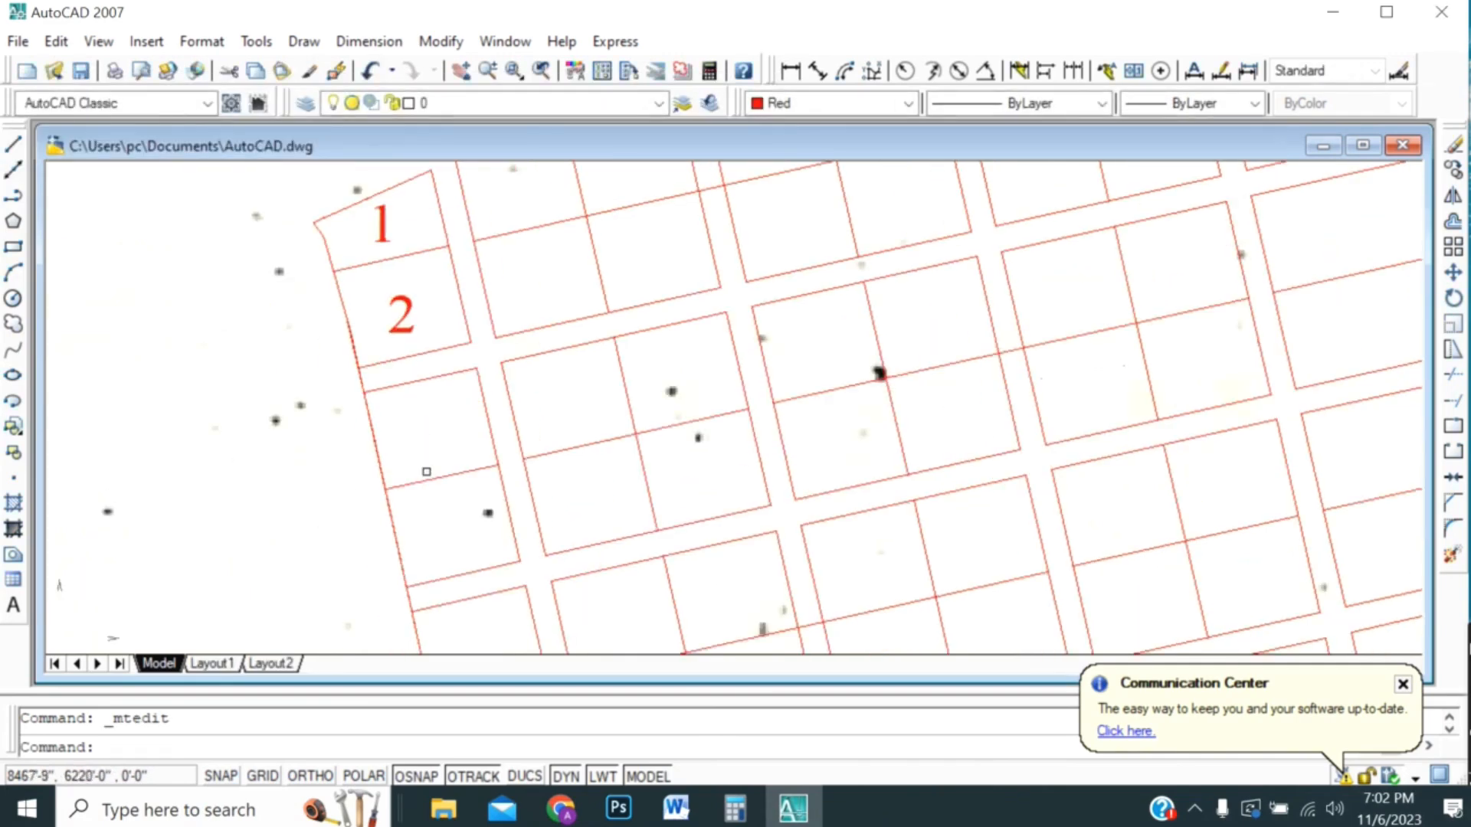
key(ctrl+v)
scroll(436, 460, up, 5)
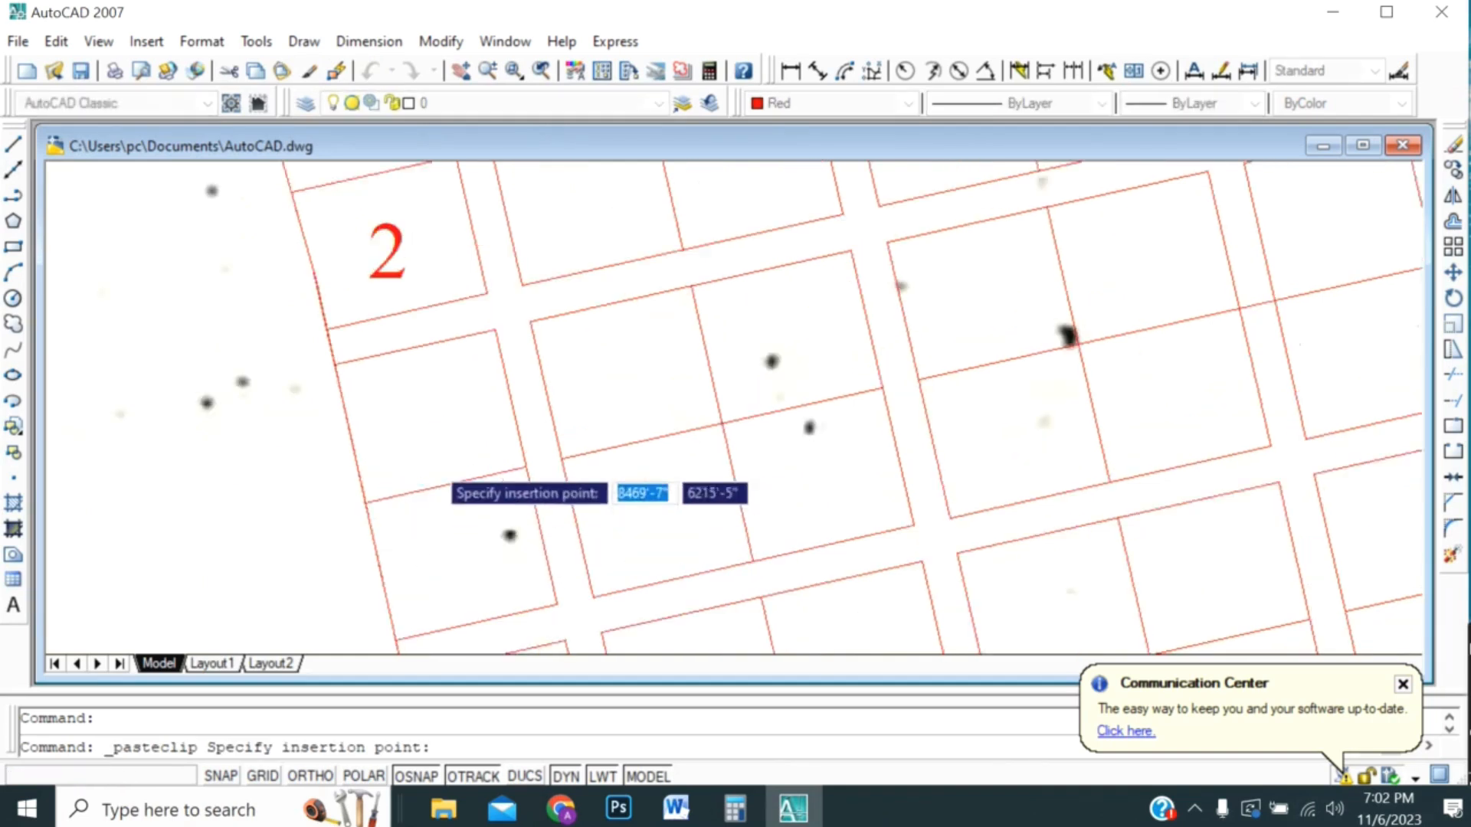
click(420, 409)
click(421, 407)
scroll(416, 403, down, 2)
double_click(418, 389)
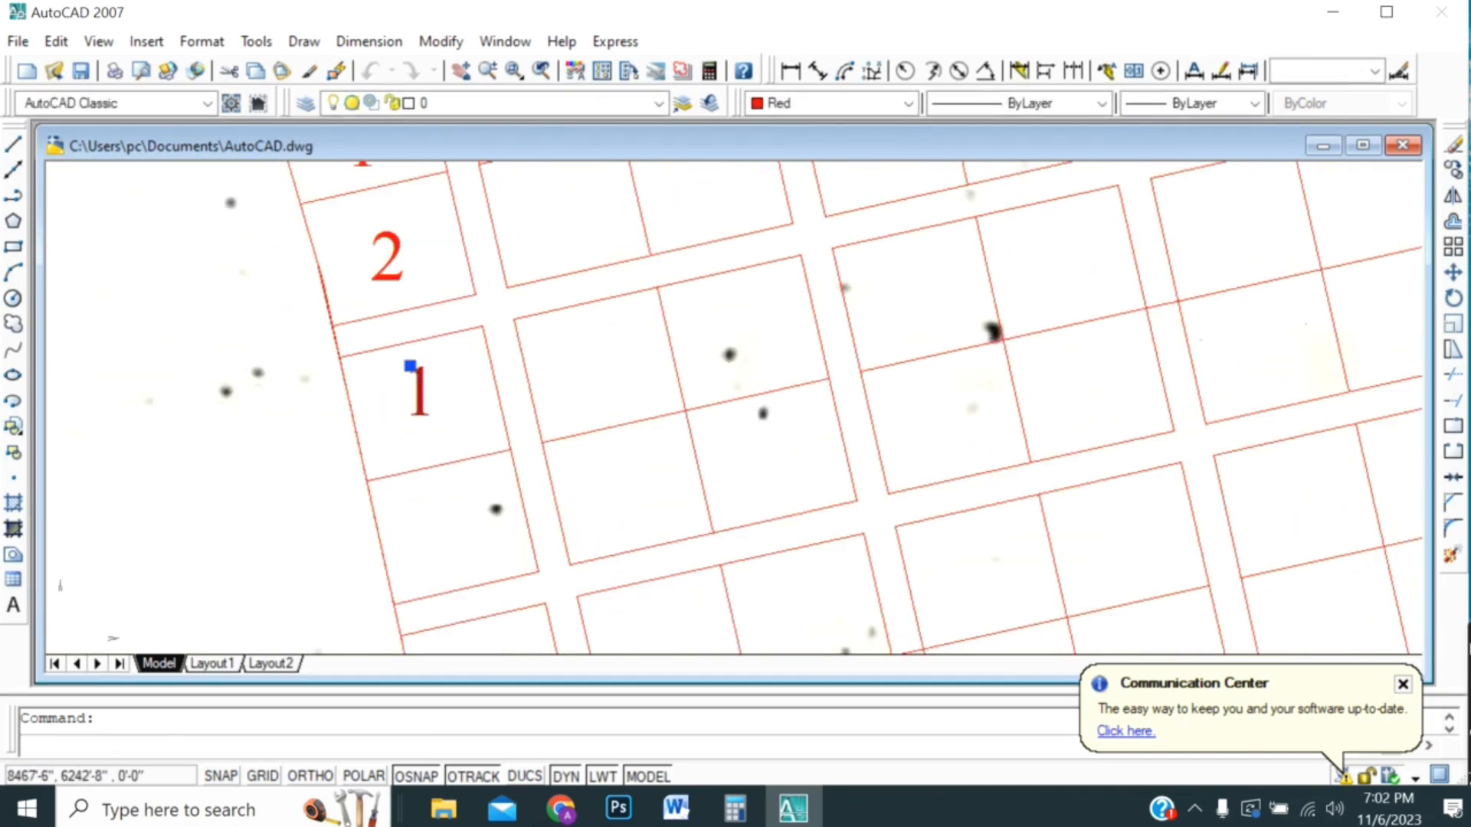
text(3)
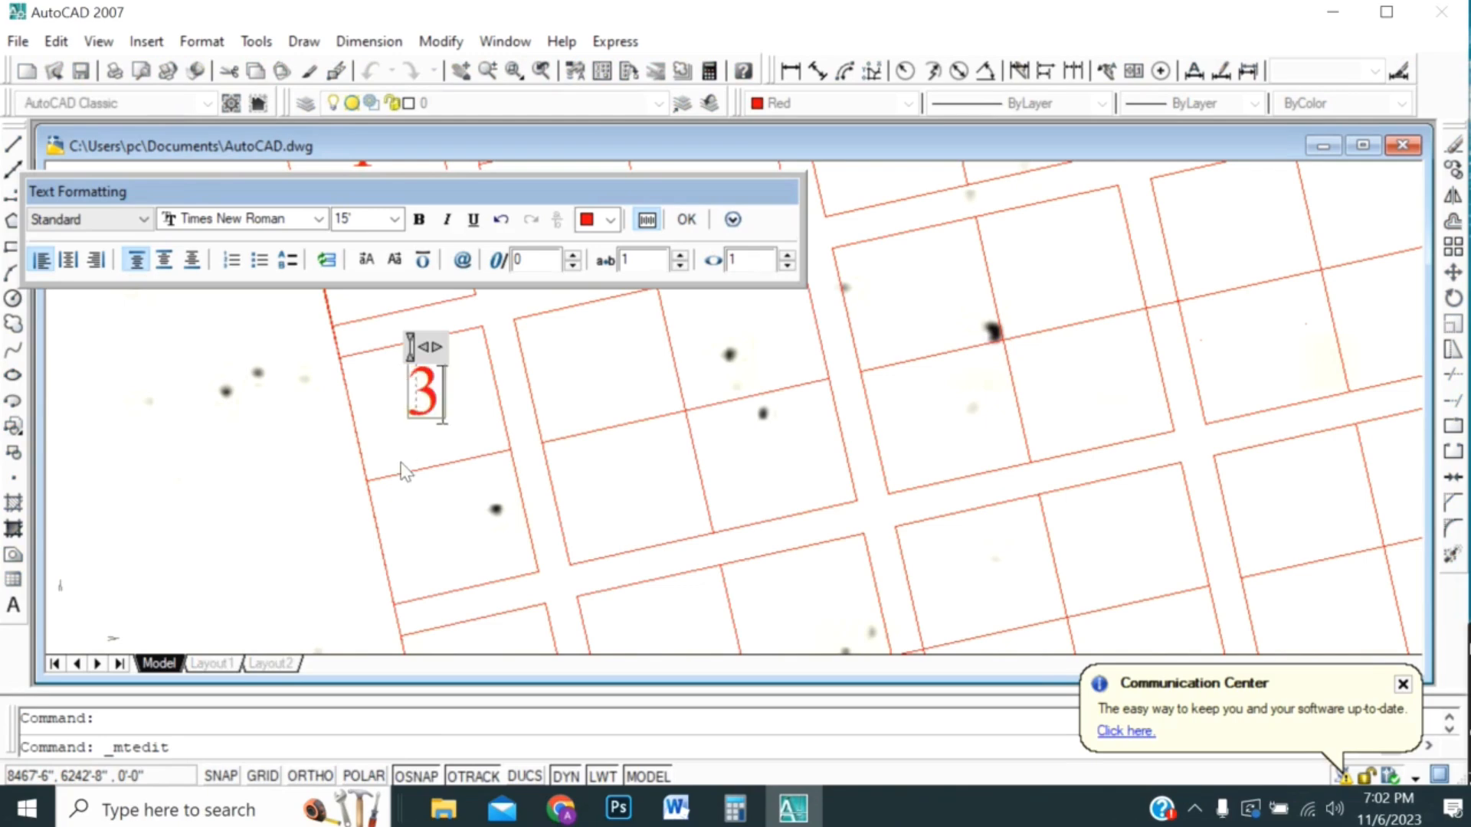
click(429, 387)
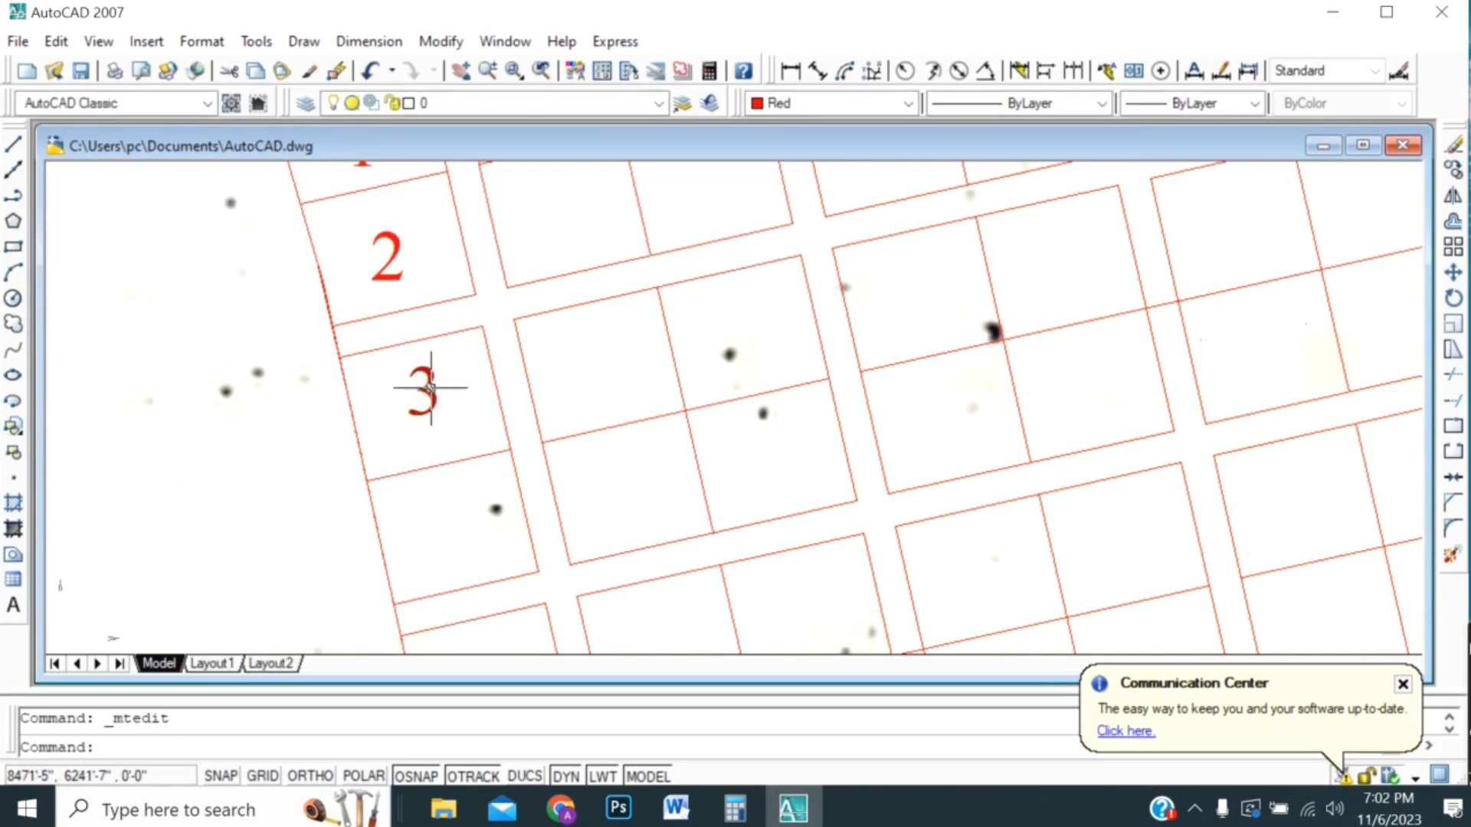
- Paste another copy of the label into the plot directly below plot 3 and change its text to "4"
key(ctrl+v)
click(440, 494)
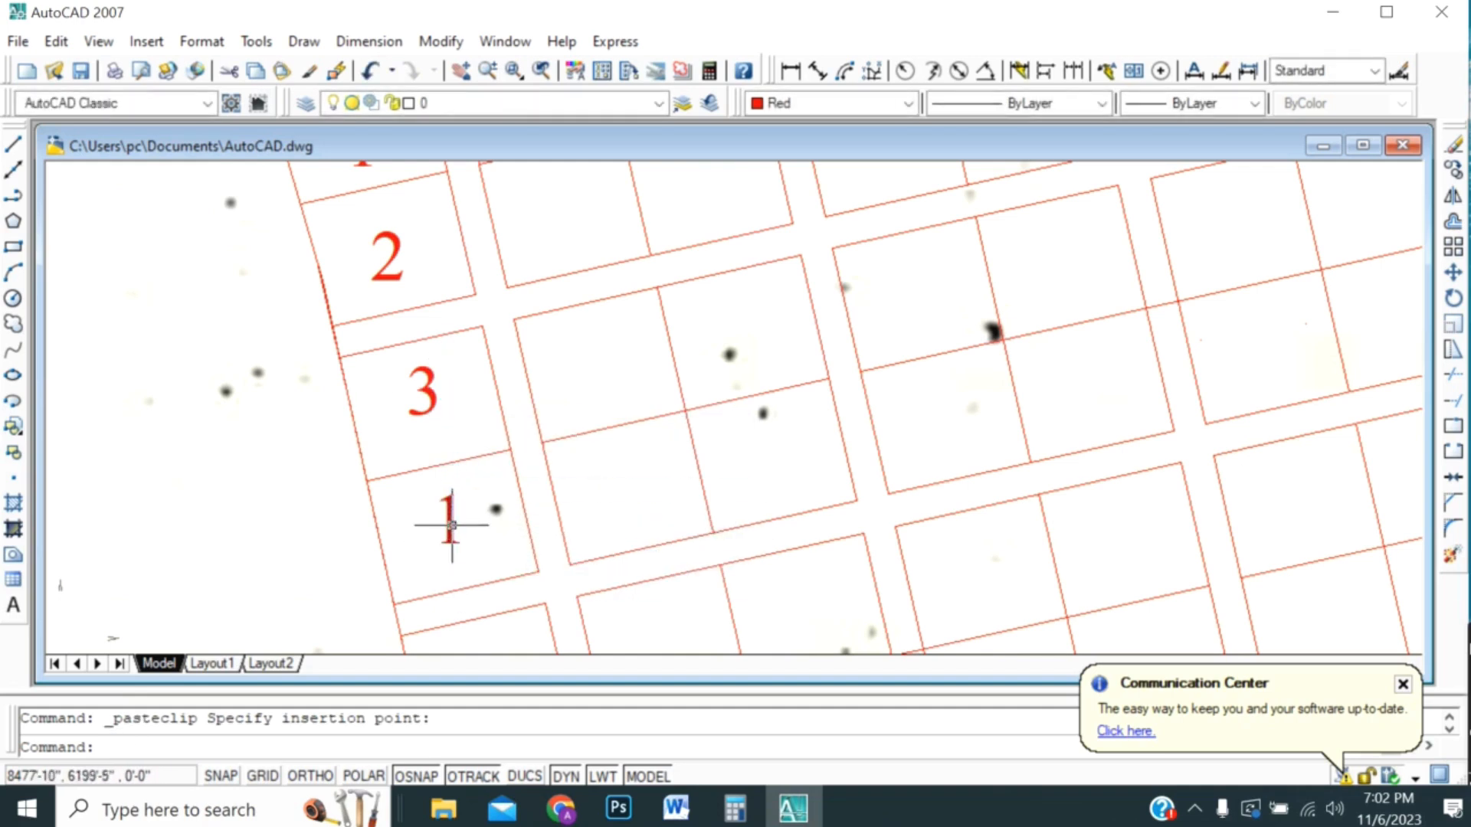
double_click(442, 497)
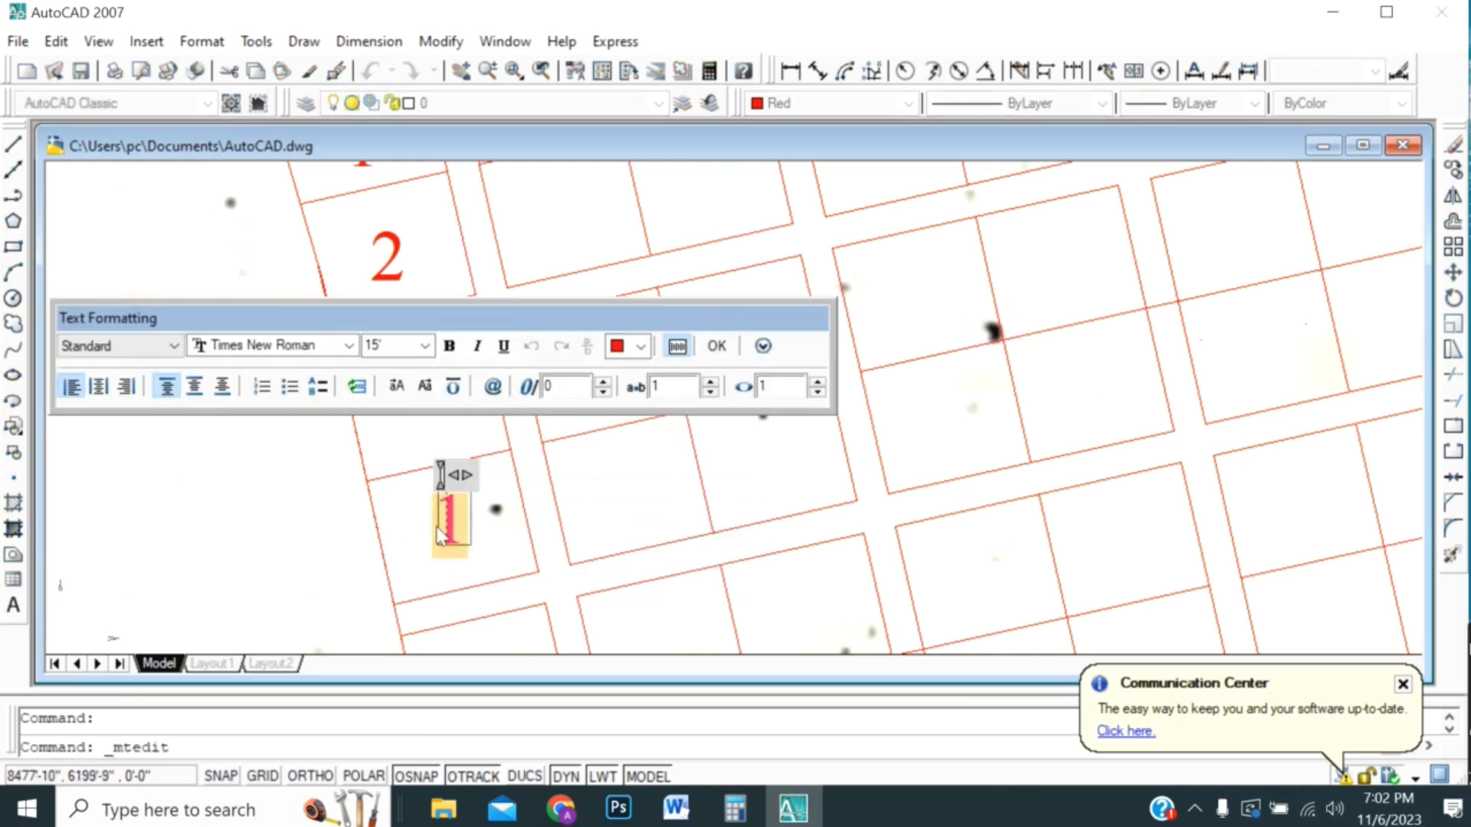
text(4)
click(435, 564)
- Copy the label "4" into the plot below it, across the strip, and change the copy's text to "5"
click(461, 535)
key(ctrl+c)
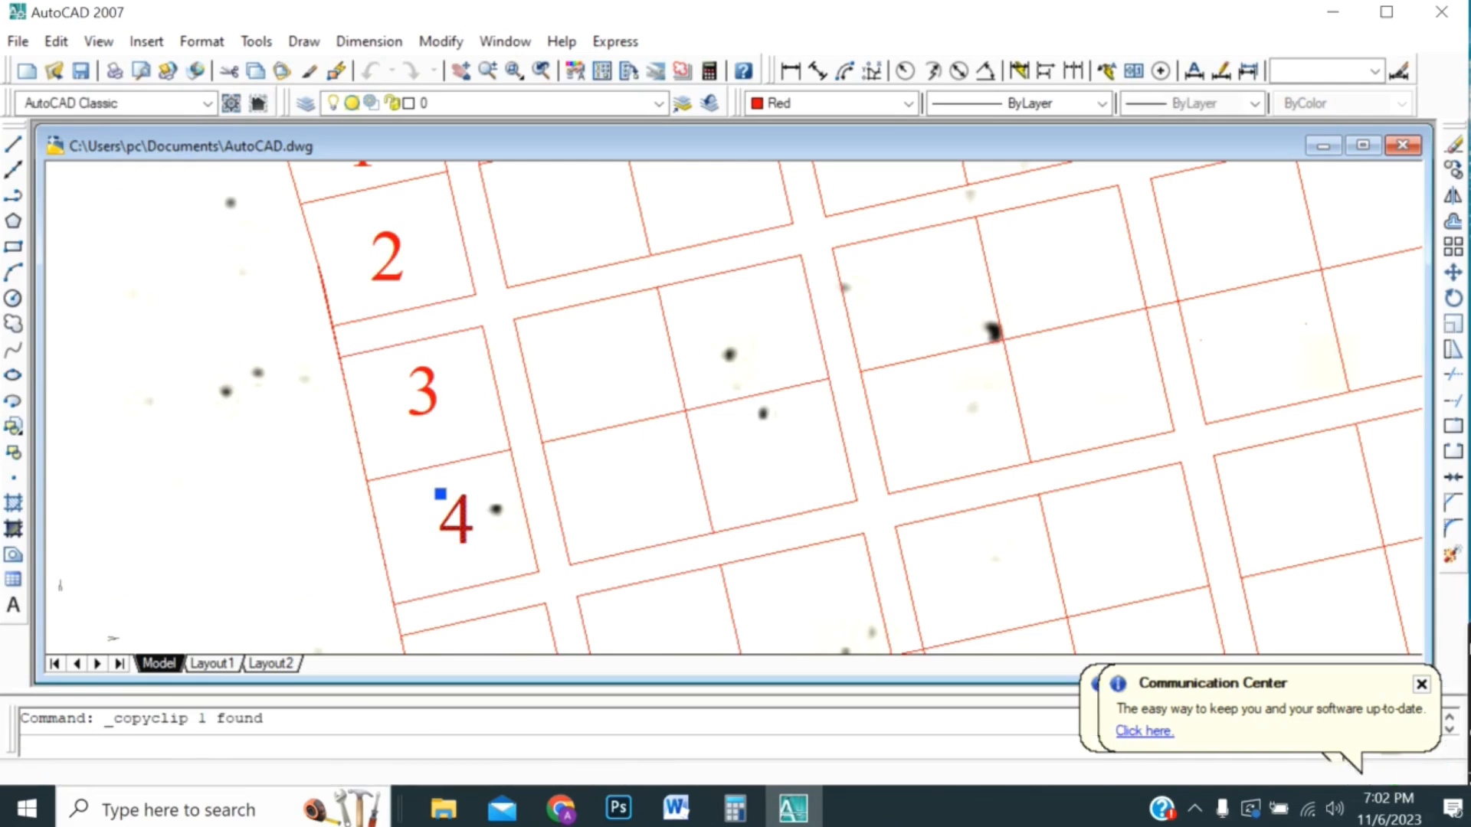
scroll(459, 493, down, 3)
scroll(480, 552, up, 3)
click(479, 551)
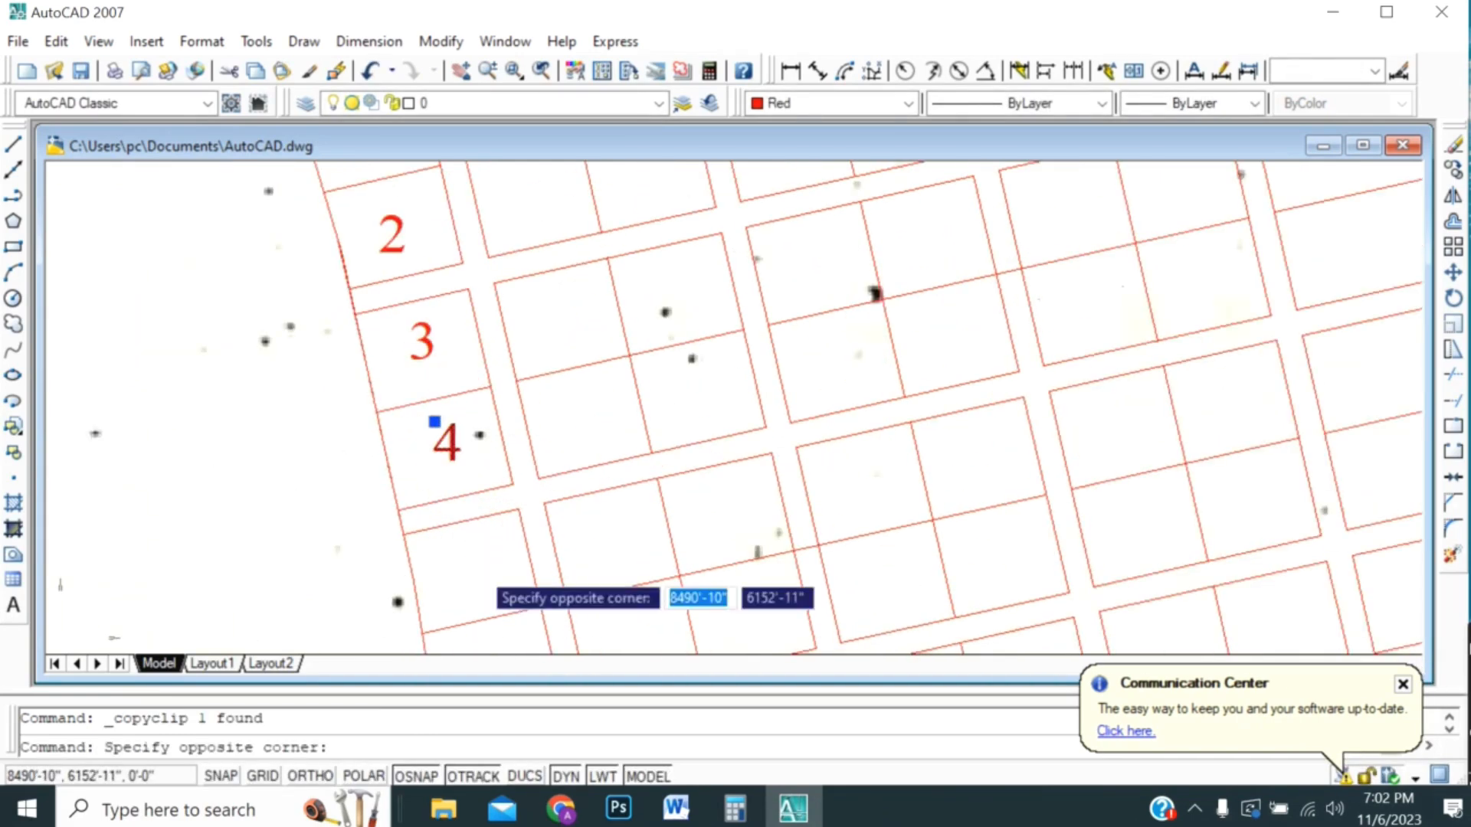
key(ctrl+v)
click(462, 542)
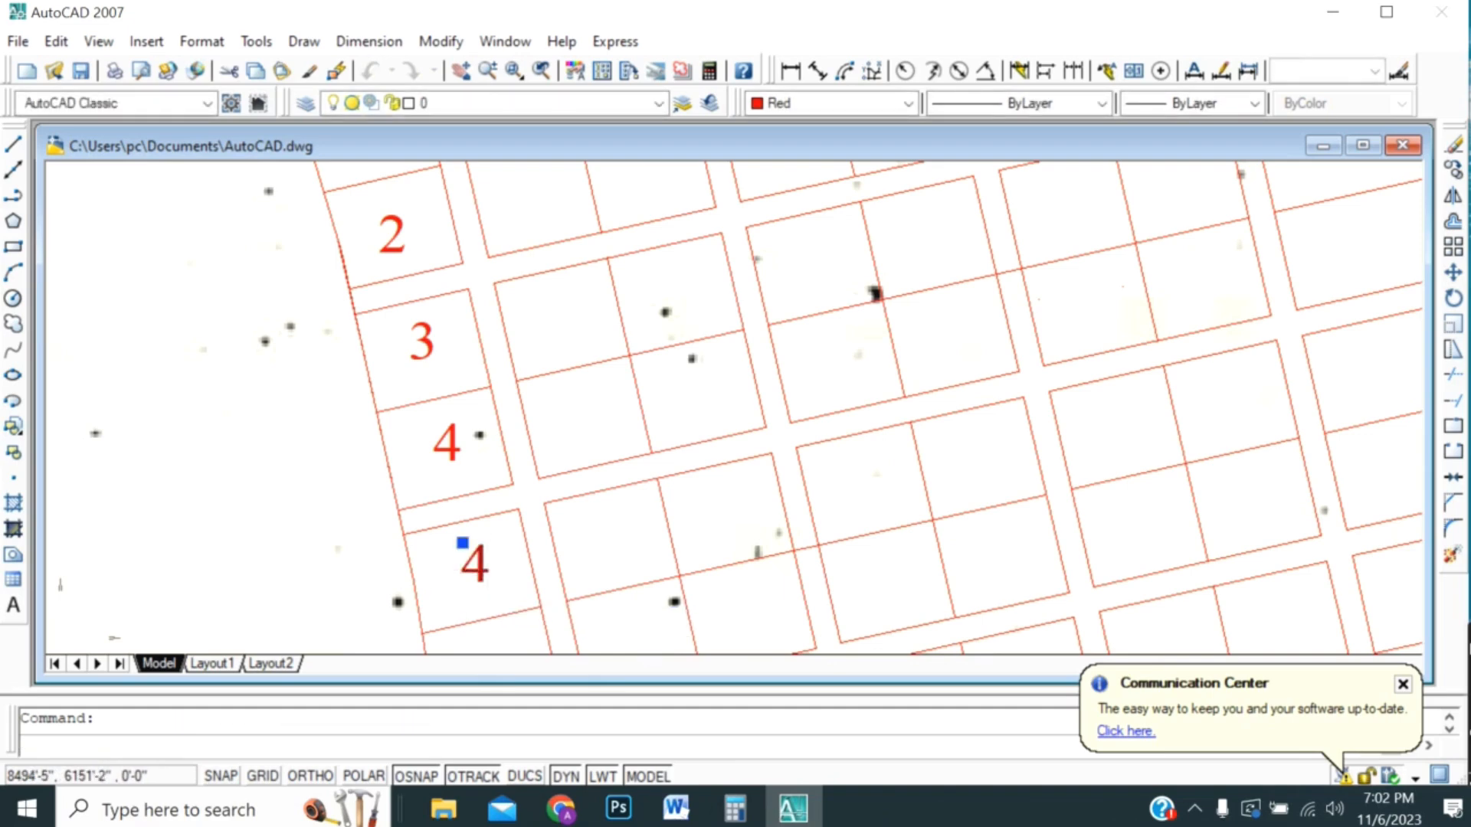
double_click(472, 563)
text(5)
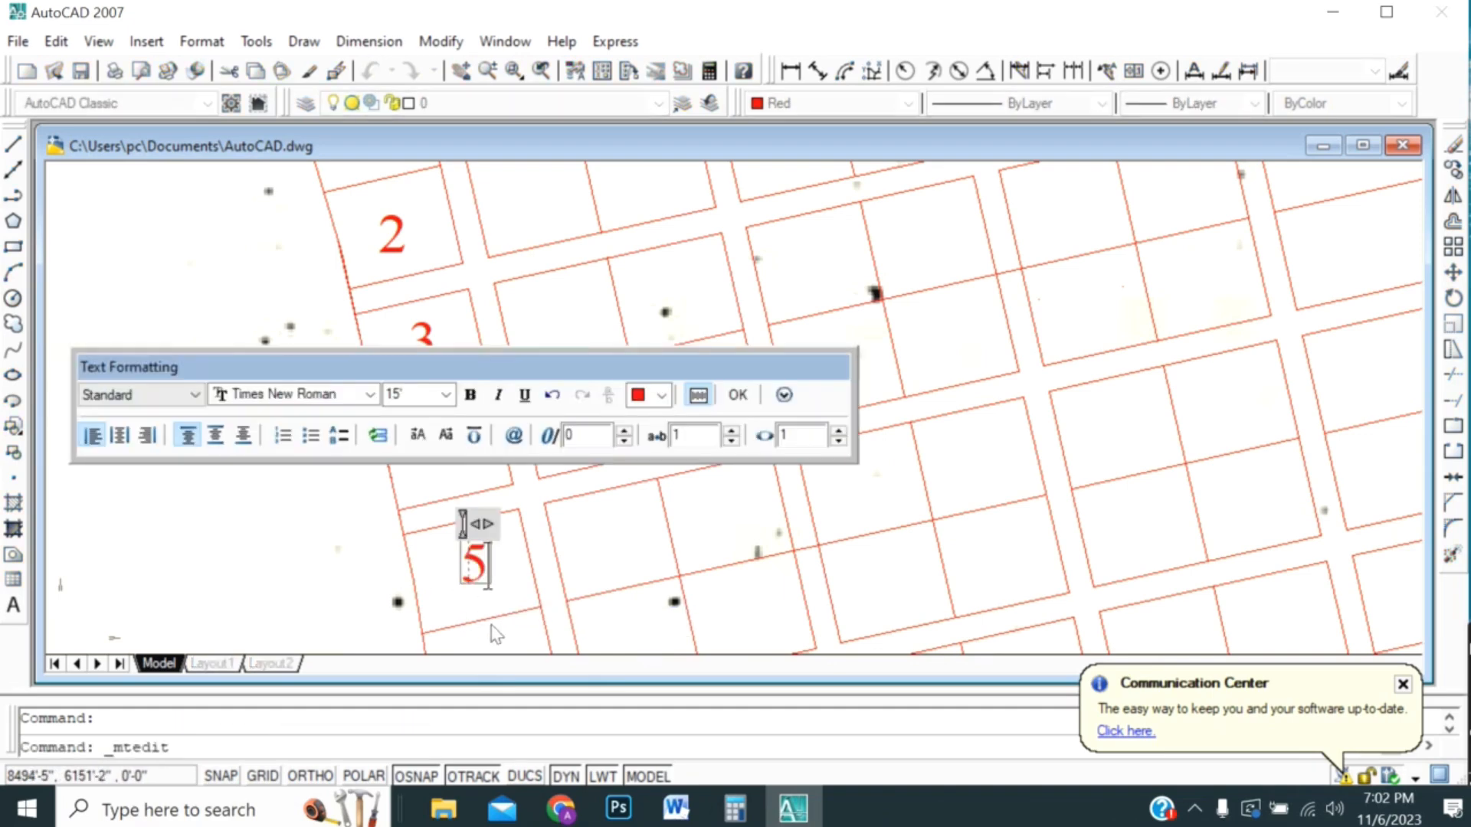
click(601, 473)
- Paste the copied label "4" into the plot directly below plot 5 and change its text to "6"
scroll(608, 486, down, 3)
scroll(560, 575, up, 3)
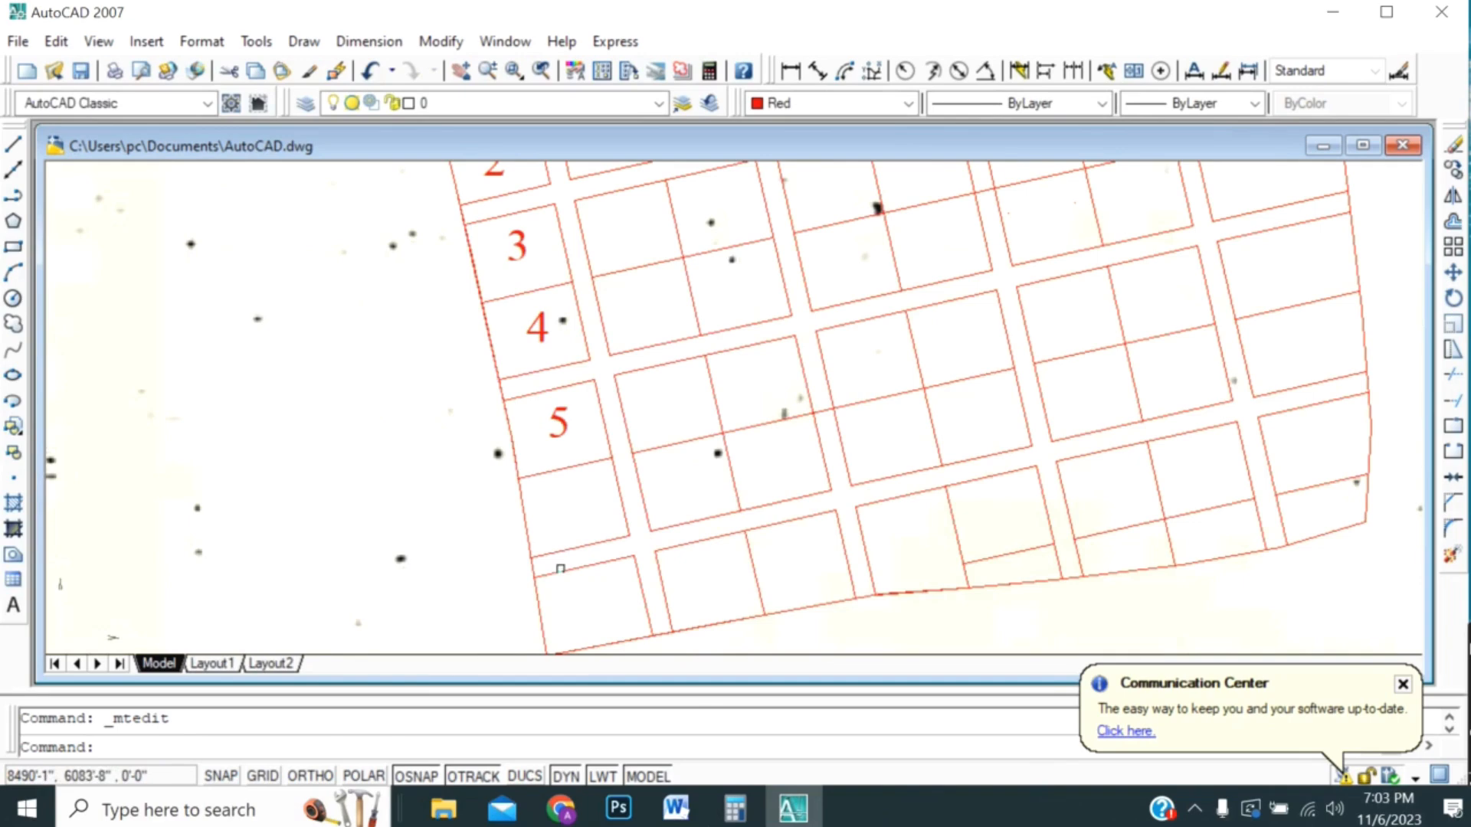
key(ctrl+v)
scroll(566, 567, up, 5)
click(611, 463)
click(616, 438)
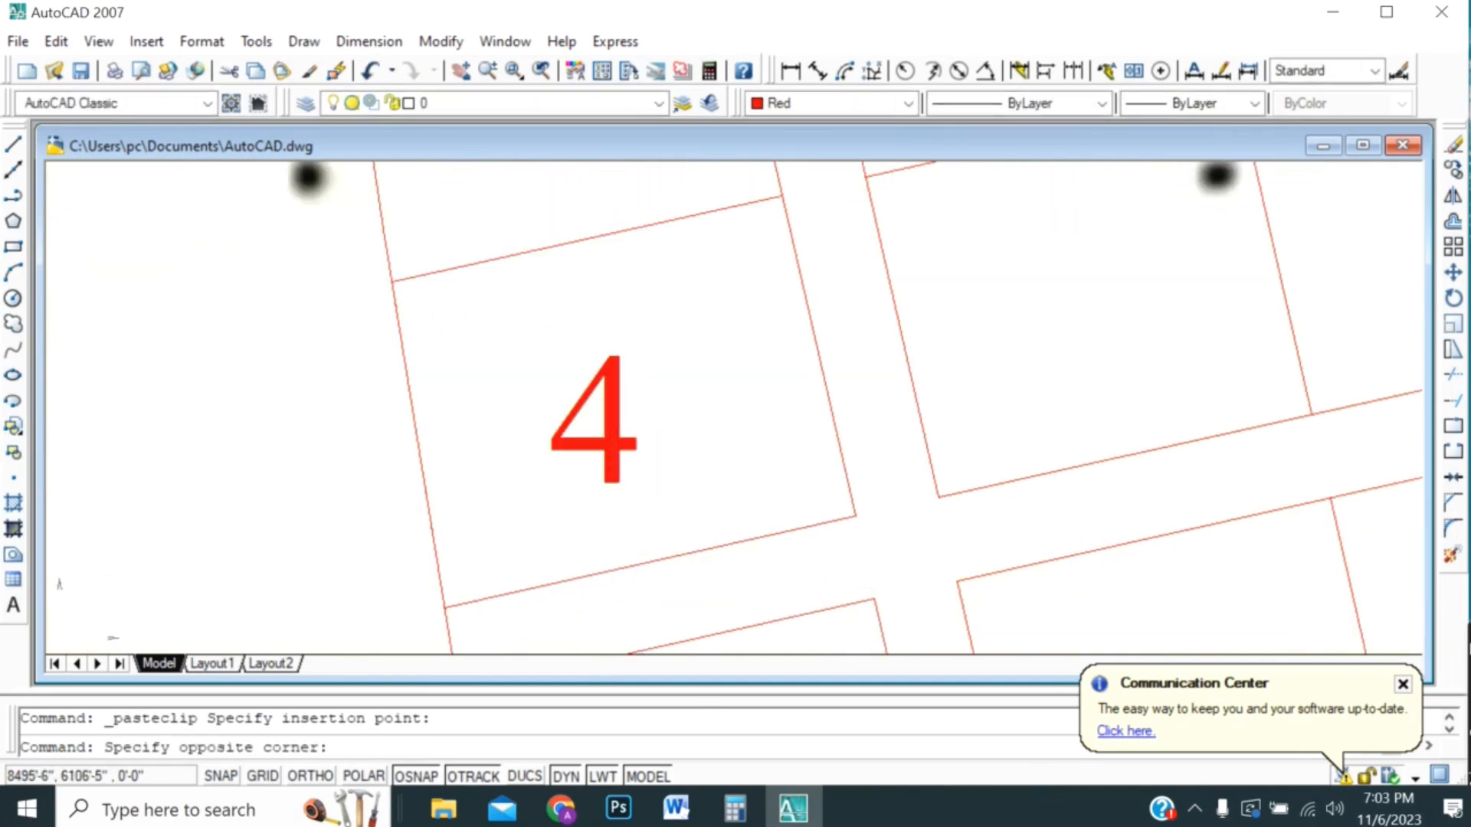
click(615, 429)
click(615, 420)
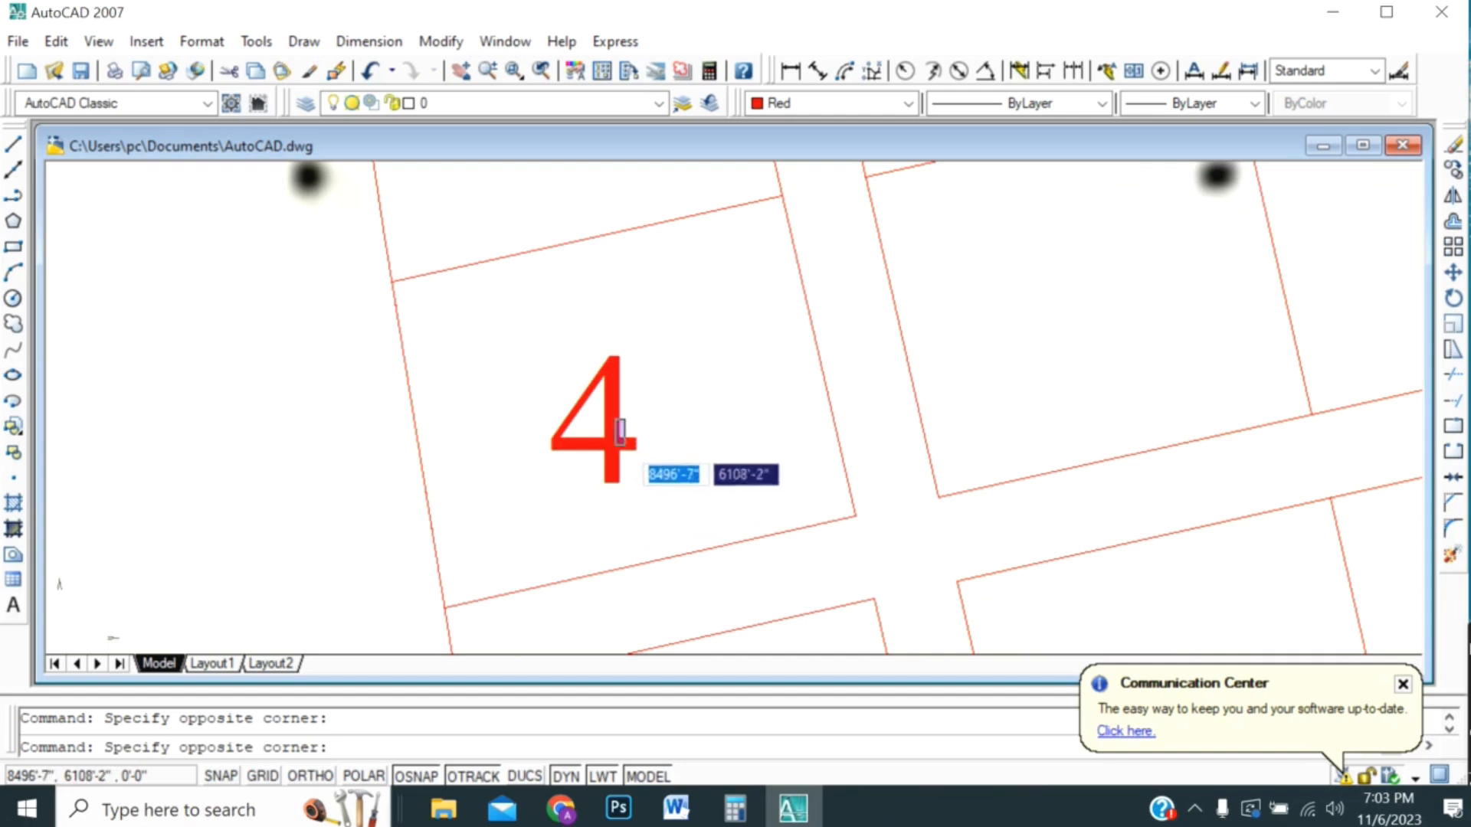
click(623, 445)
click(613, 445)
scroll(617, 445, down, 2)
click(628, 464)
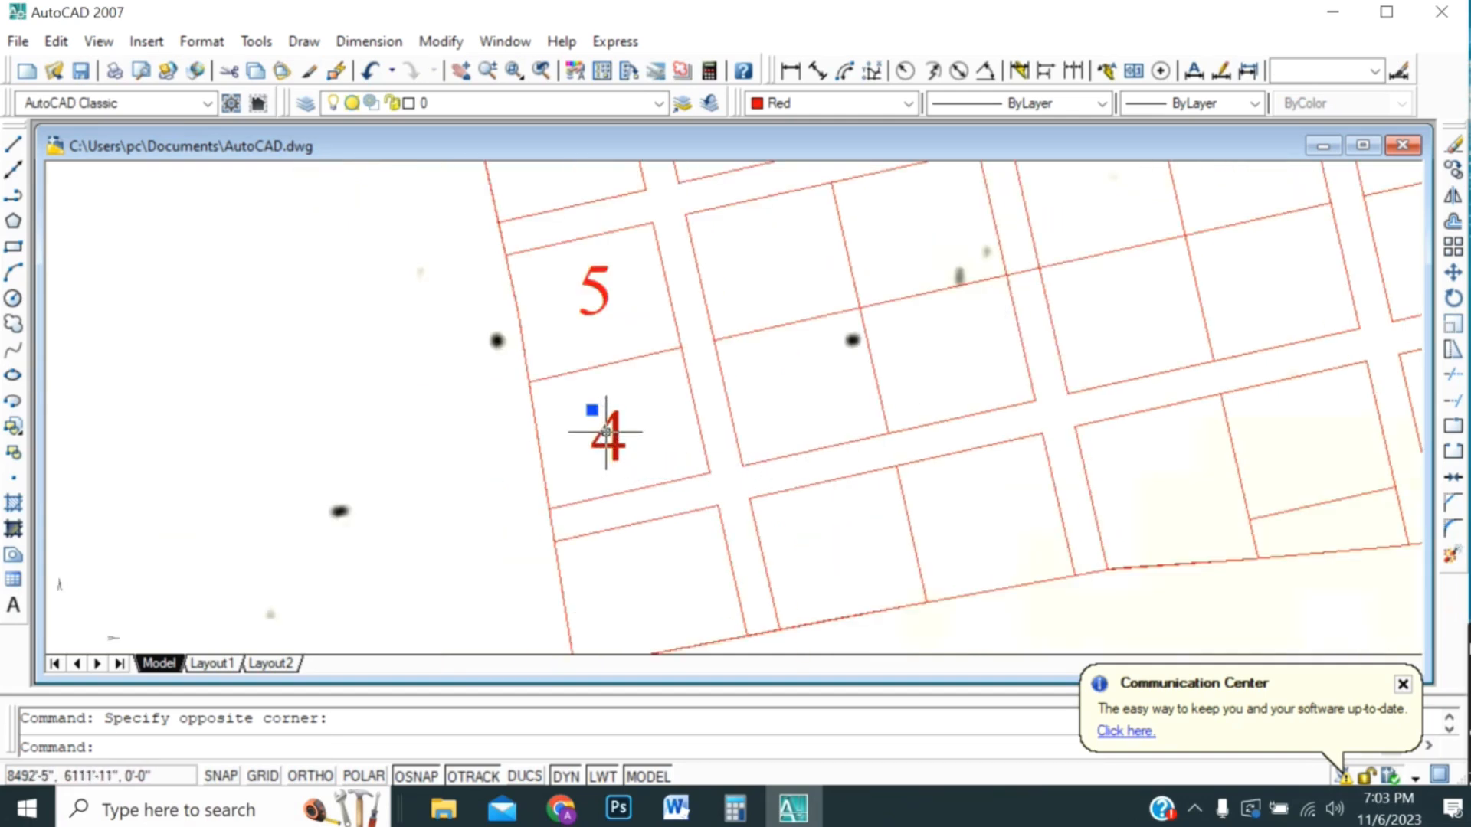
double_click(617, 438)
drag(626, 439, 607, 443)
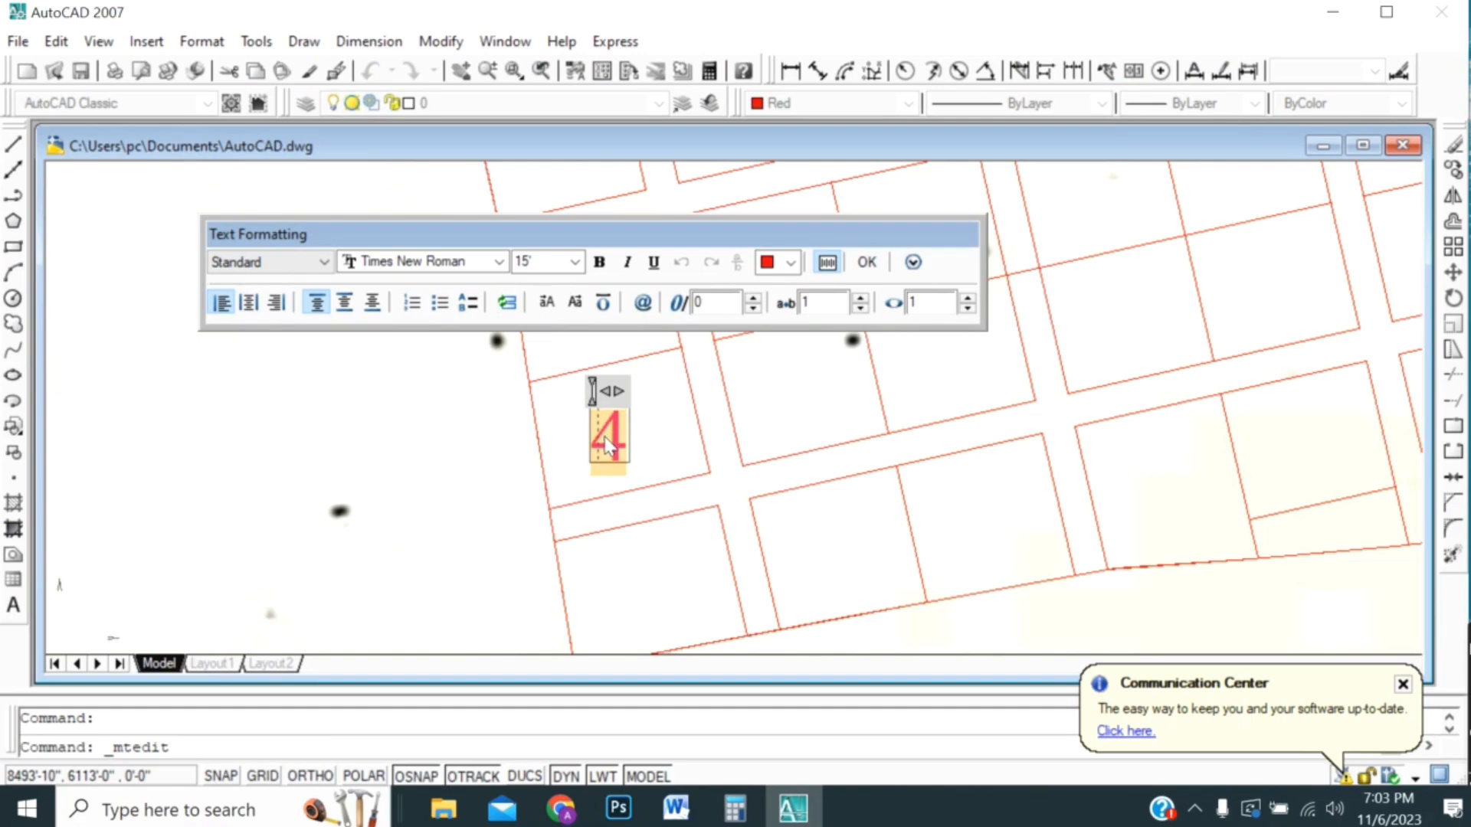
text(6)
click(561, 513)
- Paste the copied label into the block's lower-left corner plot, below plot 6, and change its text to "7"
scroll(341, 401, down, 4)
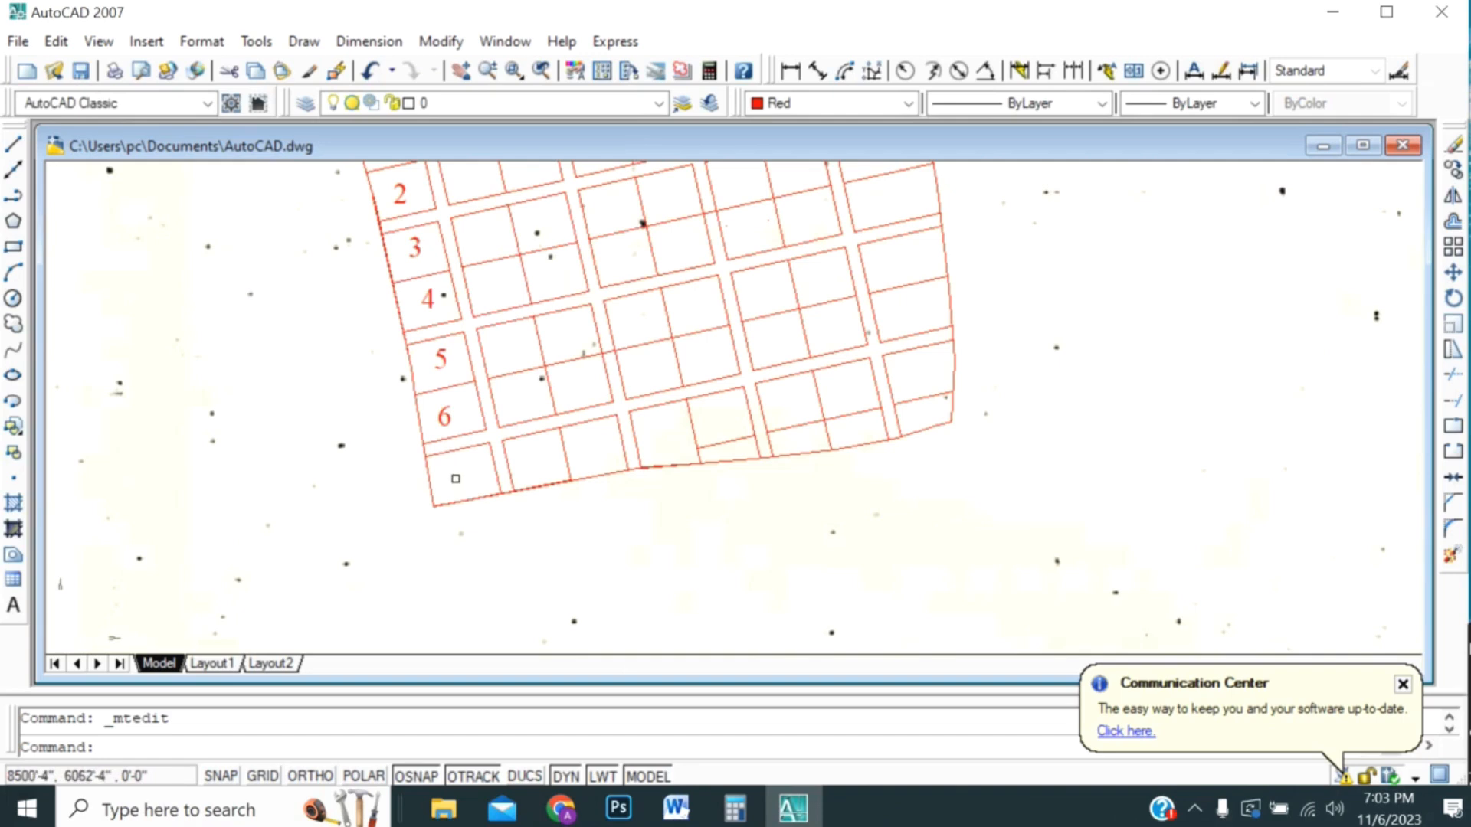
key(ctrl+v)
scroll(437, 459, up, 5)
click(515, 473)
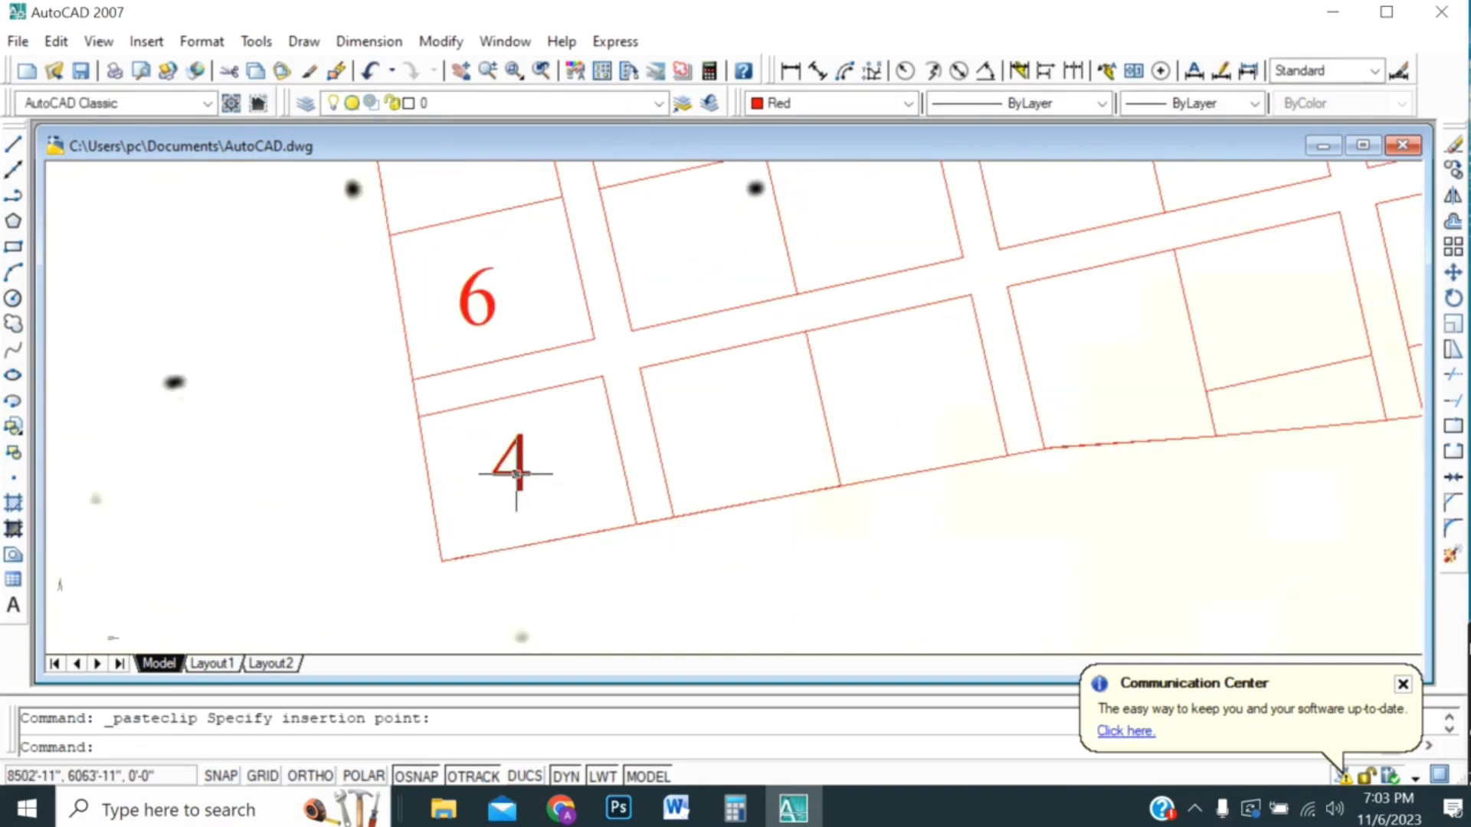
double_click(516, 474)
click(540, 463)
click(526, 458)
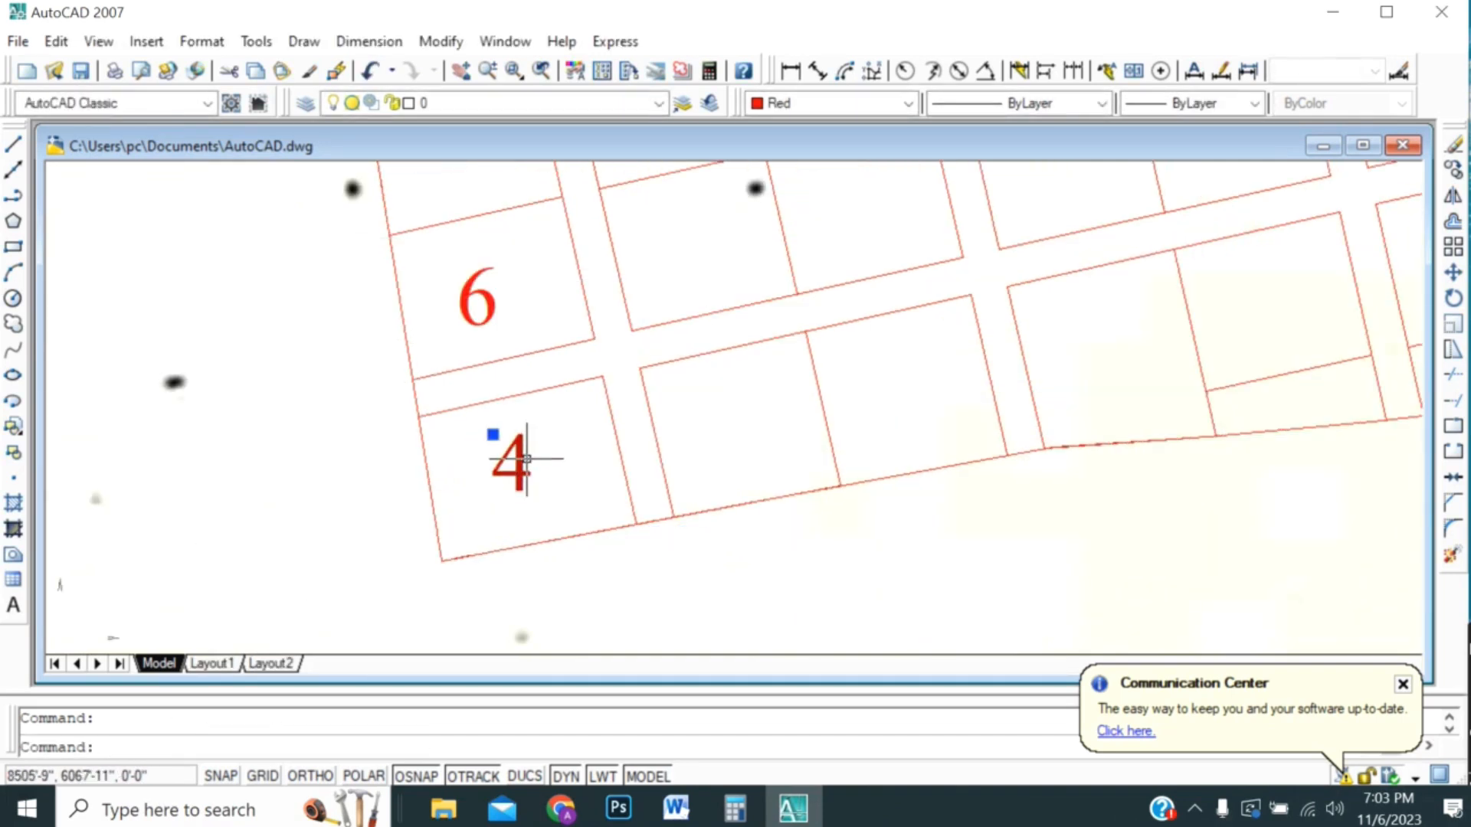
double_click(527, 459)
drag(527, 463, 494, 469)
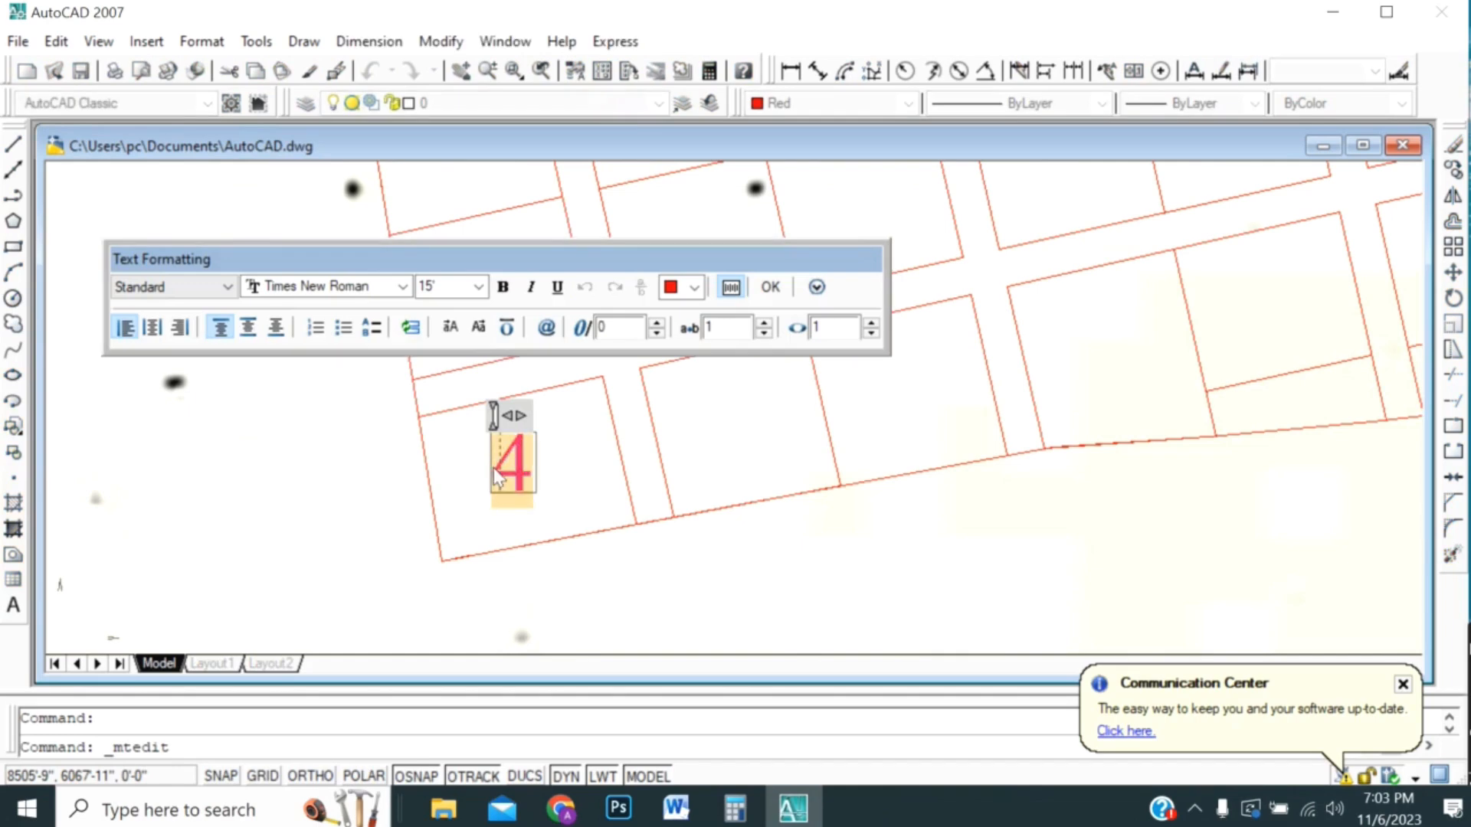
text(7)
click(574, 494)
- Paste the copied label into the upper plot just right of plot 1, across the strip, and change its text to "8"
scroll(444, 534, down, 4)
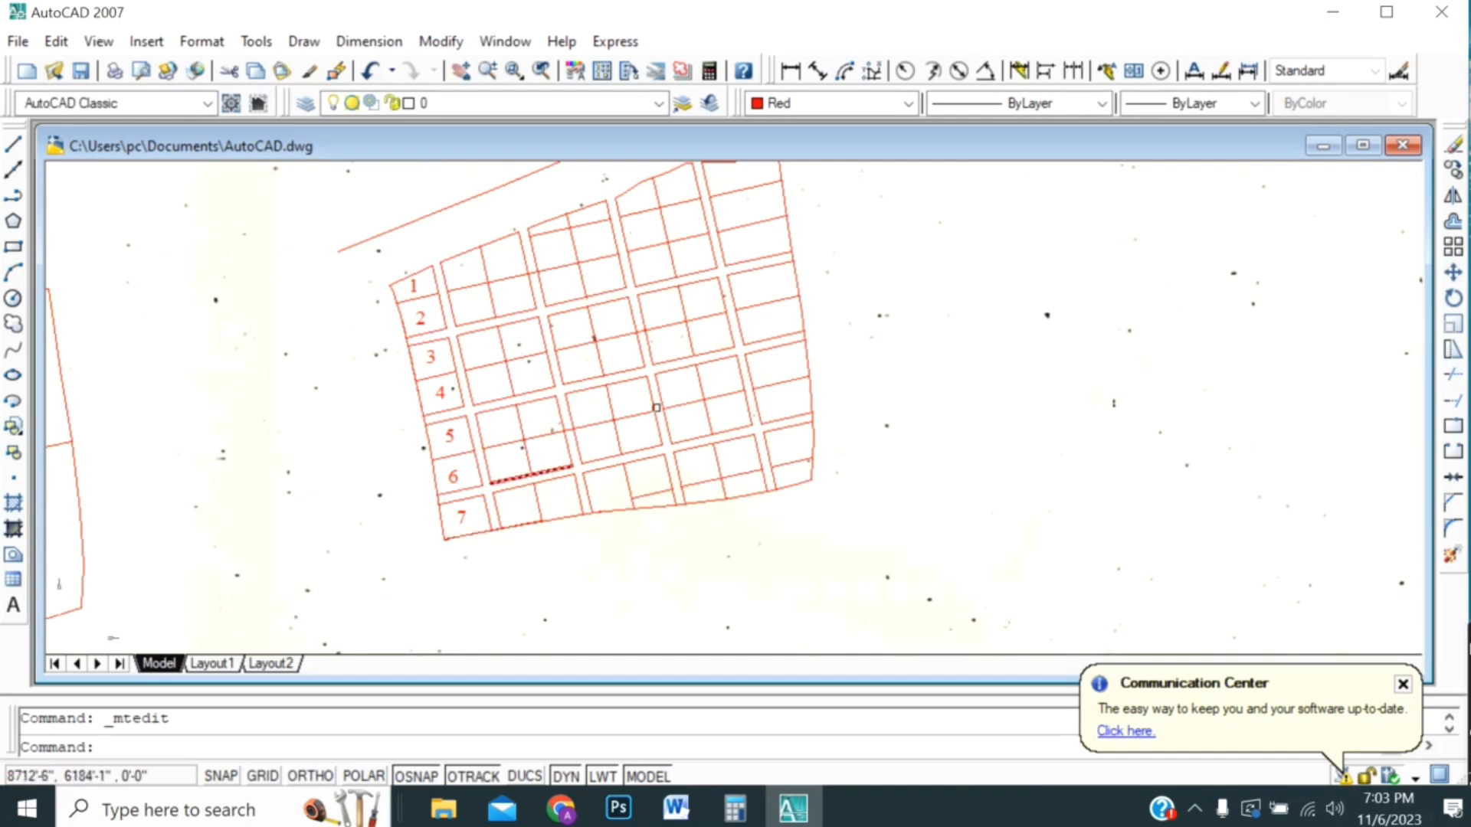
scroll(659, 460, down, 2)
scroll(578, 436, up, 4)
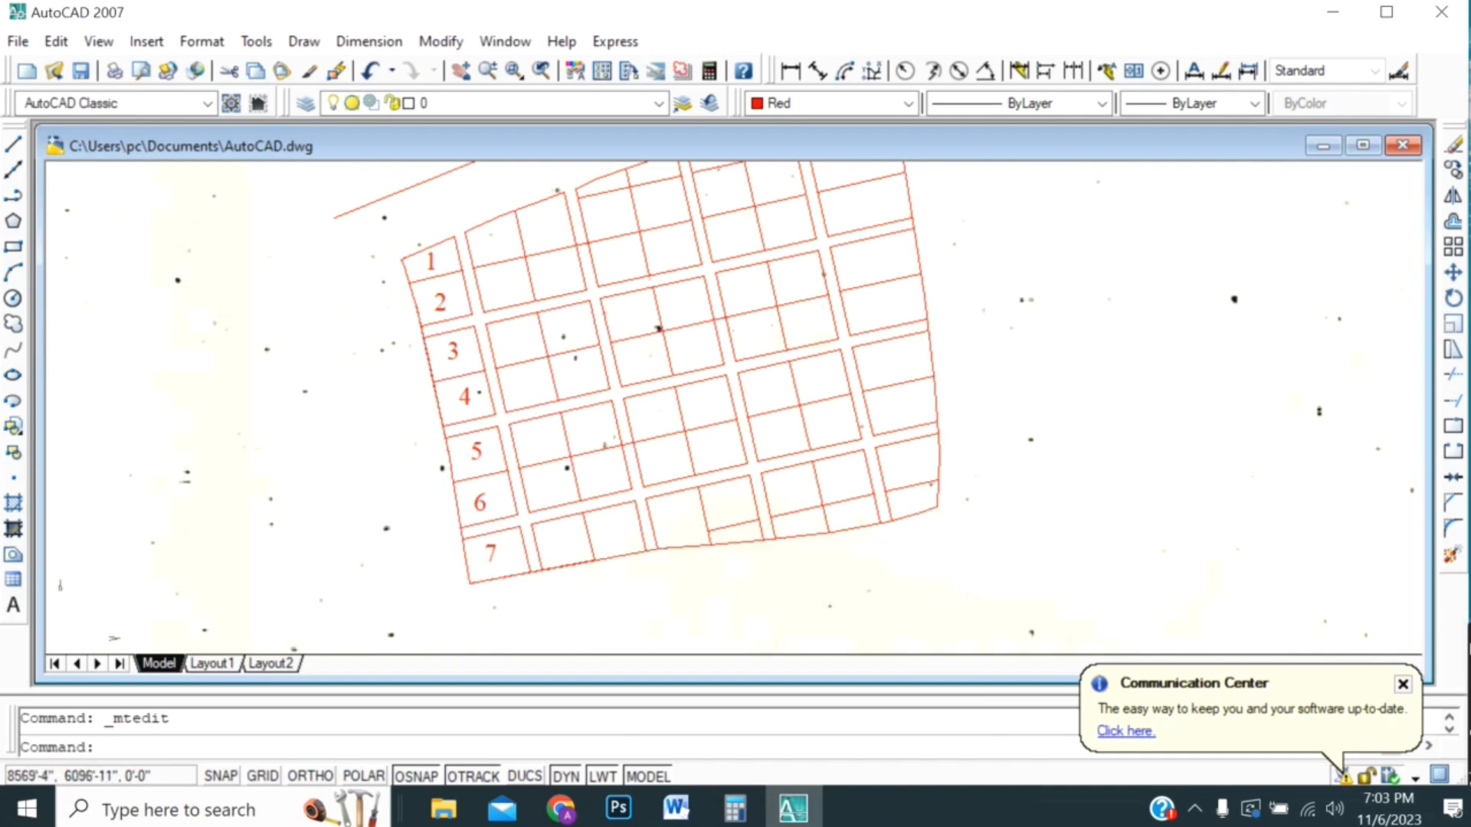
key(ctrl+v)
scroll(582, 511, down, 2)
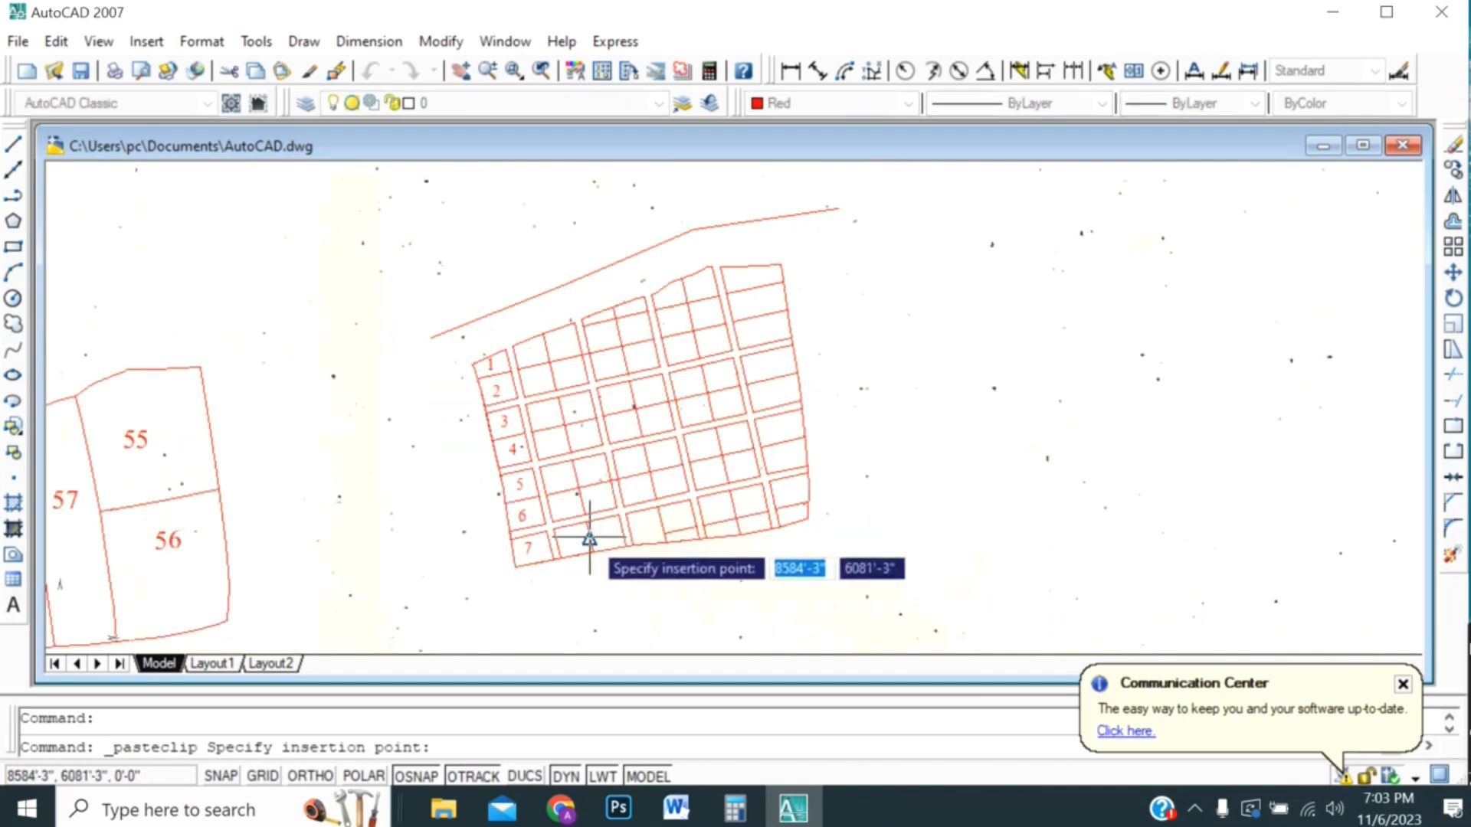
scroll(525, 360, up, 5)
click(498, 420)
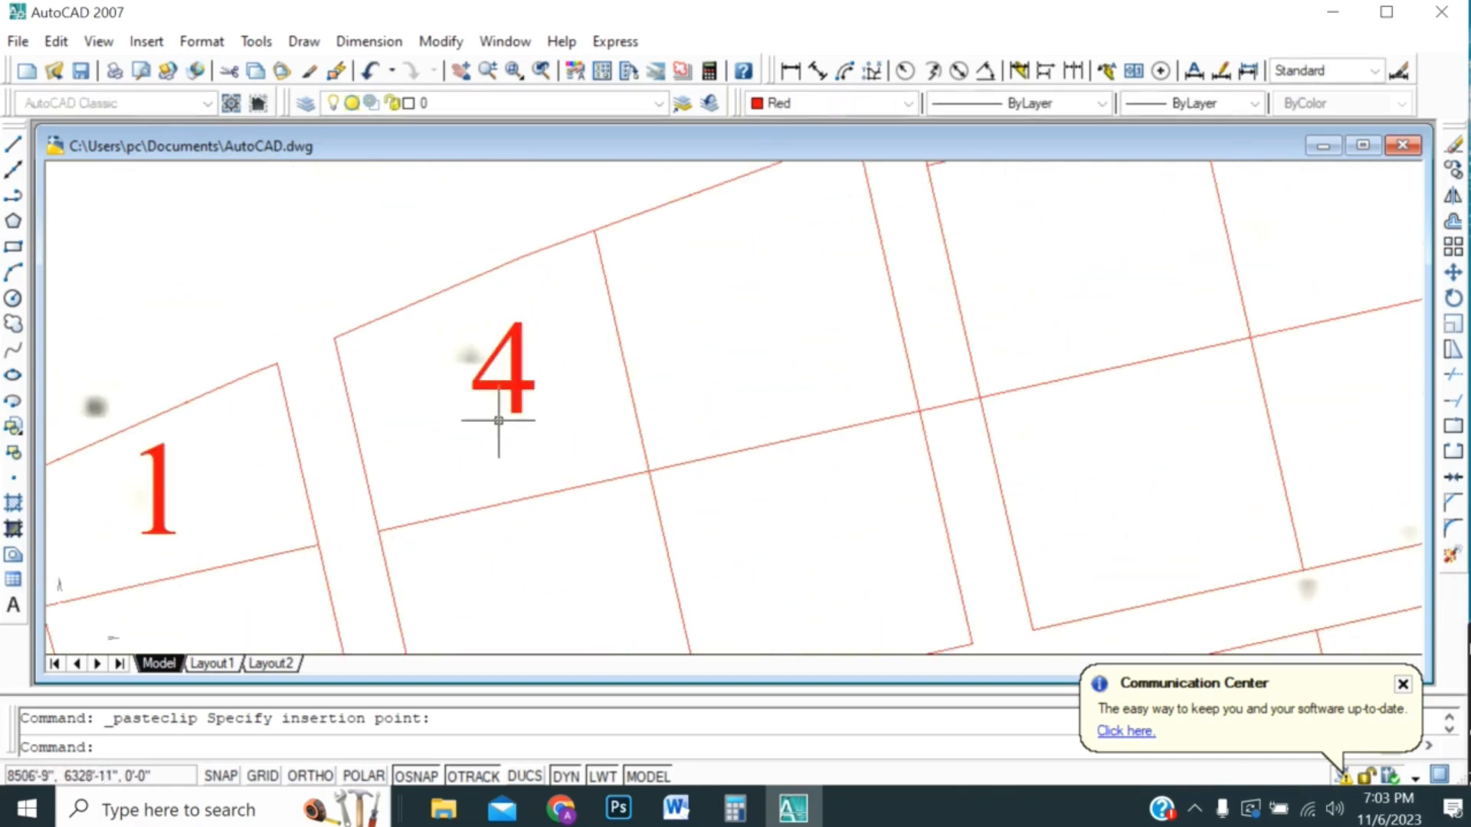
double_click(527, 382)
drag(530, 379, 485, 375)
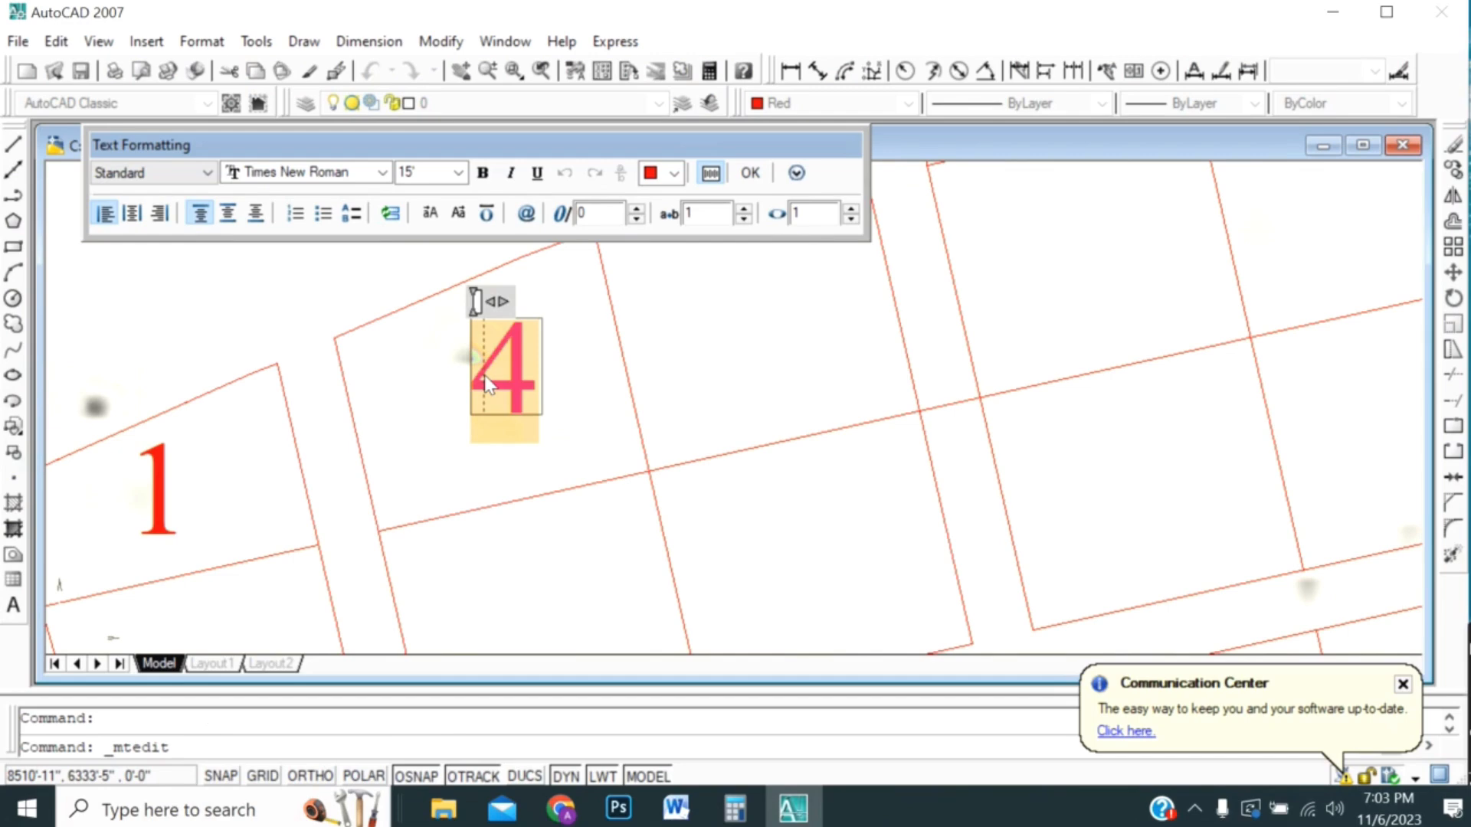
text(8)
click(528, 429)
- Paste the copied label into the plot directly below plot 8 and change its text to "9"
scroll(595, 437, down, 5)
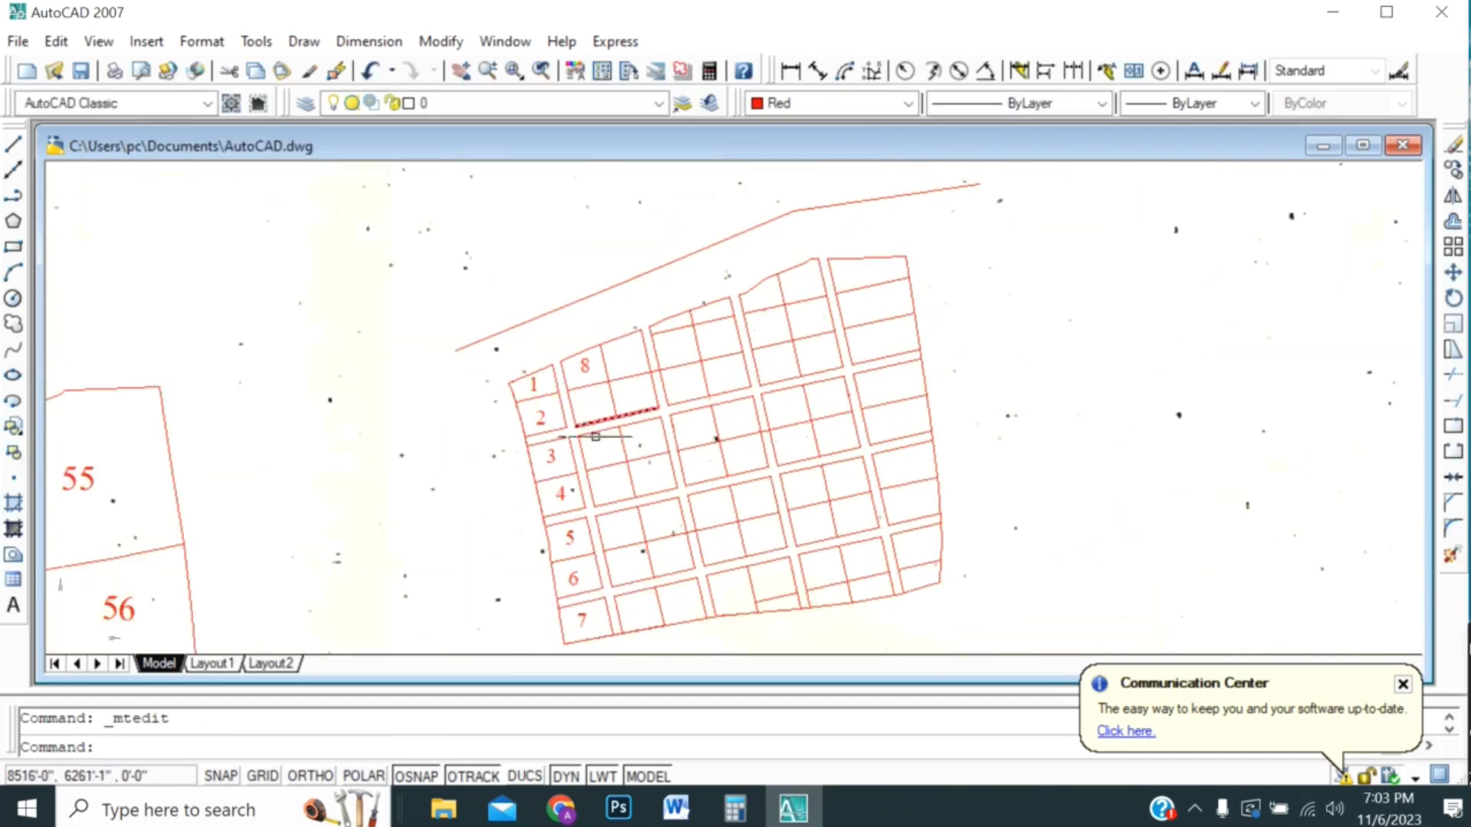
scroll(595, 437, up, 4)
key(ctrl+v)
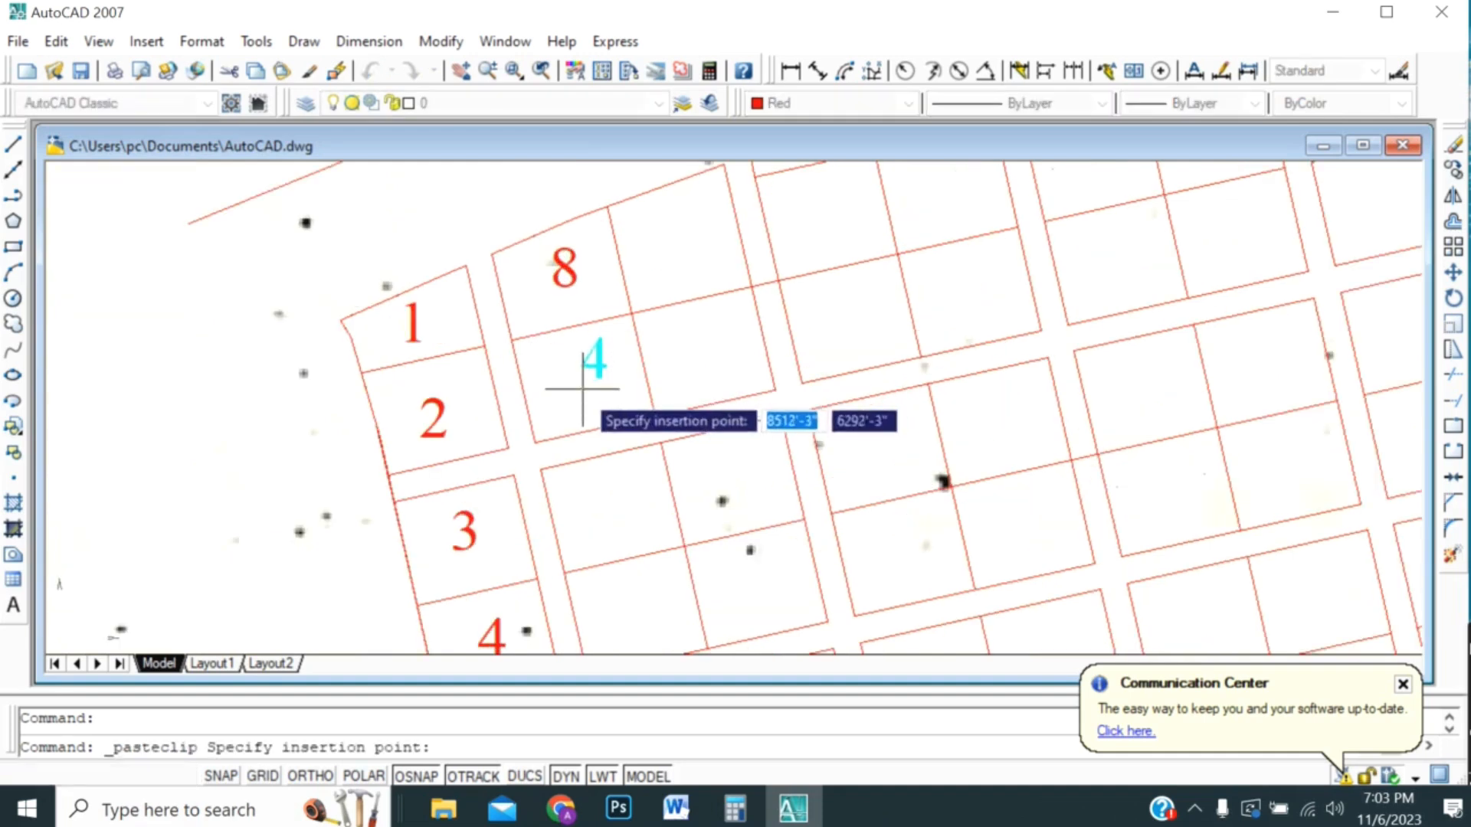
scroll(584, 400, up, 3)
click(571, 403)
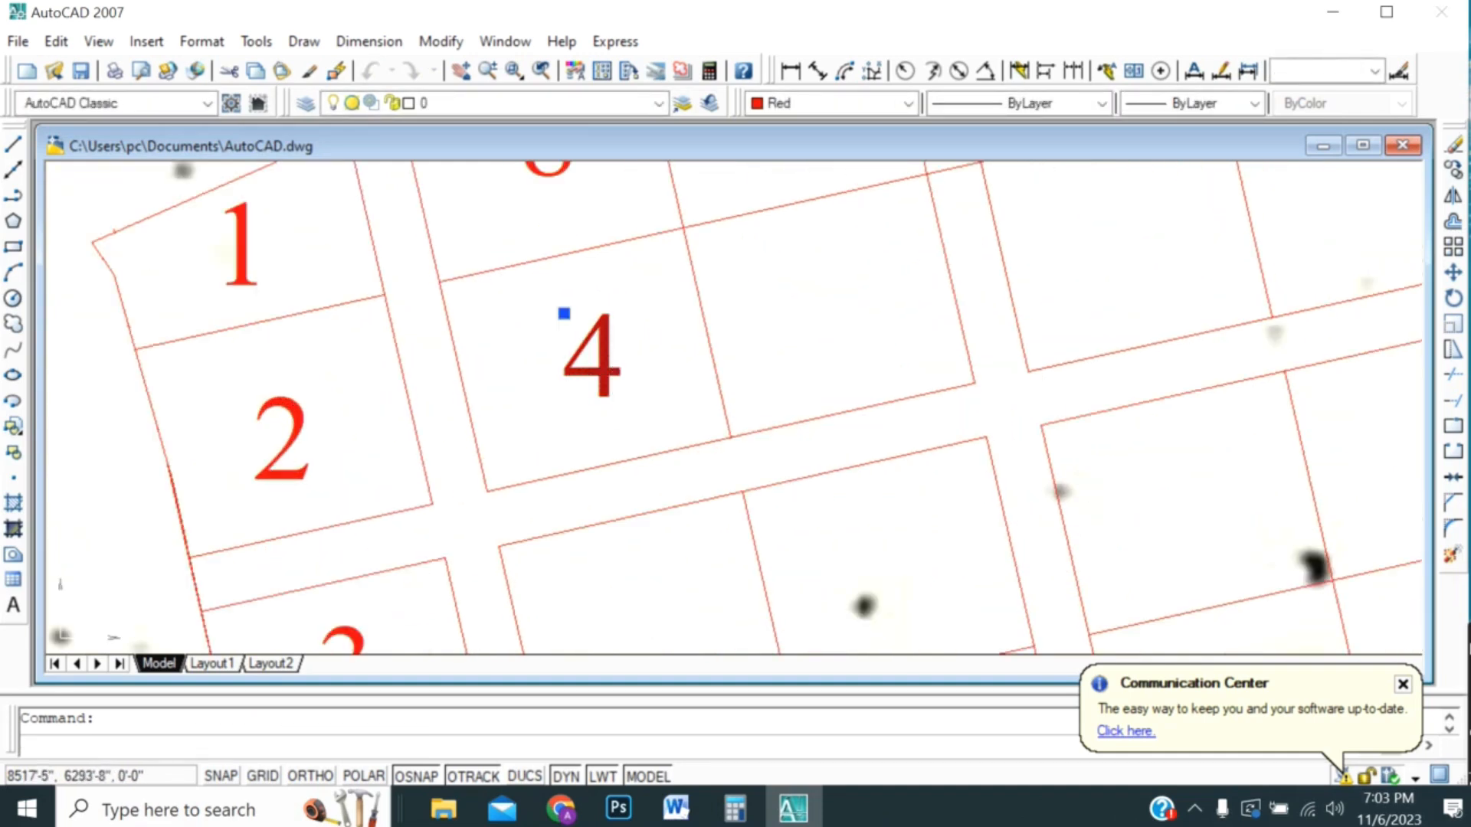
double_click(588, 368)
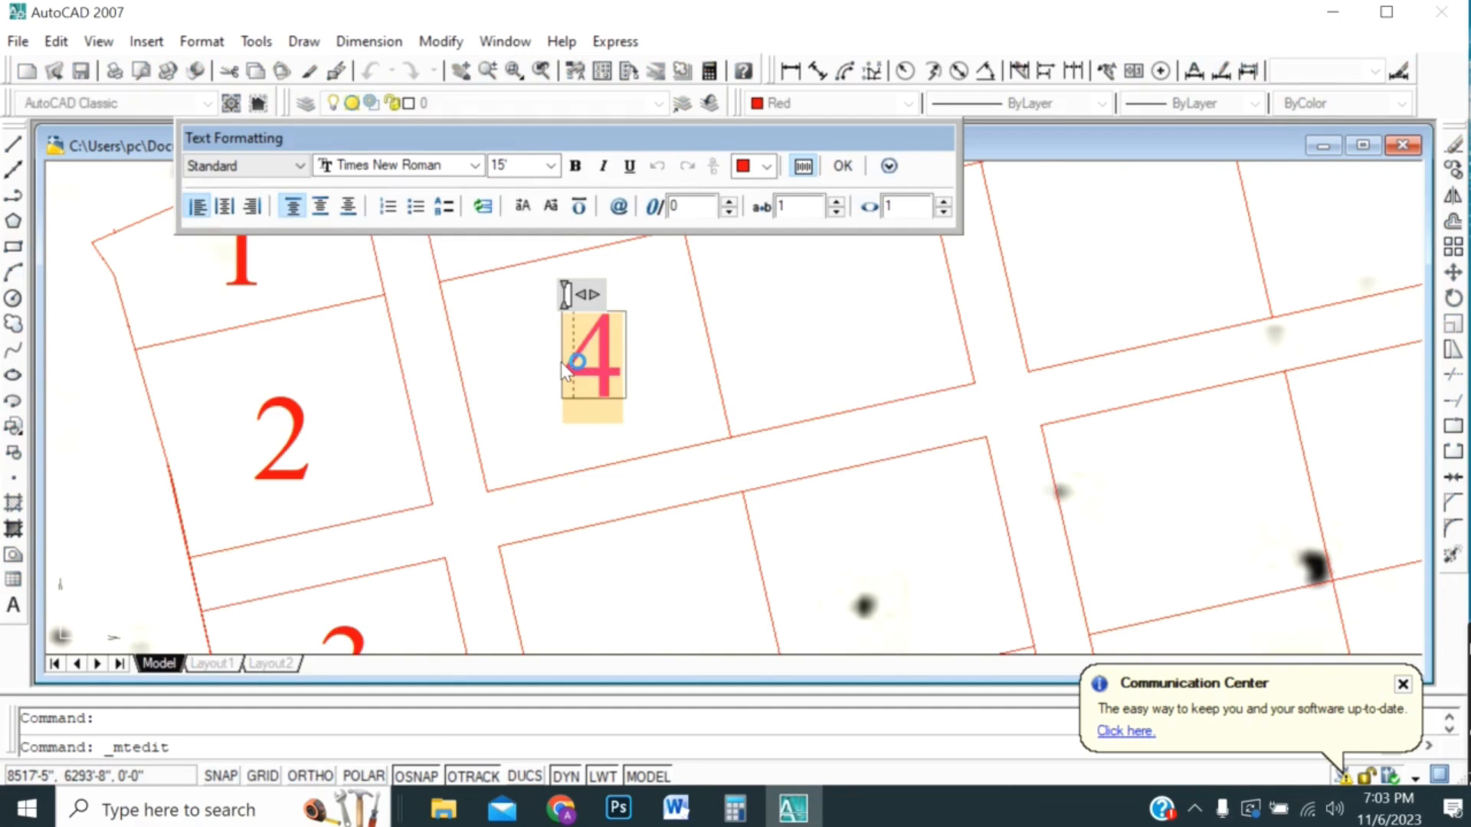
text(9)
click(595, 433)
scroll(623, 365, down, 5)
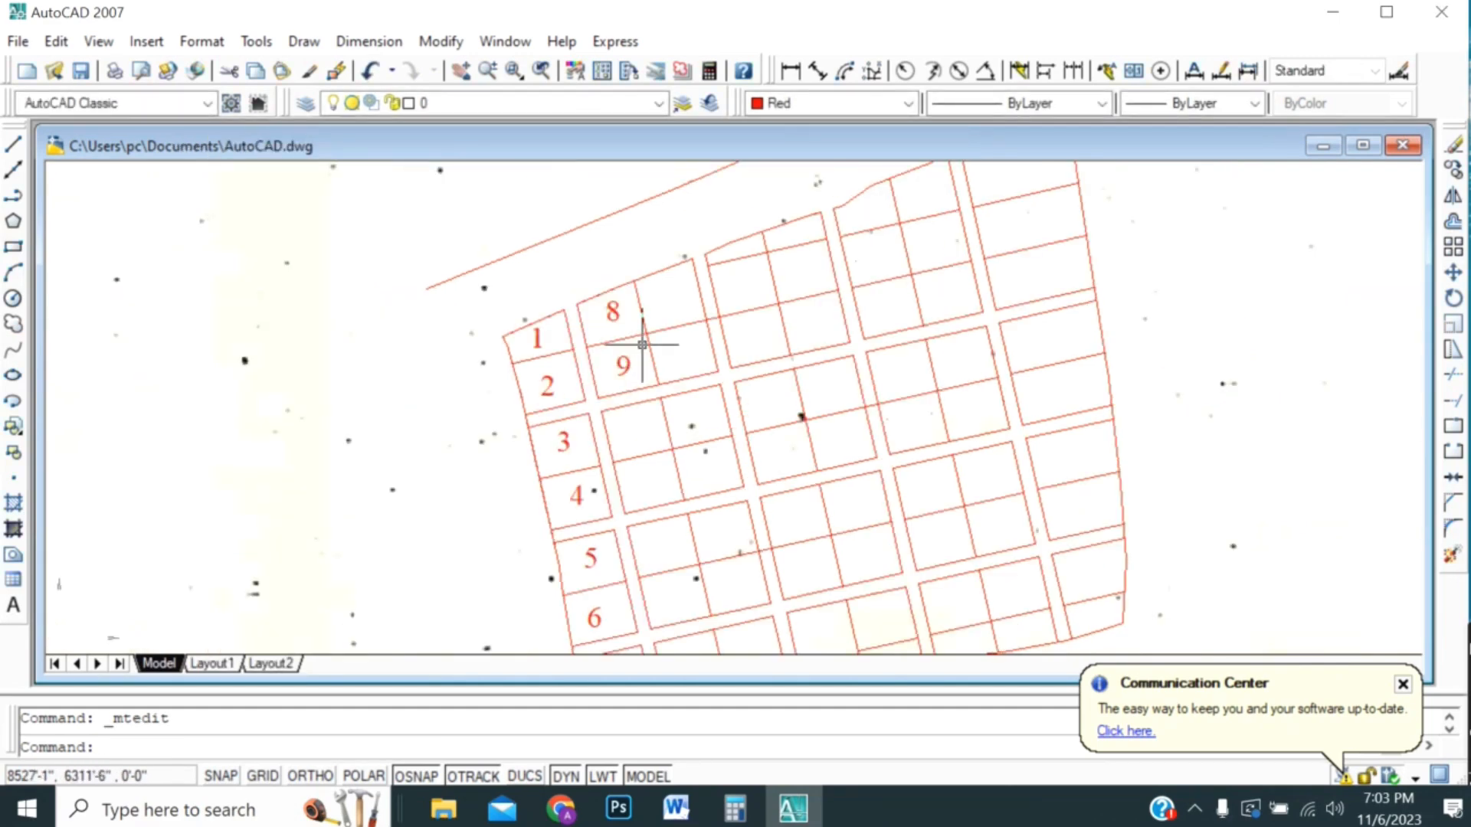
scroll(642, 344, down, 2)
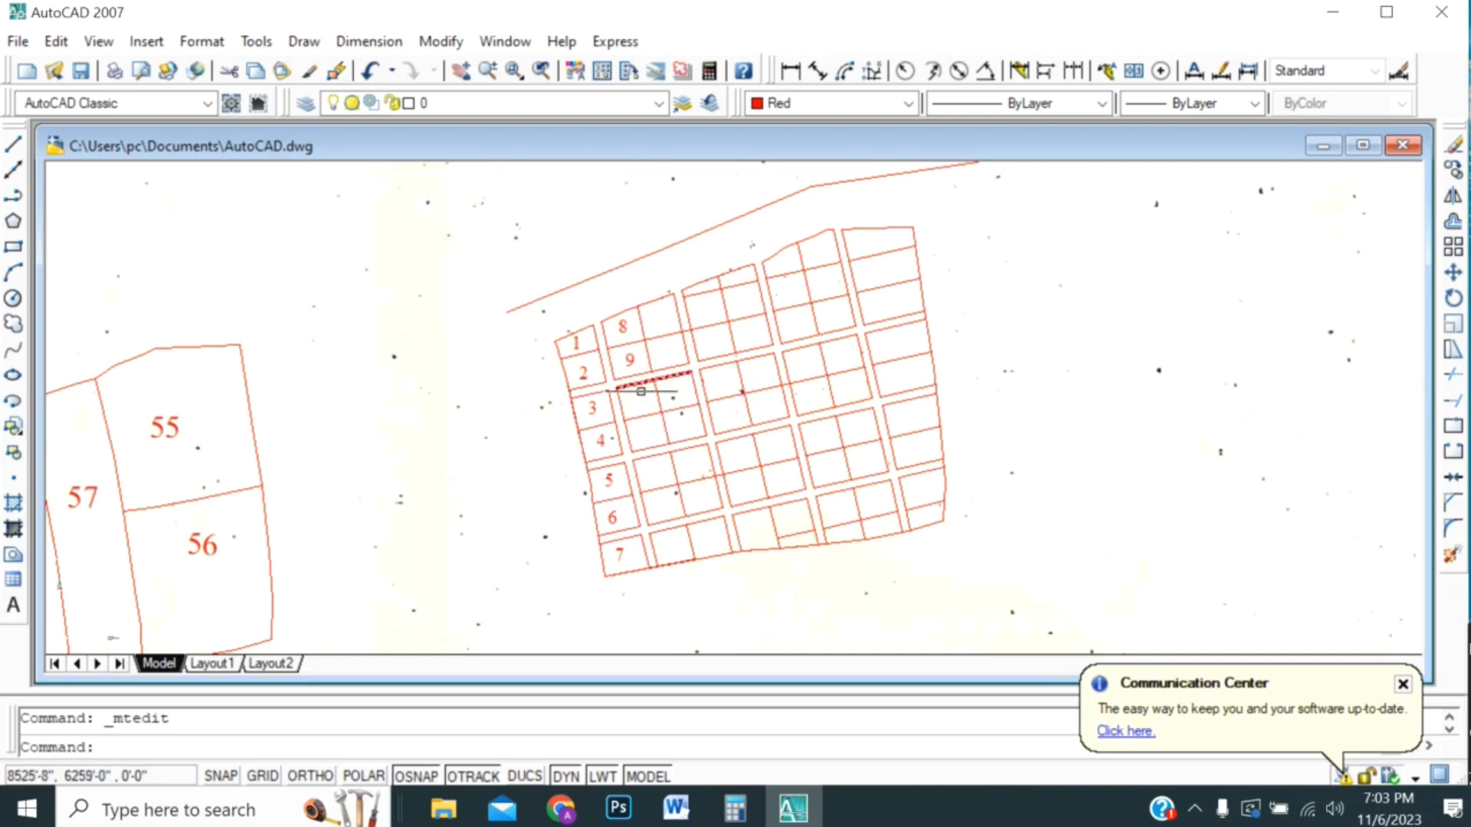
scroll(637, 408, up, 2)
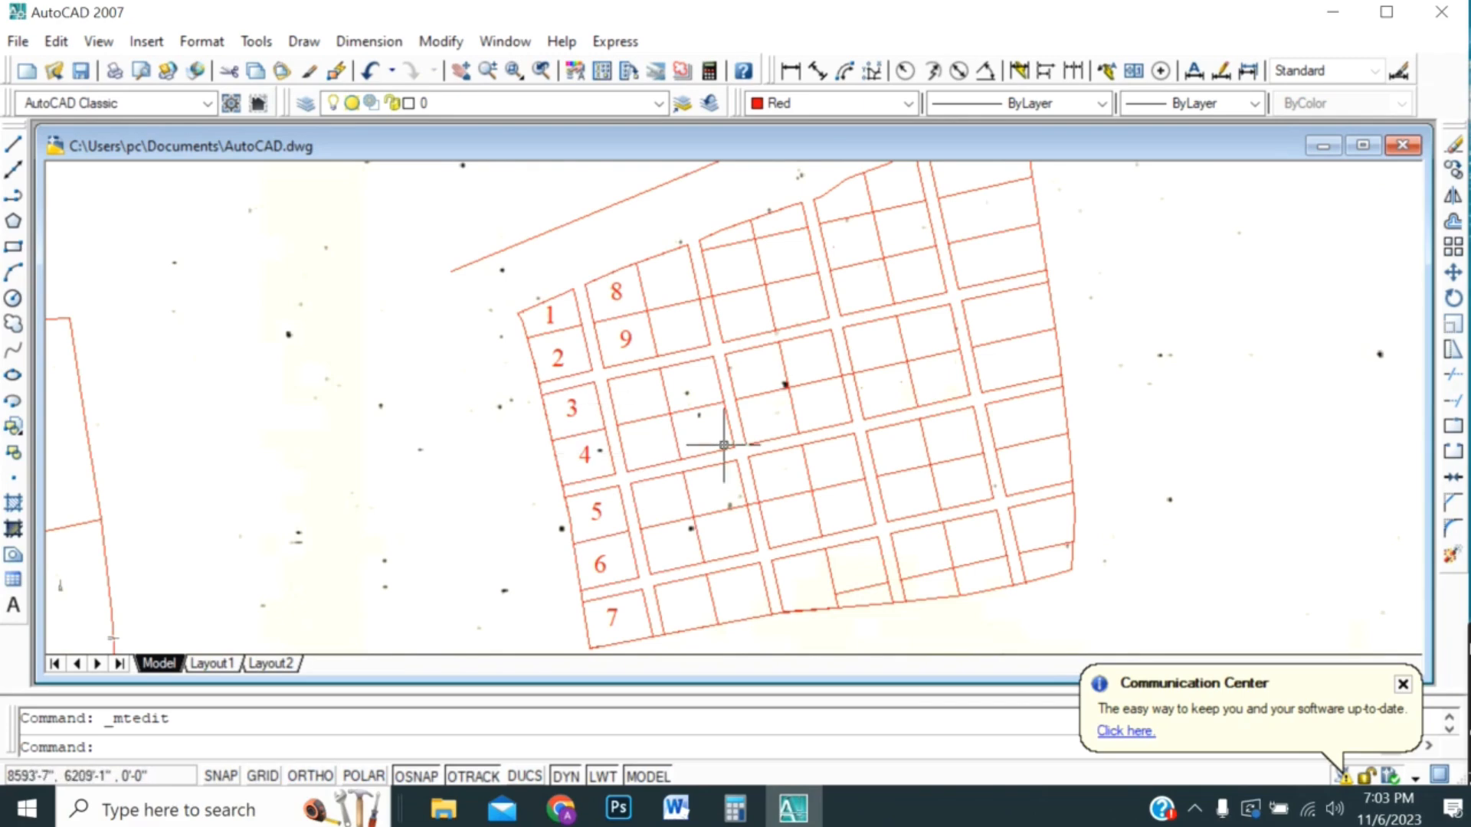
scroll(703, 451, down, 2)
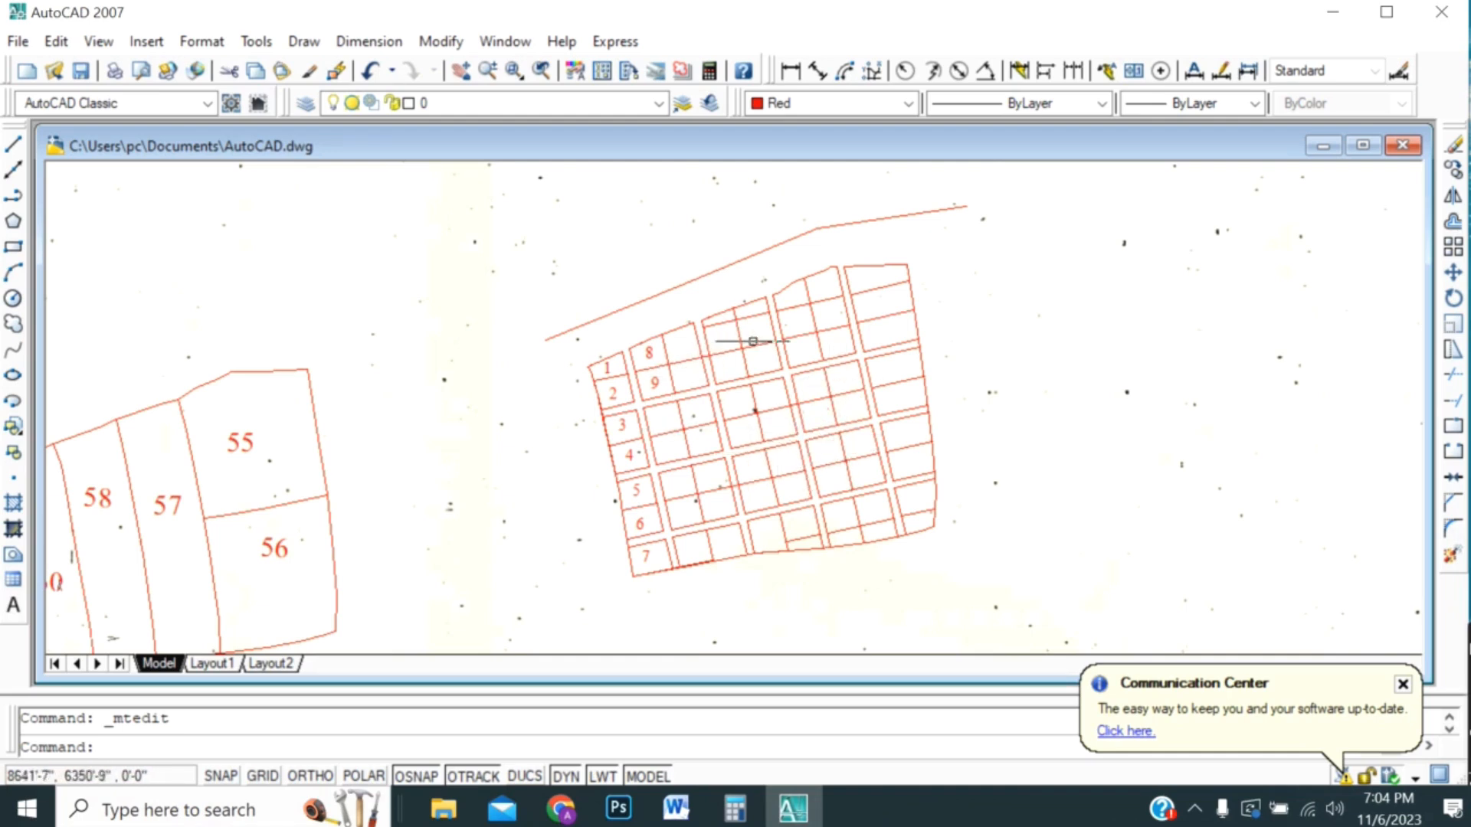
scroll(831, 406, down, 2)
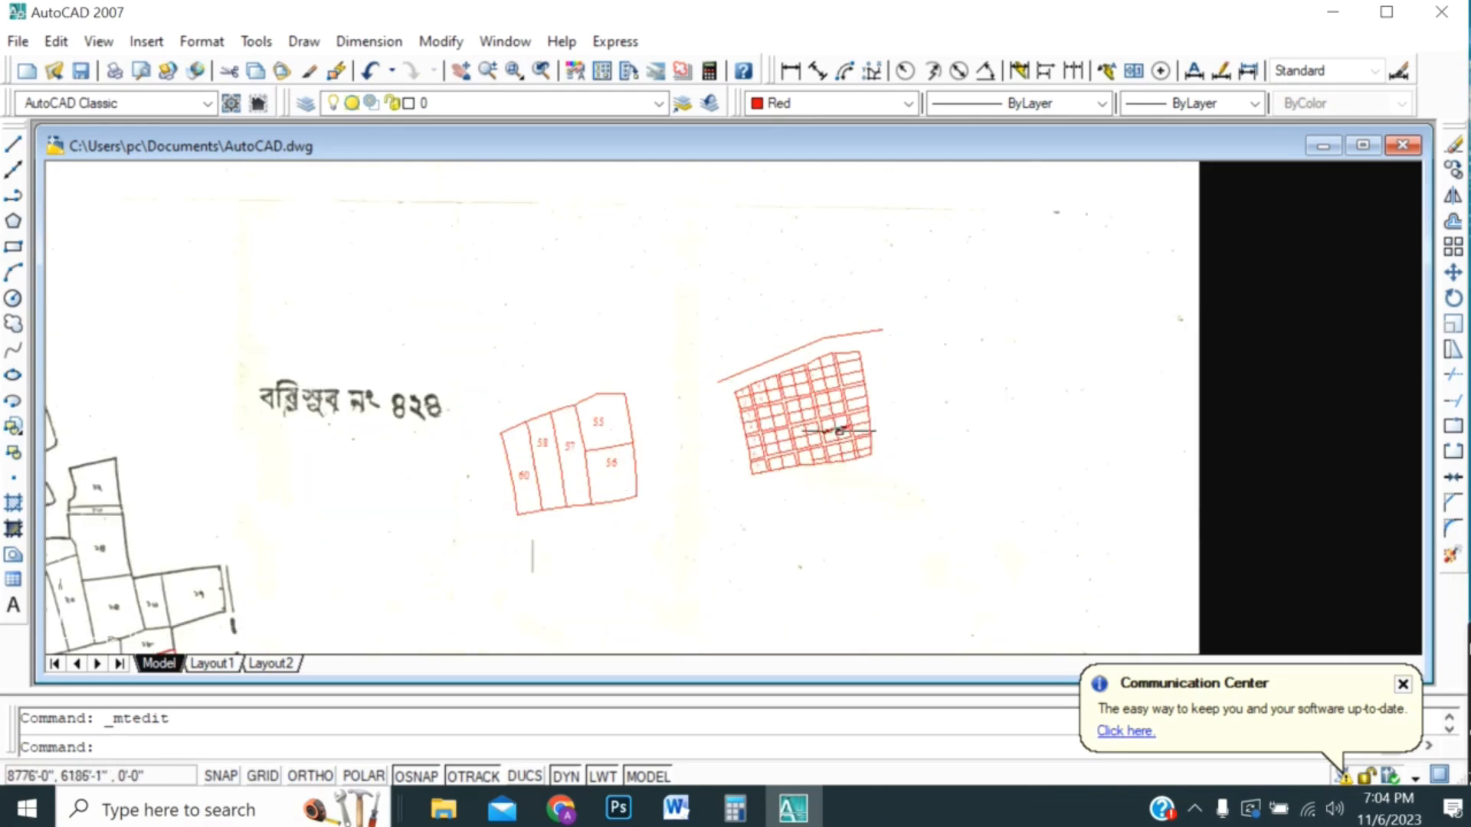
scroll(838, 431, up, 3)
scroll(839, 431, up, 2)
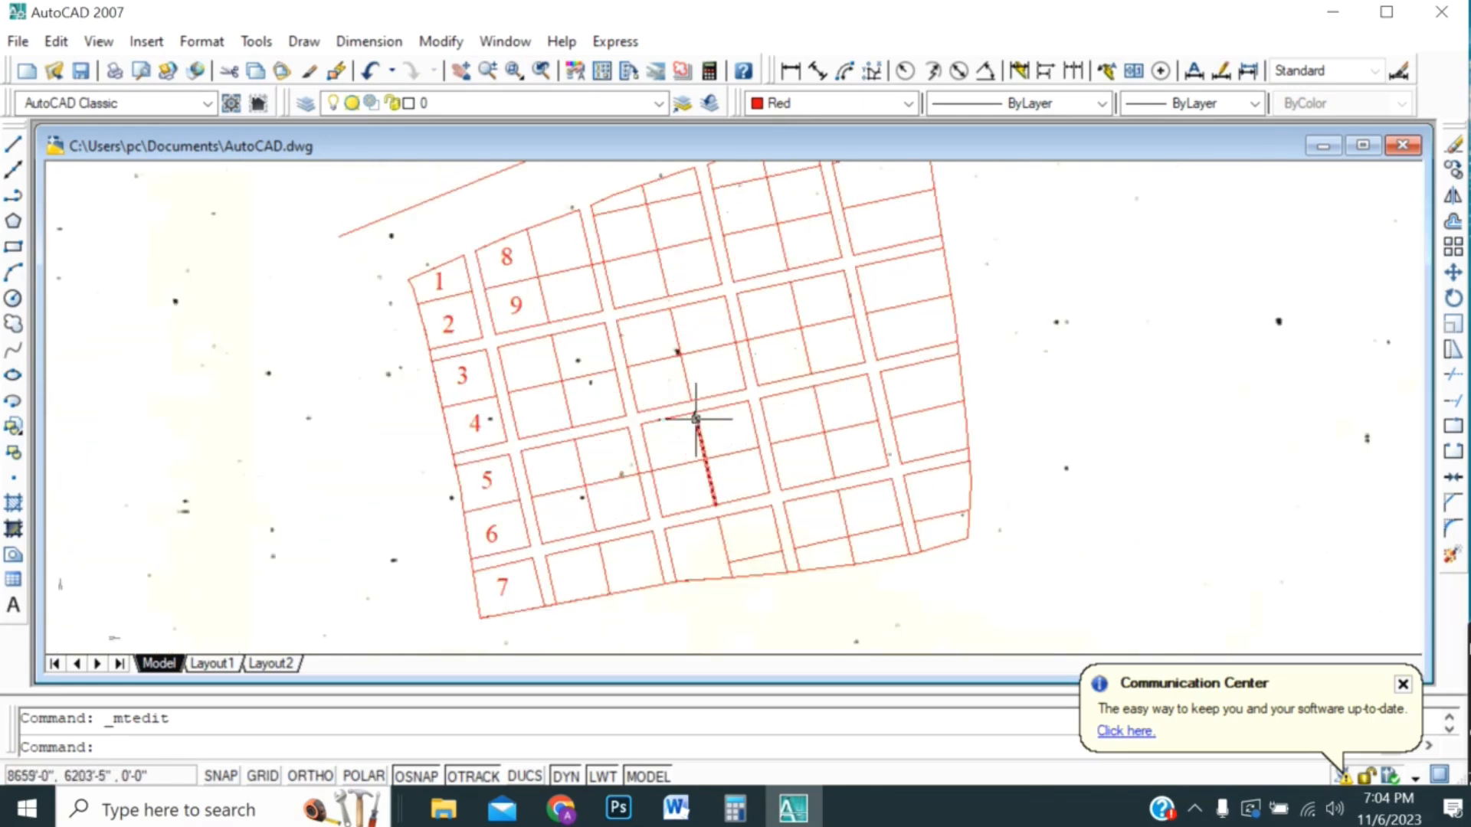
scroll(654, 479, down, 2)
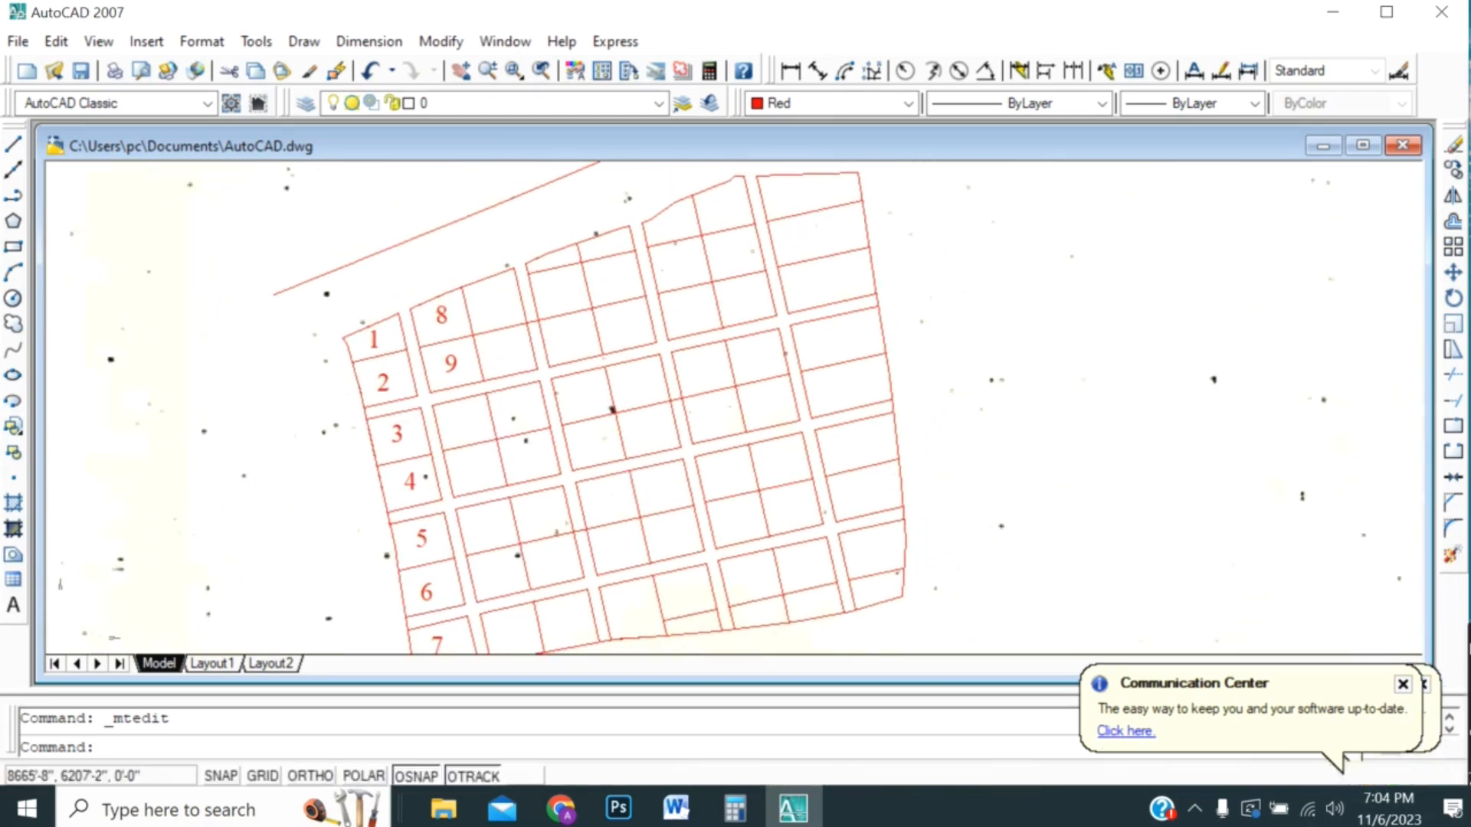
scroll(640, 476, down, 4)
scroll(637, 474, up, 2)
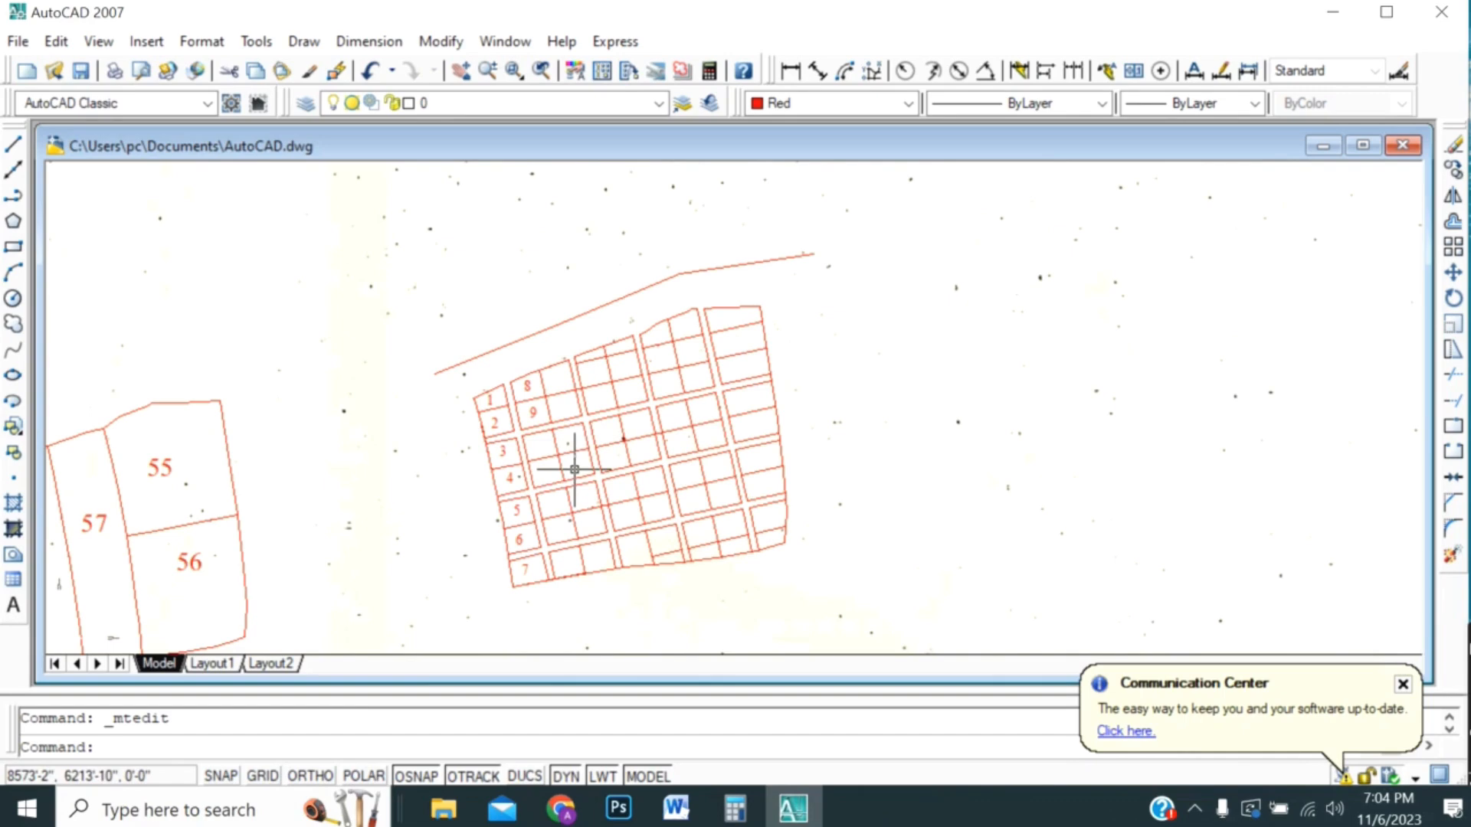
scroll(542, 483, up, 4)
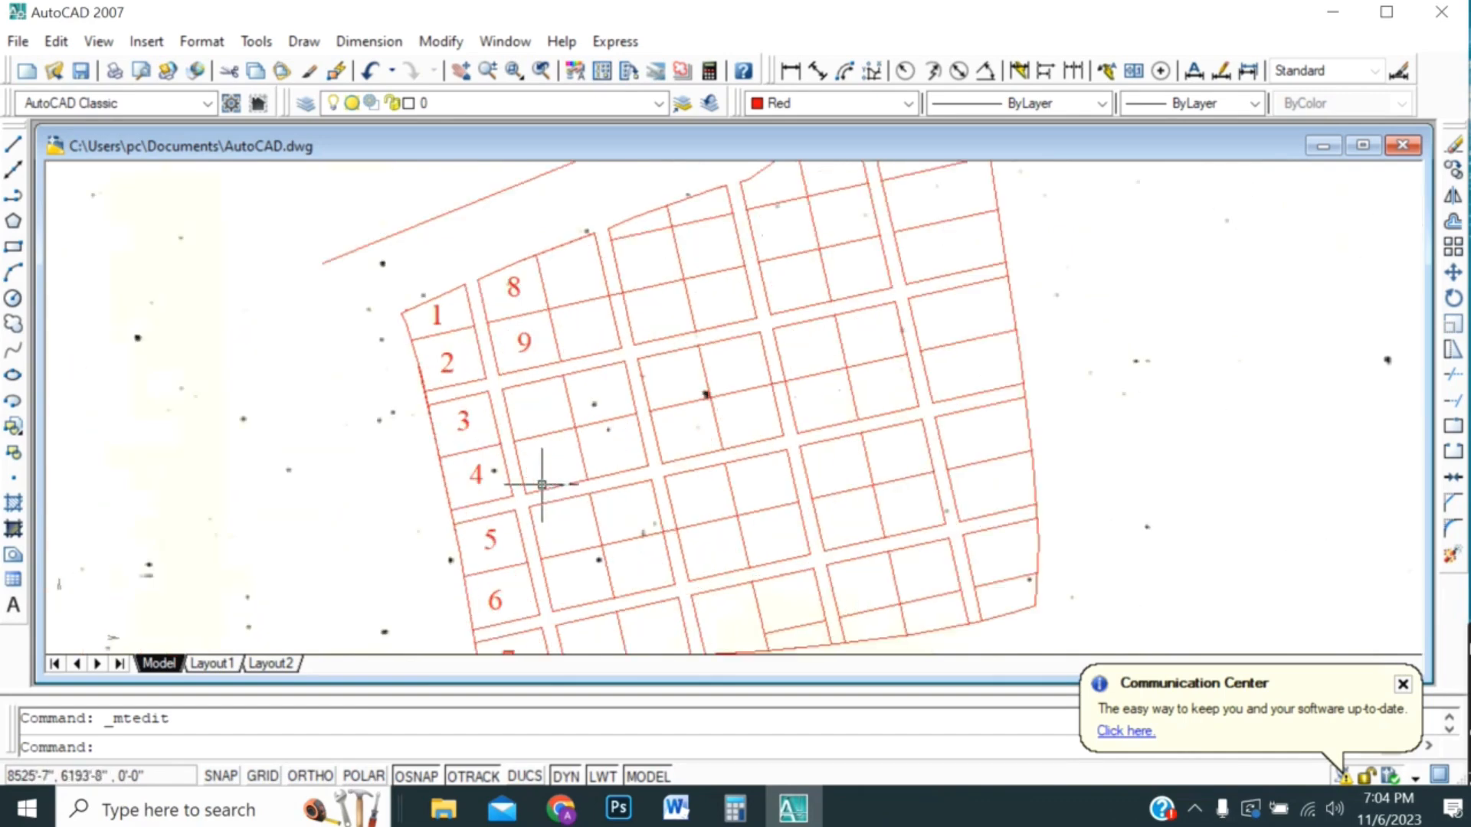
- Erase the plot number labels 1 to 9 from the subdivided block
click(526, 351)
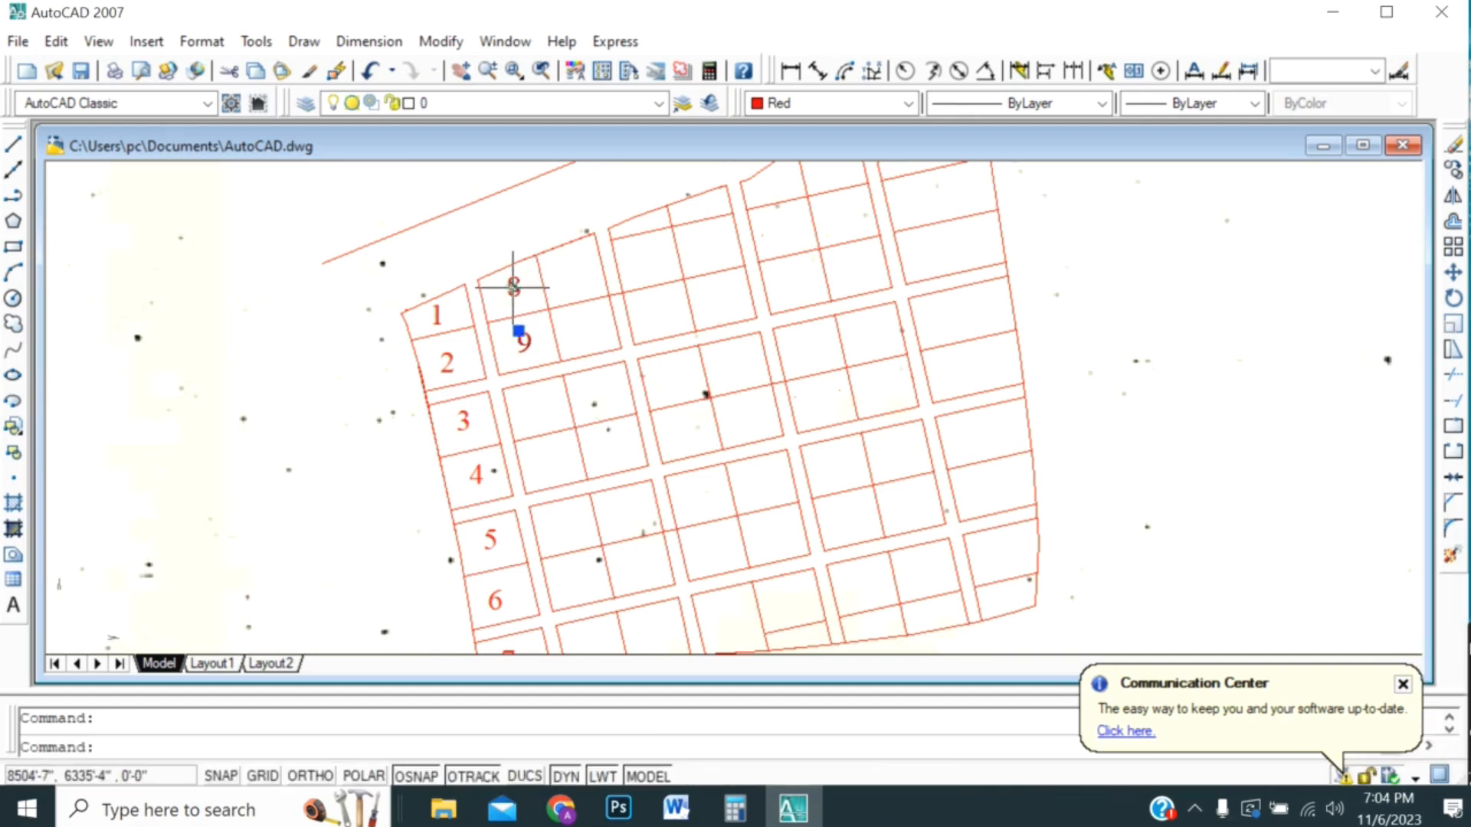
click(435, 310)
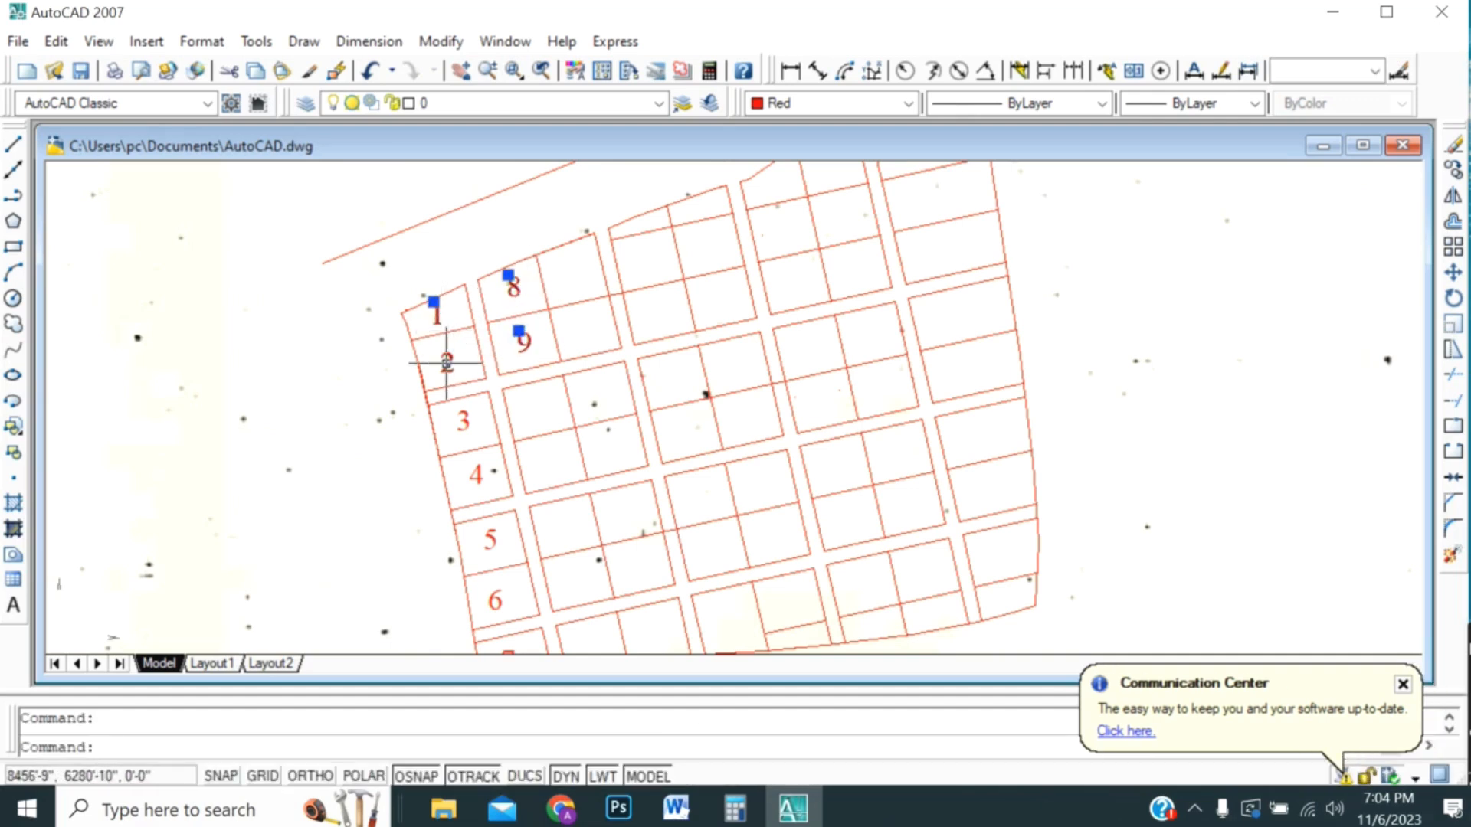
click(445, 358)
click(463, 420)
click(476, 473)
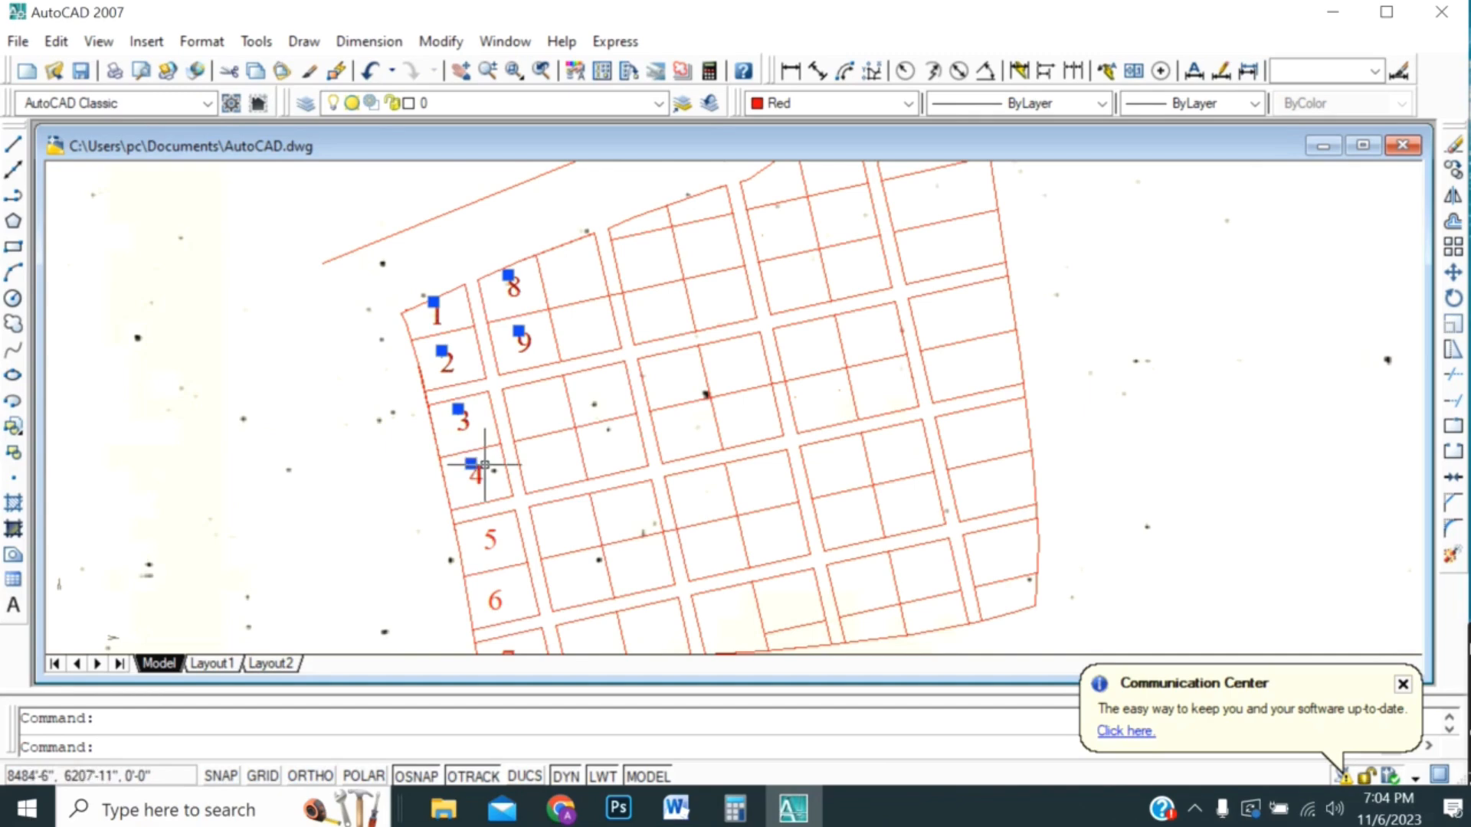
scroll(498, 387, down, 2)
scroll(510, 532, up, 2)
click(498, 561)
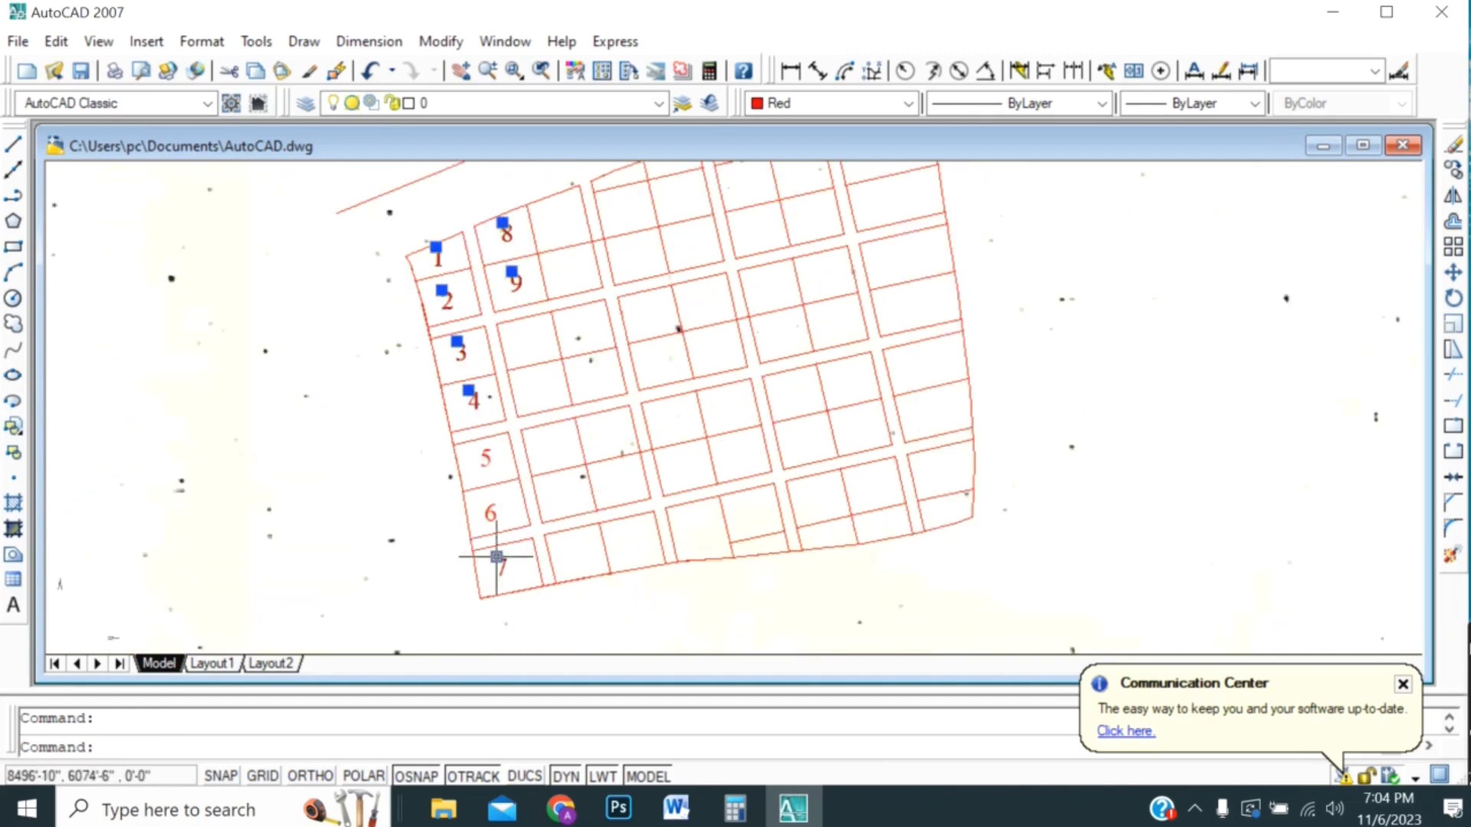
click(488, 511)
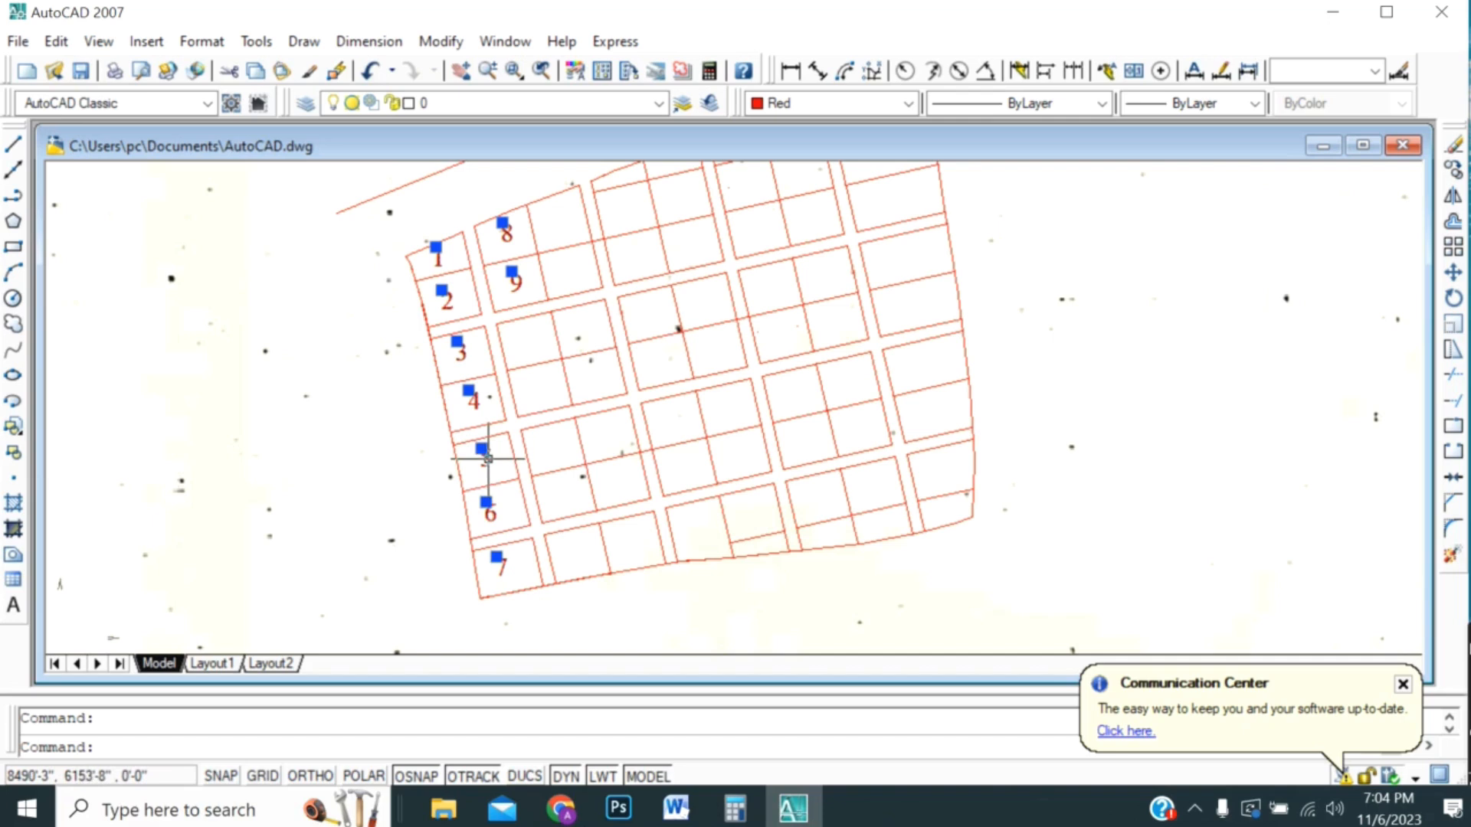
key(Delete)
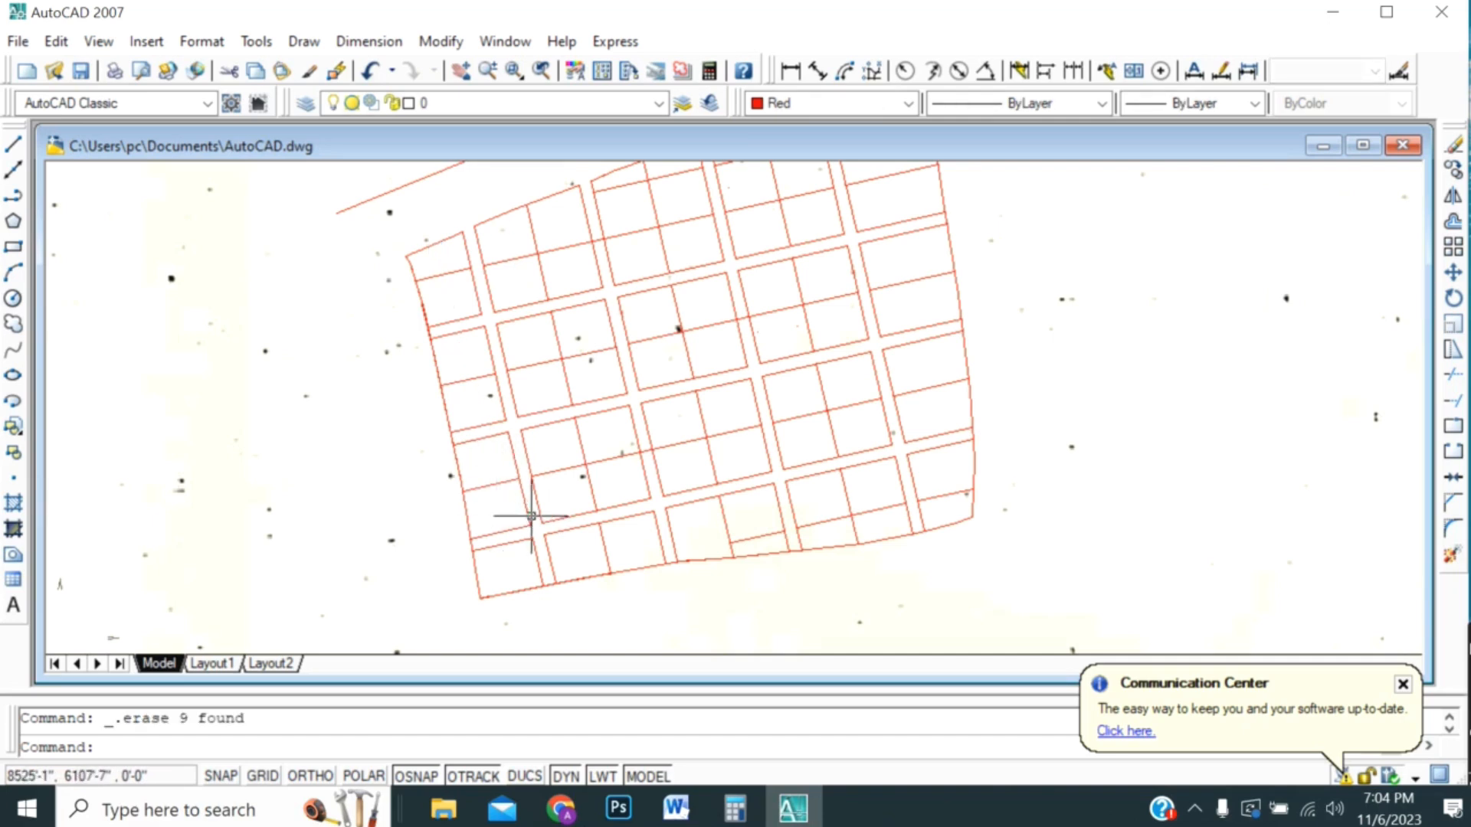
- Undo the erasure of the plot number labels in the subdivided block
scroll(484, 404, down, 2)
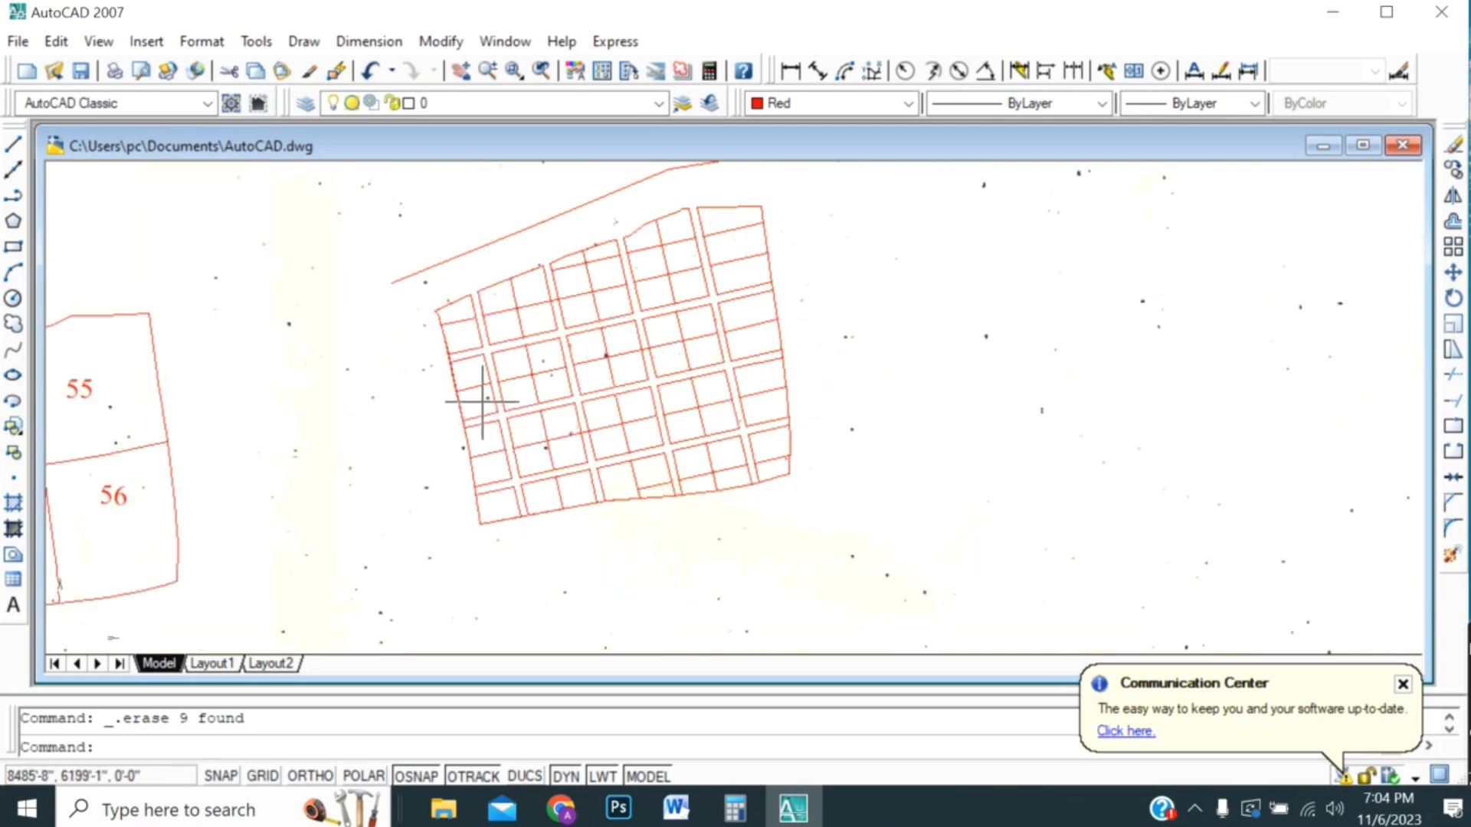
scroll(564, 388, up, 2)
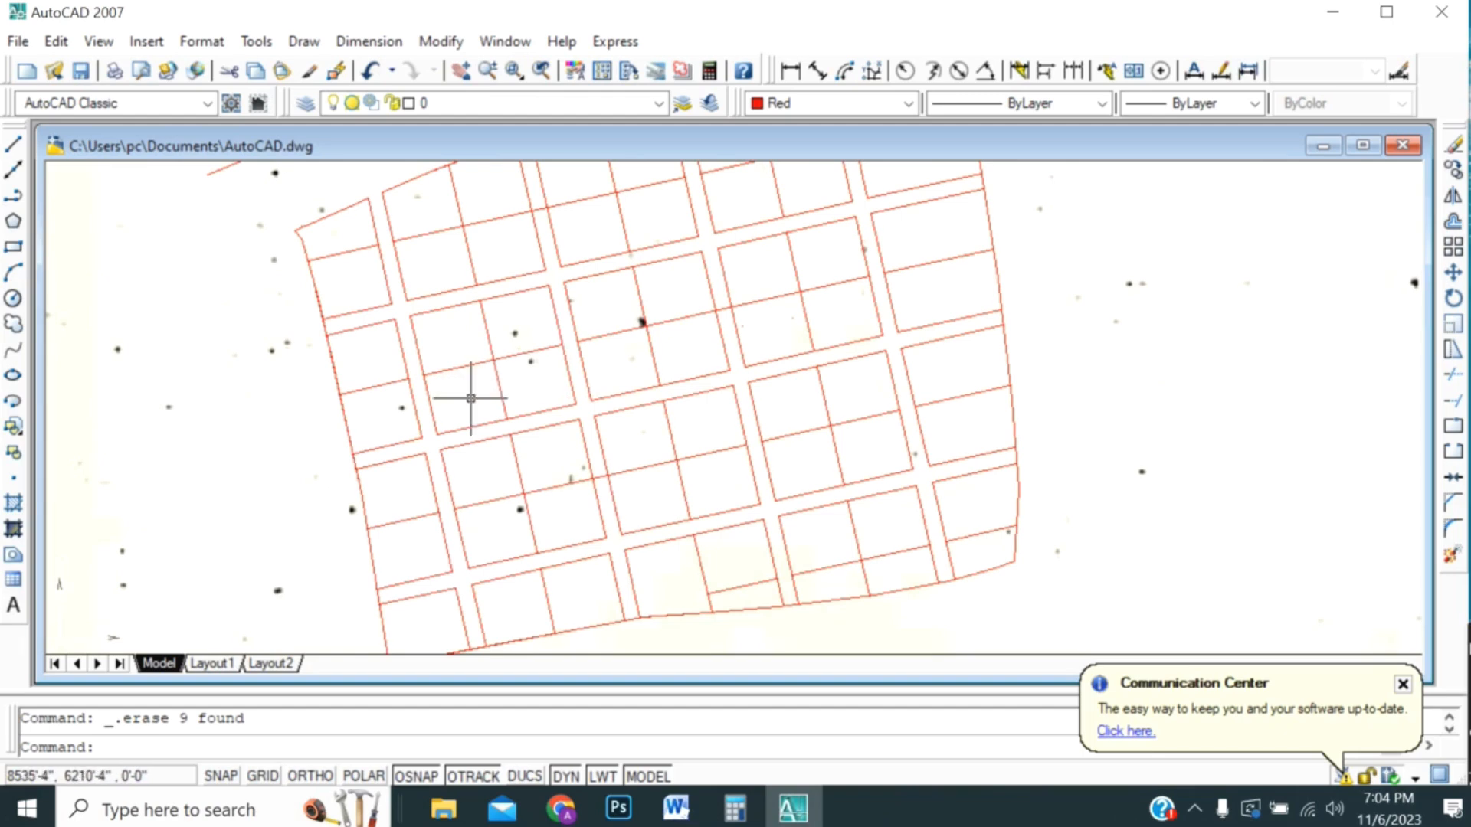
scroll(470, 397, up, 2)
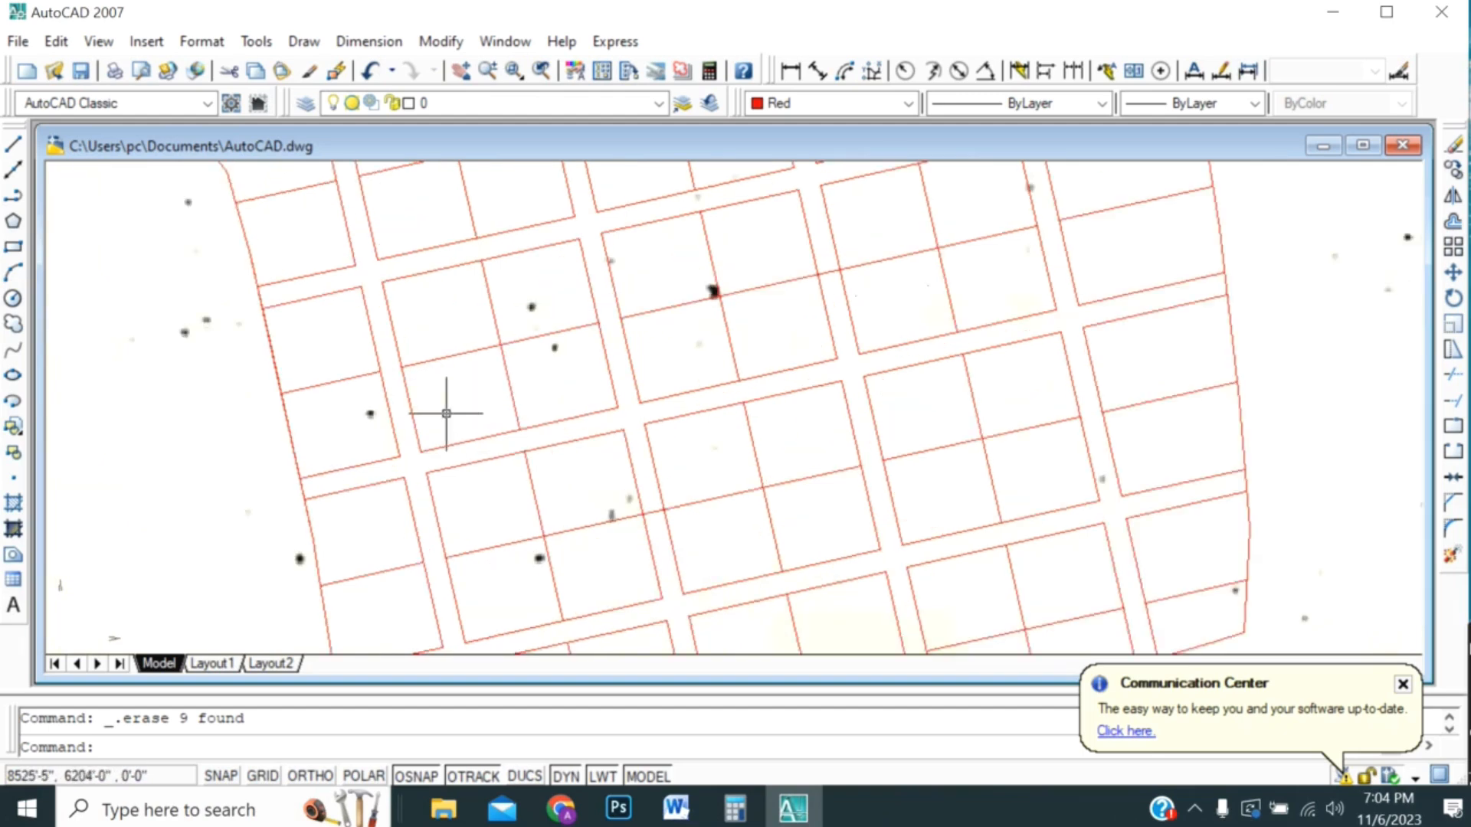
key(ctrl+z)
key(ctrl+z)
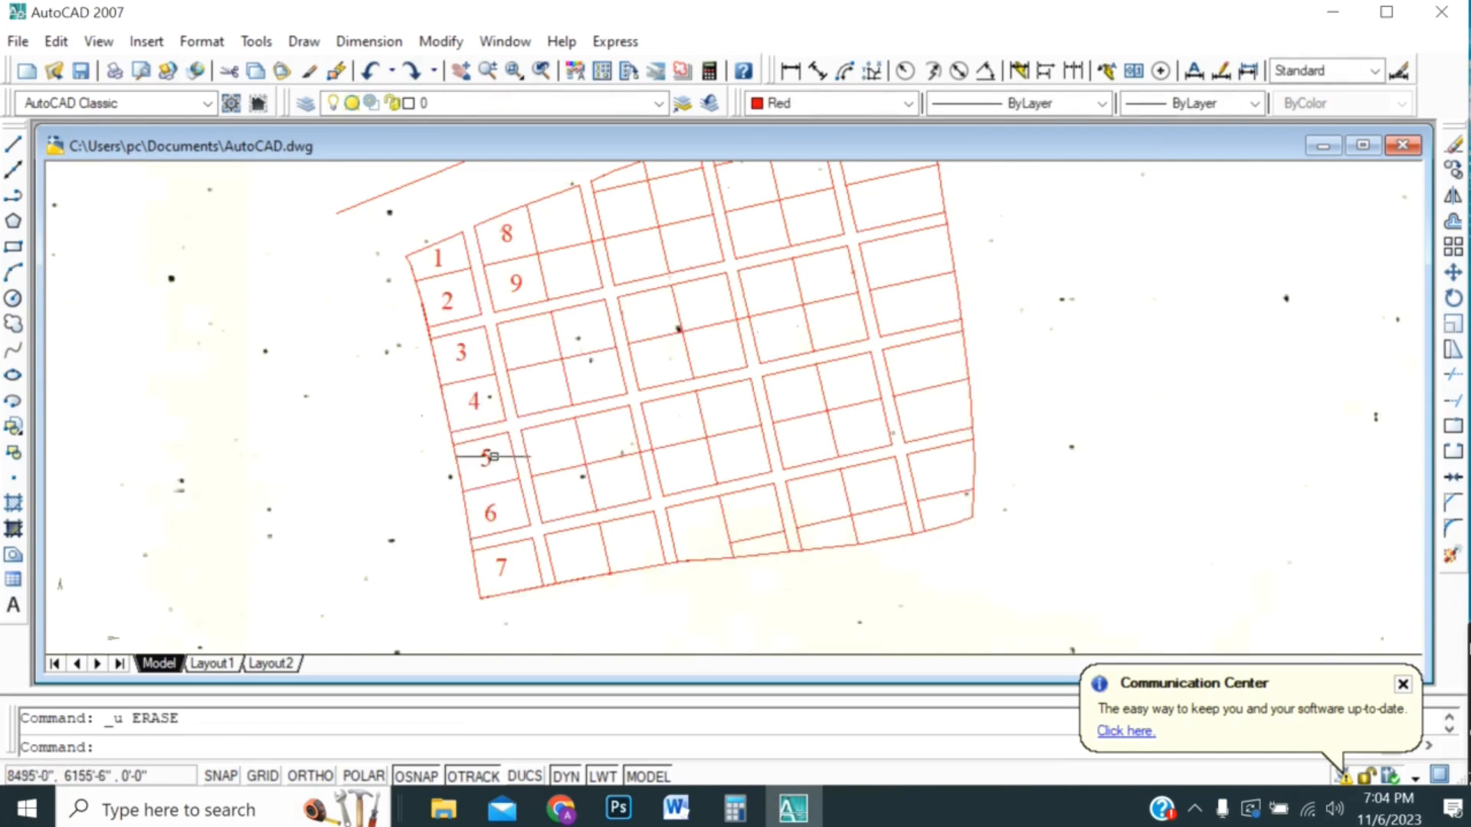
- Dismiss the Communication Center notification
scroll(494, 457, up, 2)
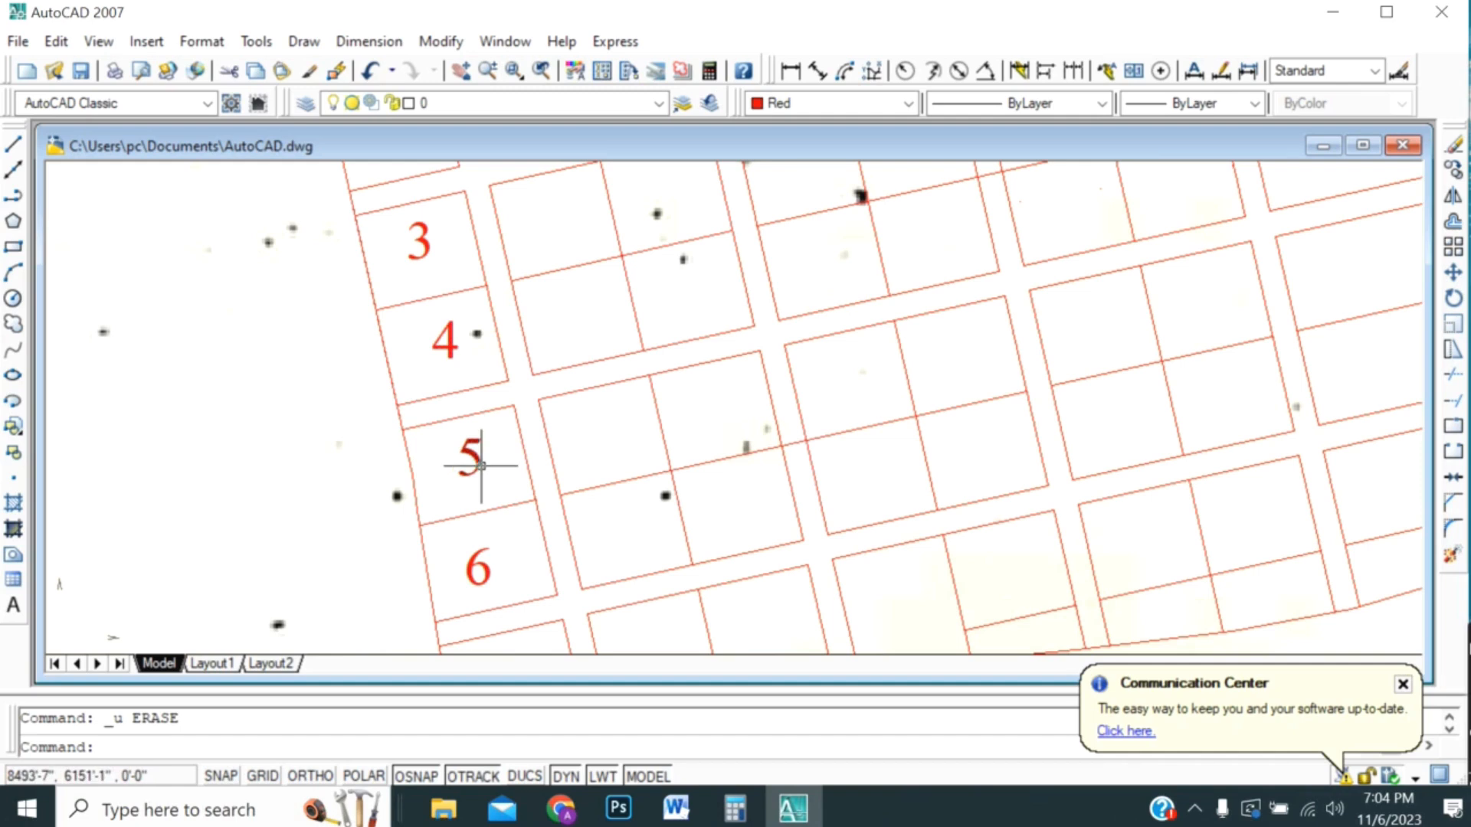
scroll(481, 465, down, 2)
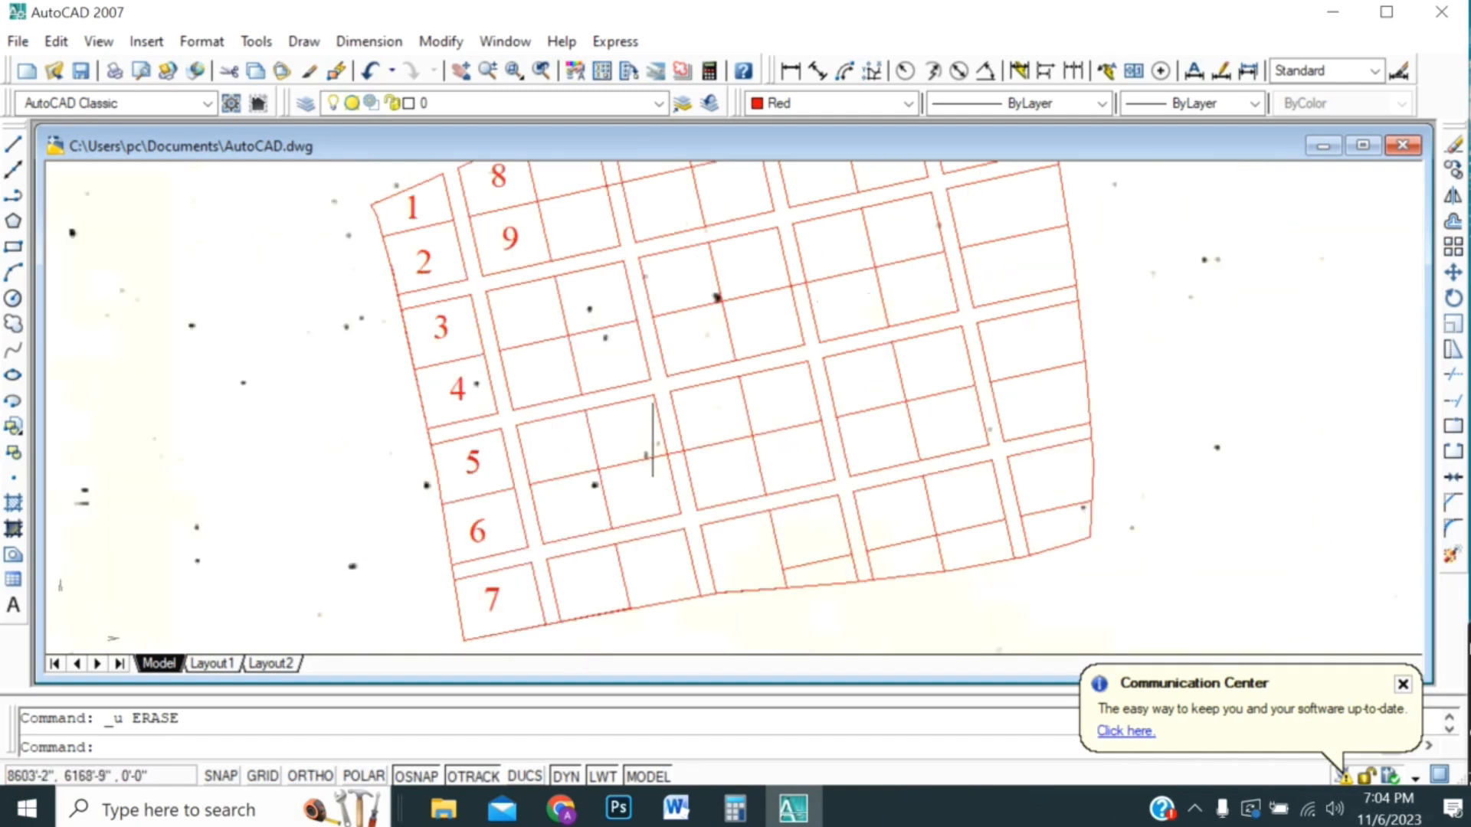
scroll(535, 315, down, 1)
scroll(535, 315, up, 2)
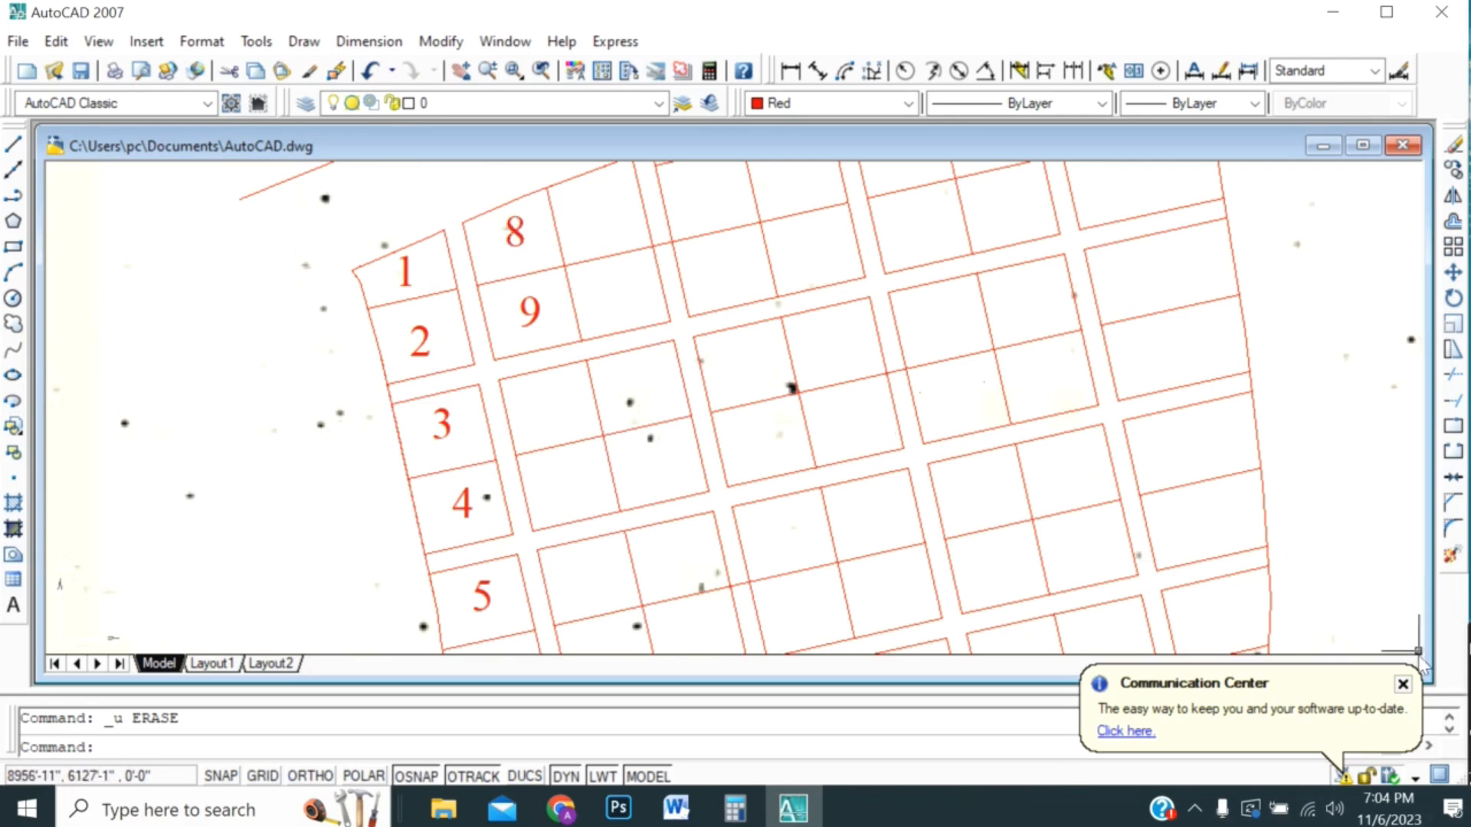
click(1403, 684)
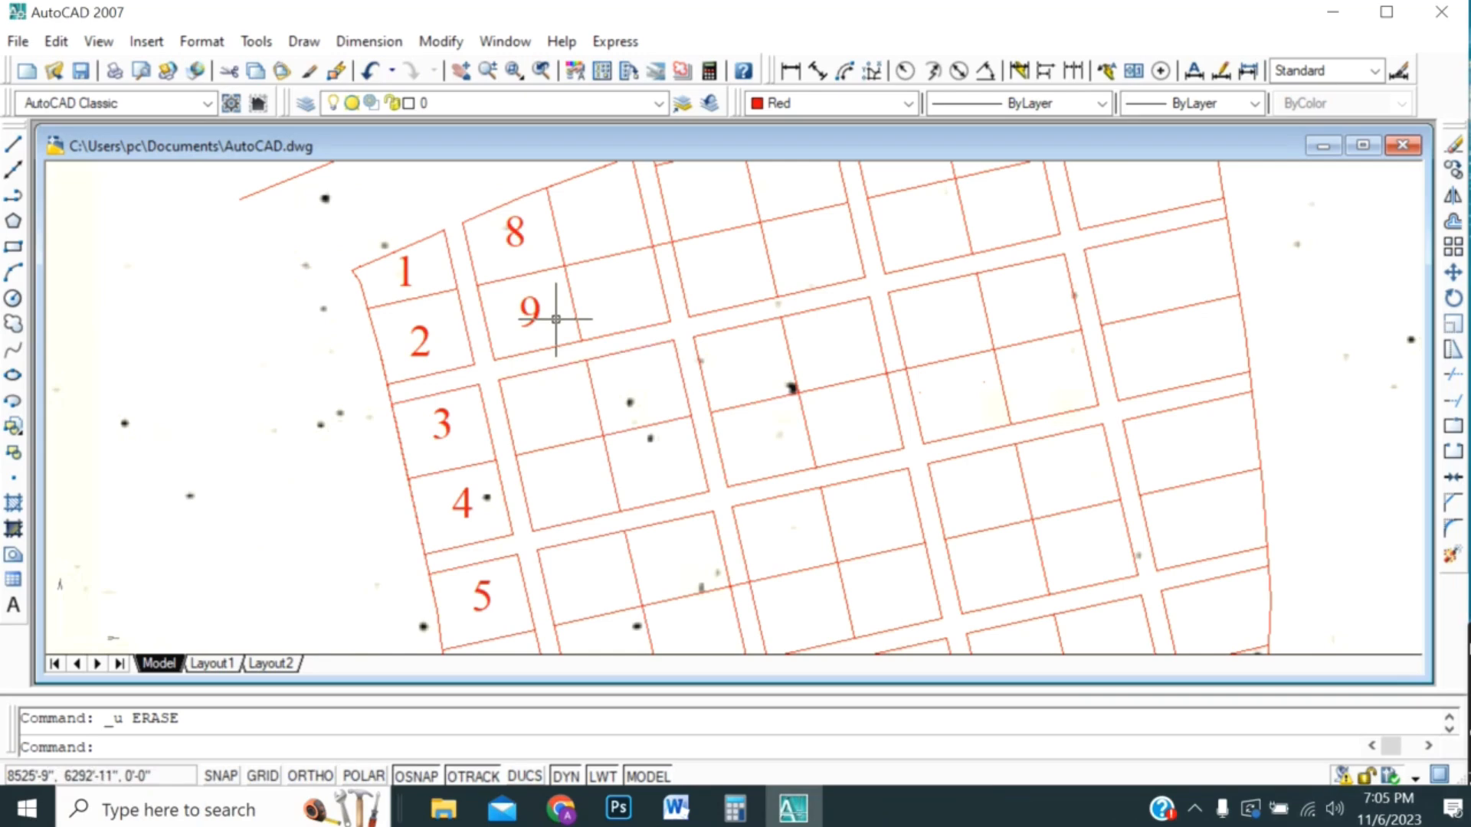
- Change the colour of the original block with plots 55, 56, 57, 58 and 60, including its labels, to Blue and deselect it
scroll(556, 319, down, 2)
click(582, 330)
scroll(582, 331, down, 2)
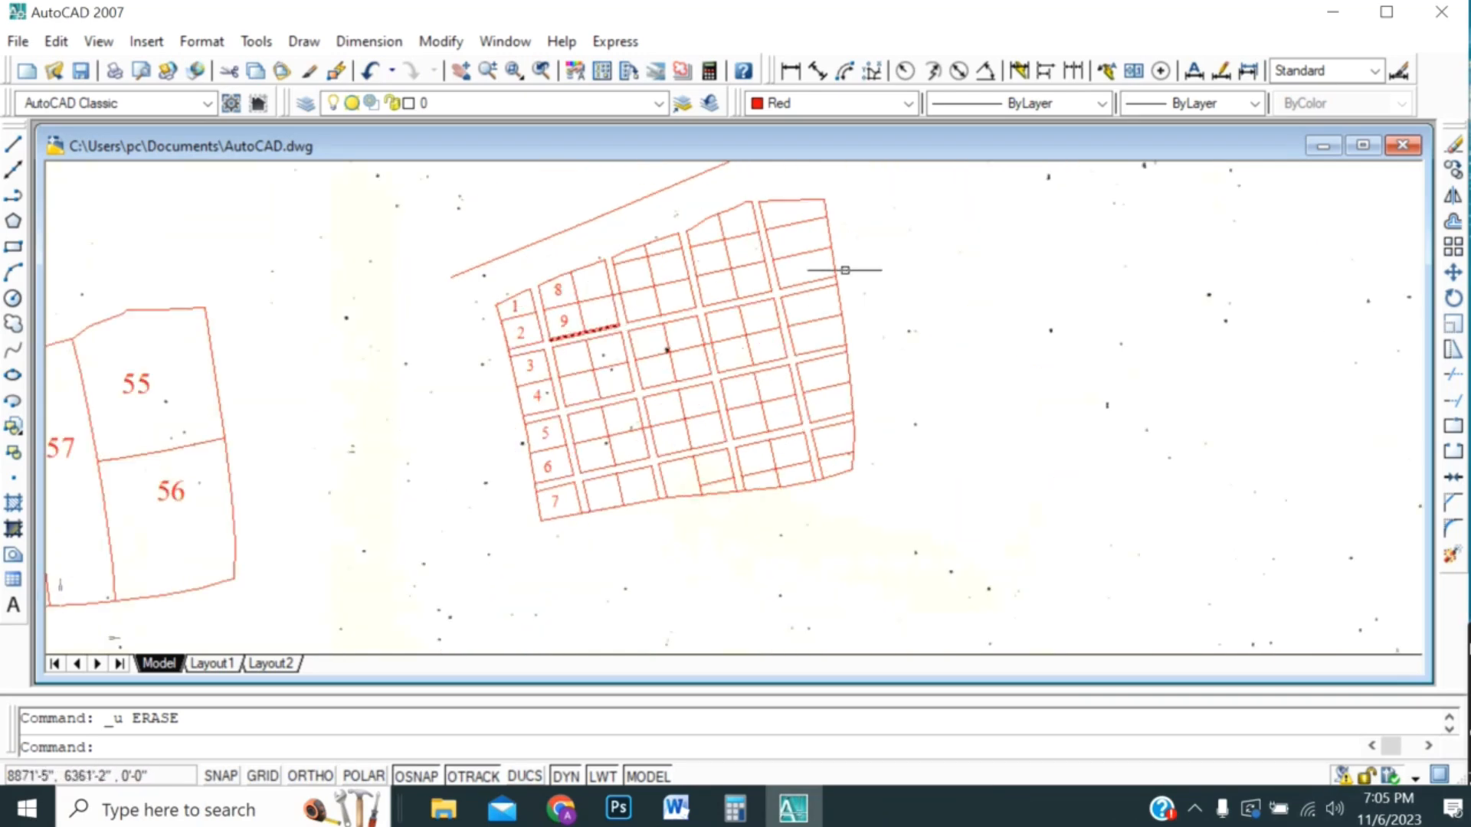
scroll(733, 368, down, 2)
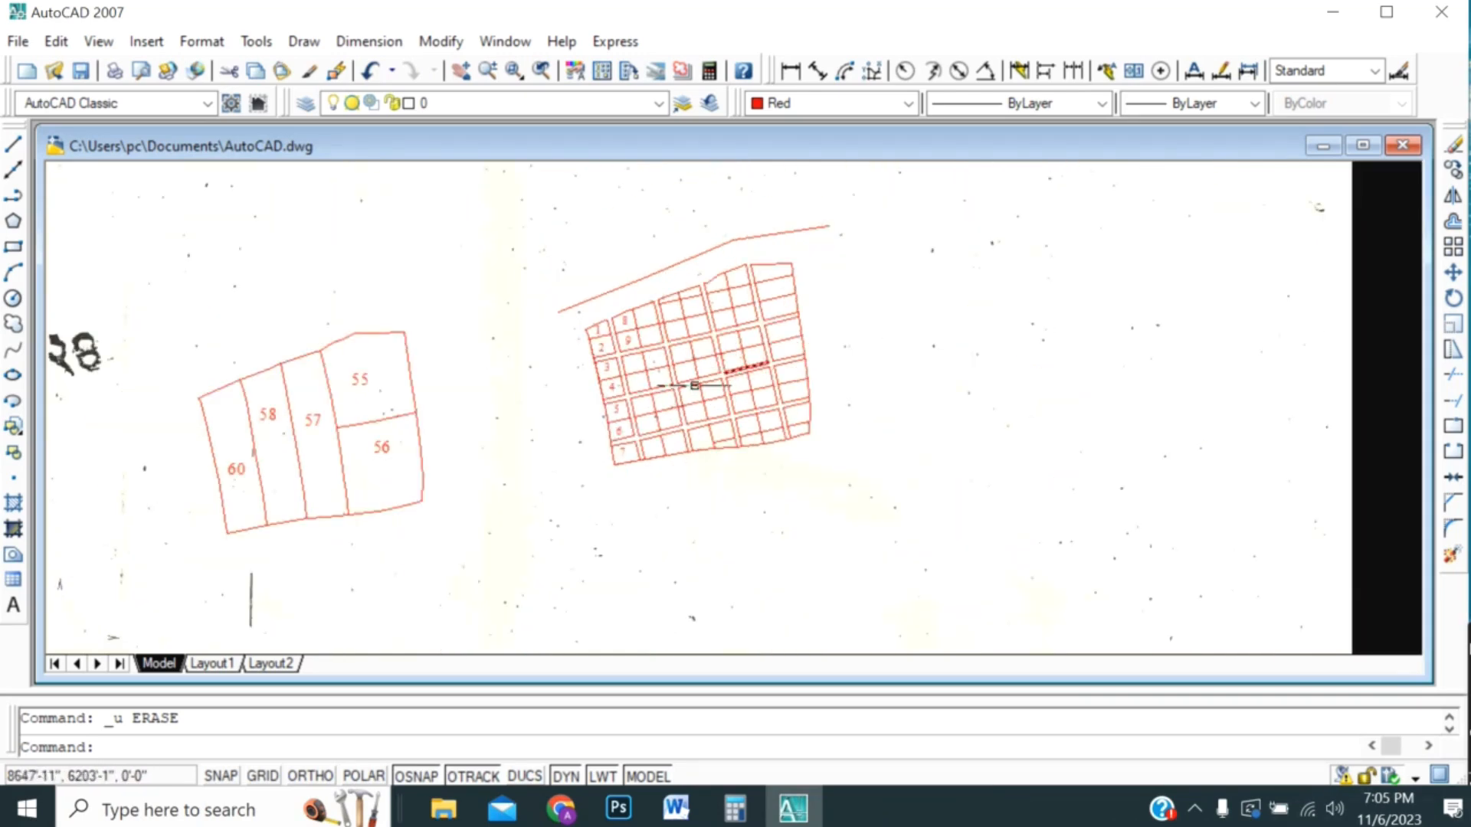
click(168, 289)
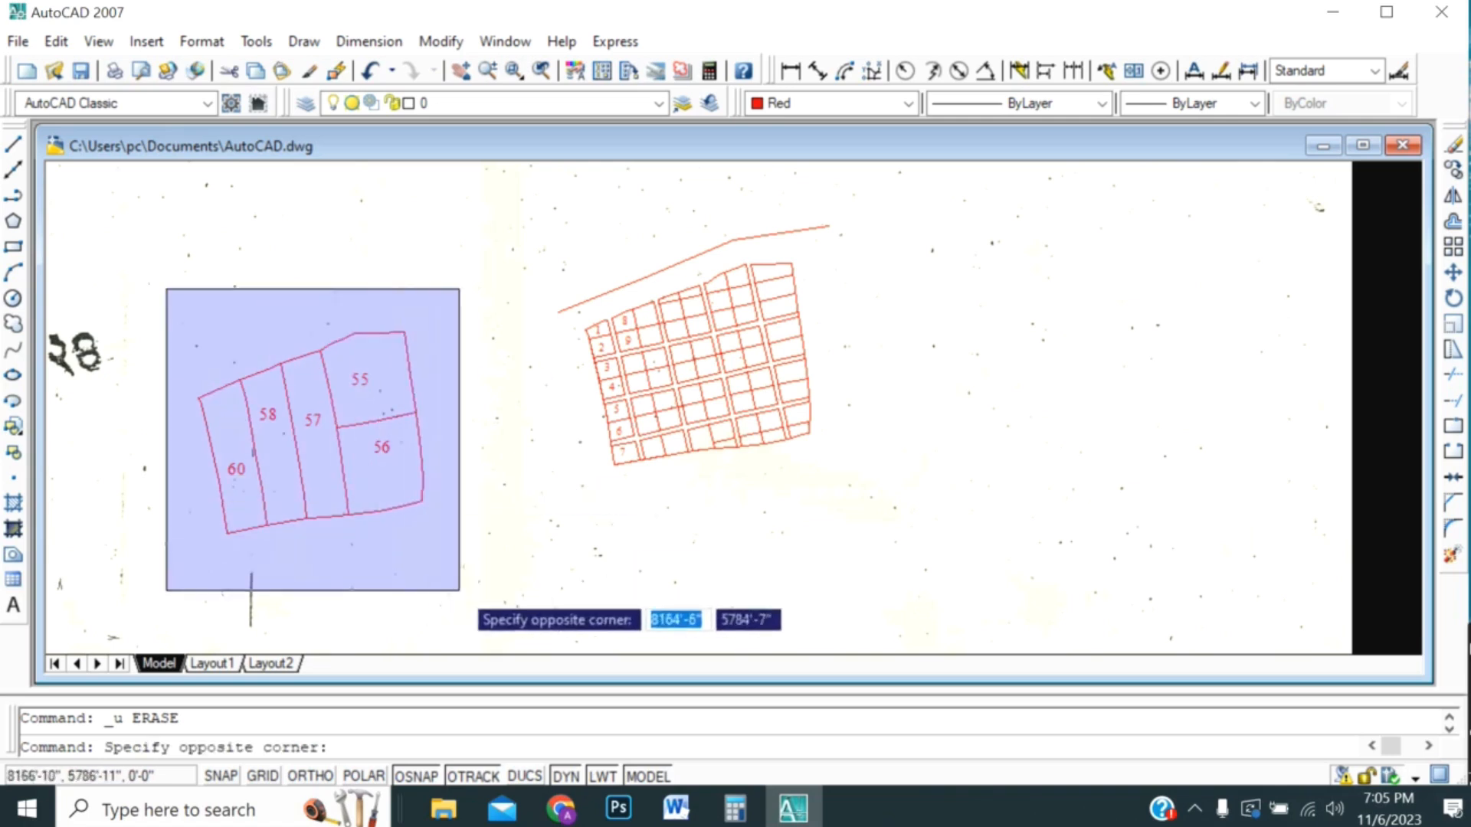
click(465, 587)
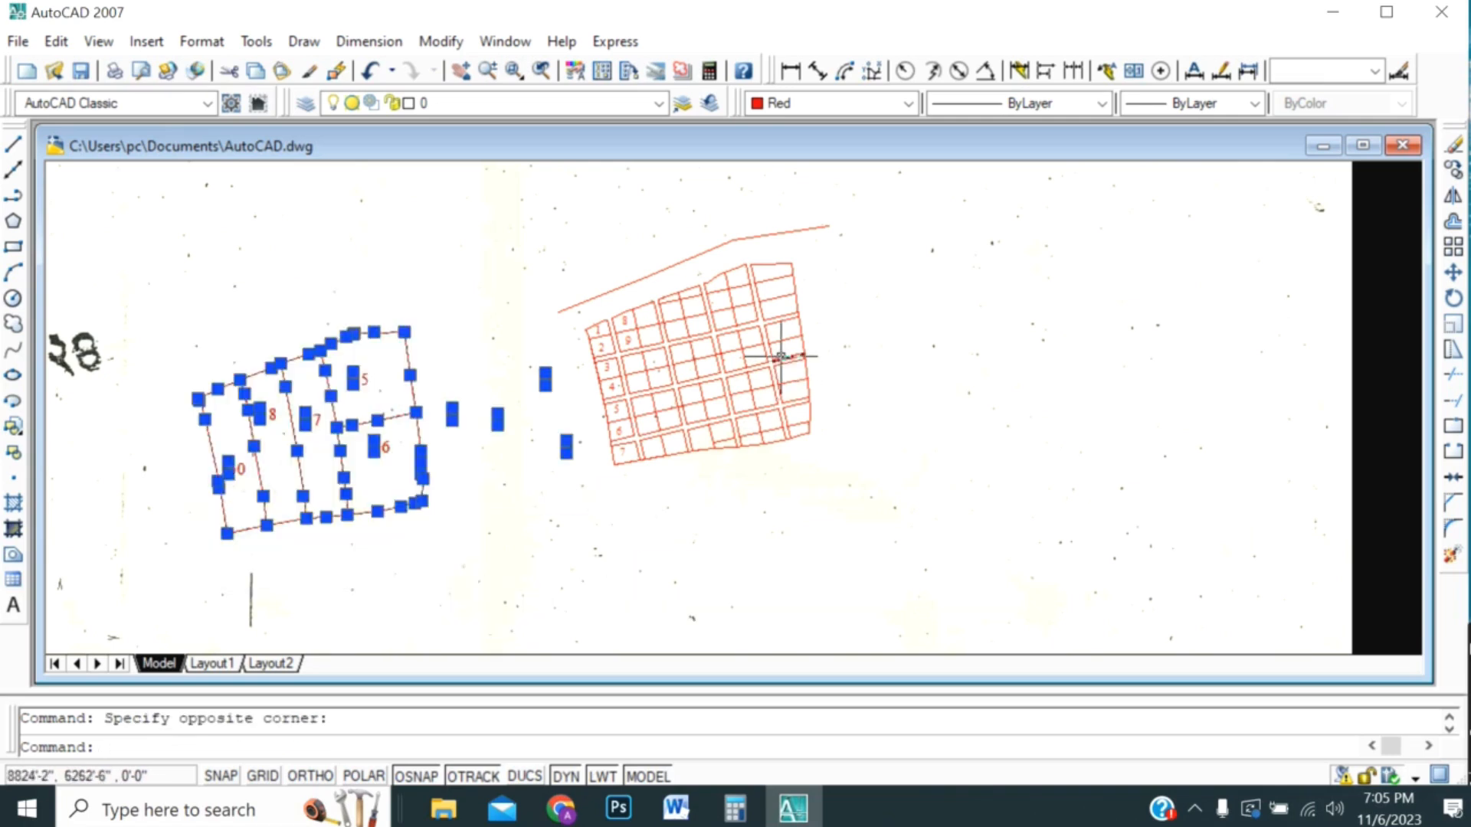
scroll(780, 356, up, 1)
scroll(959, 354, down, 2)
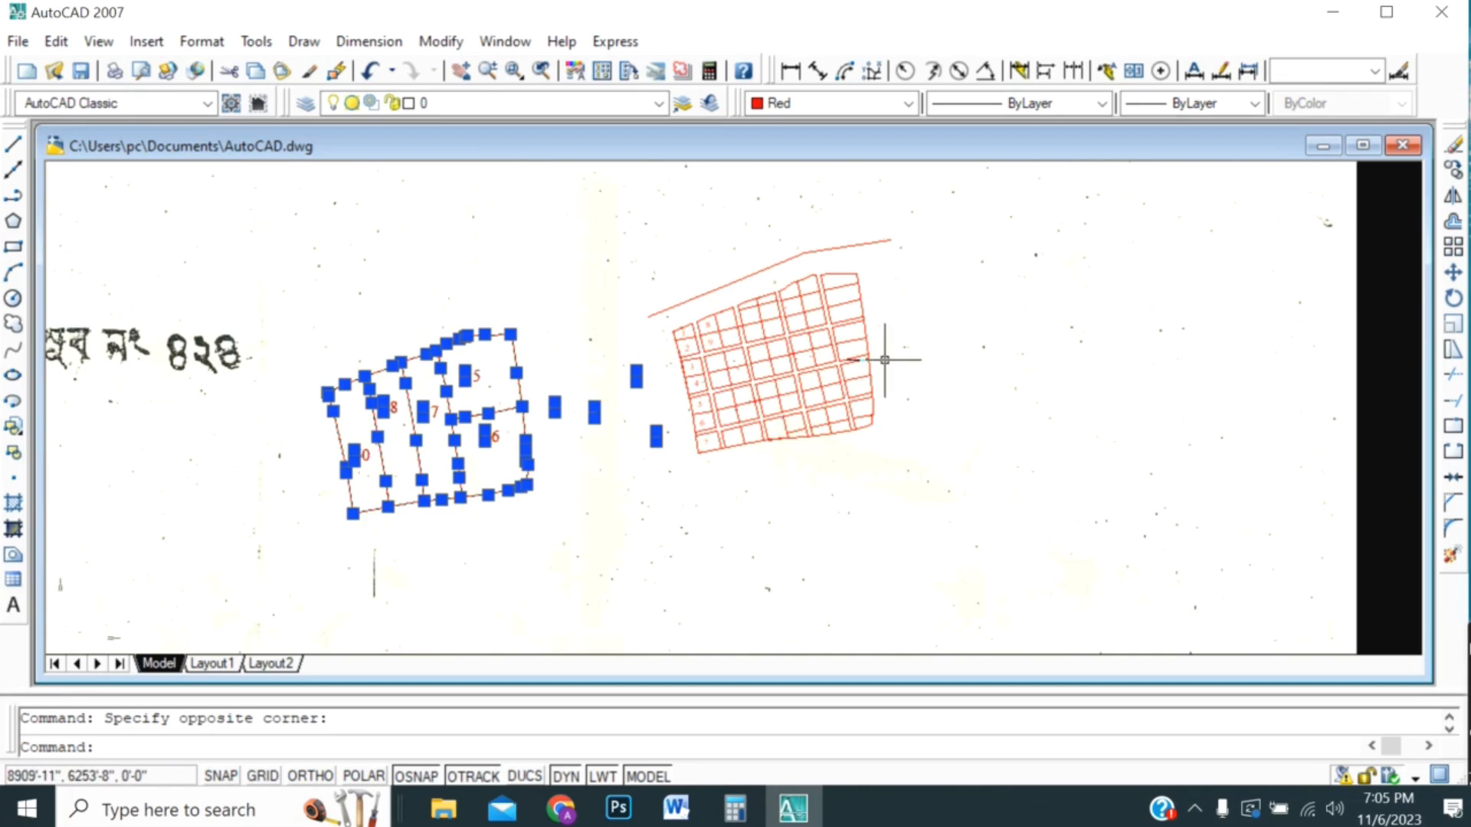
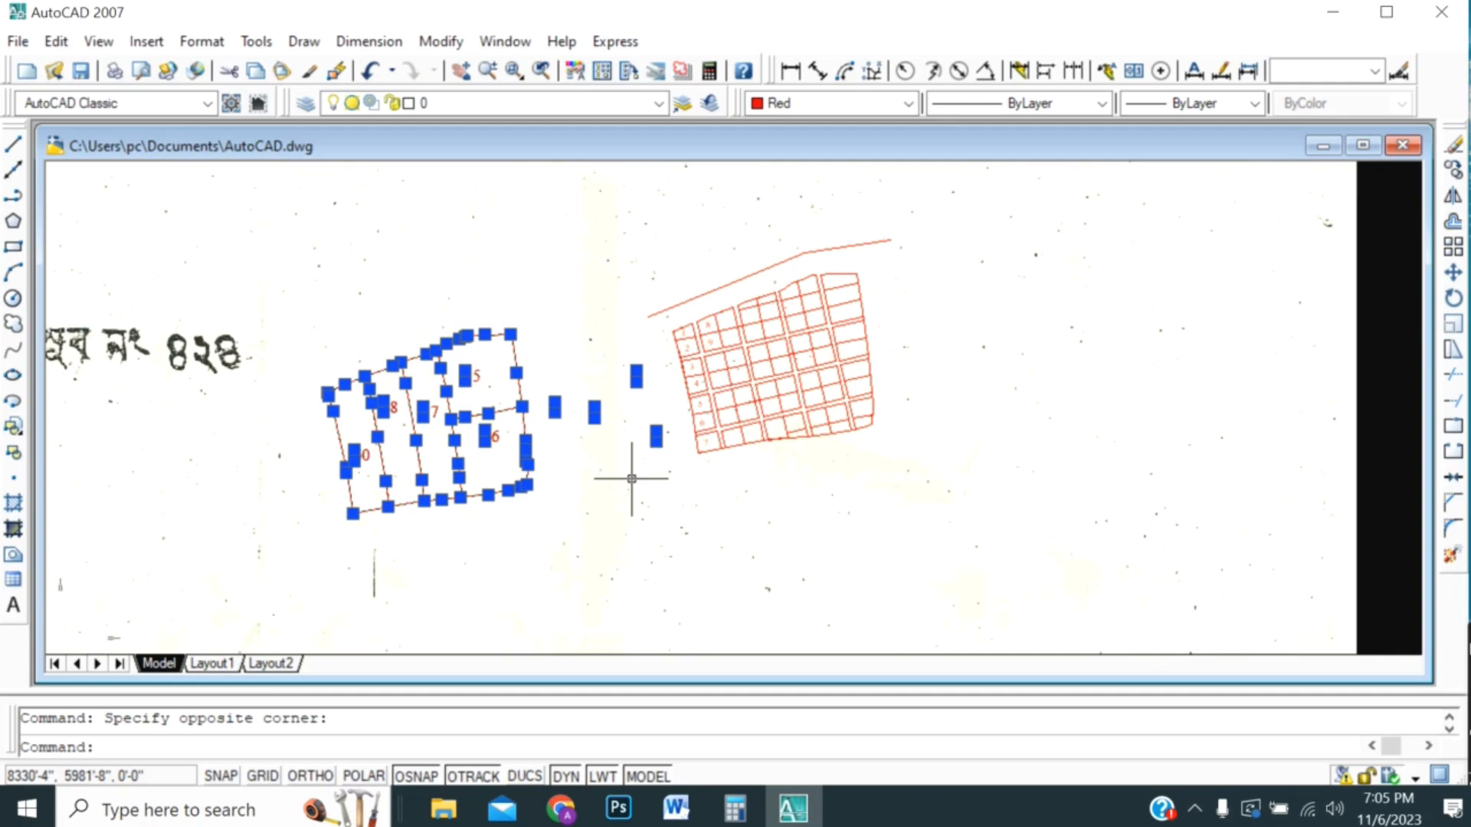
scroll(490, 451, up, 3)
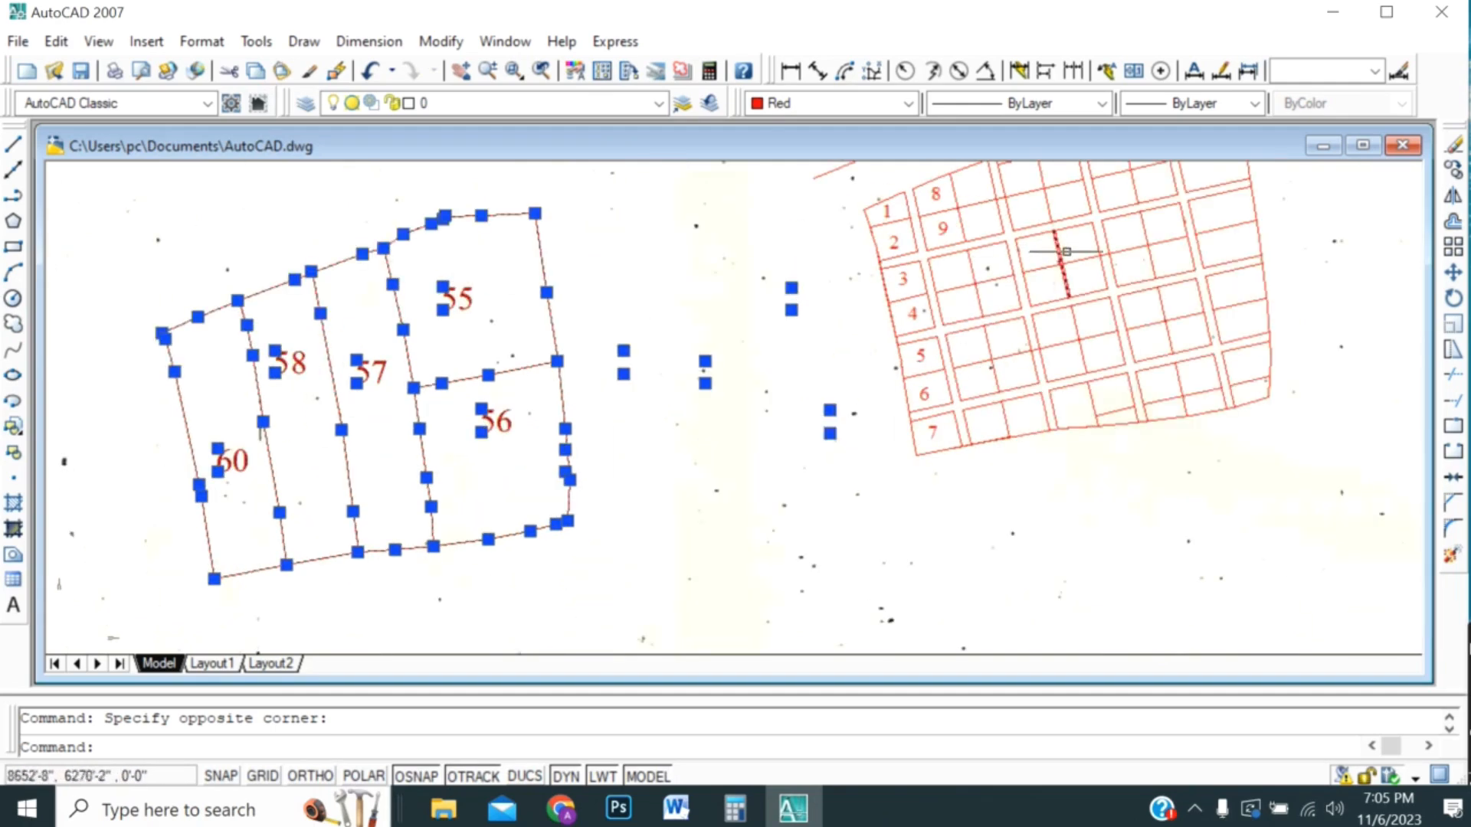
scroll(823, 422, down, 2)
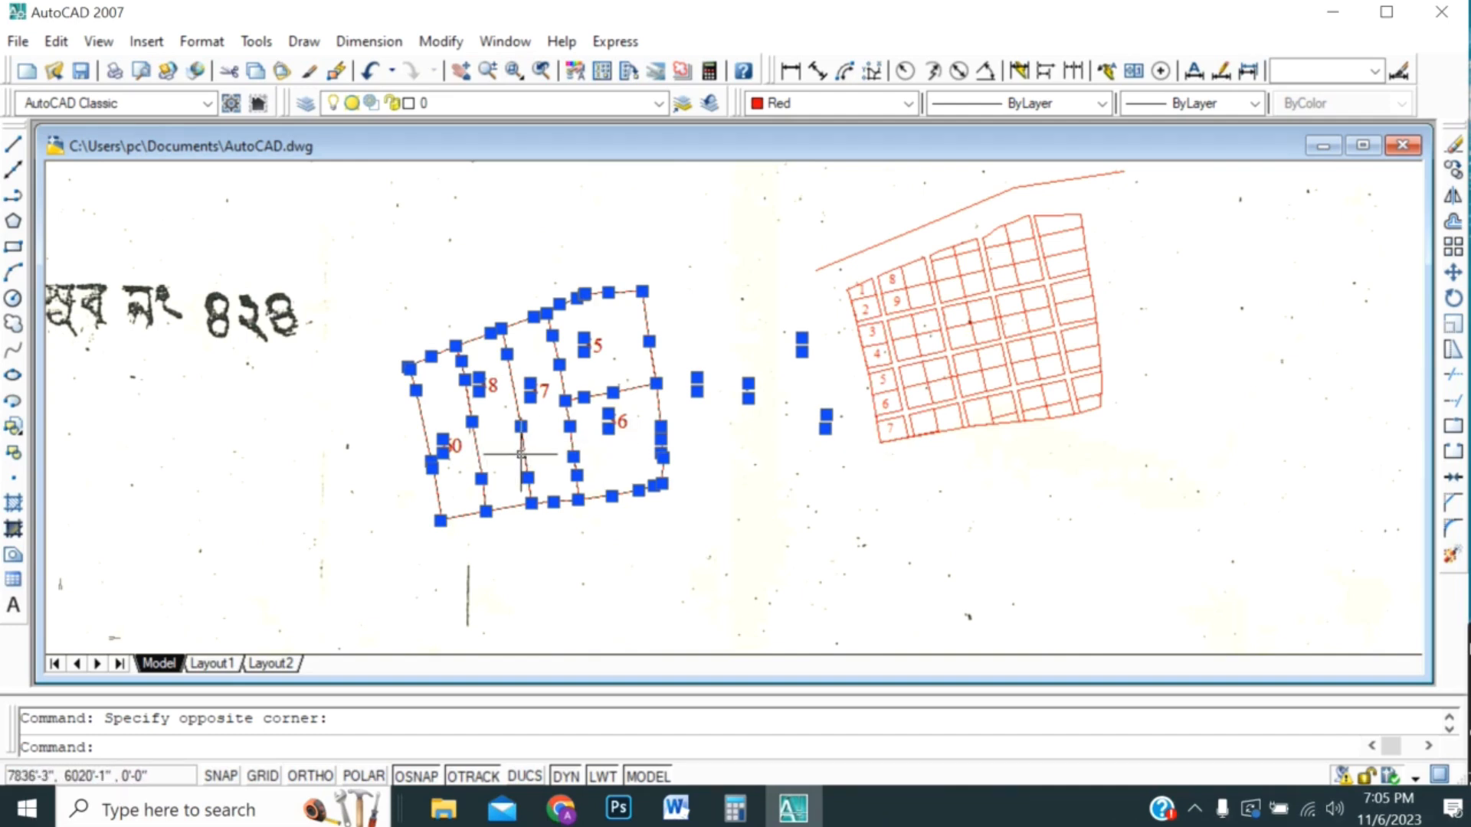
click(827, 104)
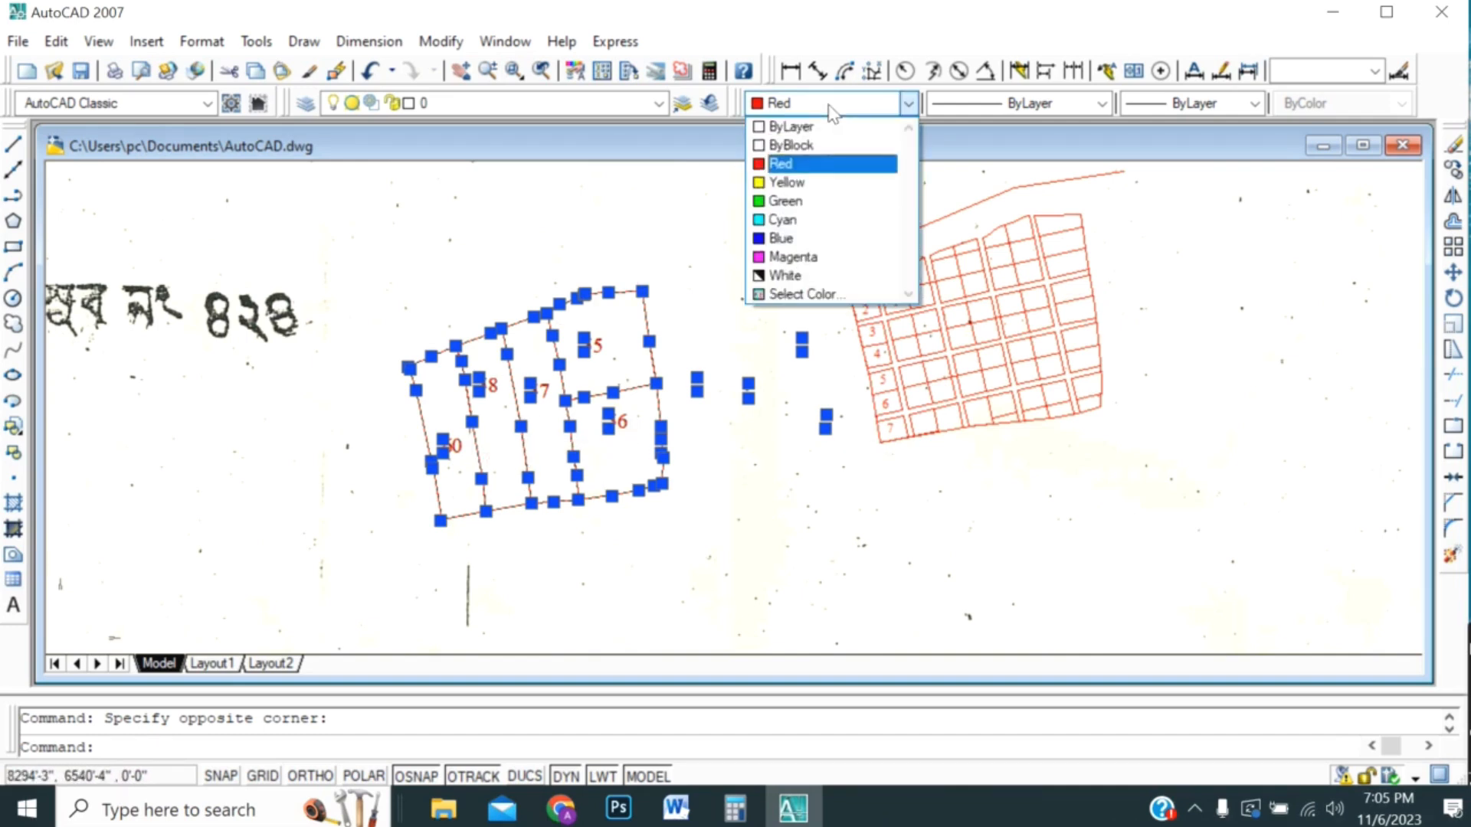
click(781, 239)
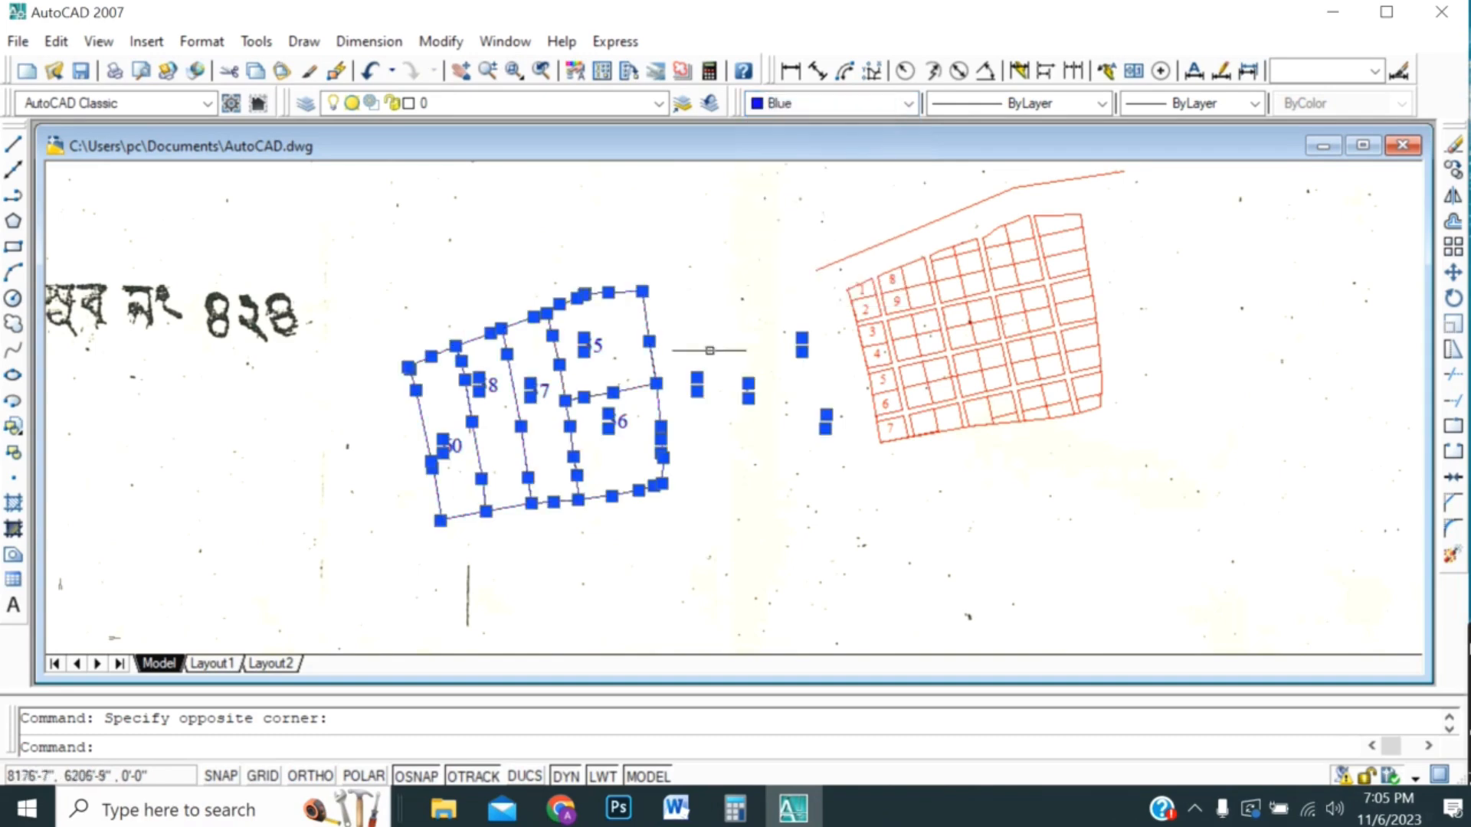
right_click(682, 326)
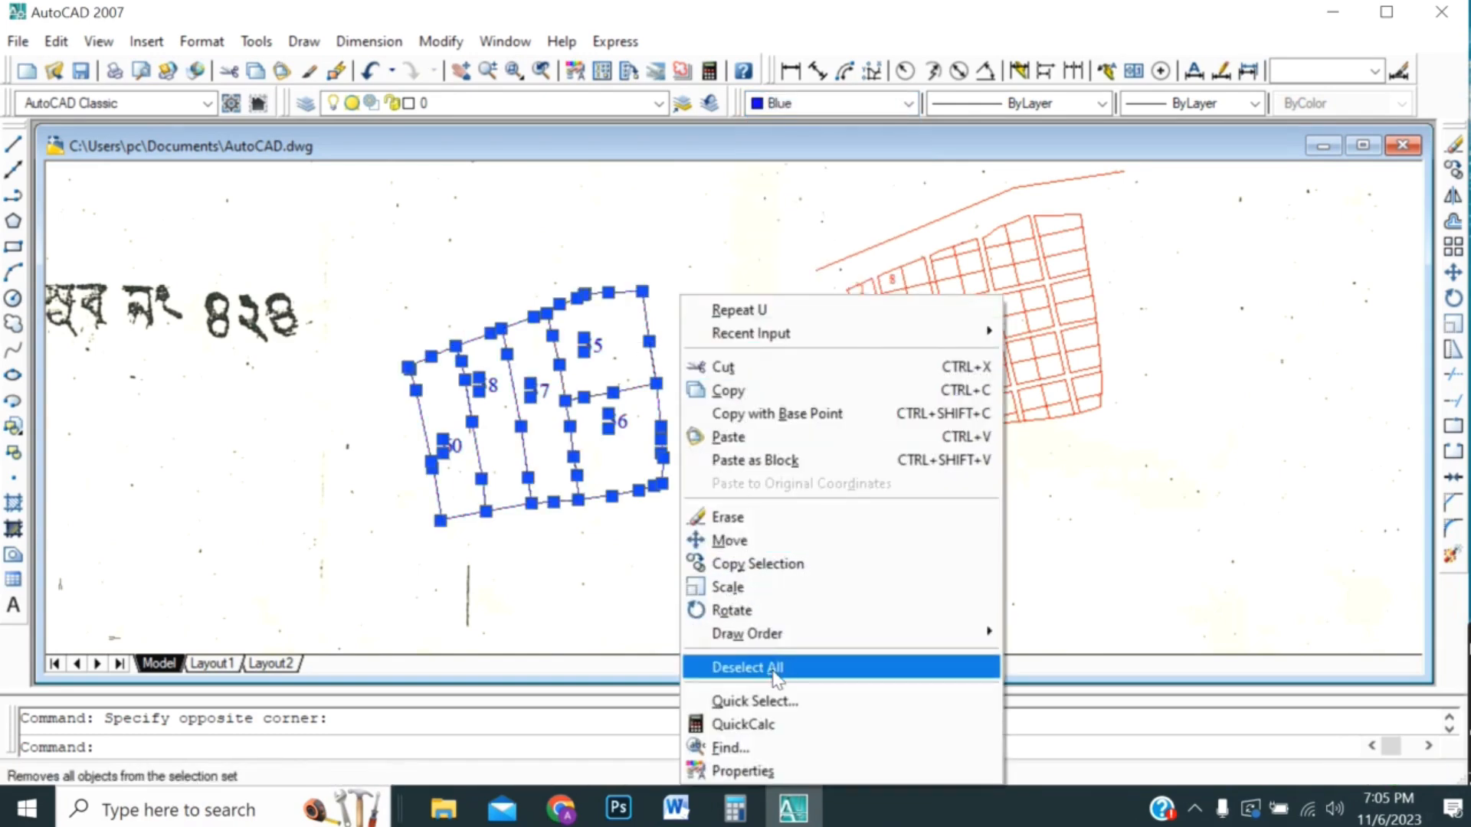
click(747, 667)
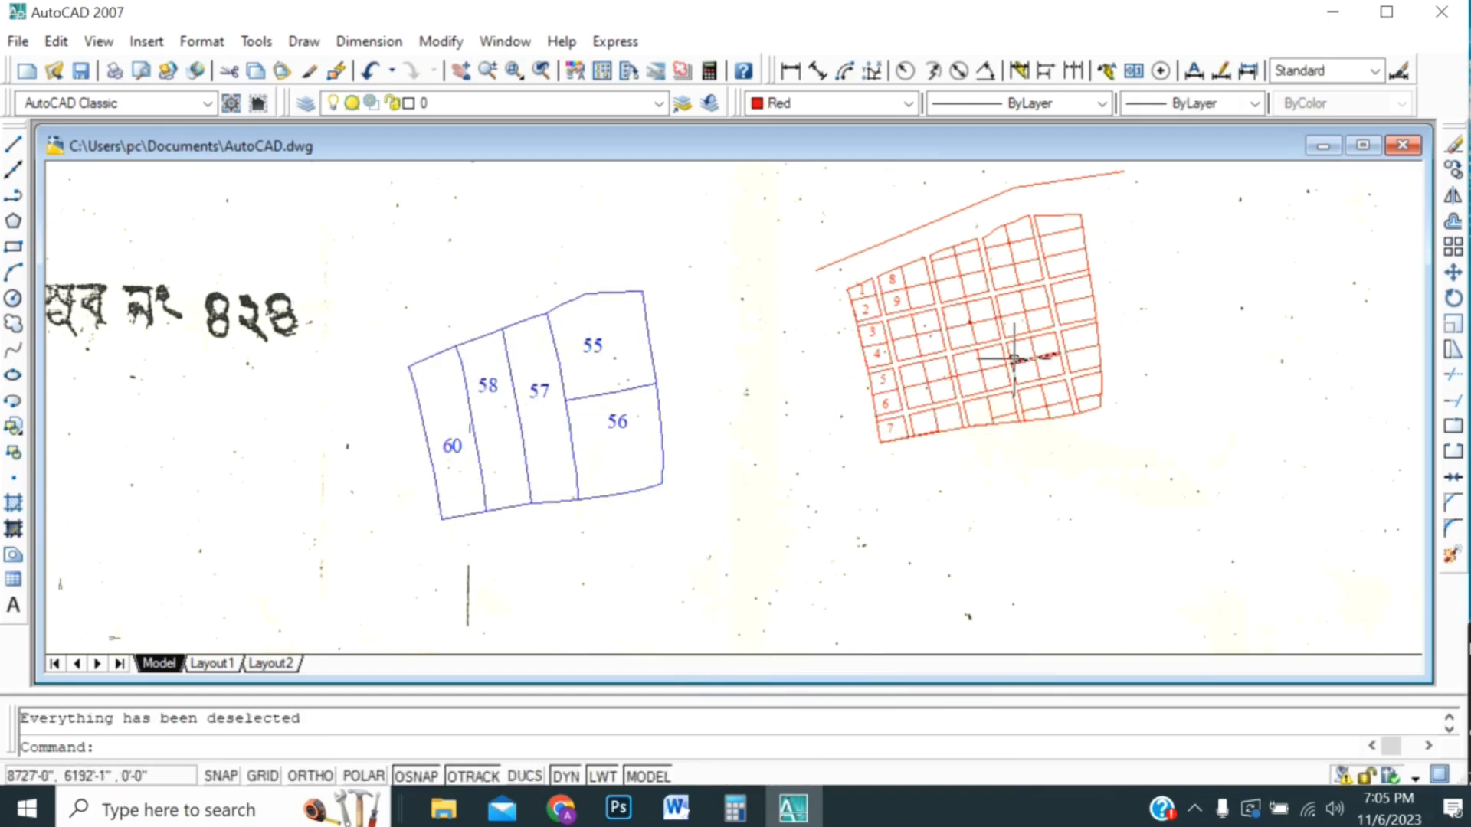
- Move the blue block of plots 55 to 60 onto the red subdivided block, matching their upper-right corner endpoints
click(354, 236)
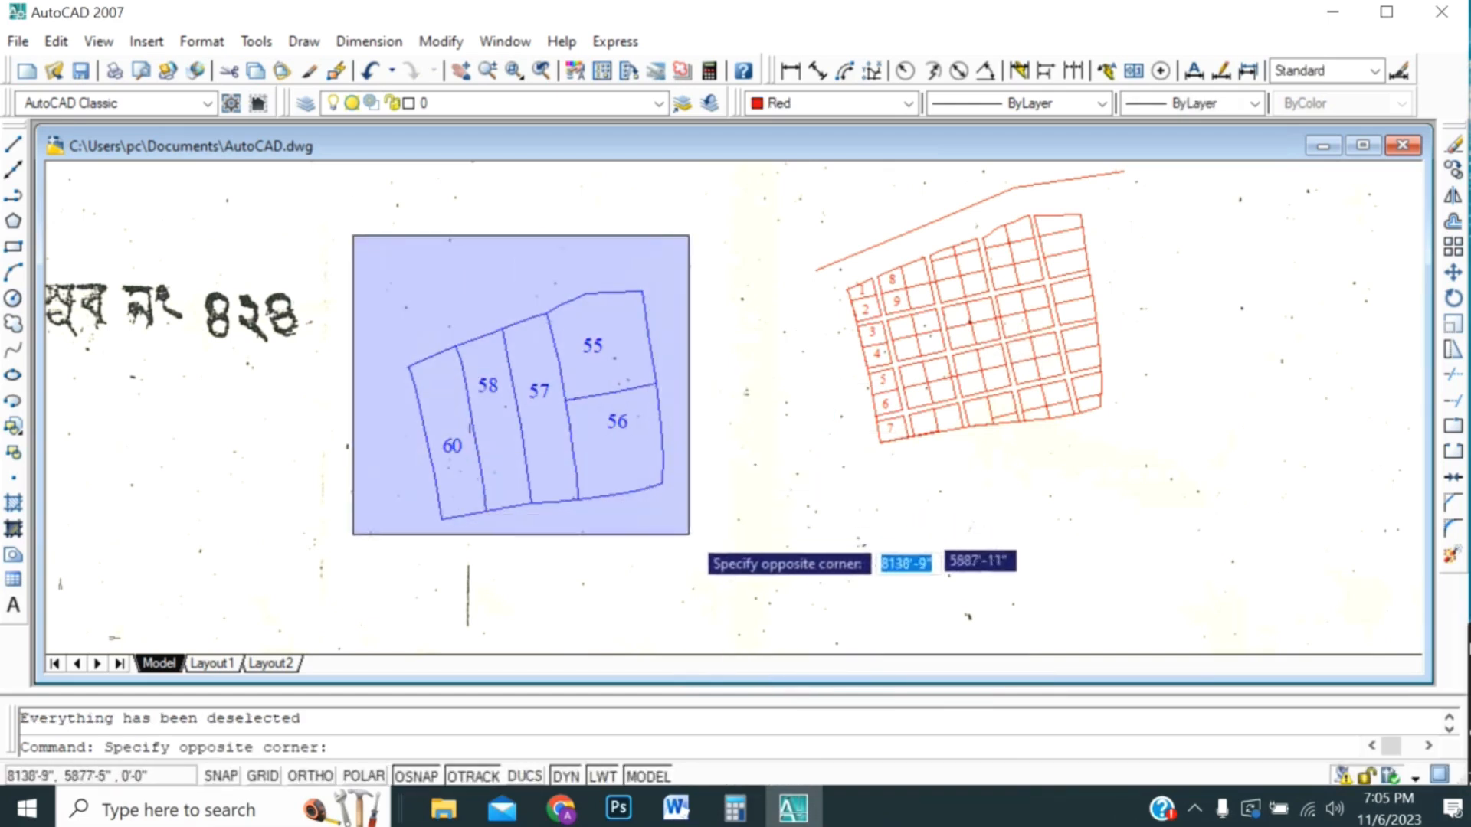
click(689, 586)
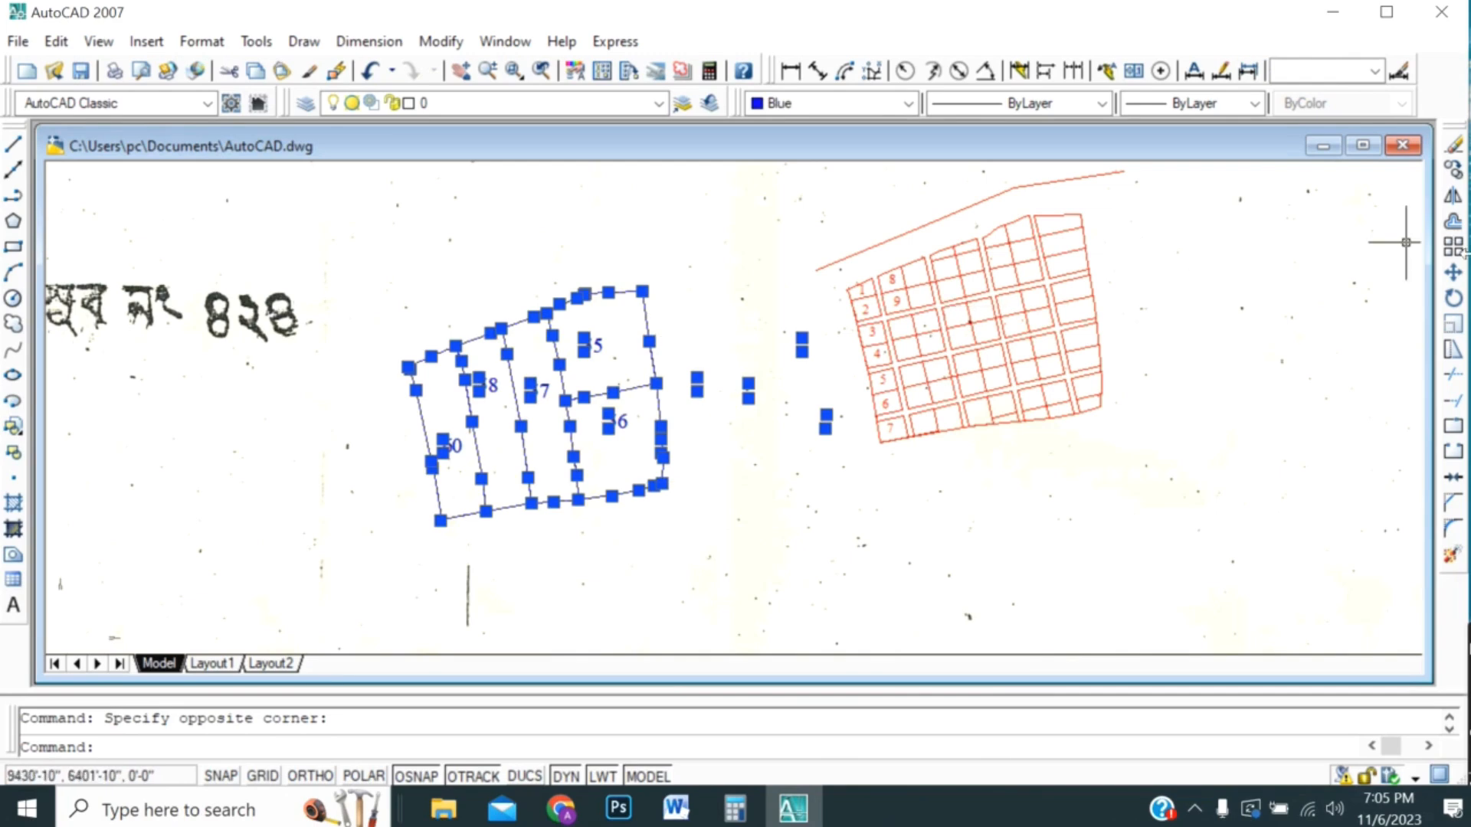
click(1453, 273)
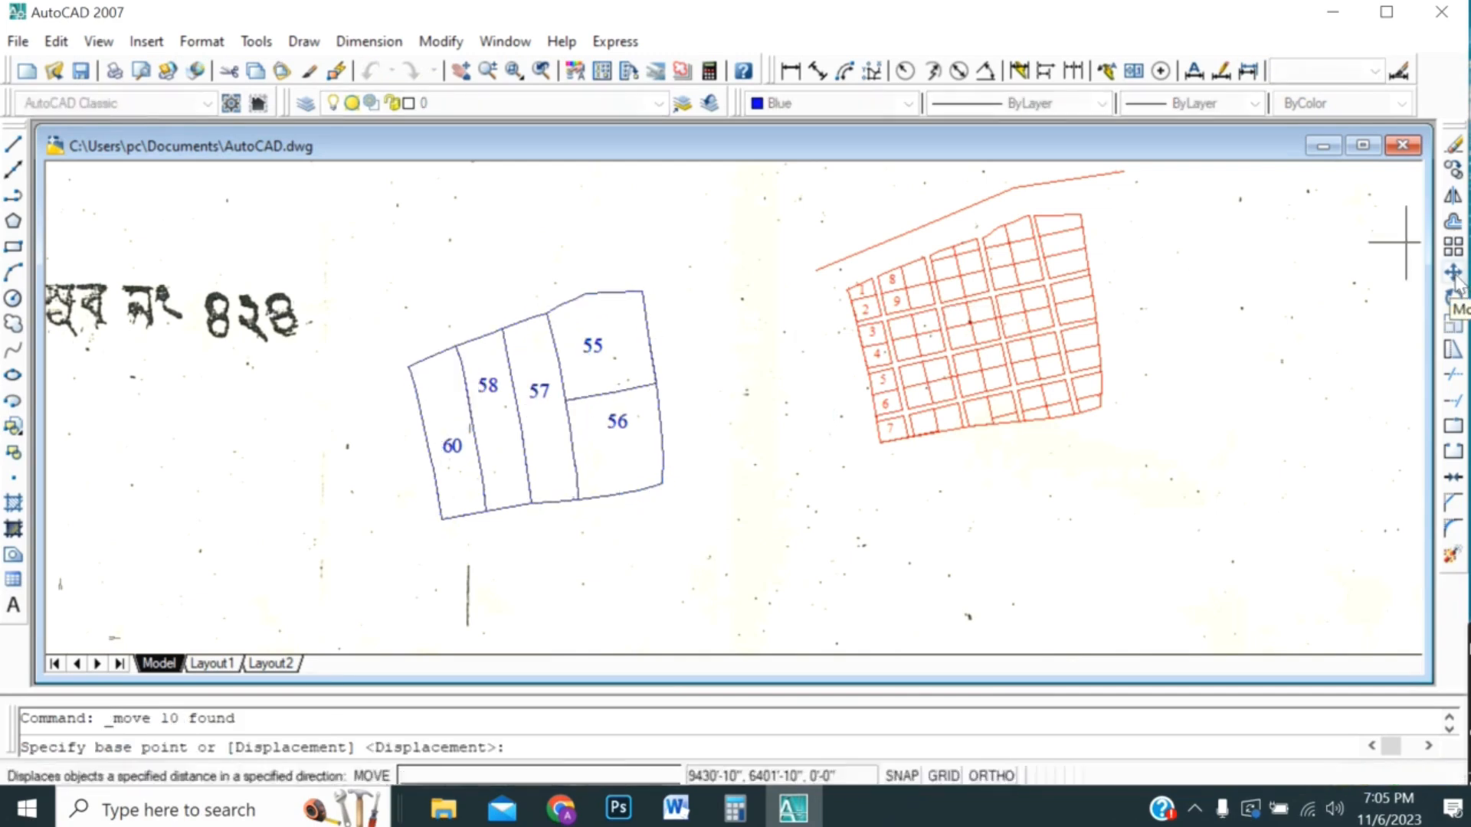
scroll(637, 293, up, 5)
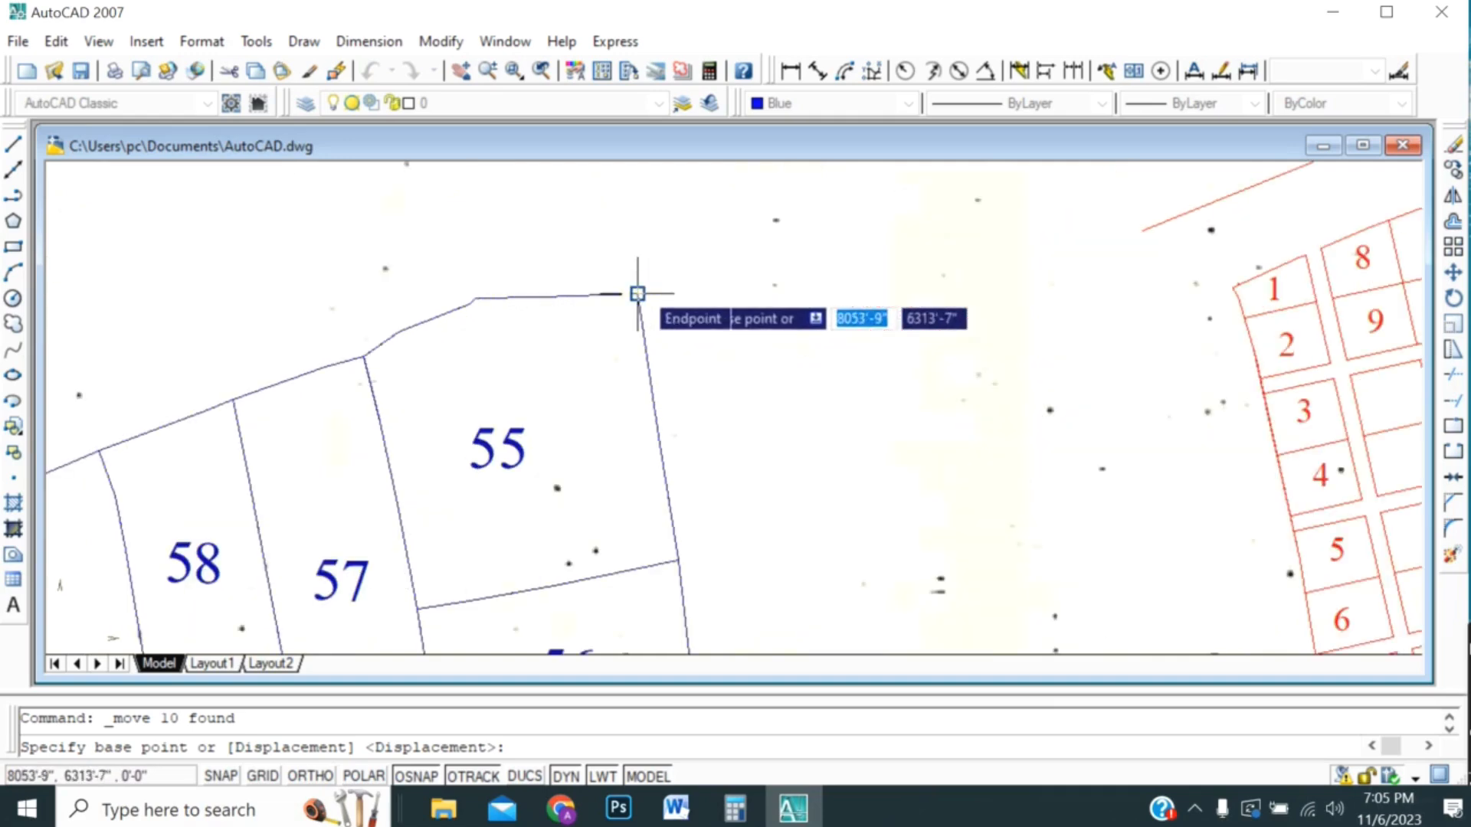
click(637, 294)
scroll(447, 363, down, 5)
scroll(742, 313, up, 4)
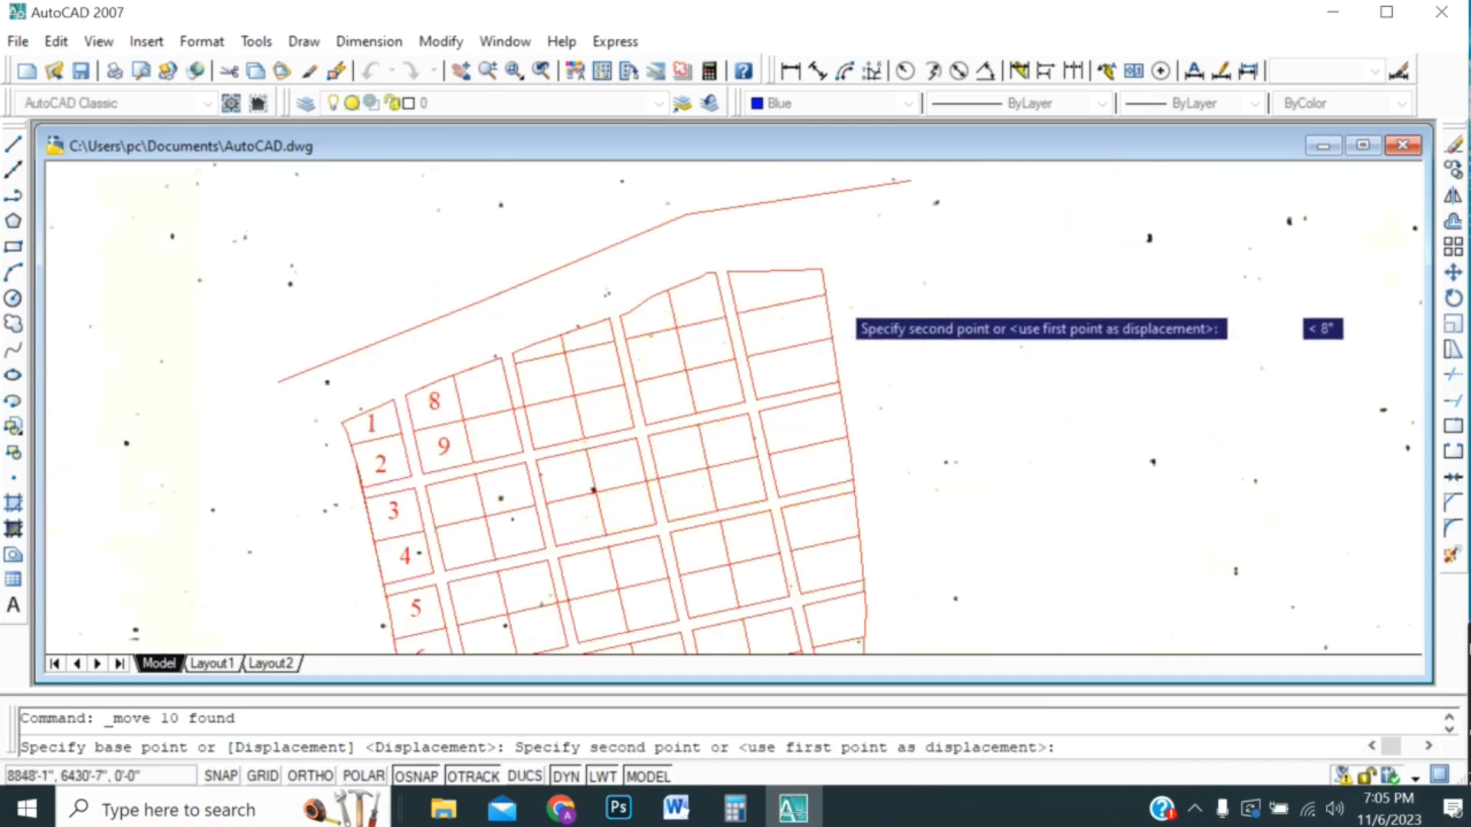
scroll(788, 245, up, 5)
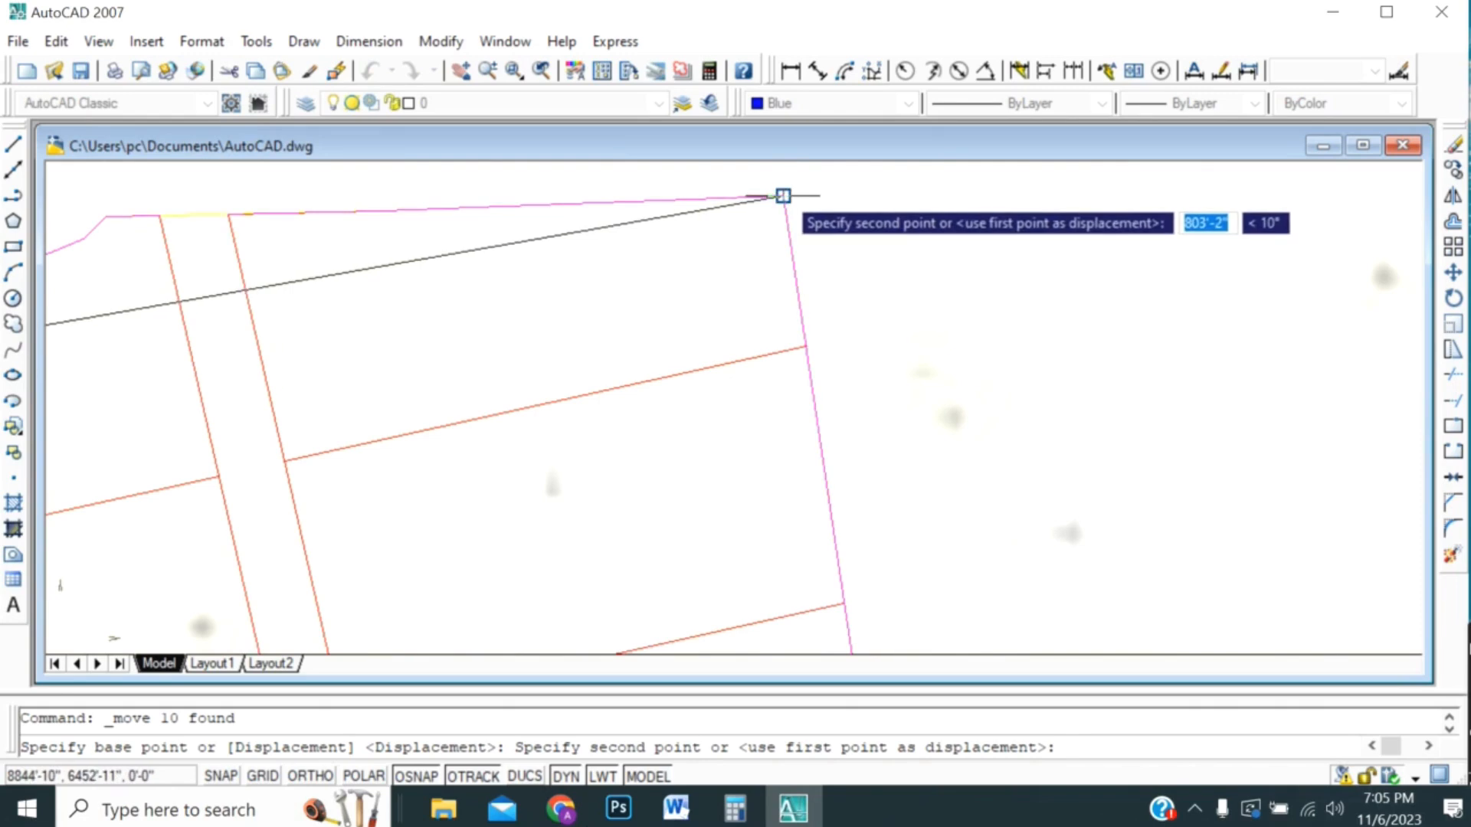
click(783, 197)
scroll(837, 223, down, 5)
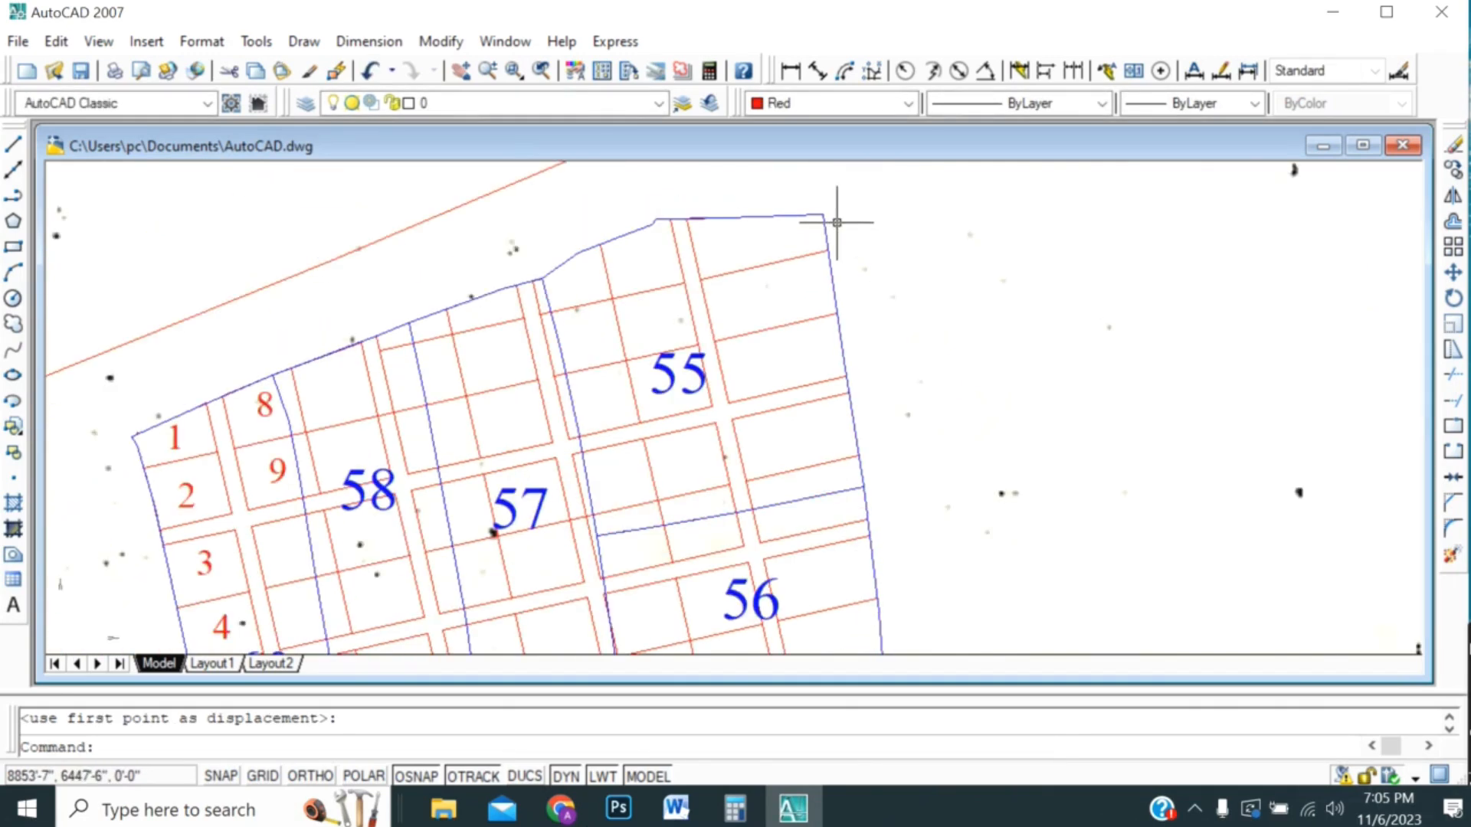
- Examine how the blue original plot lines cross the red numbered plots, especially around plots 1 to 9
scroll(836, 223, down, 4)
scroll(751, 425, up, 3)
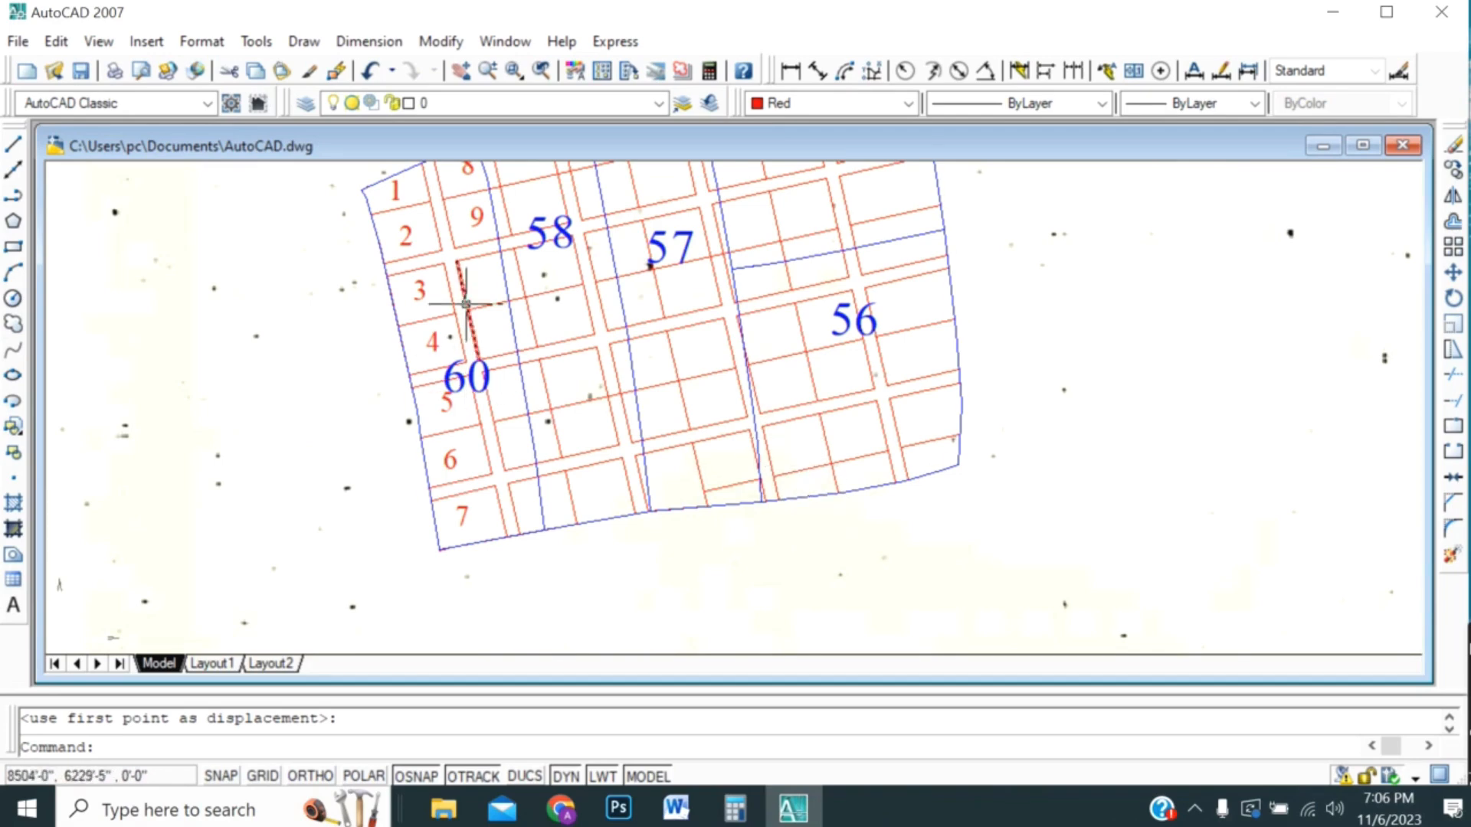
scroll(469, 308, up, 3)
scroll(564, 416, down, 4)
scroll(548, 549, up, 5)
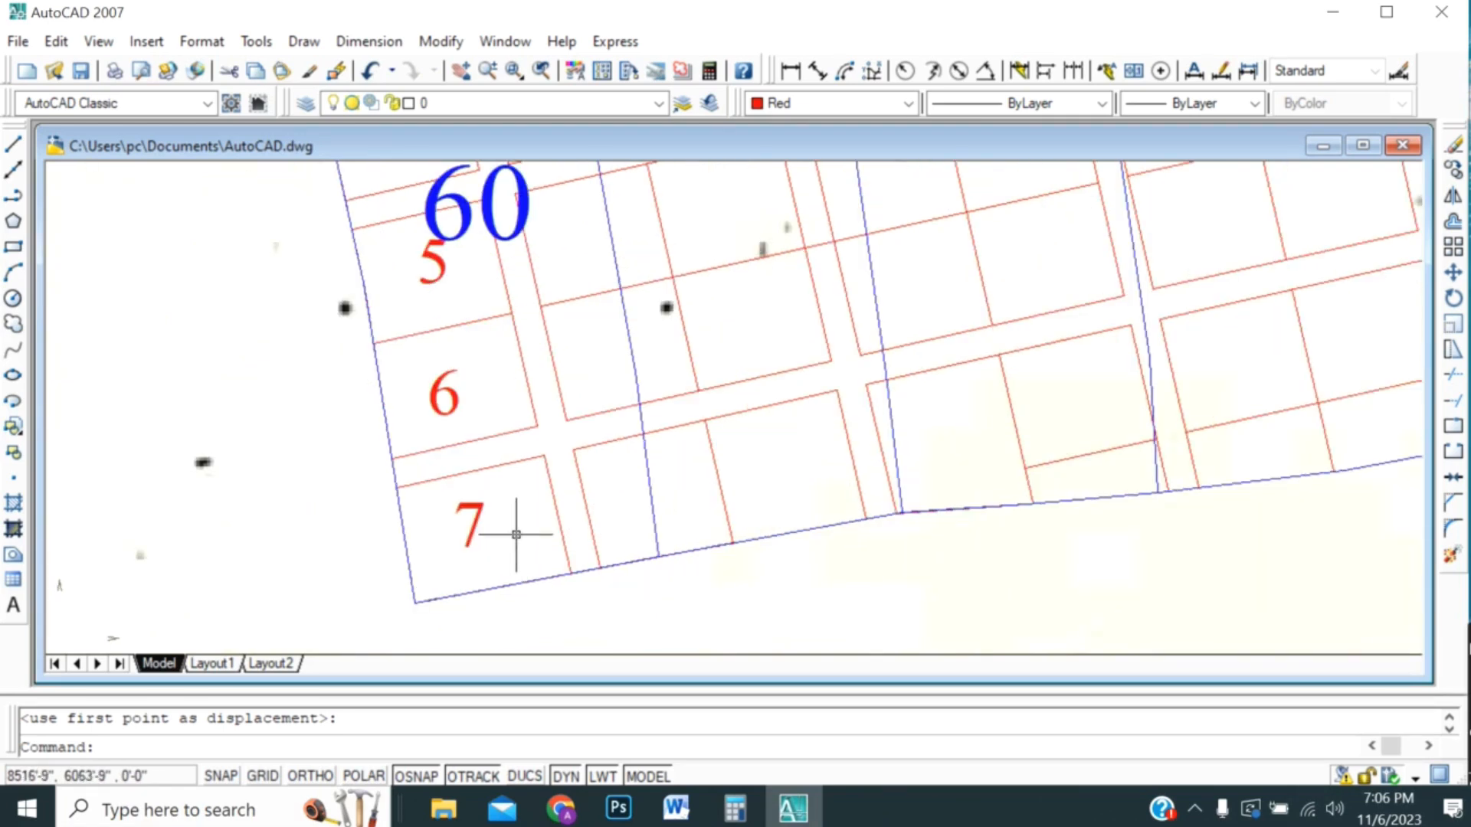
scroll(516, 535, down, 2)
scroll(552, 480, up, 2)
scroll(556, 521, down, 4)
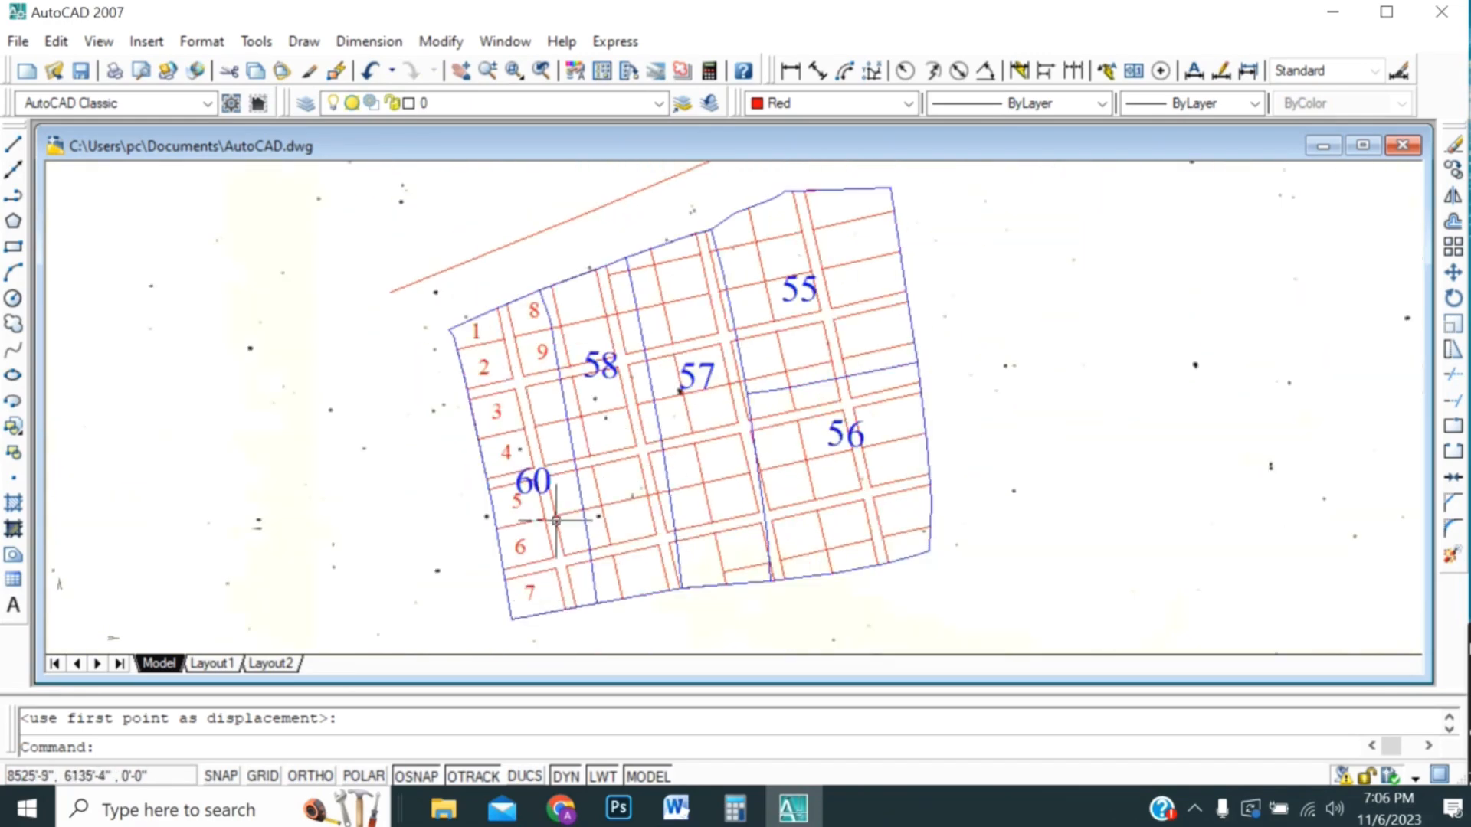
scroll(546, 327, up, 4)
scroll(547, 465, down, 2)
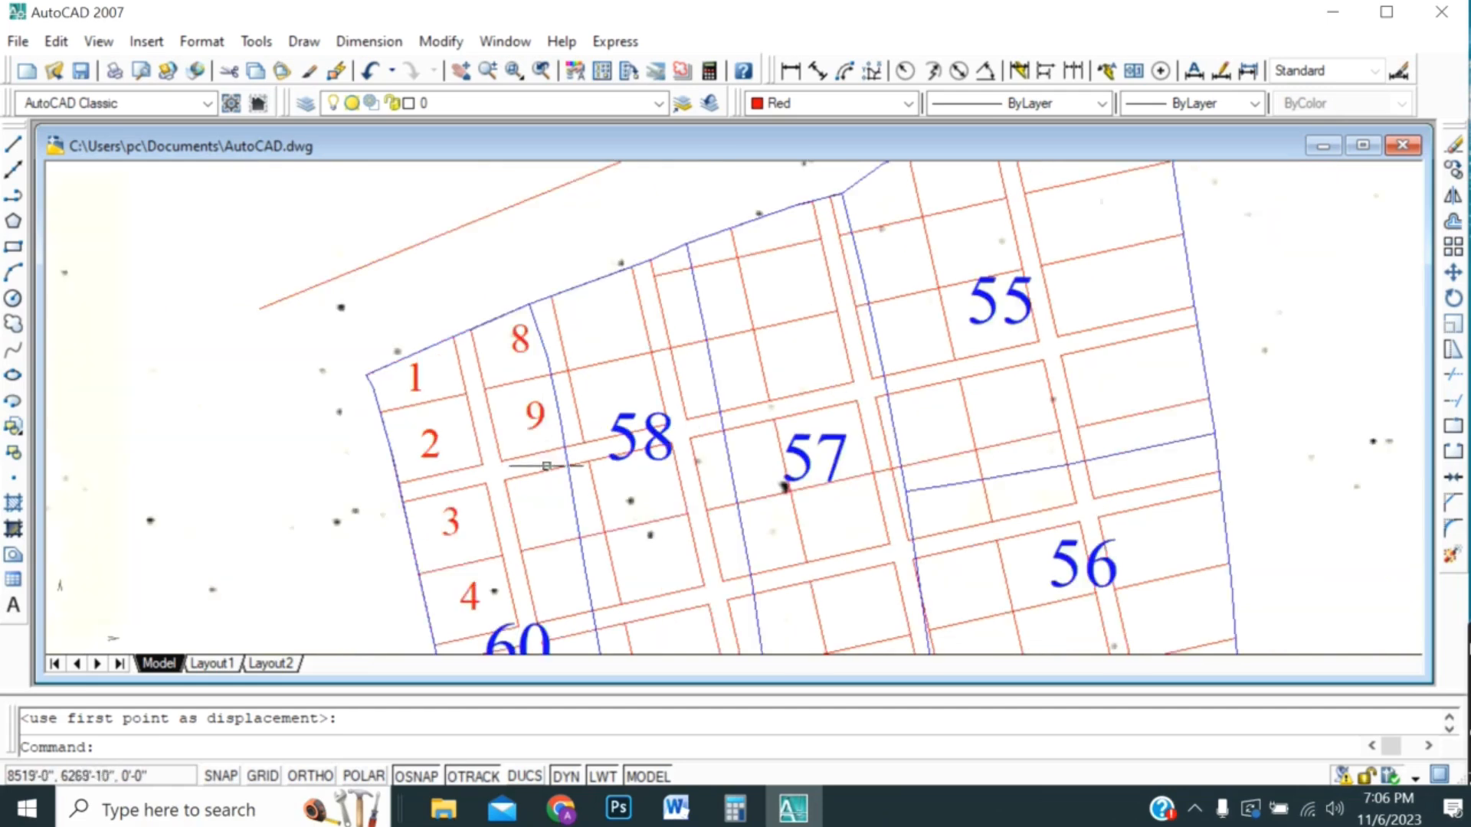
scroll(560, 403, up, 3)
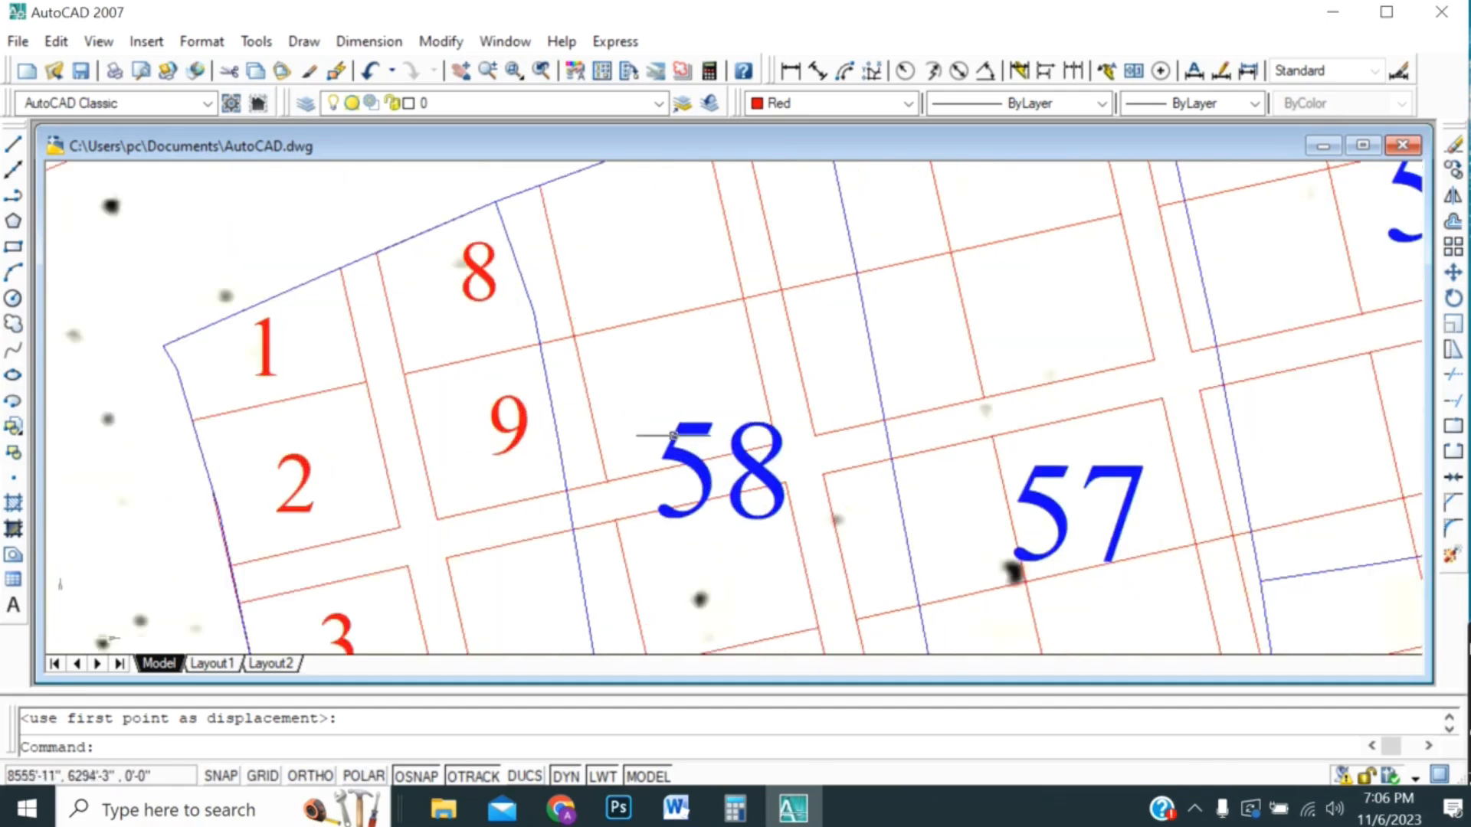
scroll(678, 434, down, 4)
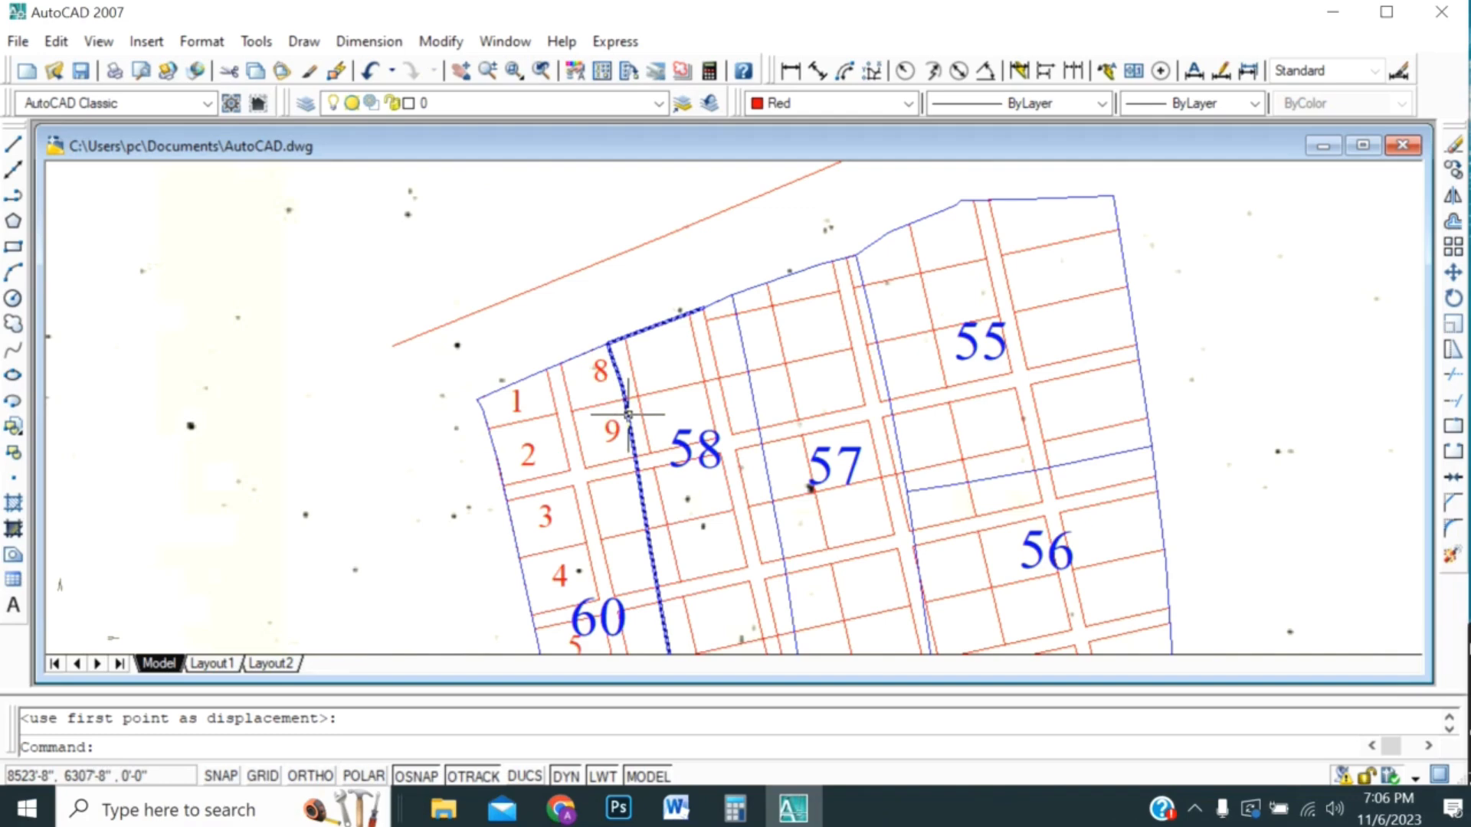
scroll(628, 419, up, 3)
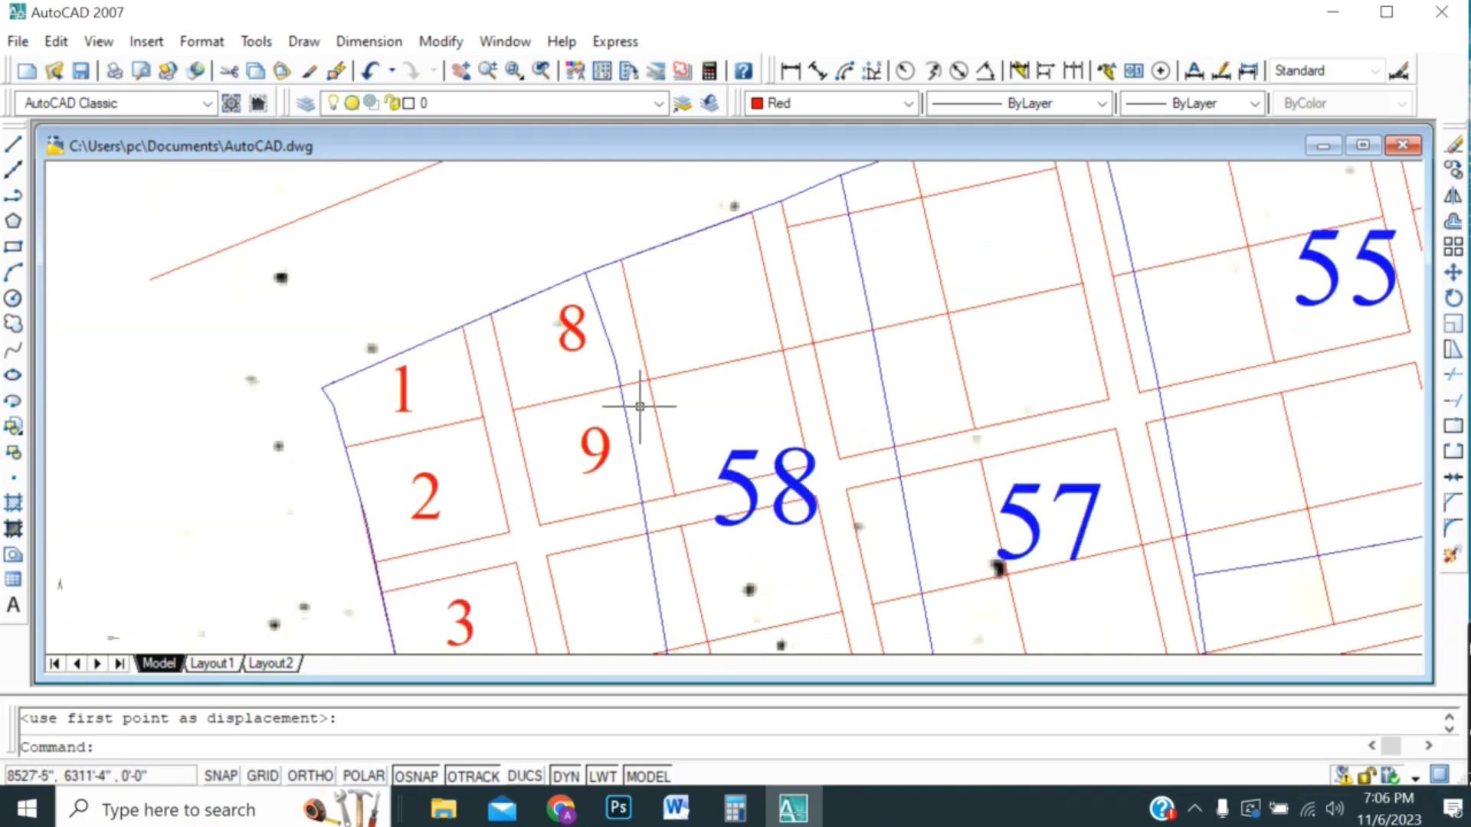
scroll(622, 417, down, 2)
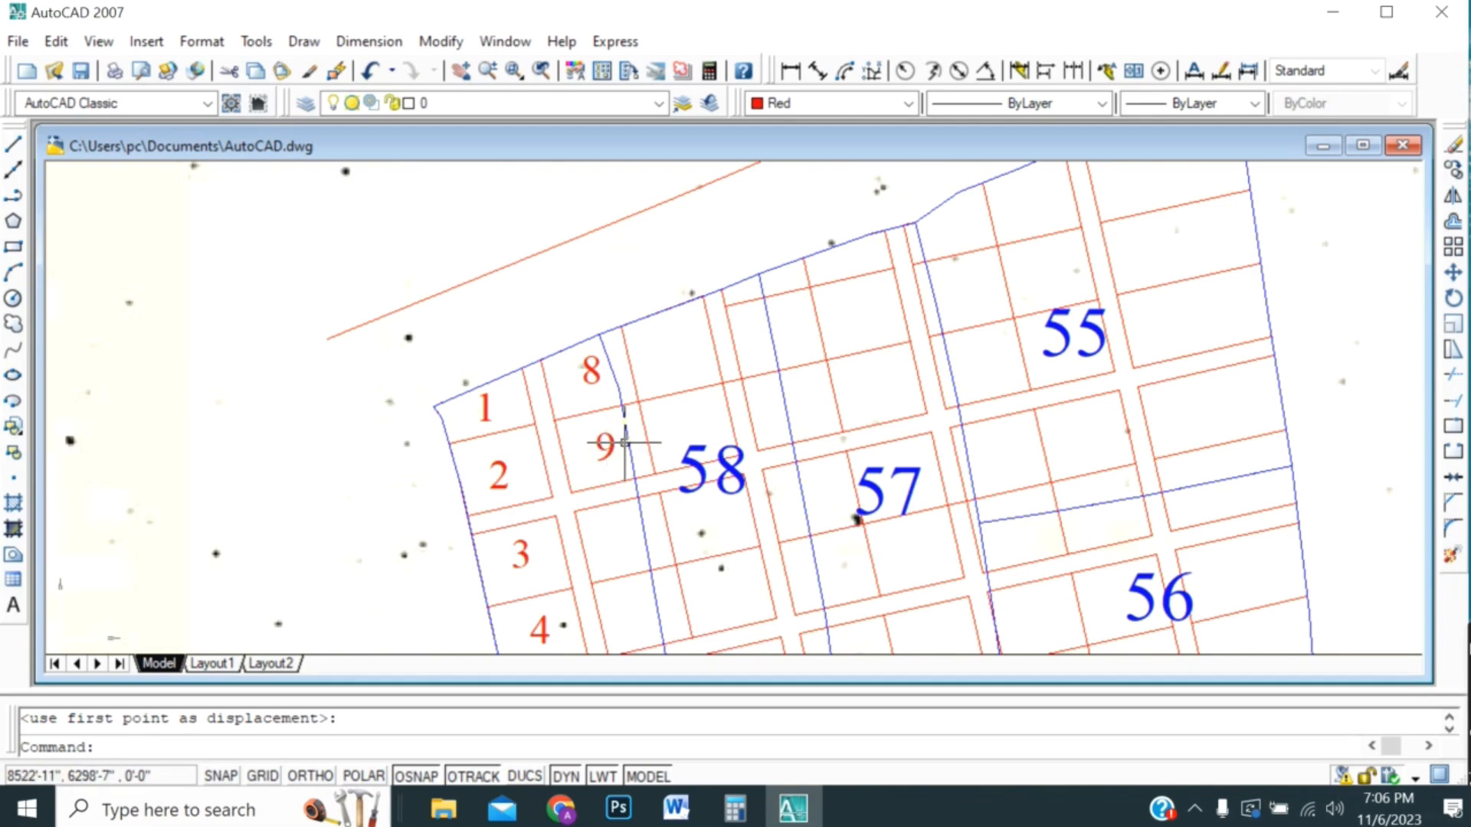
click(609, 443)
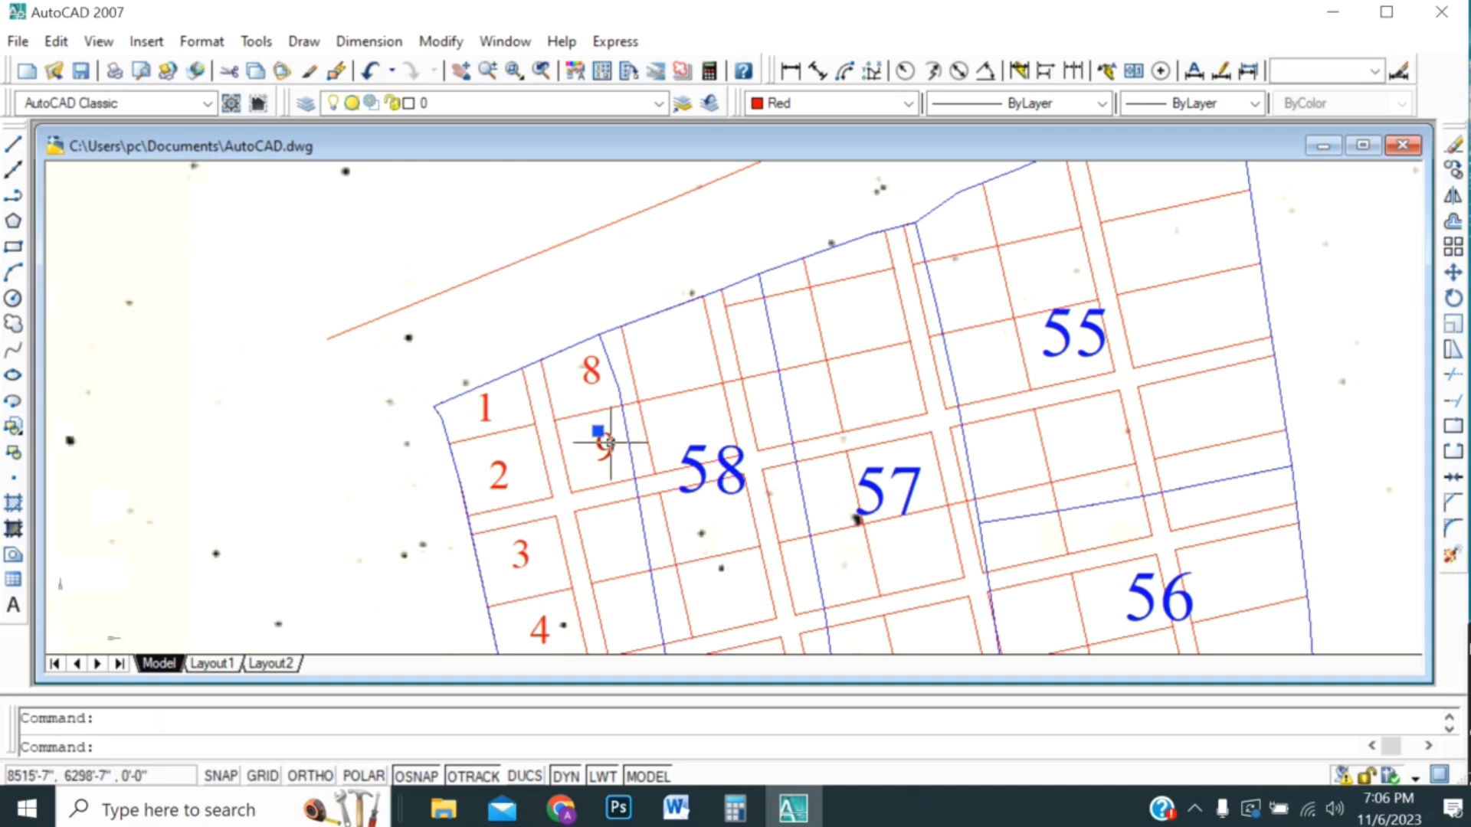
right_click(607, 443)
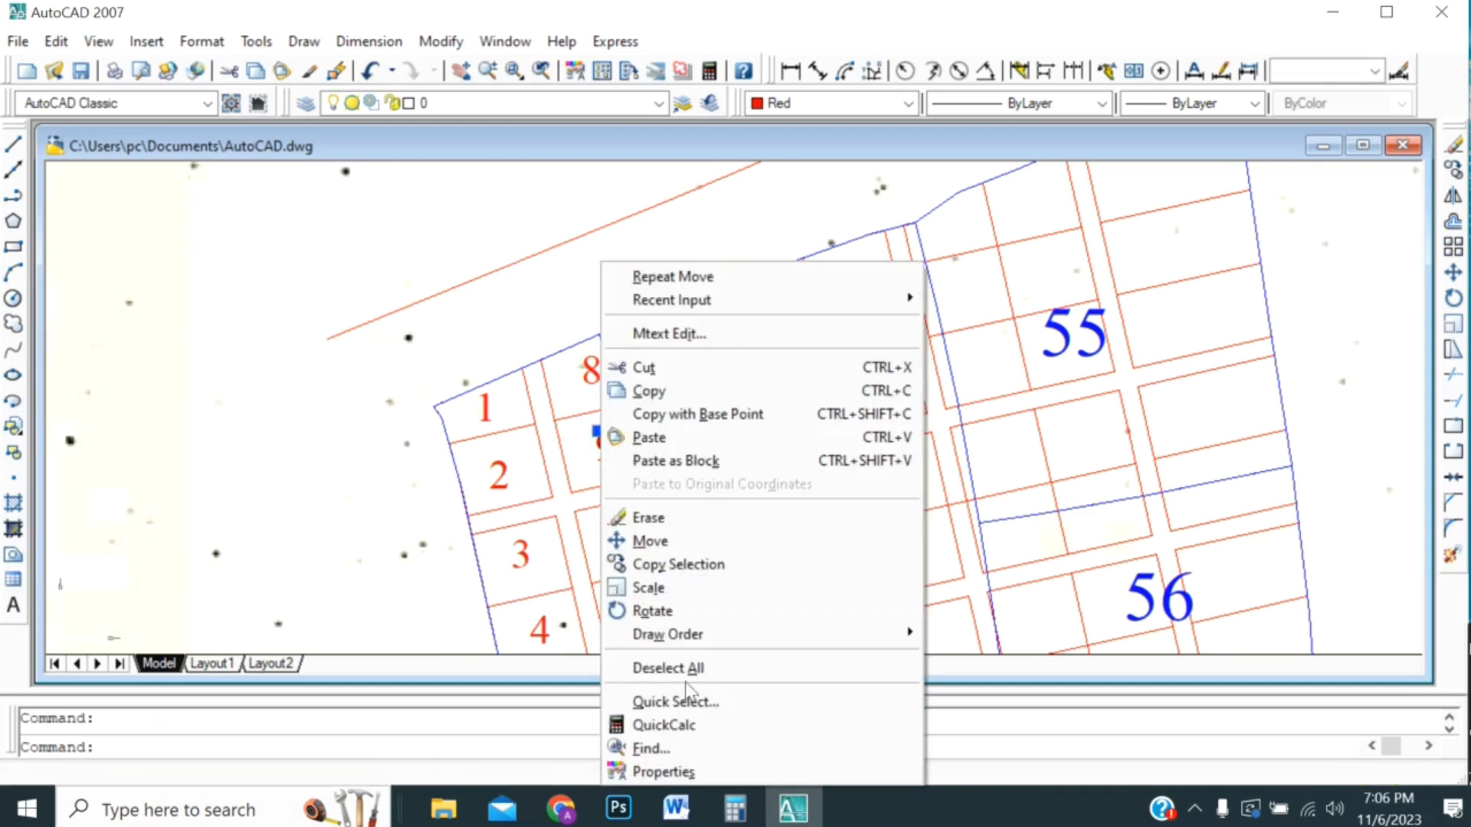
click(688, 669)
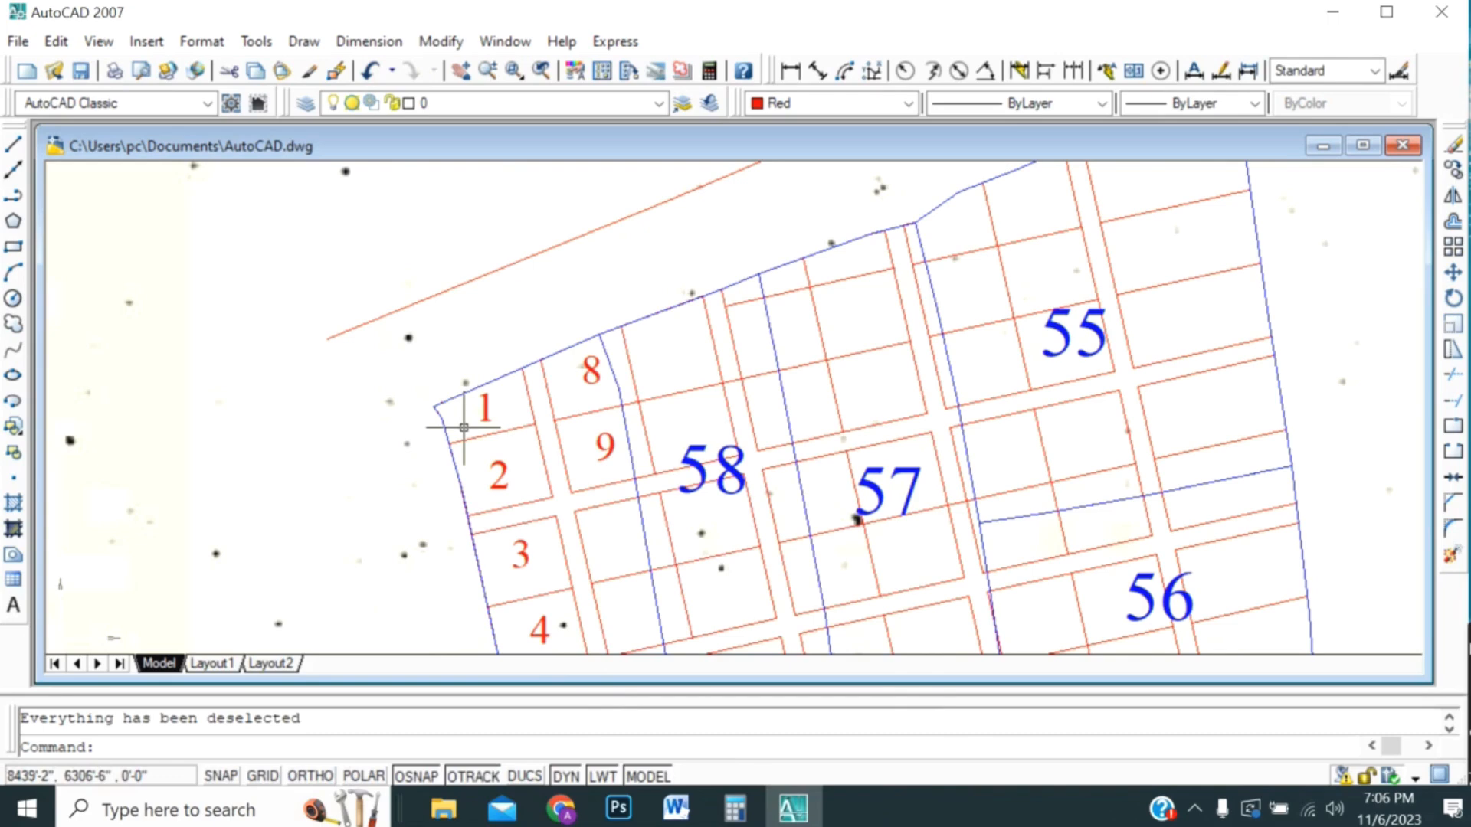
- Create boundary polylines in plot 9 with the Boundary command by picking an internal point at its number
text(b)
key(Return)
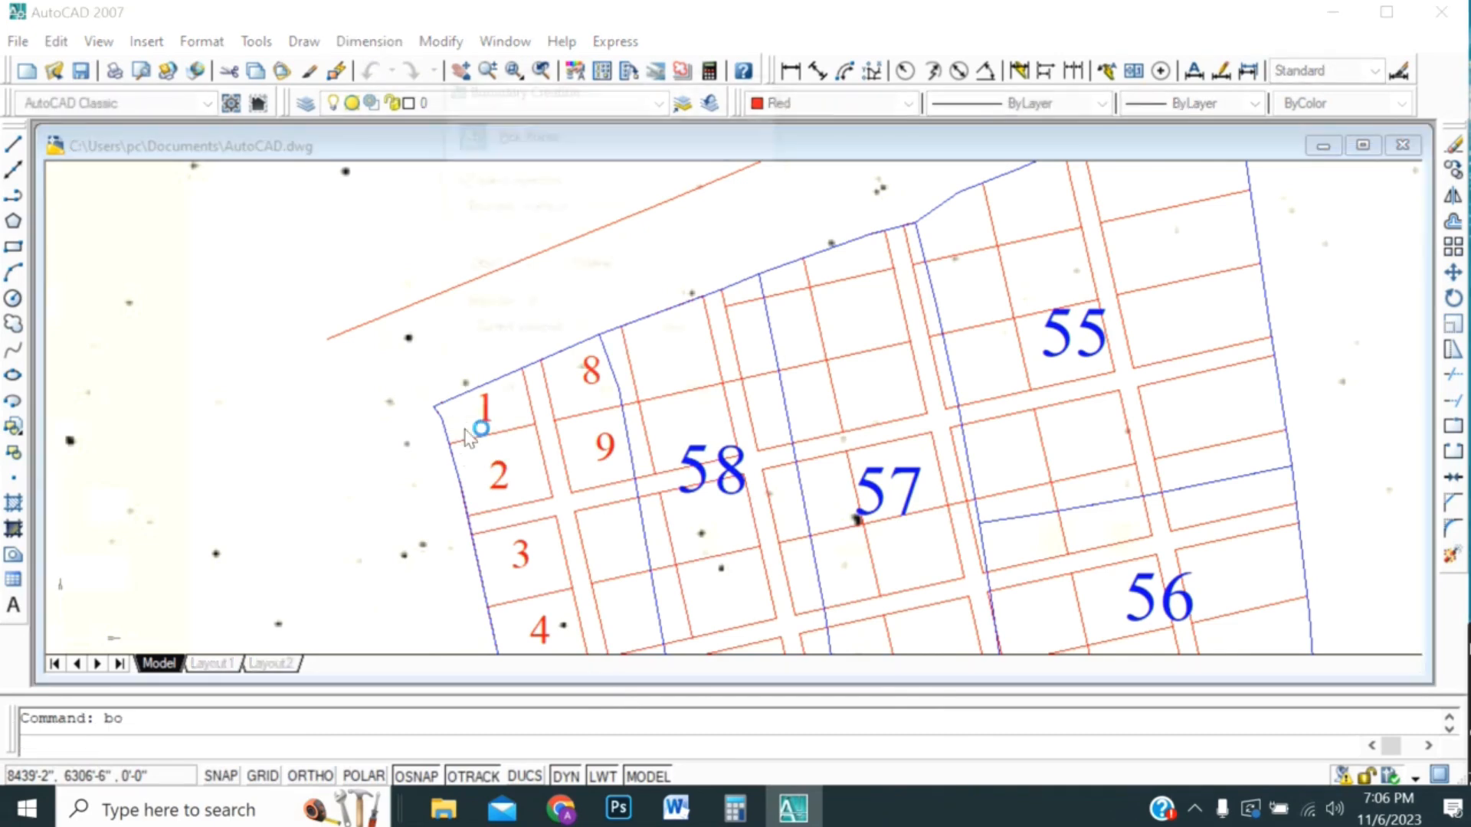
click(471, 135)
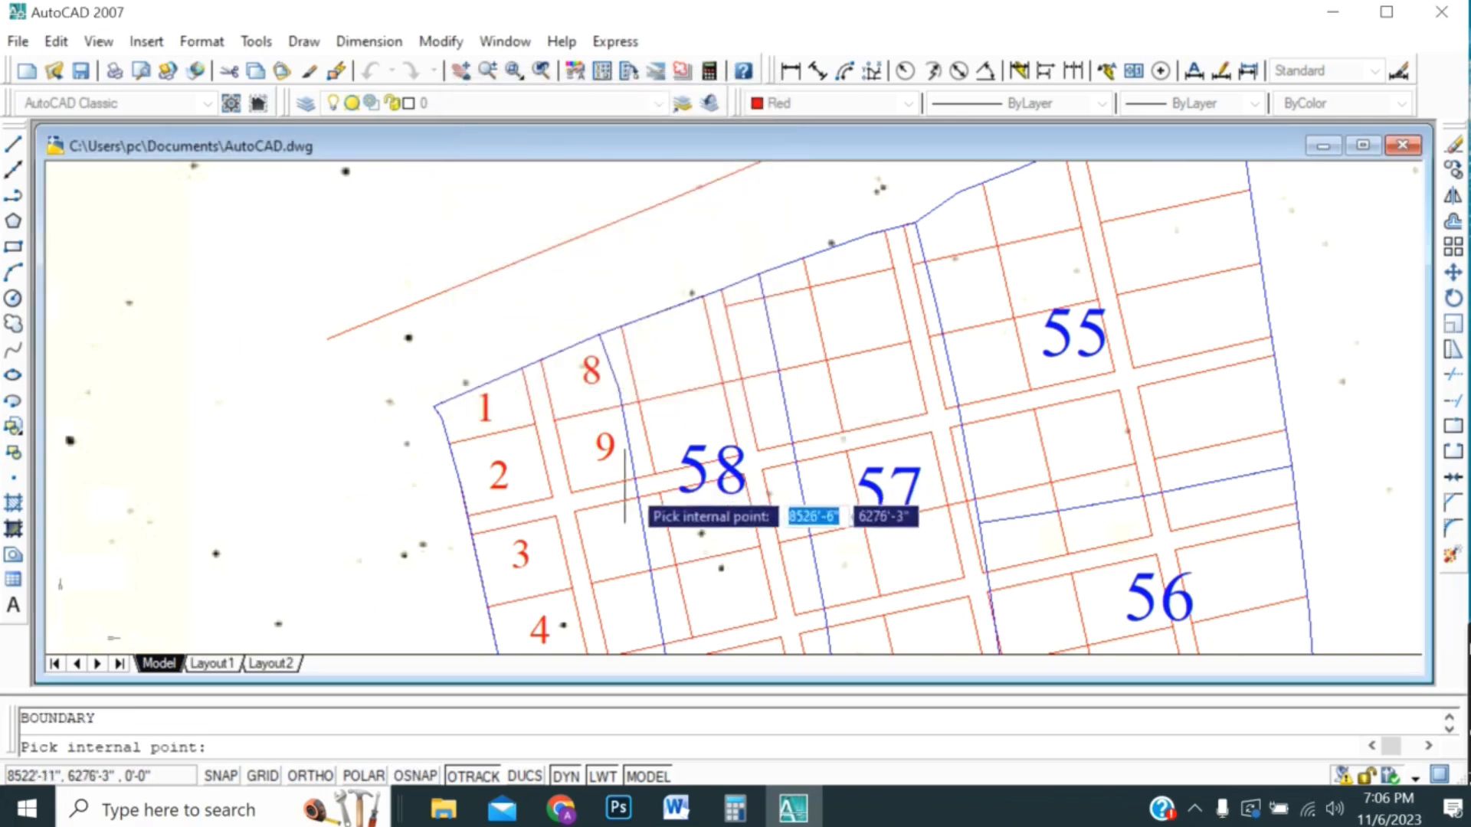
click(609, 446)
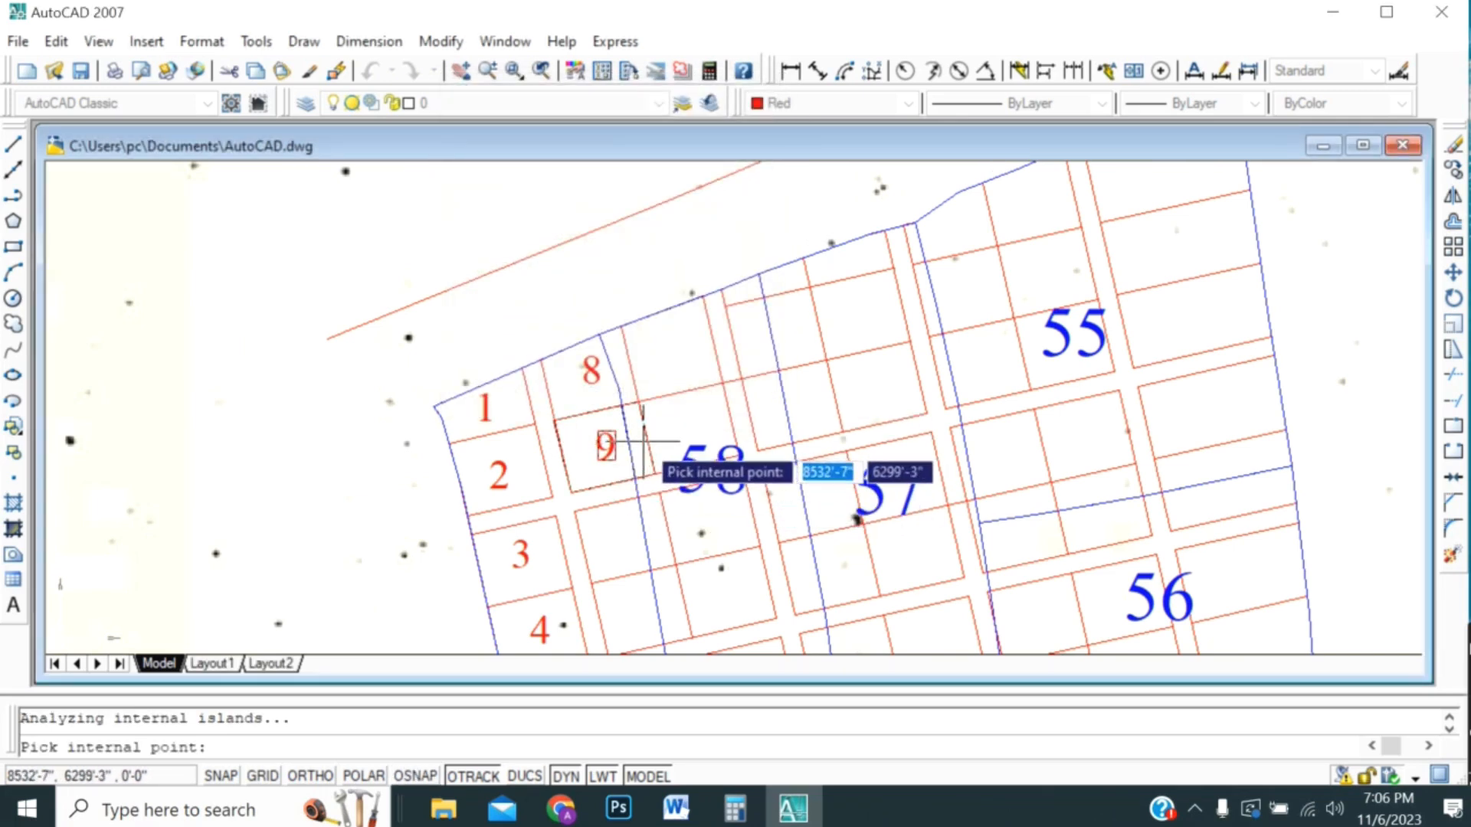
key(Return)
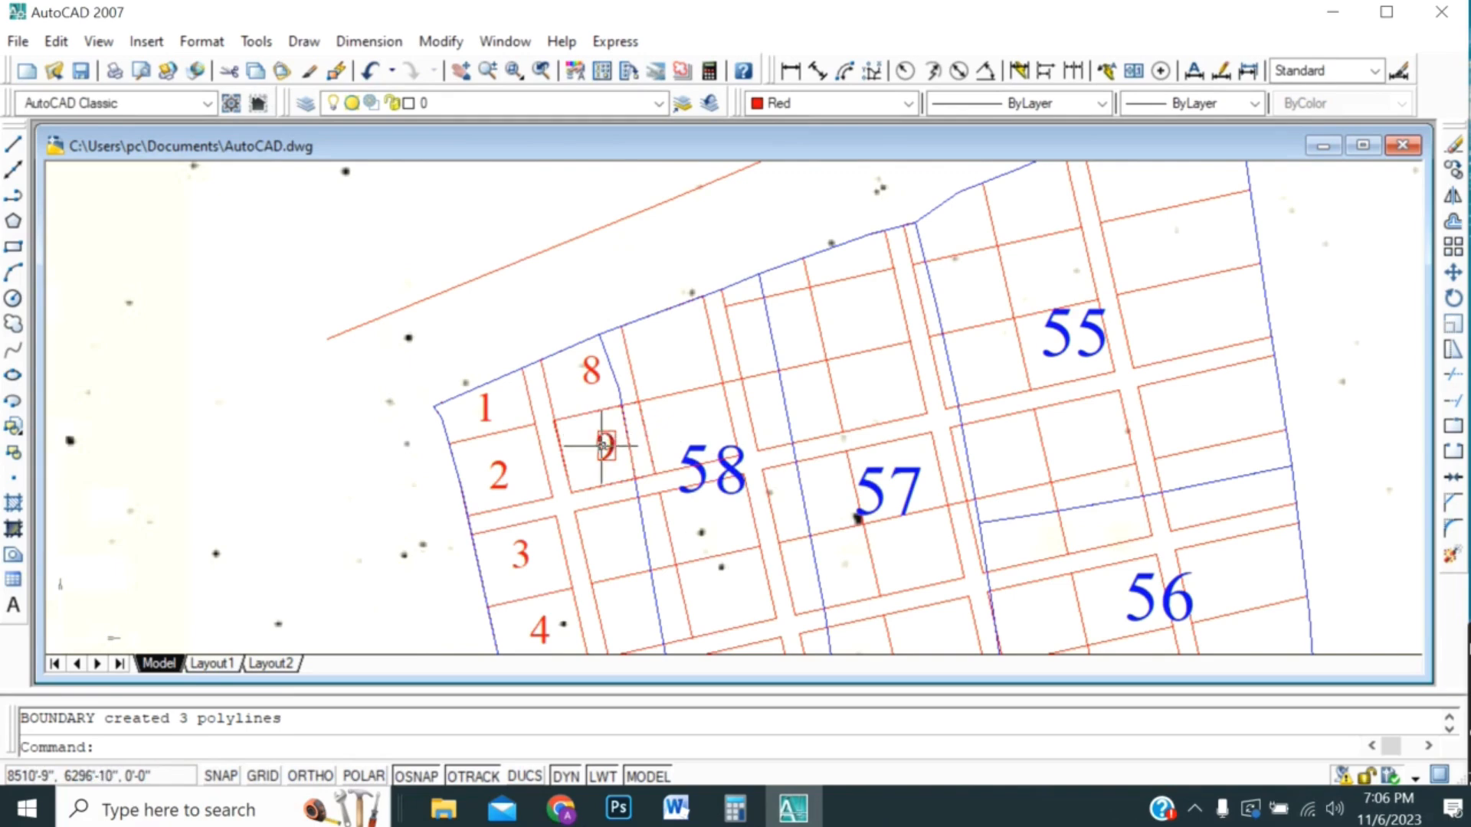
- Erase the rectangular boundary outline around the number 9
scroll(599, 446, up, 5)
click(574, 456)
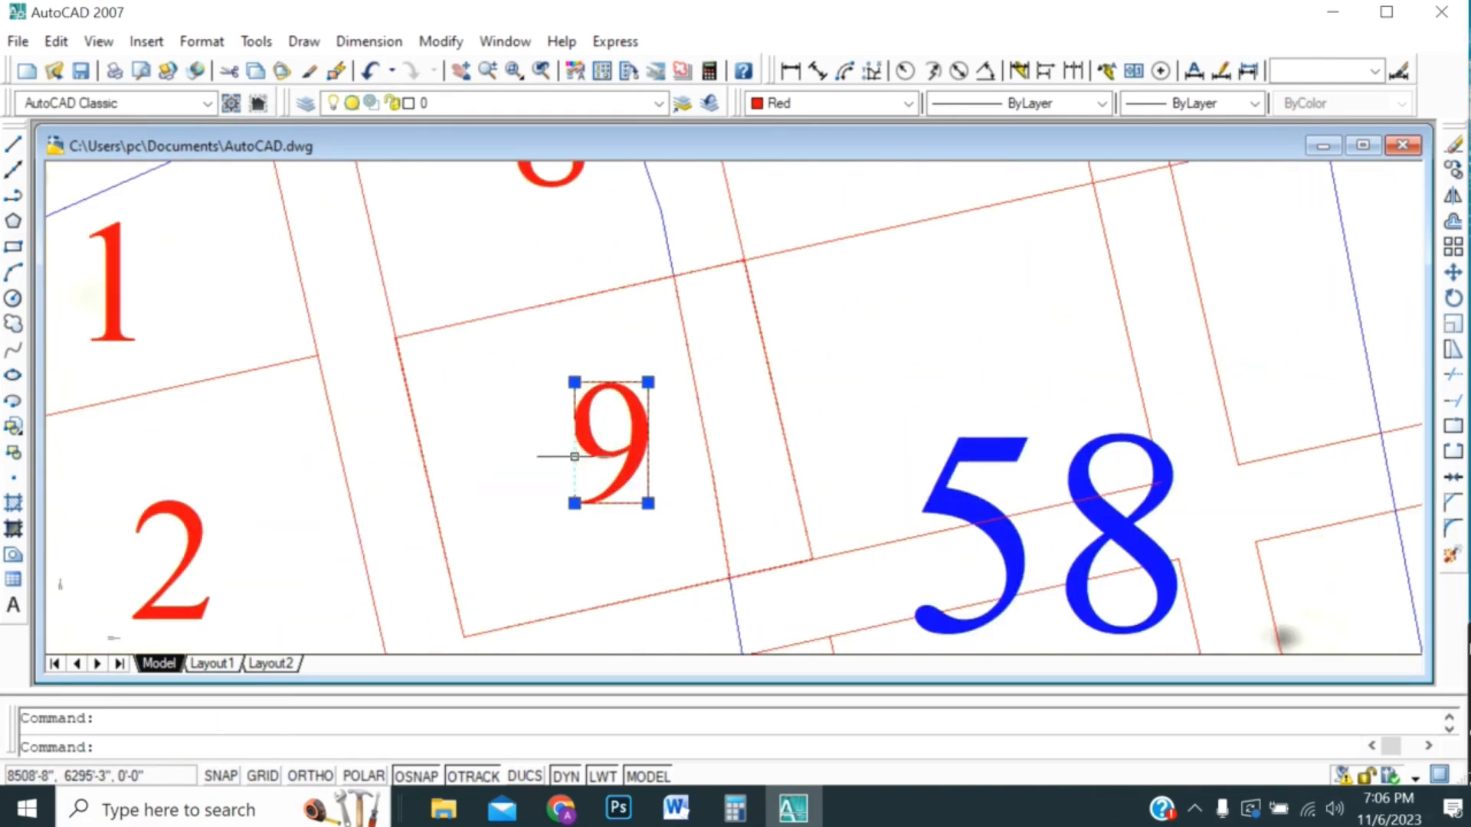
key(Delete)
- List the area of the plot 9 portion lying inside original plot 60, then dismiss the text window
scroll(535, 386, down, 5)
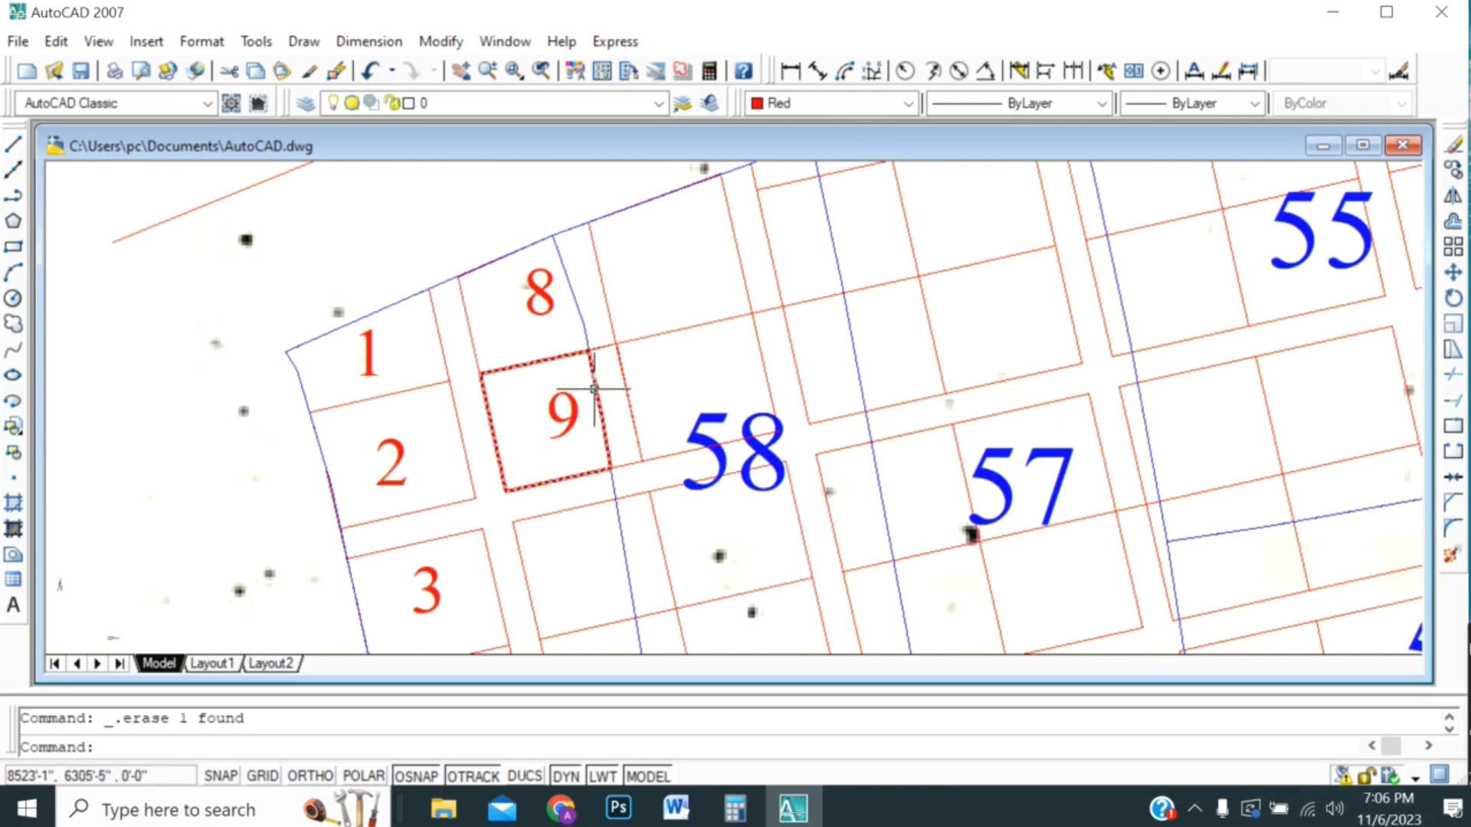
click(594, 389)
text(l)
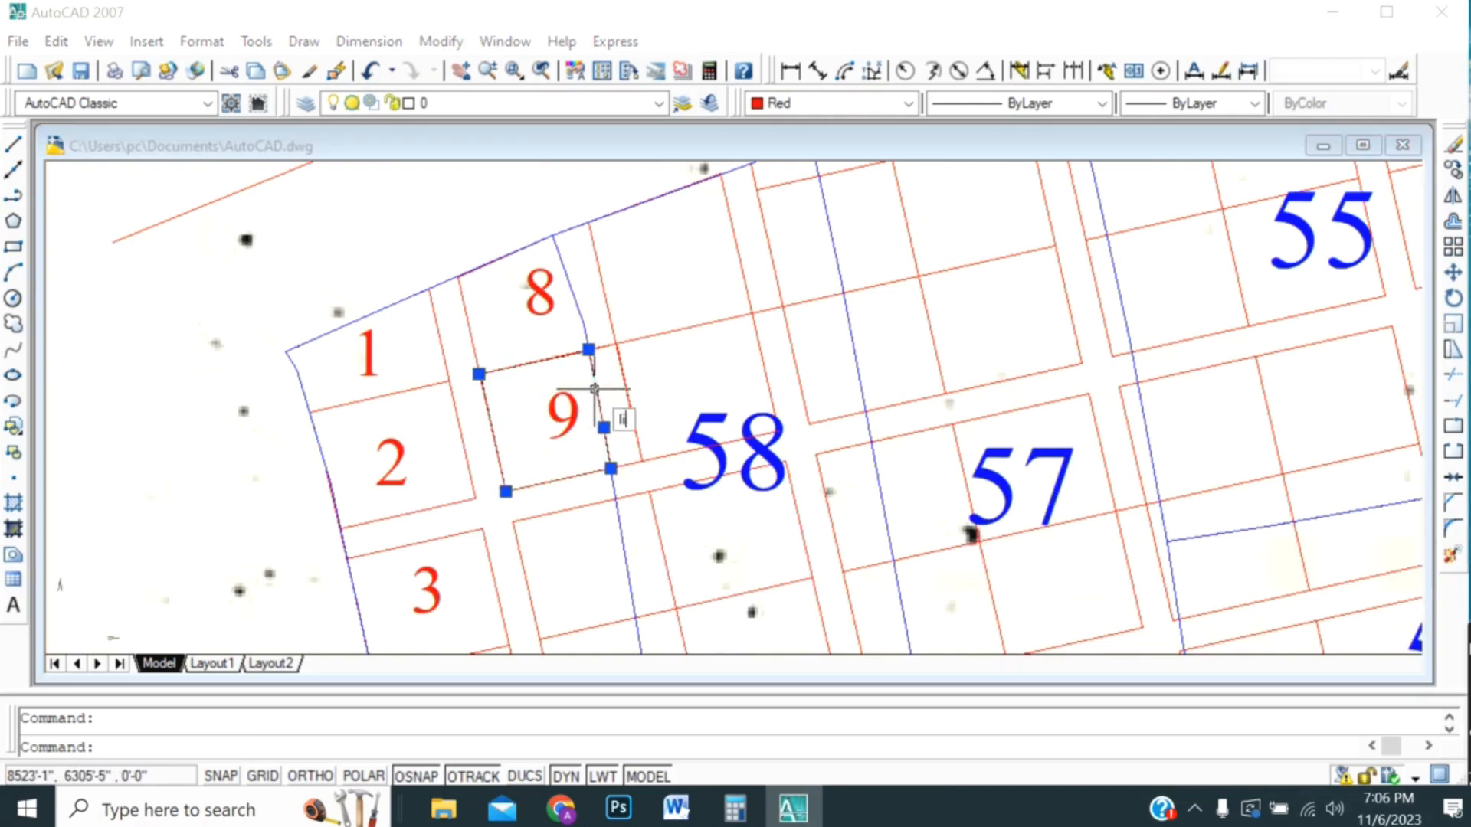
key(Return)
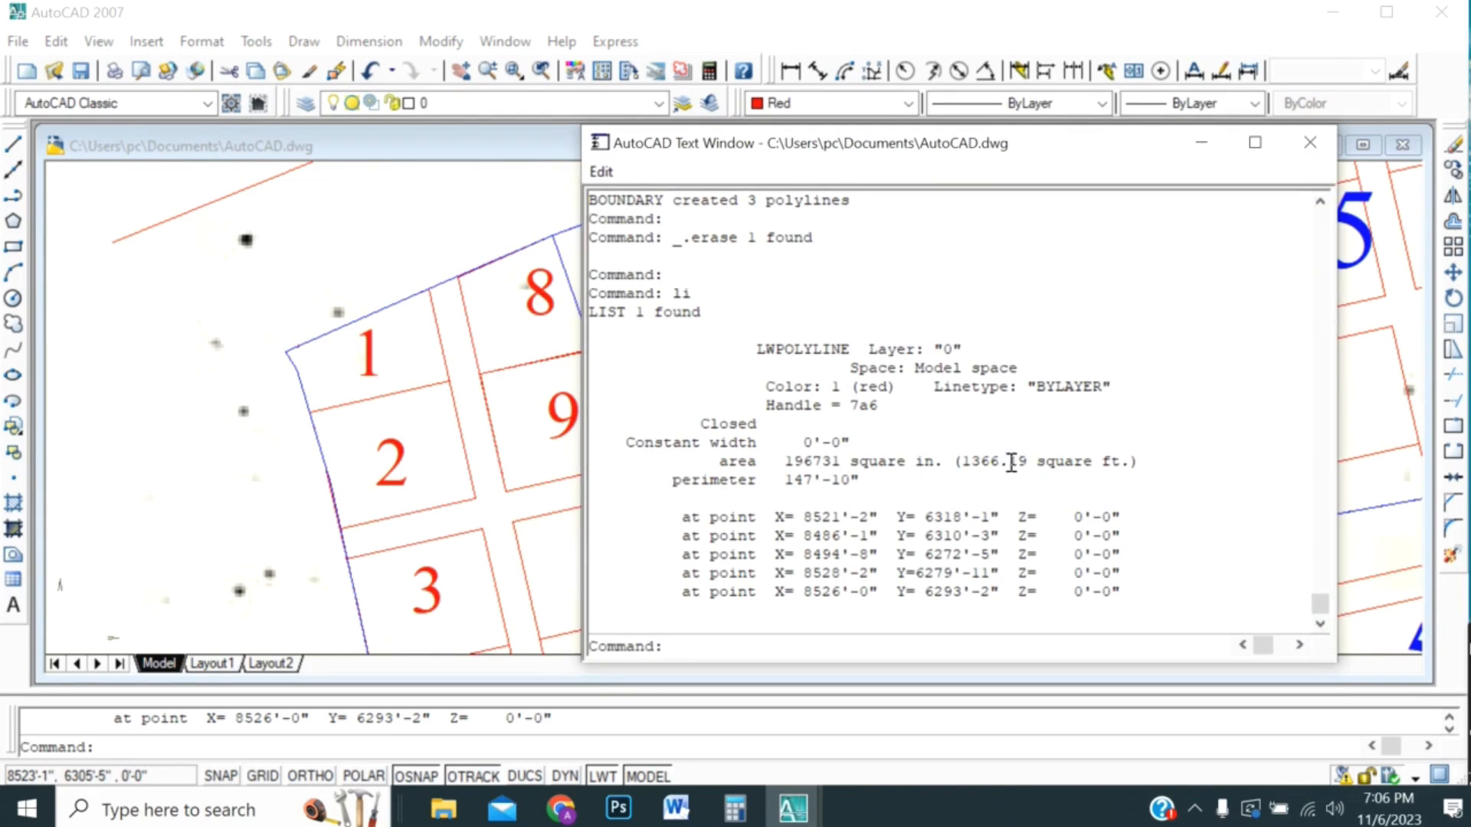
click(1201, 147)
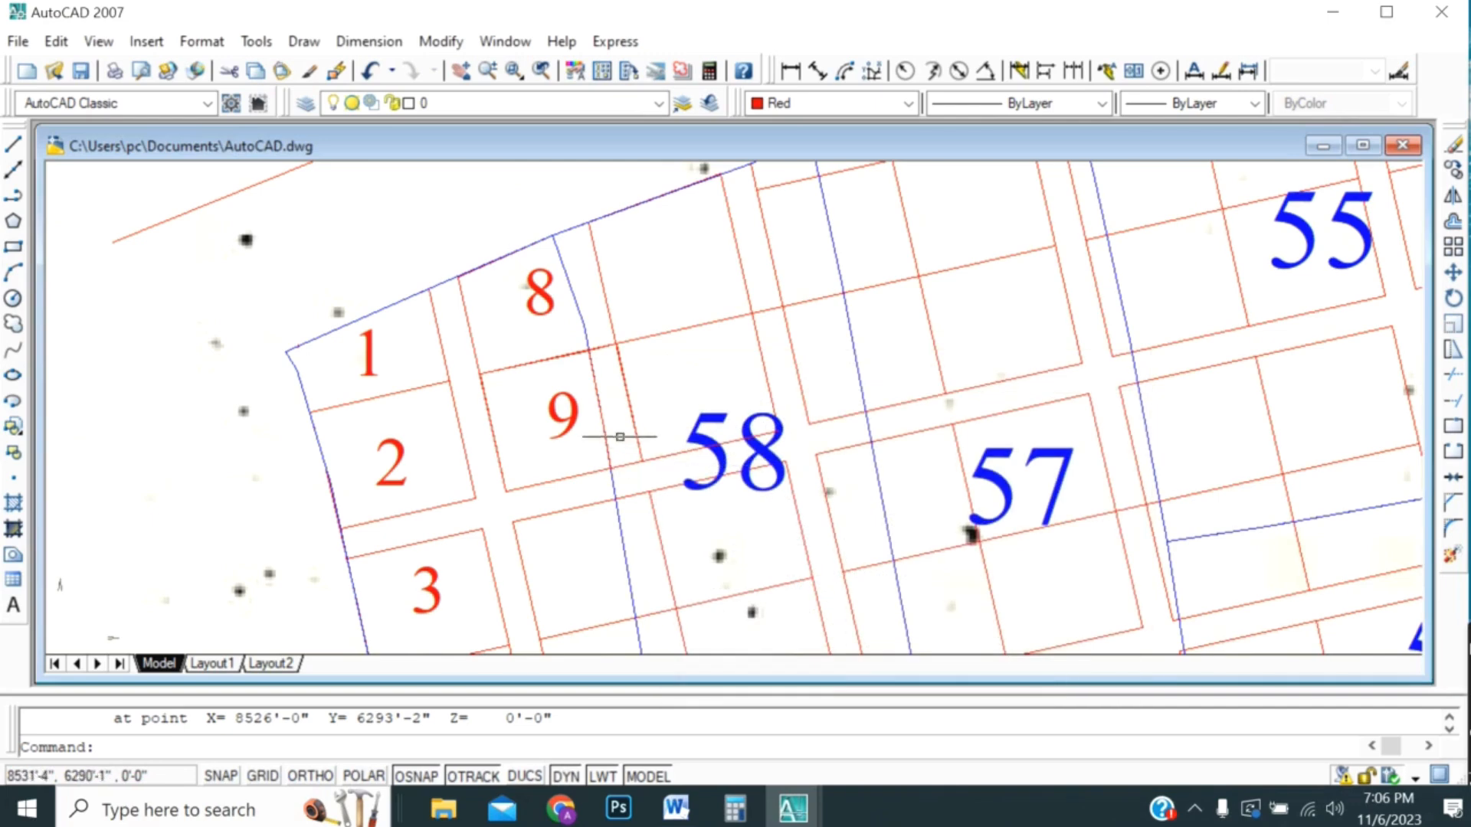
- List the area of the narrow plot 9 portion lying inside original plot 58
click(629, 409)
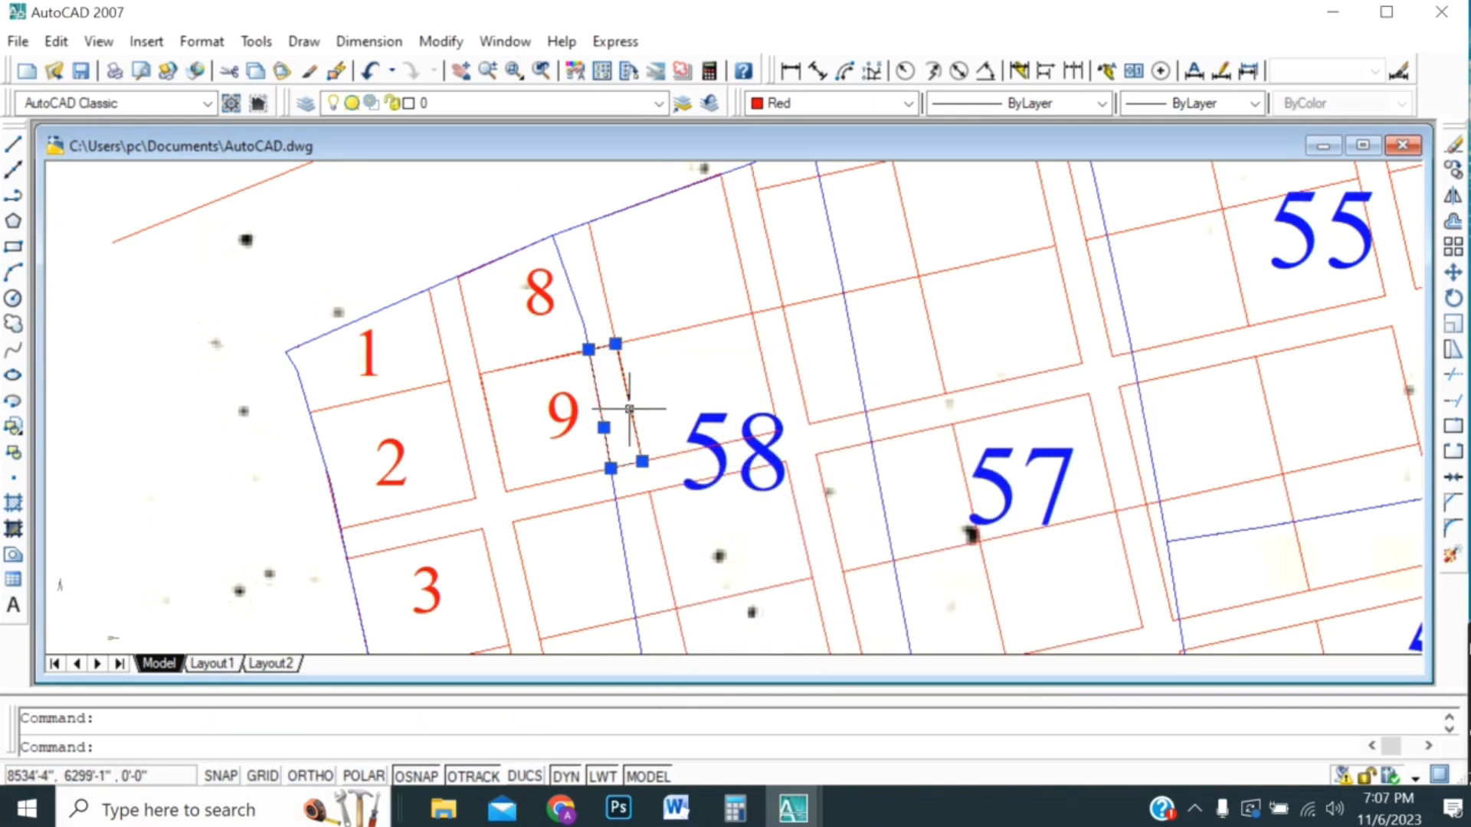
text(li)
key(Return)
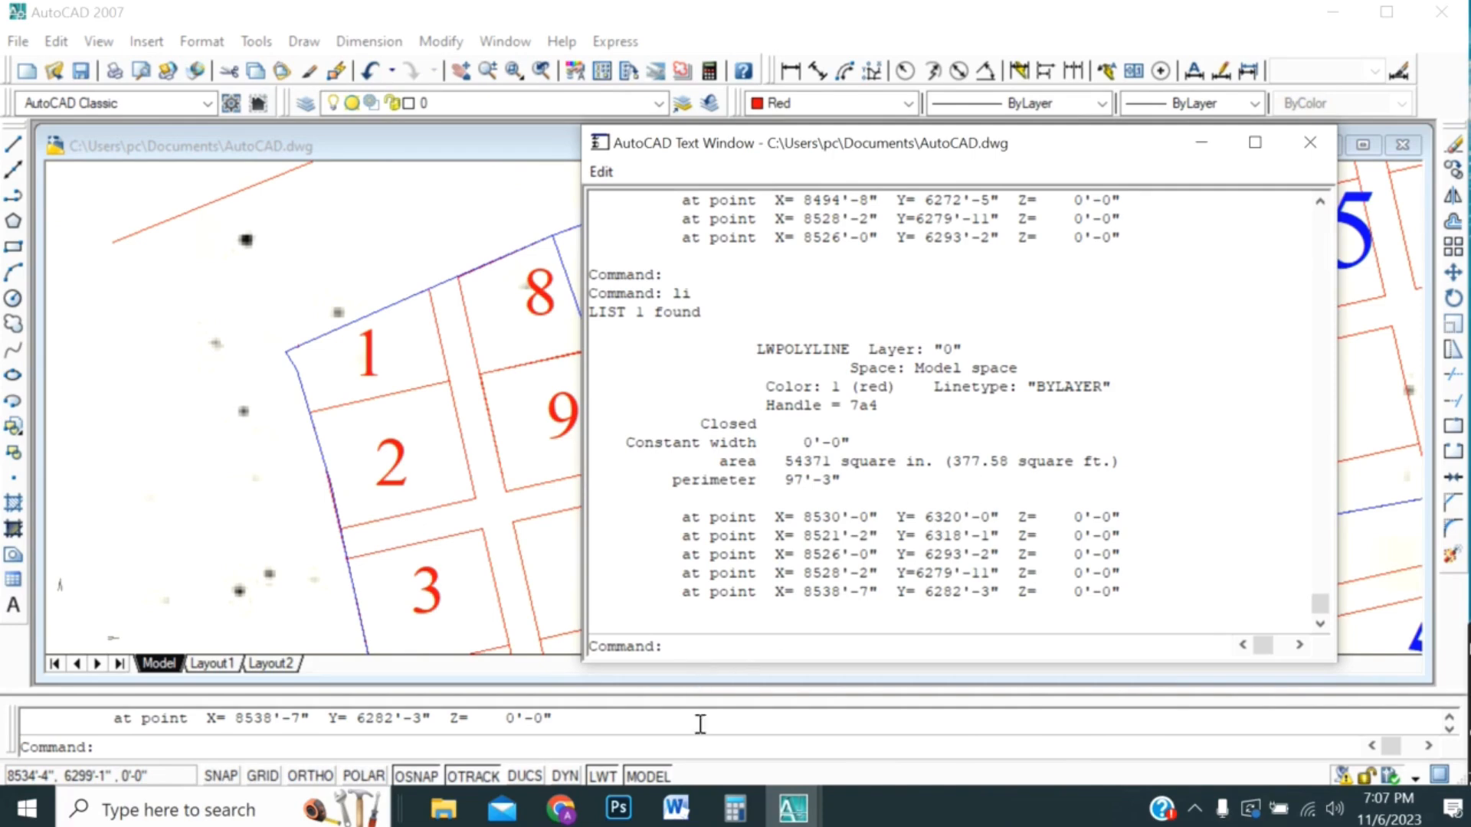
- Switch to Calculator and add the two plot 9 portion areas, 377 and 1366
click(735, 808)
click(733, 434)
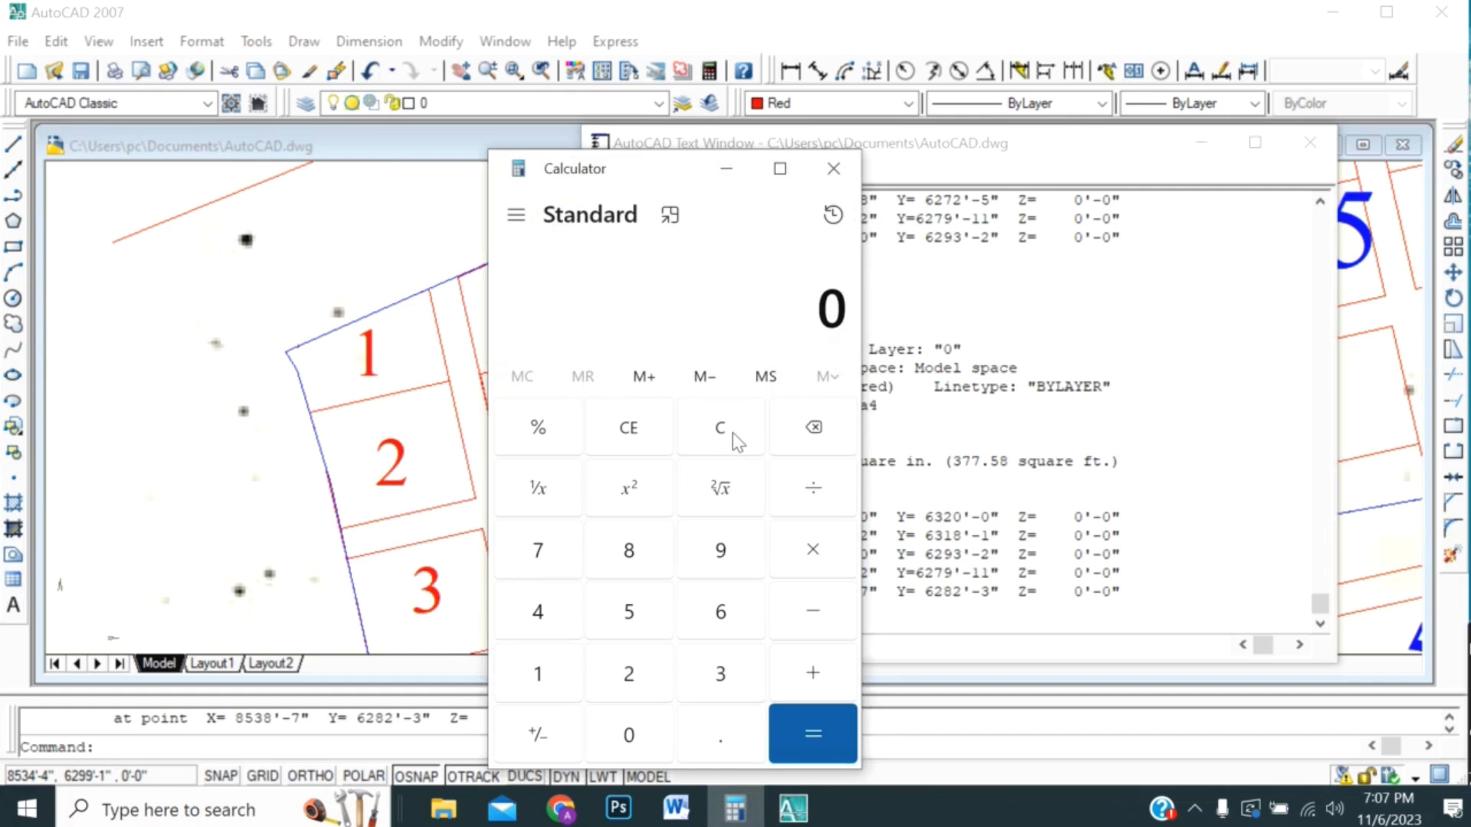
text(377)
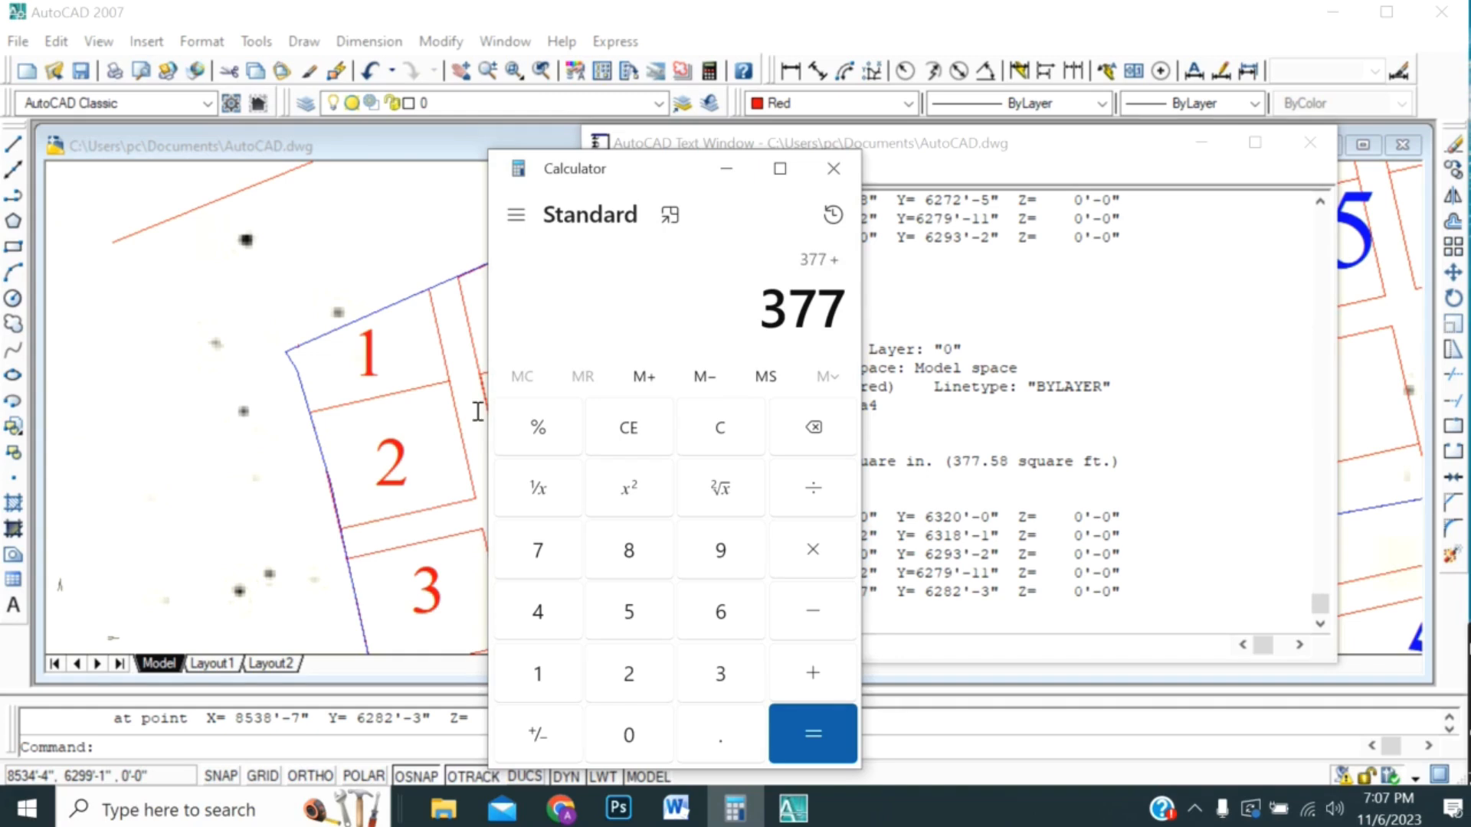
text(1,366)
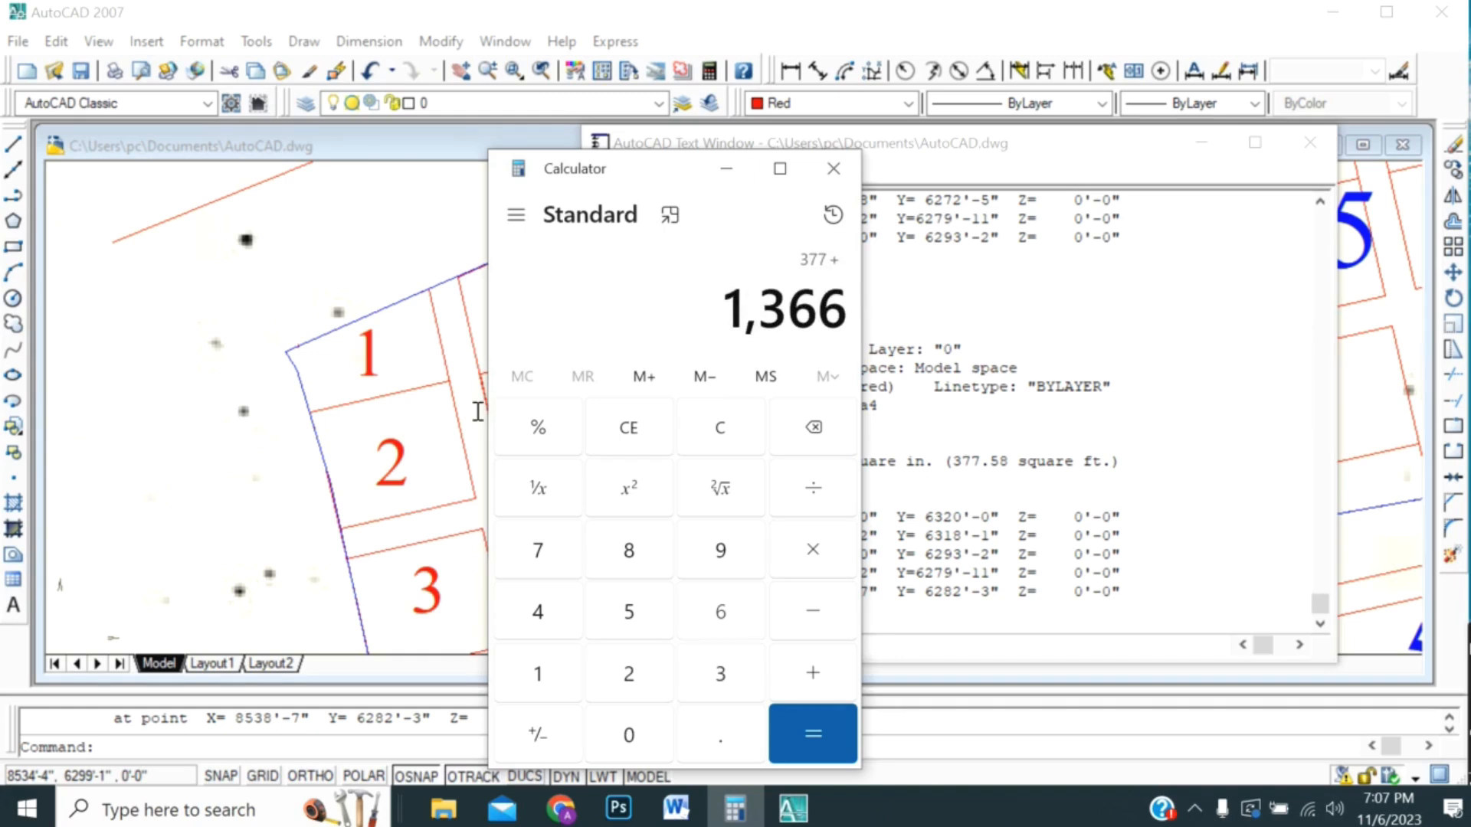
key(Return)
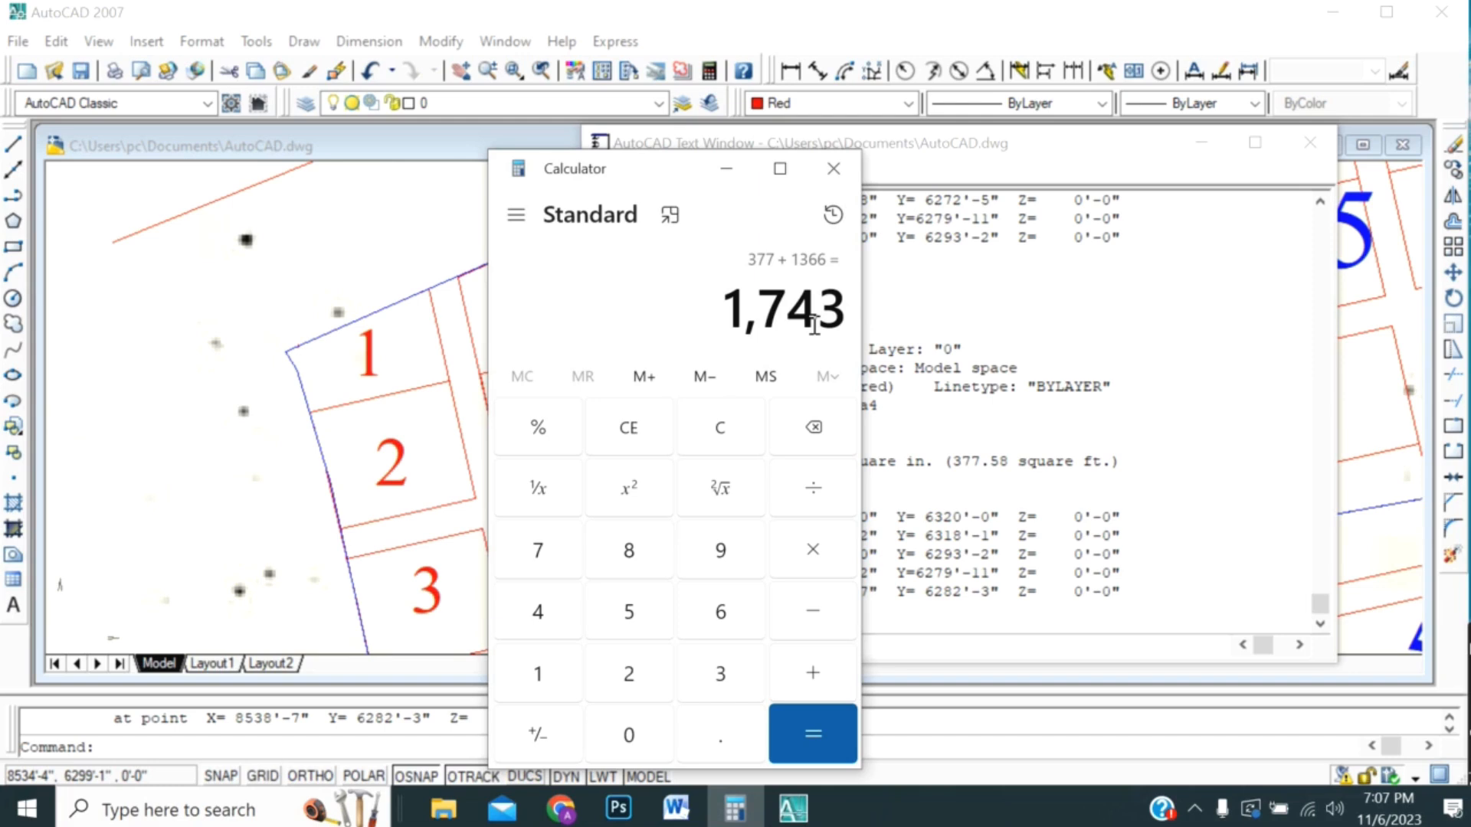
- Divide the summed area of plot 9 by 435.6
key(slash)
text(435.)
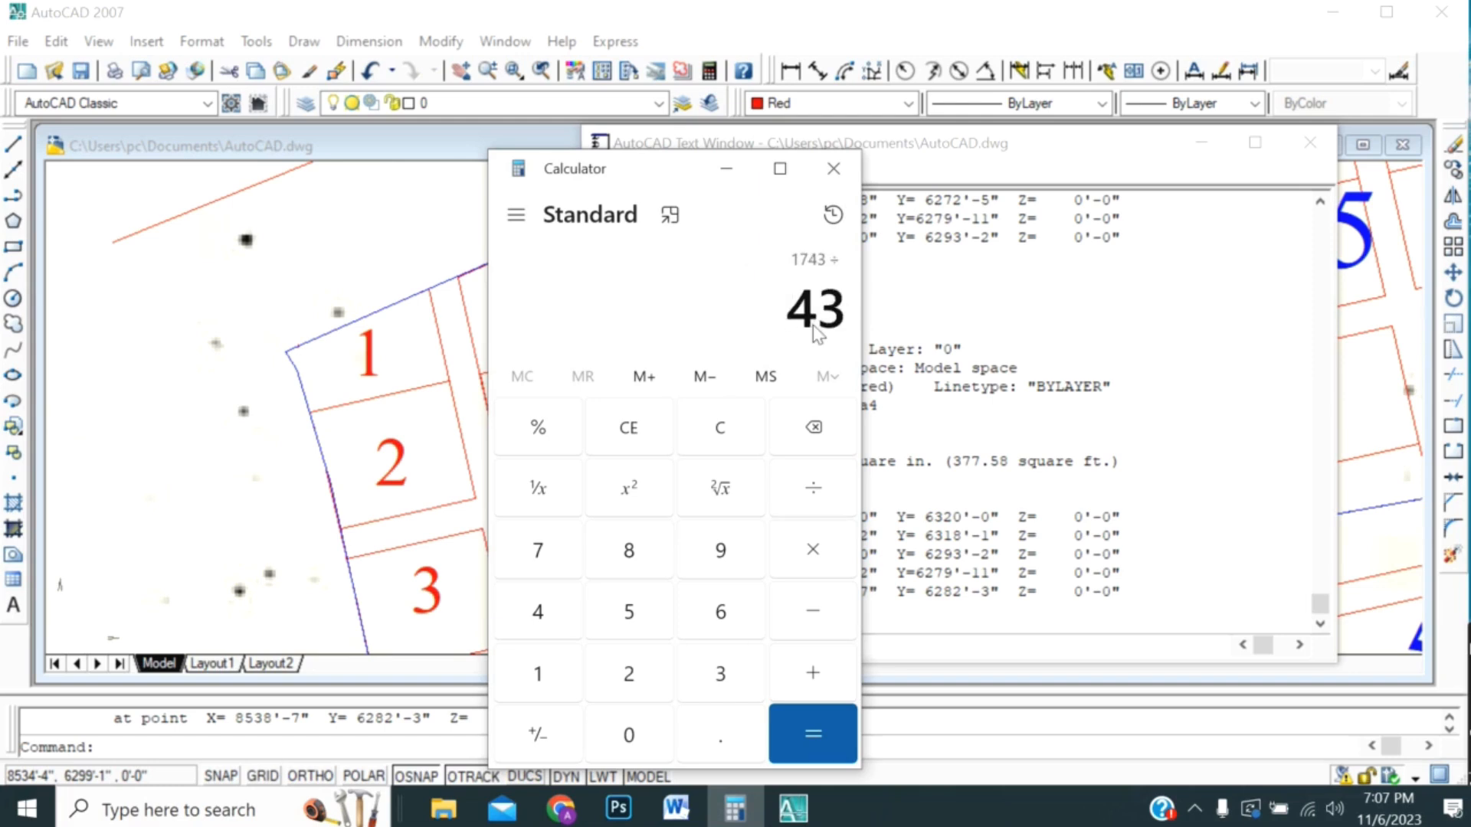
text(6)
key(Return)
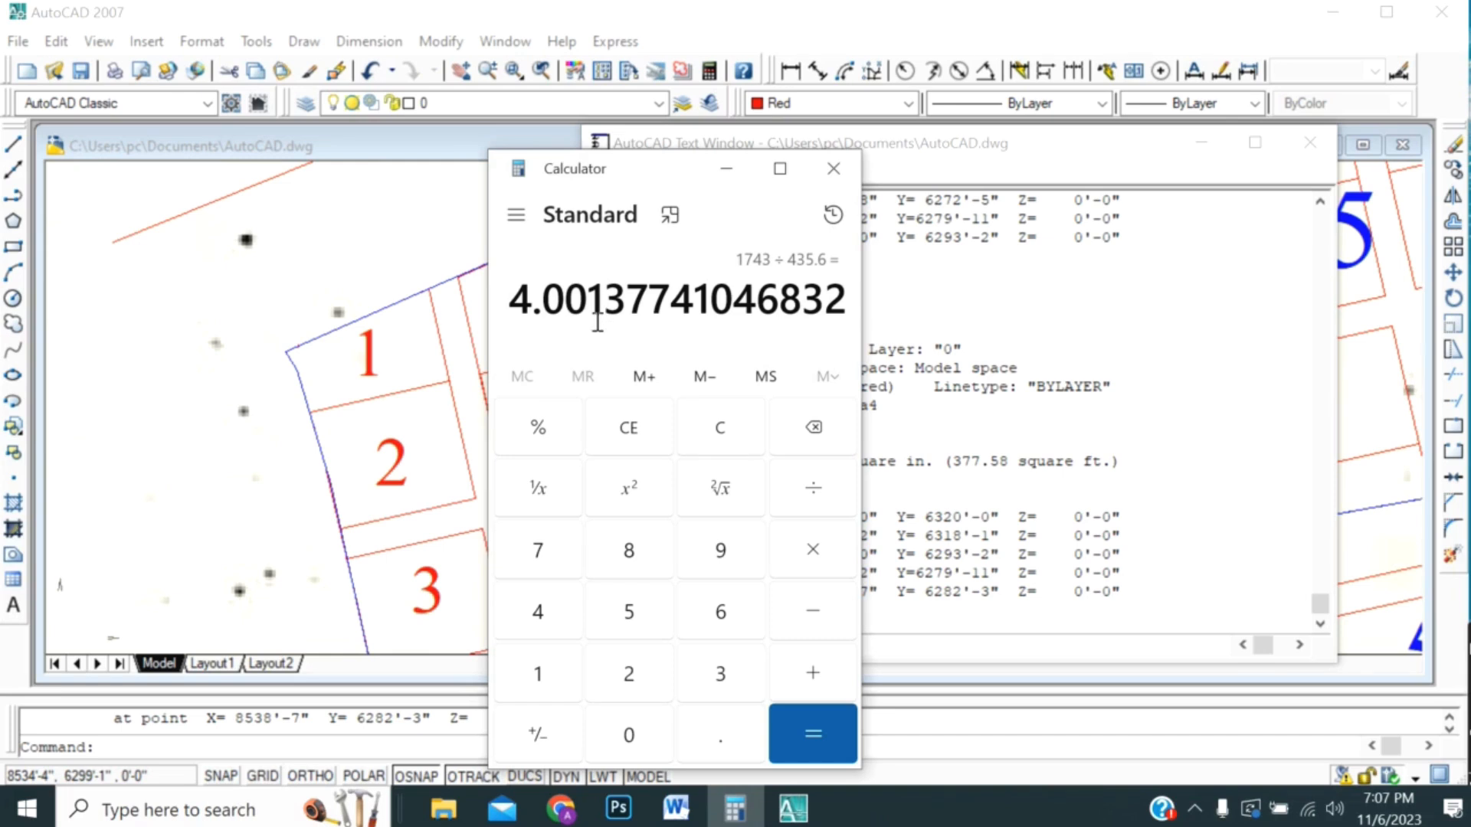
- Switch back to the AutoCAD drawing and examine how the red new plots lie across the blue original plots 55 to 60
click(461, 348)
scroll(537, 387, up, 4)
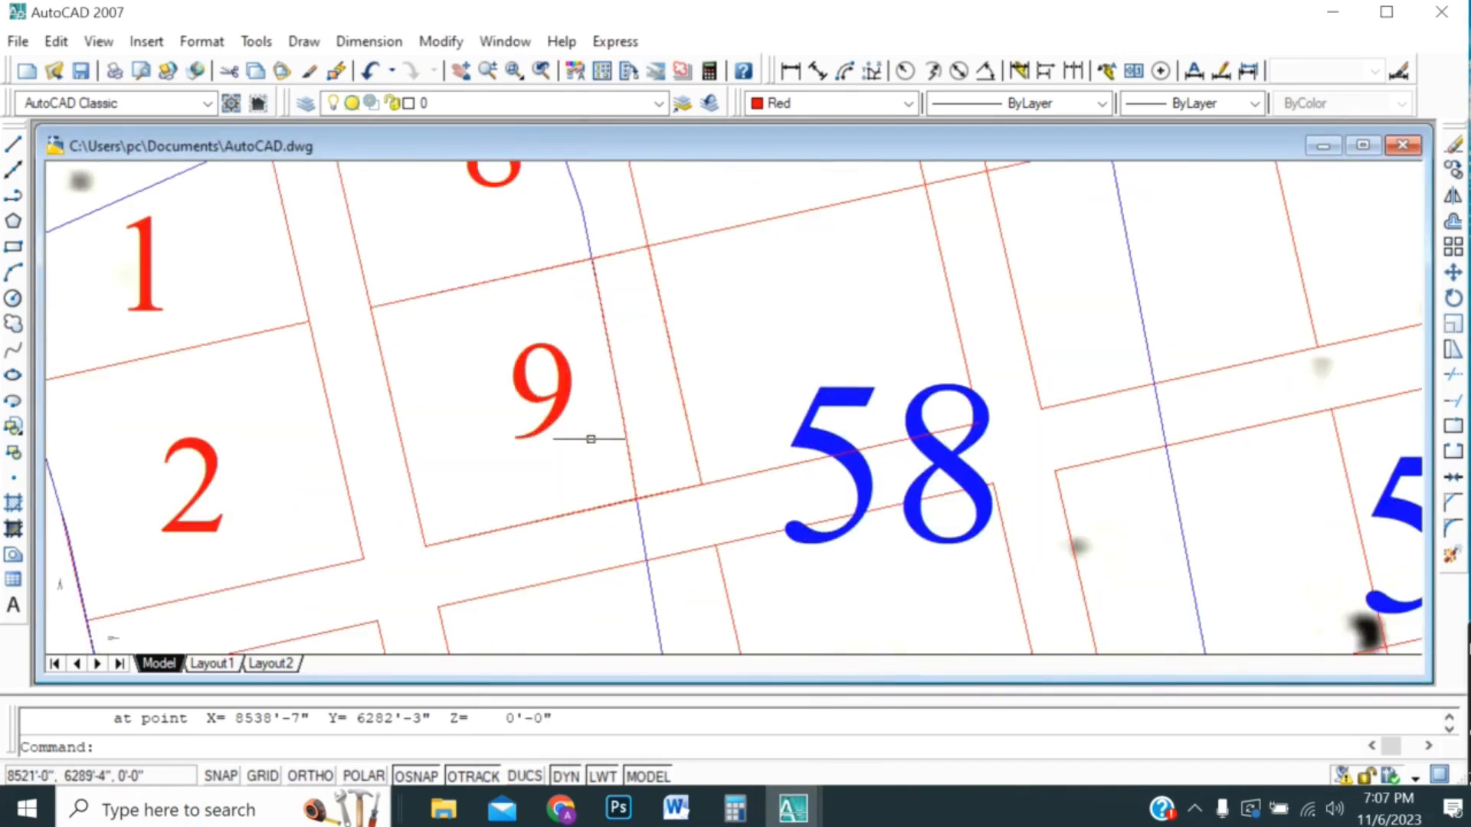
scroll(726, 430, down, 2)
scroll(817, 429, down, 3)
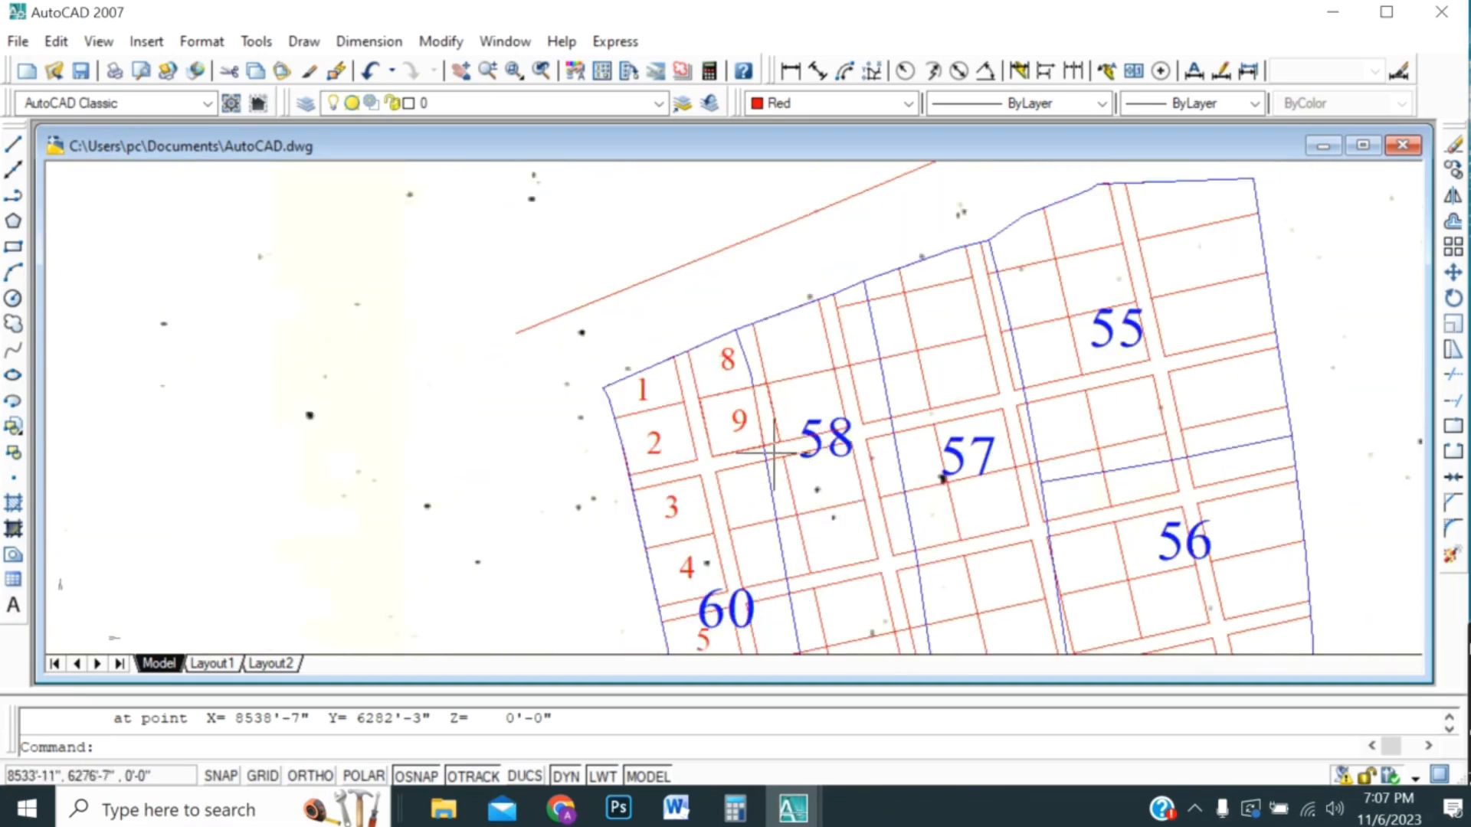
scroll(770, 432, up, 1)
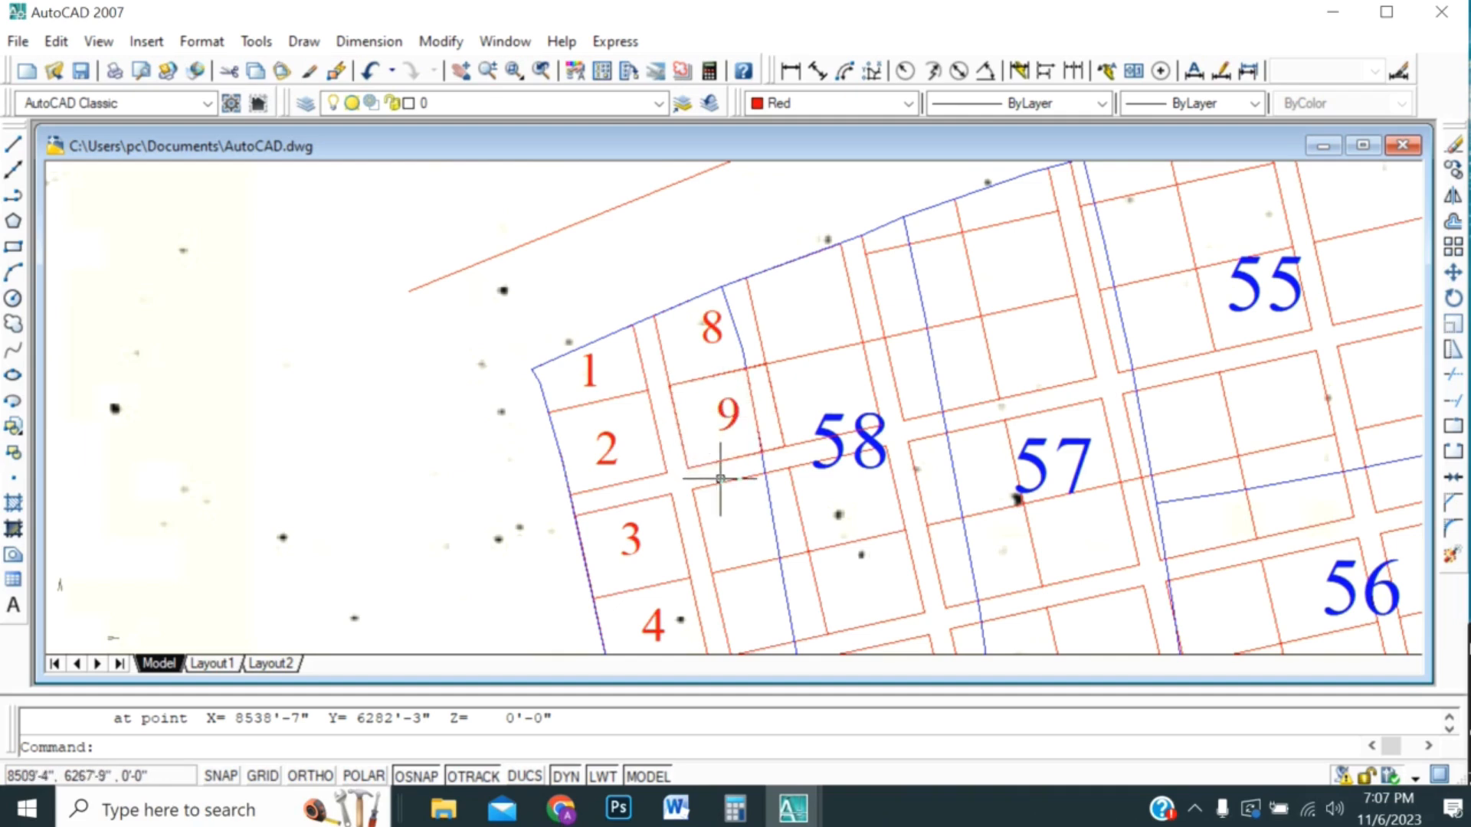
scroll(556, 435, down, 4)
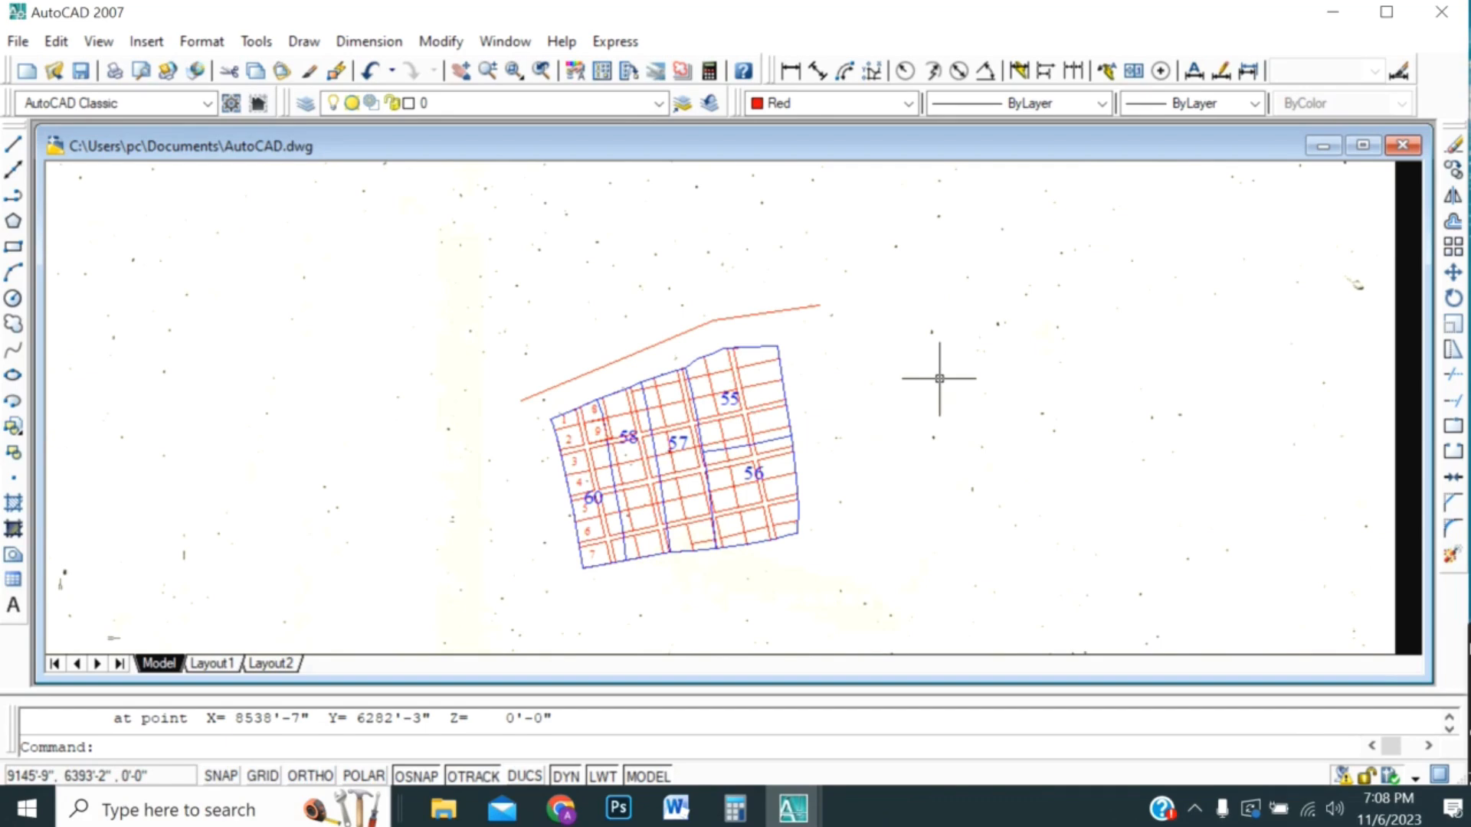
scroll(691, 558, up, 2)
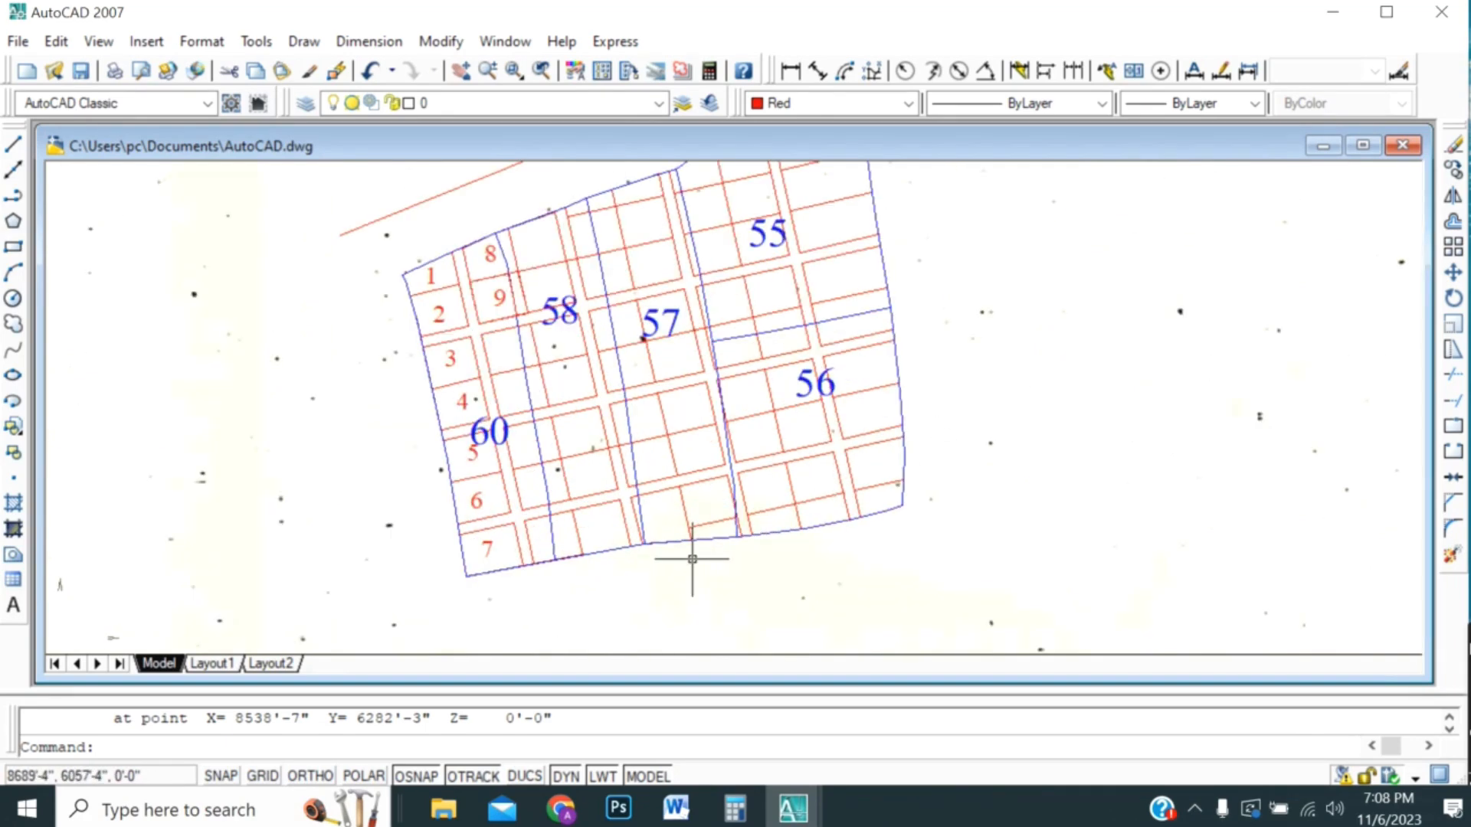
scroll(691, 546, up, 2)
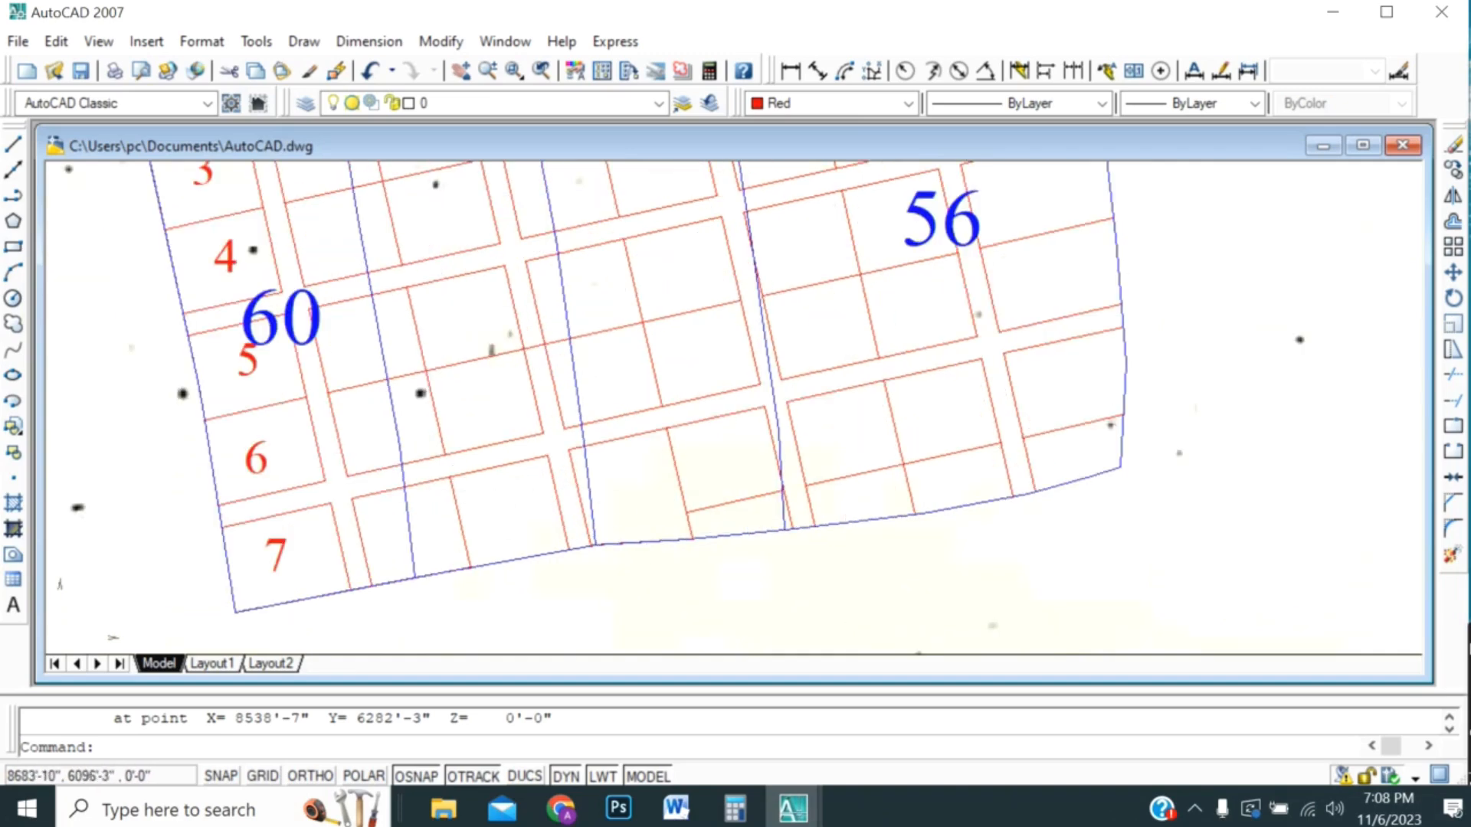
scroll(802, 547, down, 3)
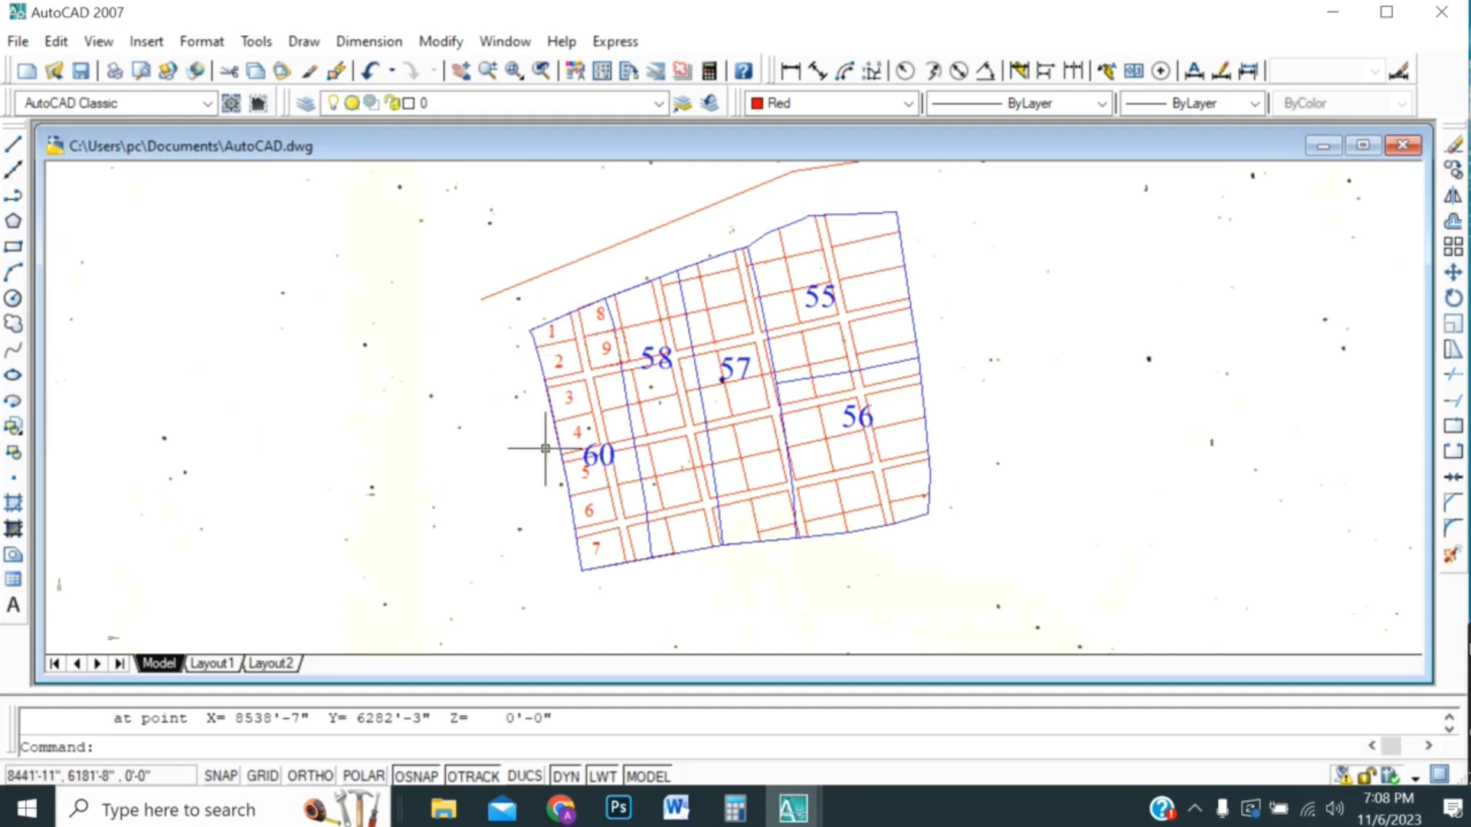
scroll(1050, 455, down, 2)
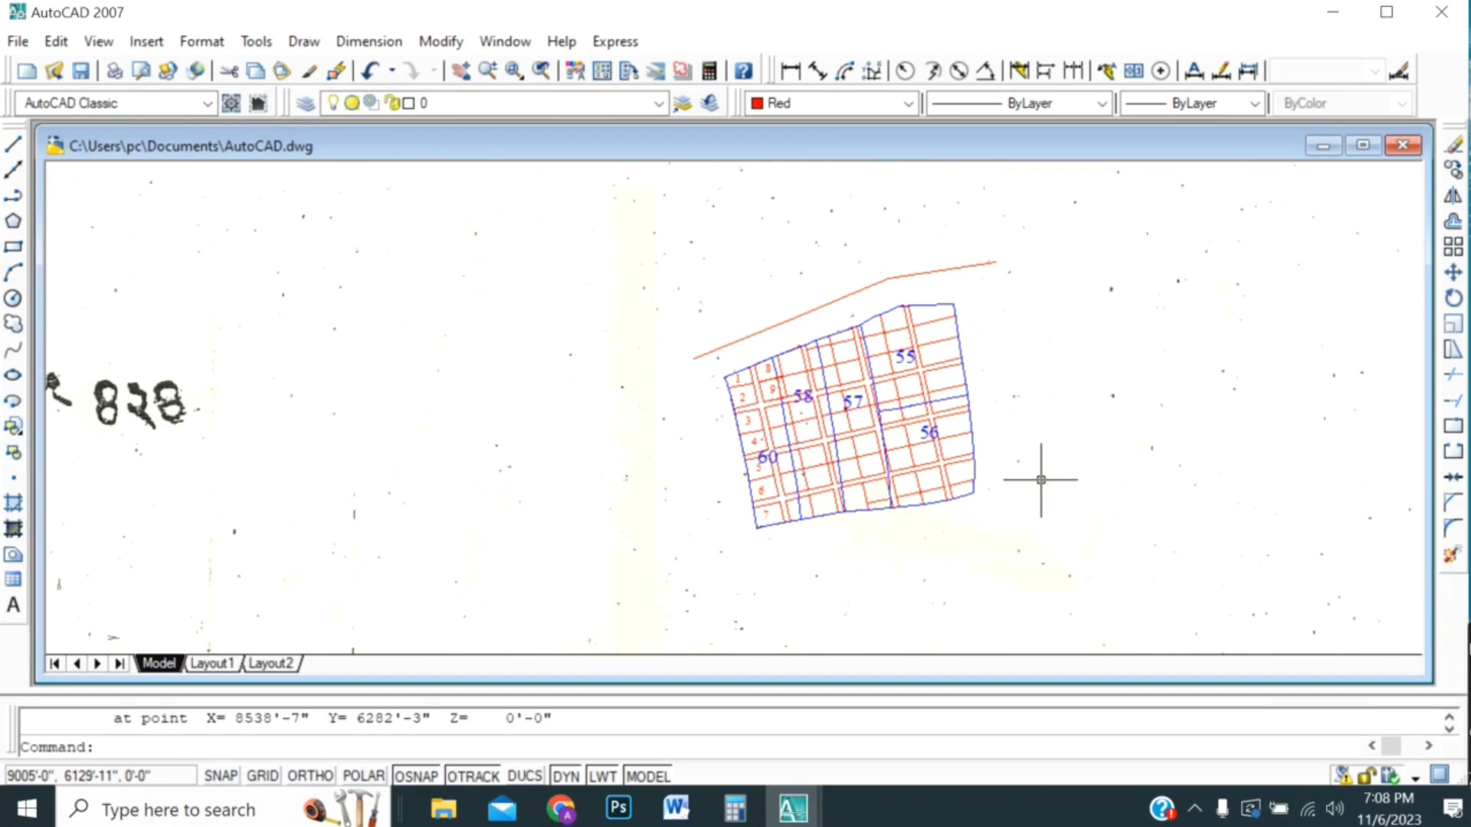